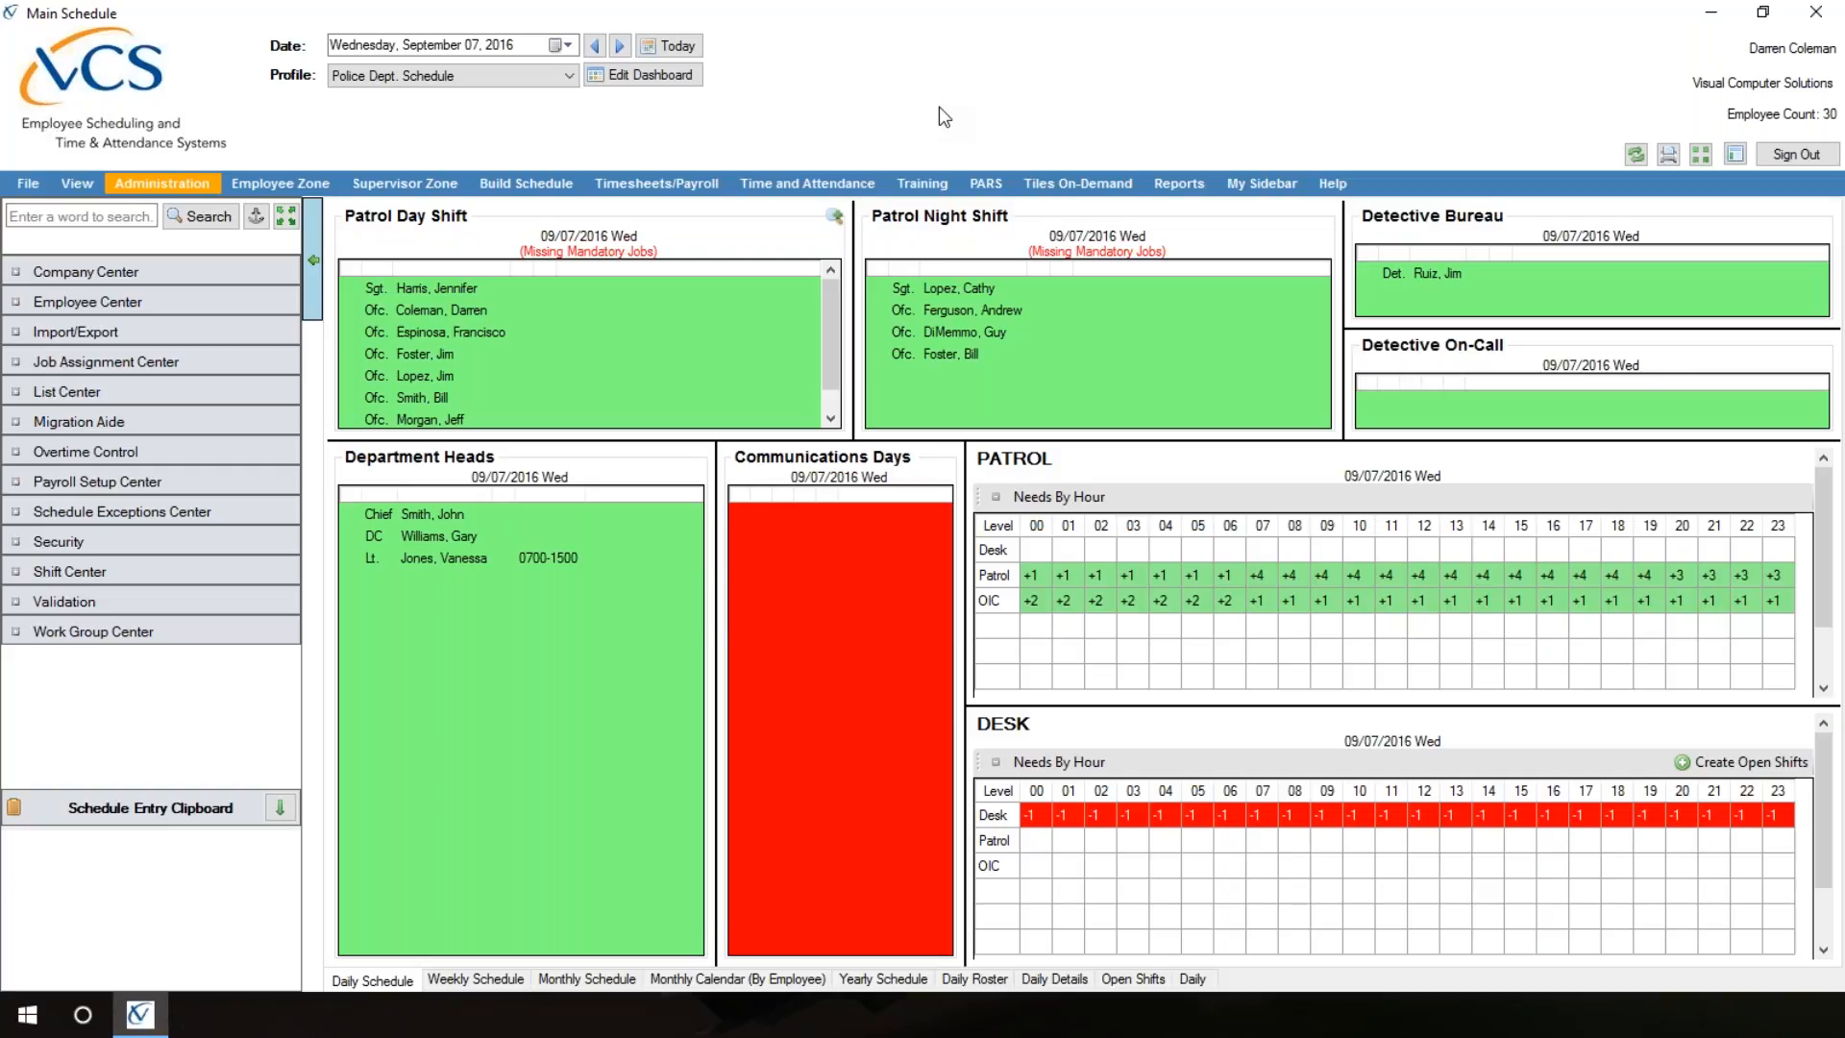
Step: Open the Employee Profile window from the Employee Center and start a blank new employee record
left_click(162, 182)
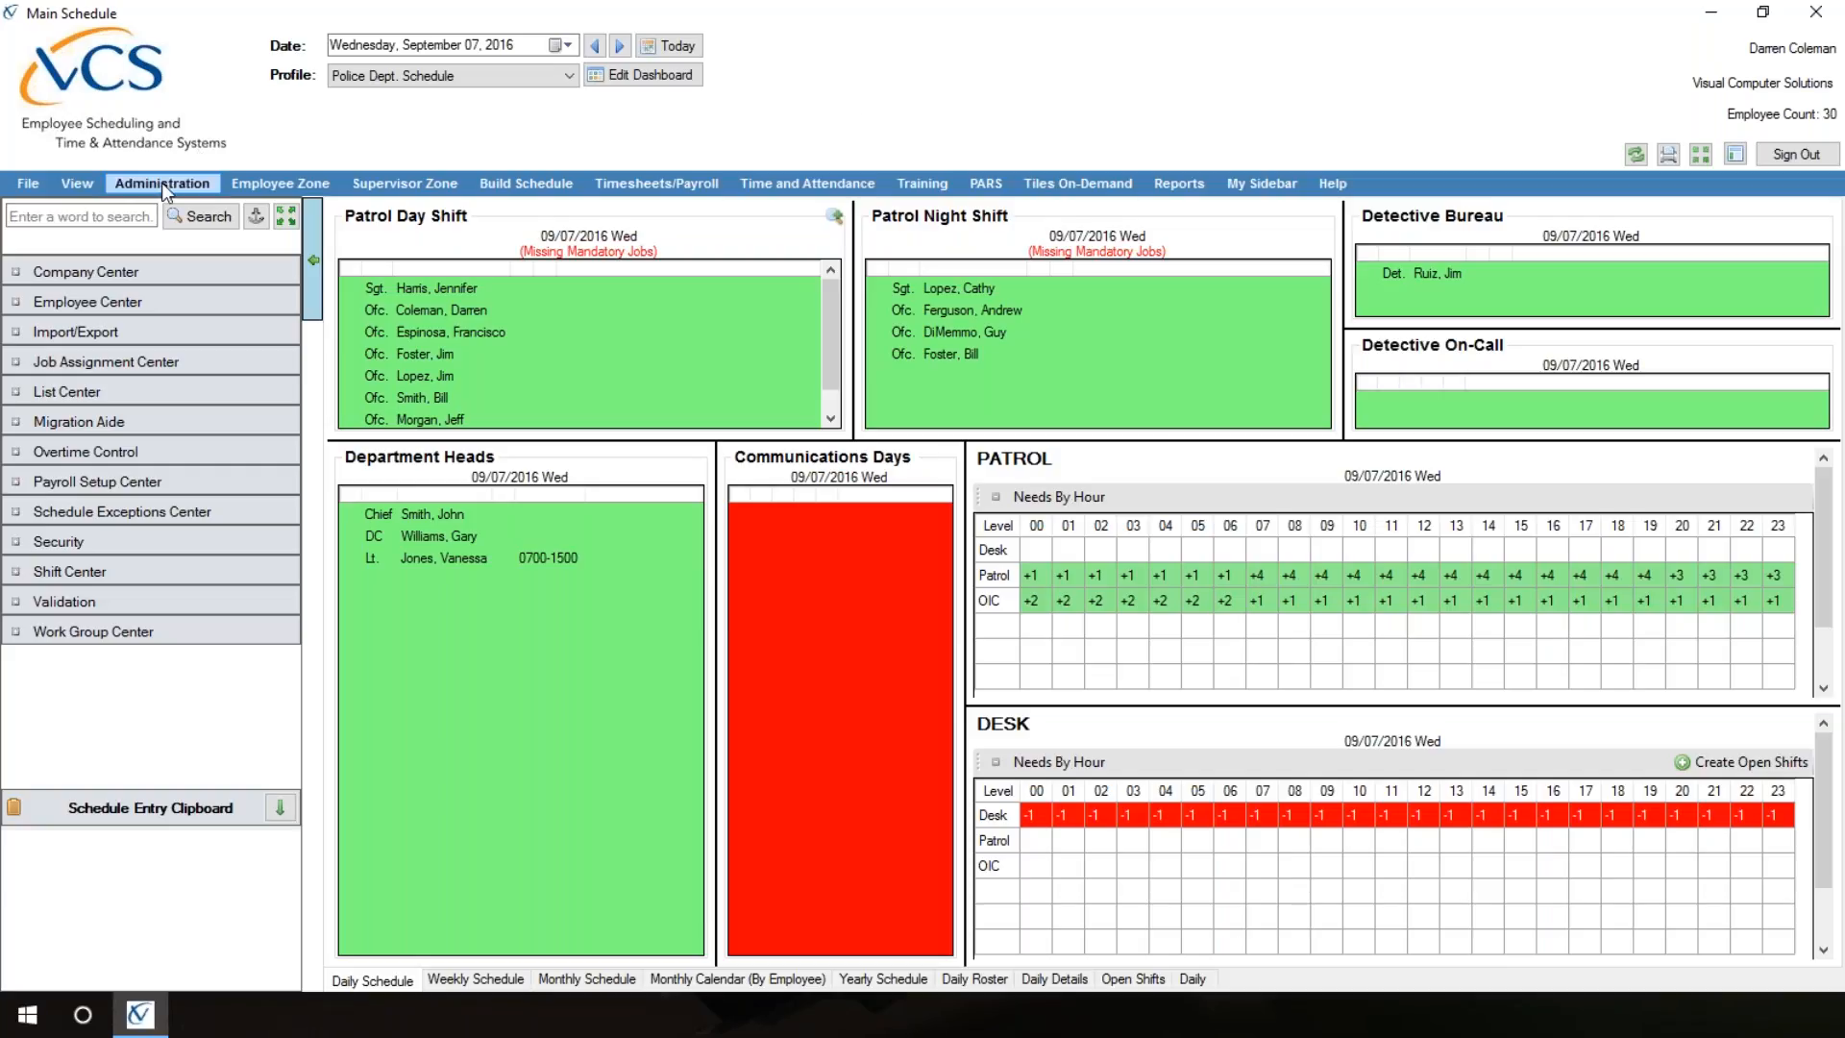
left_click(91, 303)
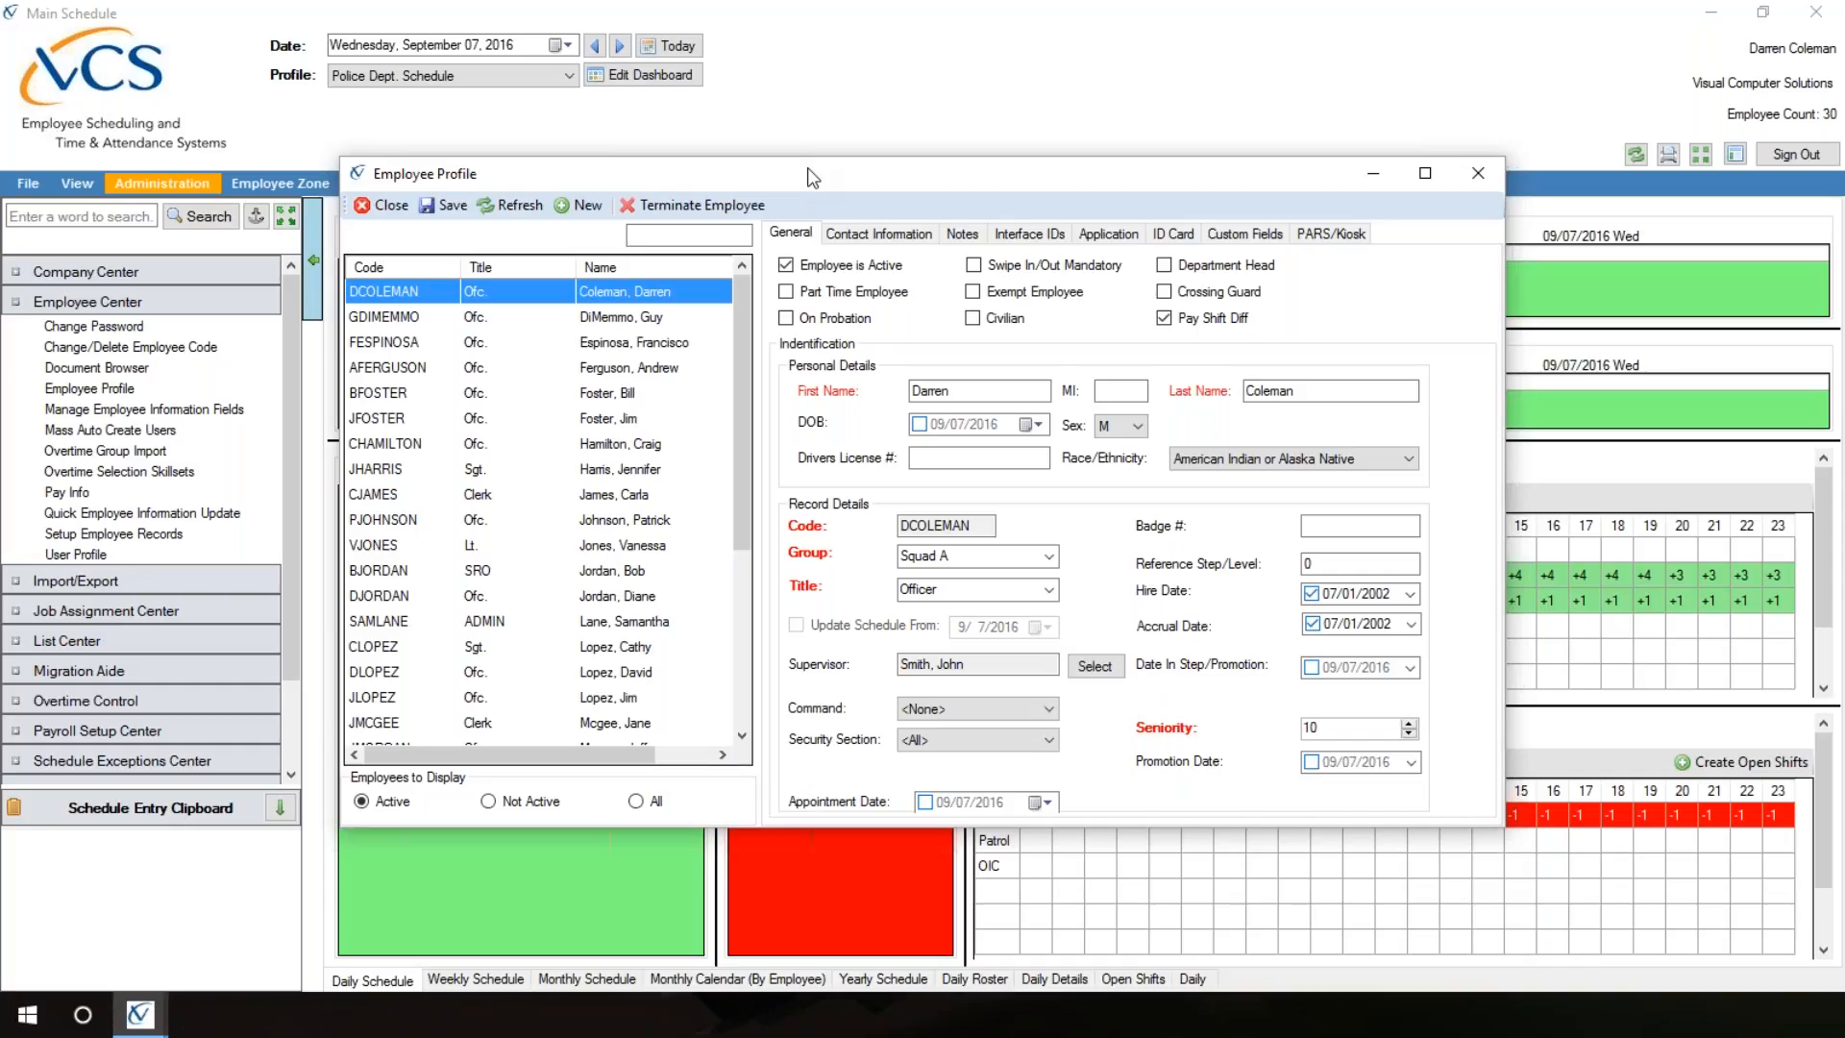
left_click(584, 208)
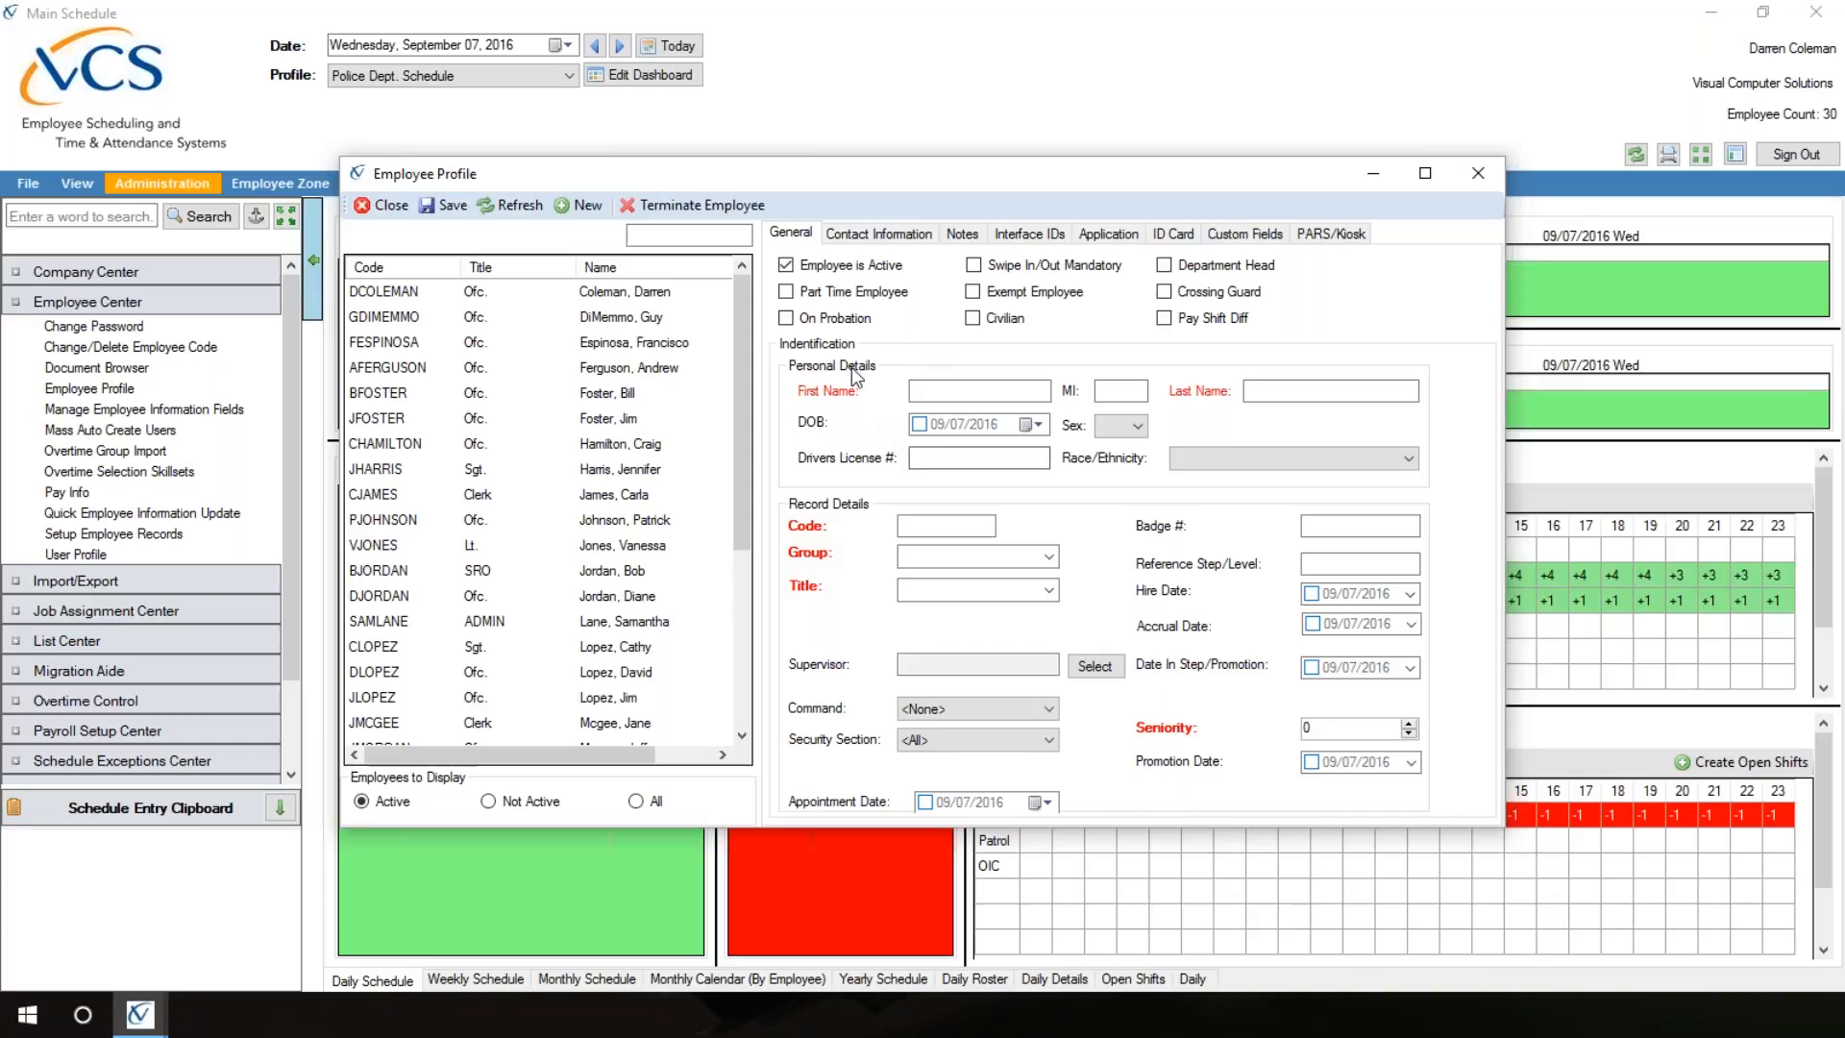
Step: Examine the new record's general fields, including the choices offered for sex, group and title
left_click(950, 395)
left_click(990, 458)
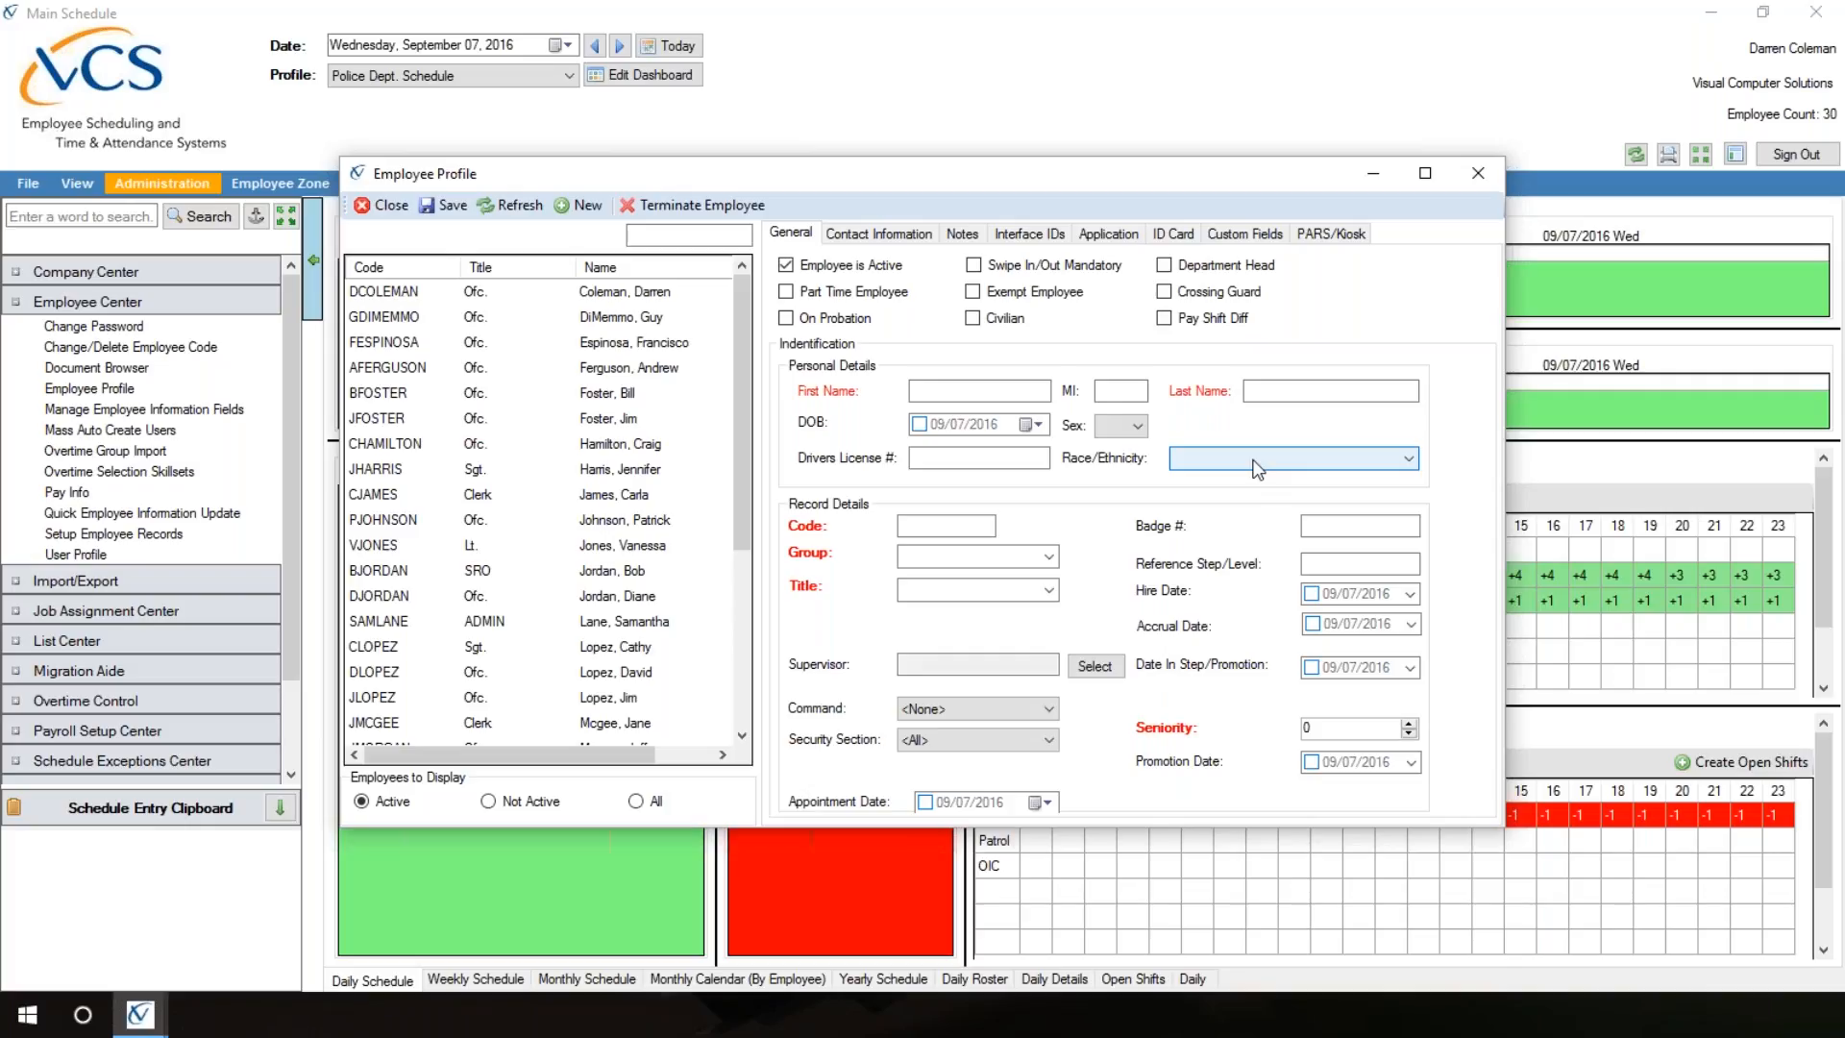
left_click(1144, 424)
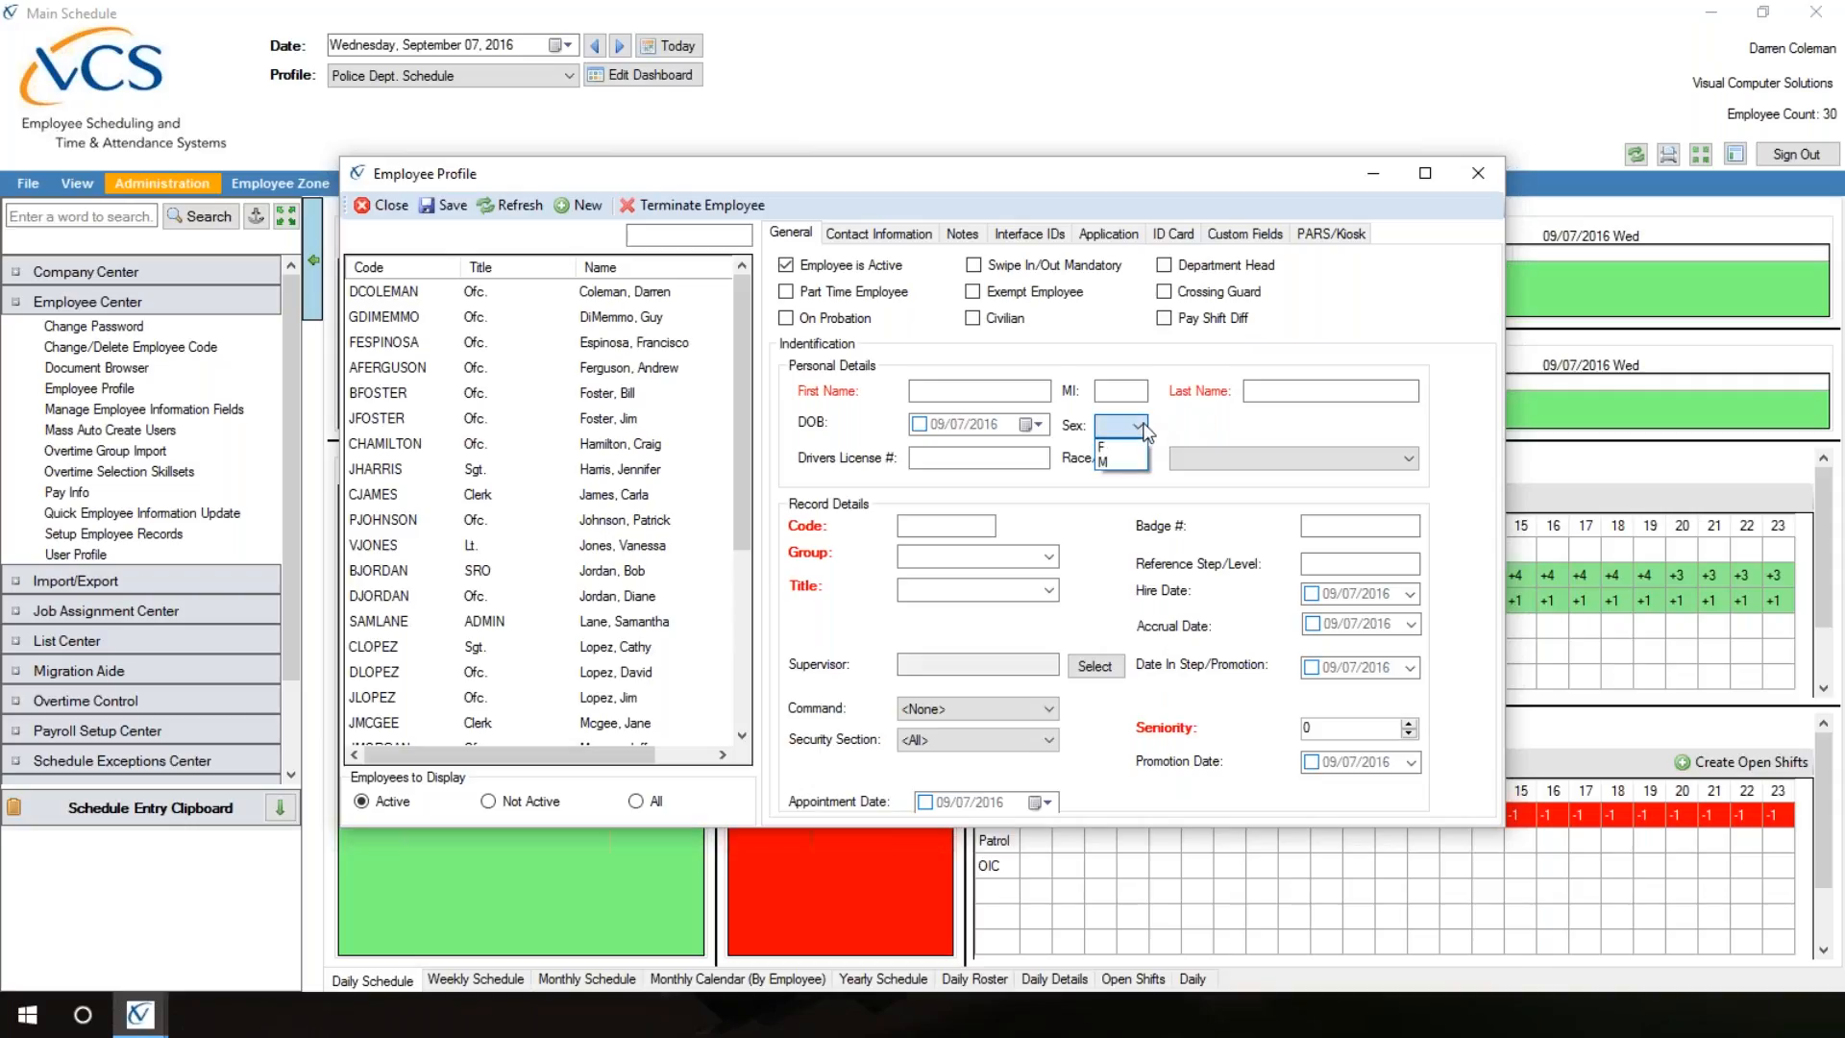
left_click(1207, 435)
left_click(1049, 558)
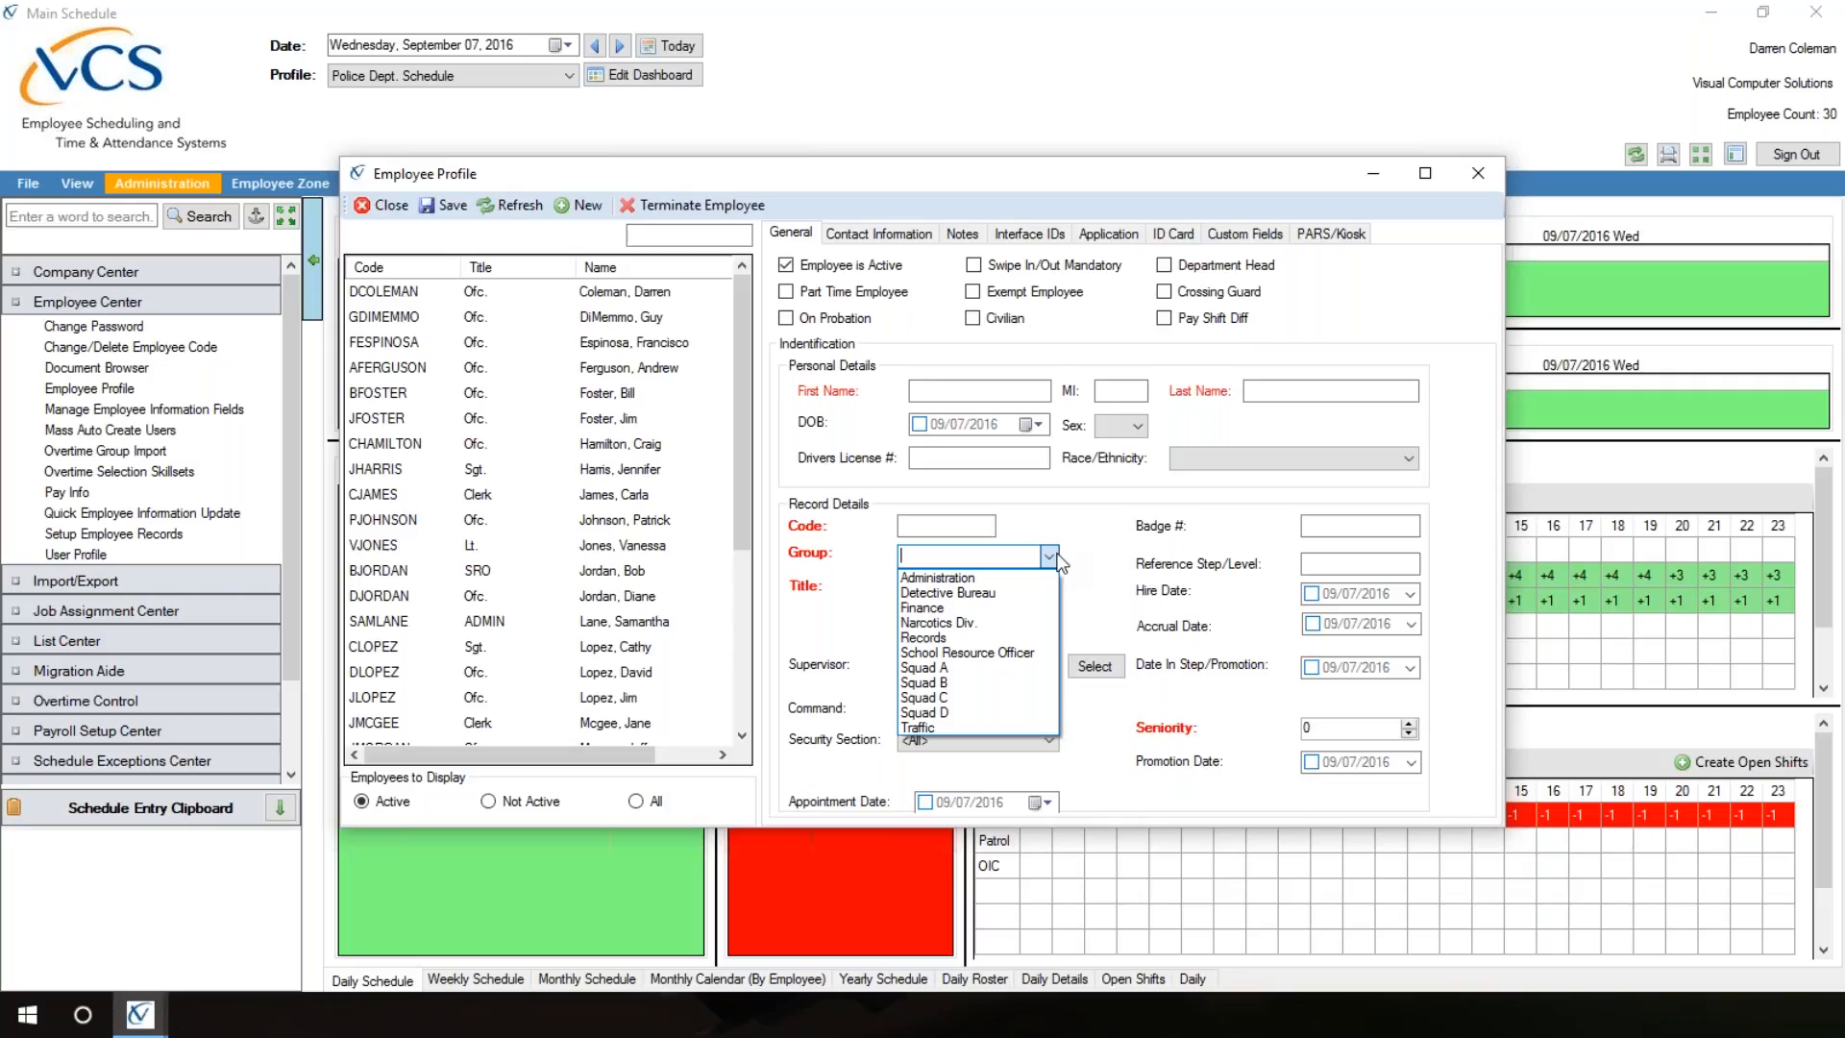
left_click(1060, 557)
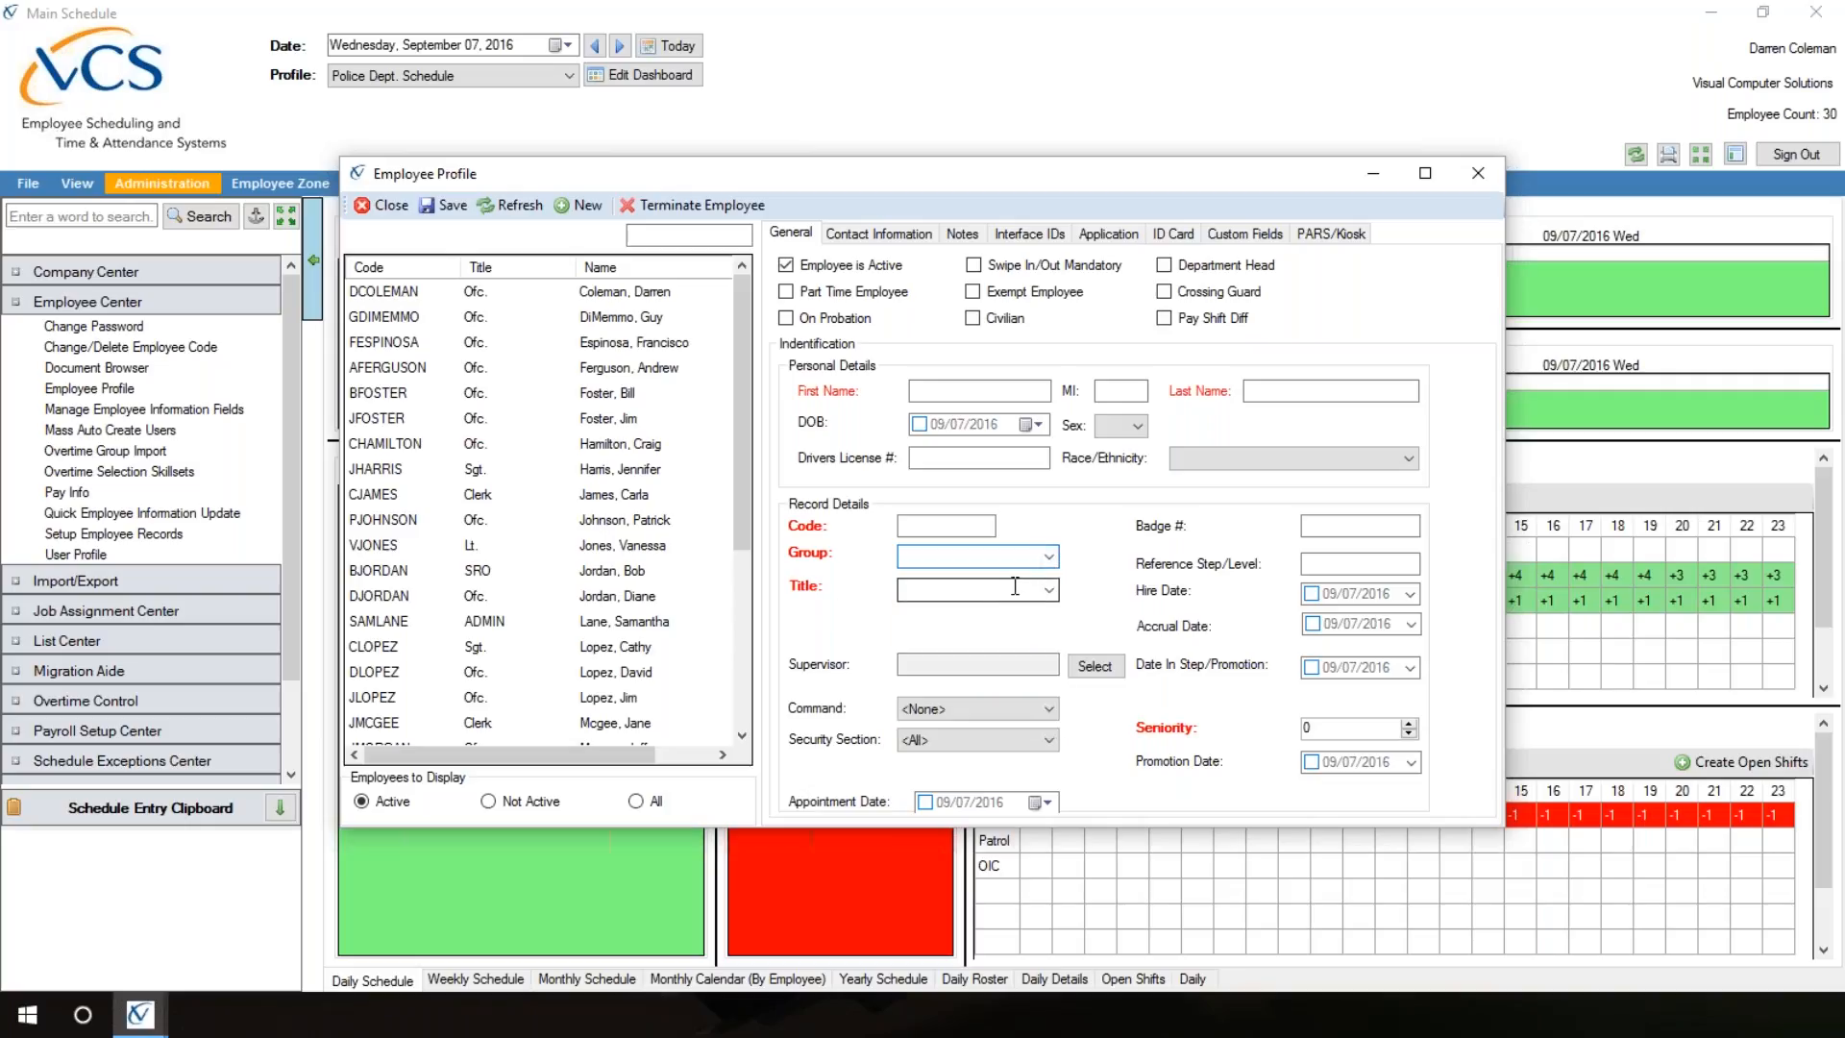
left_click(1050, 590)
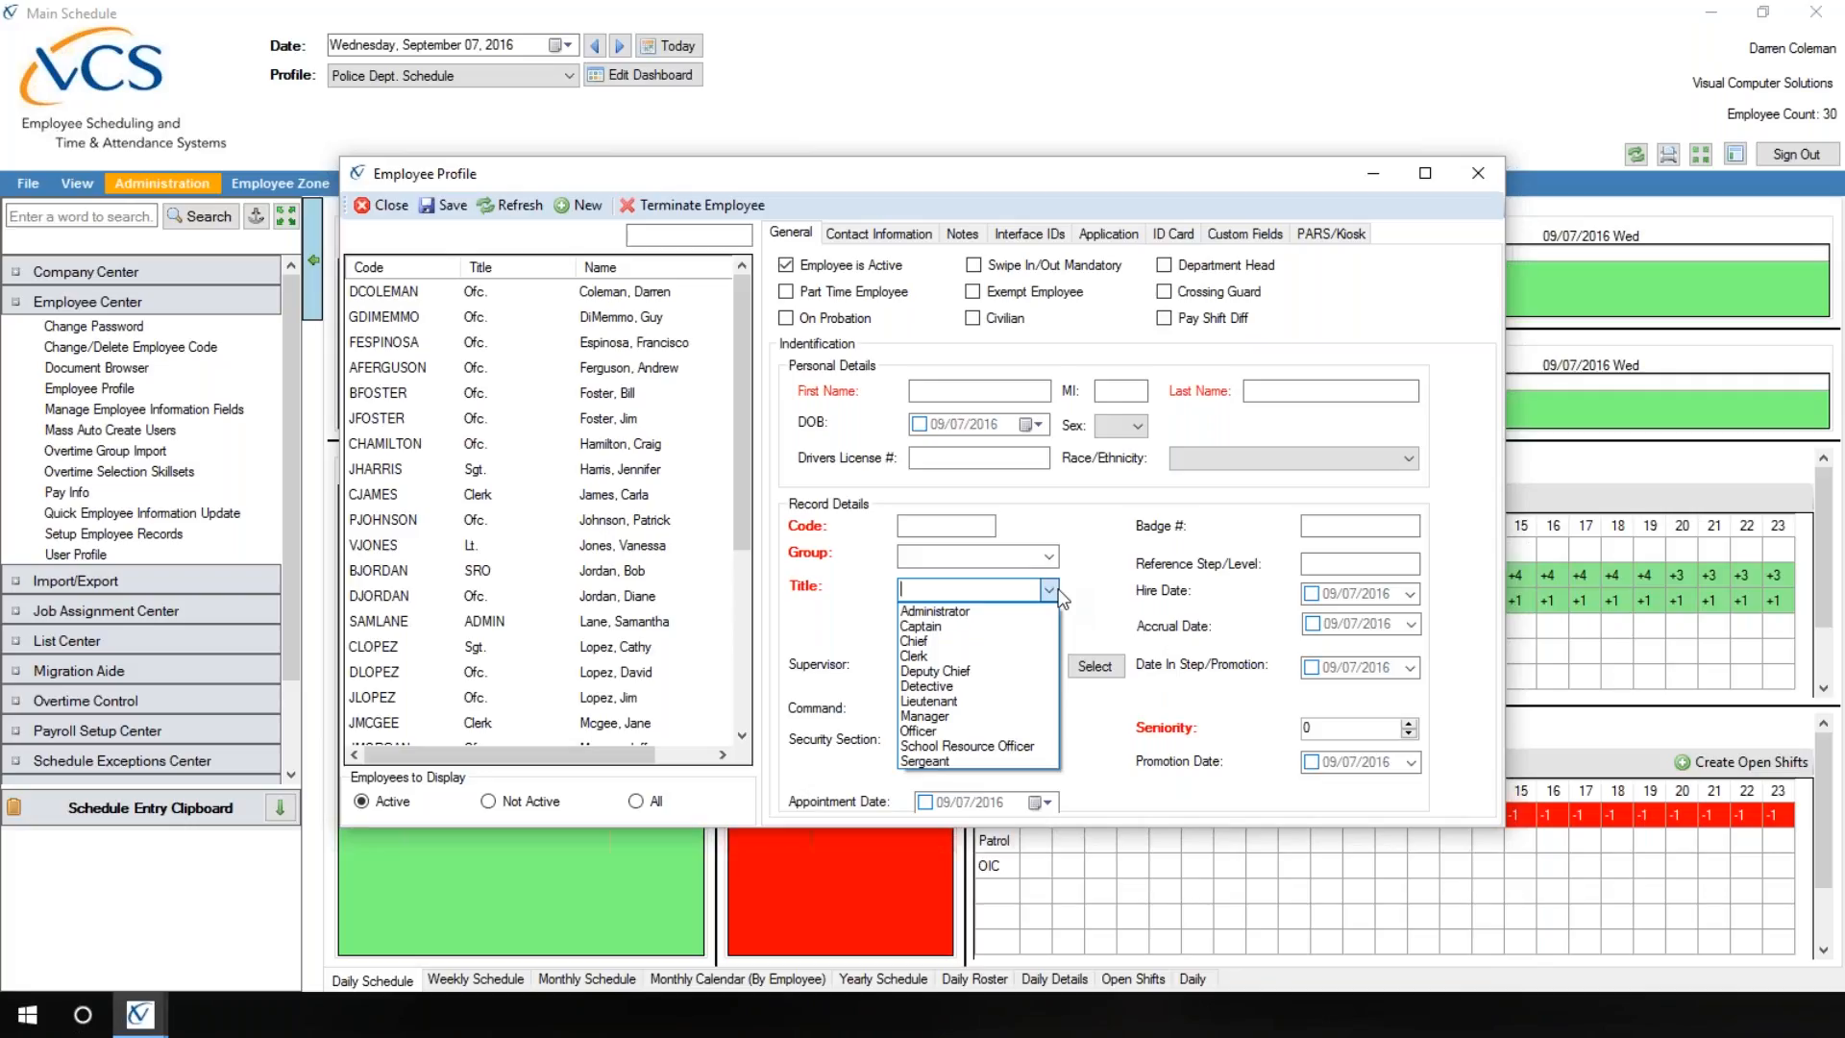
left_click(1064, 592)
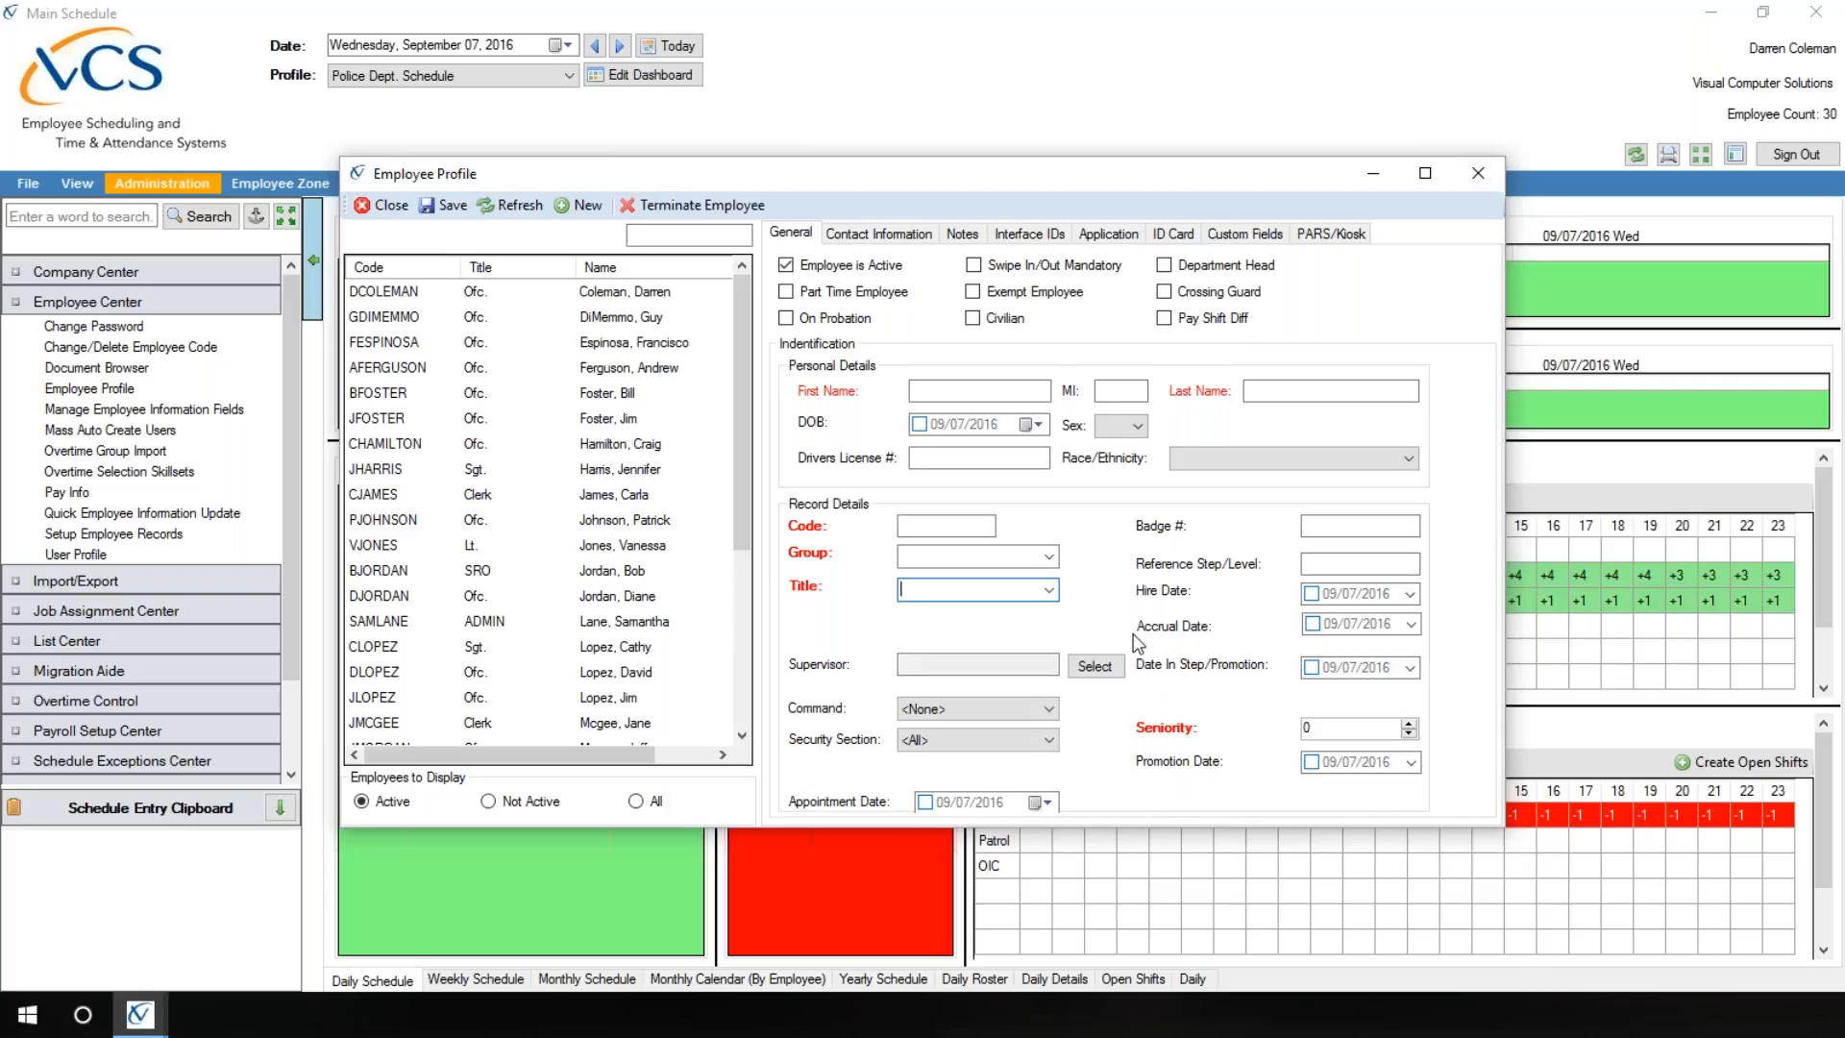
left_click(1405, 632)
Step: Enter the new employee's text message address in the contact information, using the carrier domain mms.att.net
left_click(882, 241)
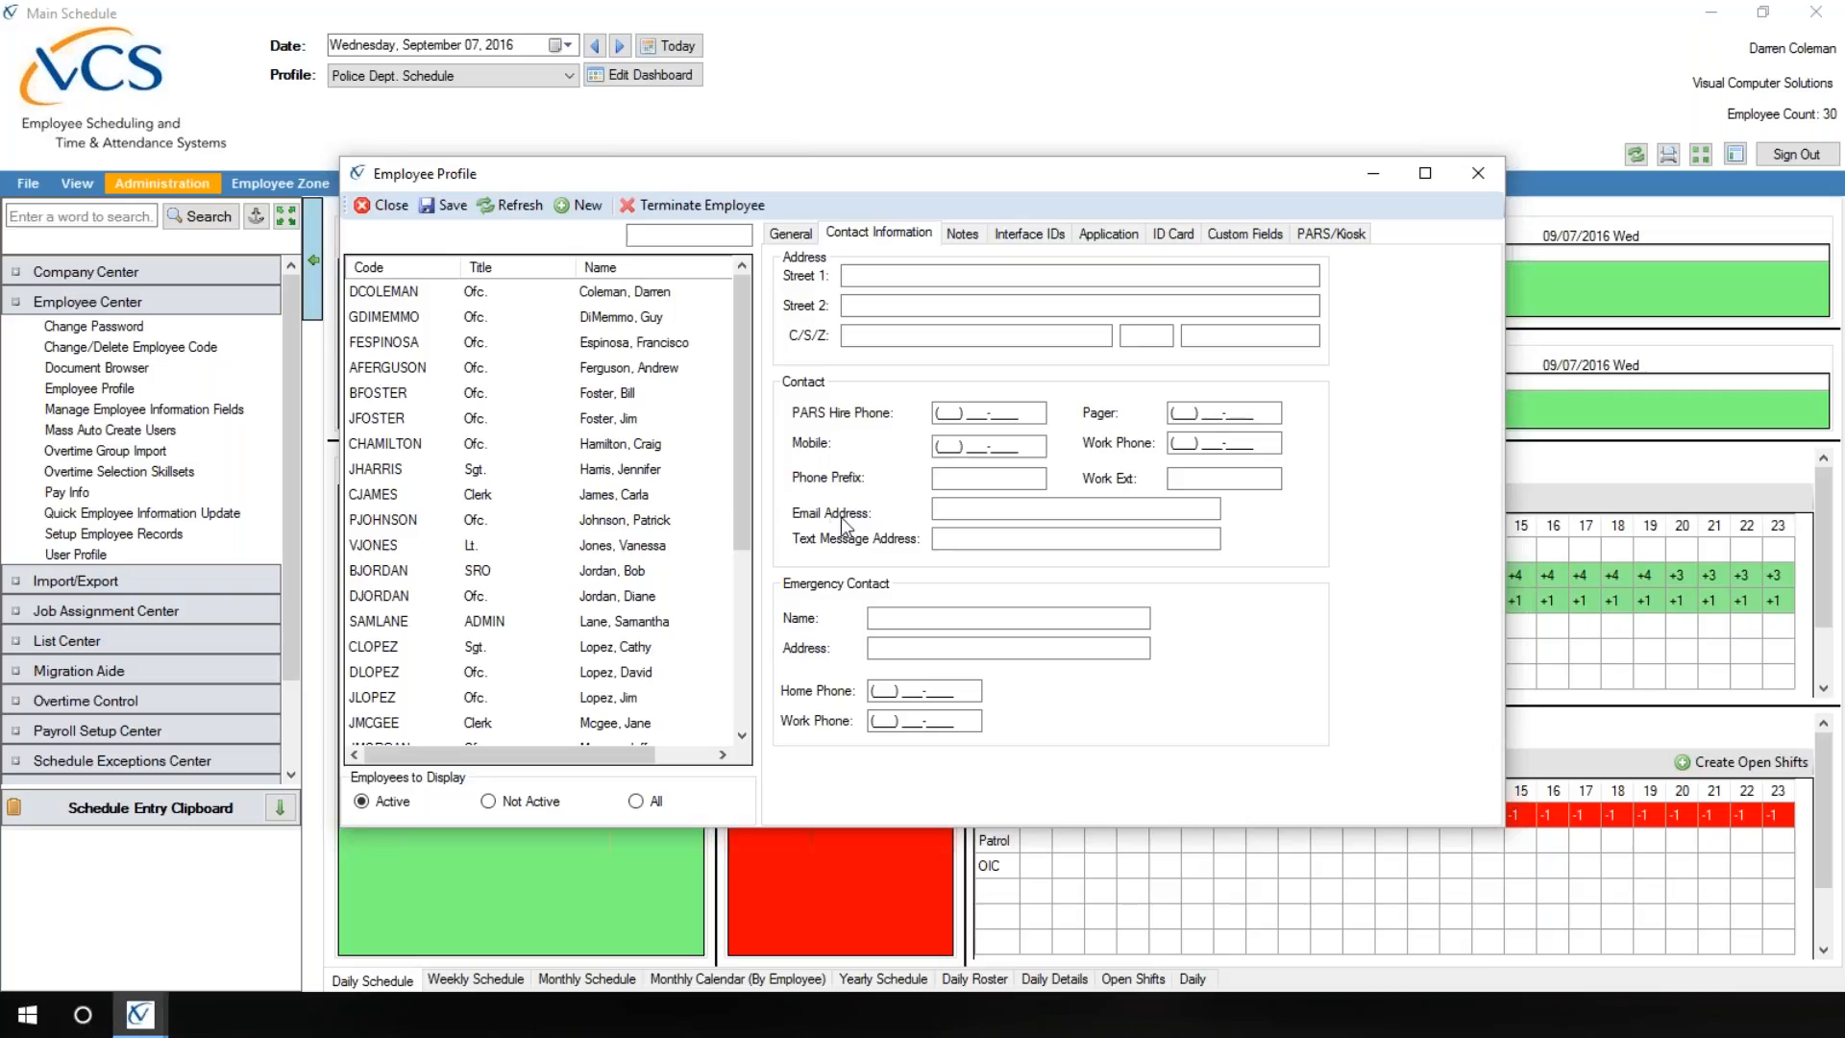
left_click(949, 507)
left_click(961, 446)
left_click(956, 539)
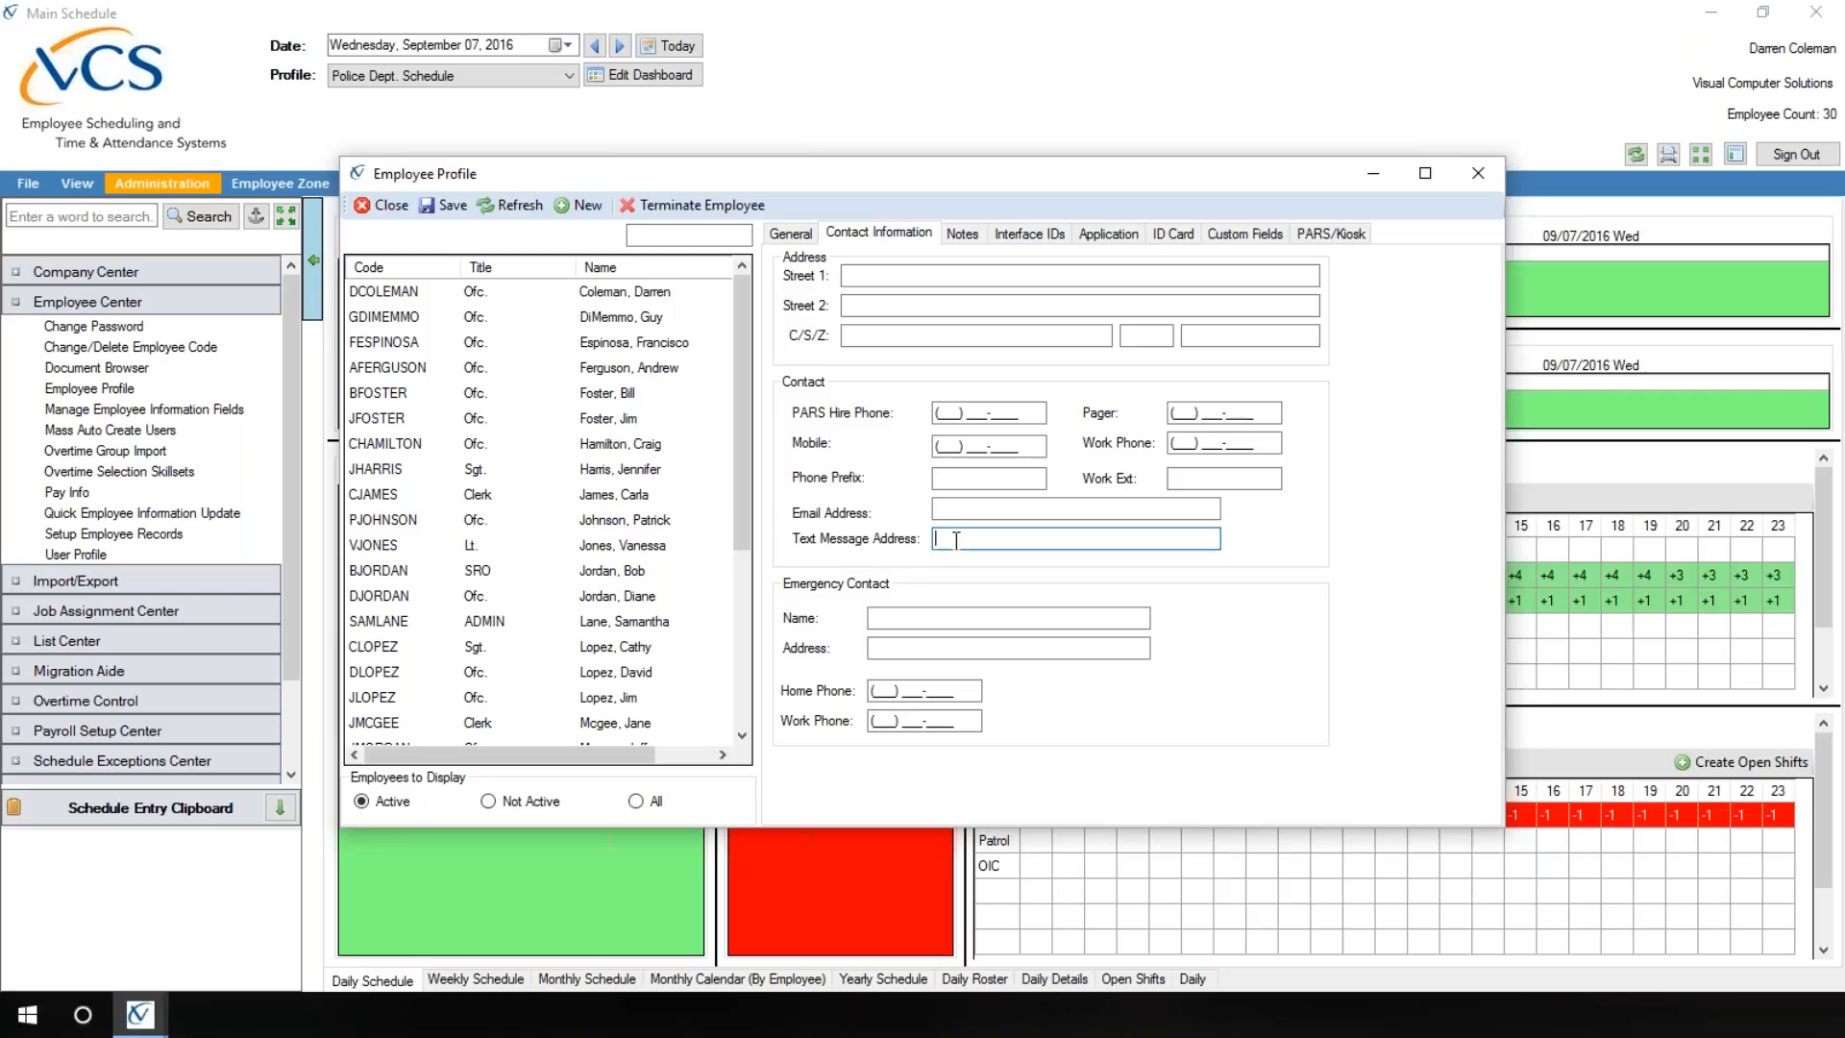
type("5555555555@mms.att.net")
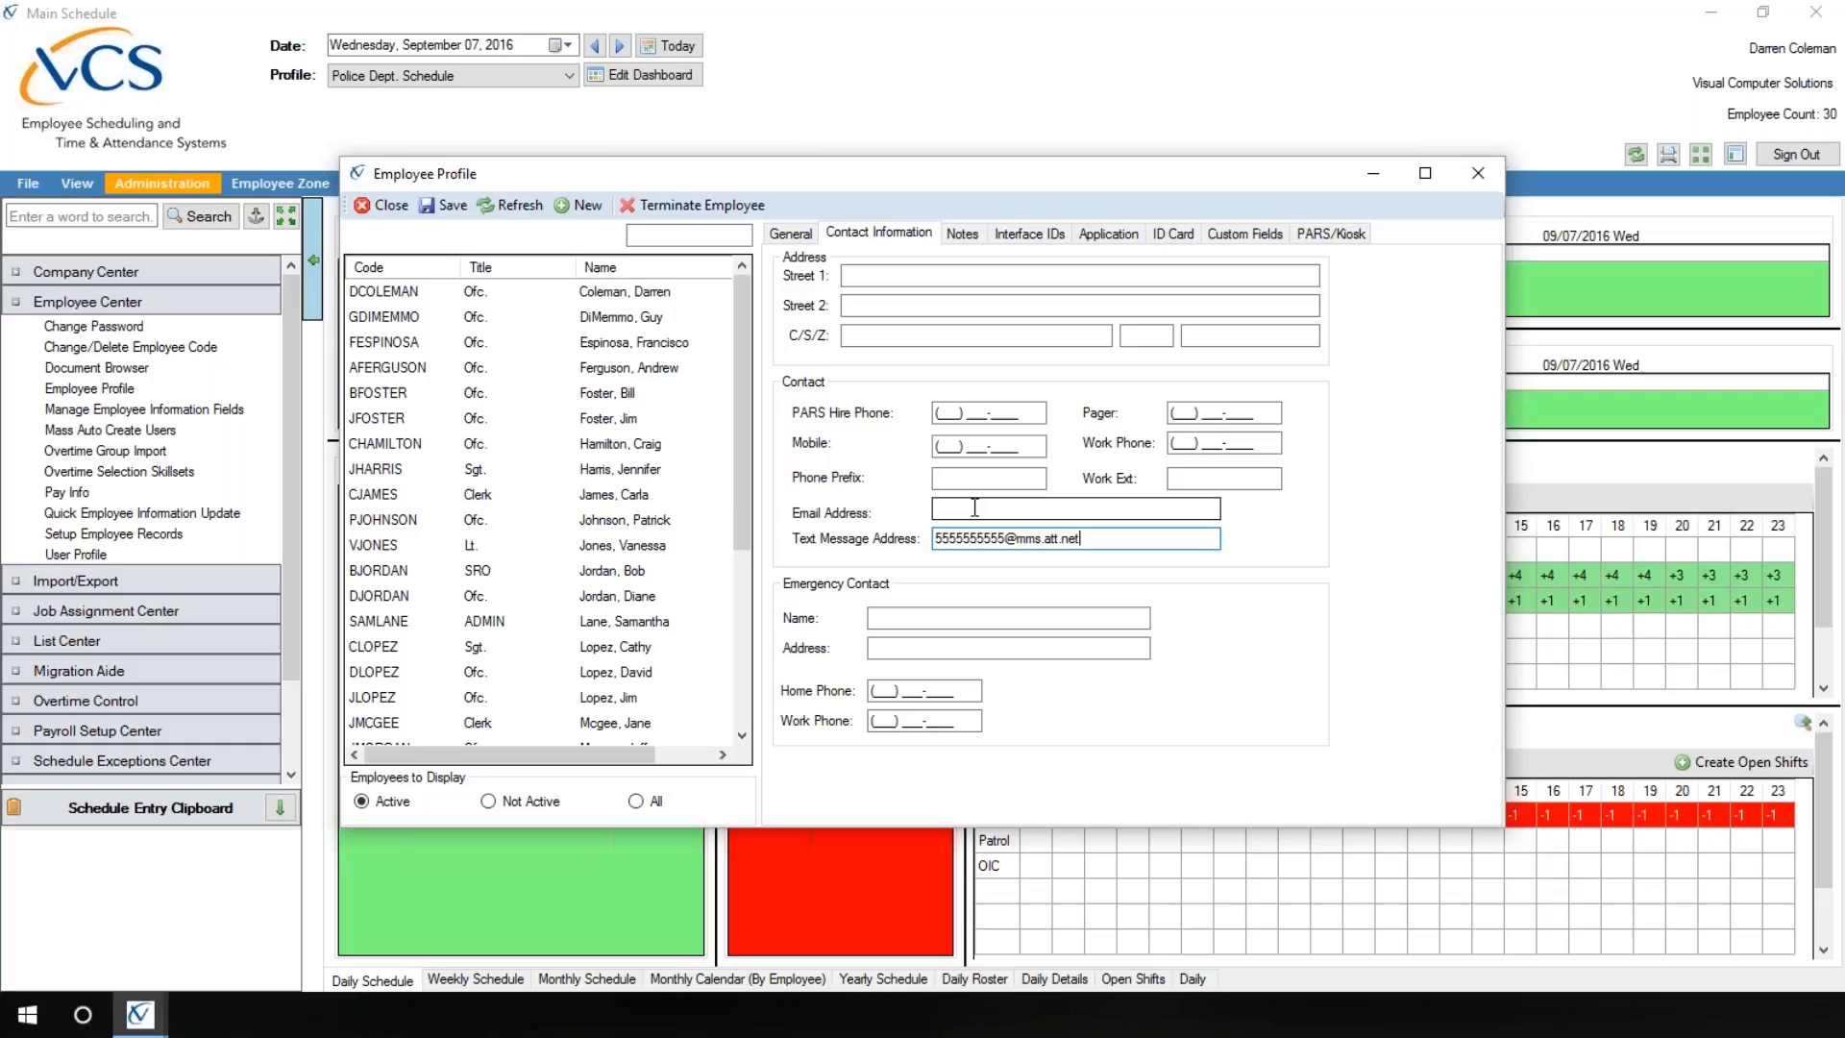
Step: Review the profile's notes, interface IDs, application, ID card, custom fields and PARS/Kiosk settings, and close the profile without saving
left_click(963, 237)
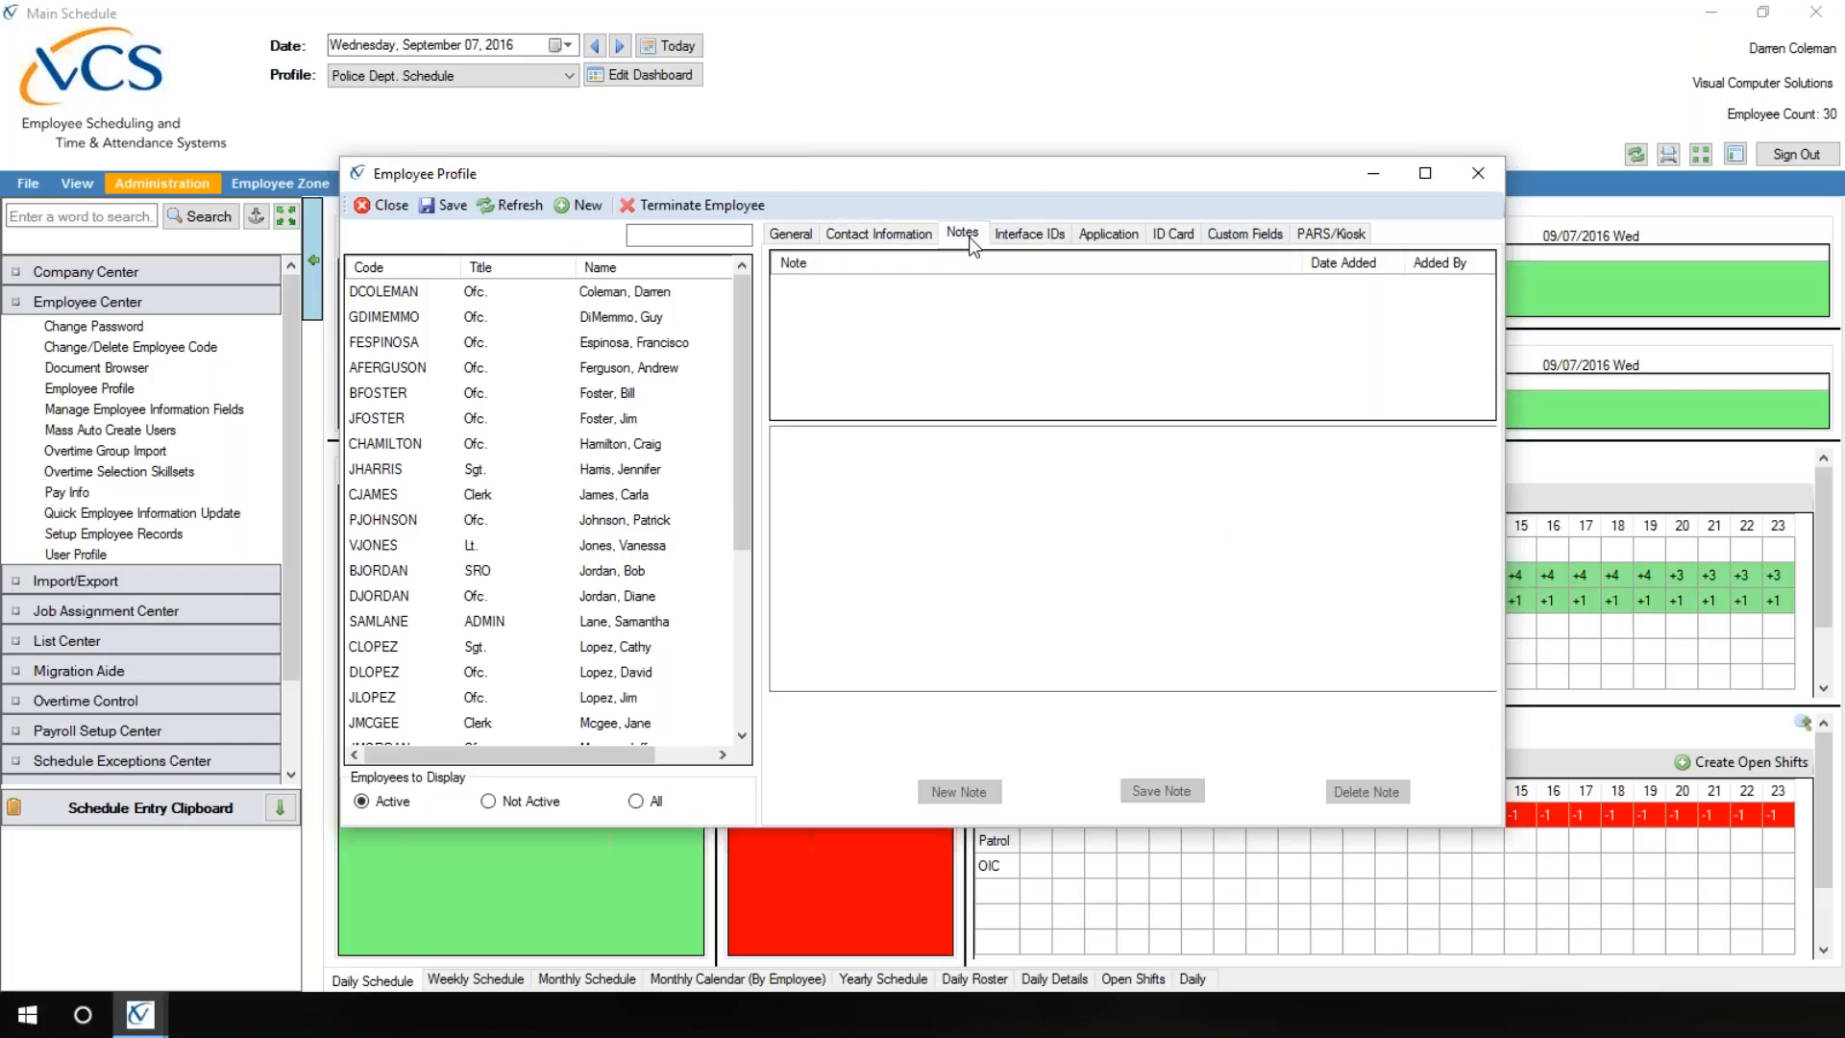
left_click(955, 790)
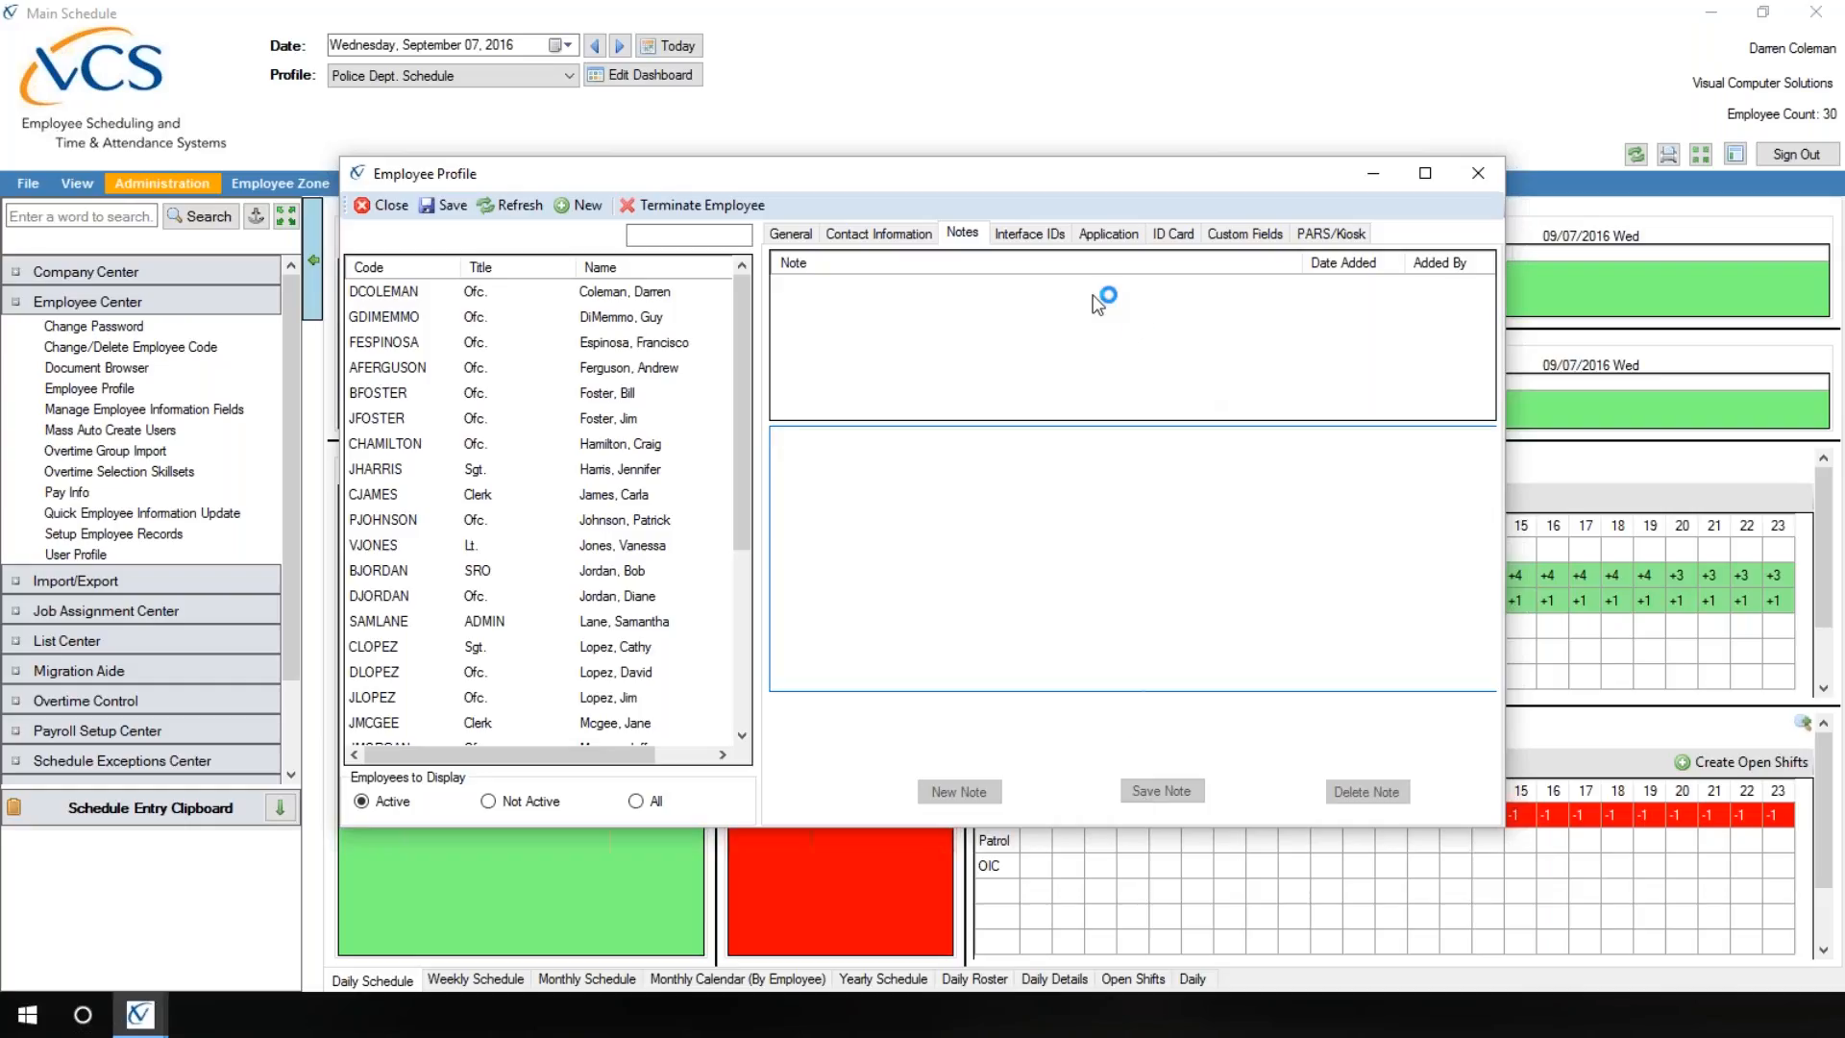
left_click(1028, 236)
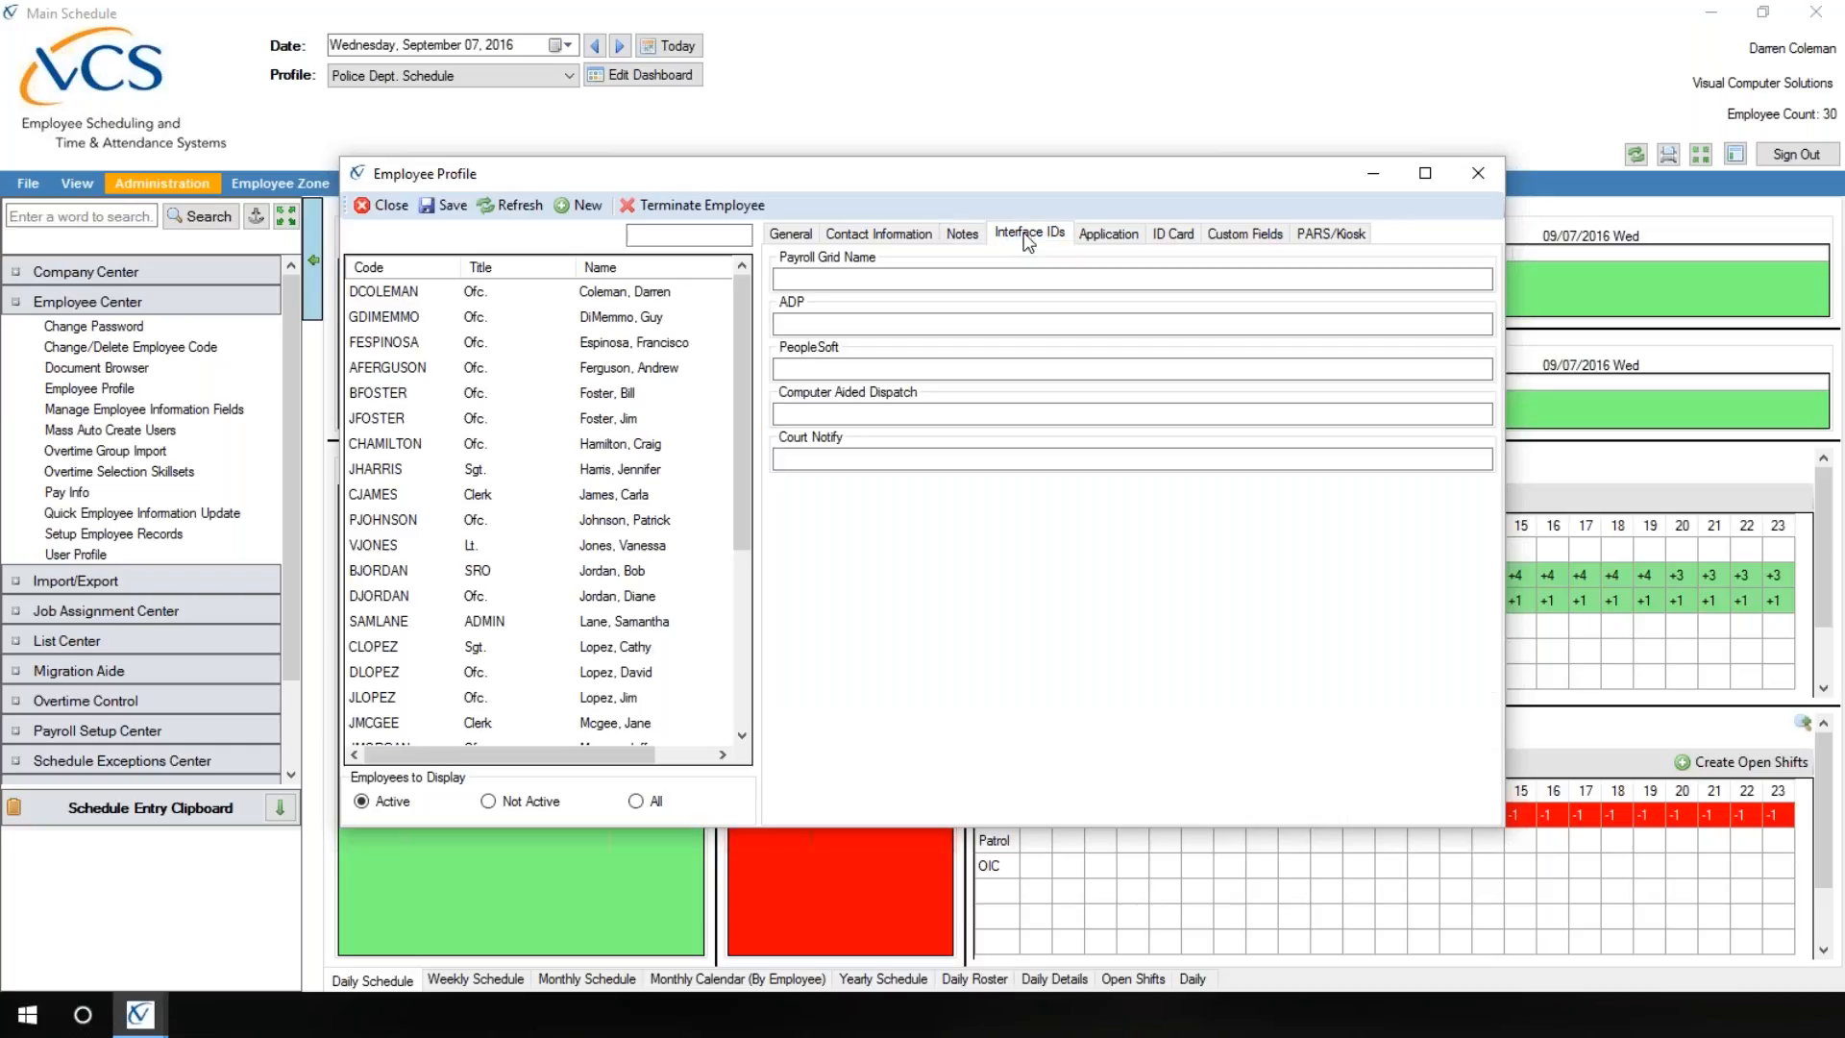
left_click(1118, 239)
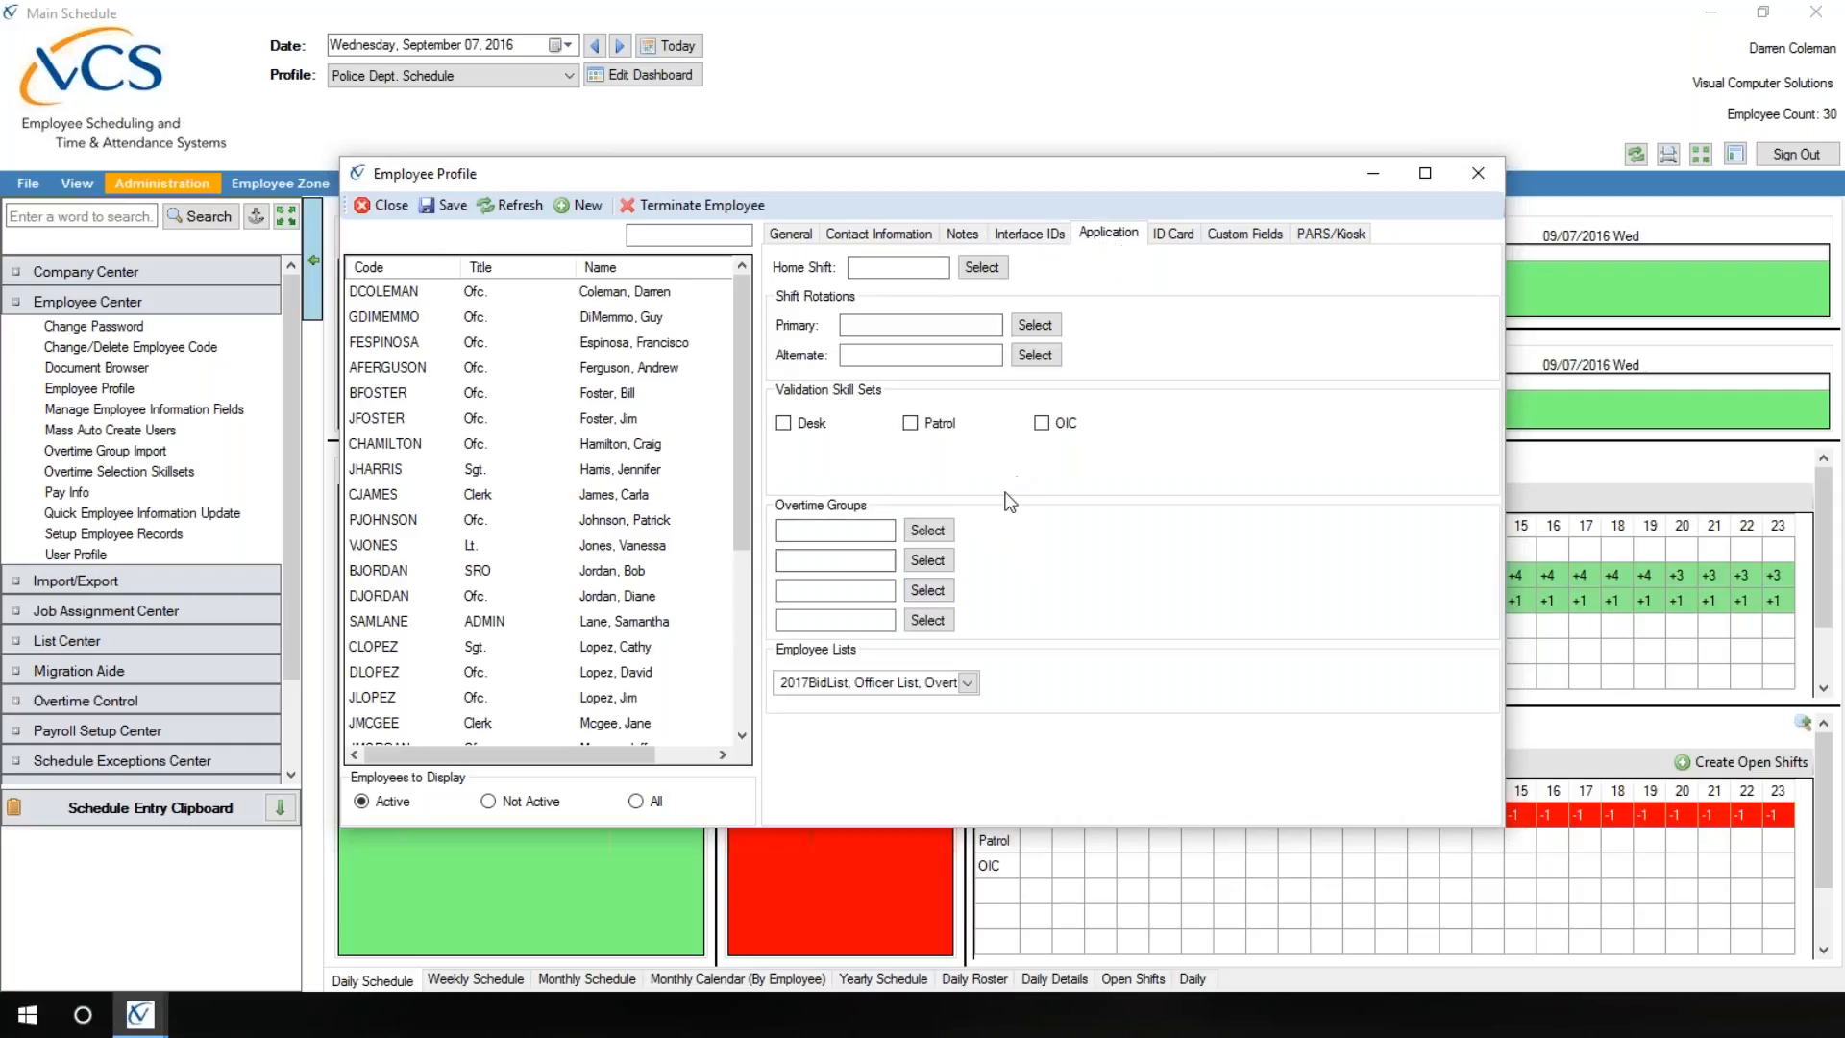
left_click(1179, 238)
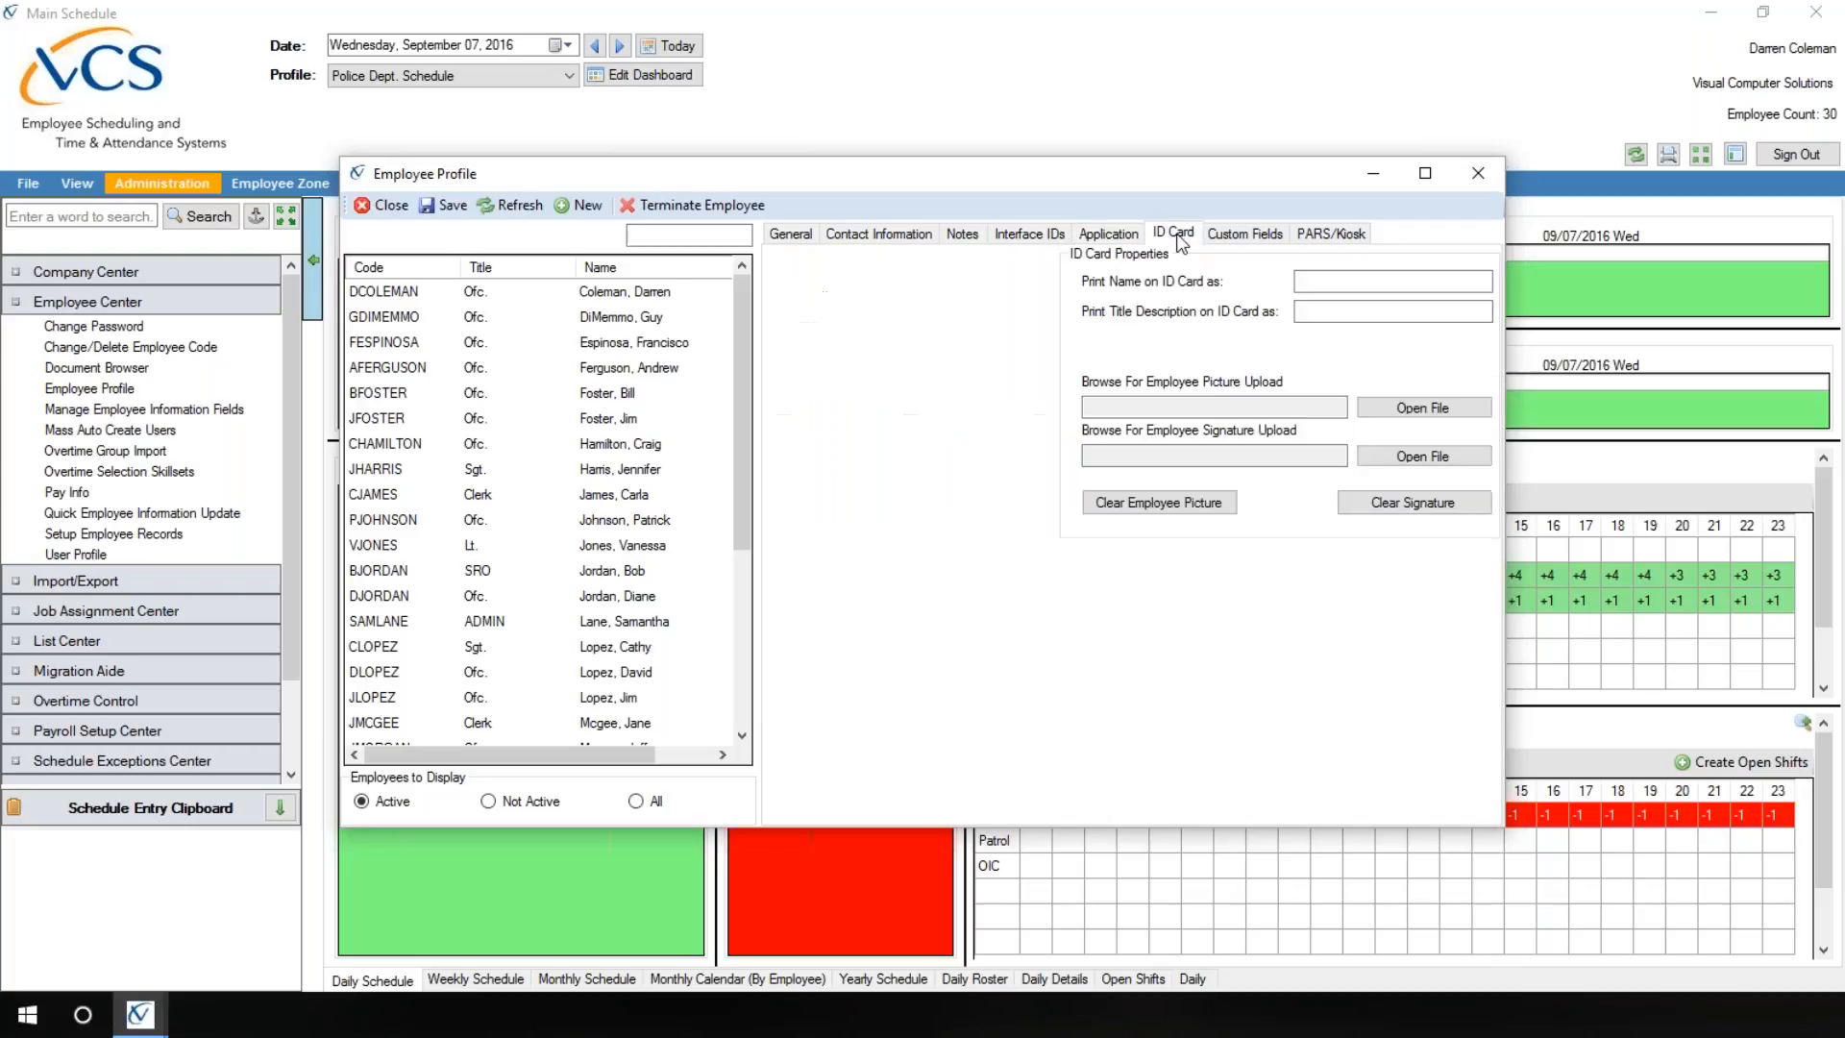
left_click(1247, 235)
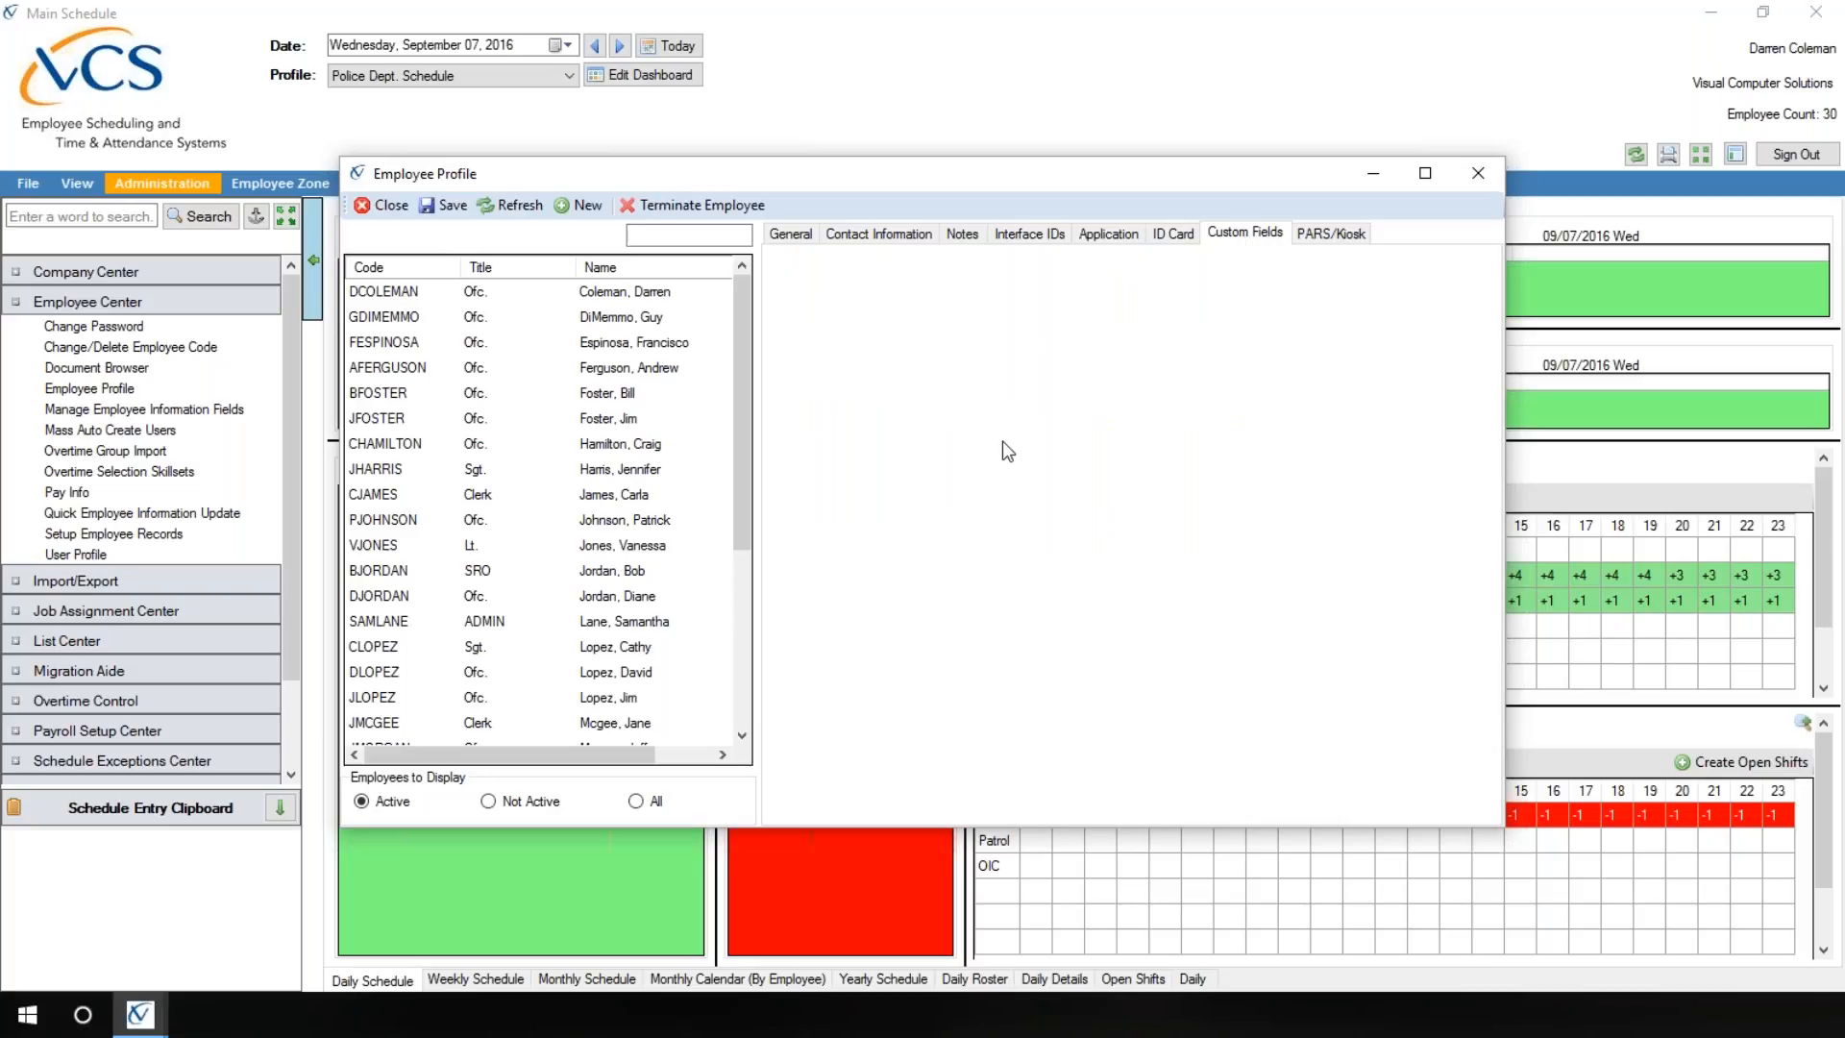
left_click(1320, 236)
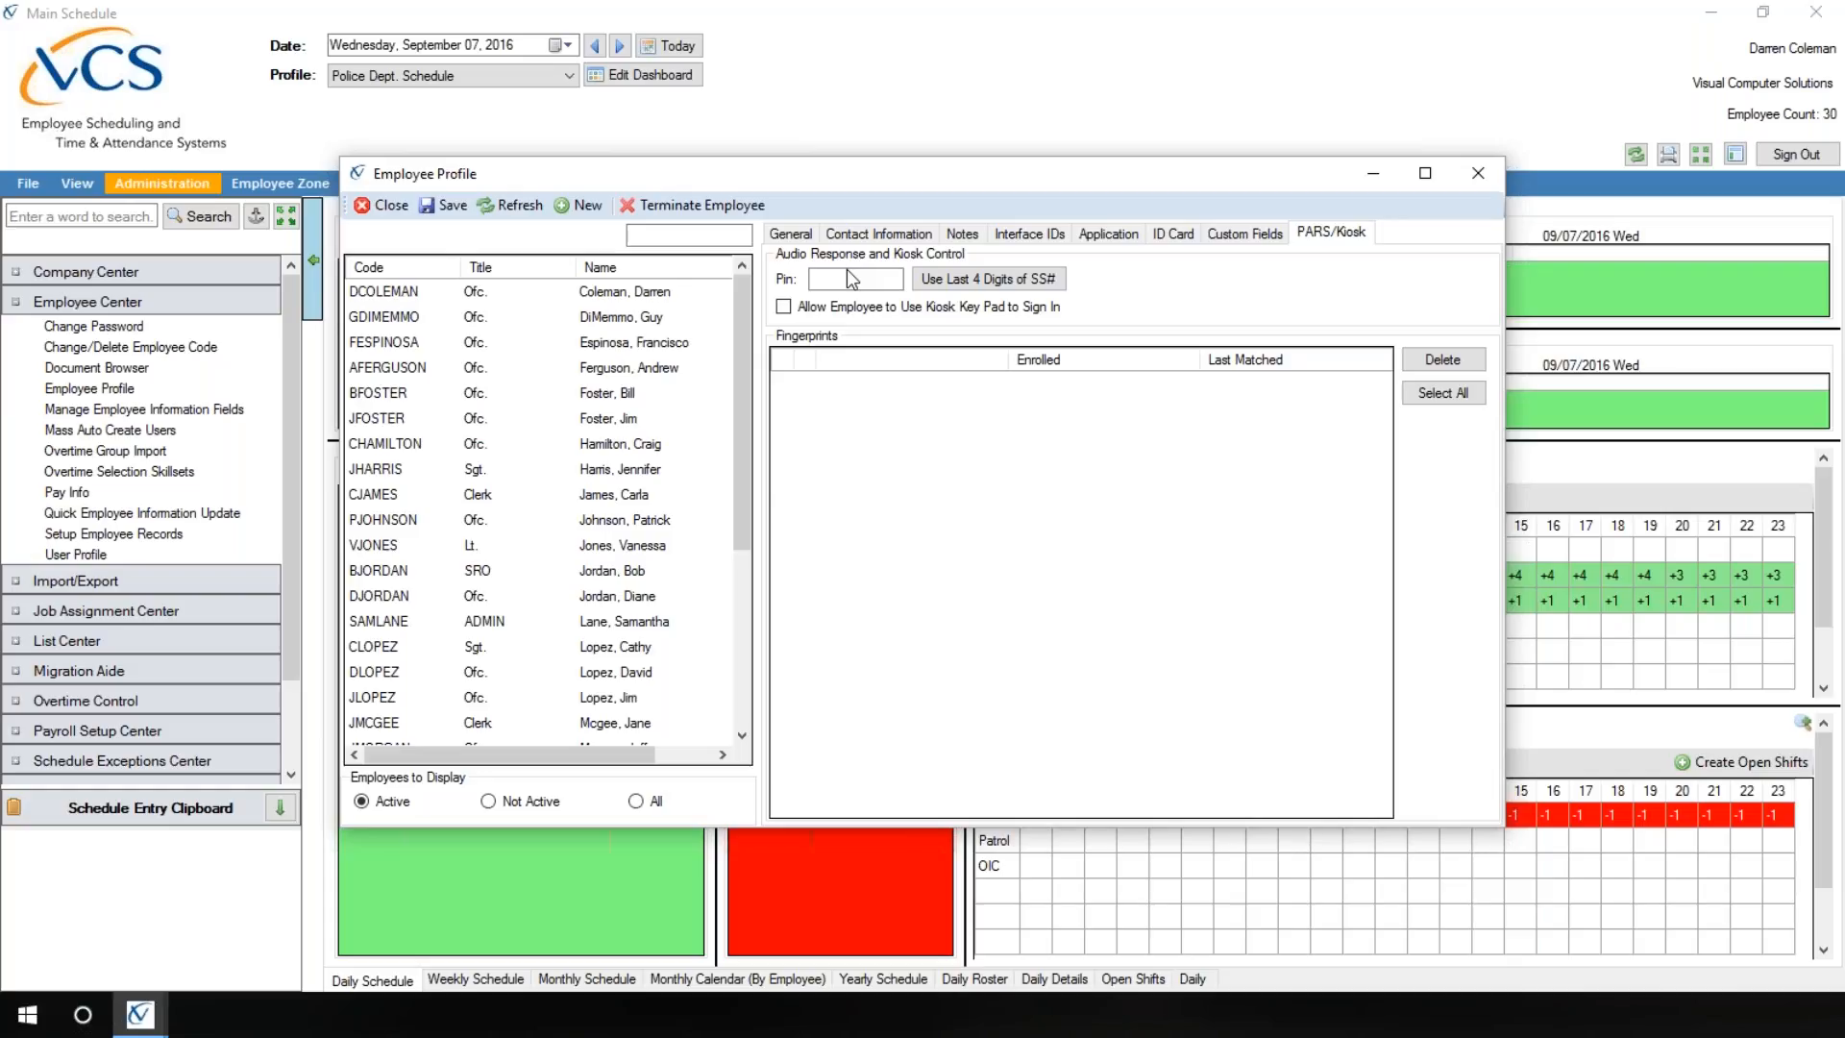
left_click(804, 235)
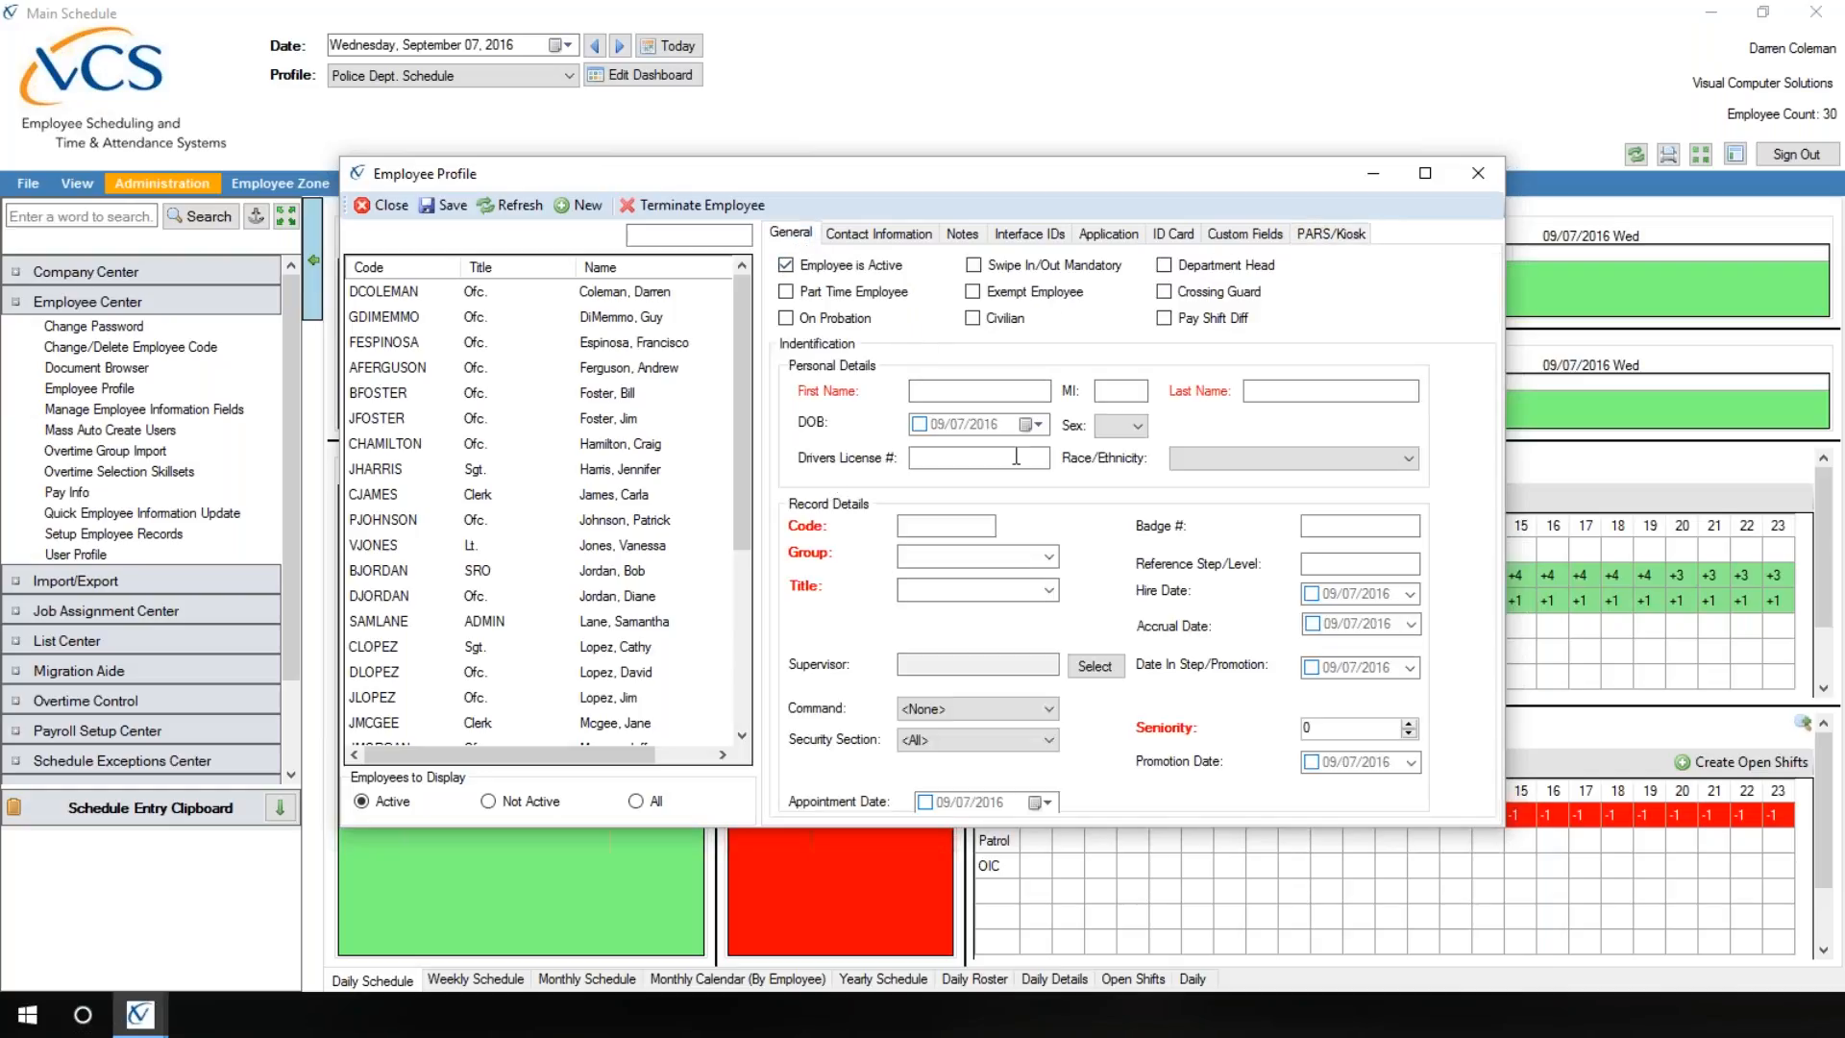
left_click(876, 236)
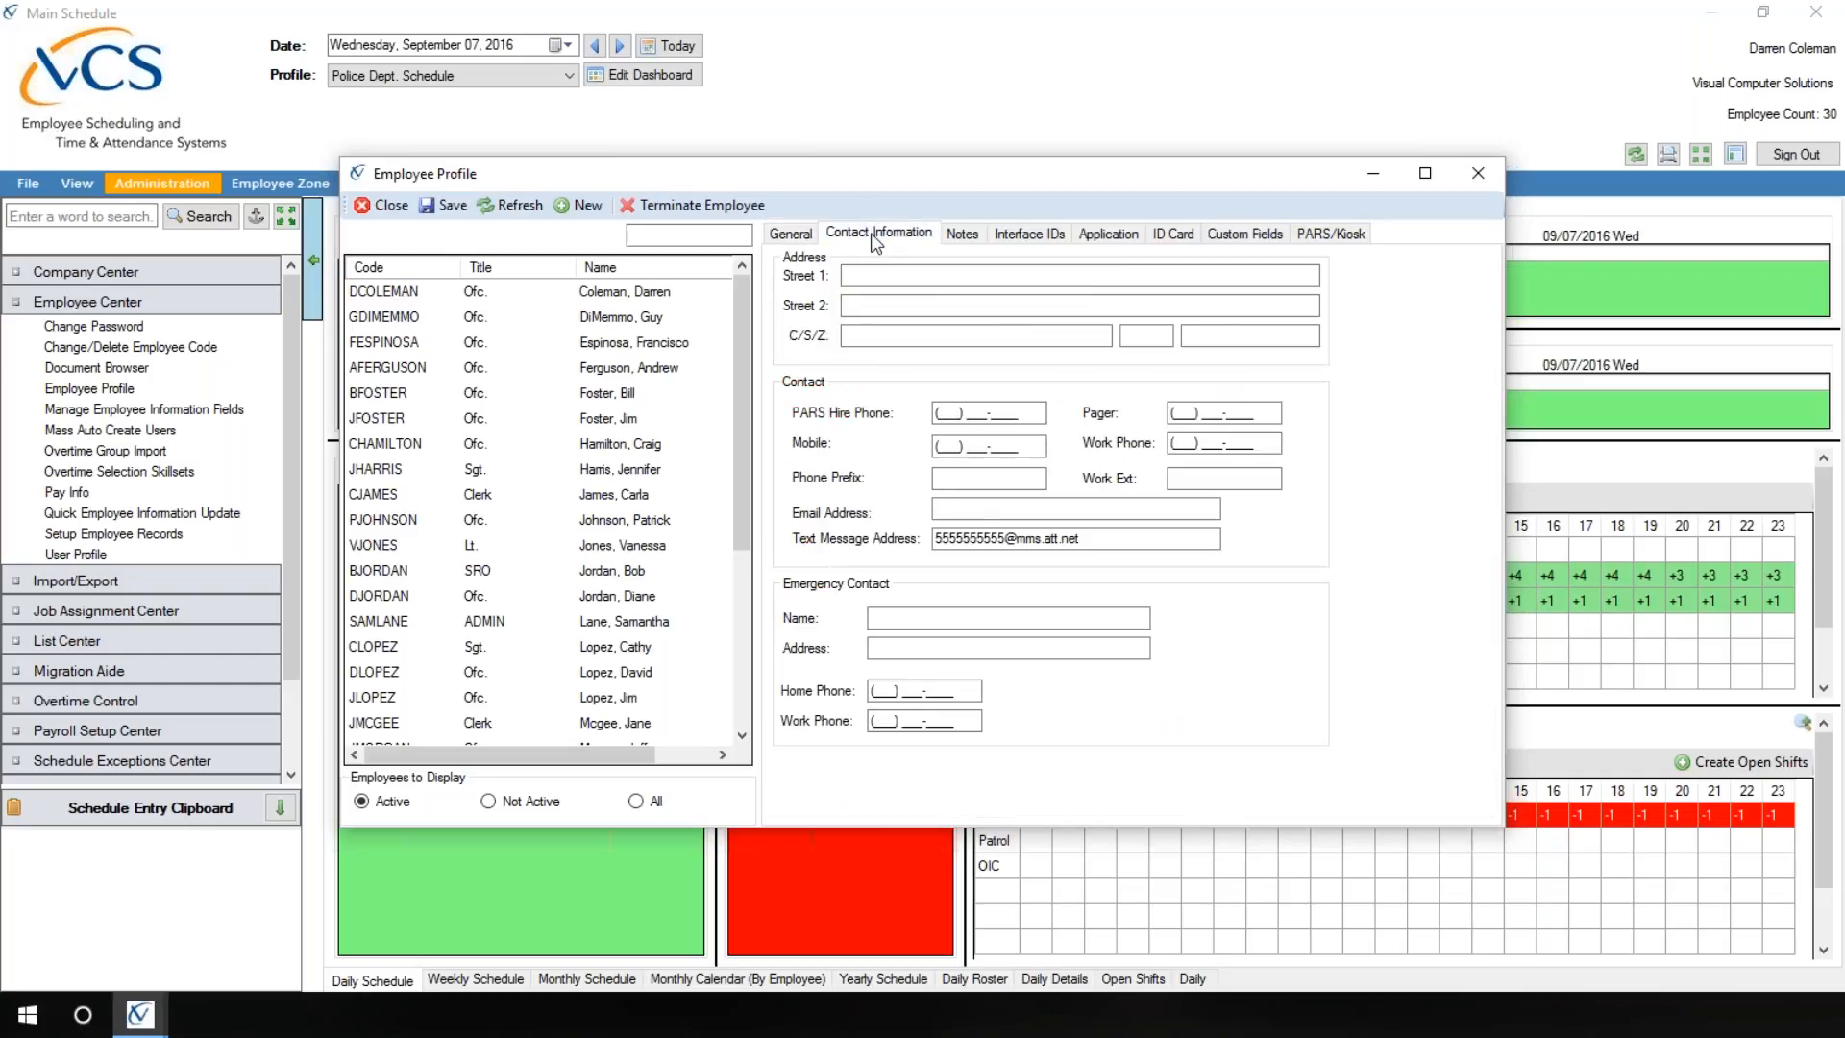
left_click(791, 236)
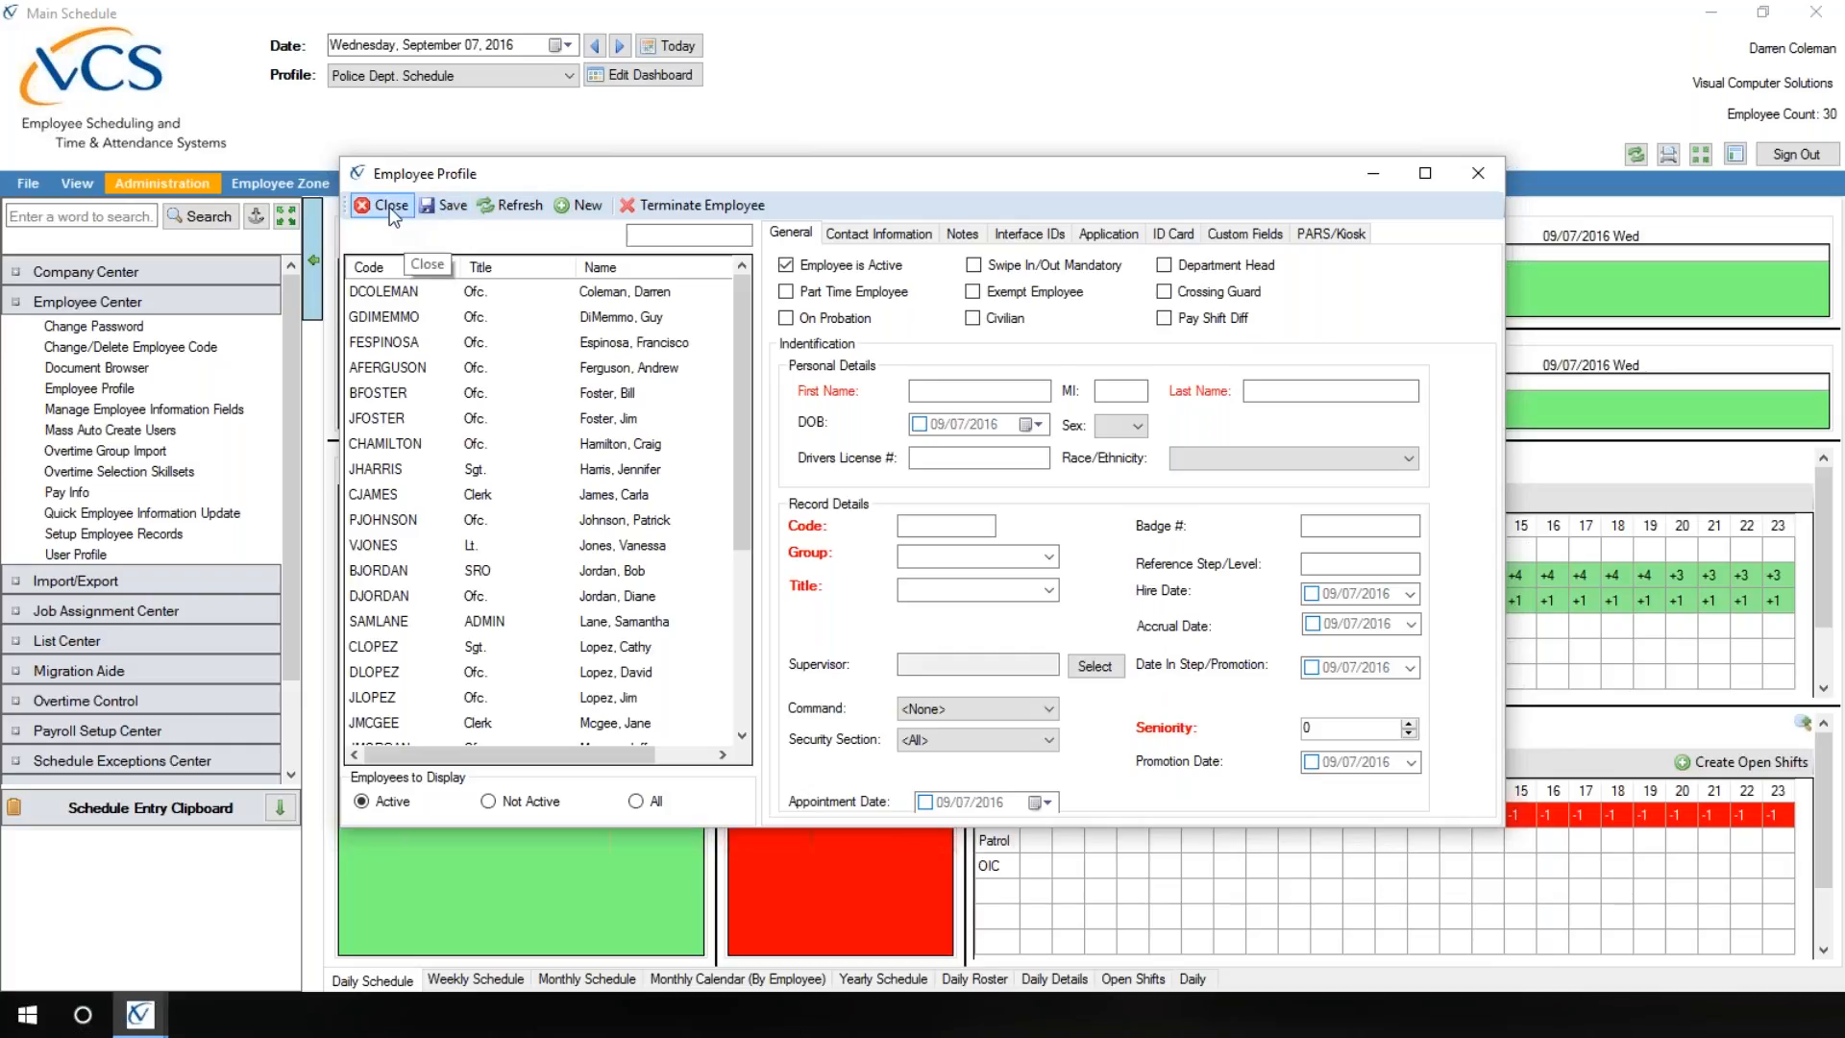
left_click(389, 206)
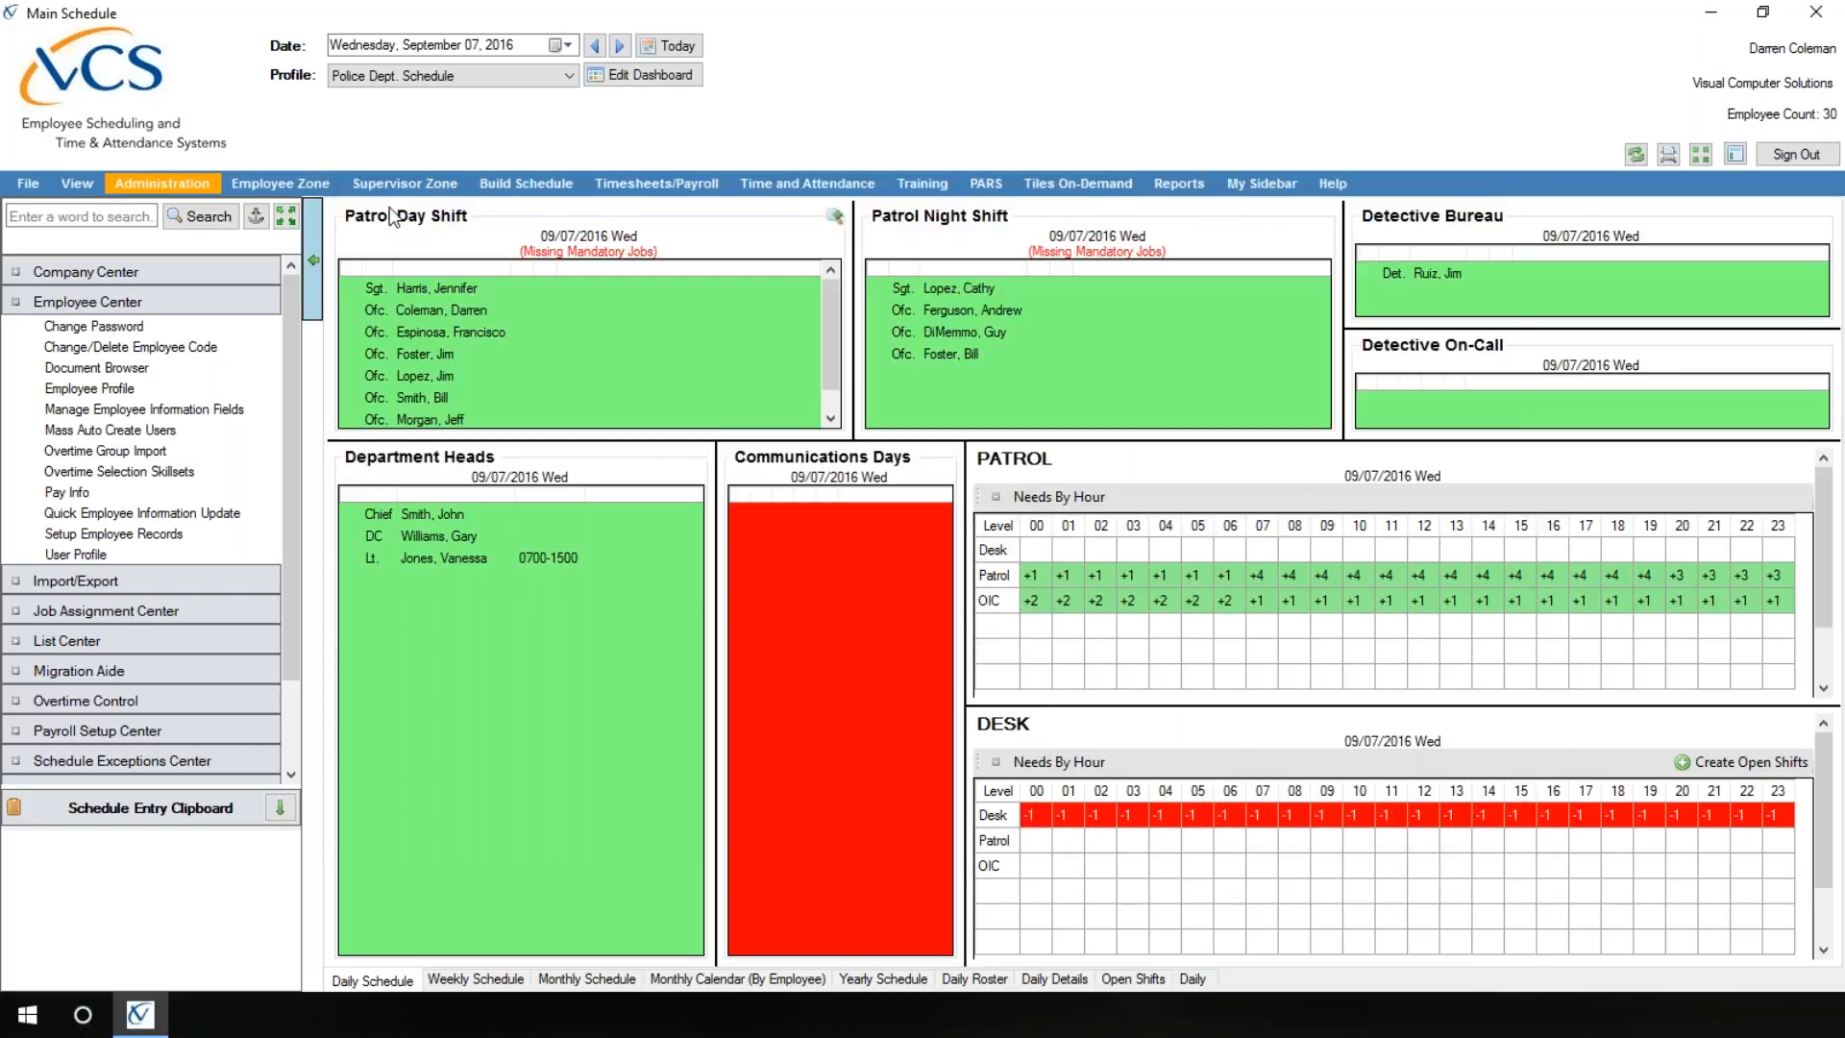
Step: Open Pay Info for the fifth listed employee and examine the work group choices and timesheet fields
double_click(67, 494)
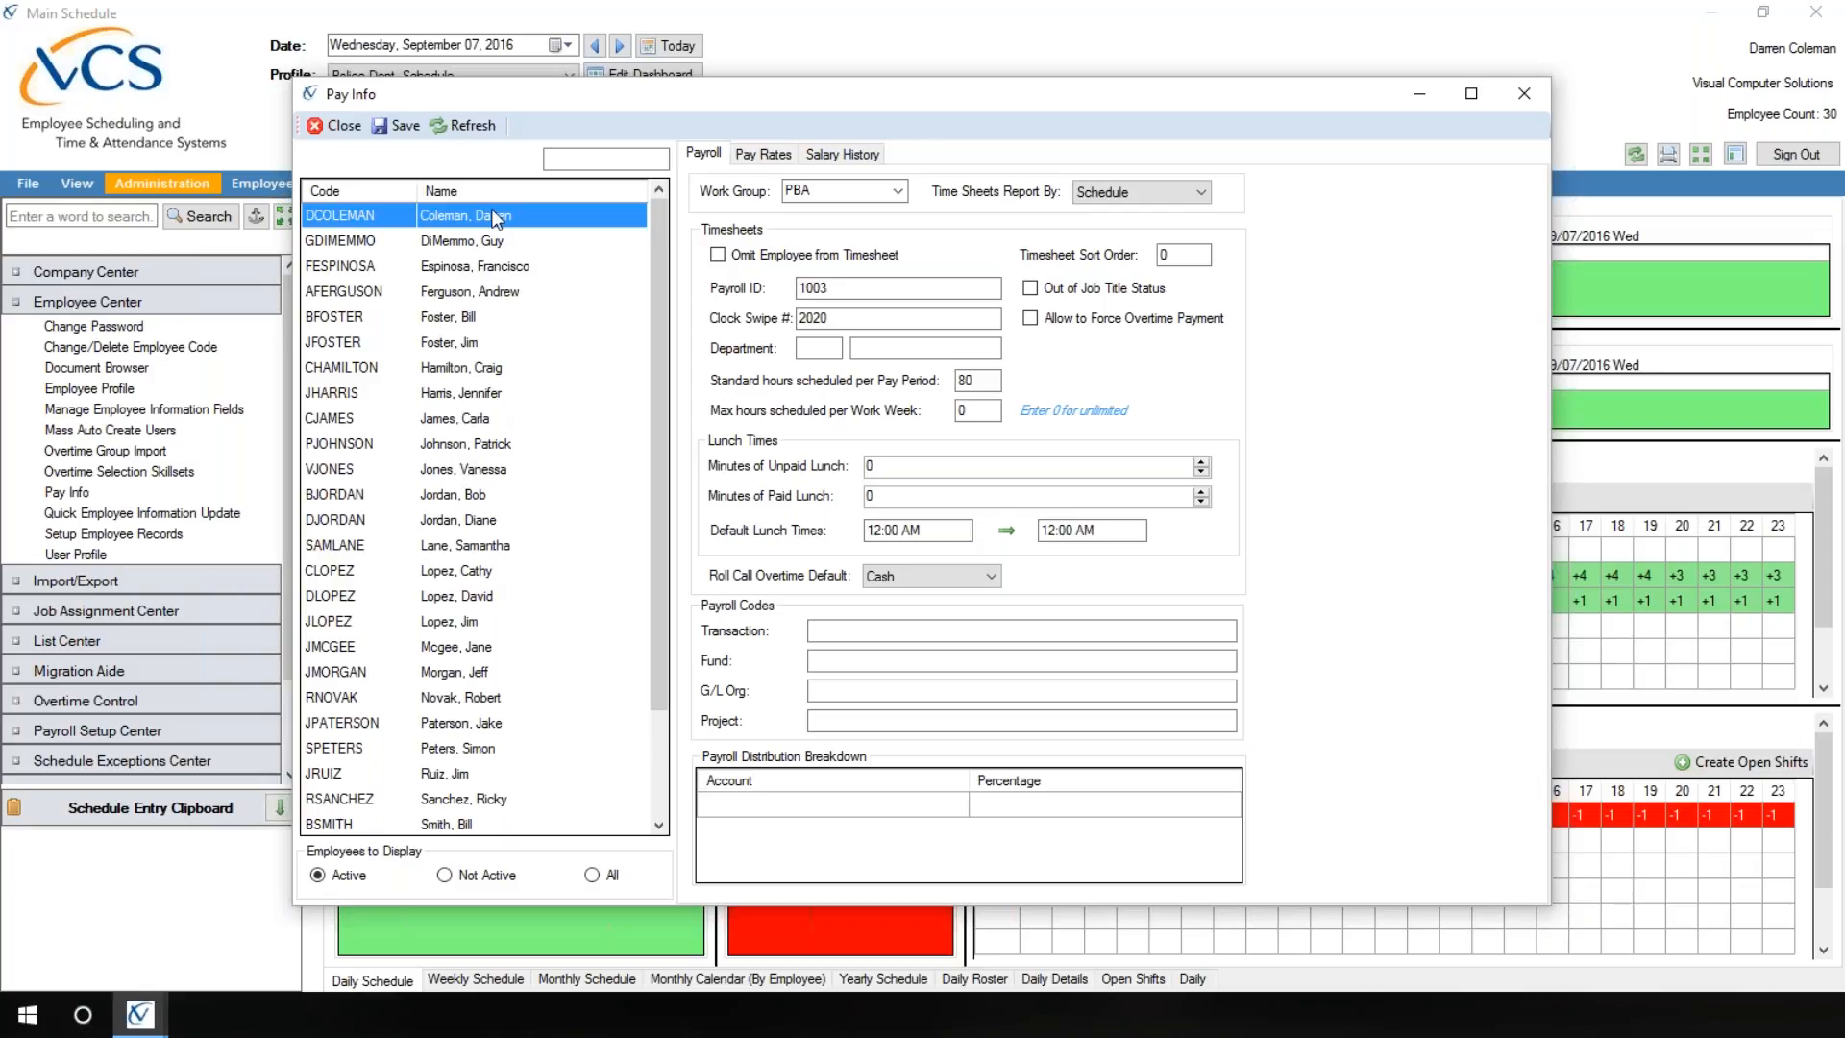
left_click(454, 315)
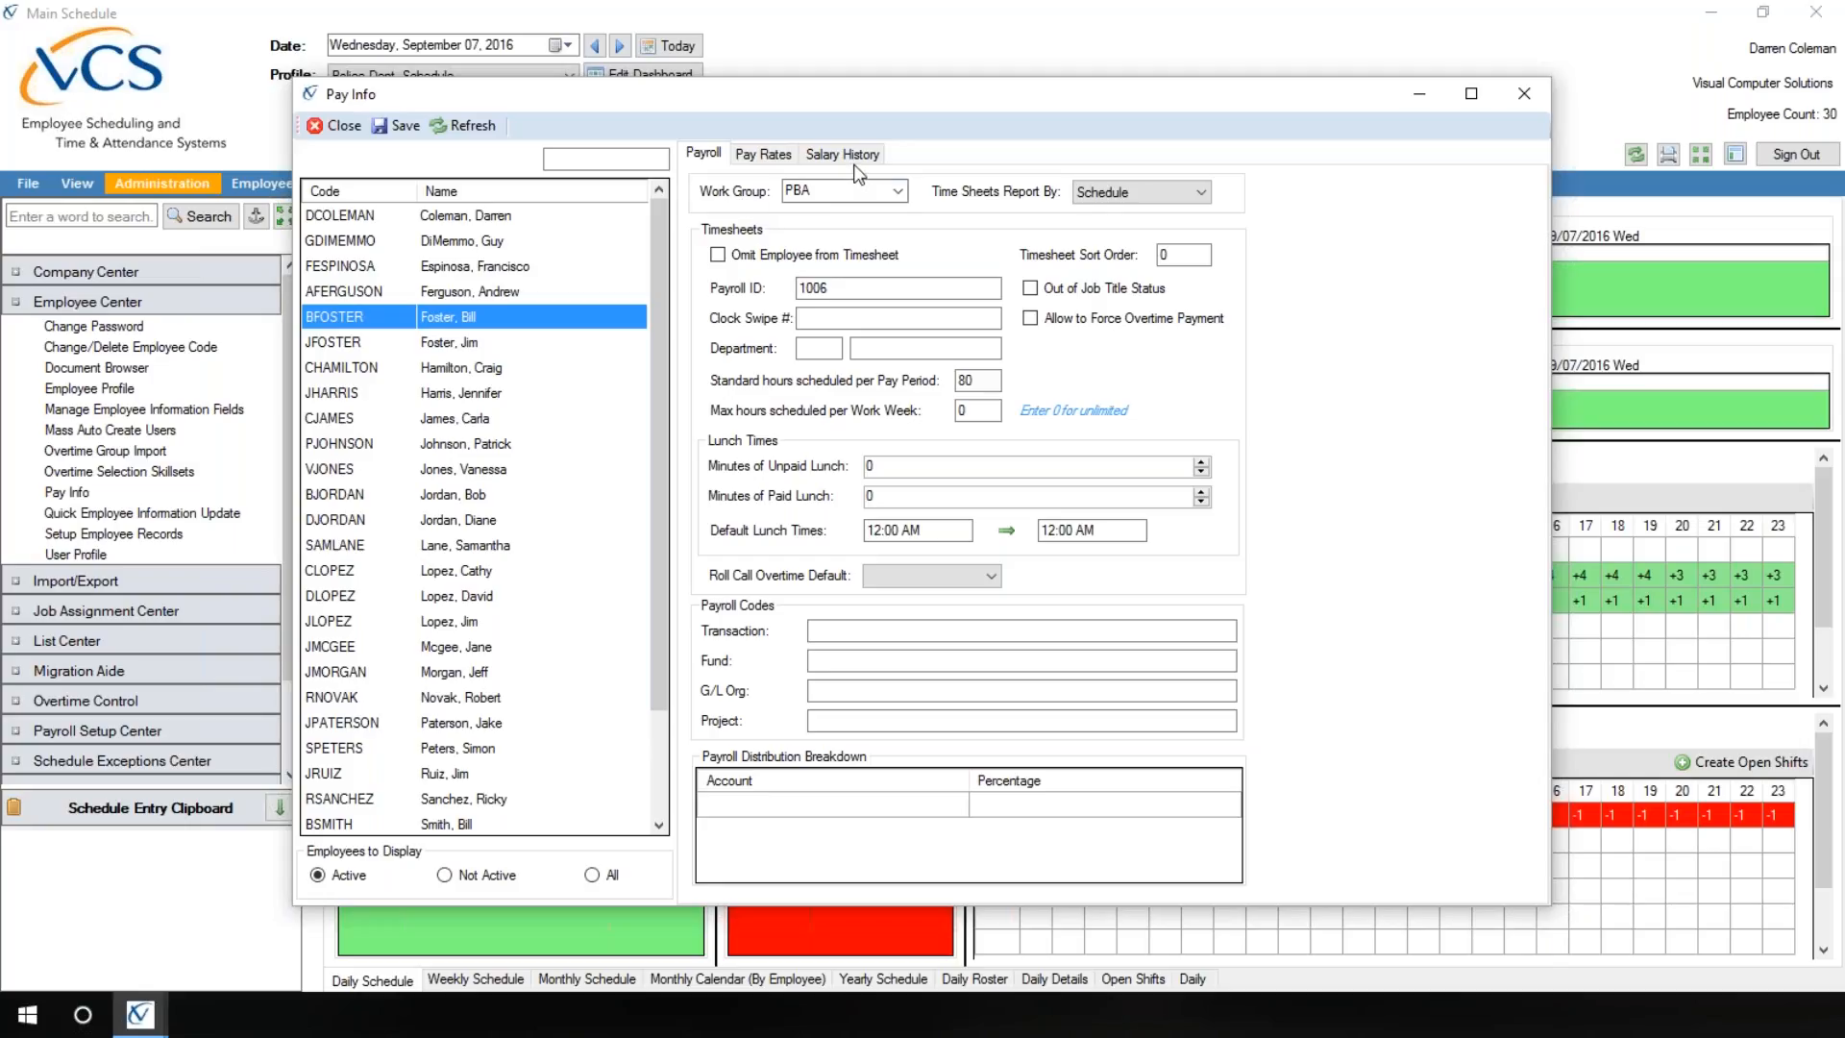
left_click(900, 194)
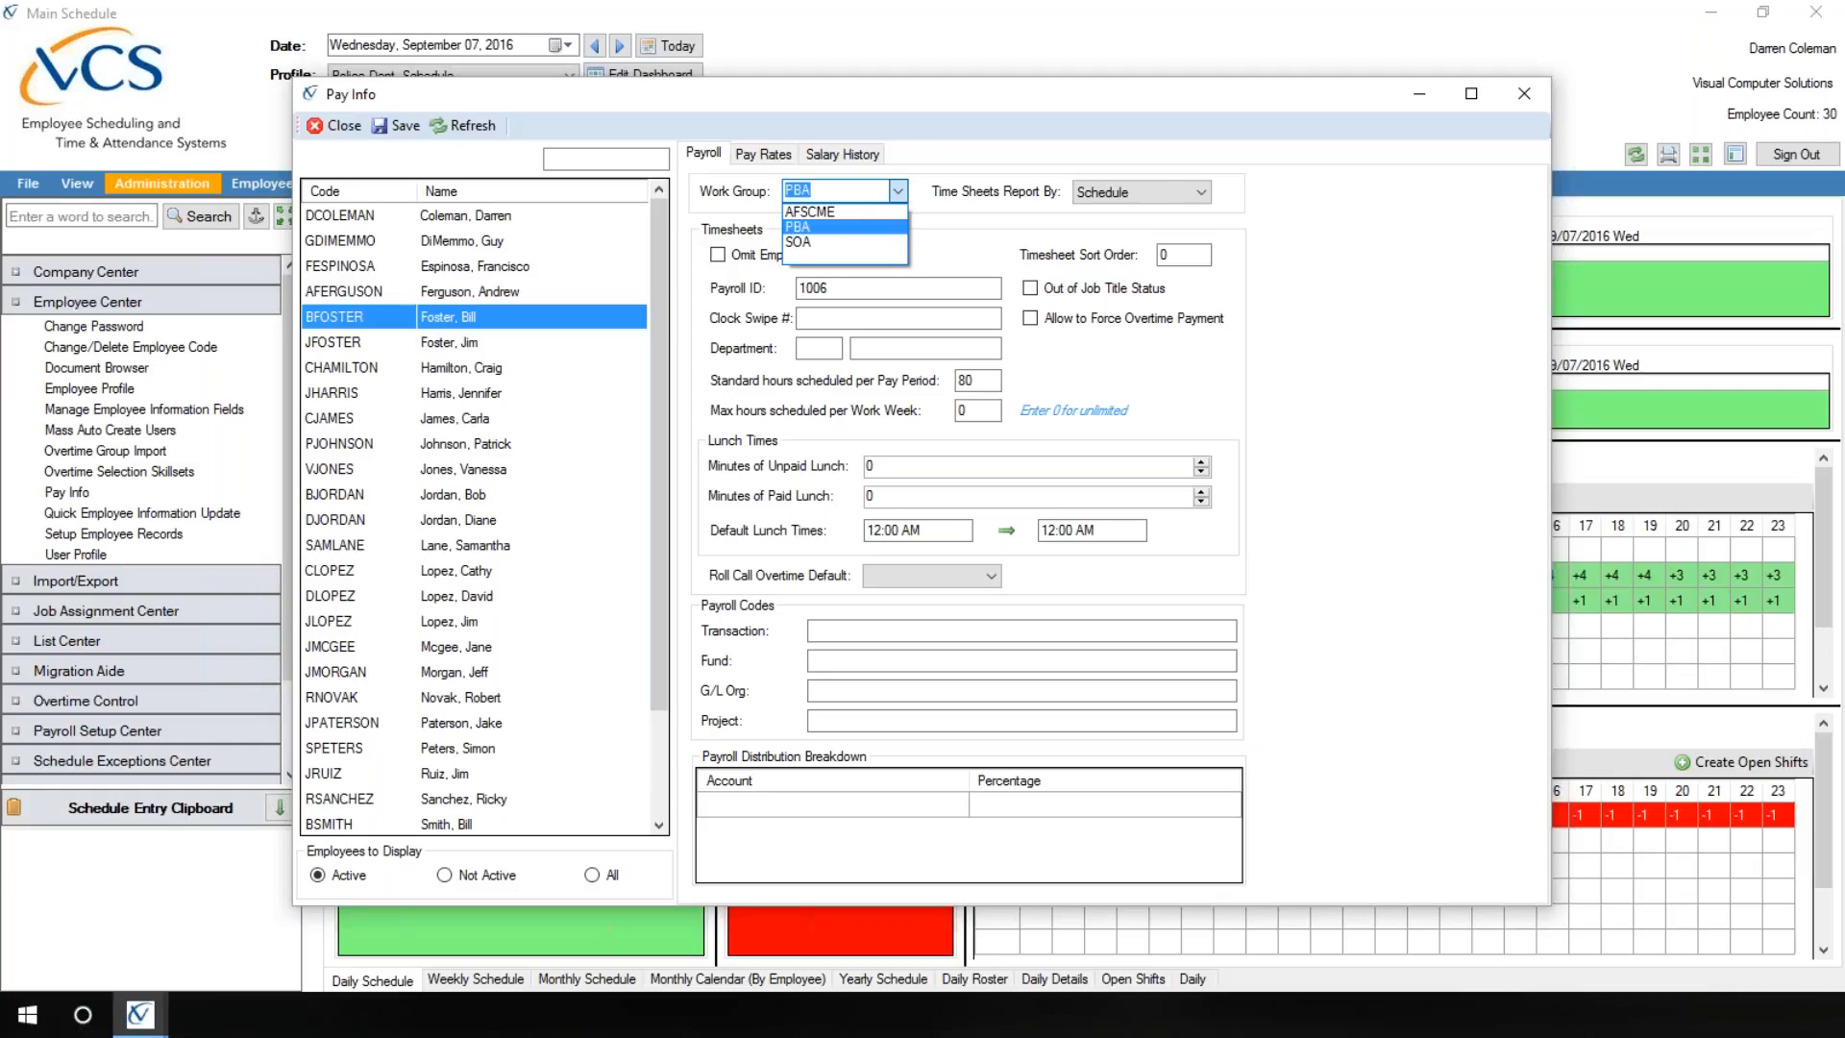
left_click(938, 143)
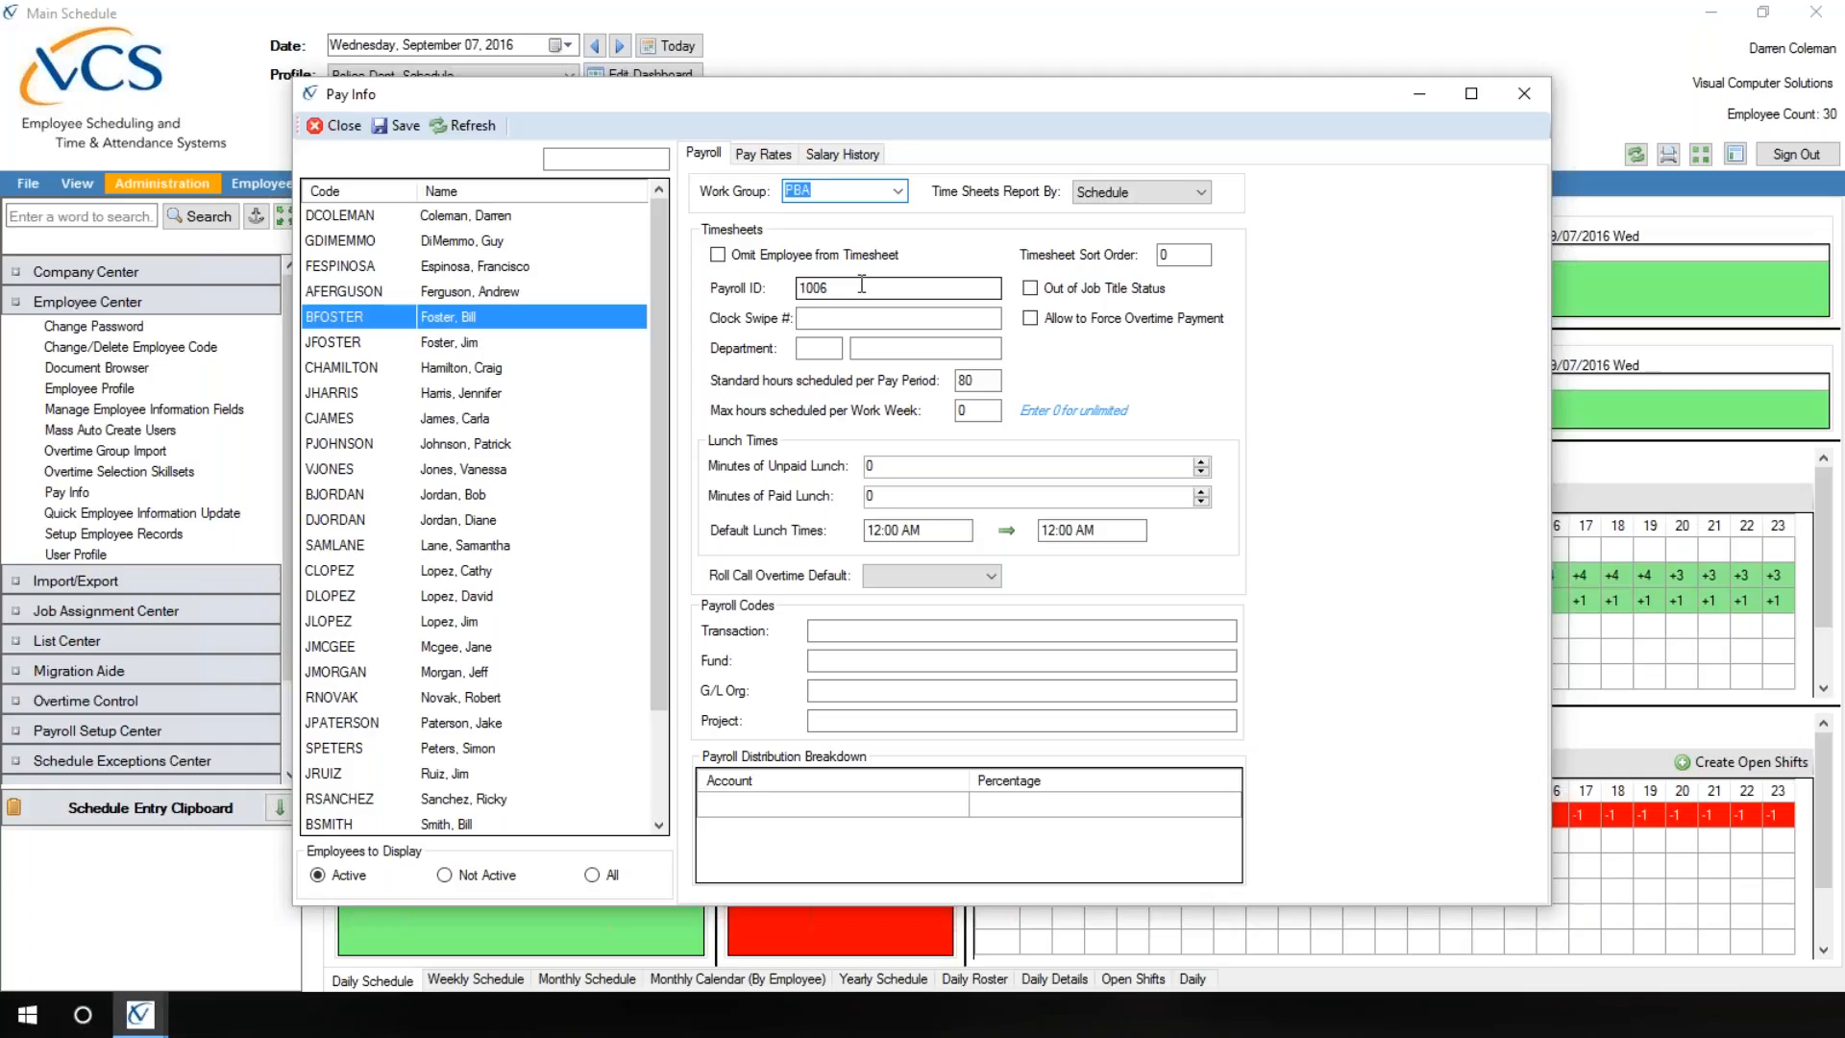
left_click(847, 315)
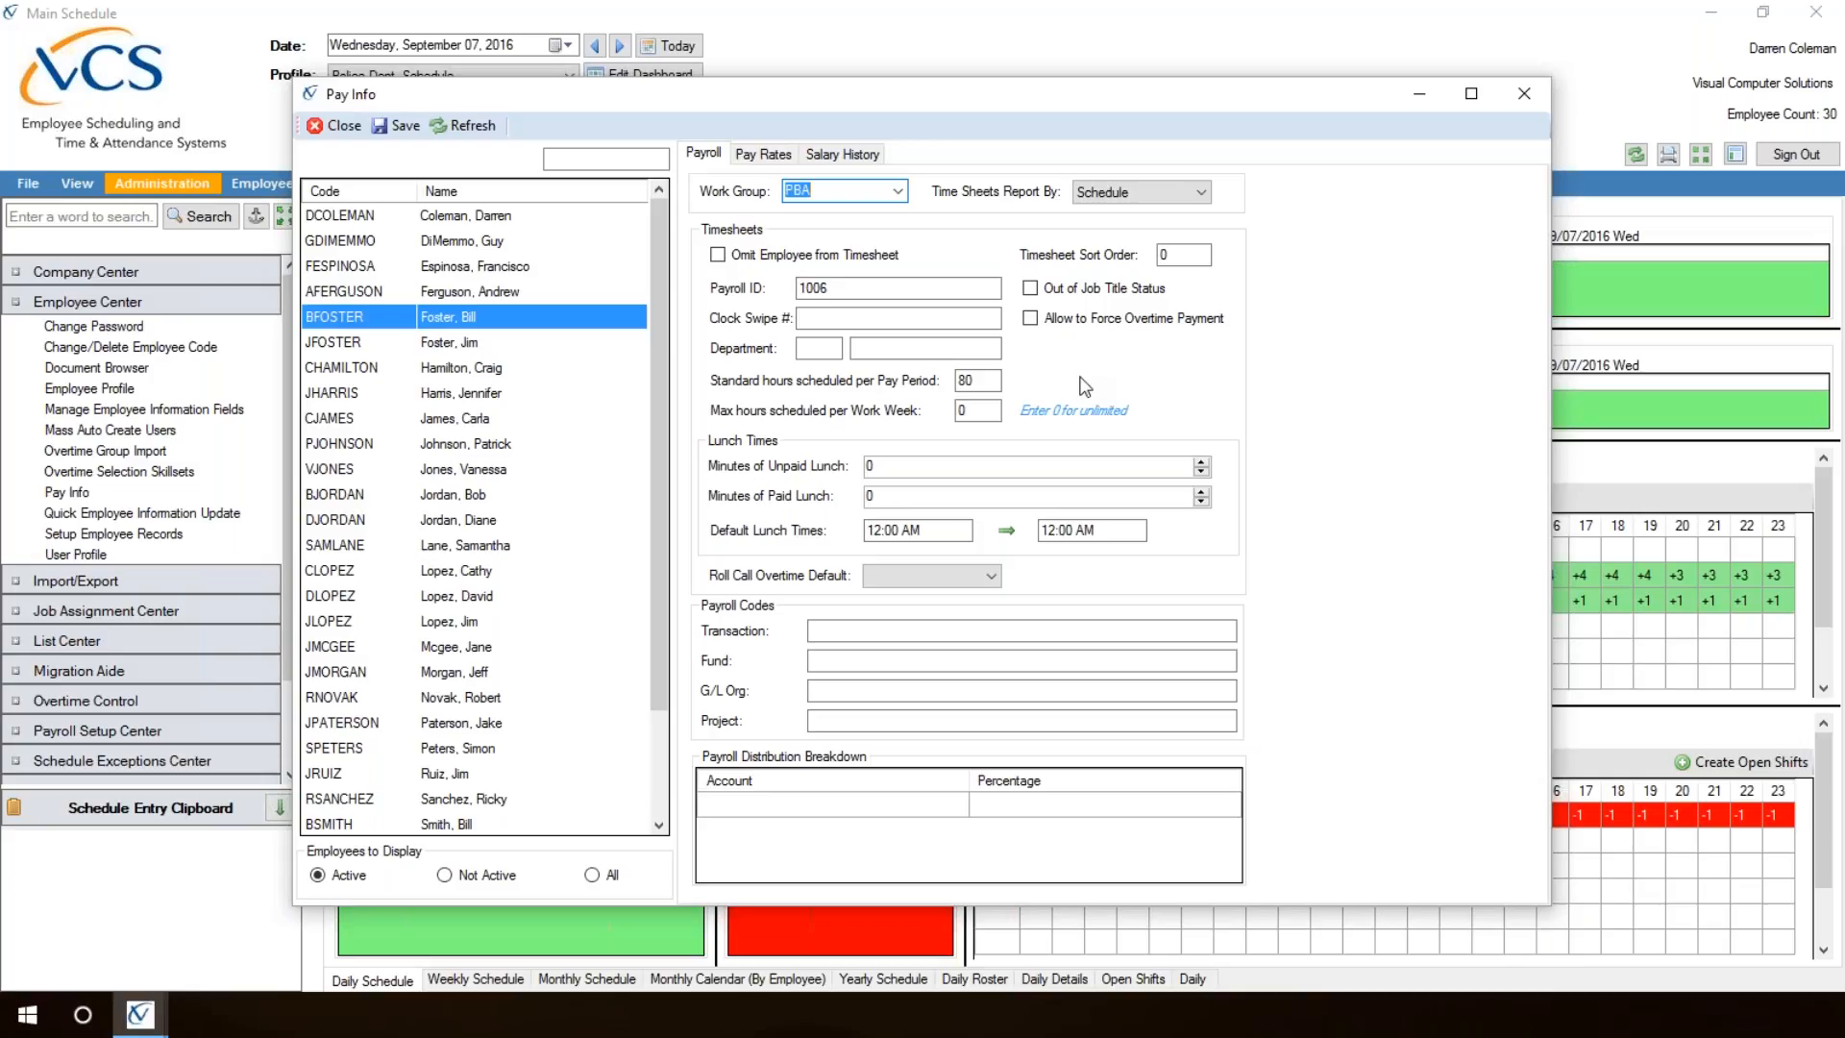
Step: Try 30 minutes of unpaid lunch for the selected employee and restore the value to 0
left_click(889, 471)
type("30")
key("BackSpace")
key("BackSpace")
type("0")
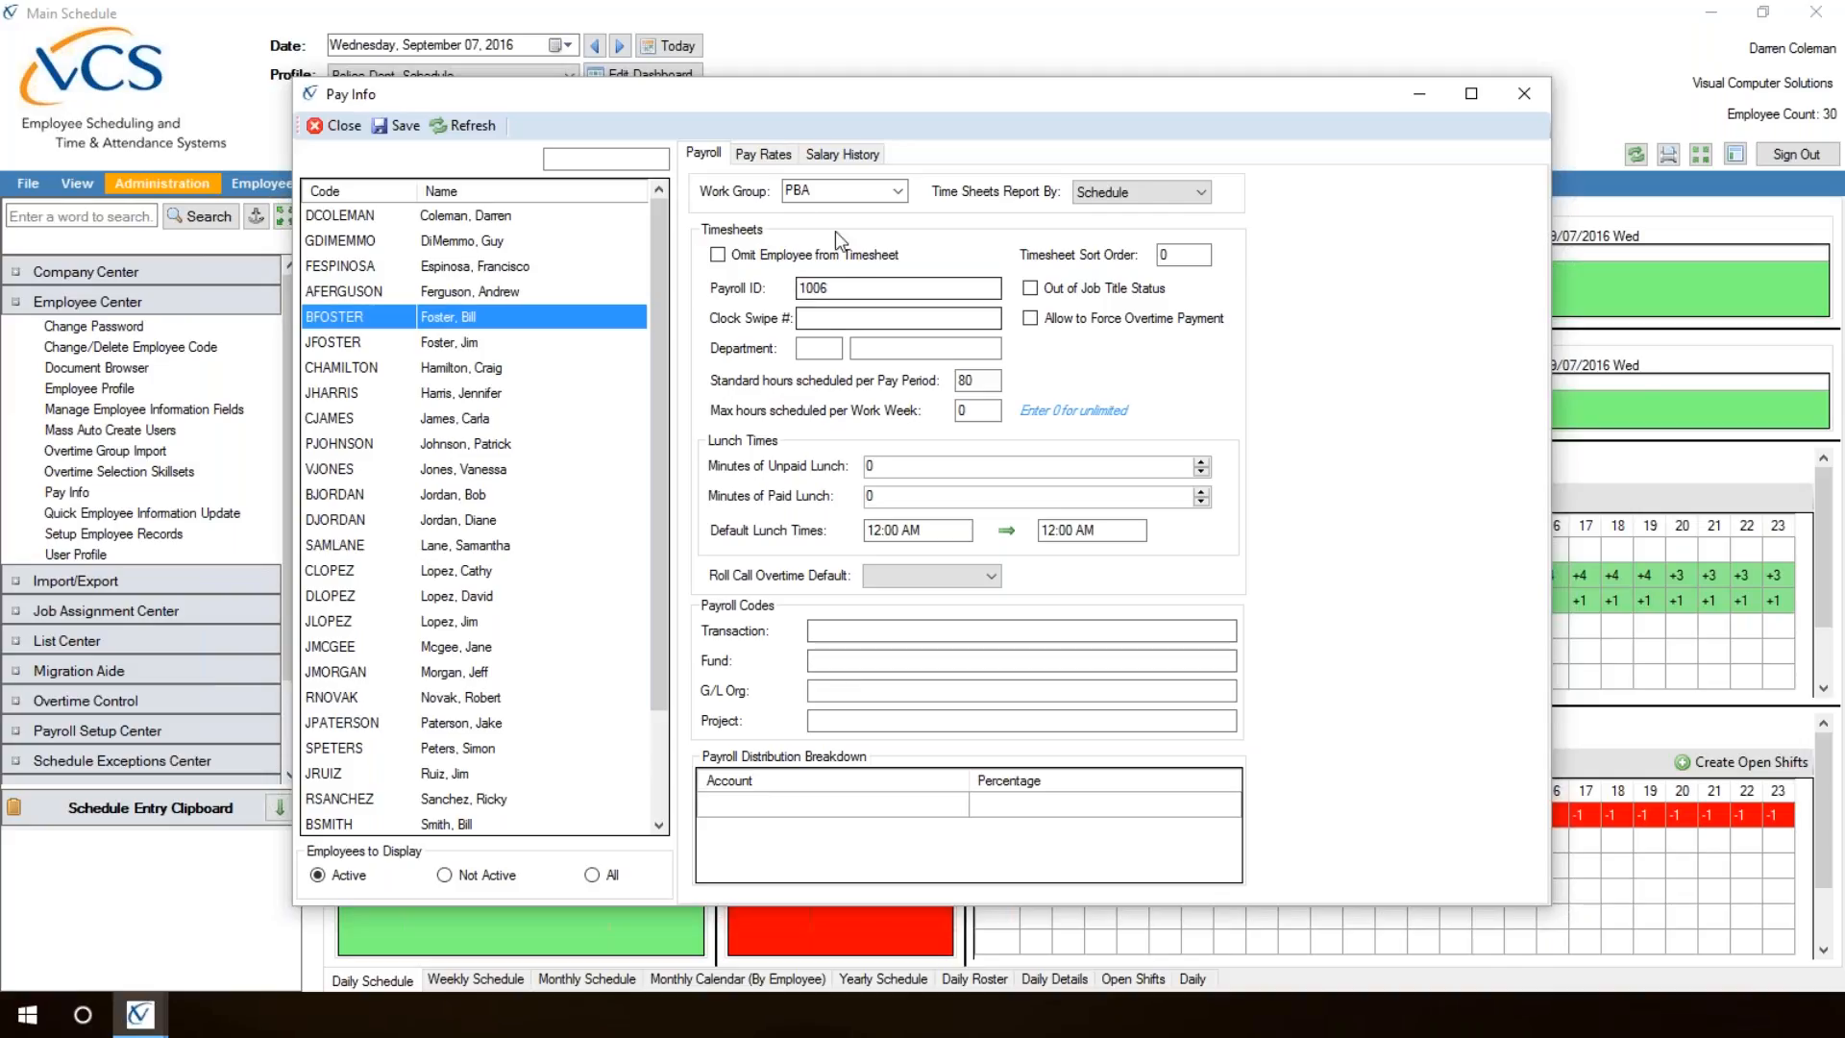
Step: Try an annual salary of 50000 in Payrate #1 and discard it by reselecting the same employee
left_click(756, 155)
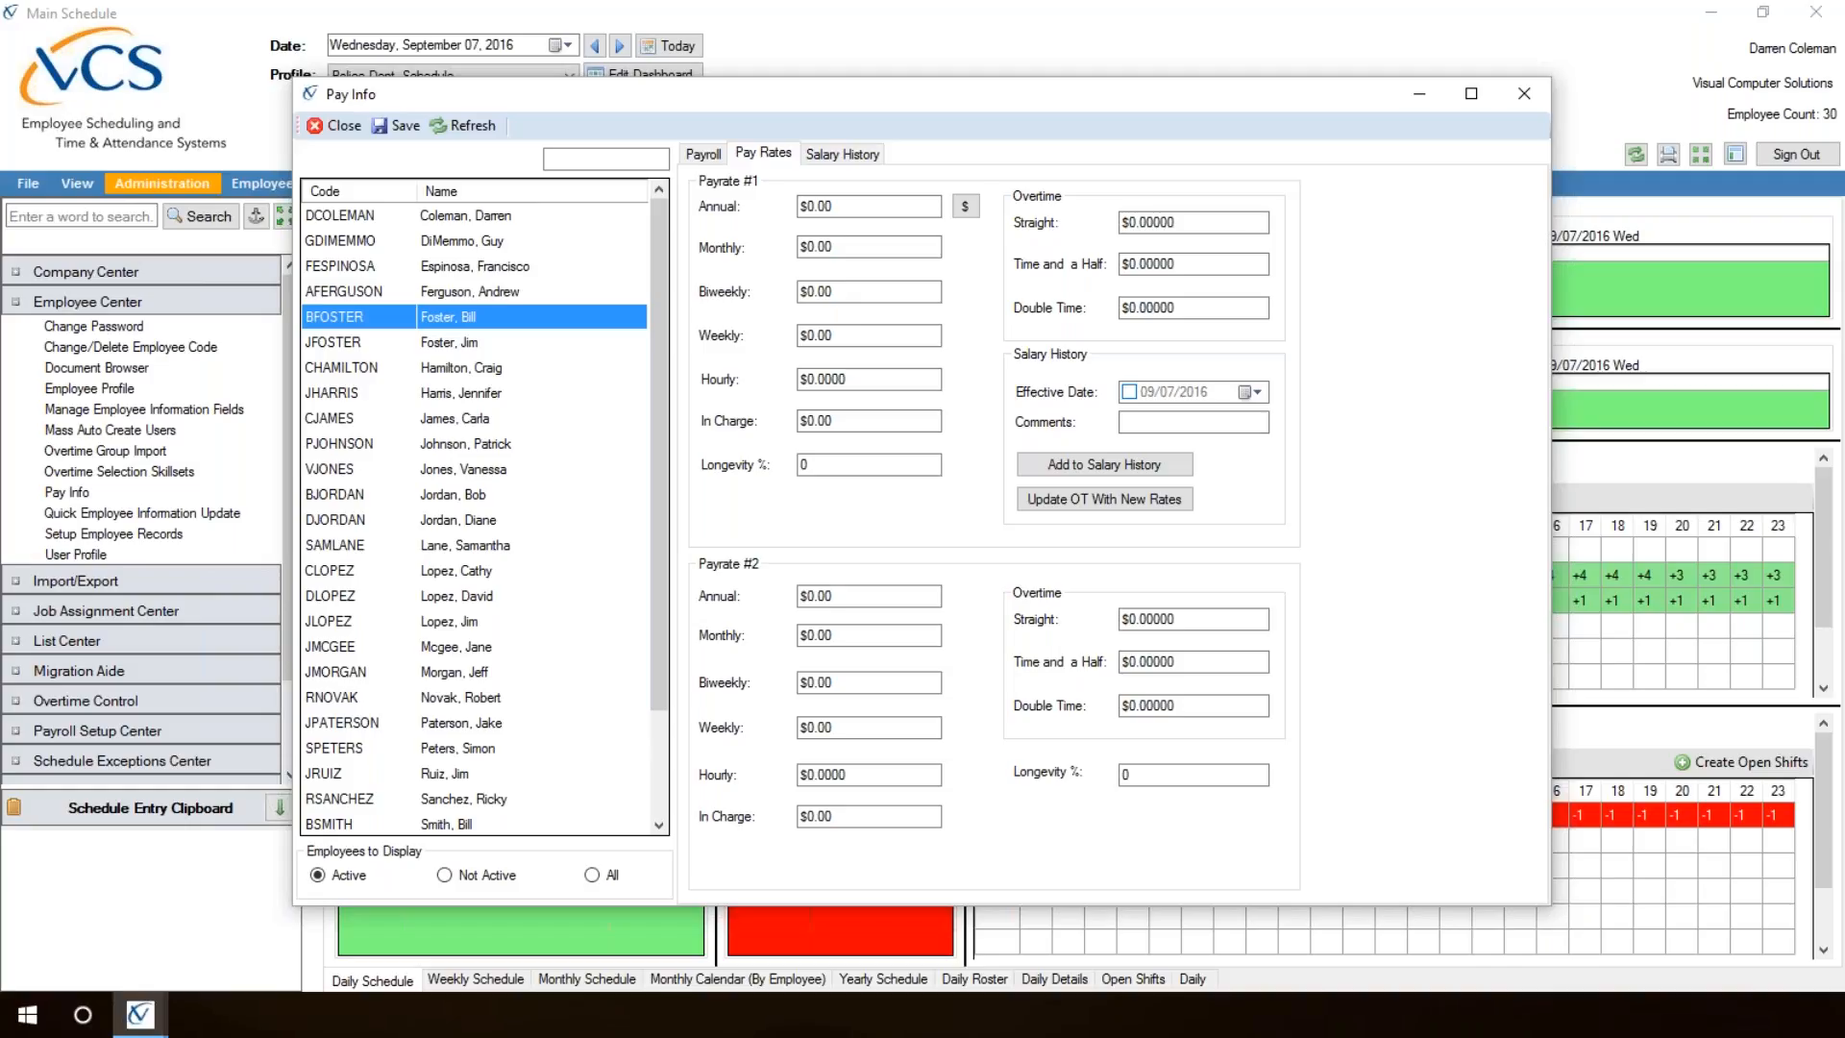
left_click(838, 206)
double_click(839, 205)
type("50000")
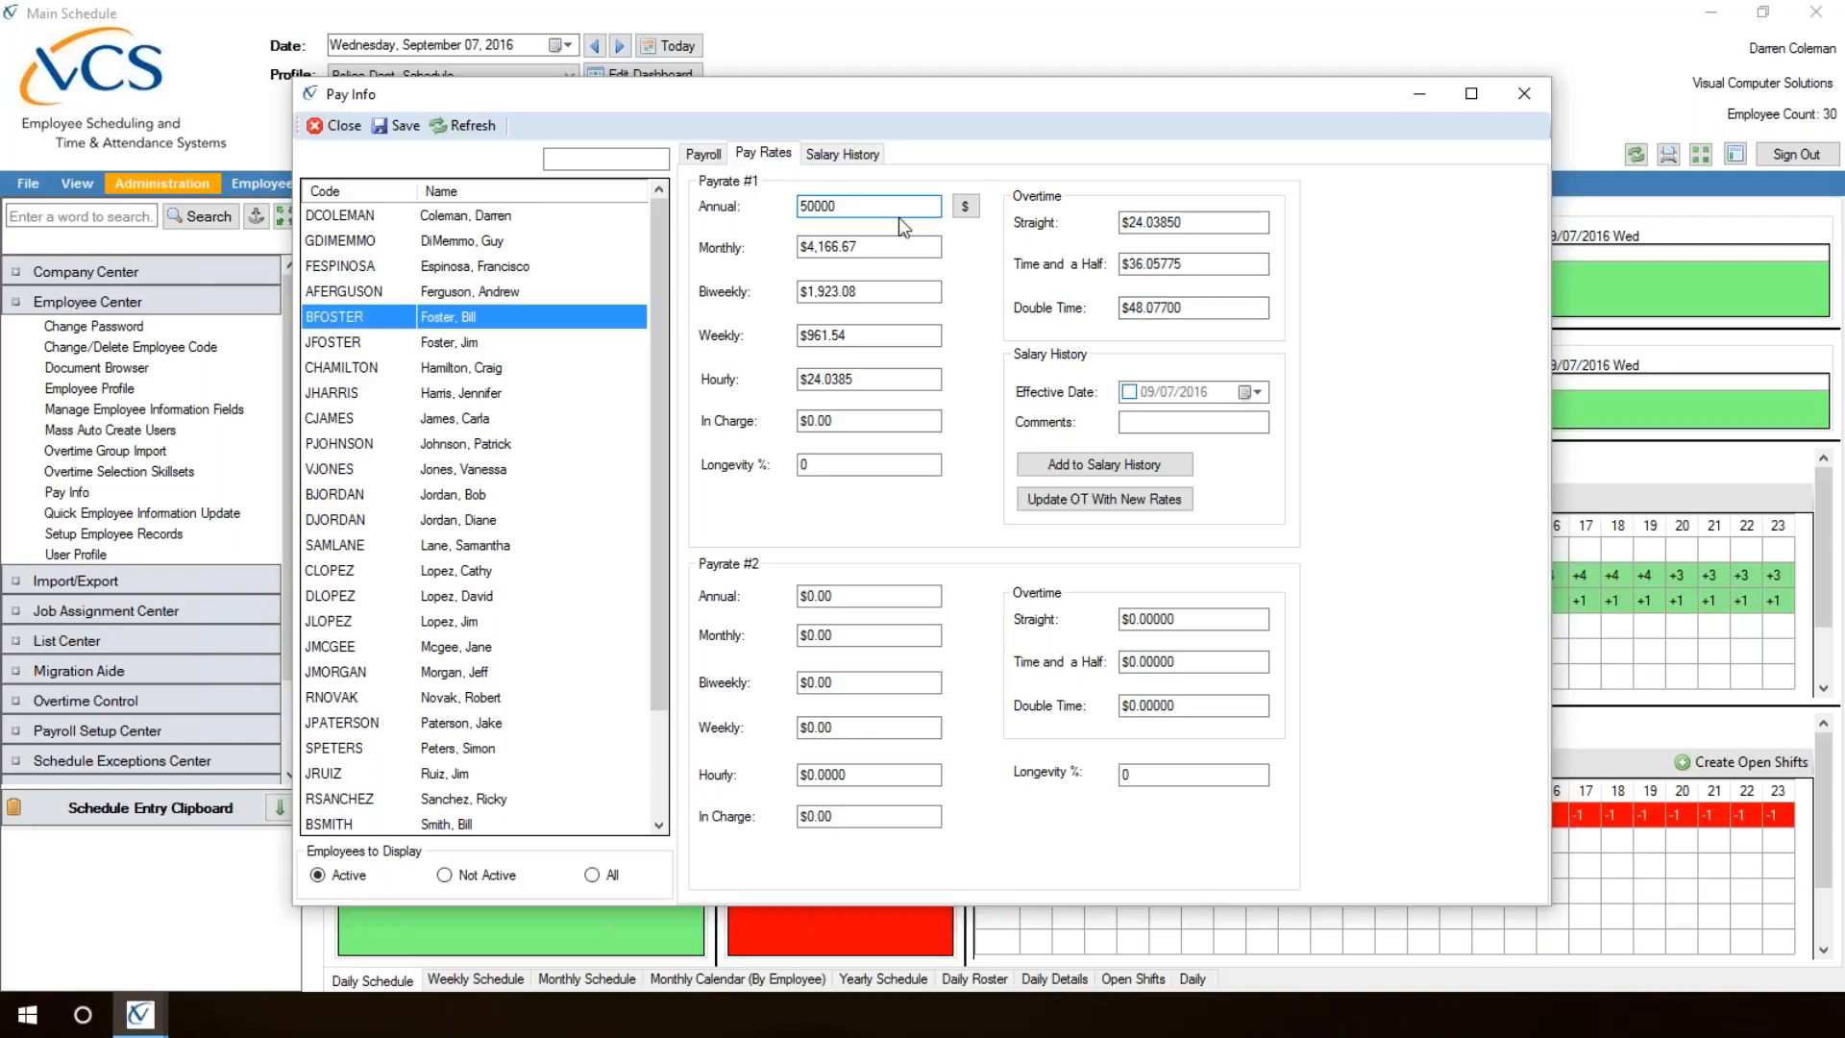
left_click(464, 292)
left_click(460, 317)
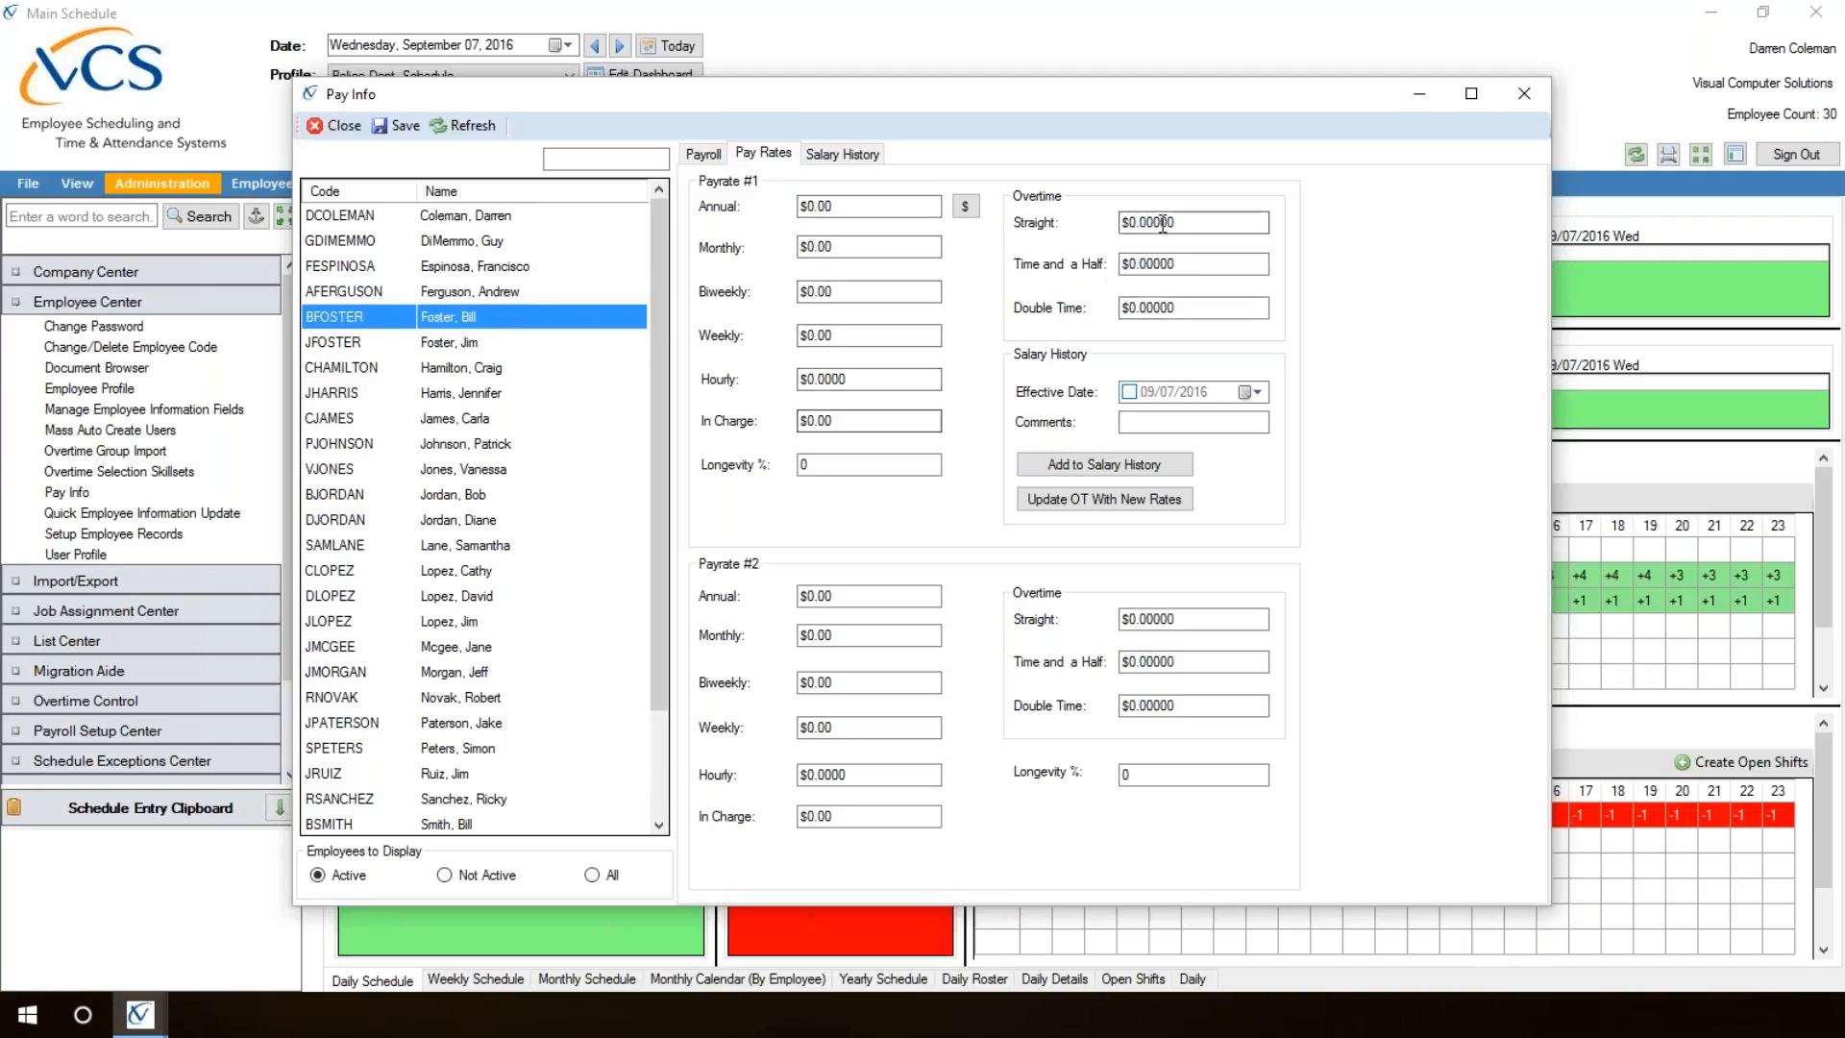
Step: Set Payrate #1's overtime rates to $30 straight, $45 time and a half, and $60 double time
left_click(1192, 222)
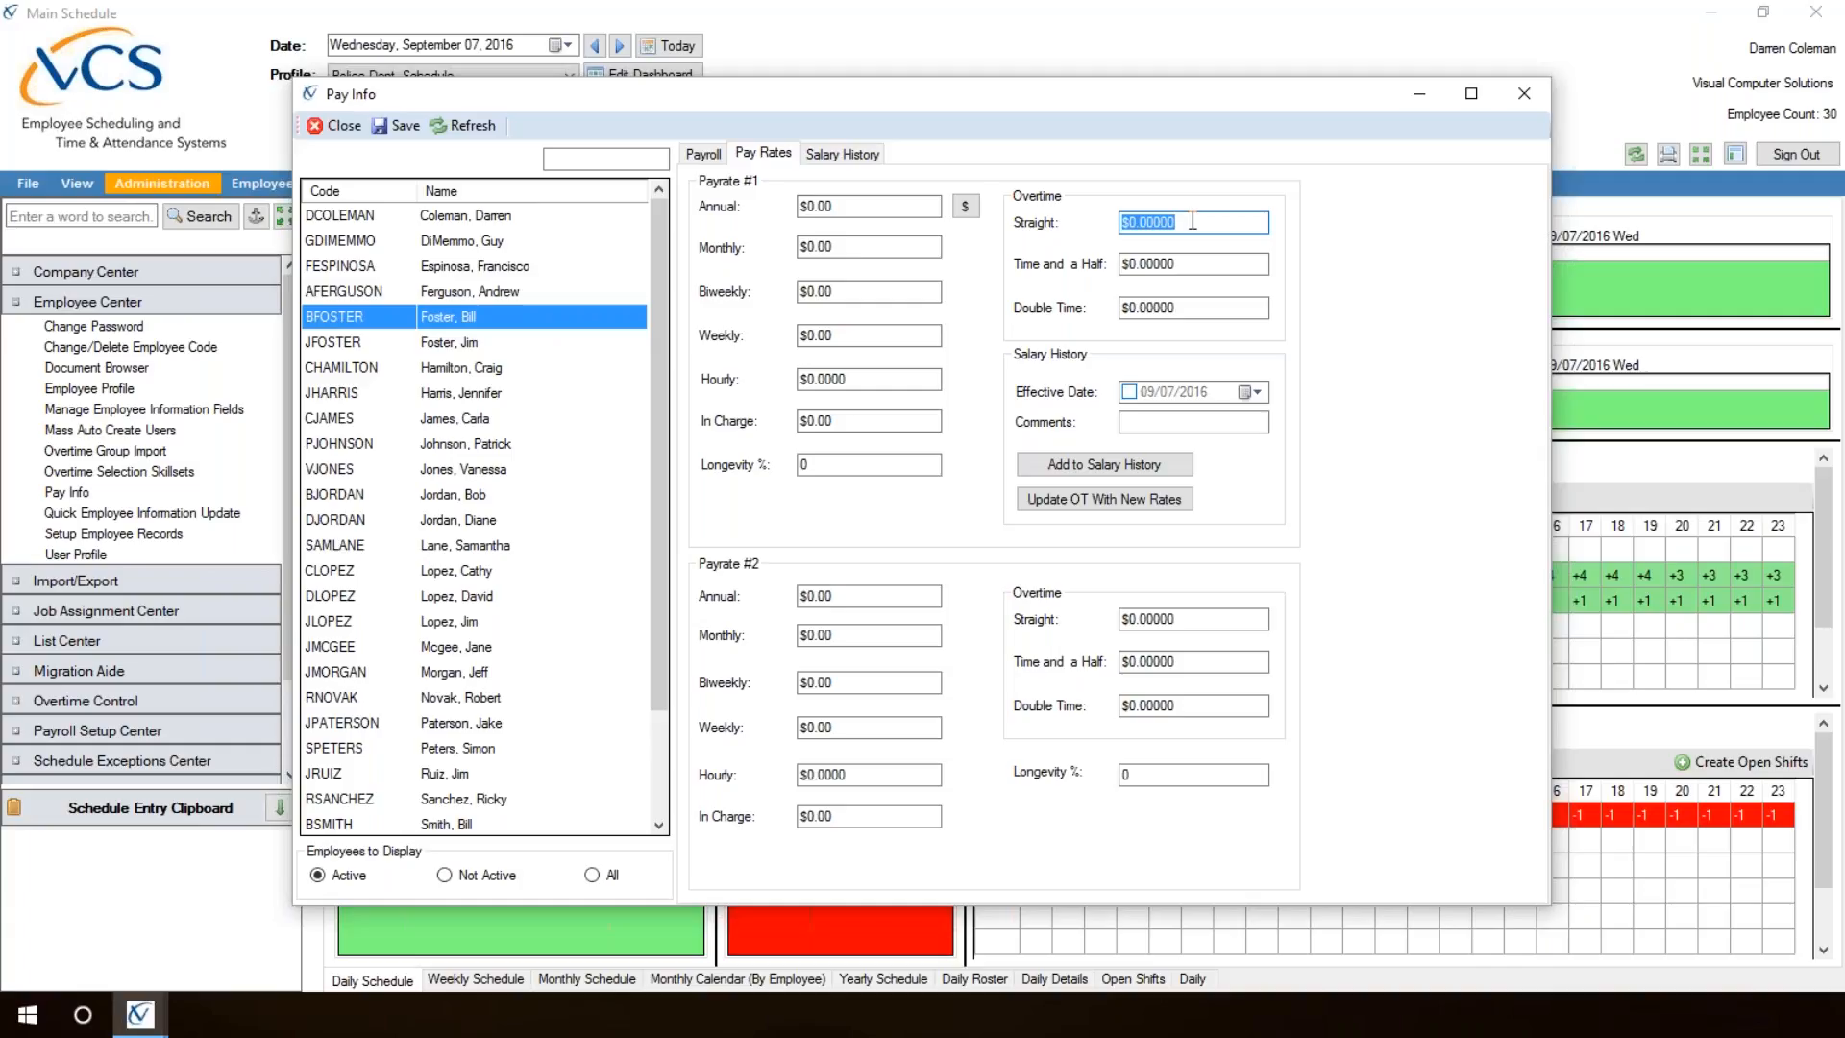
type("30.00")
left_click(1191, 263)
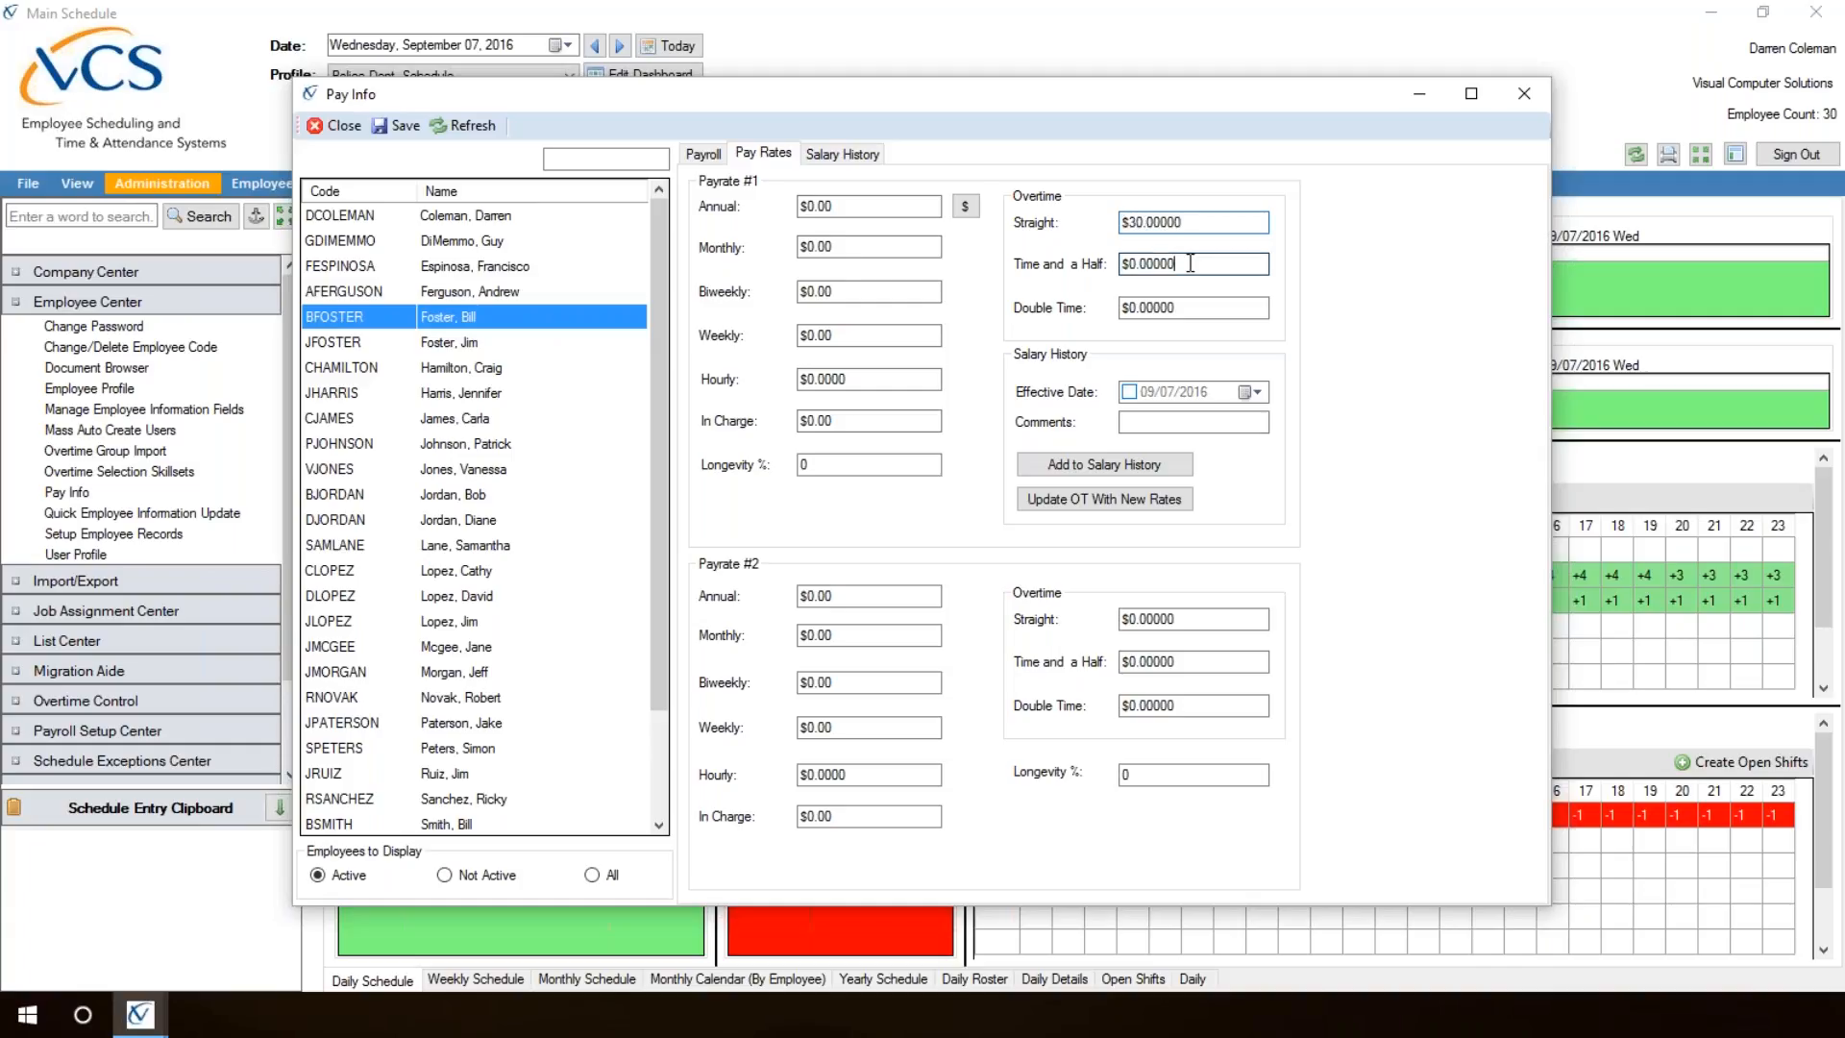
type("45.00")
left_click(1174, 307)
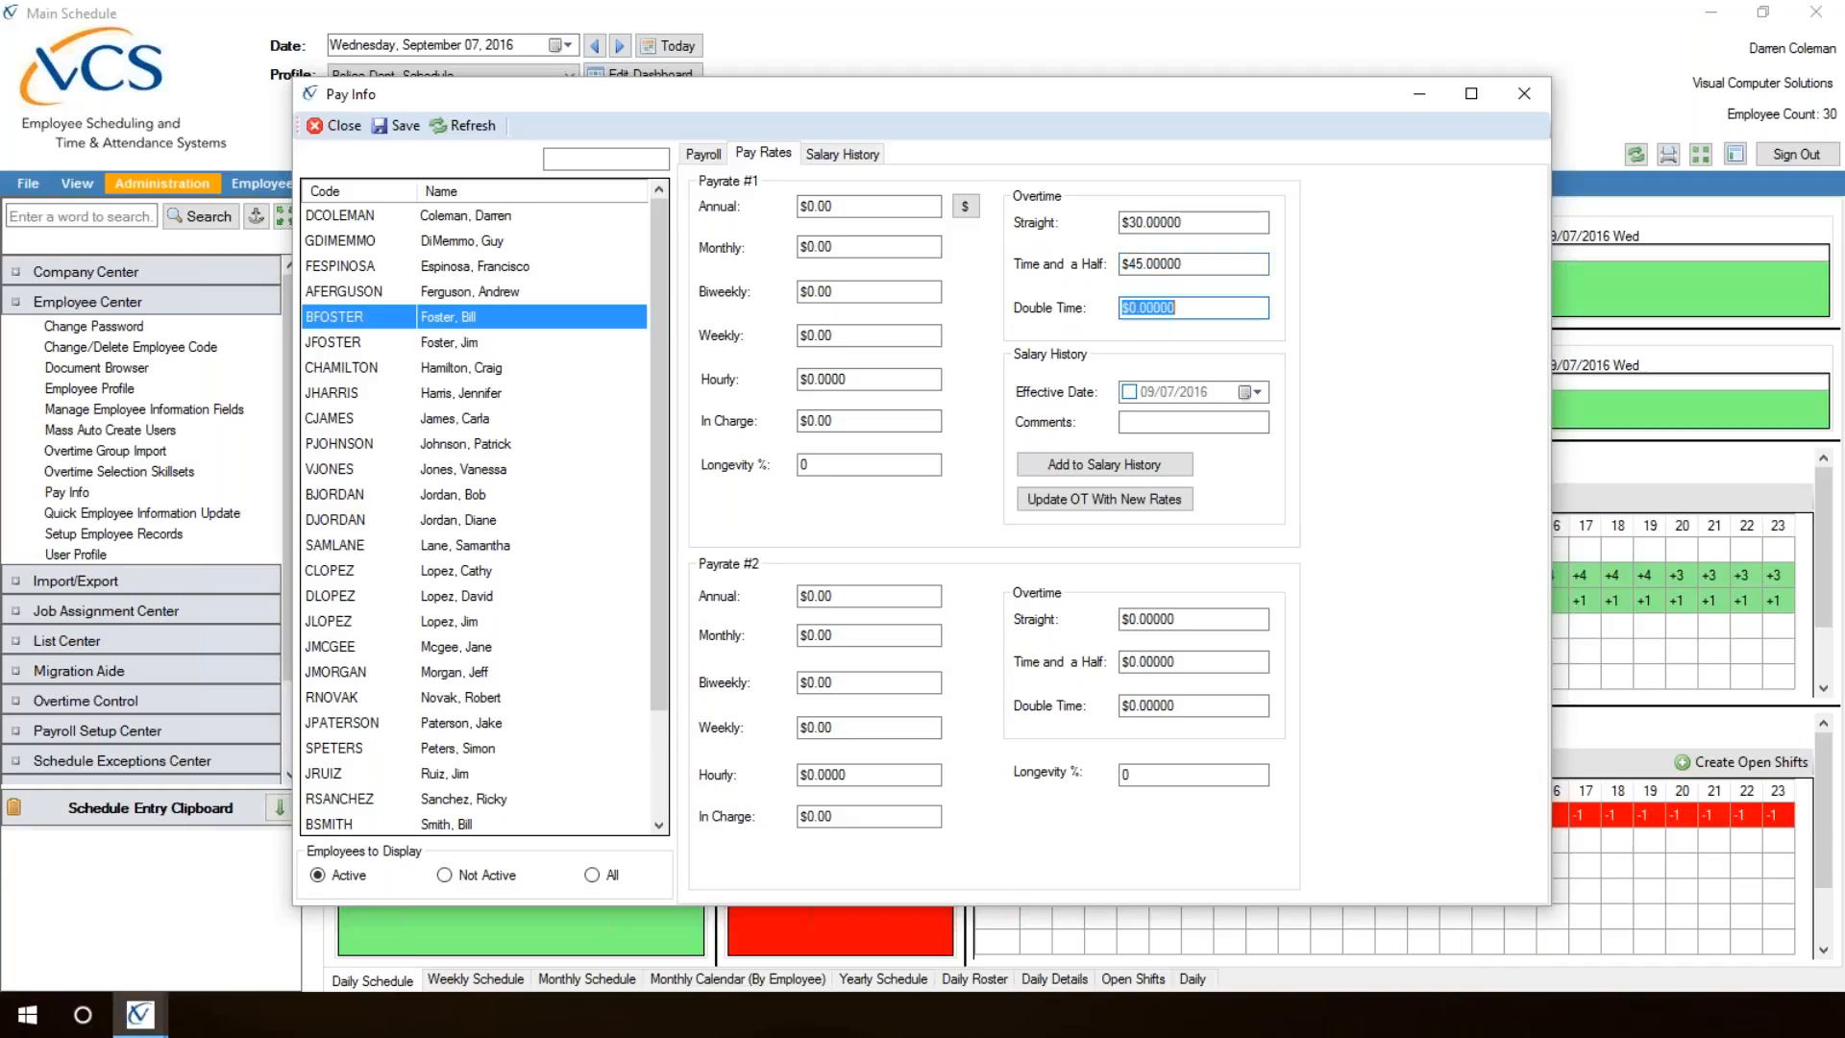
type("60.000")
left_click(1192, 264)
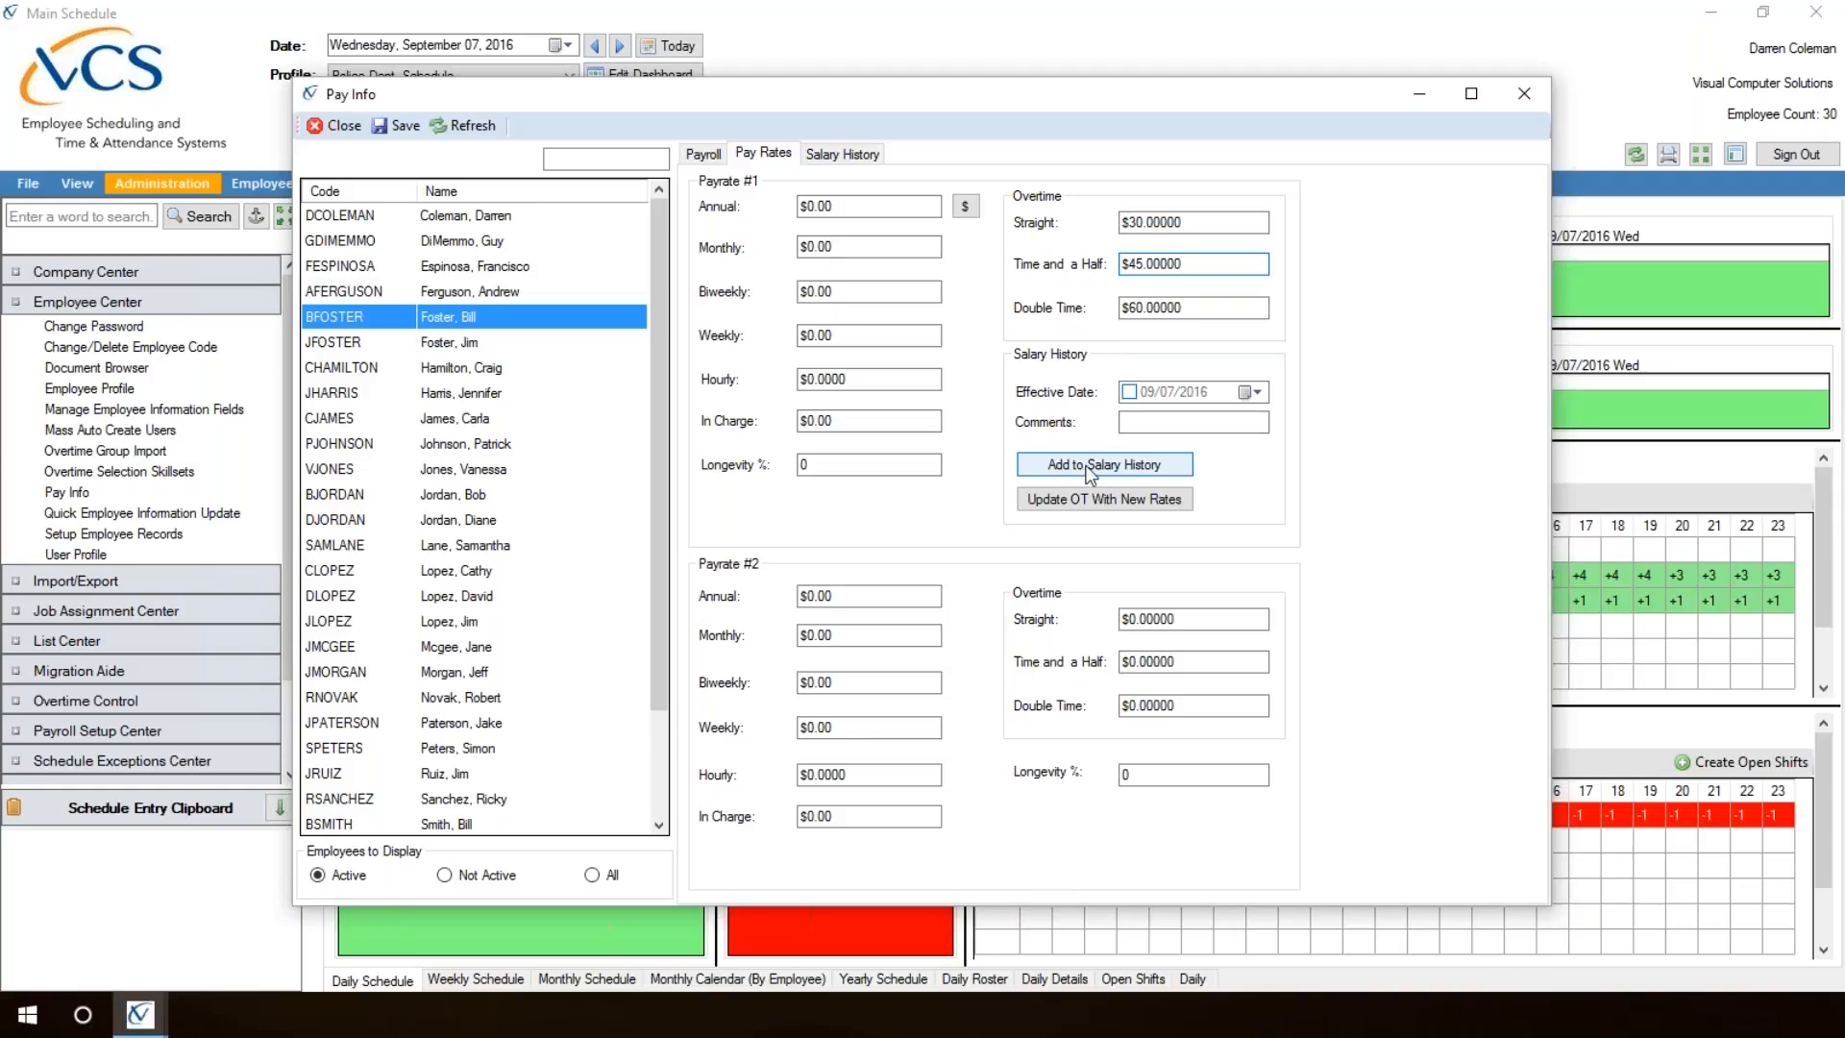
Step: Review the selected employee's salary history and return to the payroll settings
left_click(846, 154)
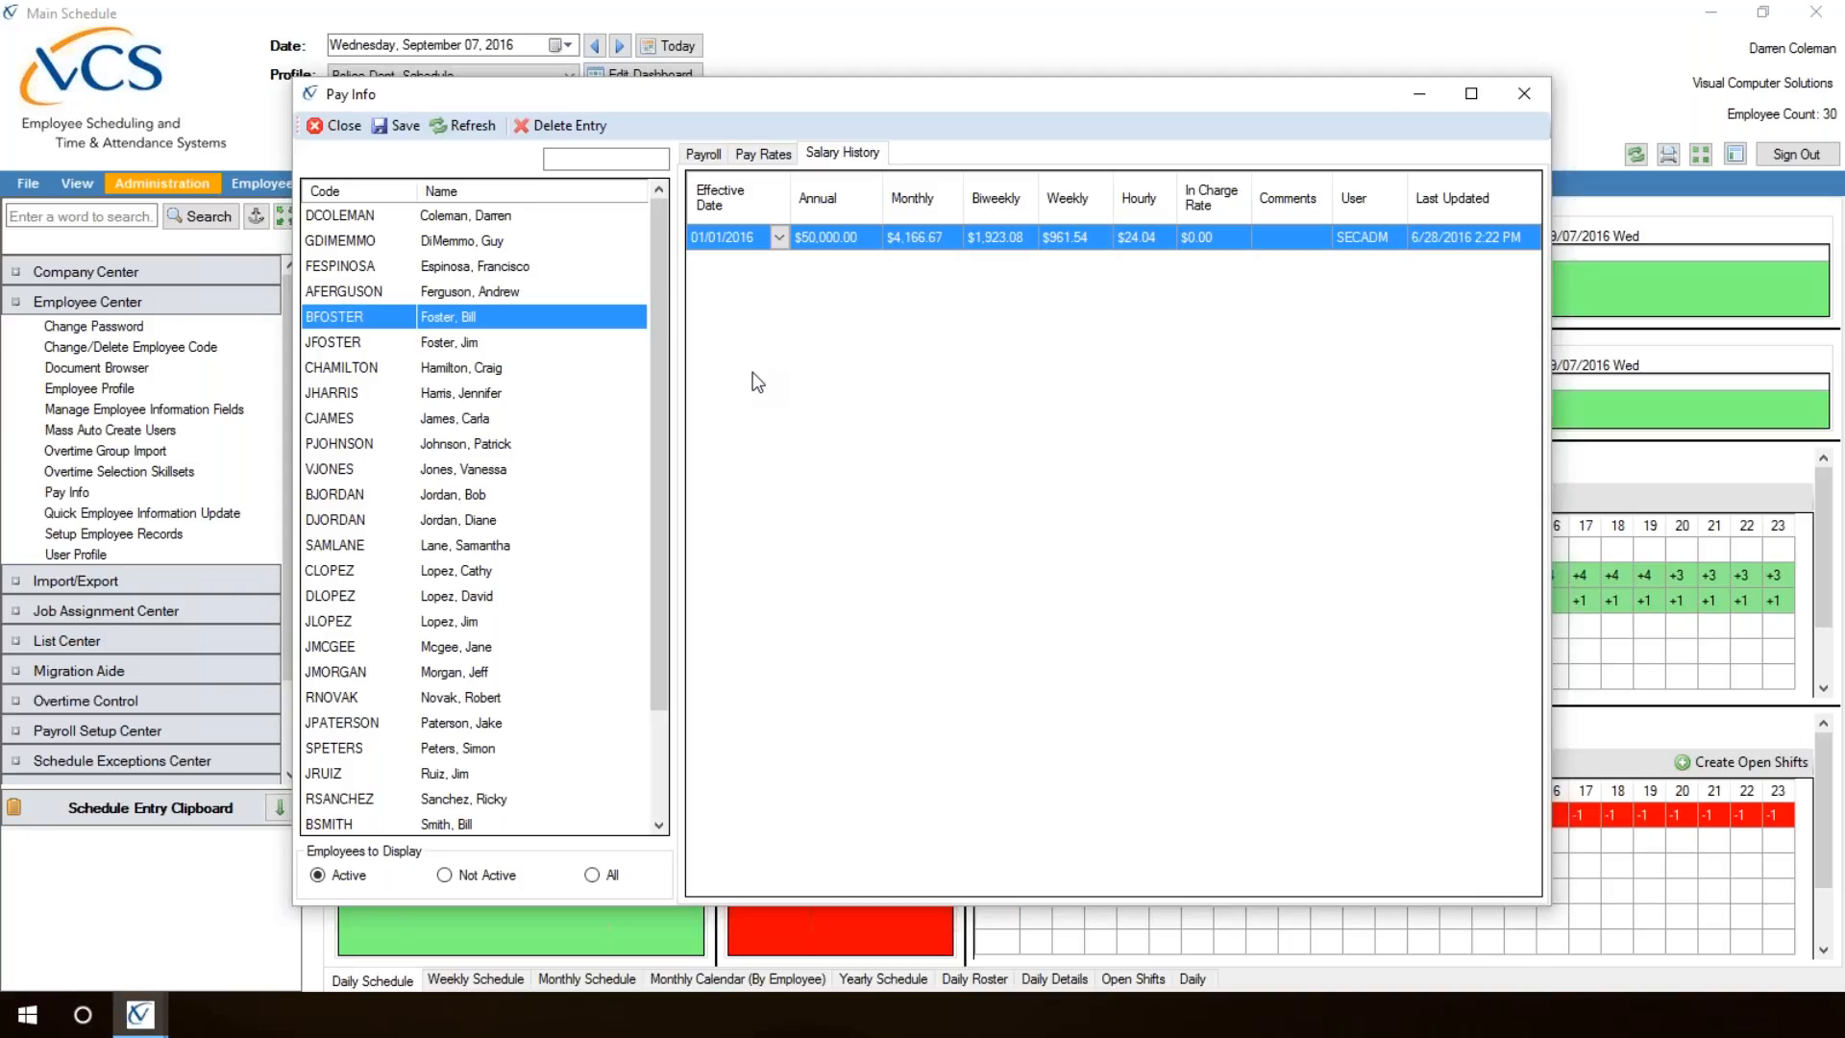
left_click(759, 154)
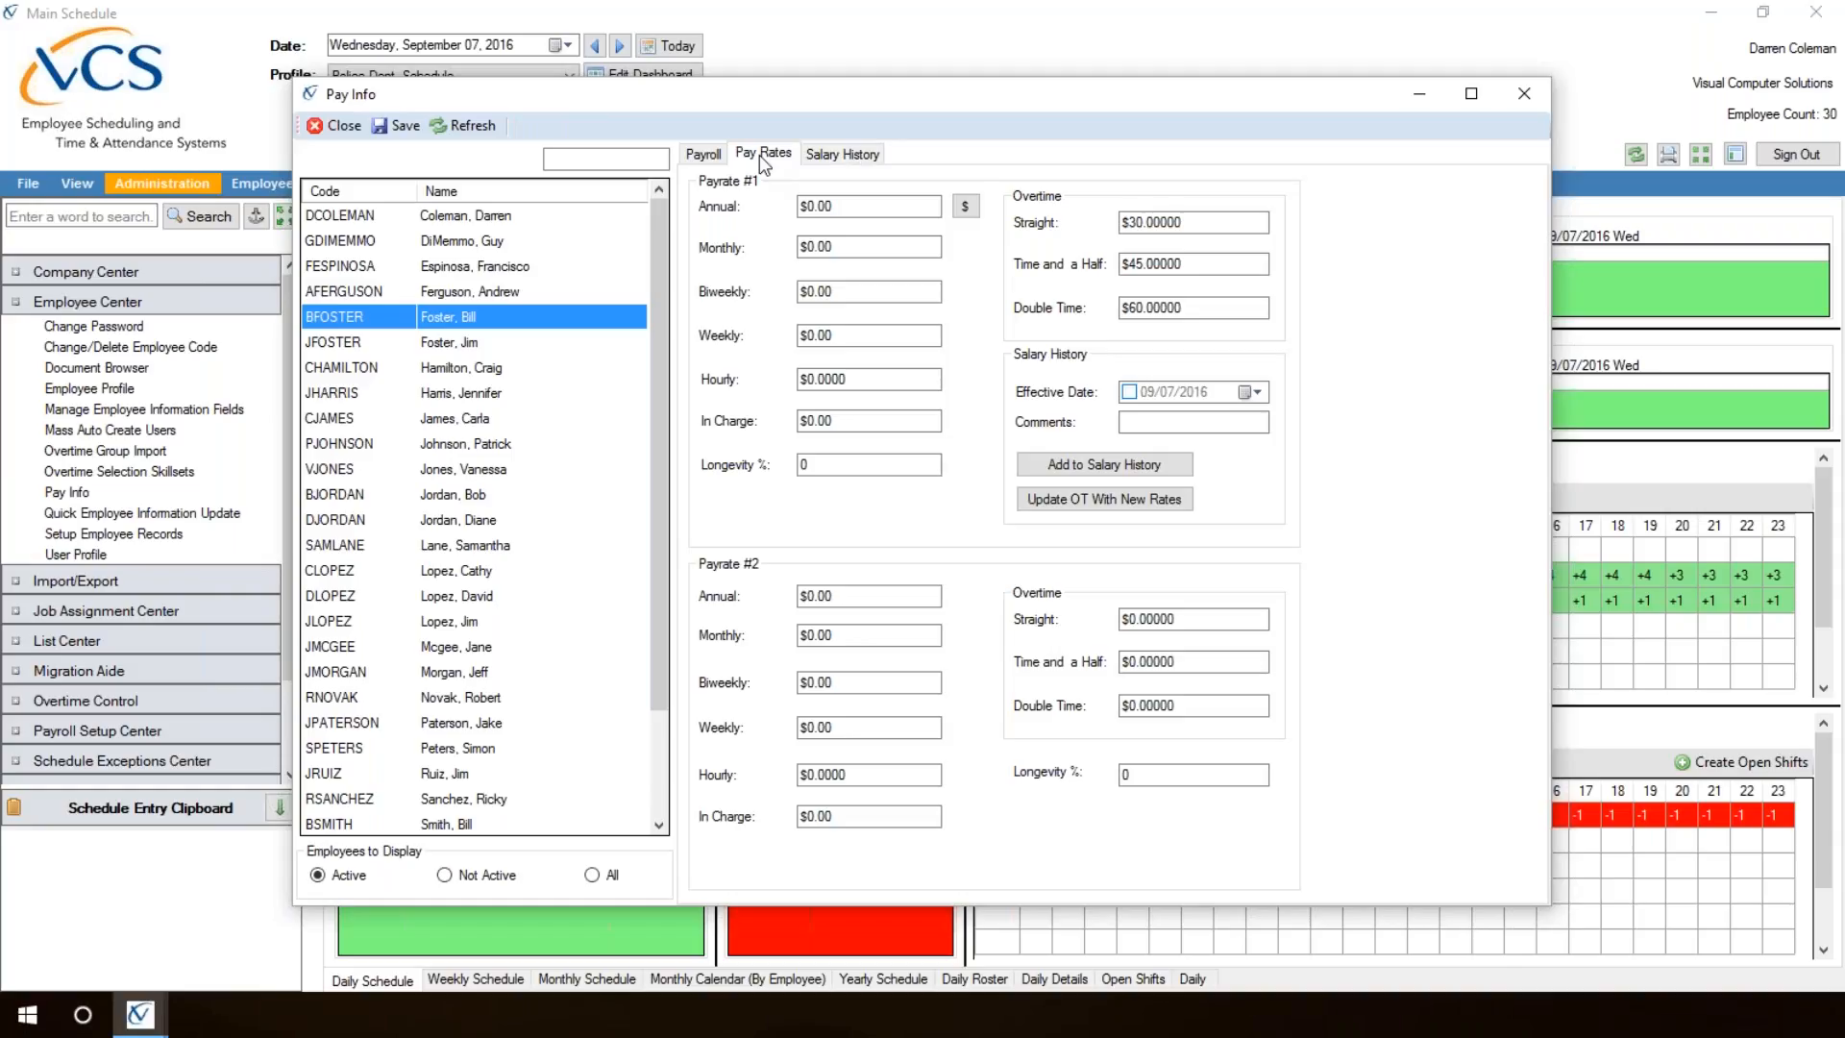
left_click(703, 155)
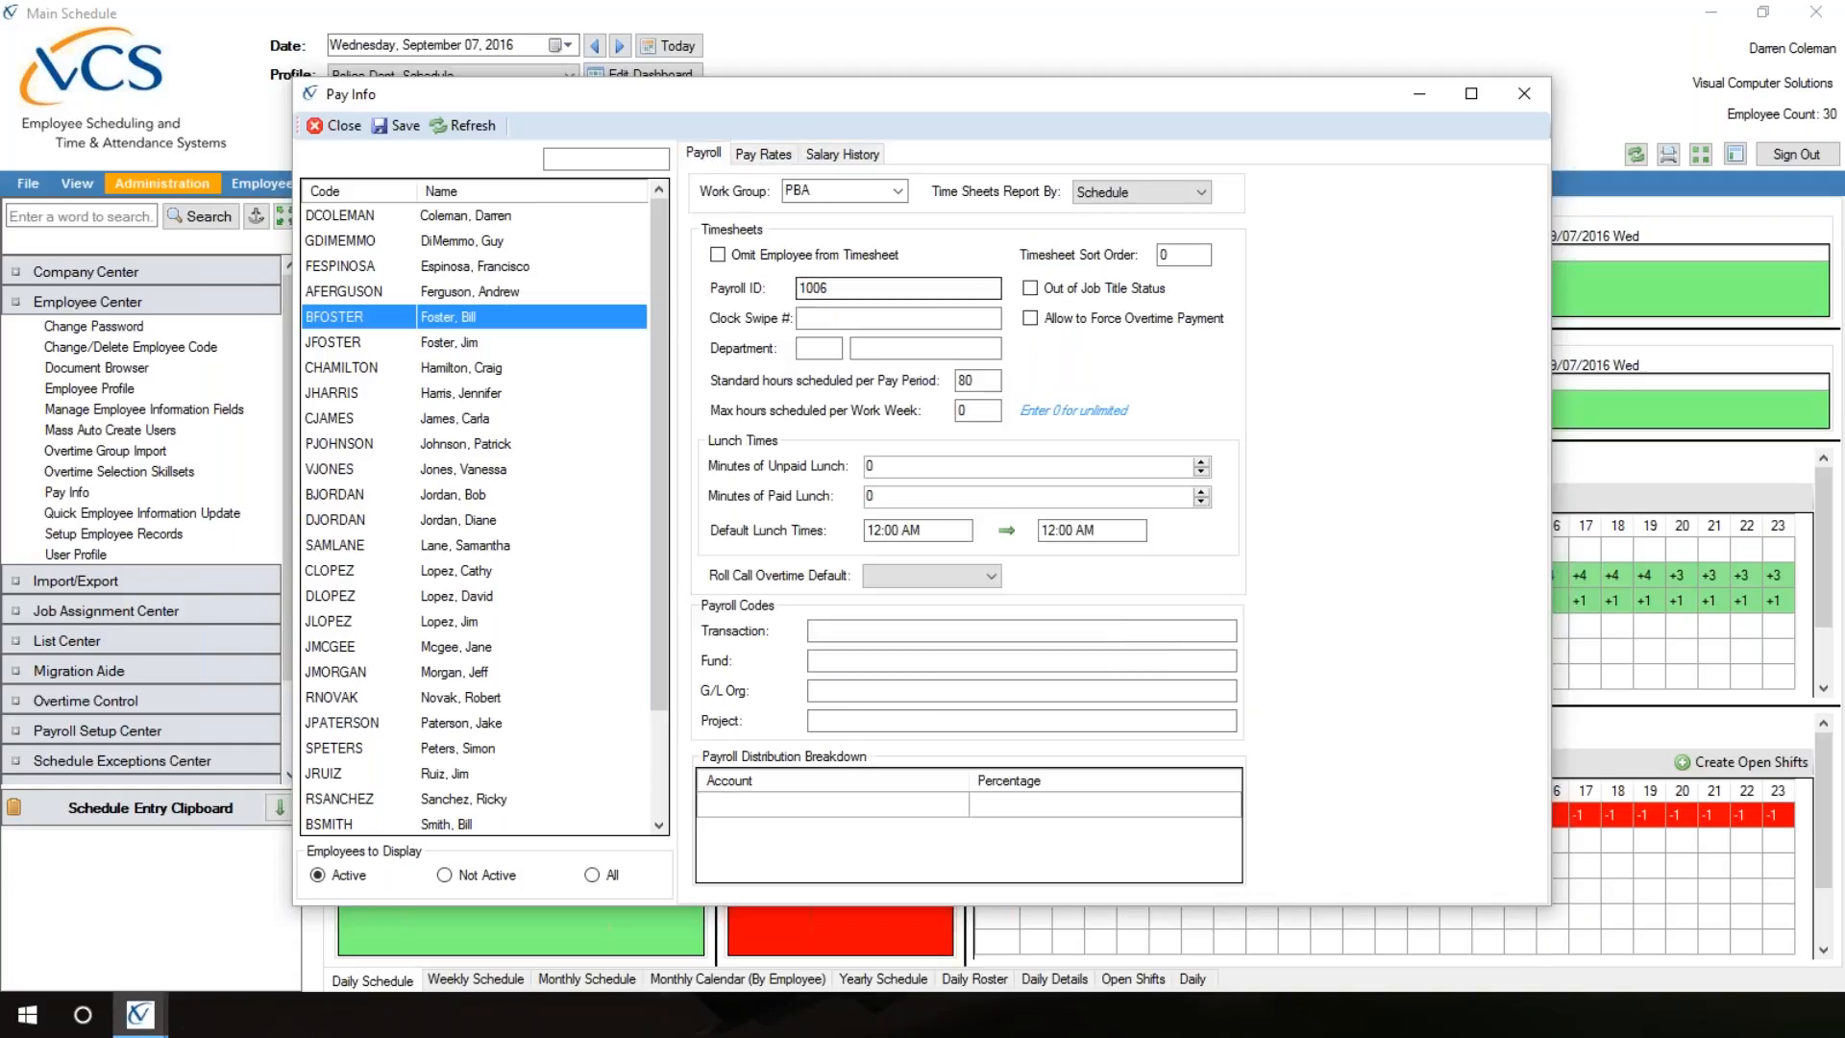
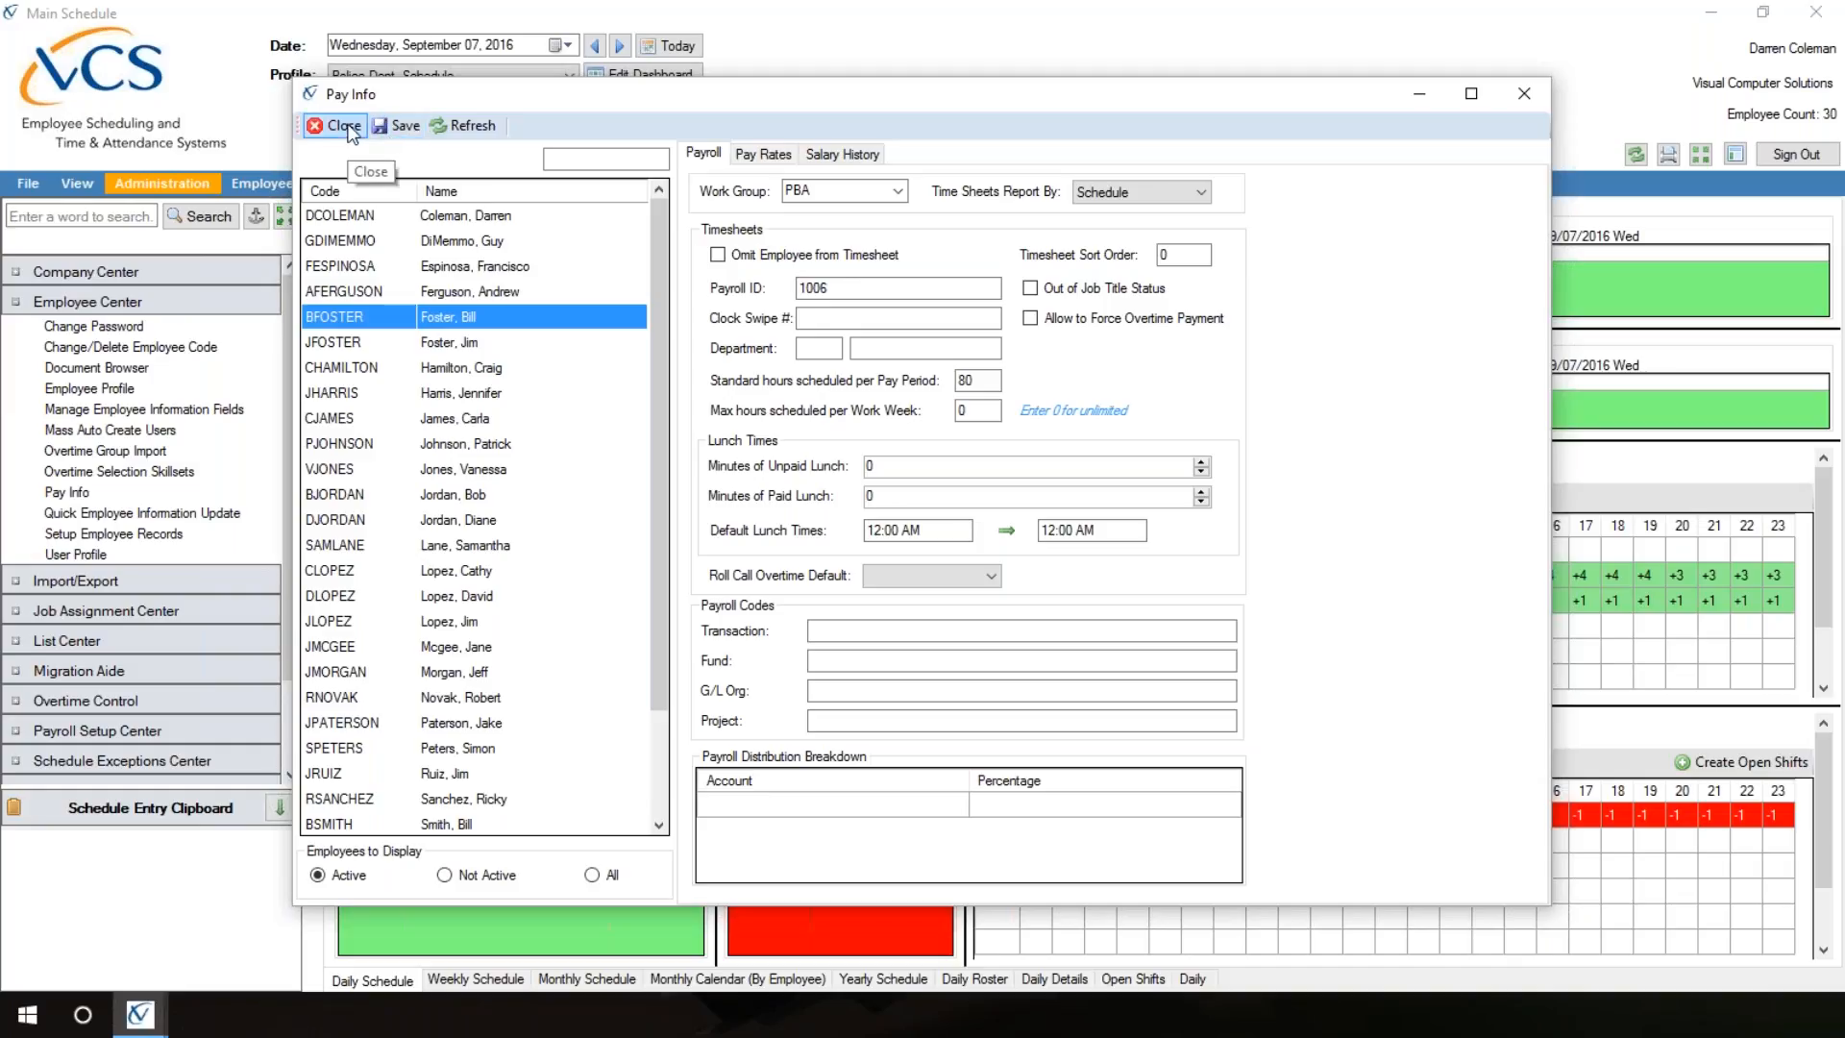
Step: Close the pay information and look over the general settings in User Profile
left_click(346, 127)
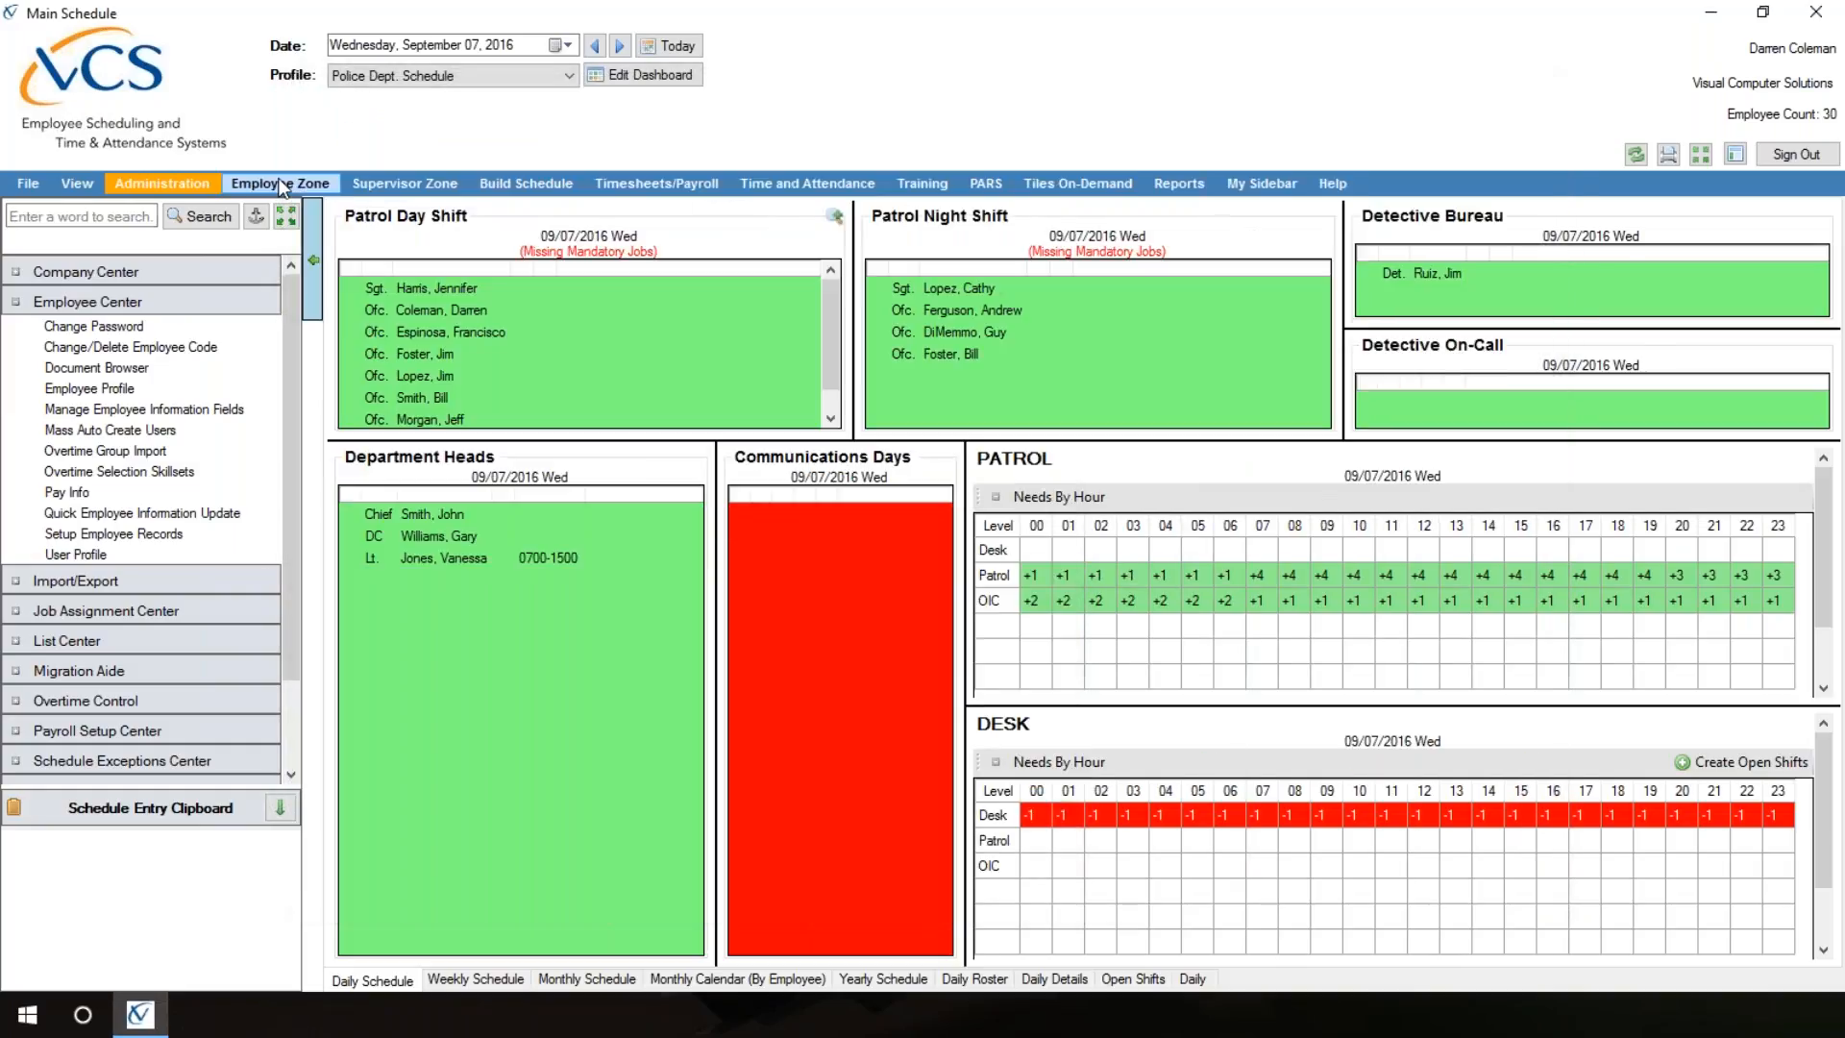
left_click(118, 557)
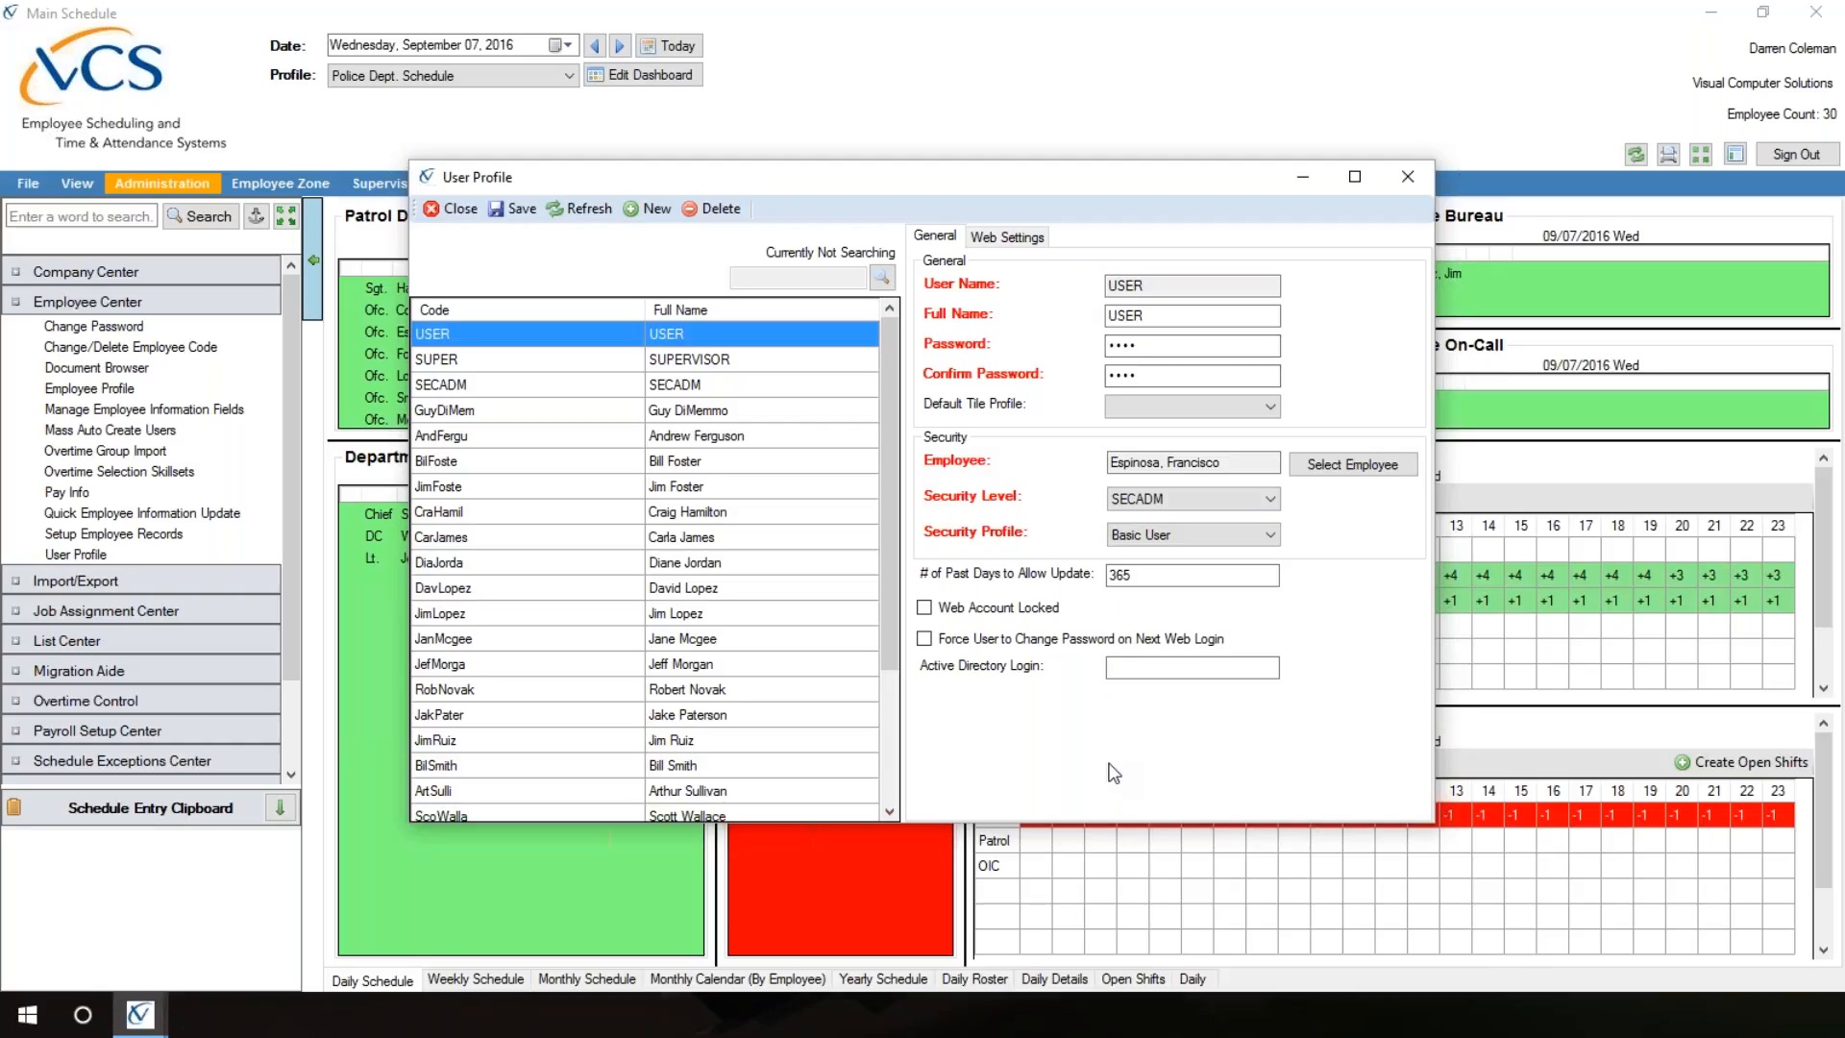
left_click(450, 209)
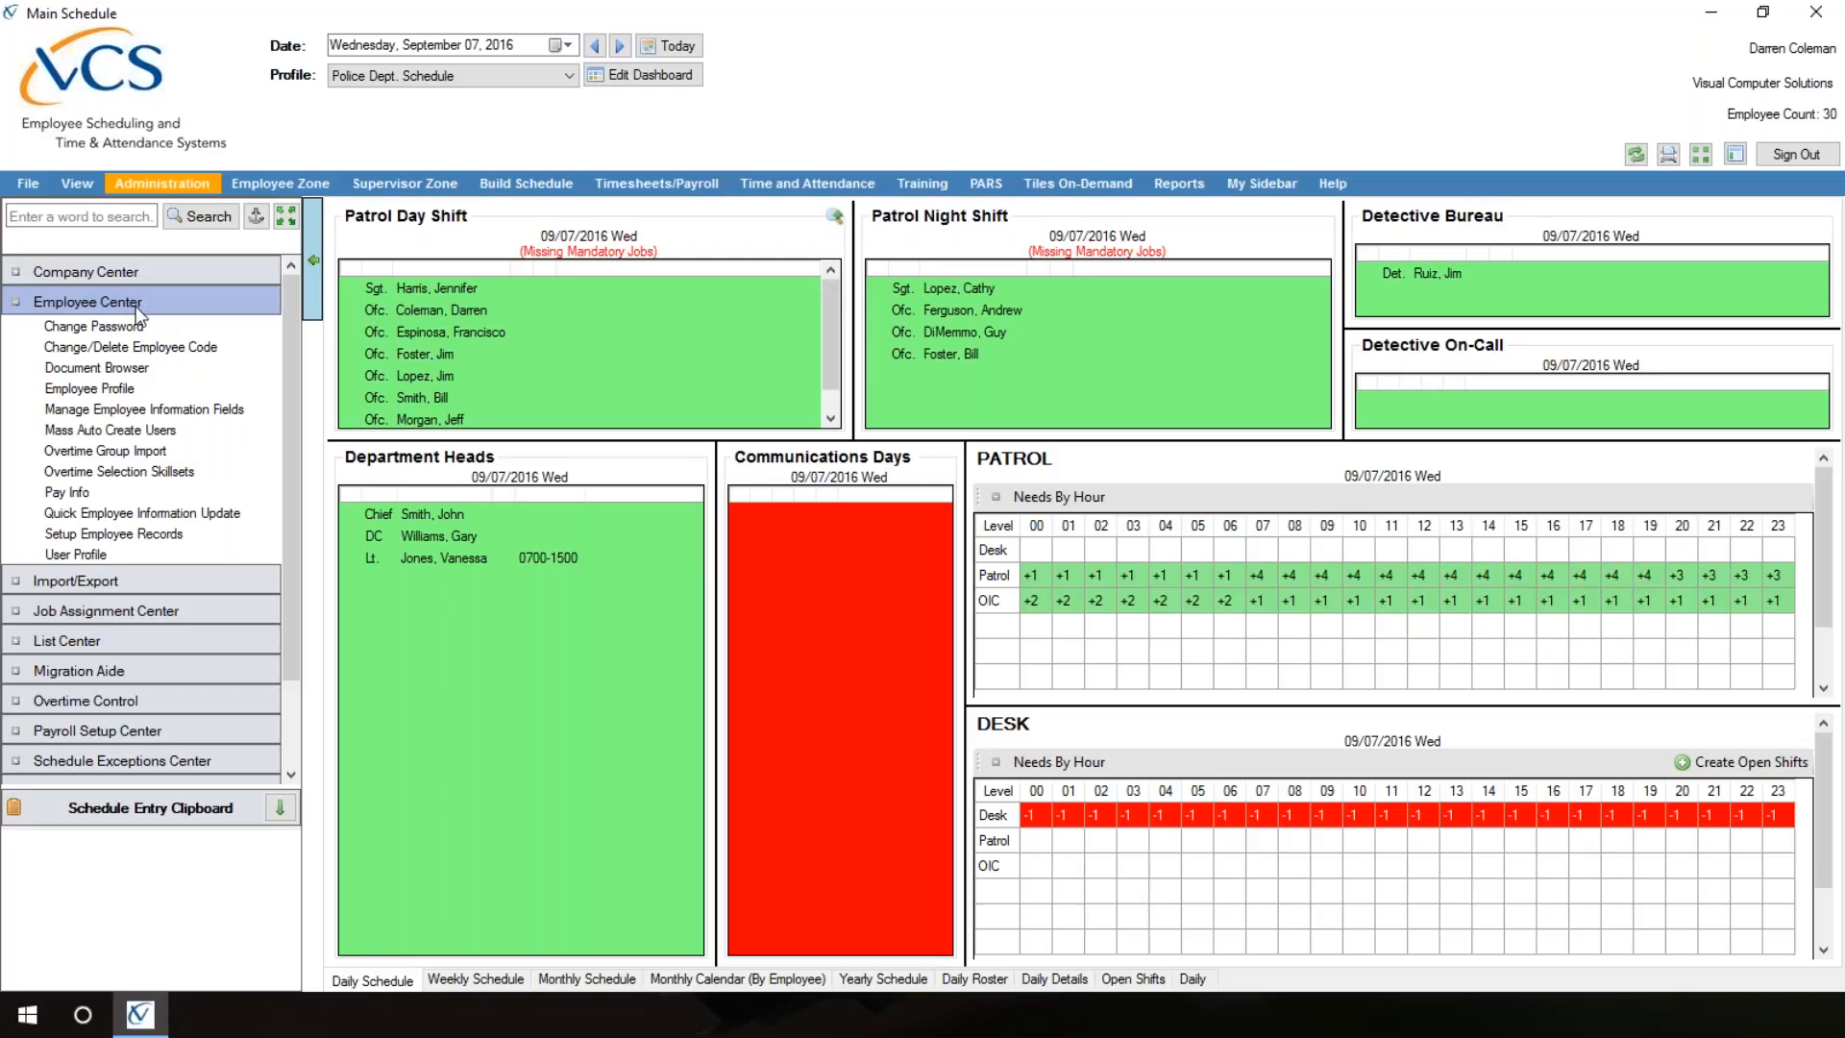
Step: Open Mass Auto Create Users and add the Squad A officer second from the end of the employee list
left_click(188, 431)
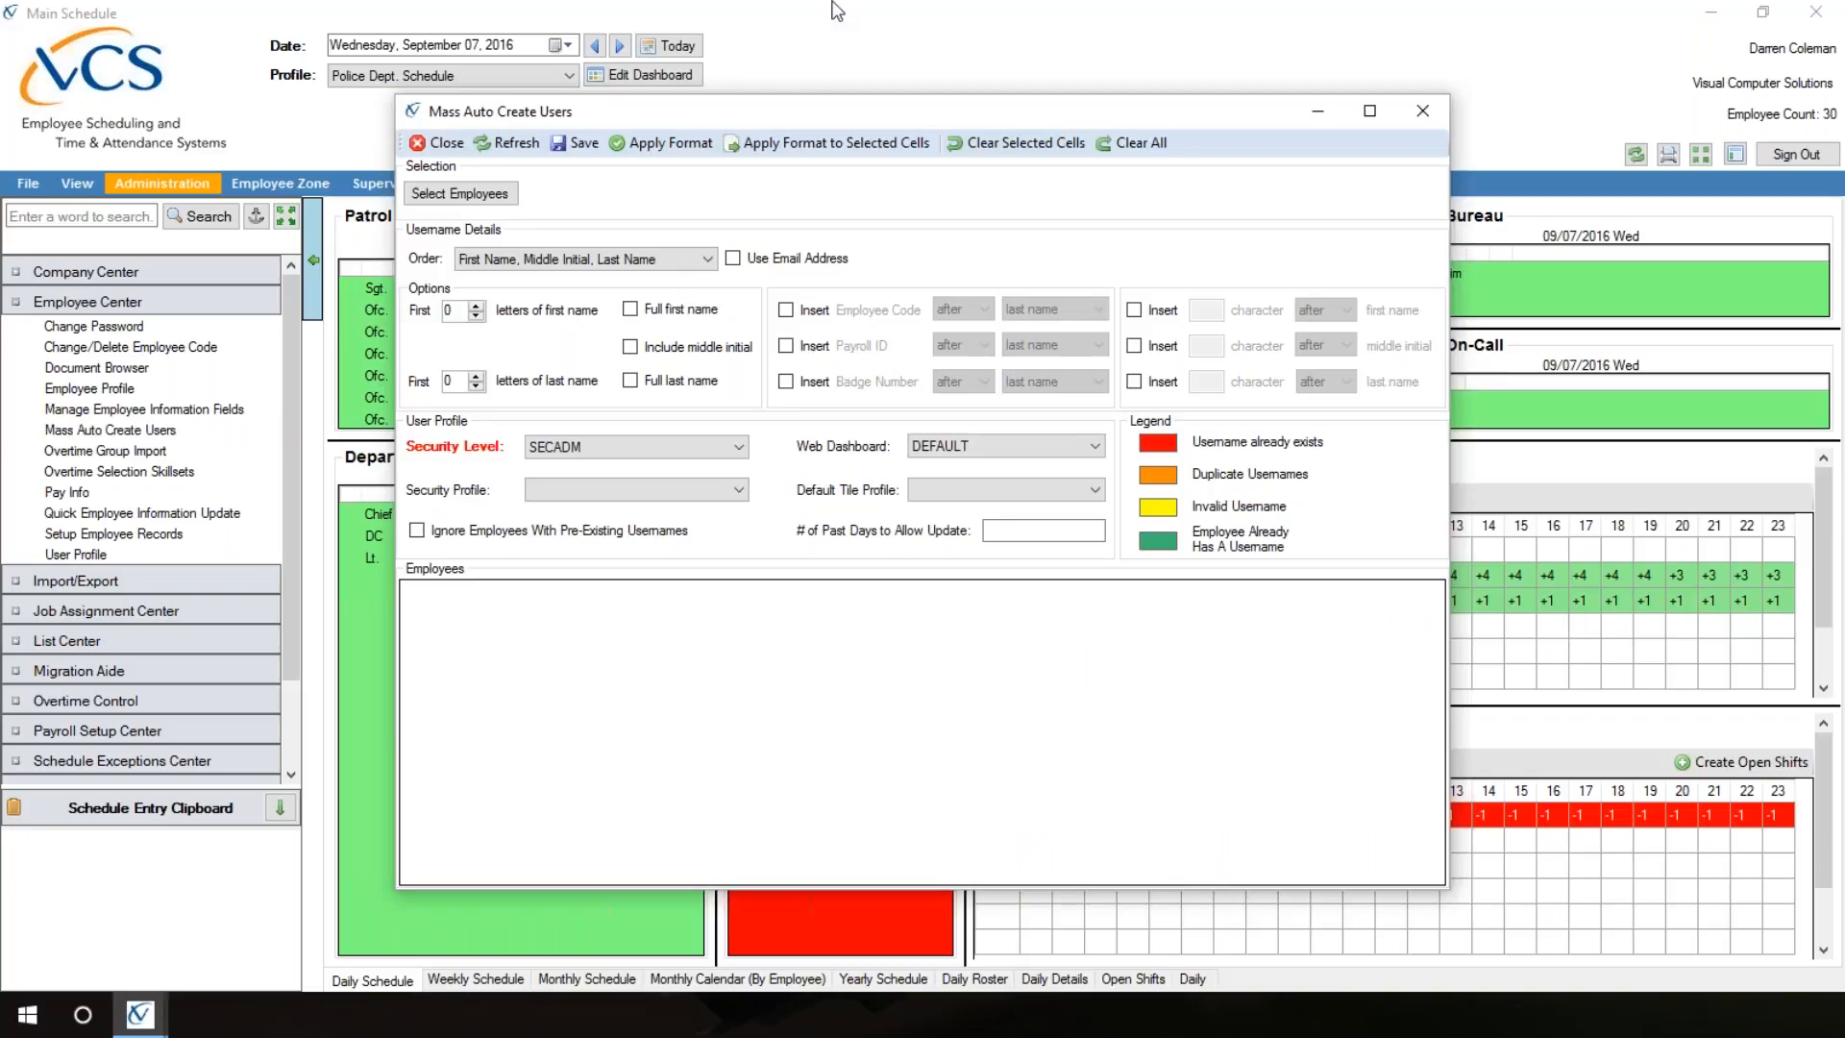
left_click(456, 197)
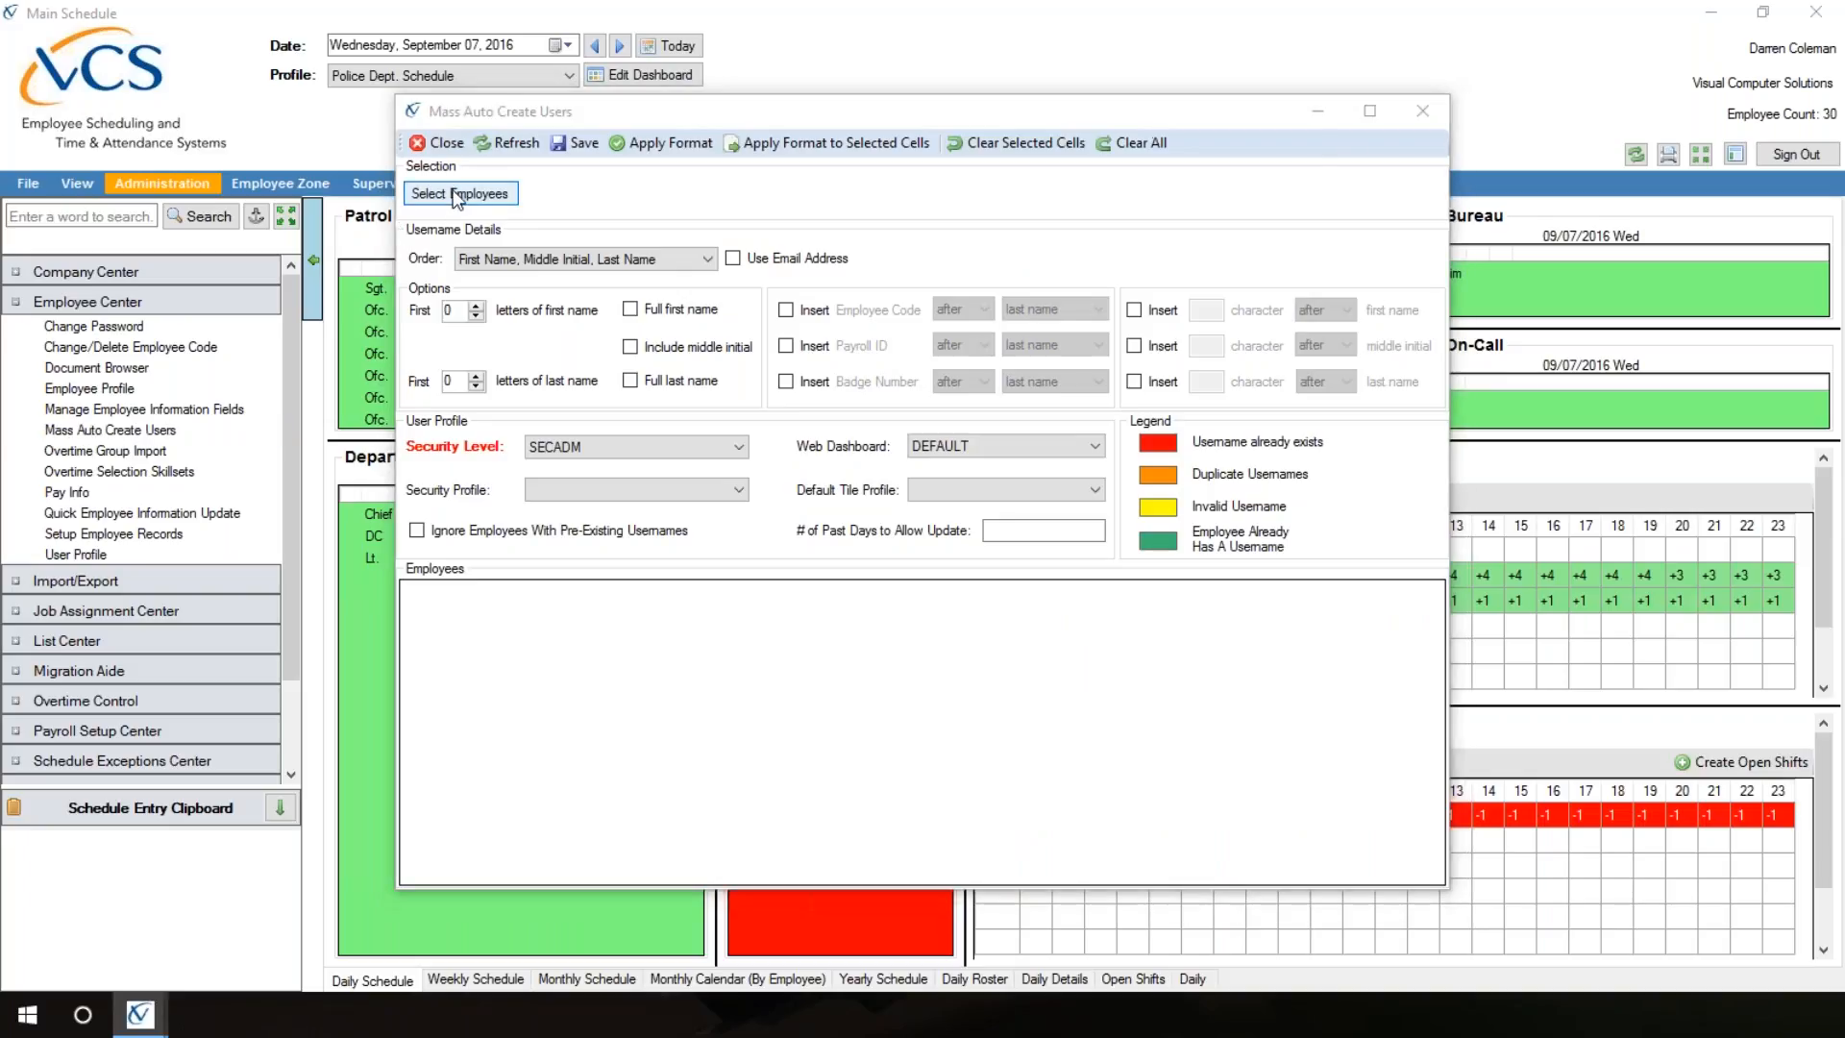
left_click_drag(0, 280, 1013, 182)
left_click_drag(1316, 385, 1316, 565)
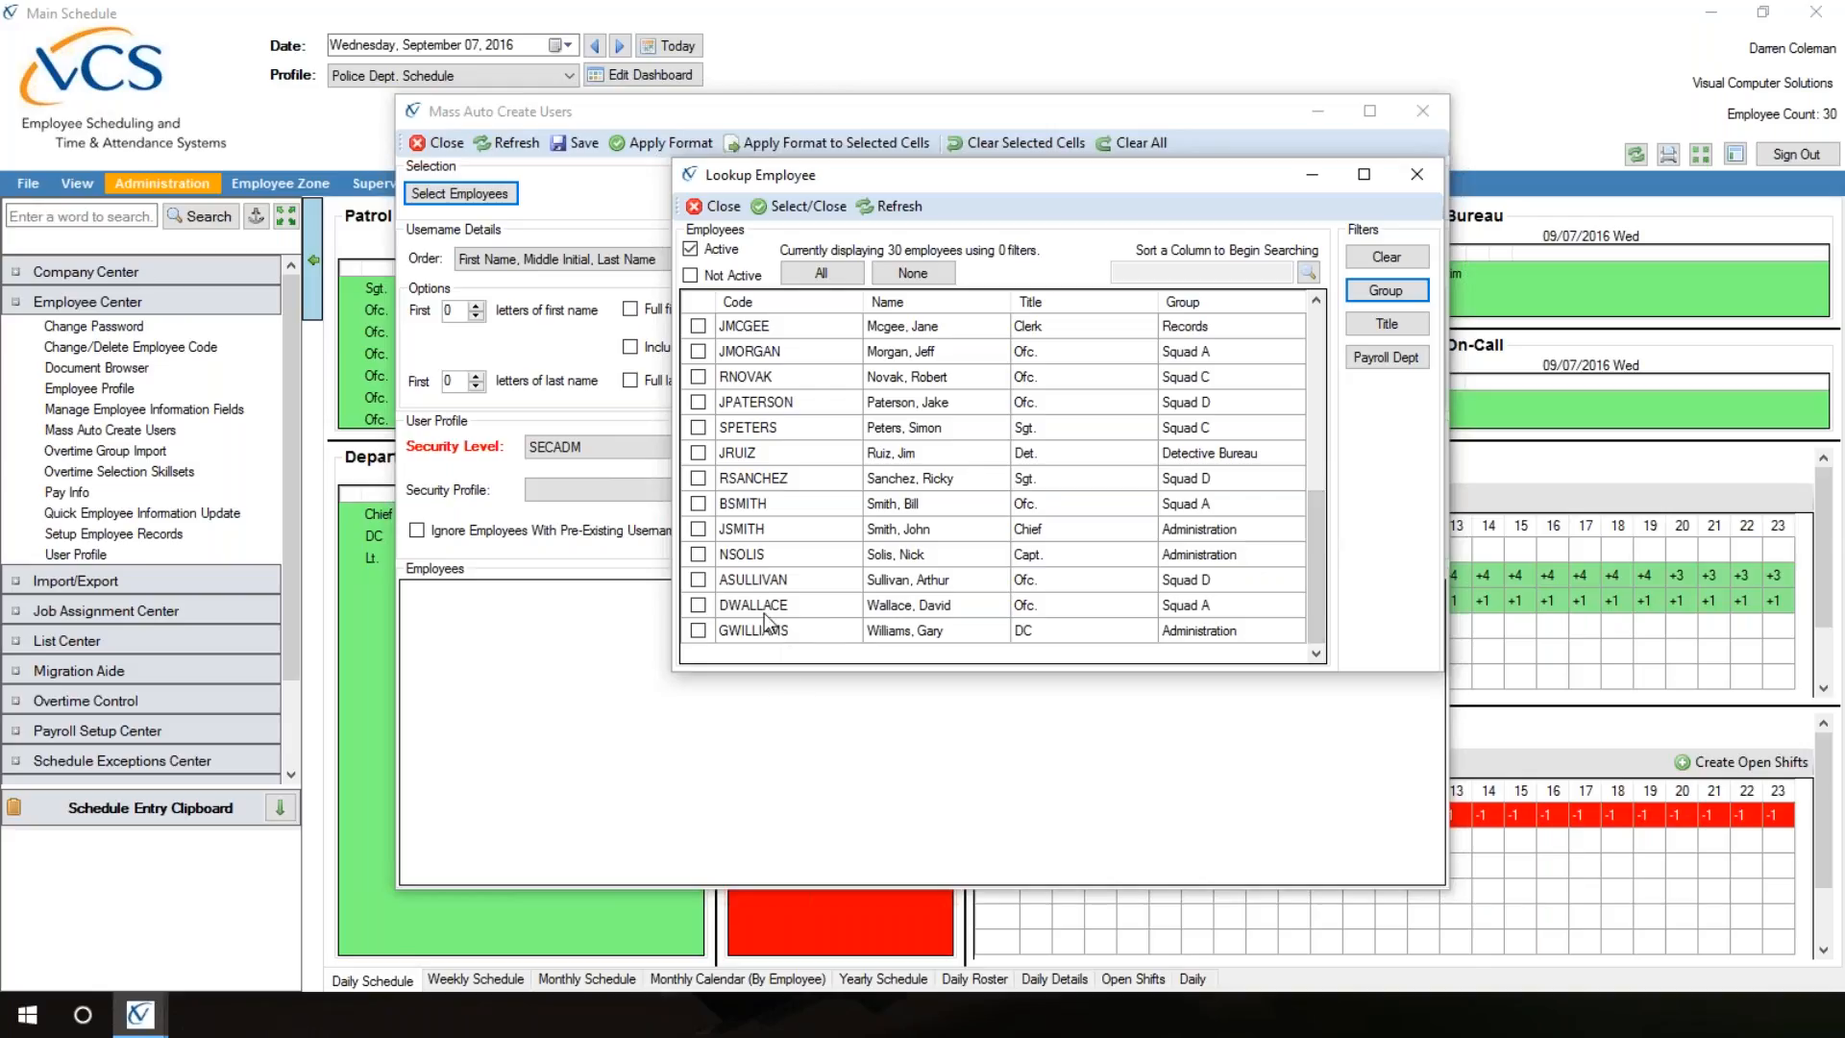
left_click(698, 605)
left_click(698, 606)
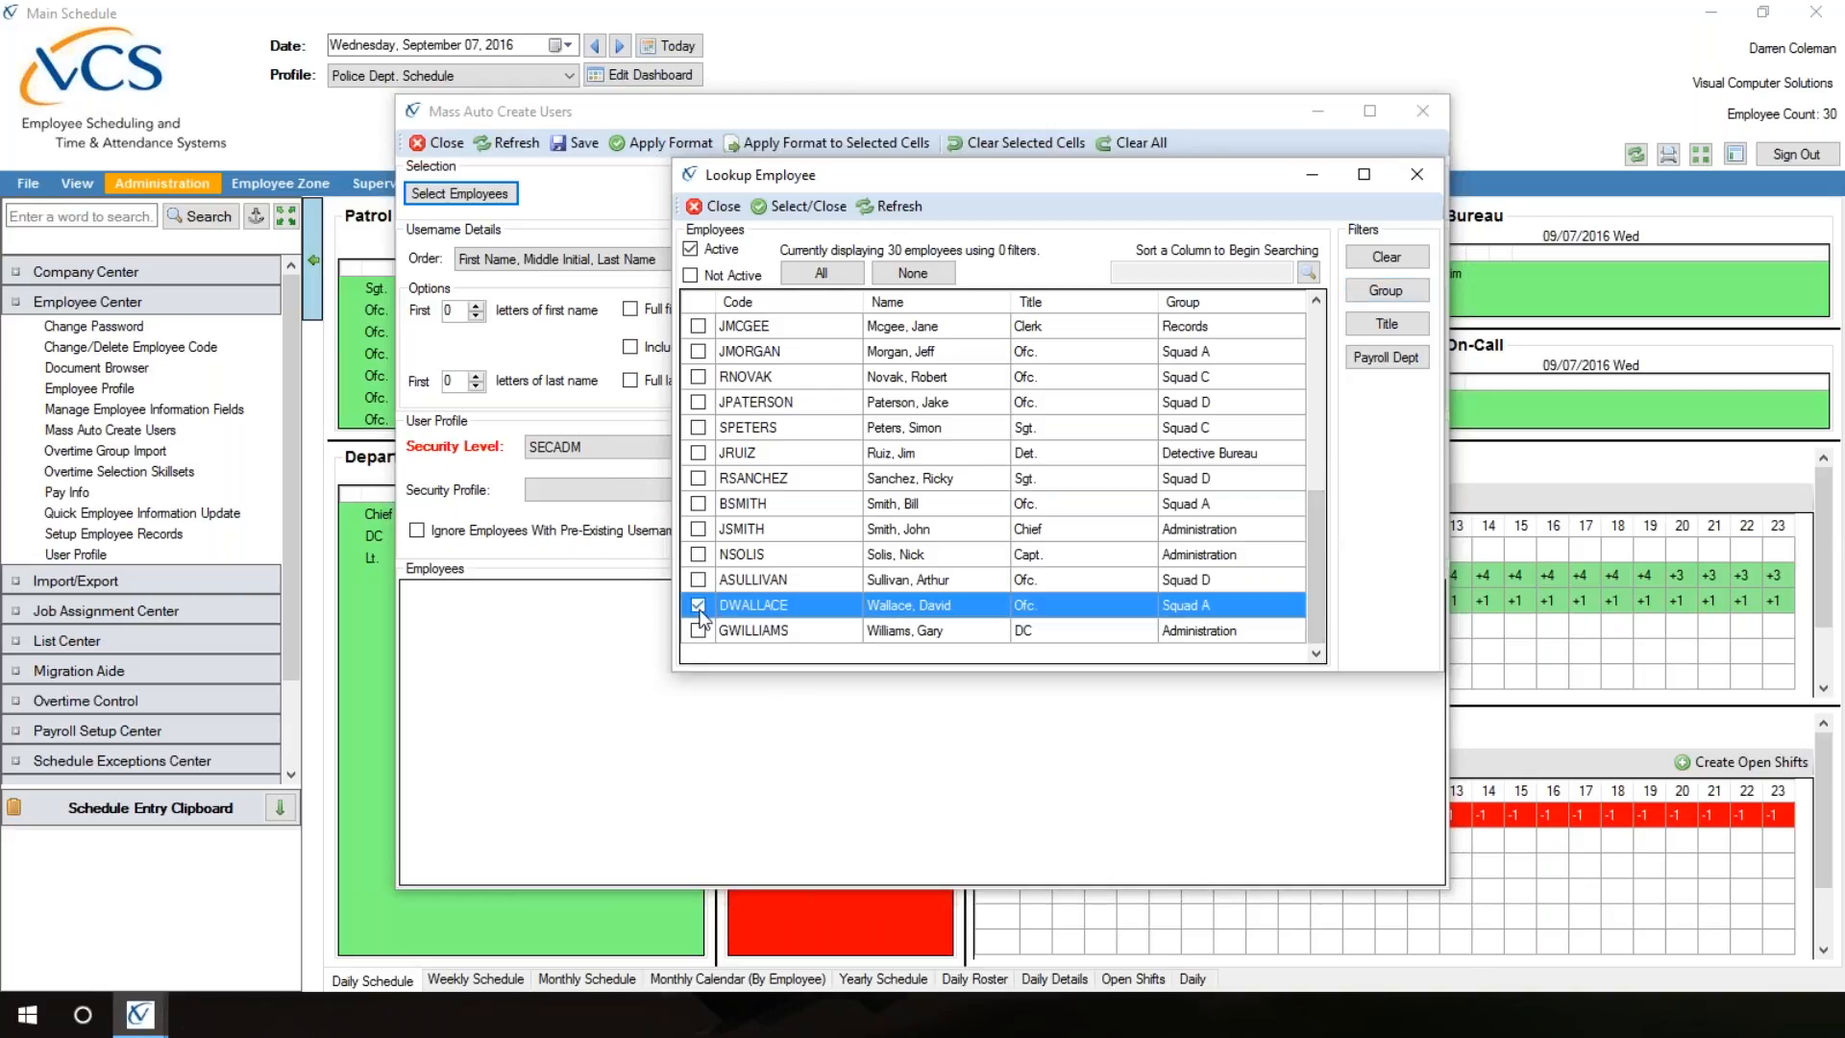
left_click(810, 206)
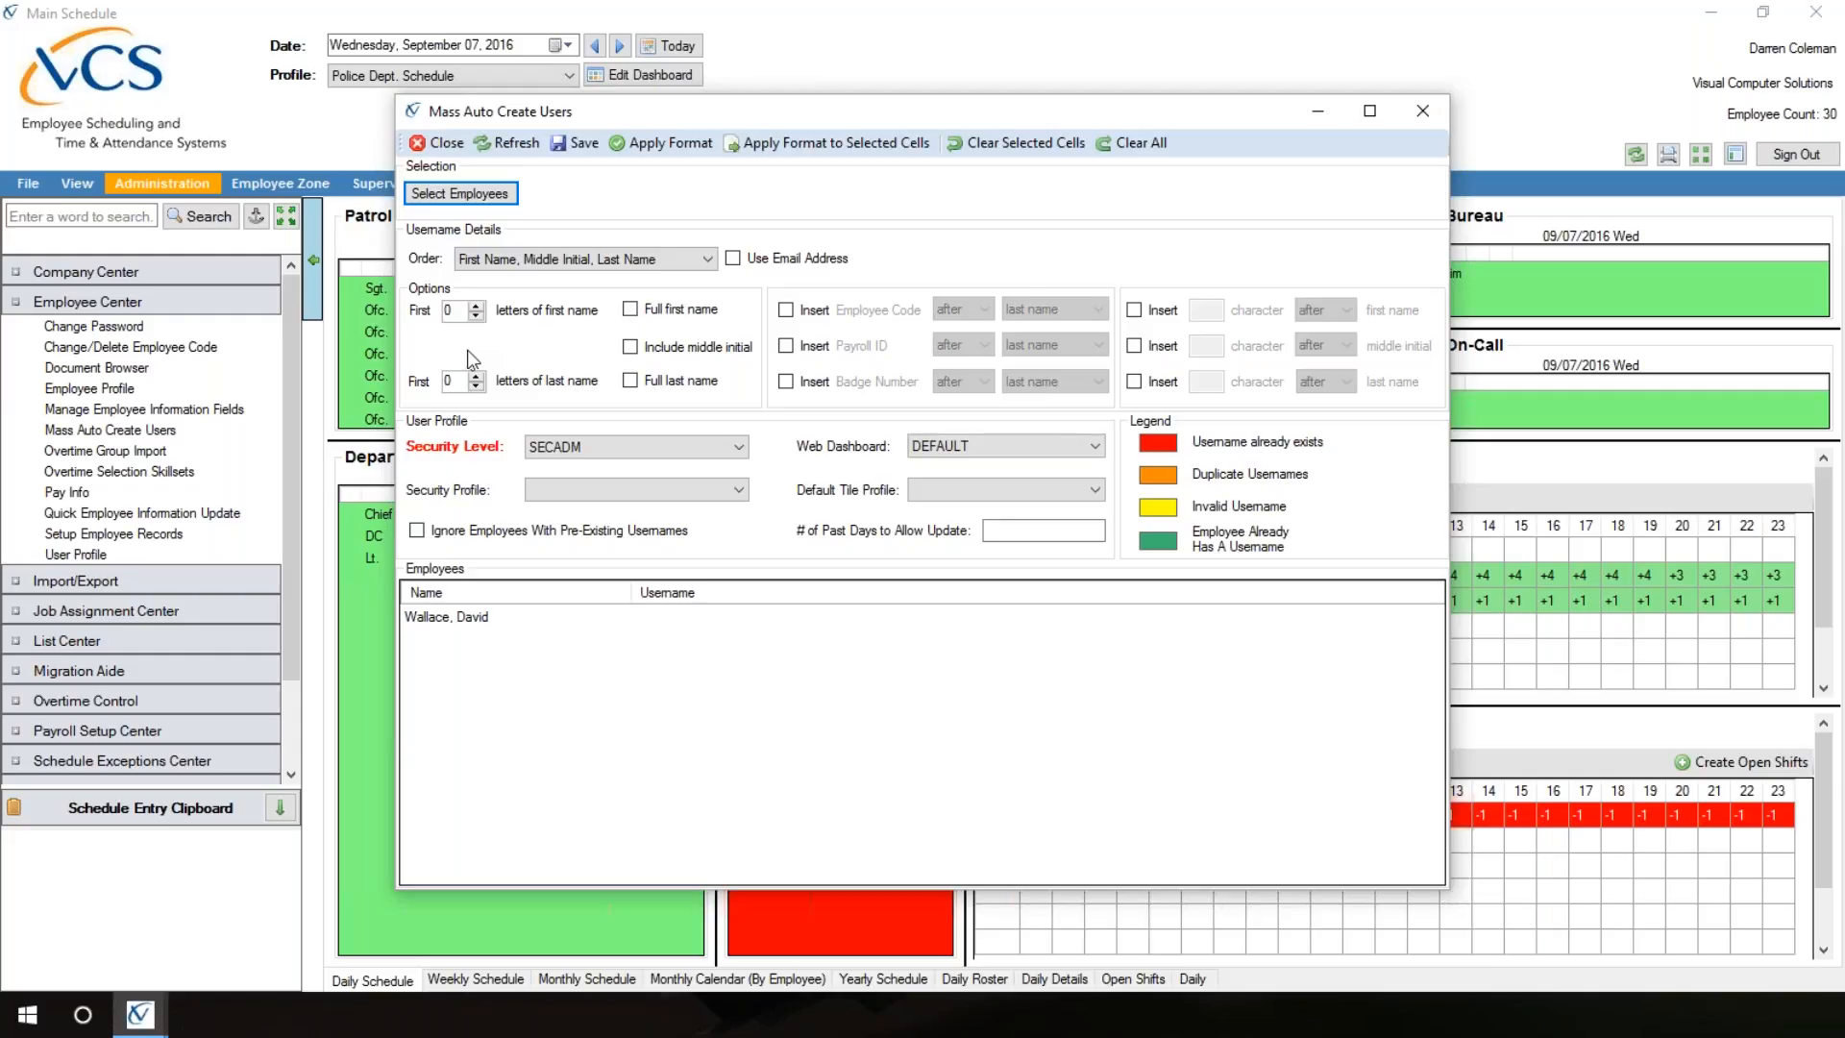
Step: Try username formats with the first initial and full last name, and with the full first name and one last-name letter
left_click(476, 305)
left_click(630, 381)
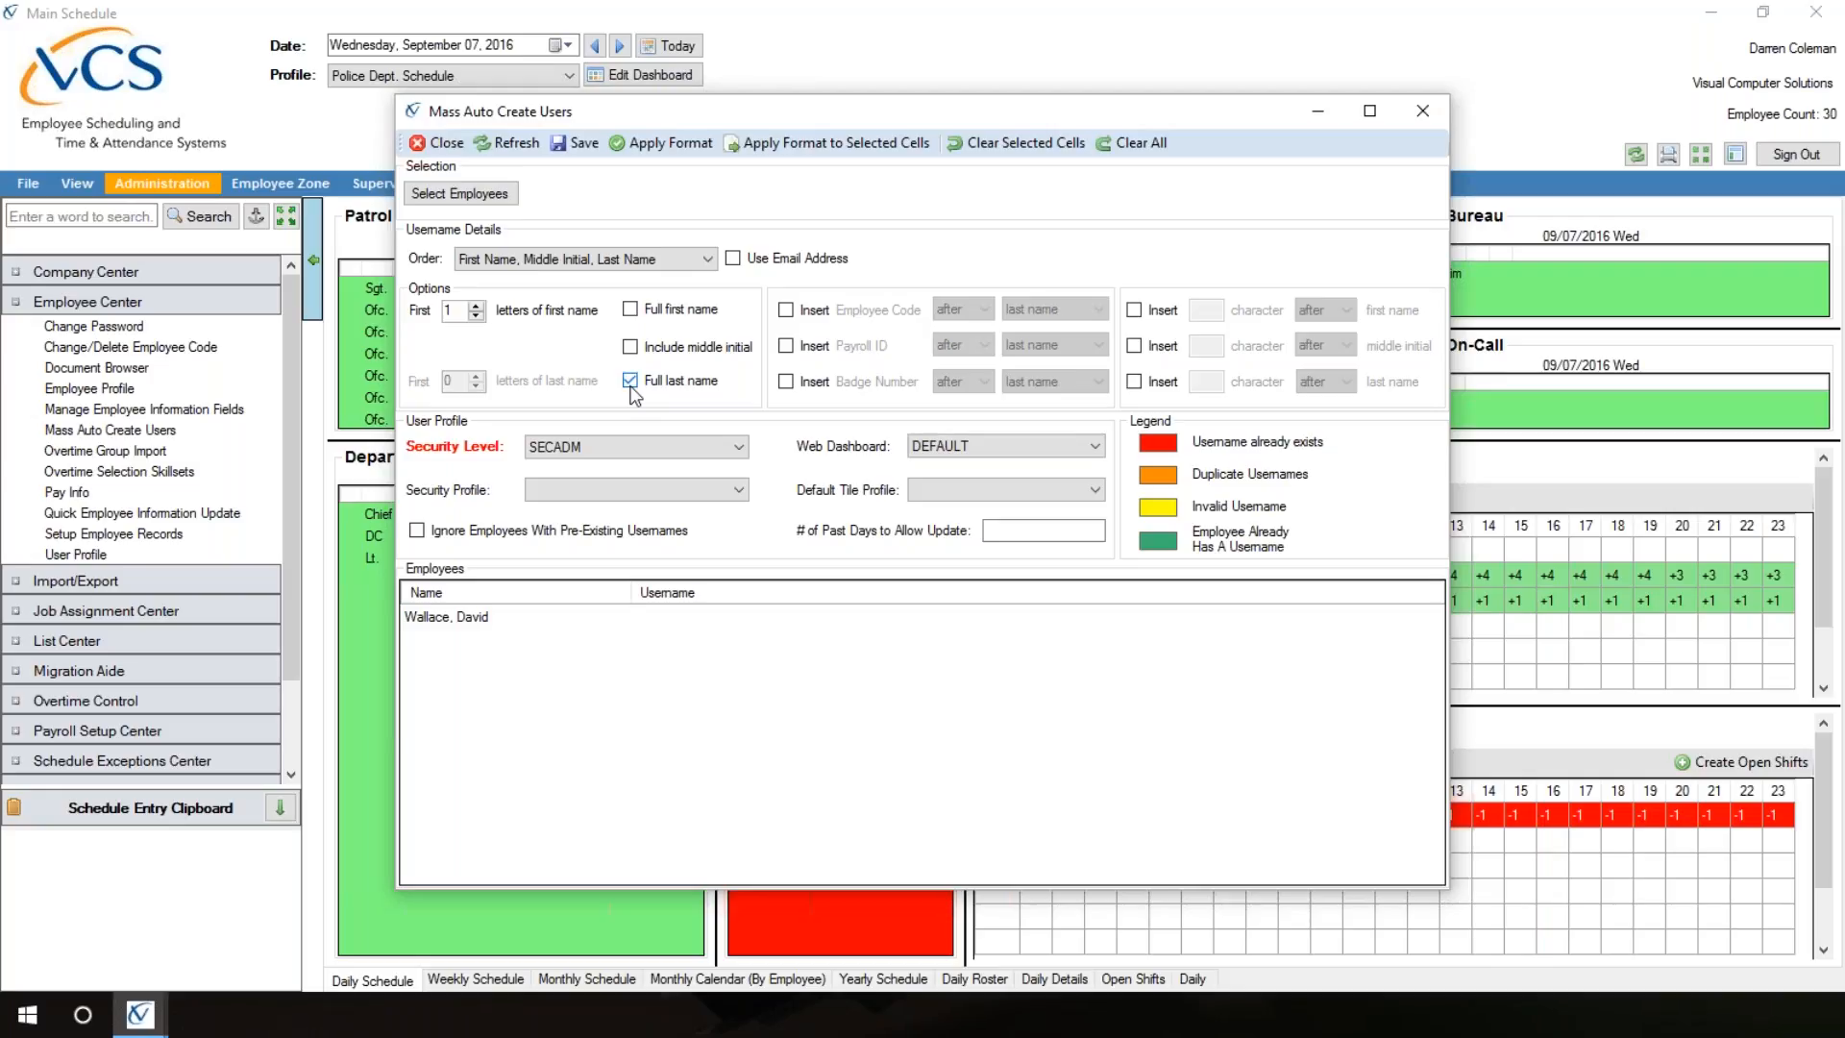
left_click(477, 304)
left_click(476, 316)
left_click(476, 316)
left_click(631, 309)
left_click(630, 381)
left_click(475, 376)
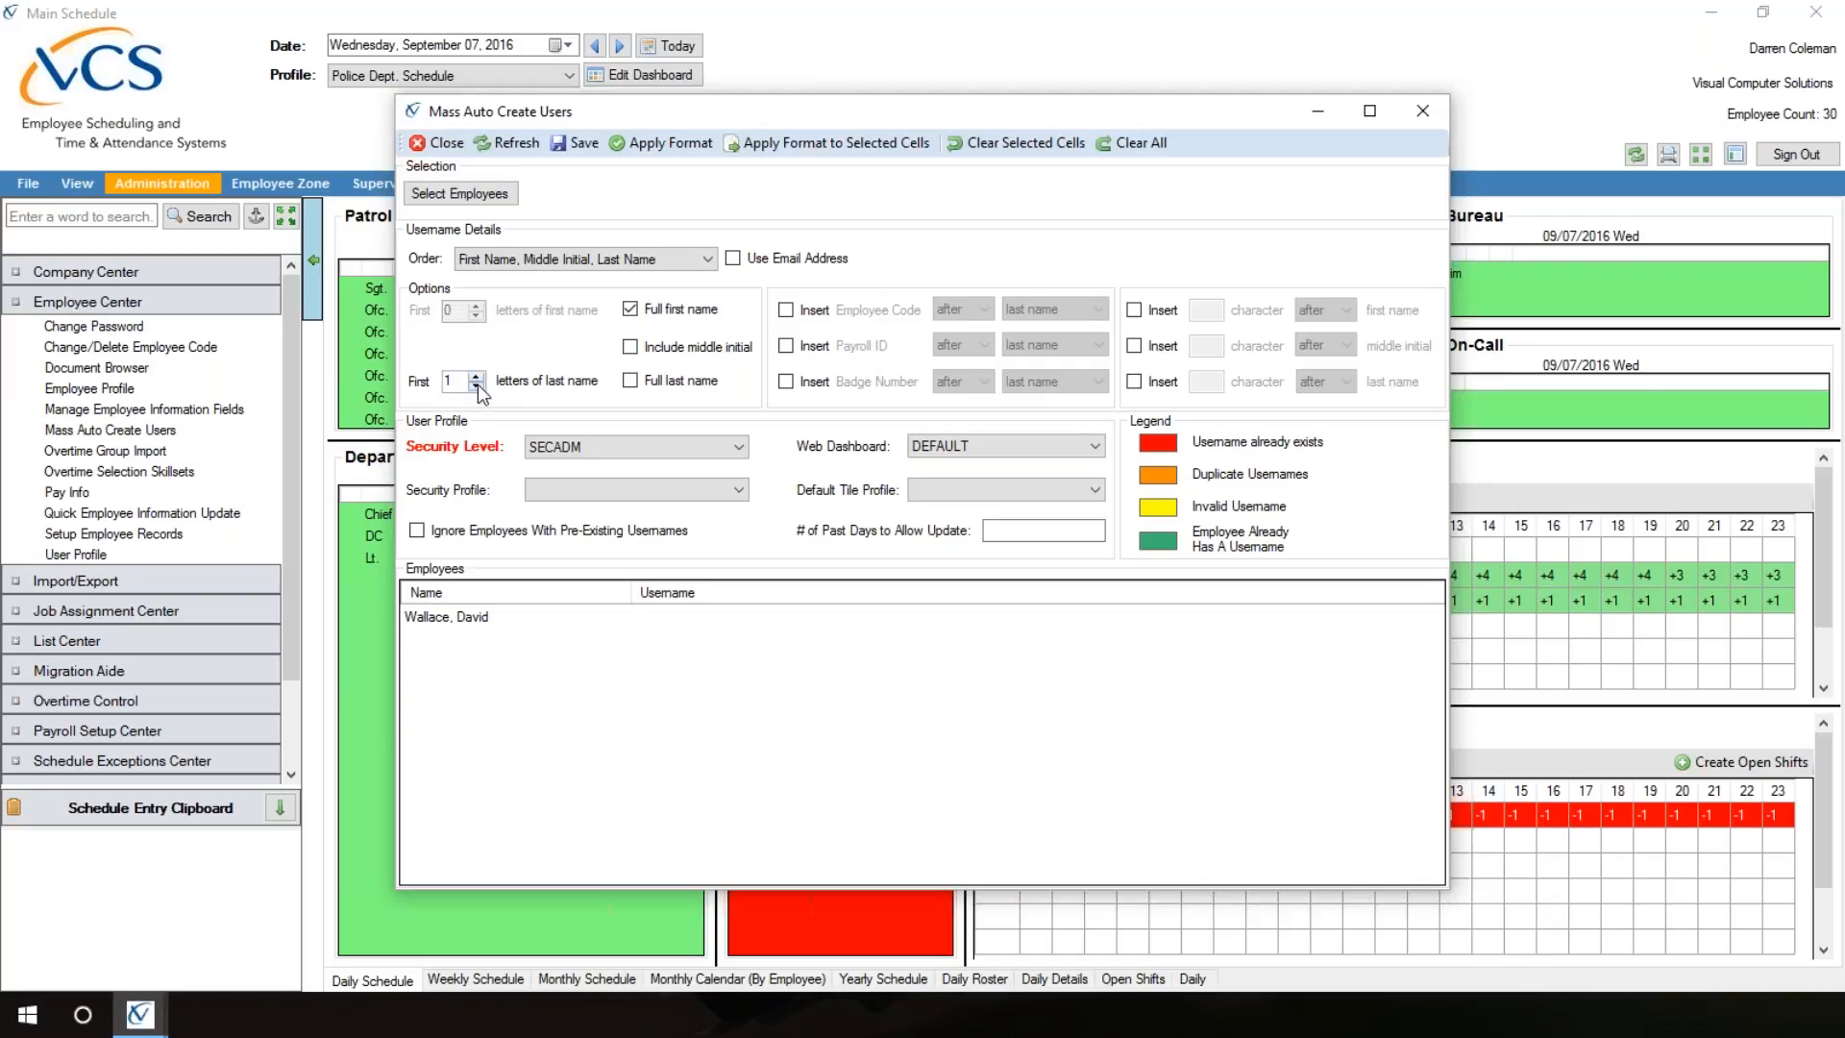
left_click(477, 384)
Step: Set the username format to 1 letter of the first name plus the full last name
left_click(630, 309)
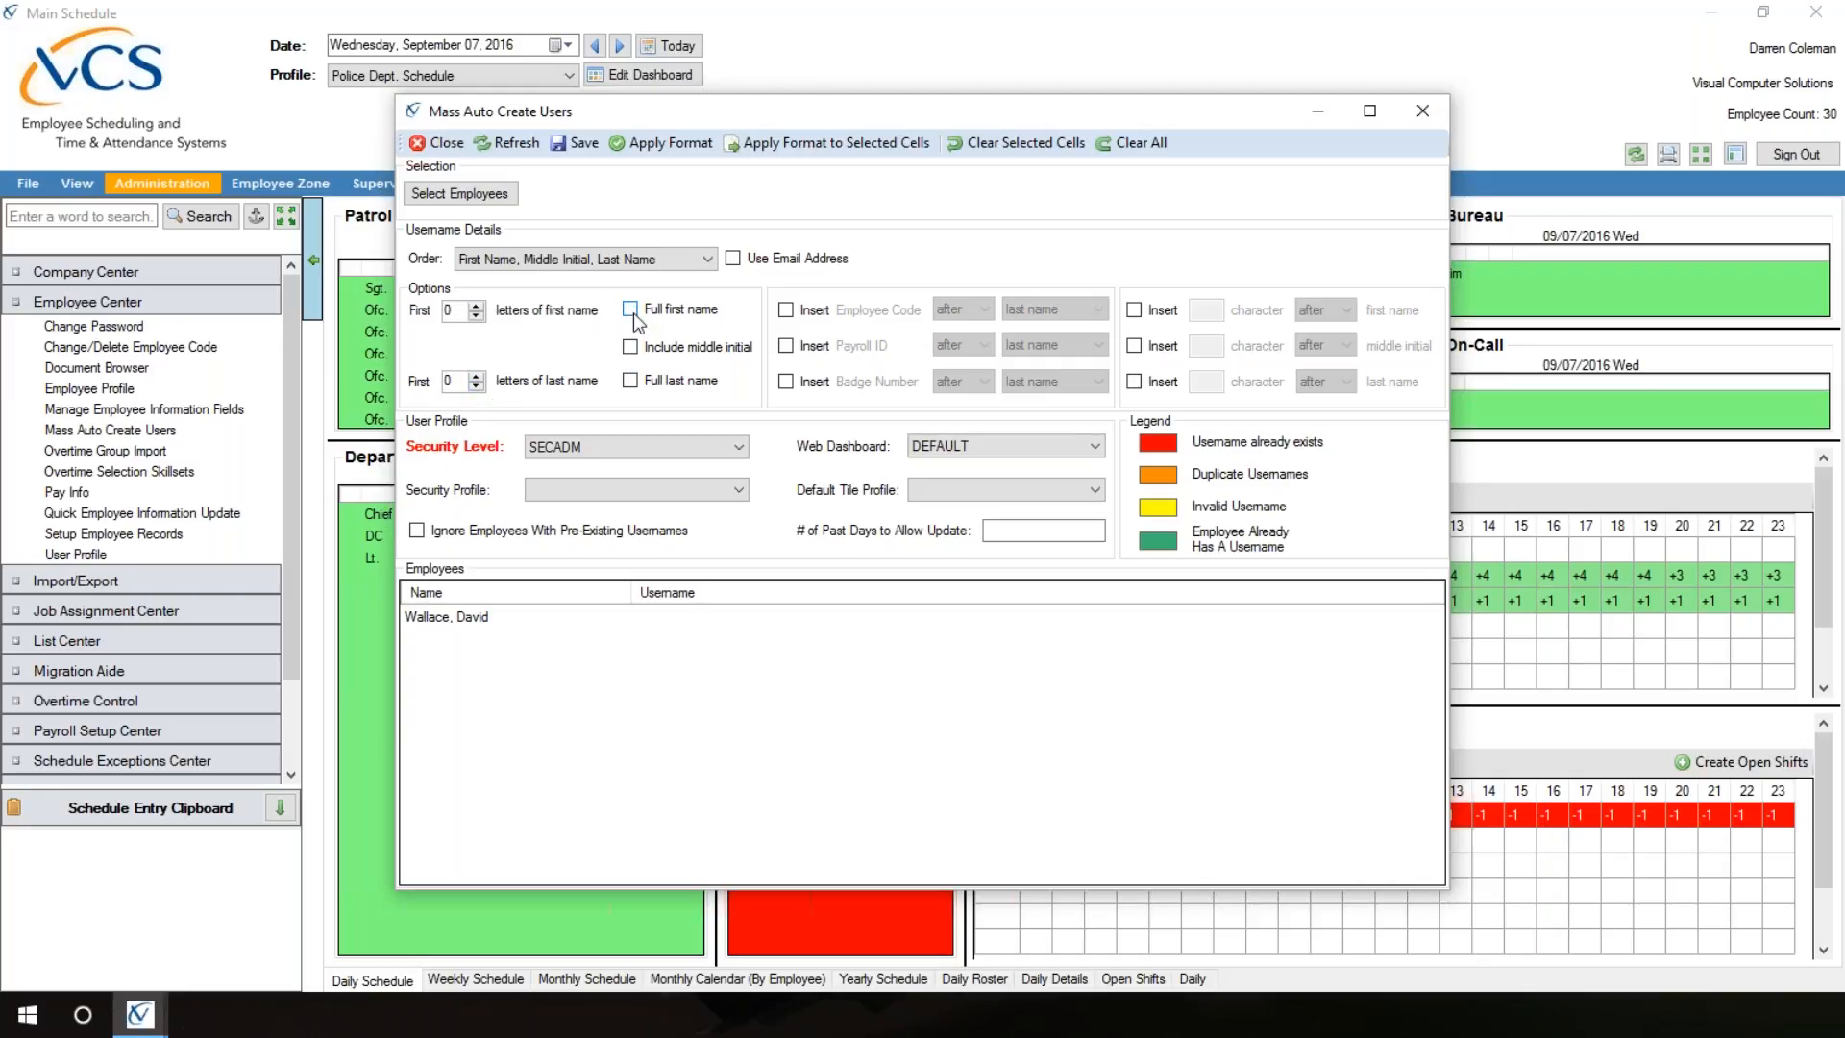
left_click(477, 305)
left_click(631, 381)
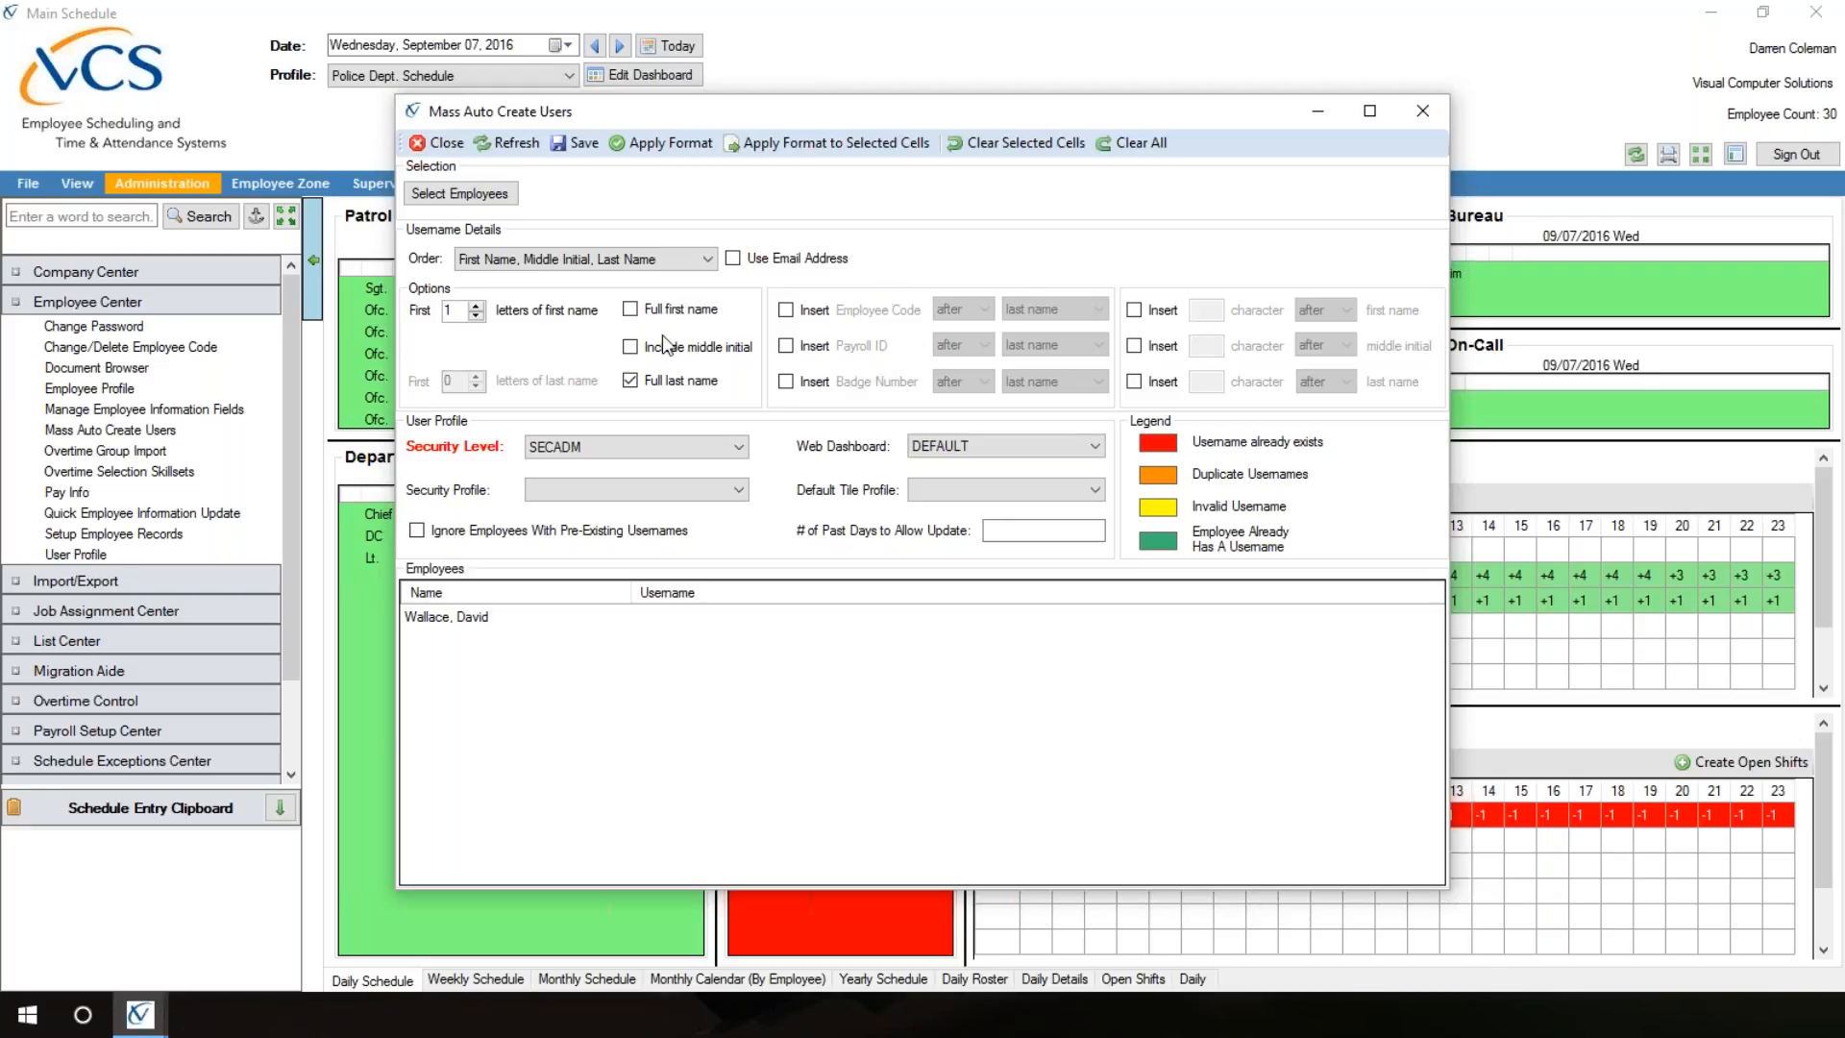
Step: Try a username without first-name letters and with the badge number inserted before the last name, and remove the badge number
left_click(476, 315)
left_click(788, 383)
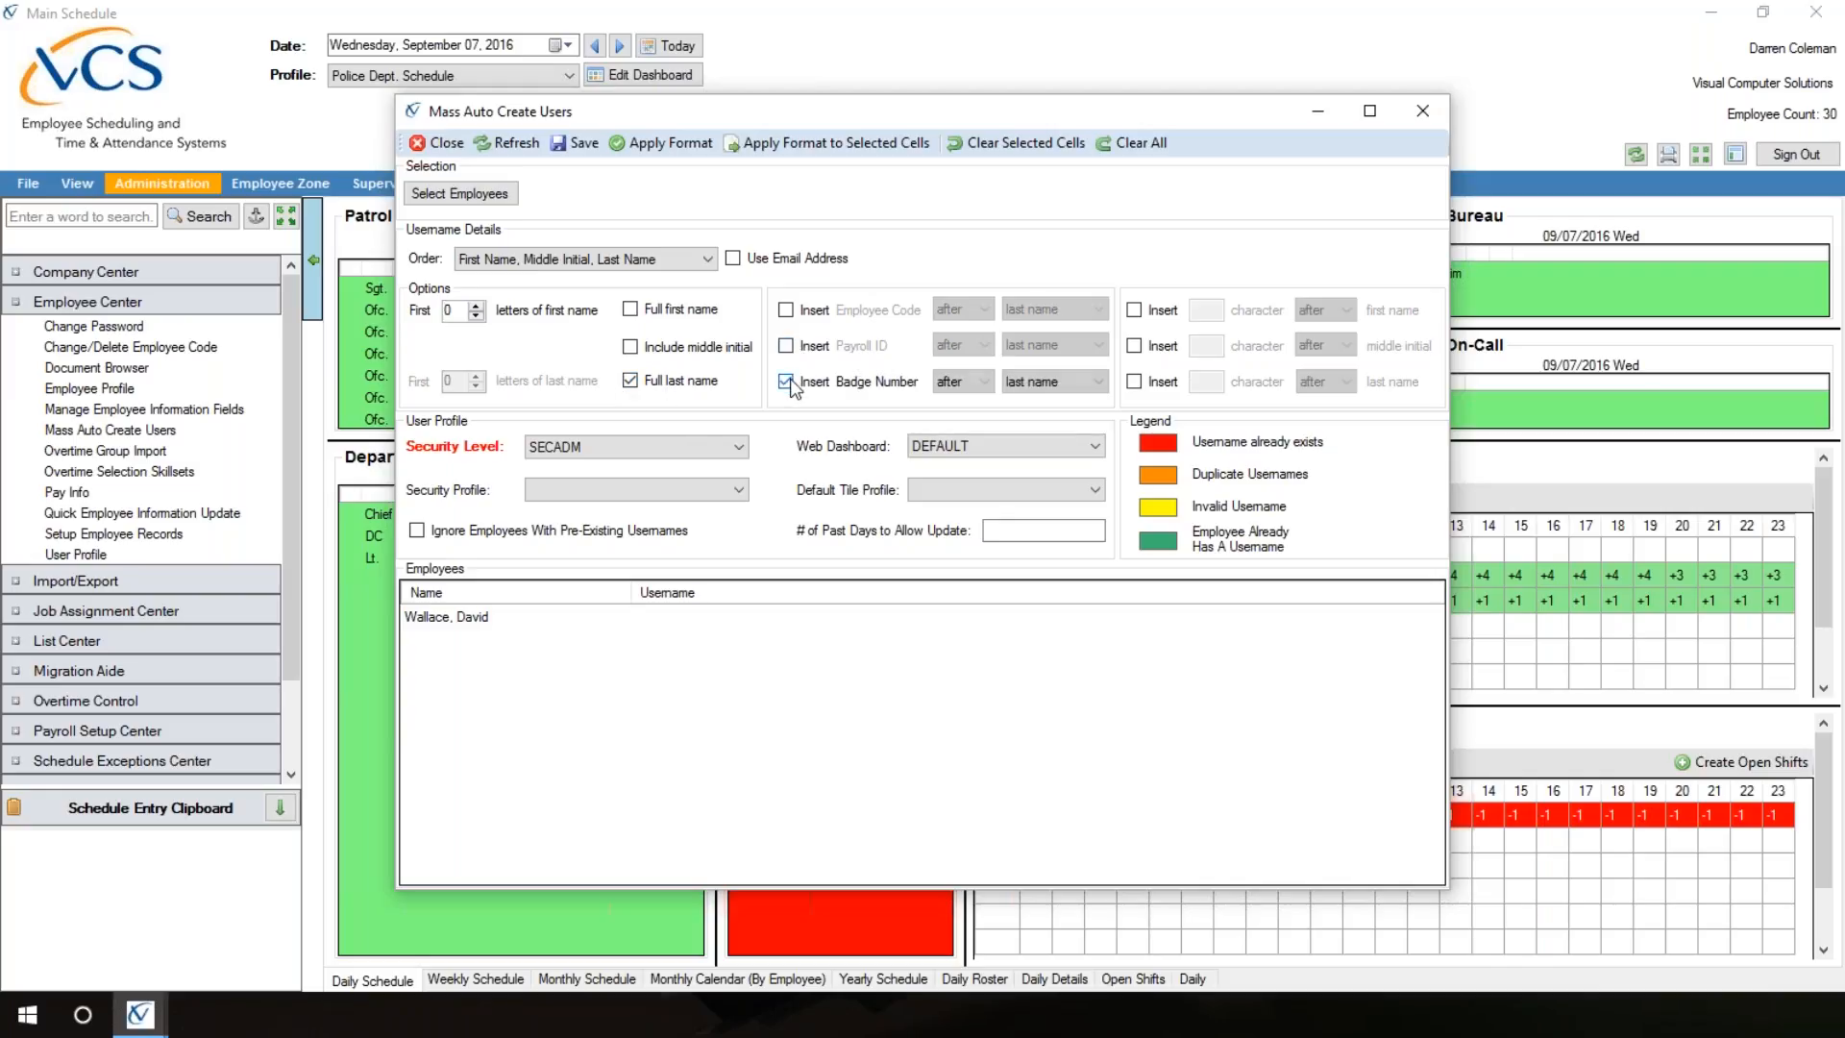
left_click(985, 383)
left_click(968, 413)
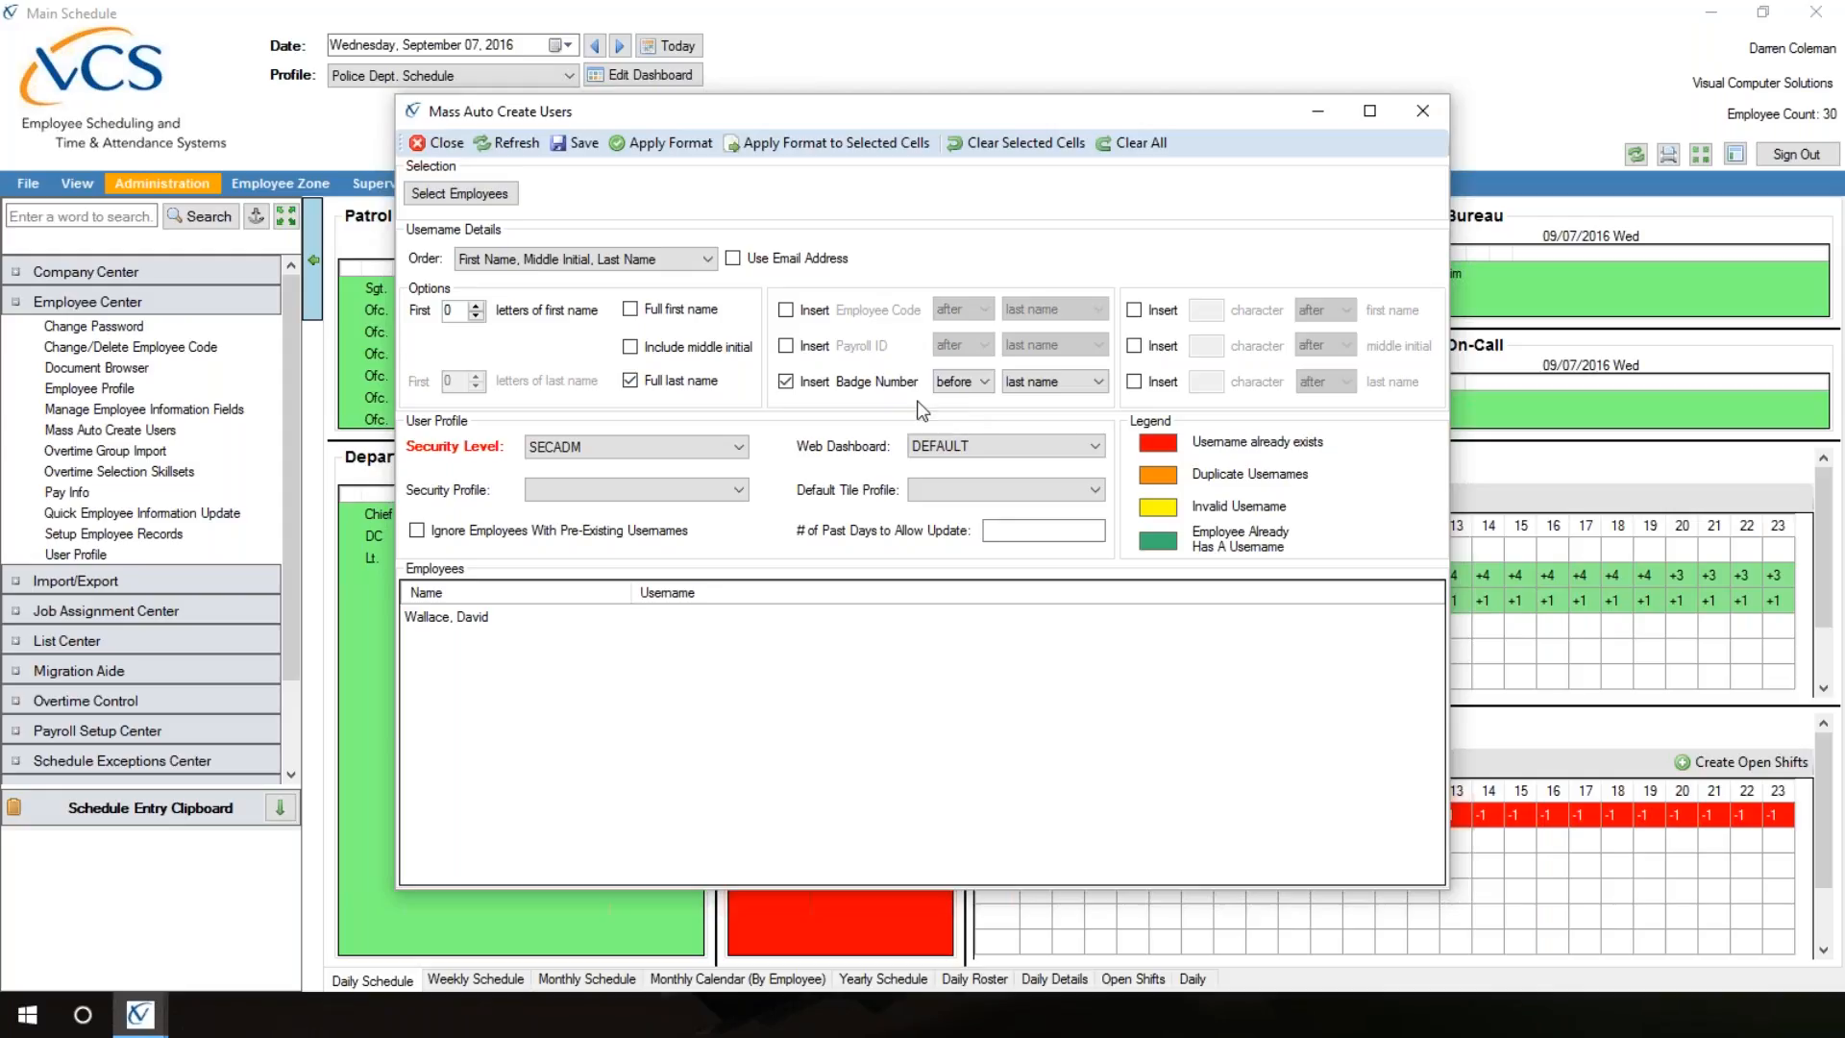
left_click(786, 381)
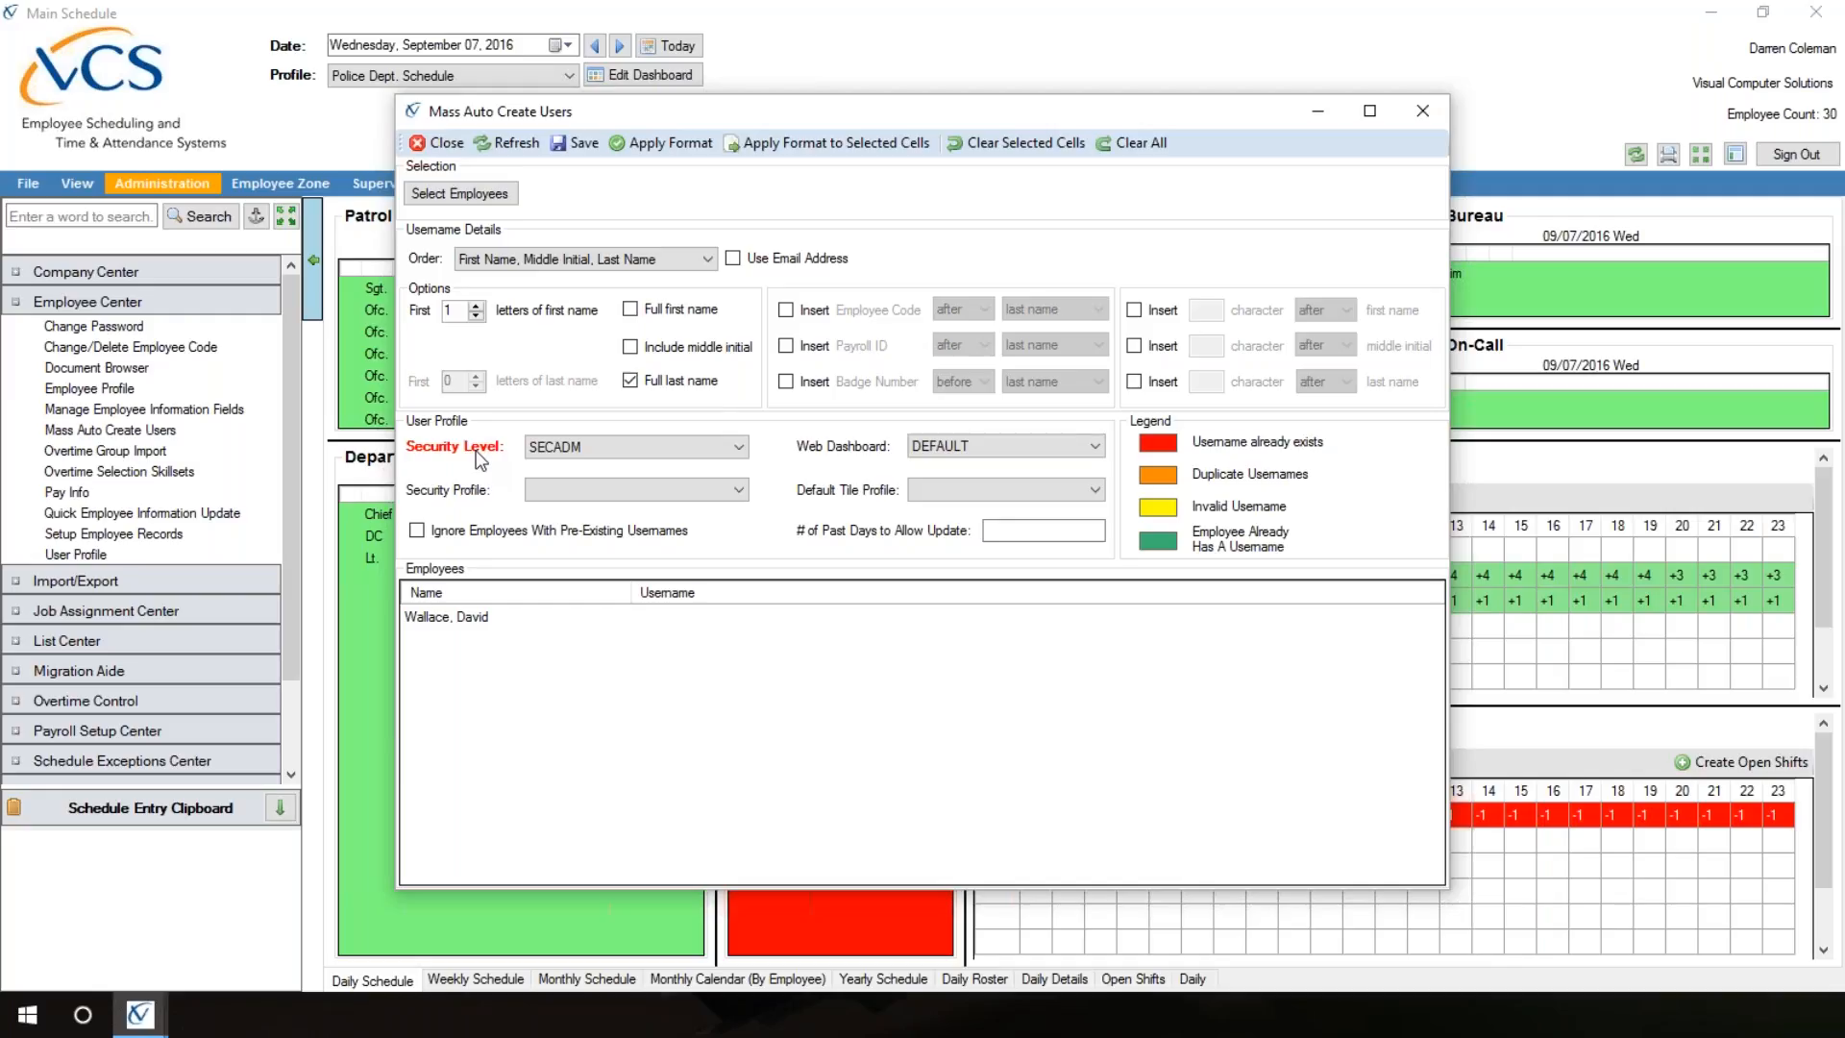
Step: Set the new user's security level to USER and the security profile to Basic User
left_click(742, 447)
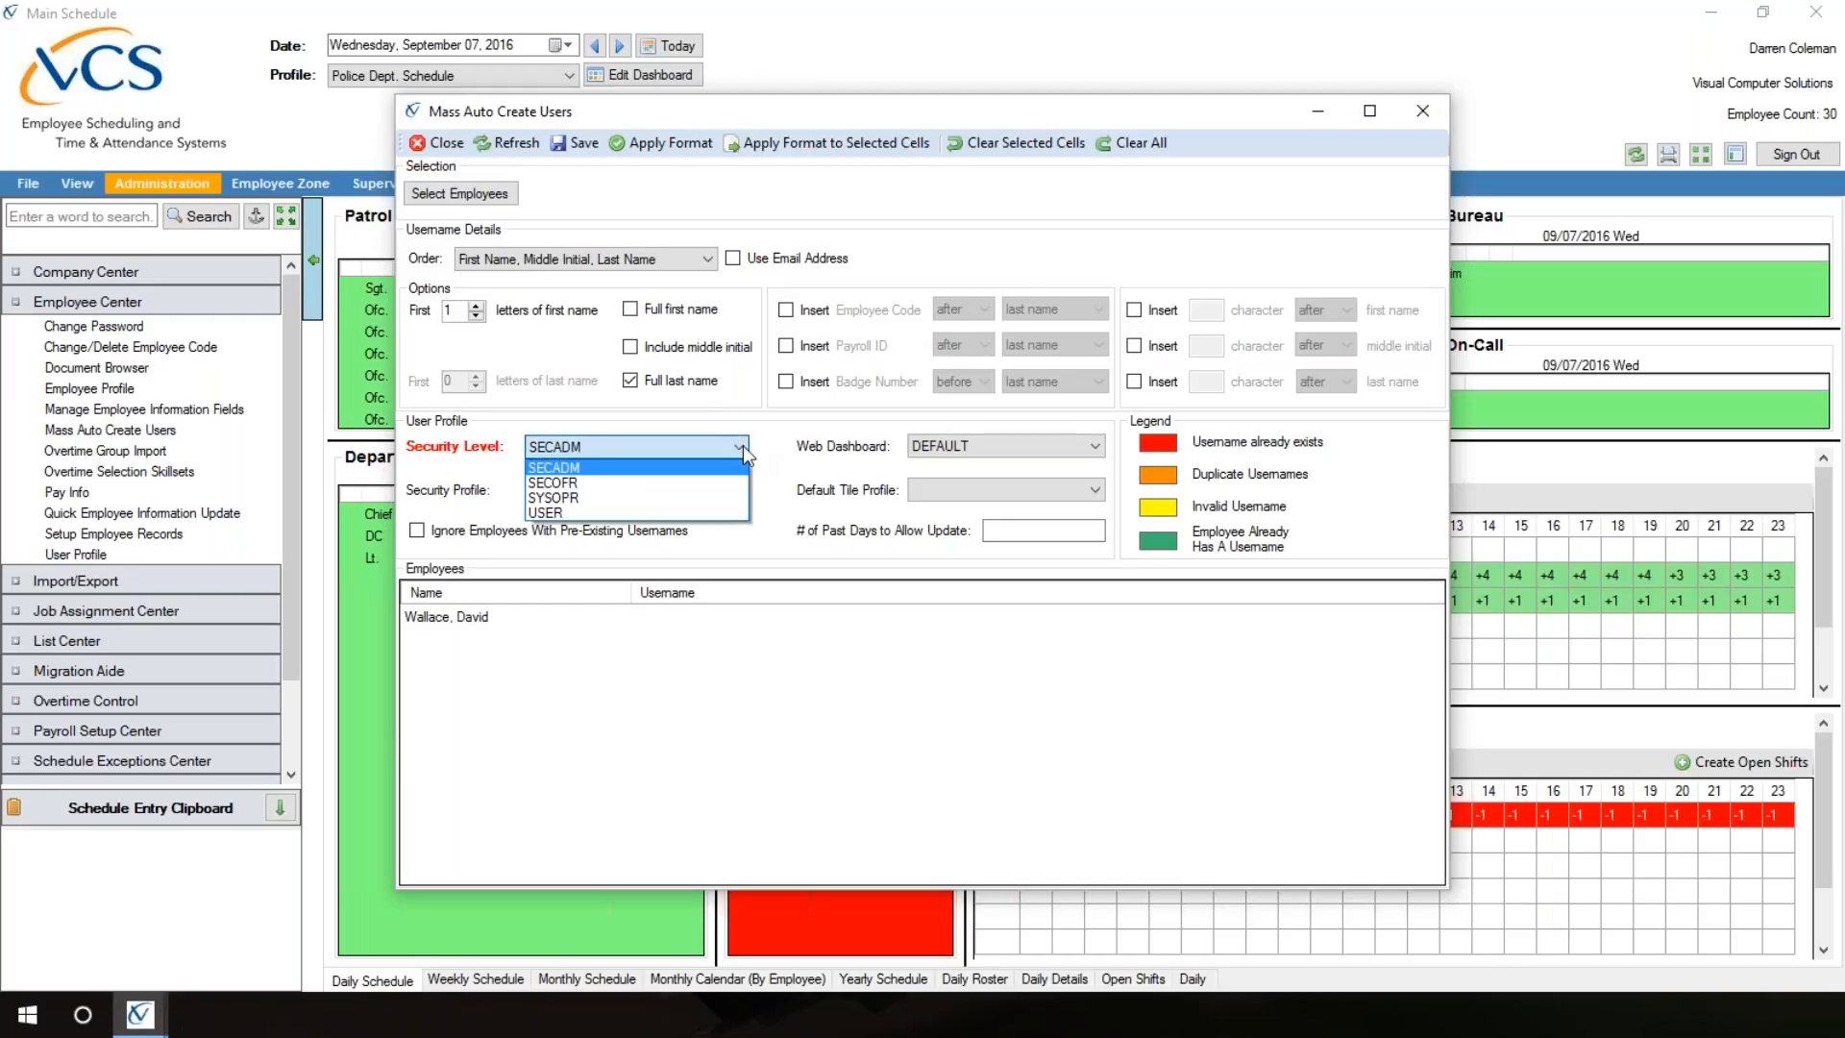
left_click(547, 514)
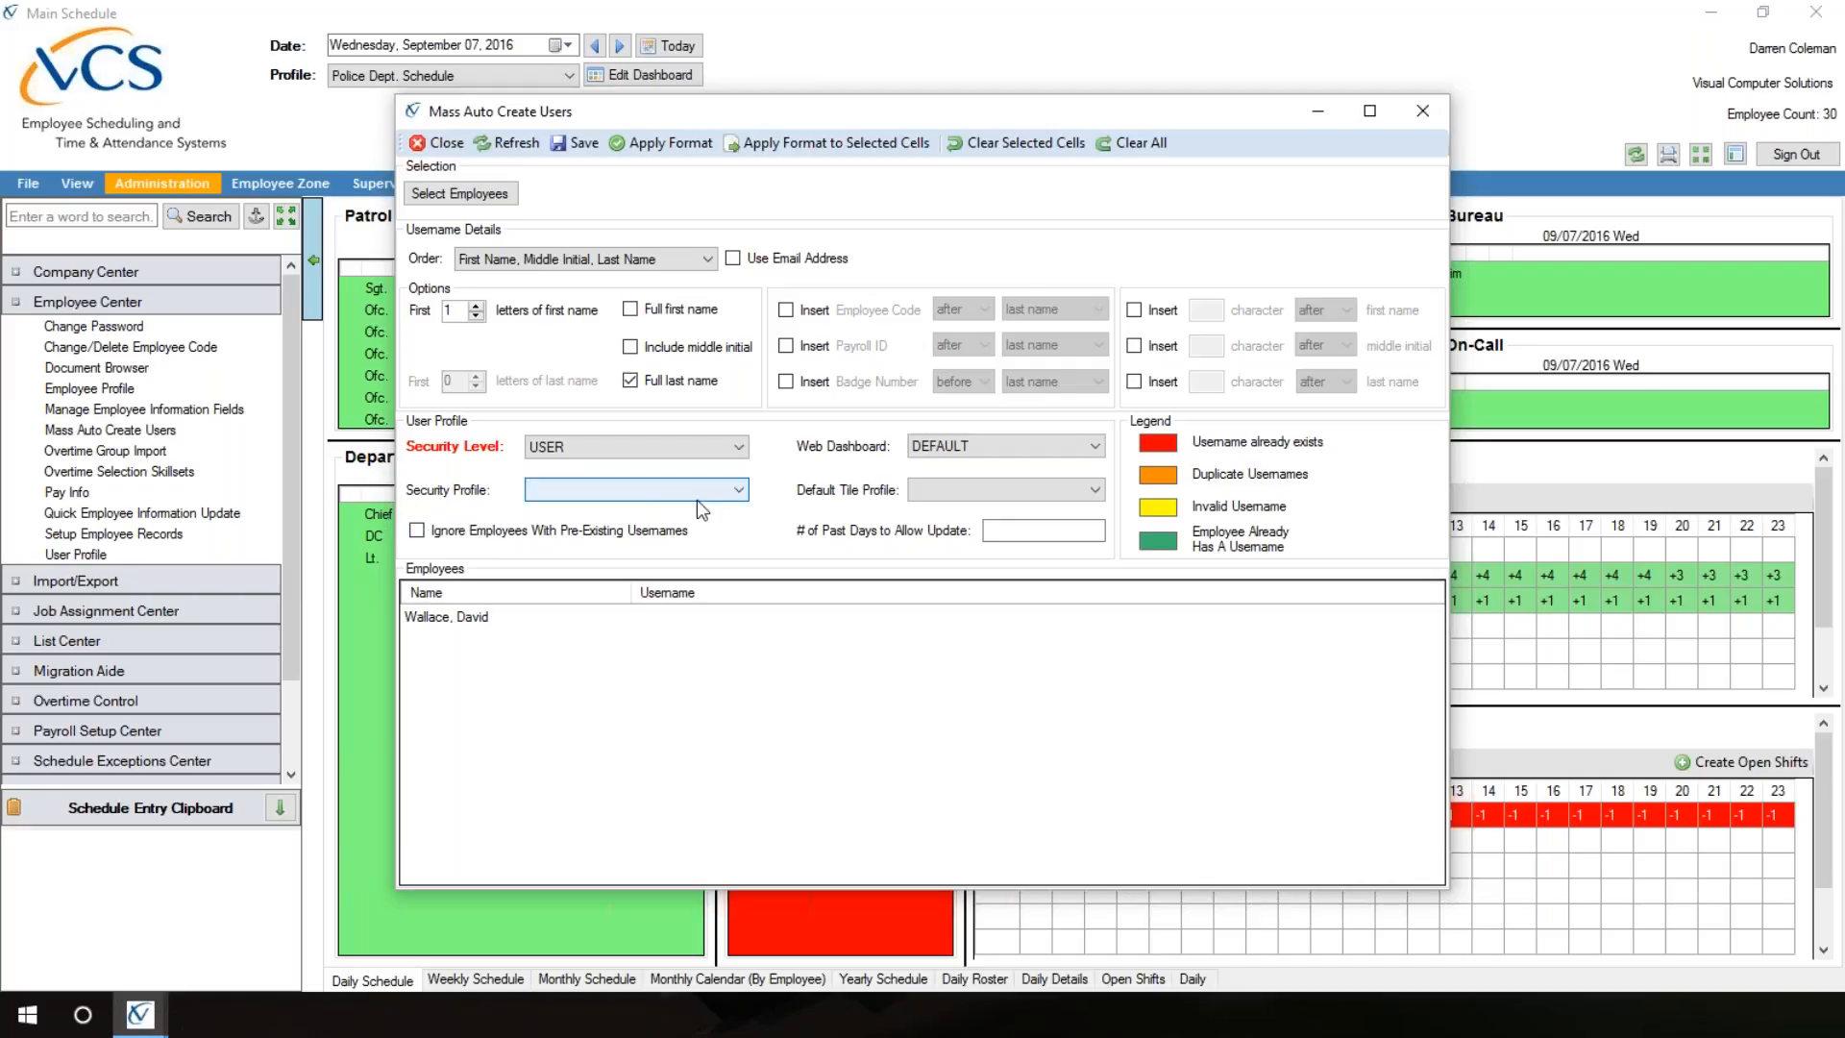
left_click(739, 492)
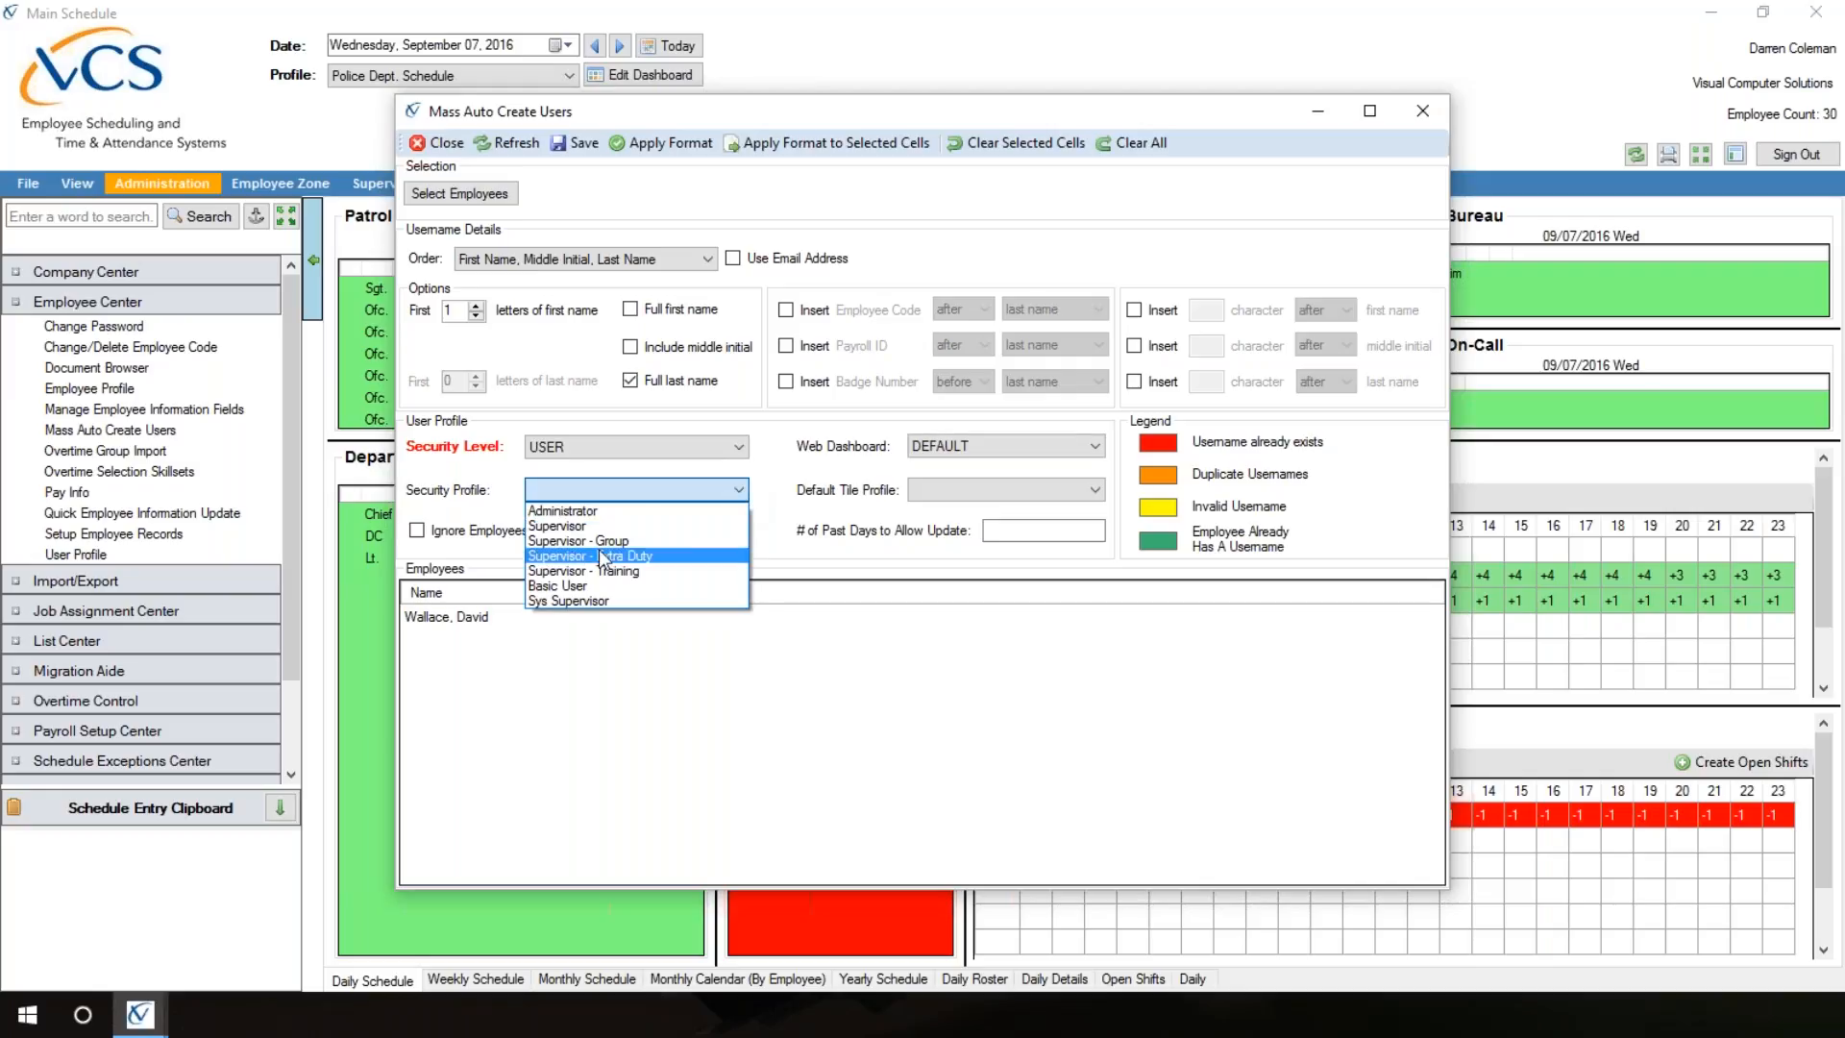
left_click(558, 590)
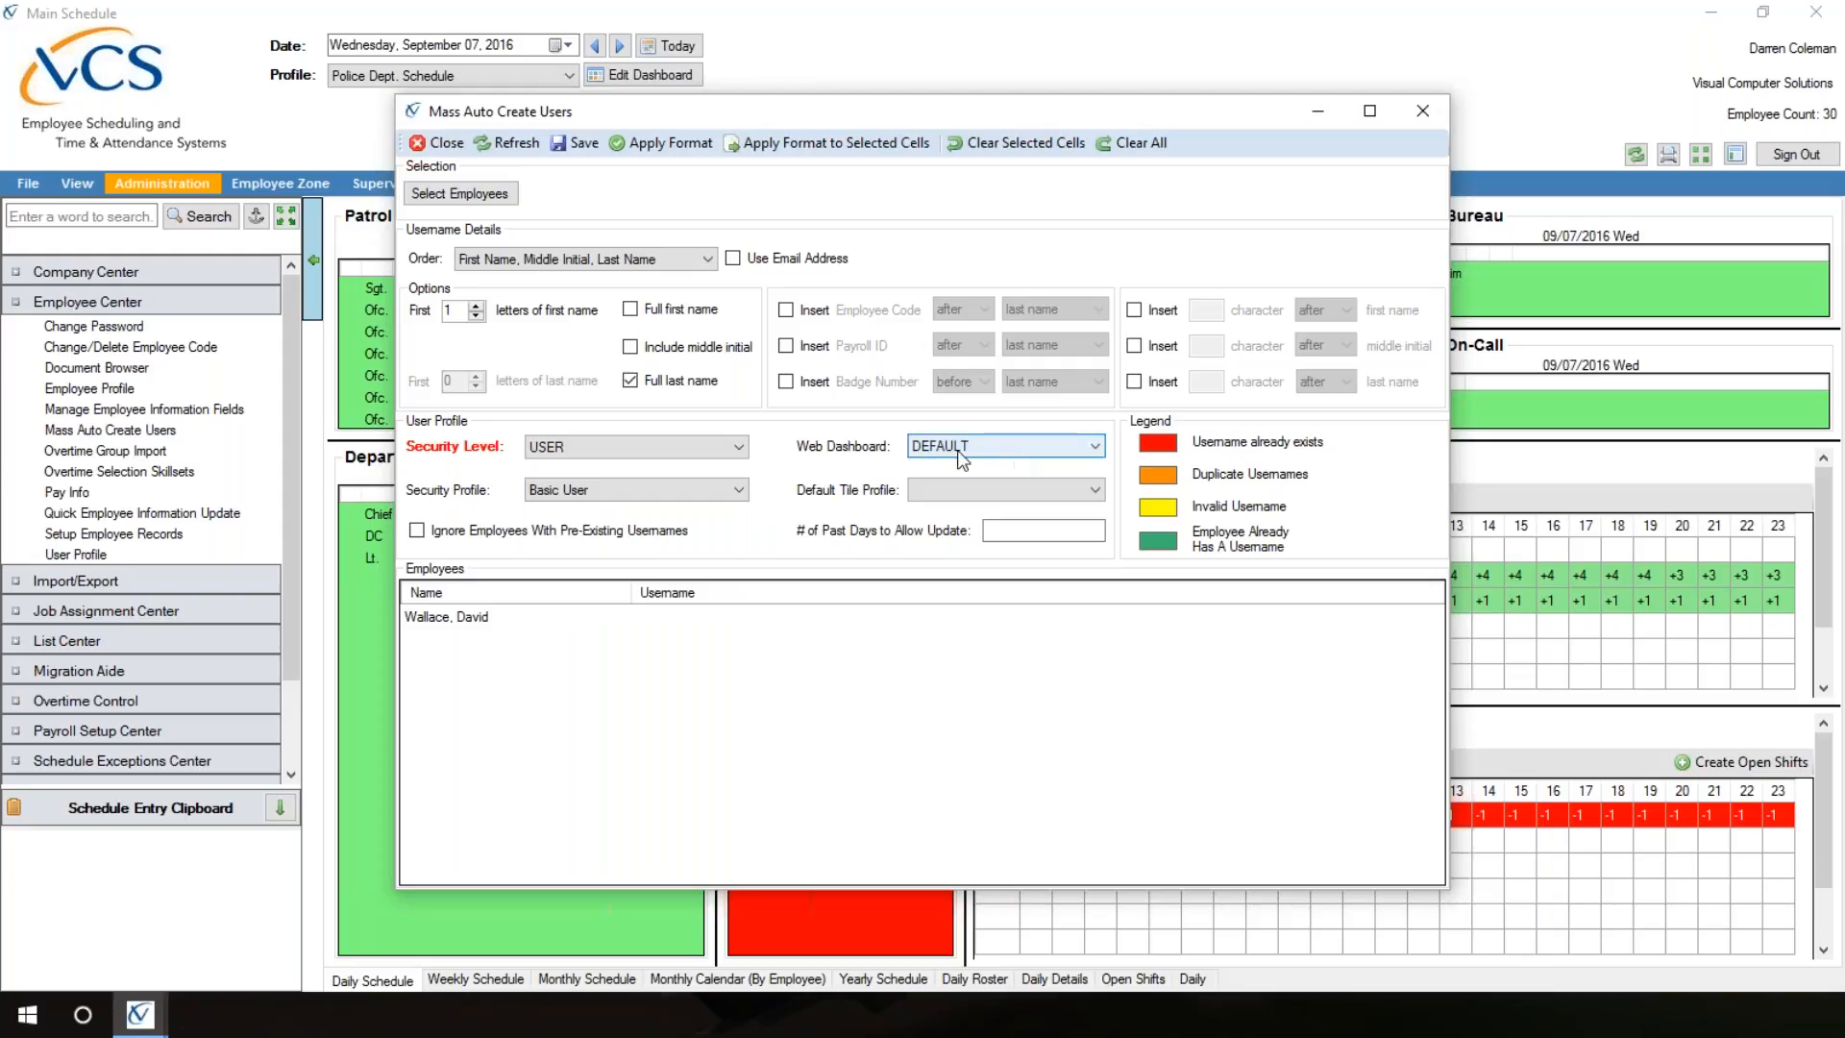
Step: Set both the web dashboard and the default tile profile to Patrol
left_click(1096, 446)
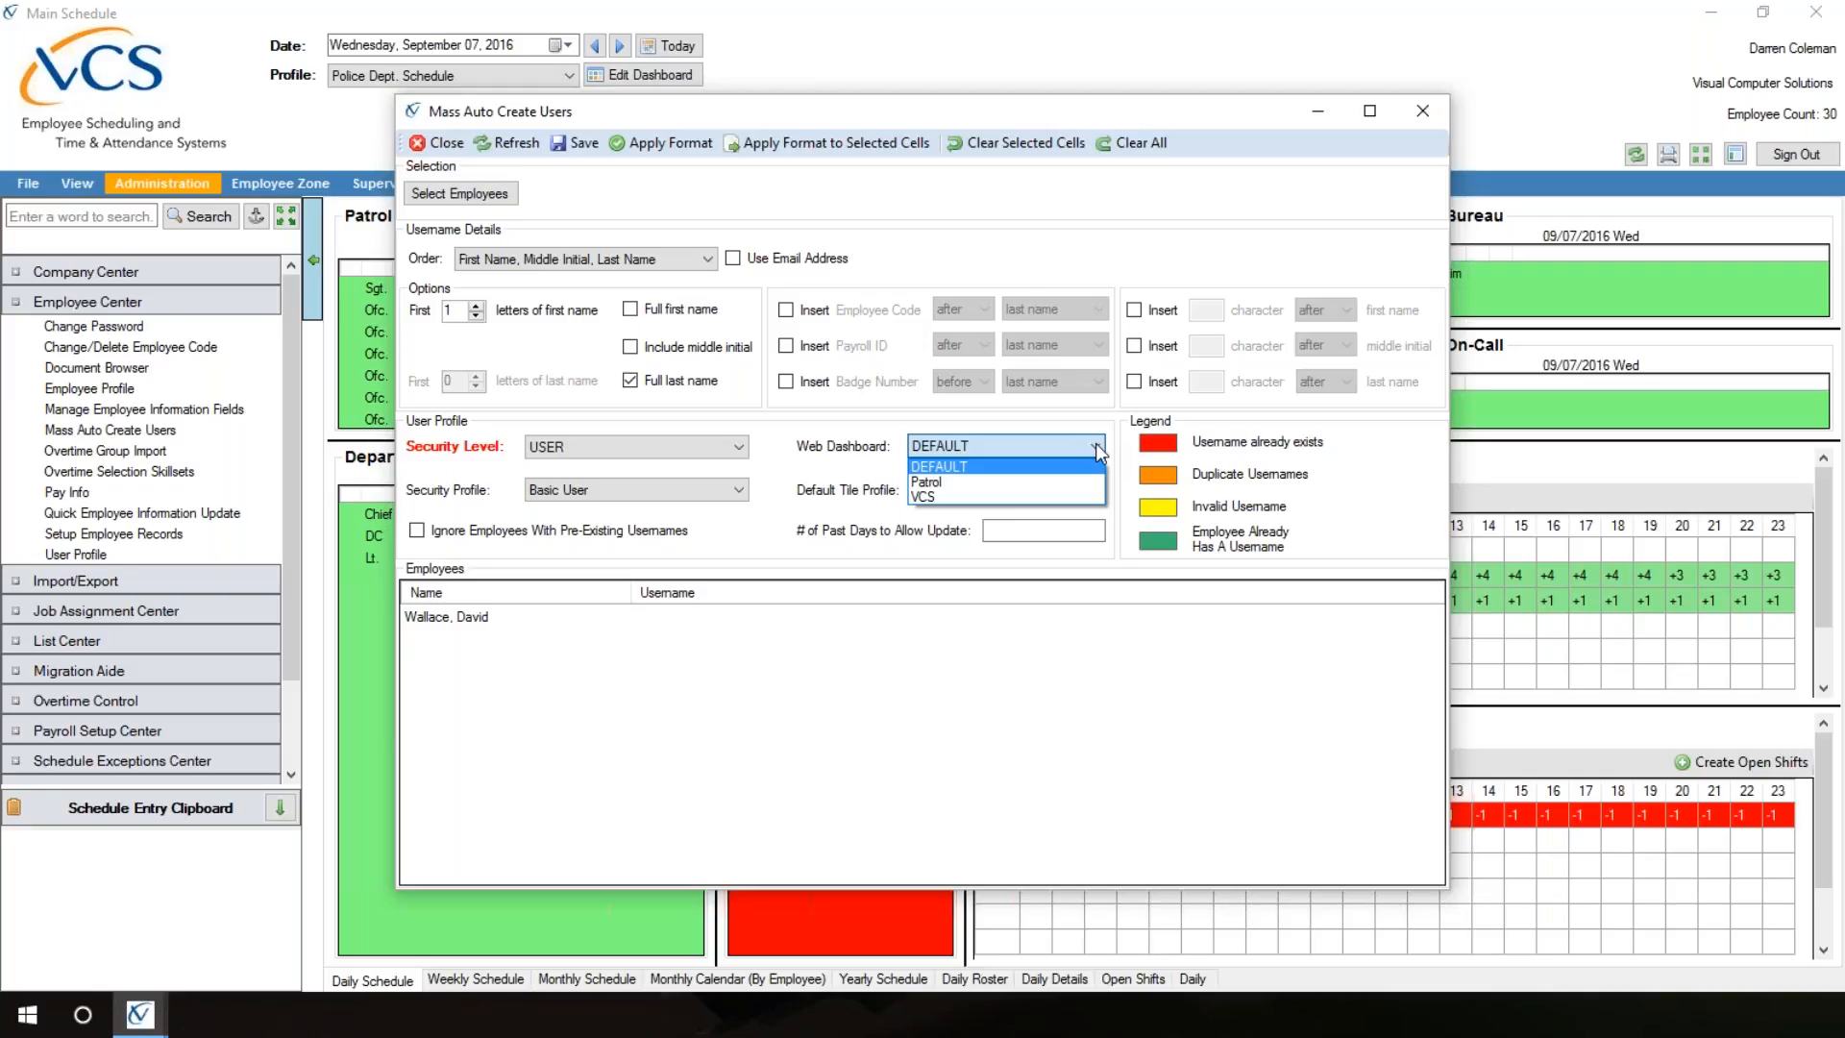
left_click(930, 482)
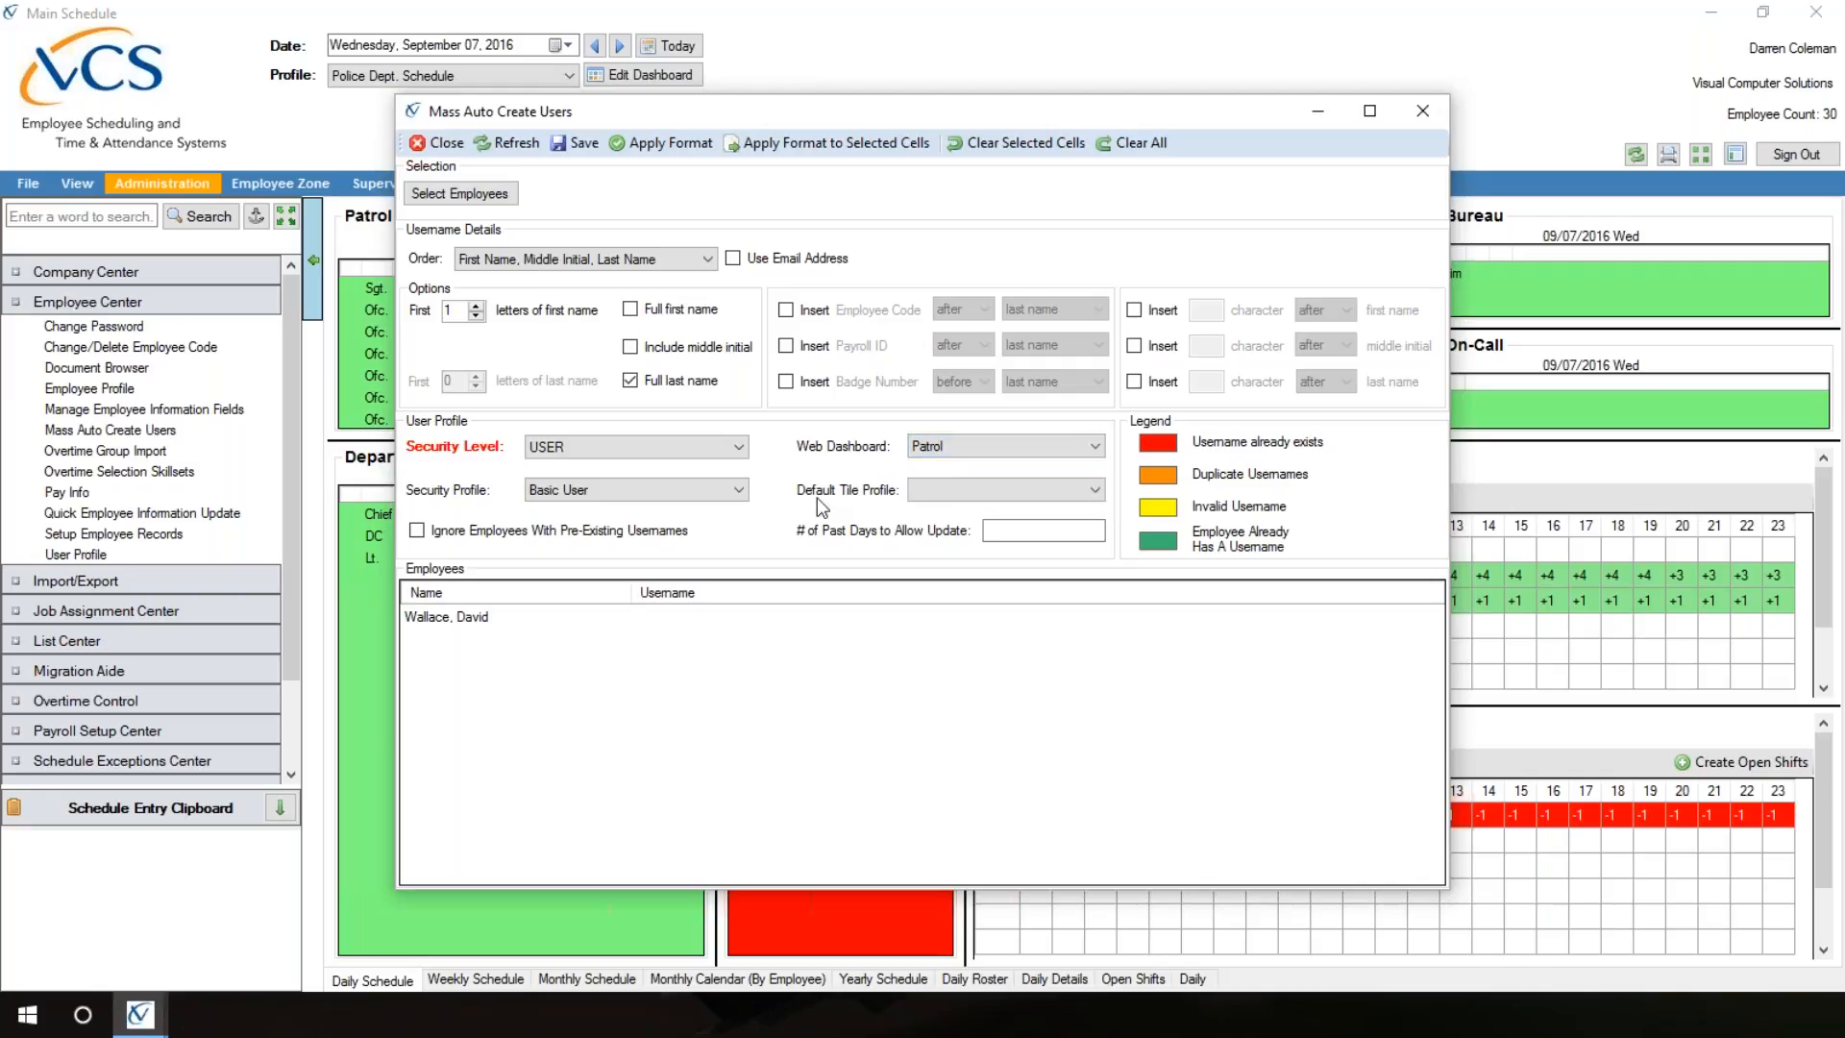
left_click(1096, 494)
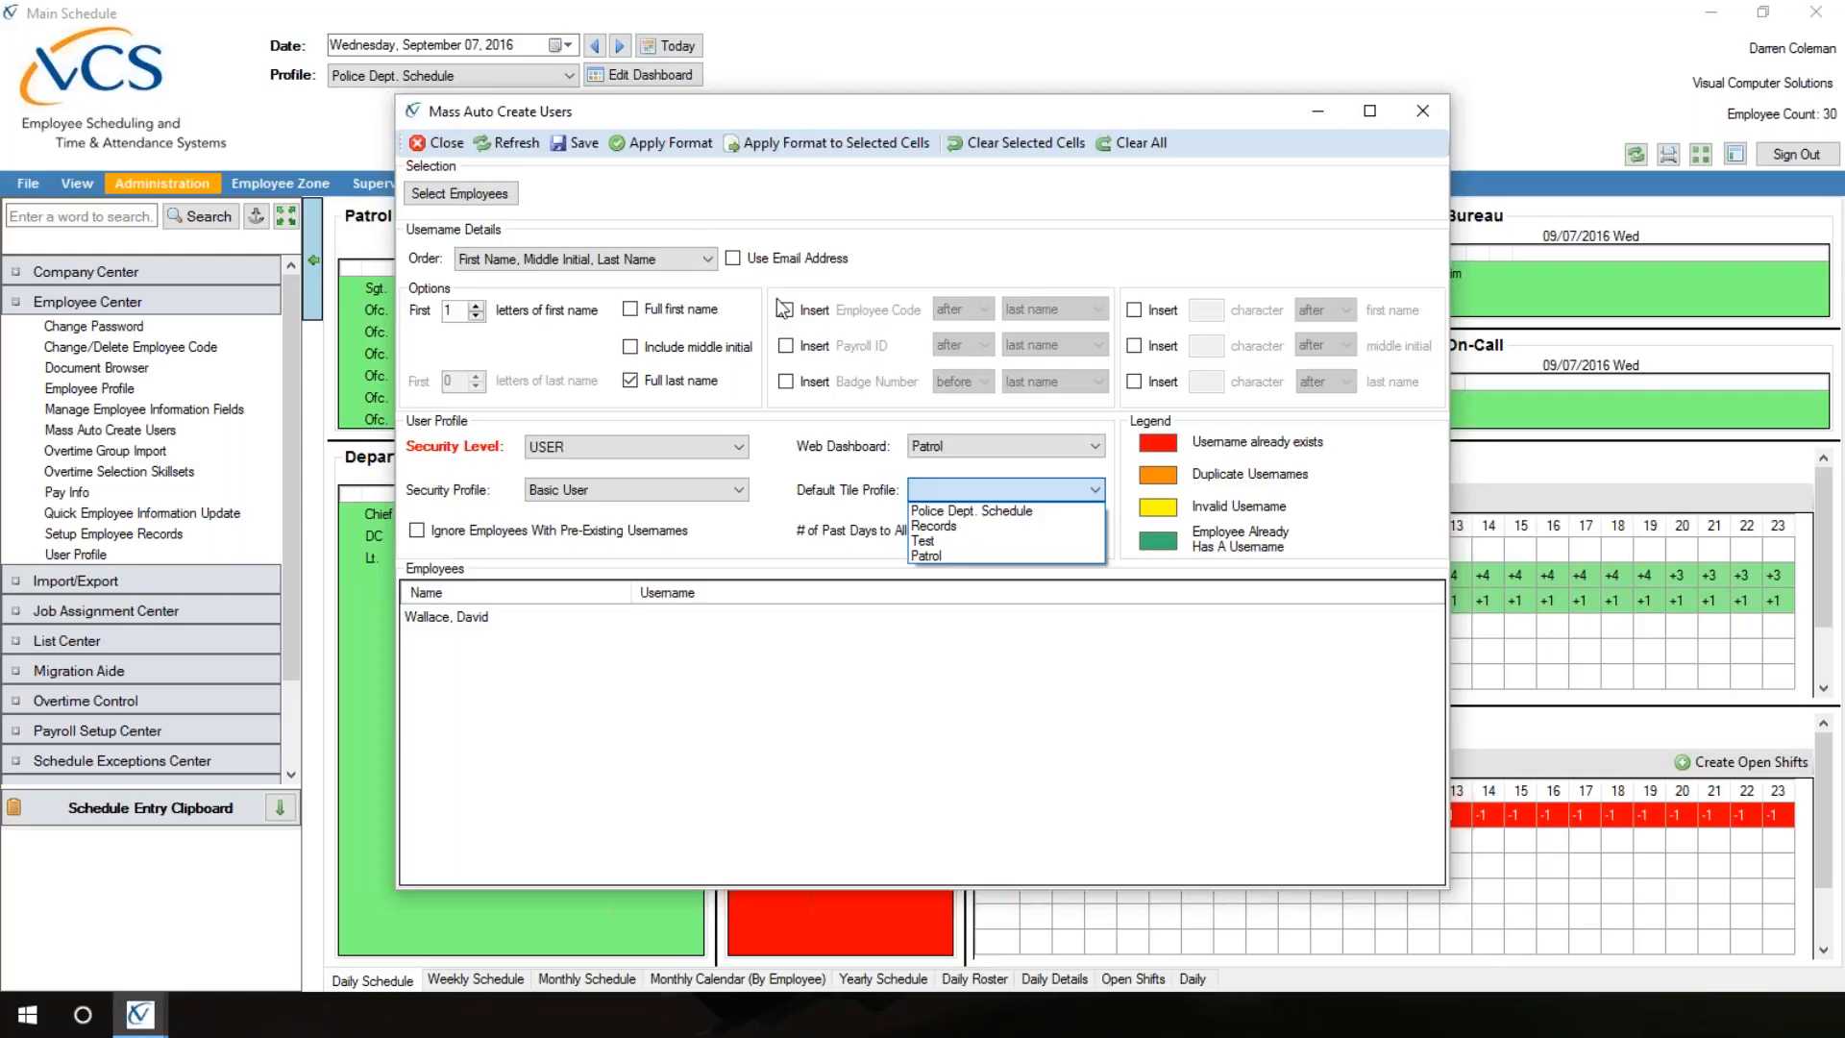
left_click(927, 556)
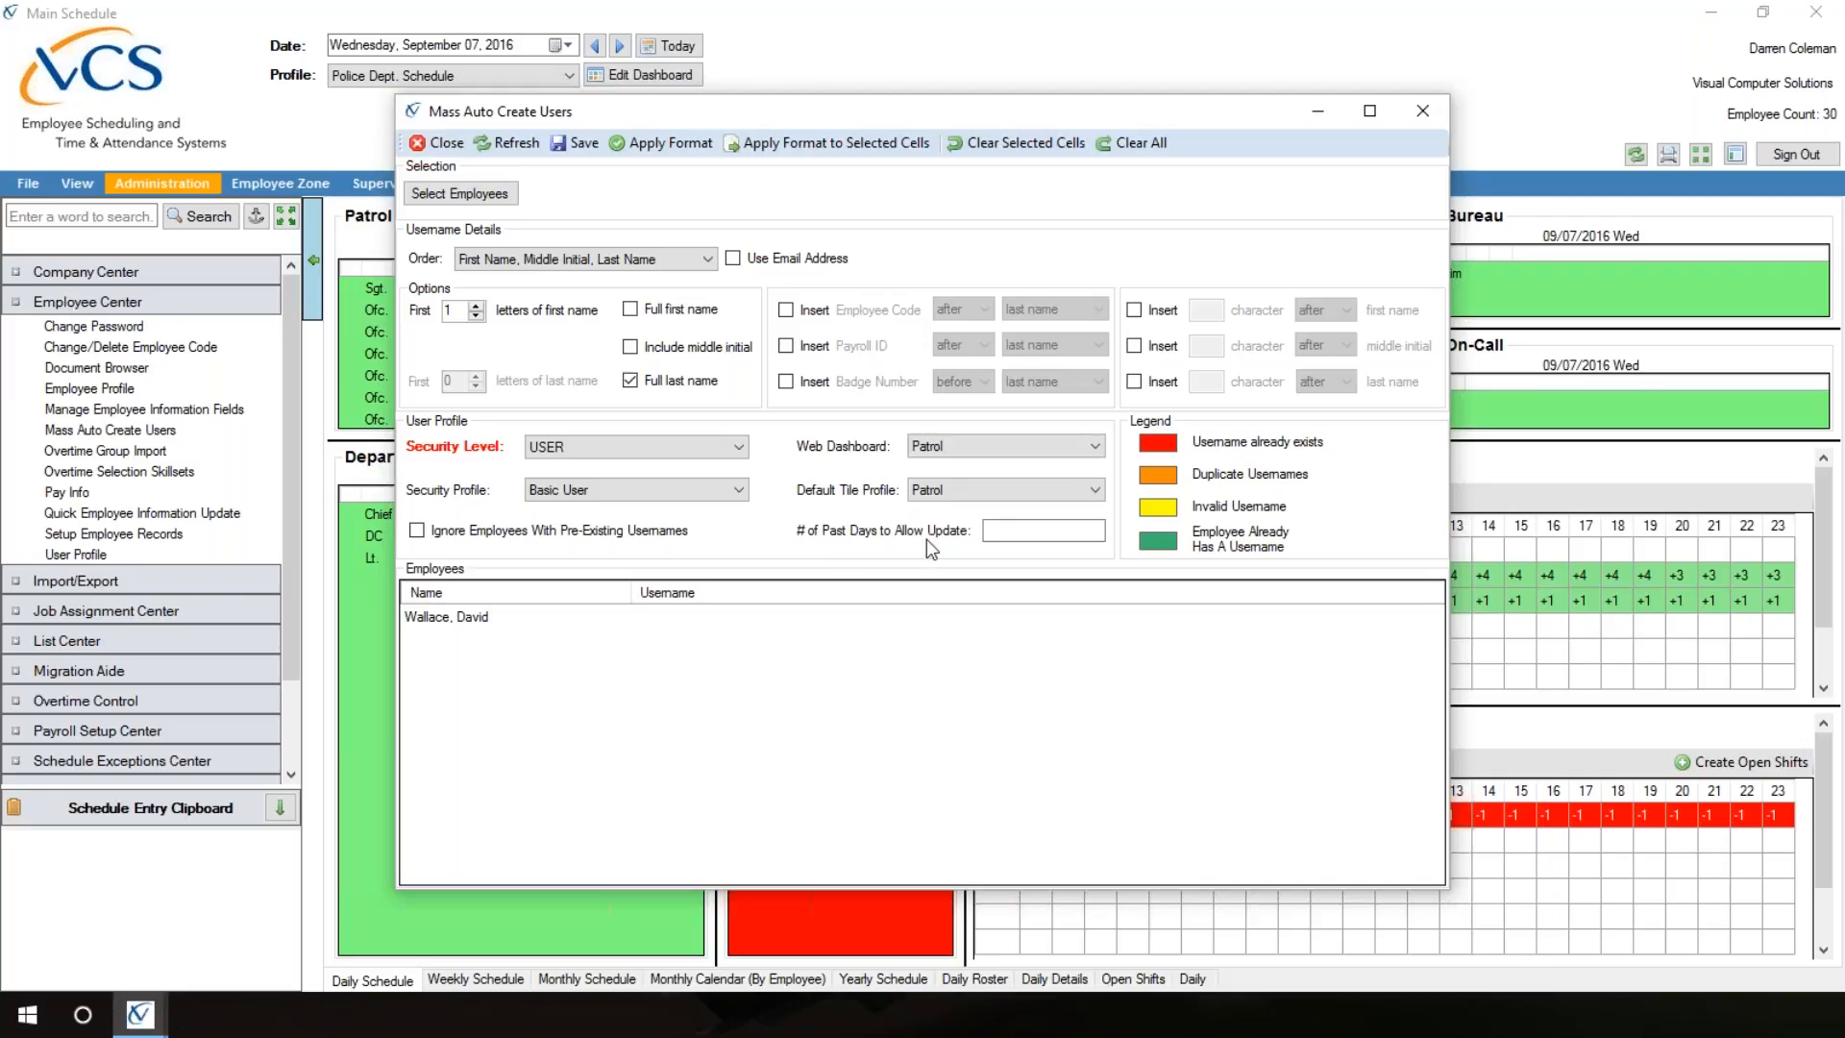
Step: Try 3 as the number of past days to allow update and check the corresponding setting of an existing user profile
left_click(1012, 528)
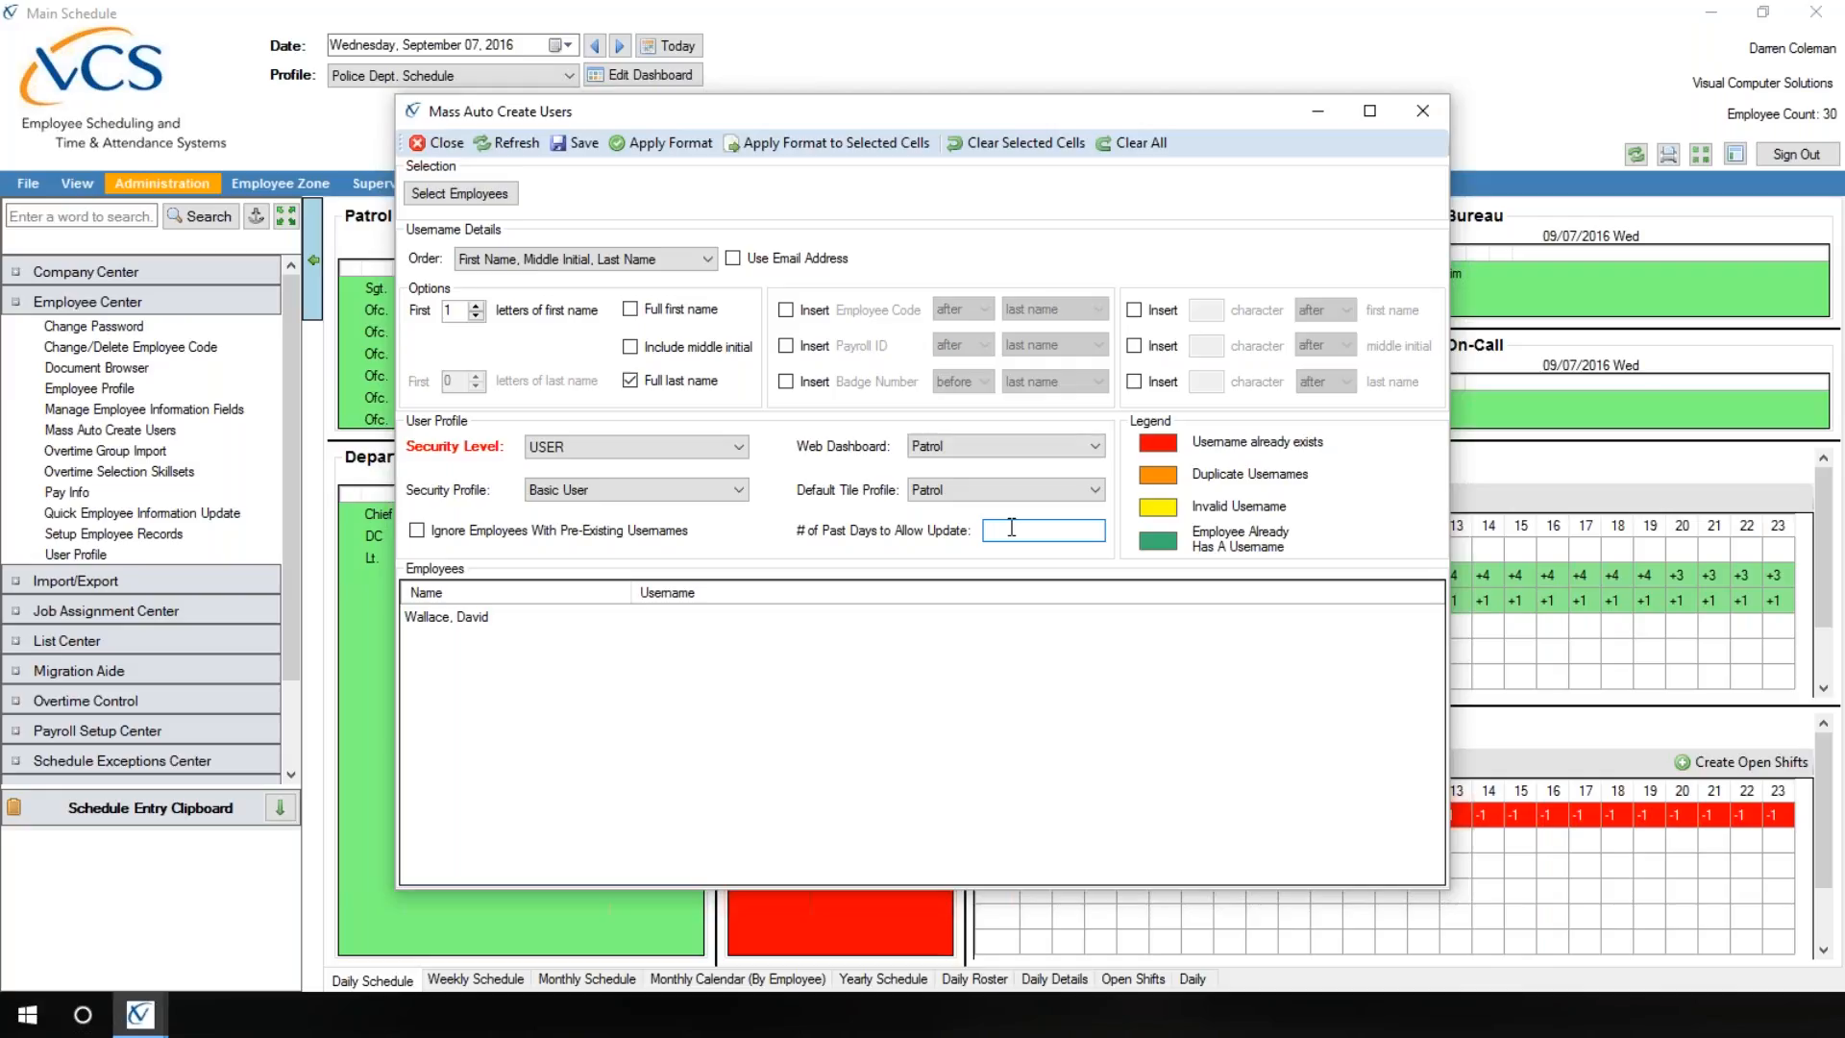
type("3")
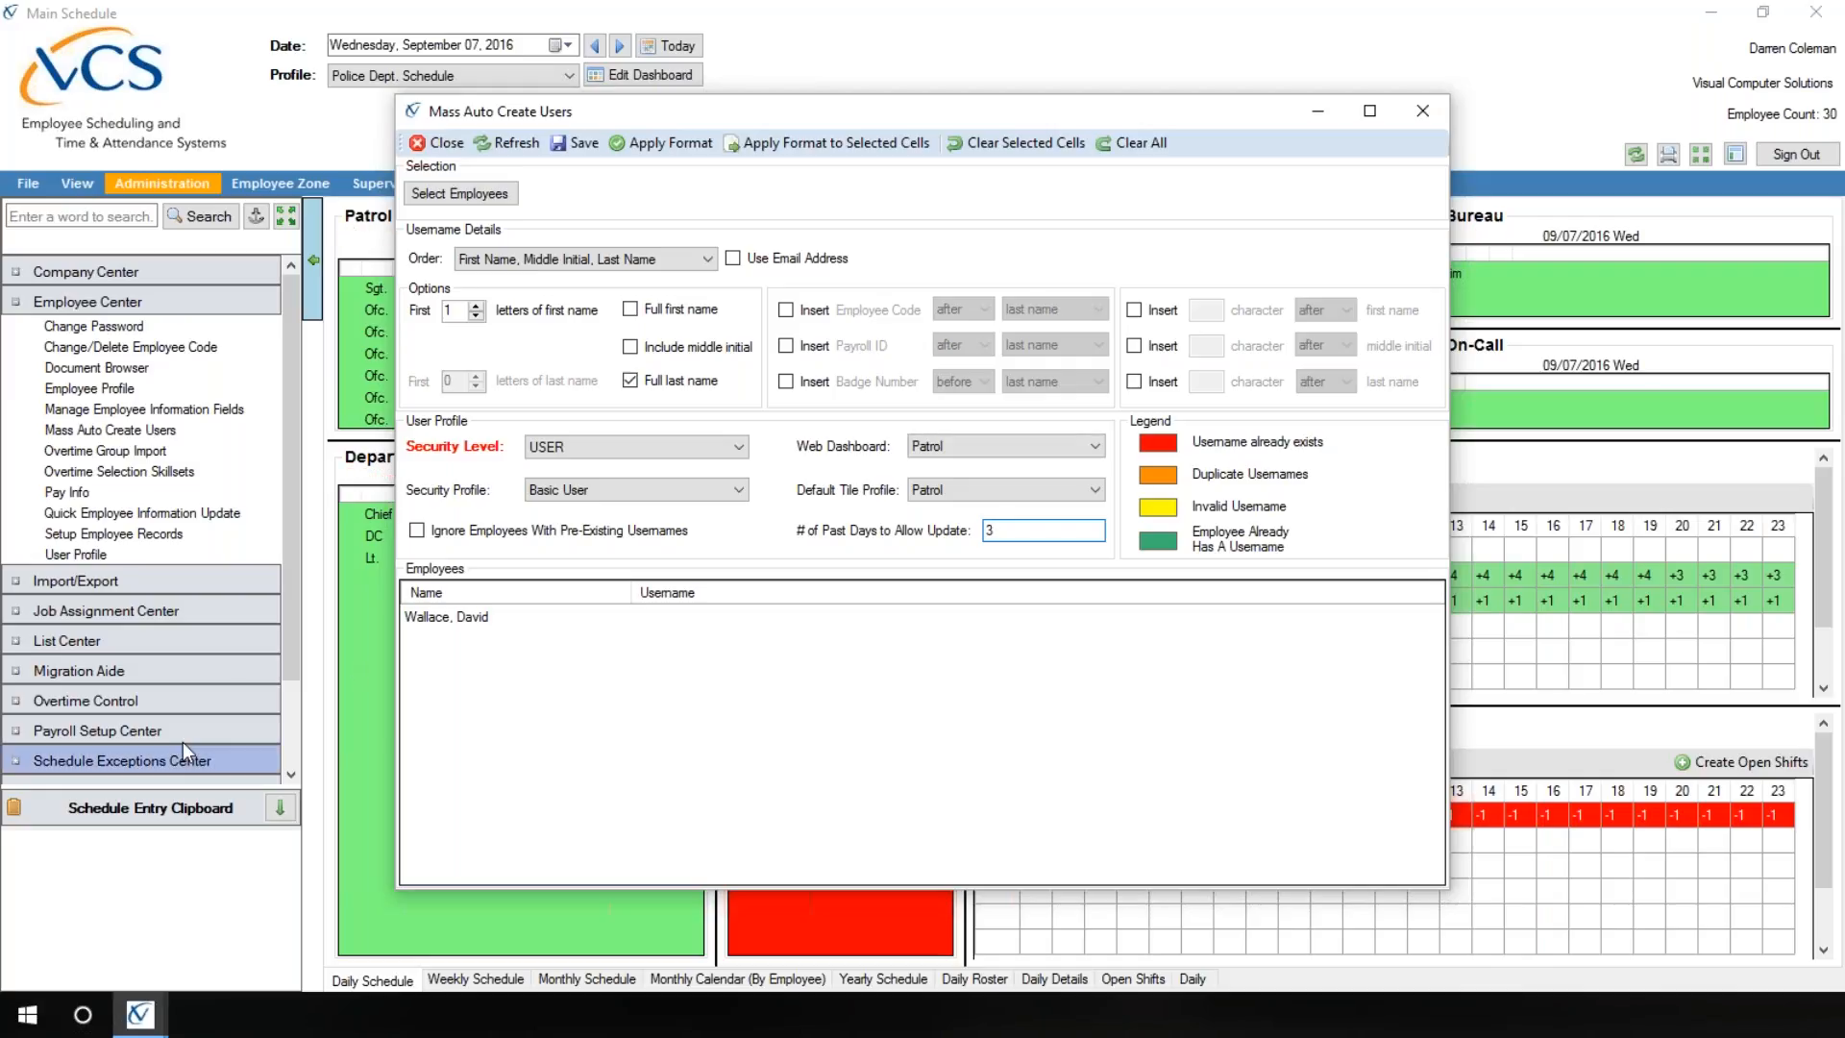
left_click(107, 552)
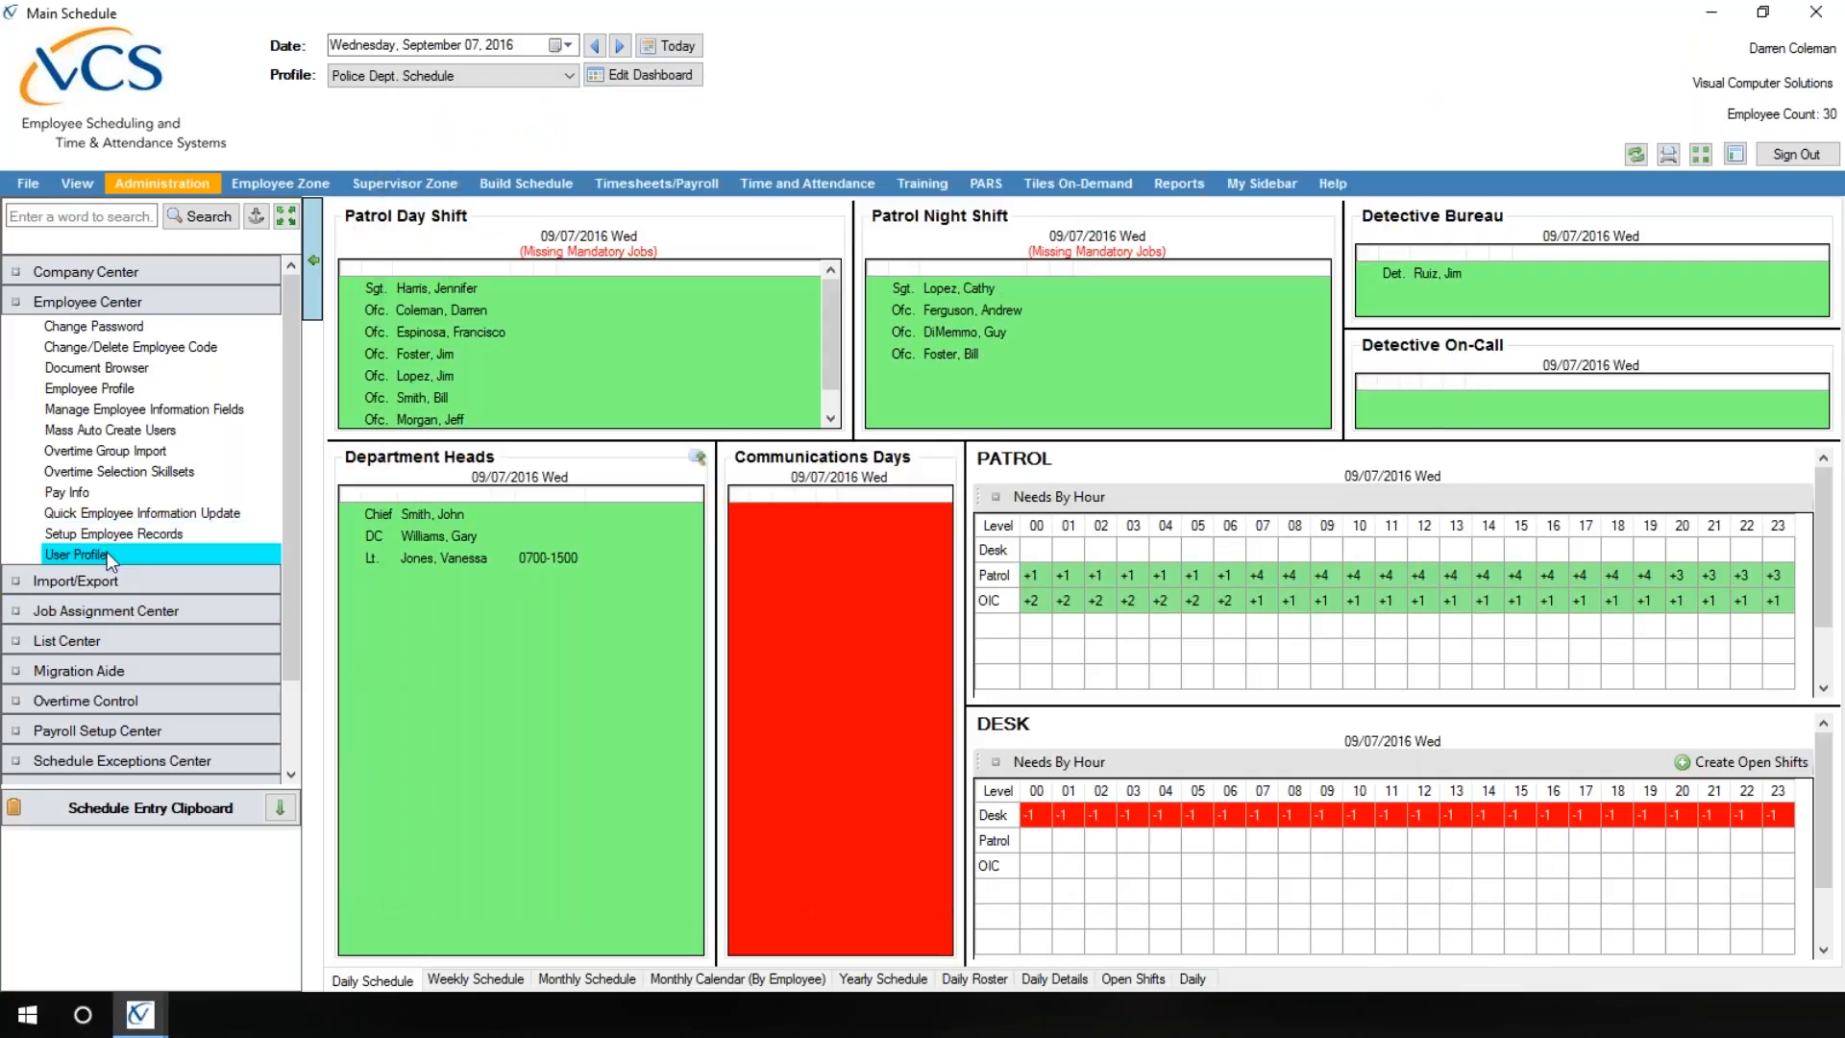
left_click(679, 534)
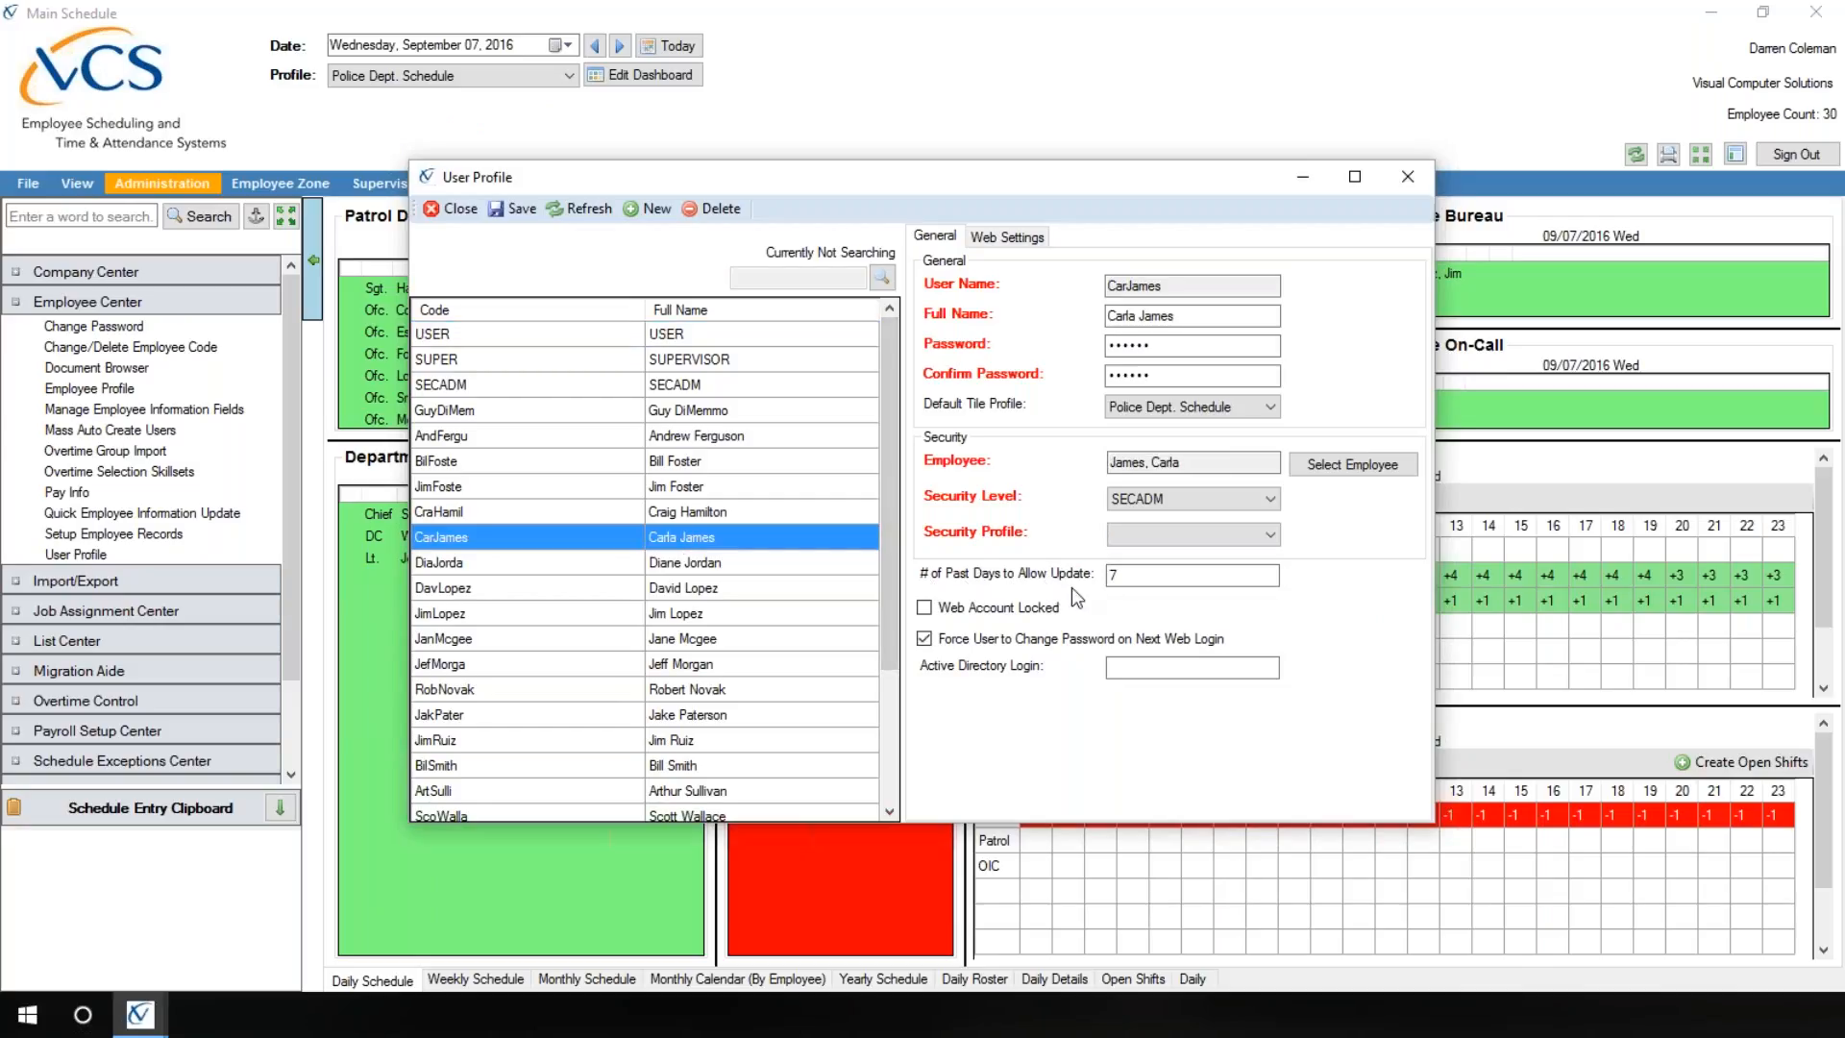
left_click(453, 211)
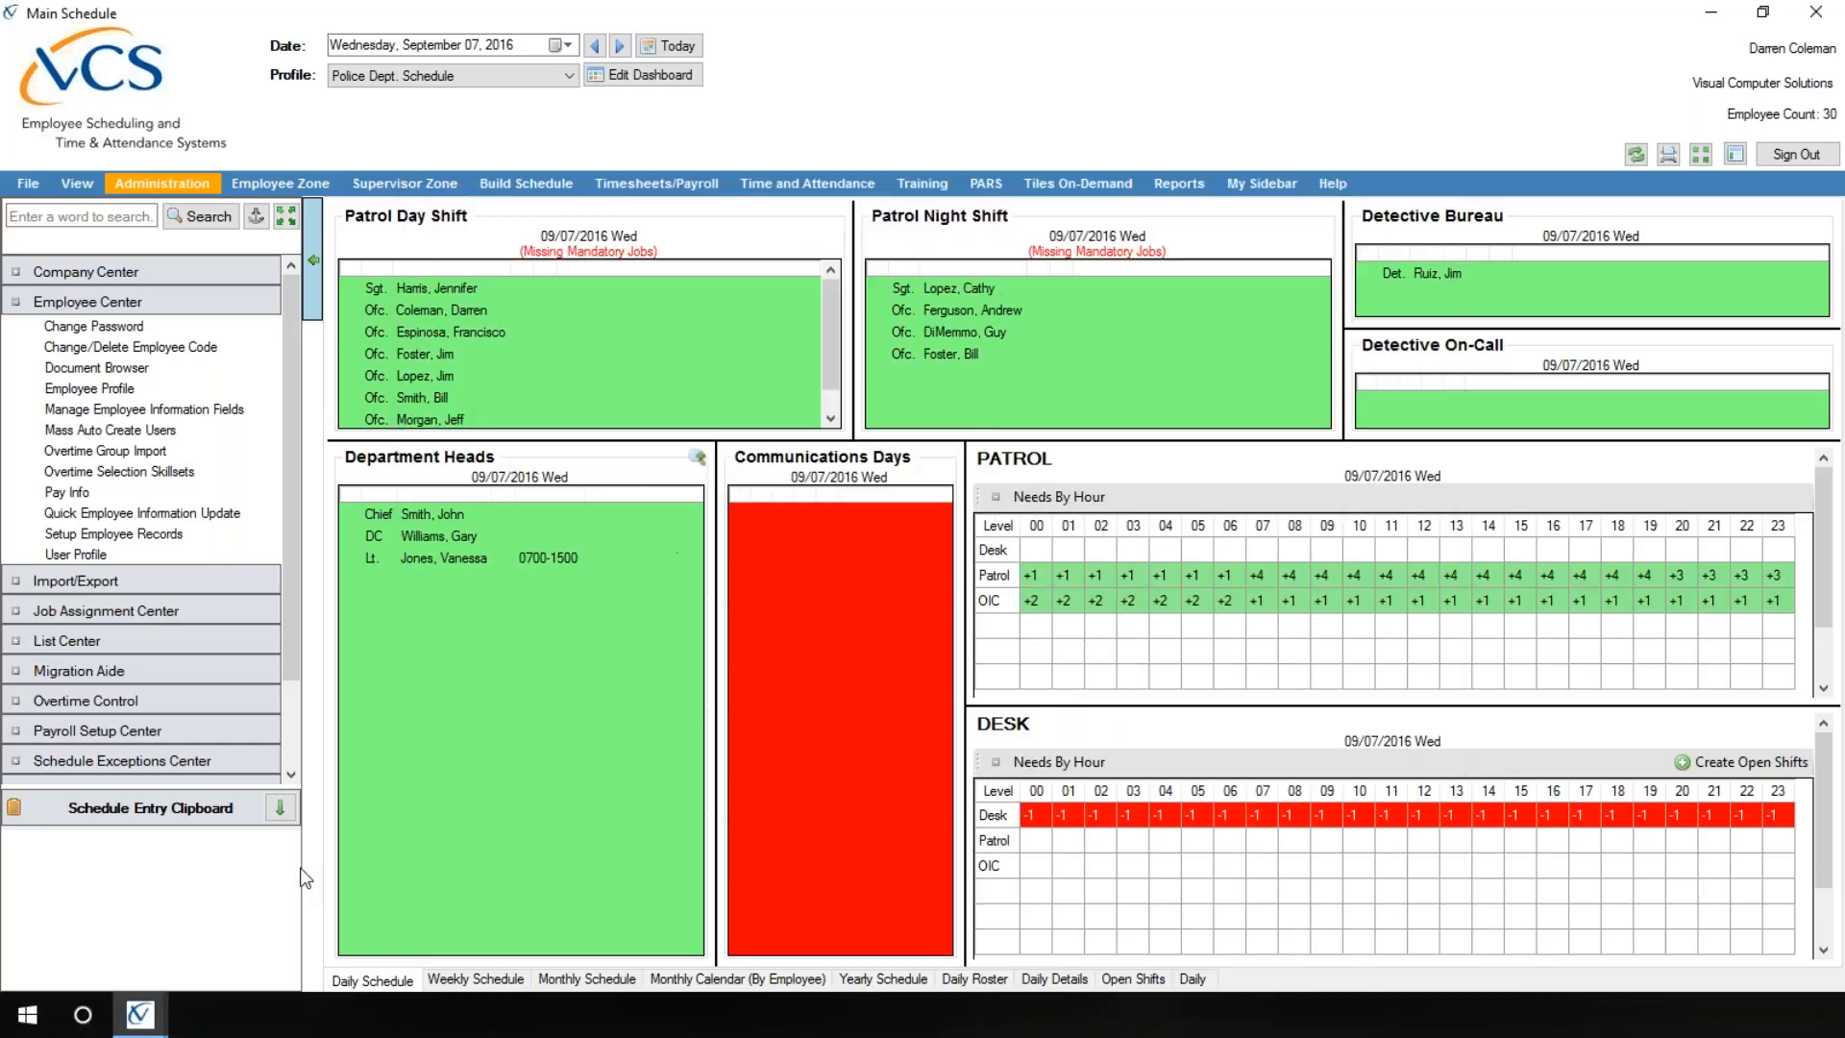
Step: Back in Mass Auto Create Users, set the number of past days to allow update to 7 and apply the username format
mouse_move(153, 1017)
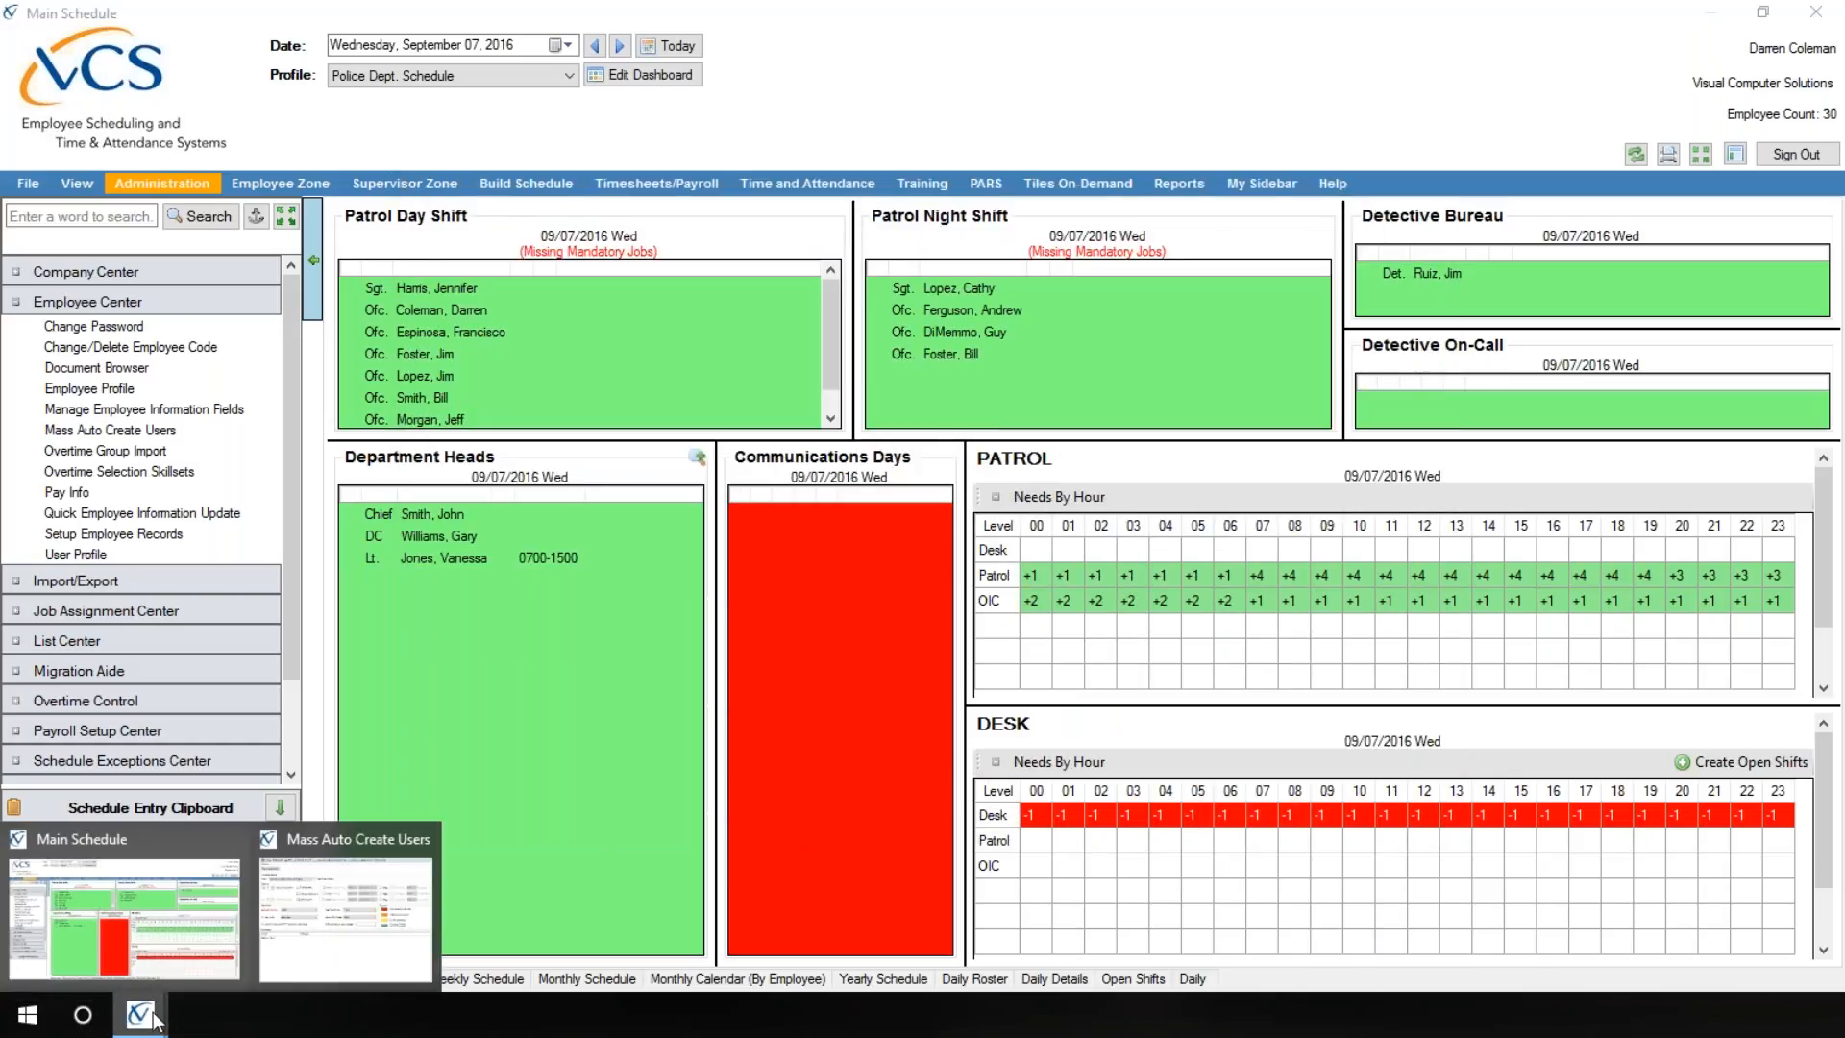
left_click(361, 956)
double_click(1019, 536)
type("7")
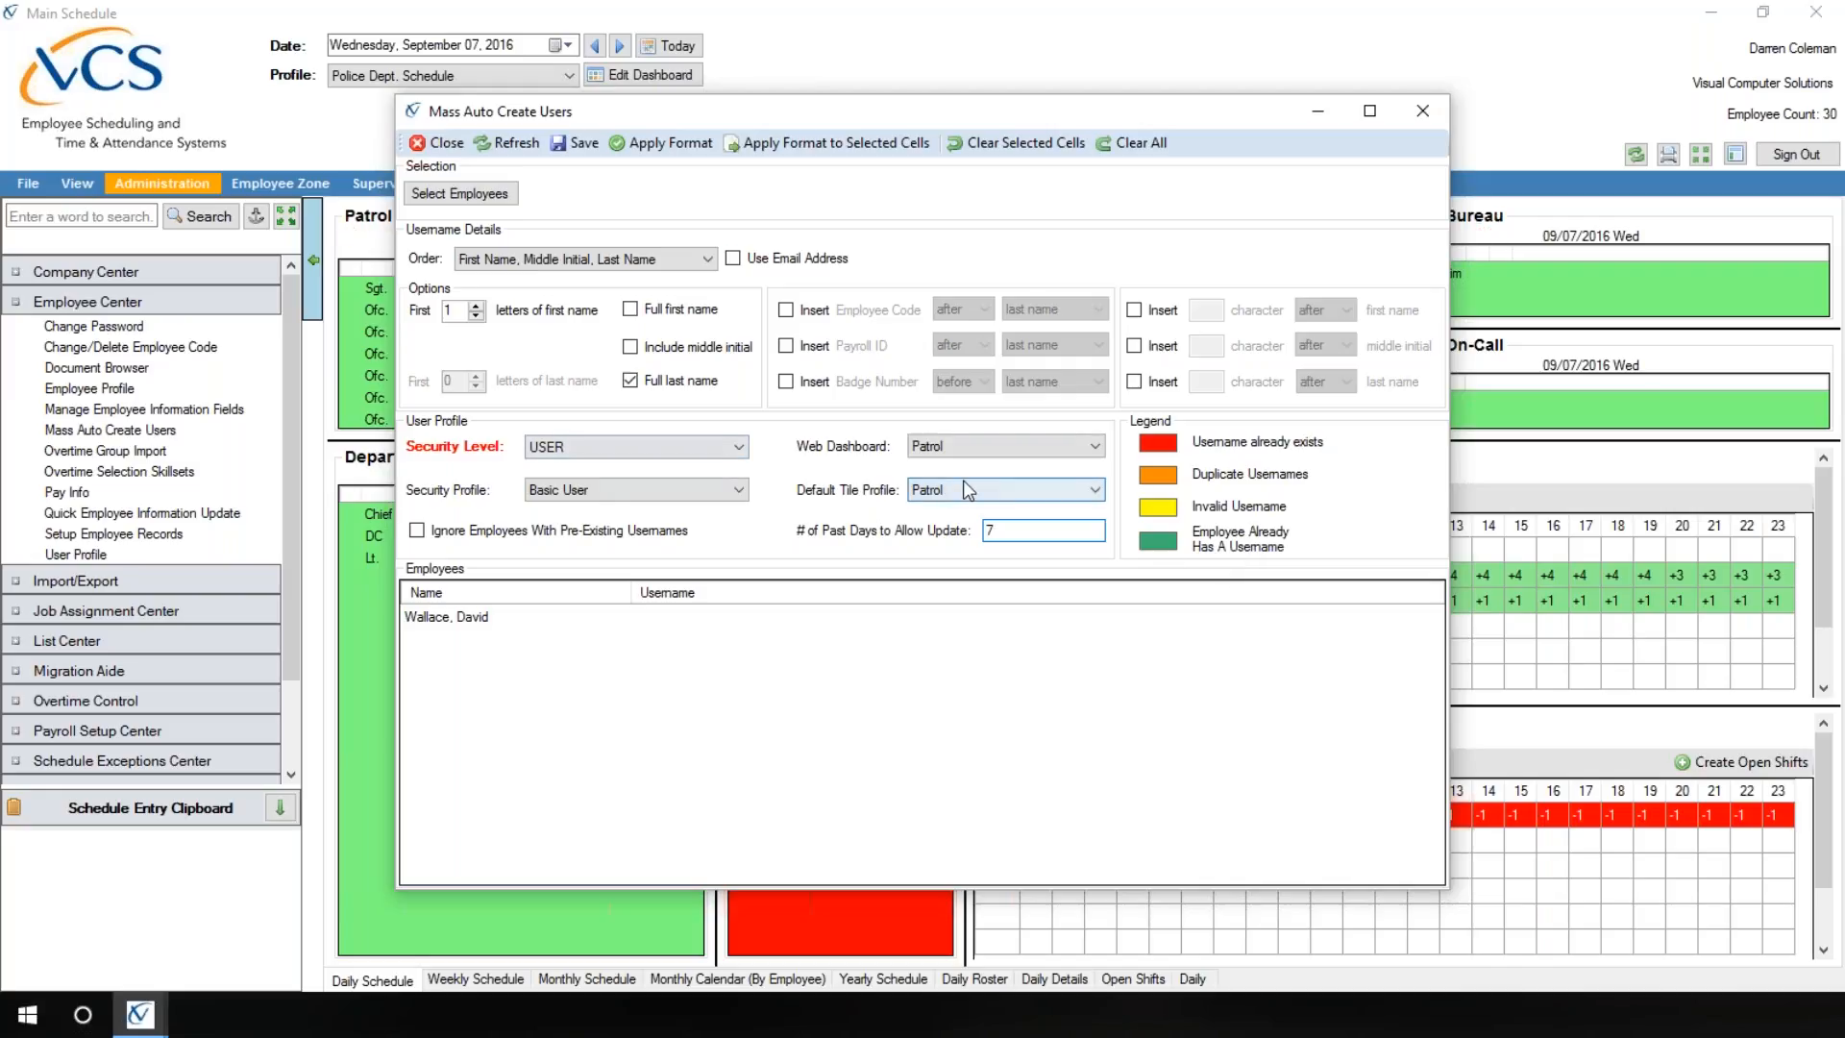
left_click(654, 151)
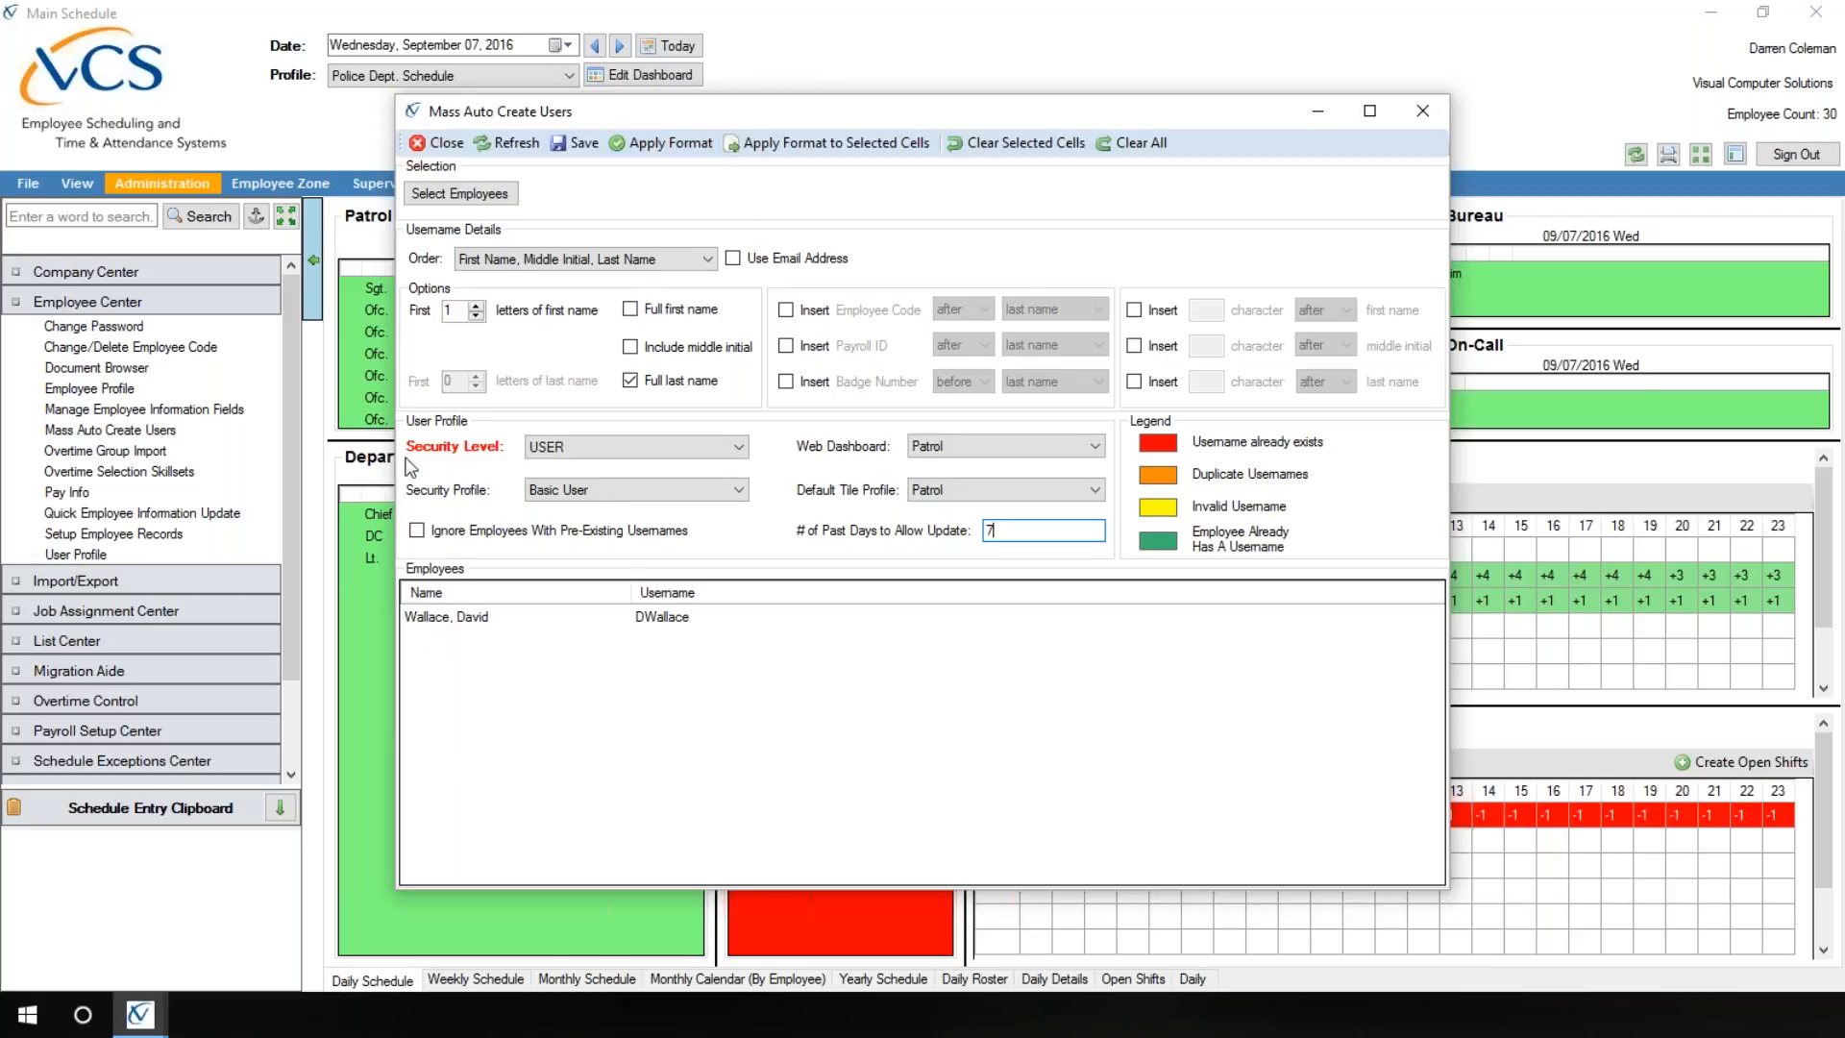
Step: Try appending 2 to the employee's generated username and remove it again
left_click(661, 625)
left_click(667, 623)
left_click(647, 618)
left_click(697, 620)
type("2")
key("BackSpace")
key("BackSpace")
Step: Save the new user profile, acknowledge the message, and close Mass Auto Create Users
left_click(584, 144)
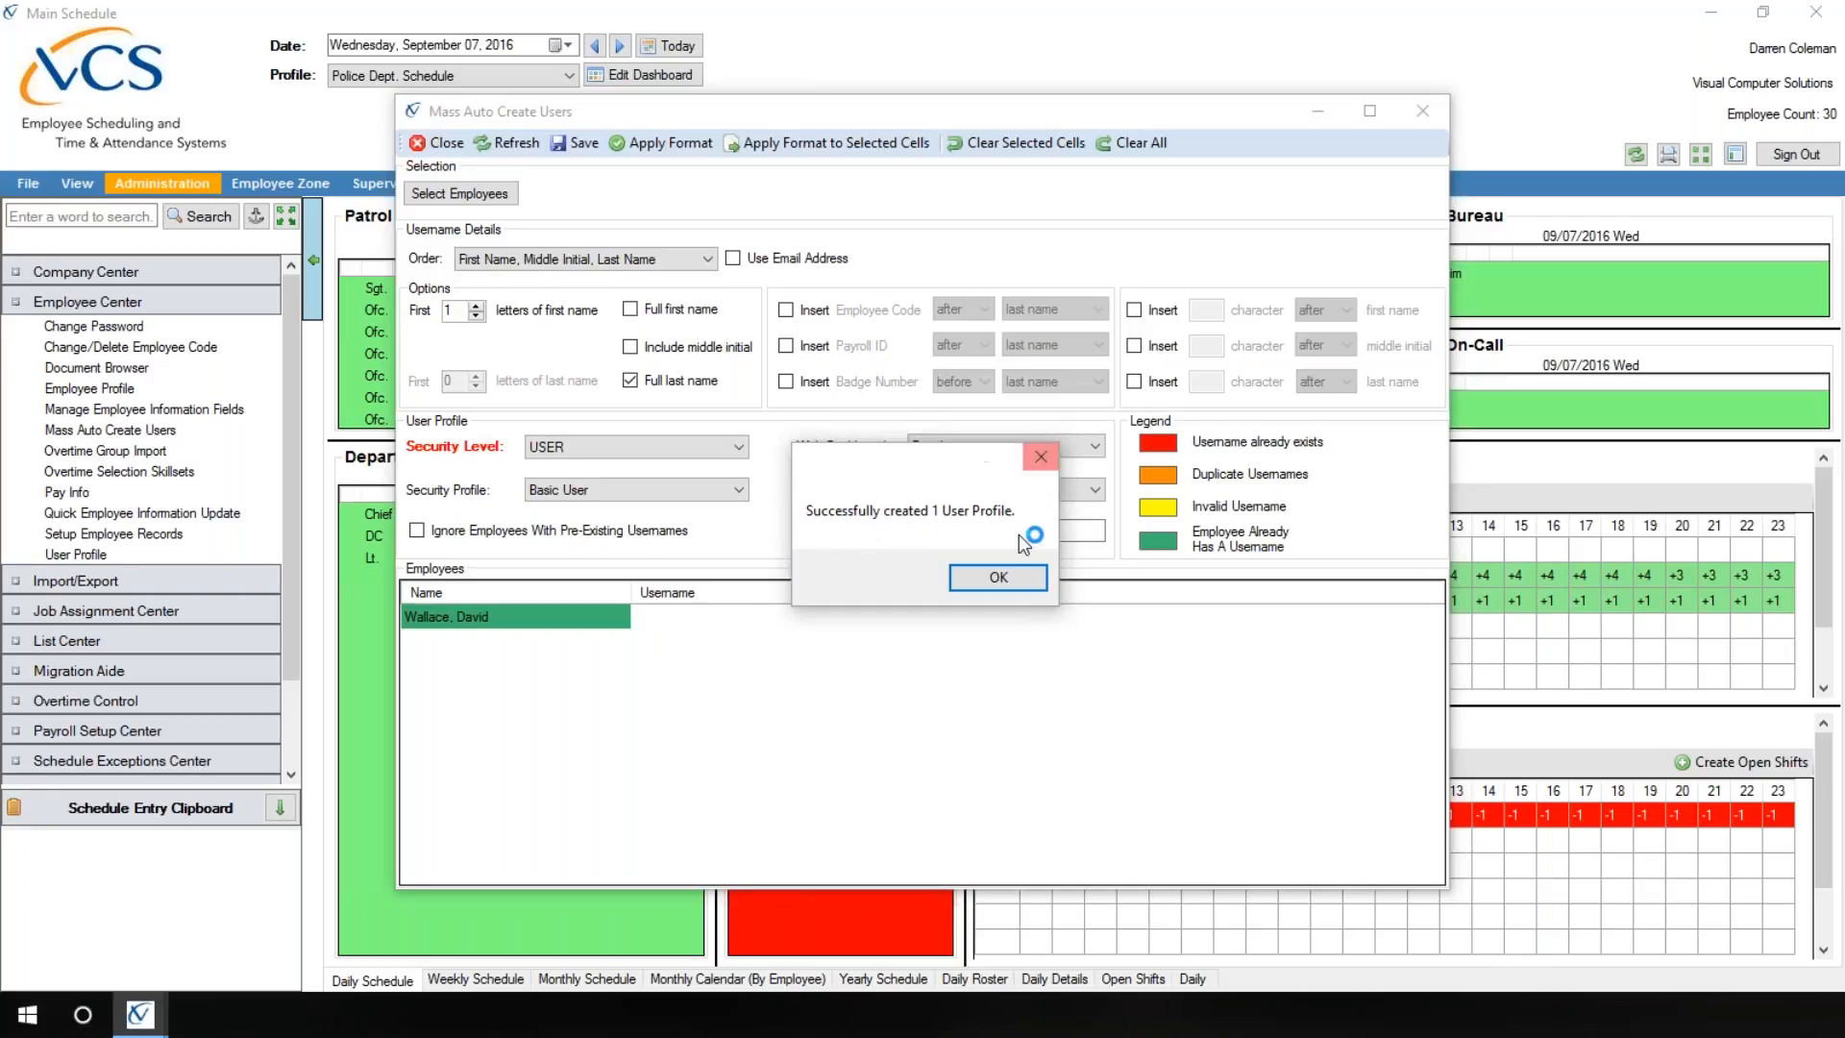
left_click(1007, 582)
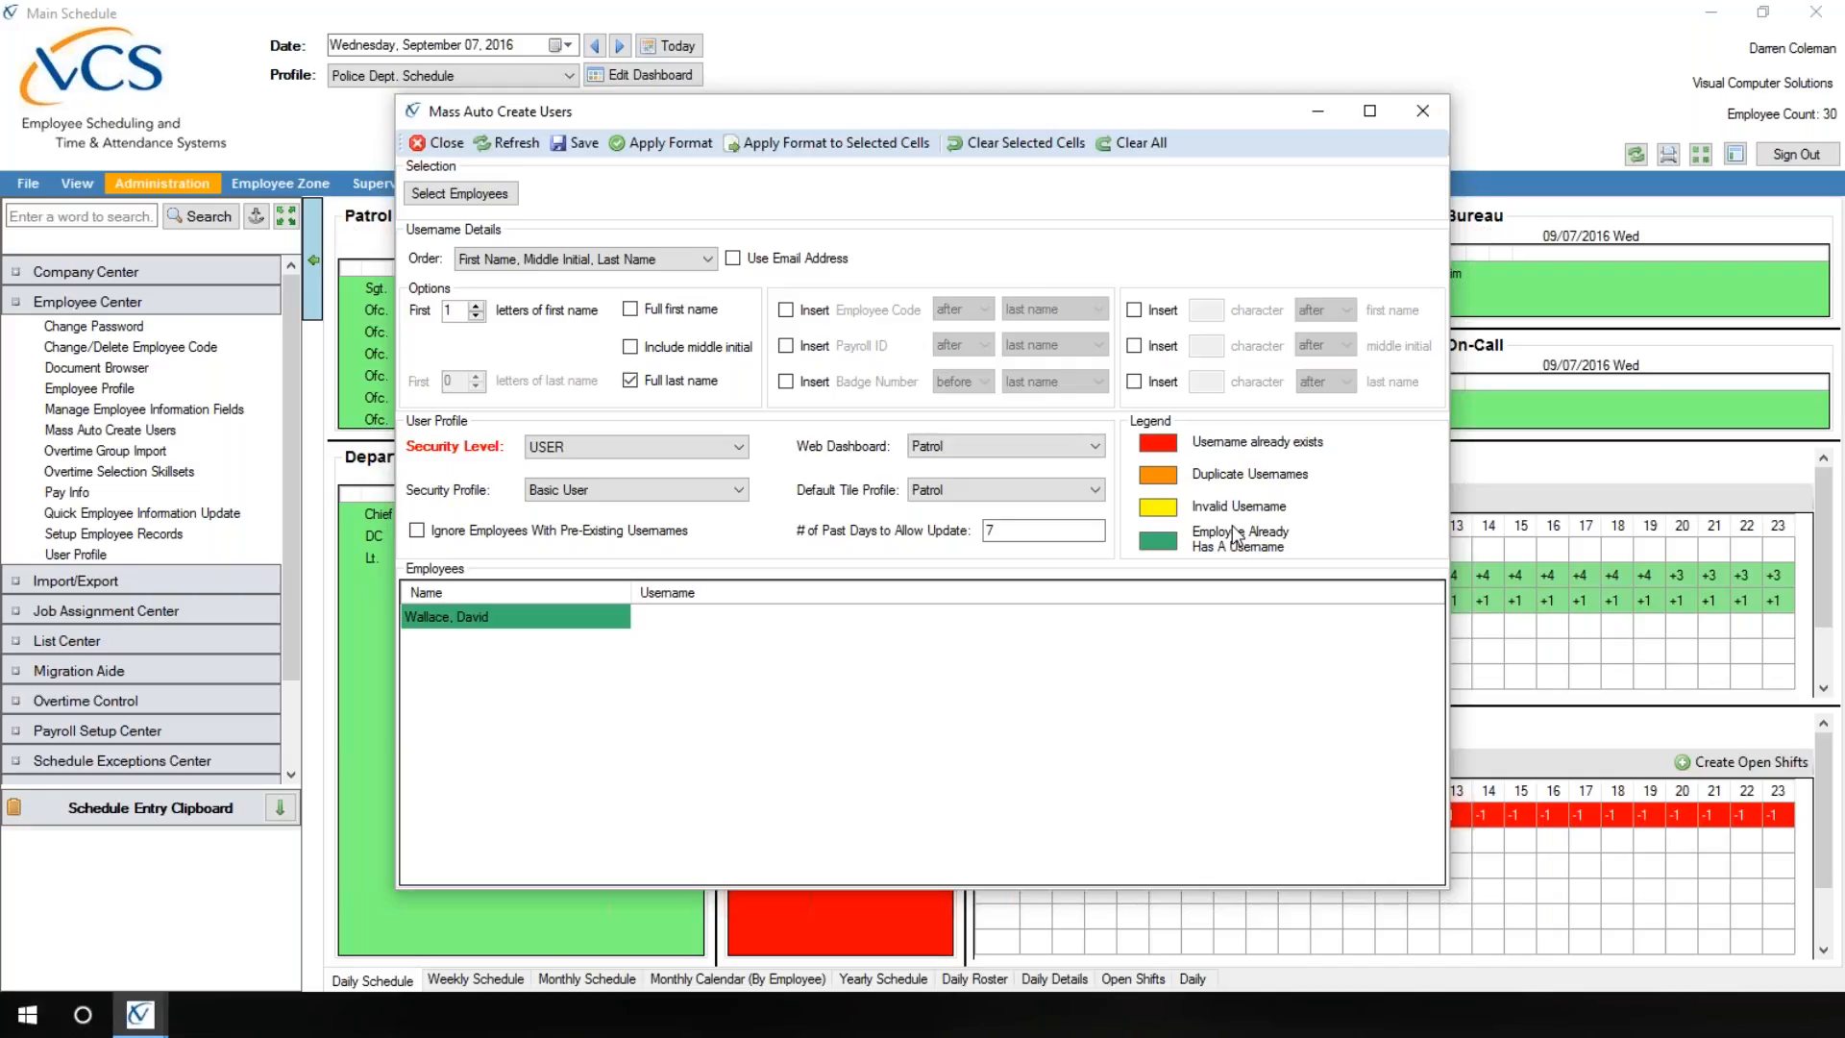
double_click(690, 621)
left_click(442, 144)
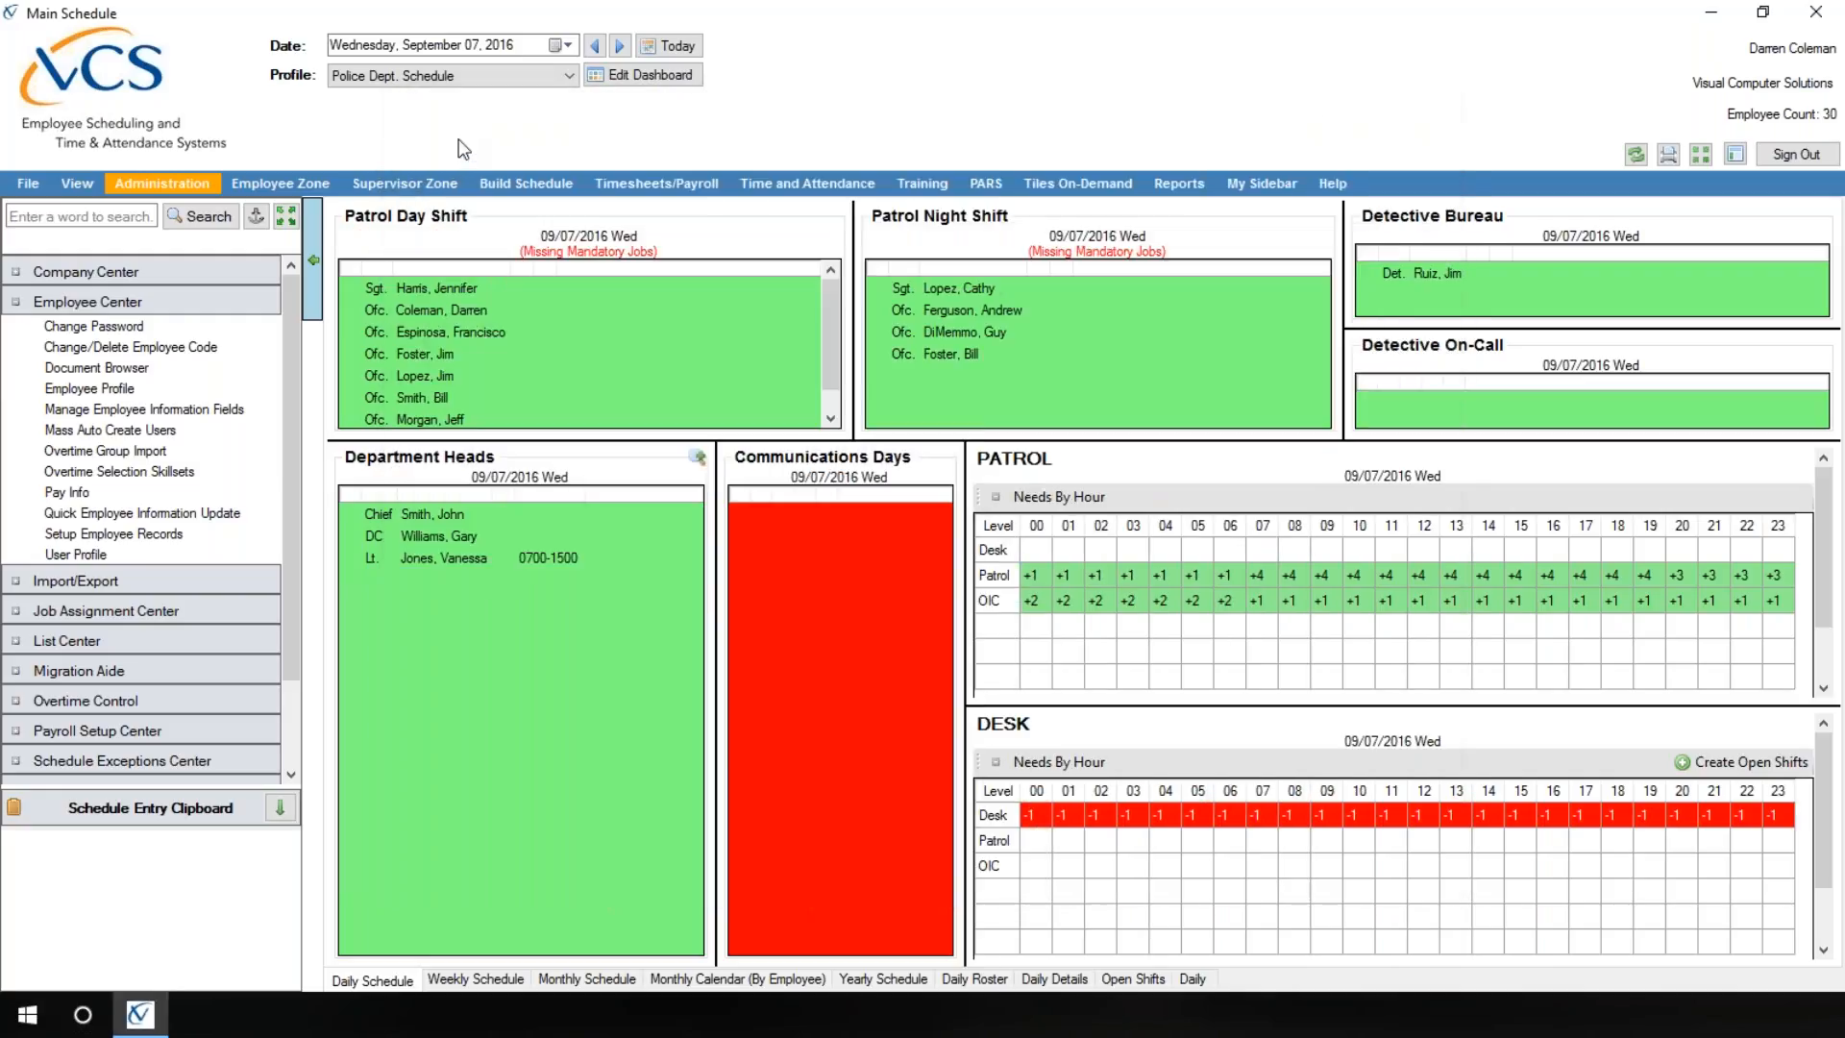
Step: Open Add Employees to Existing Rotations from the schedule-building tools
left_click(496, 185)
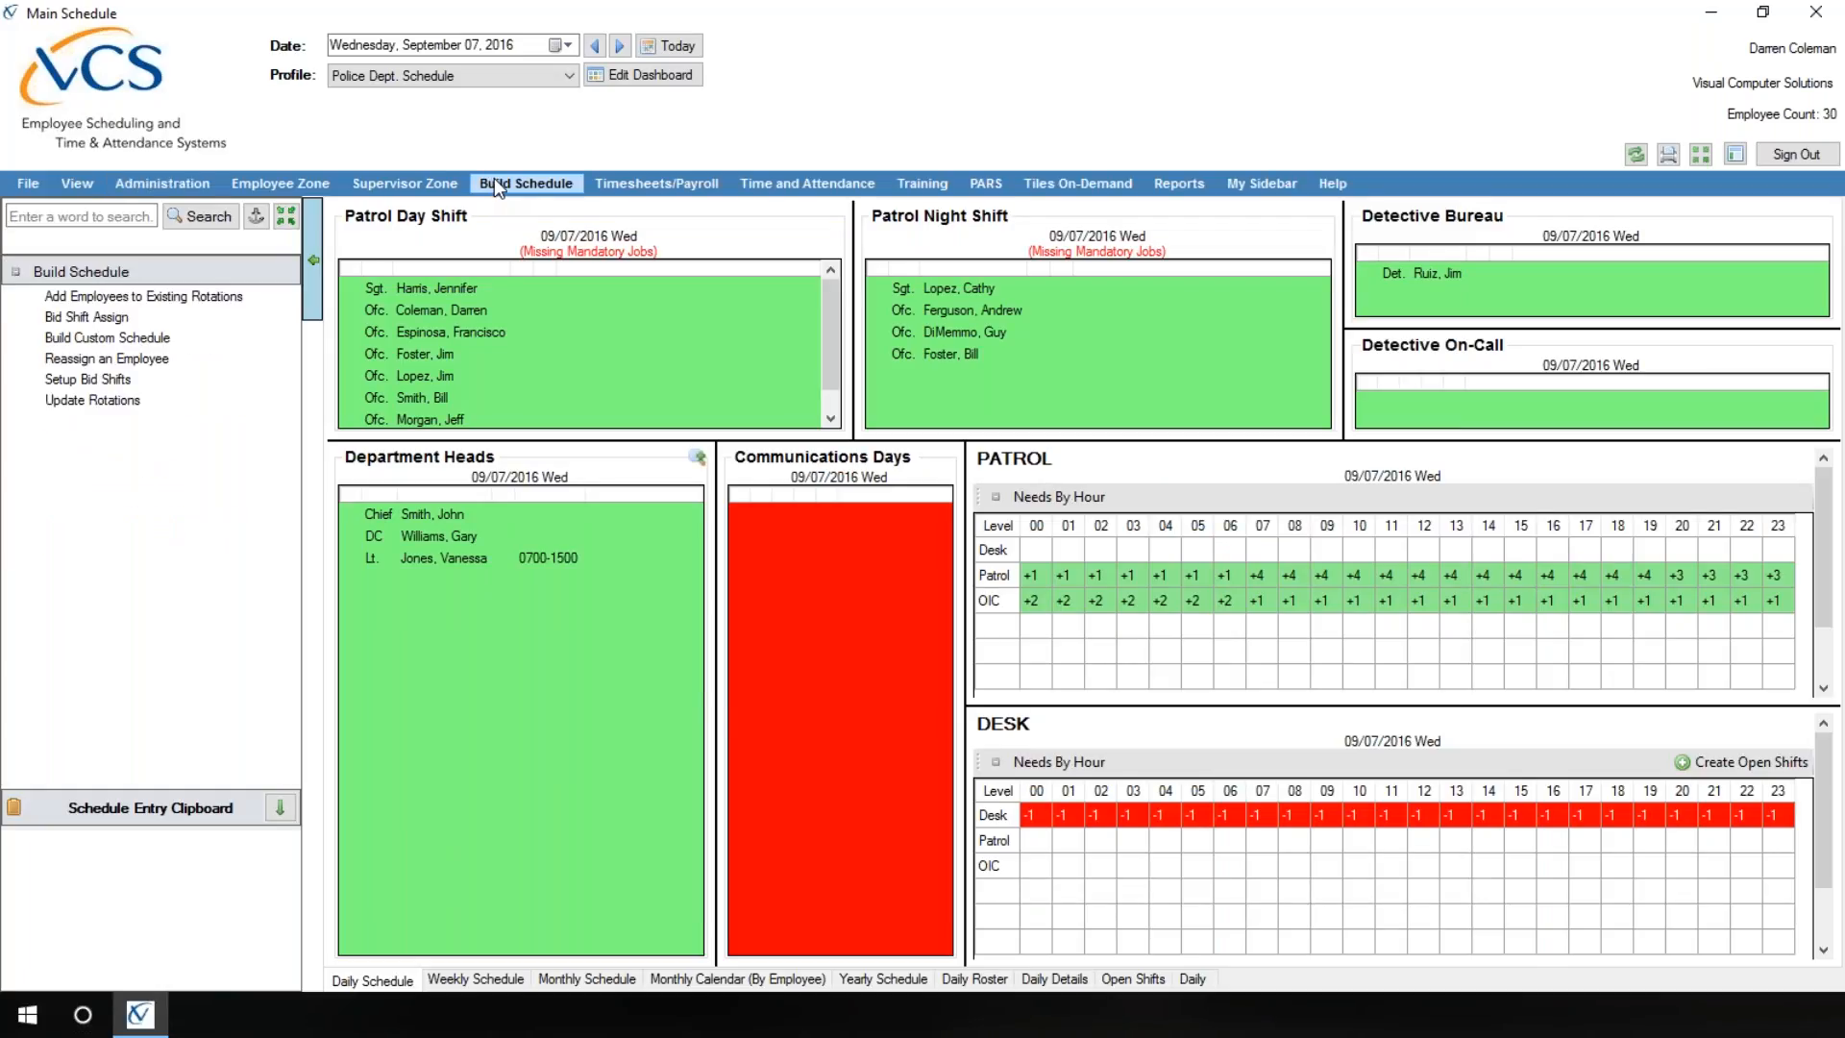
left_click(86, 296)
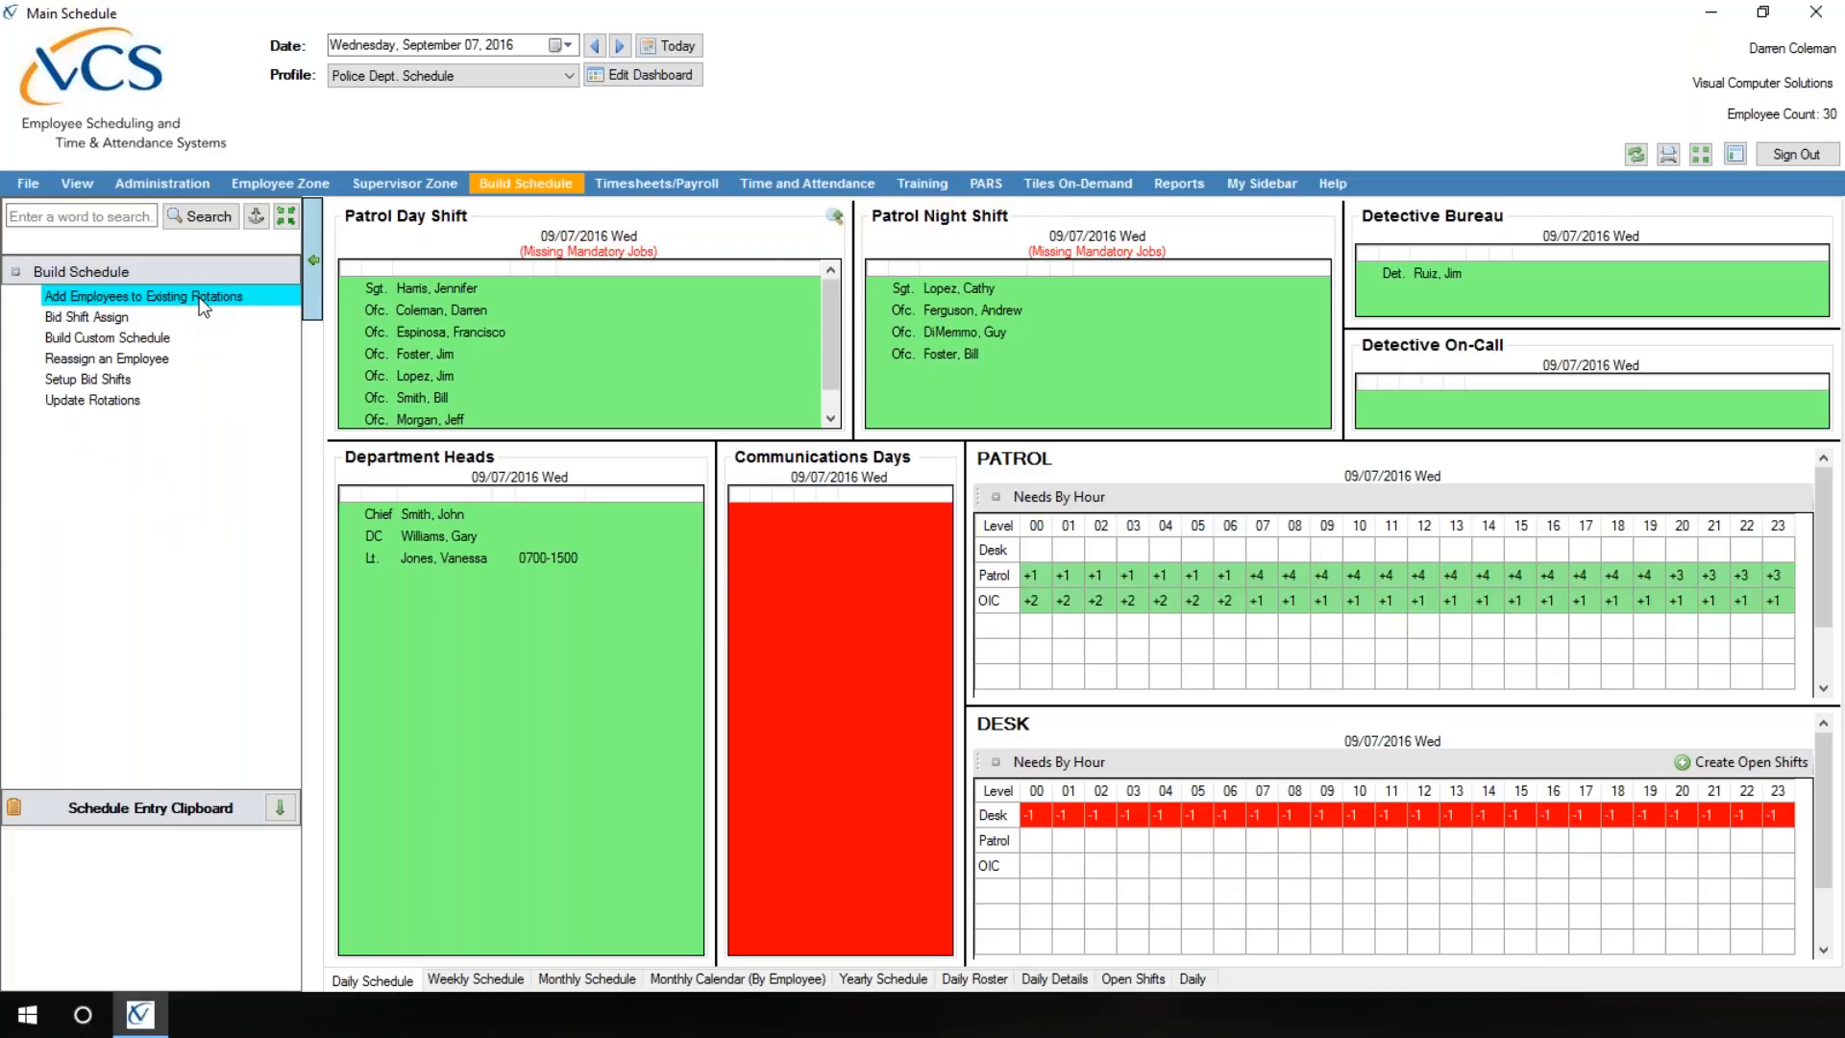
double_click(231, 296)
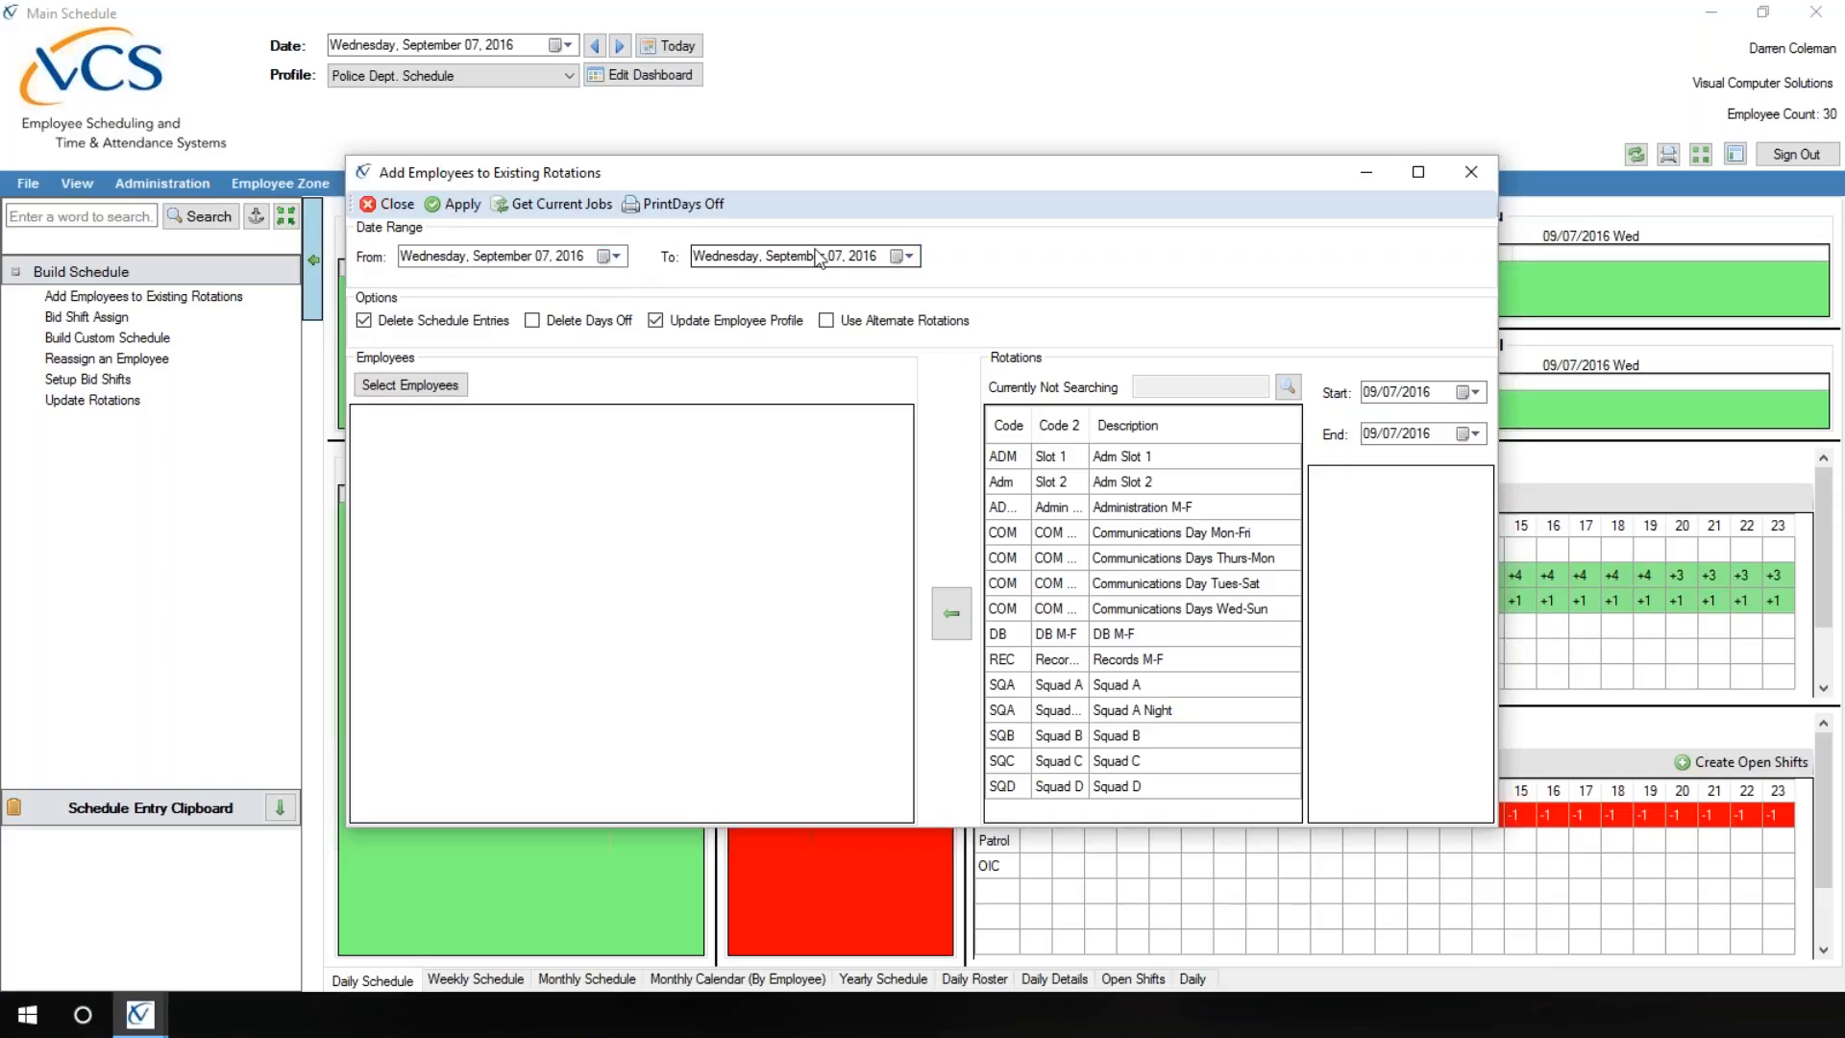
Step: Set the end of the rotation date range to October 7, 2016
left_click(909, 256)
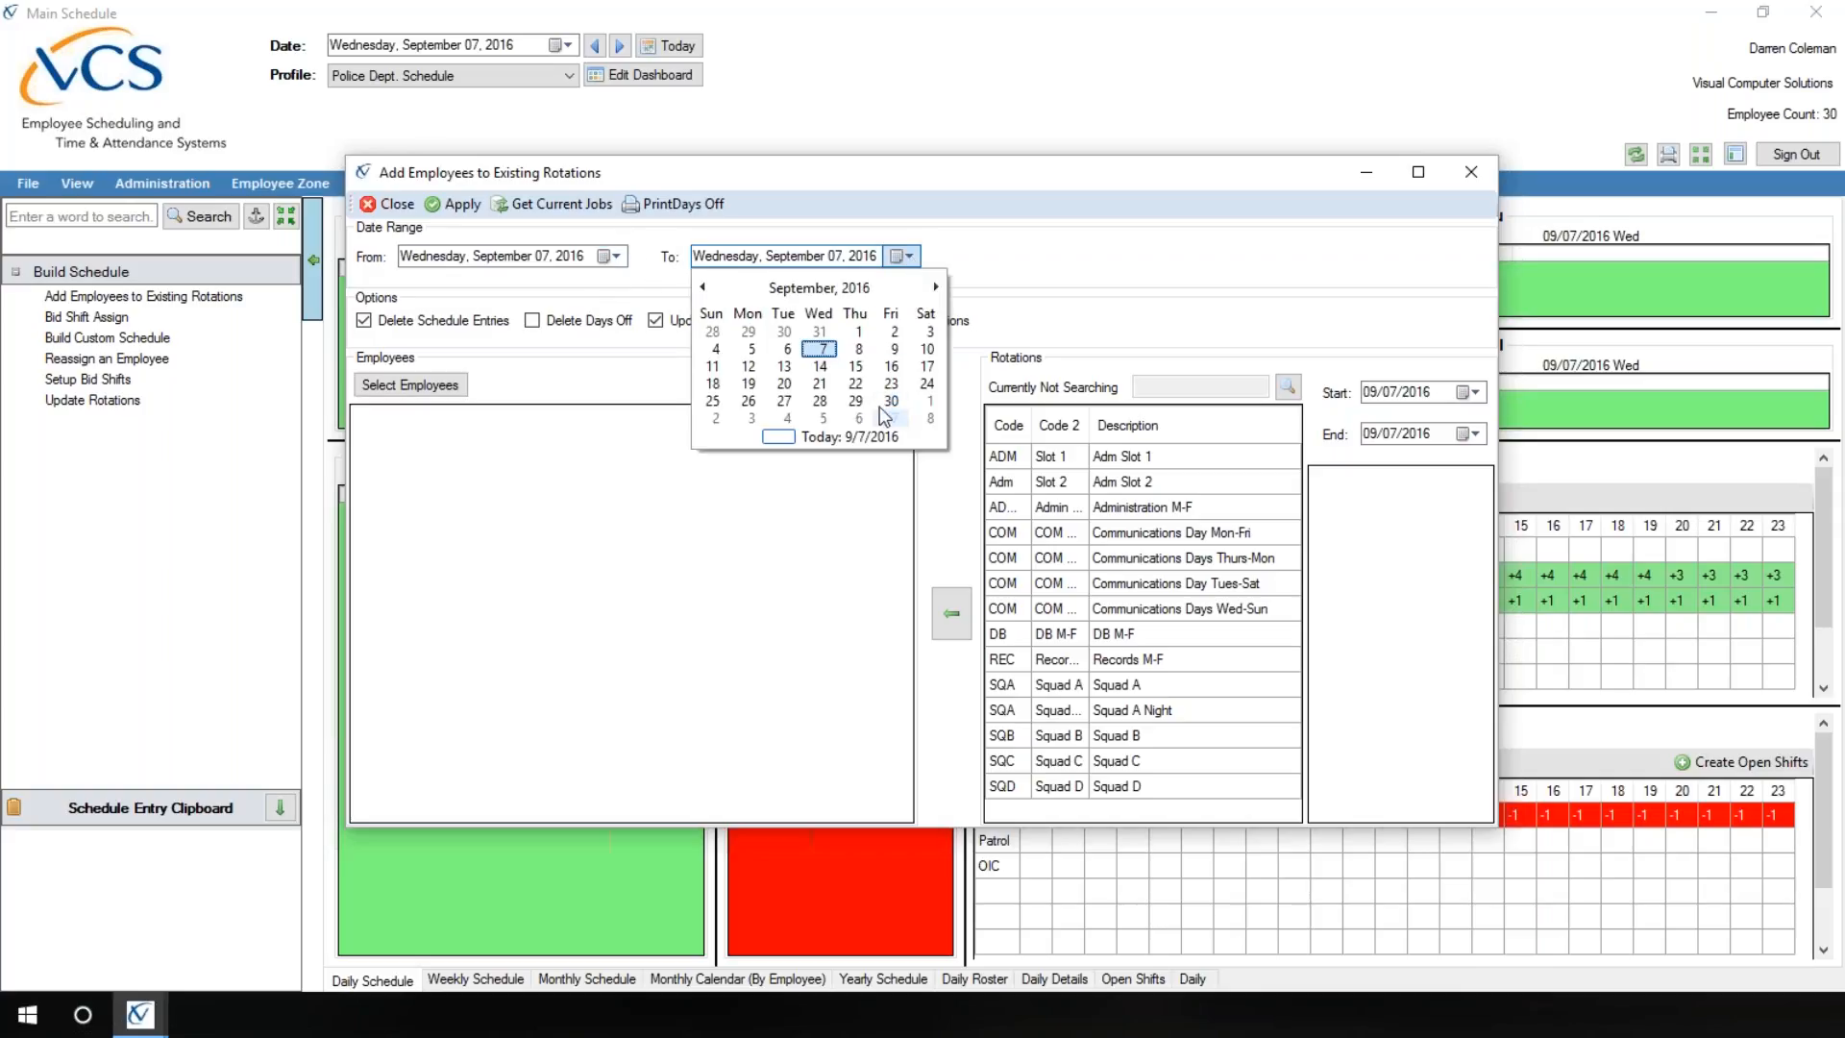
left_click(970, 243)
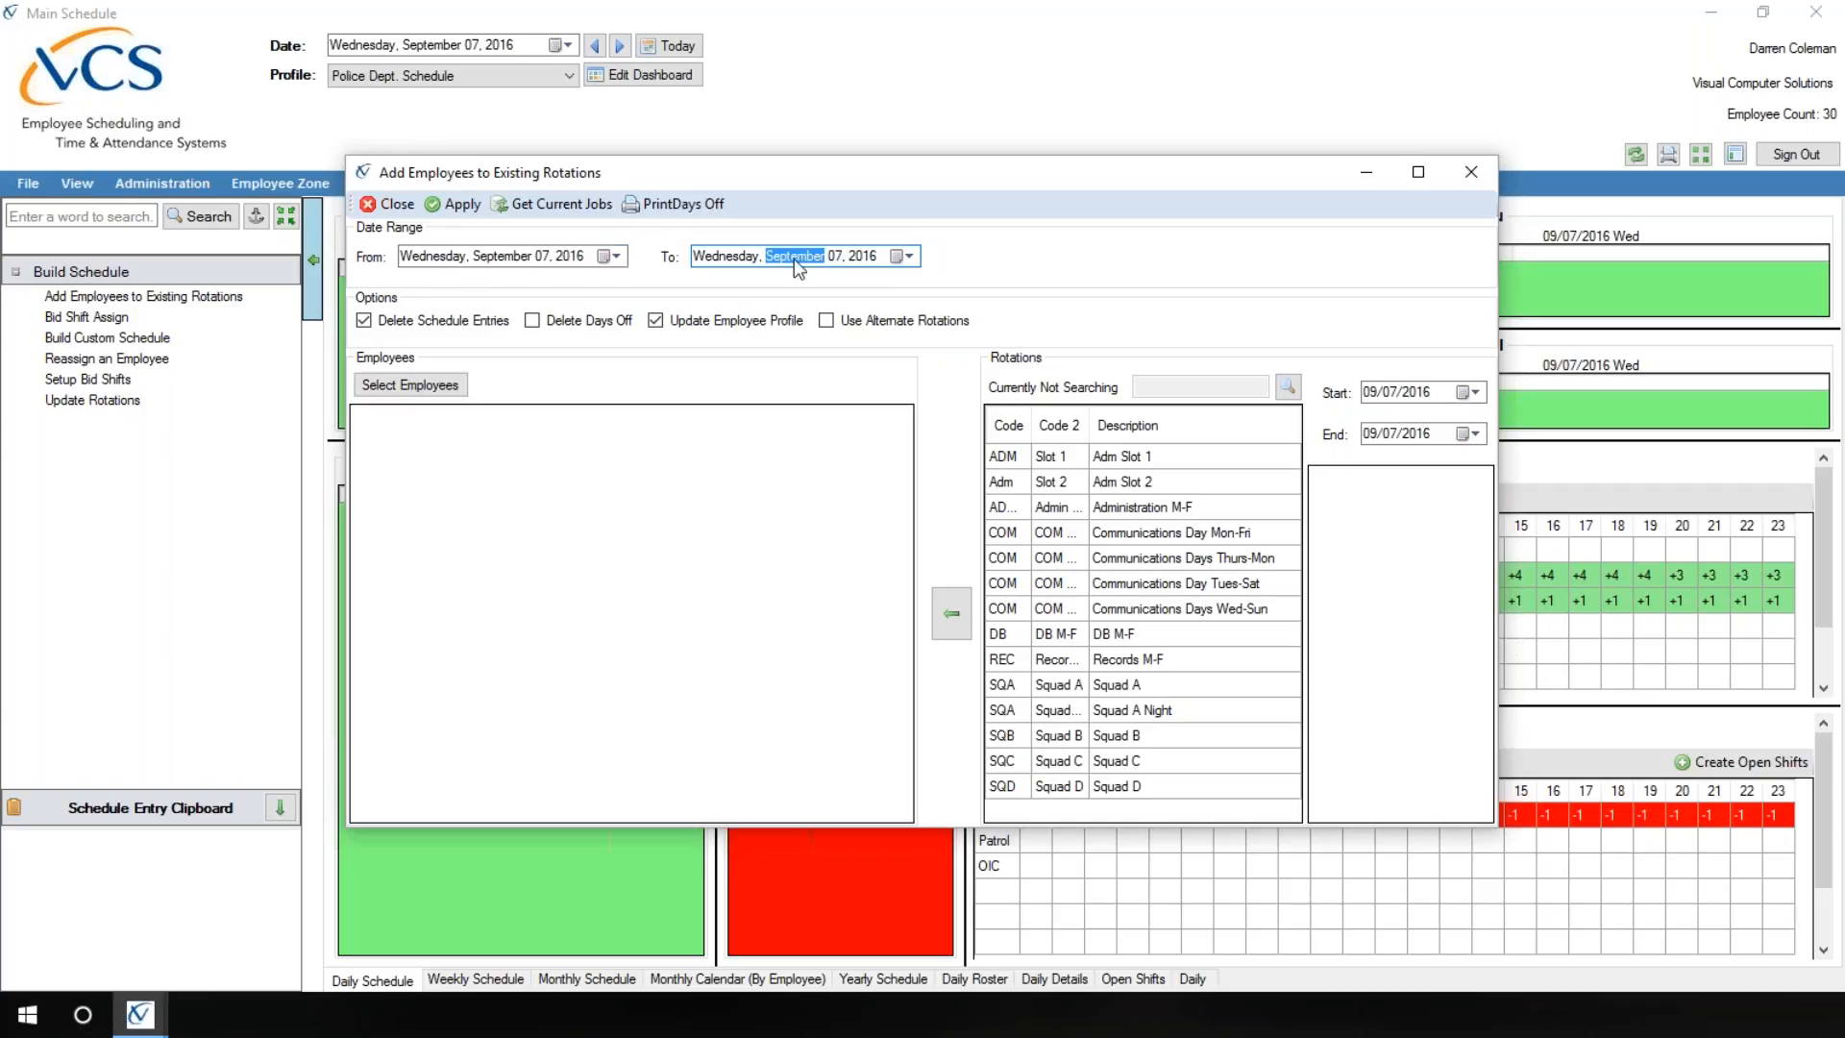
left_click(893, 257)
left_click(934, 288)
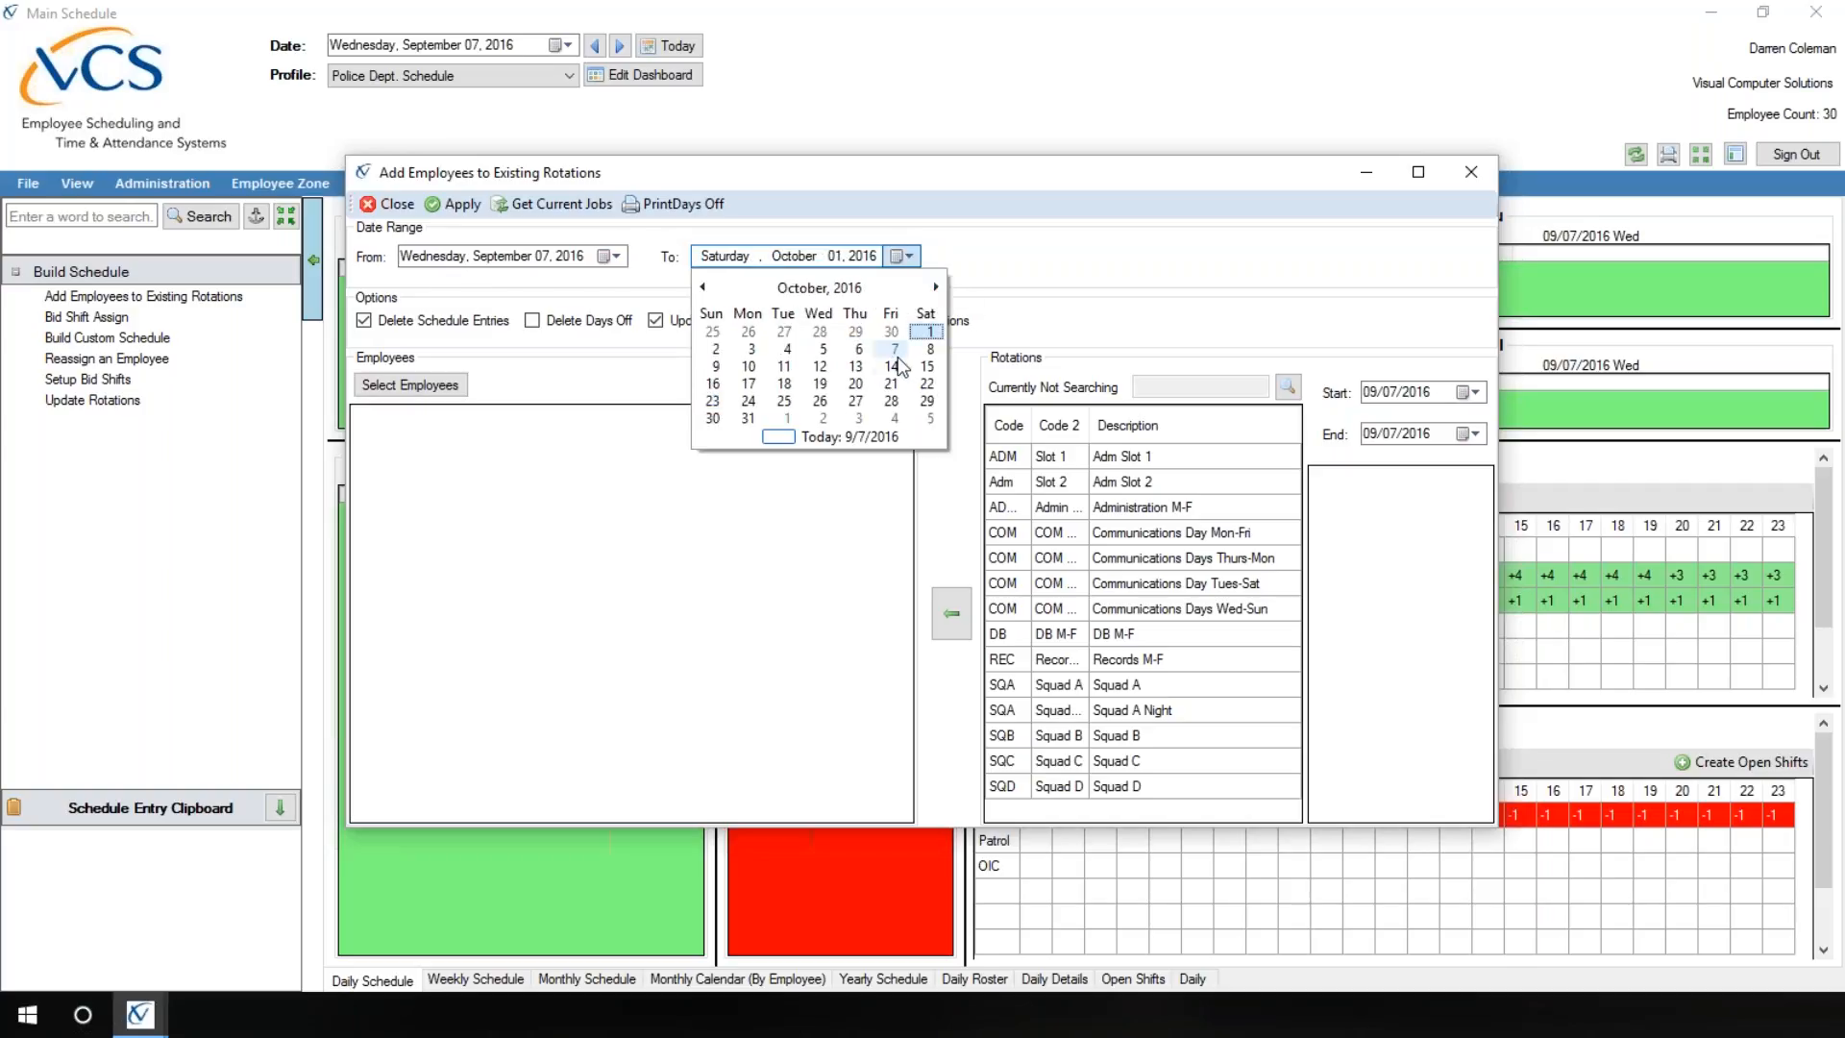
left_click(895, 350)
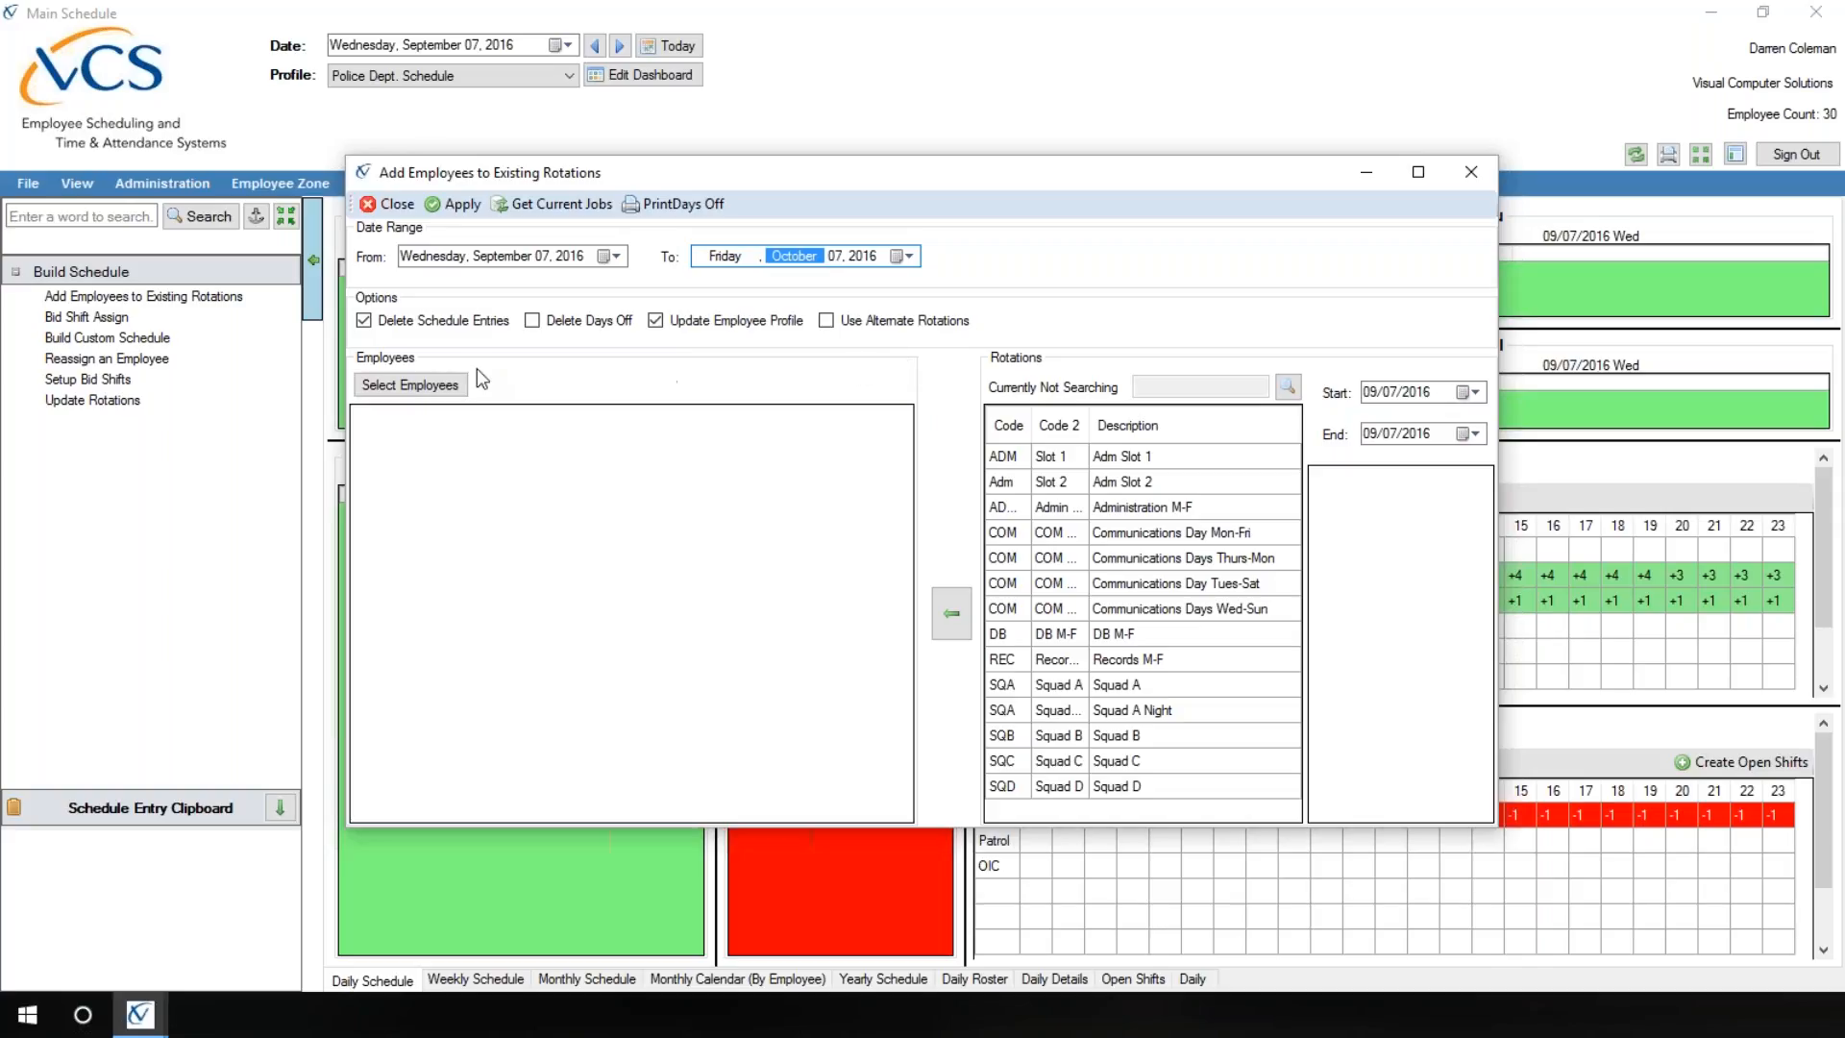
Step: Add the Squad A officer listed second to last in the employee lookup to the rotation assignment
left_click(387, 390)
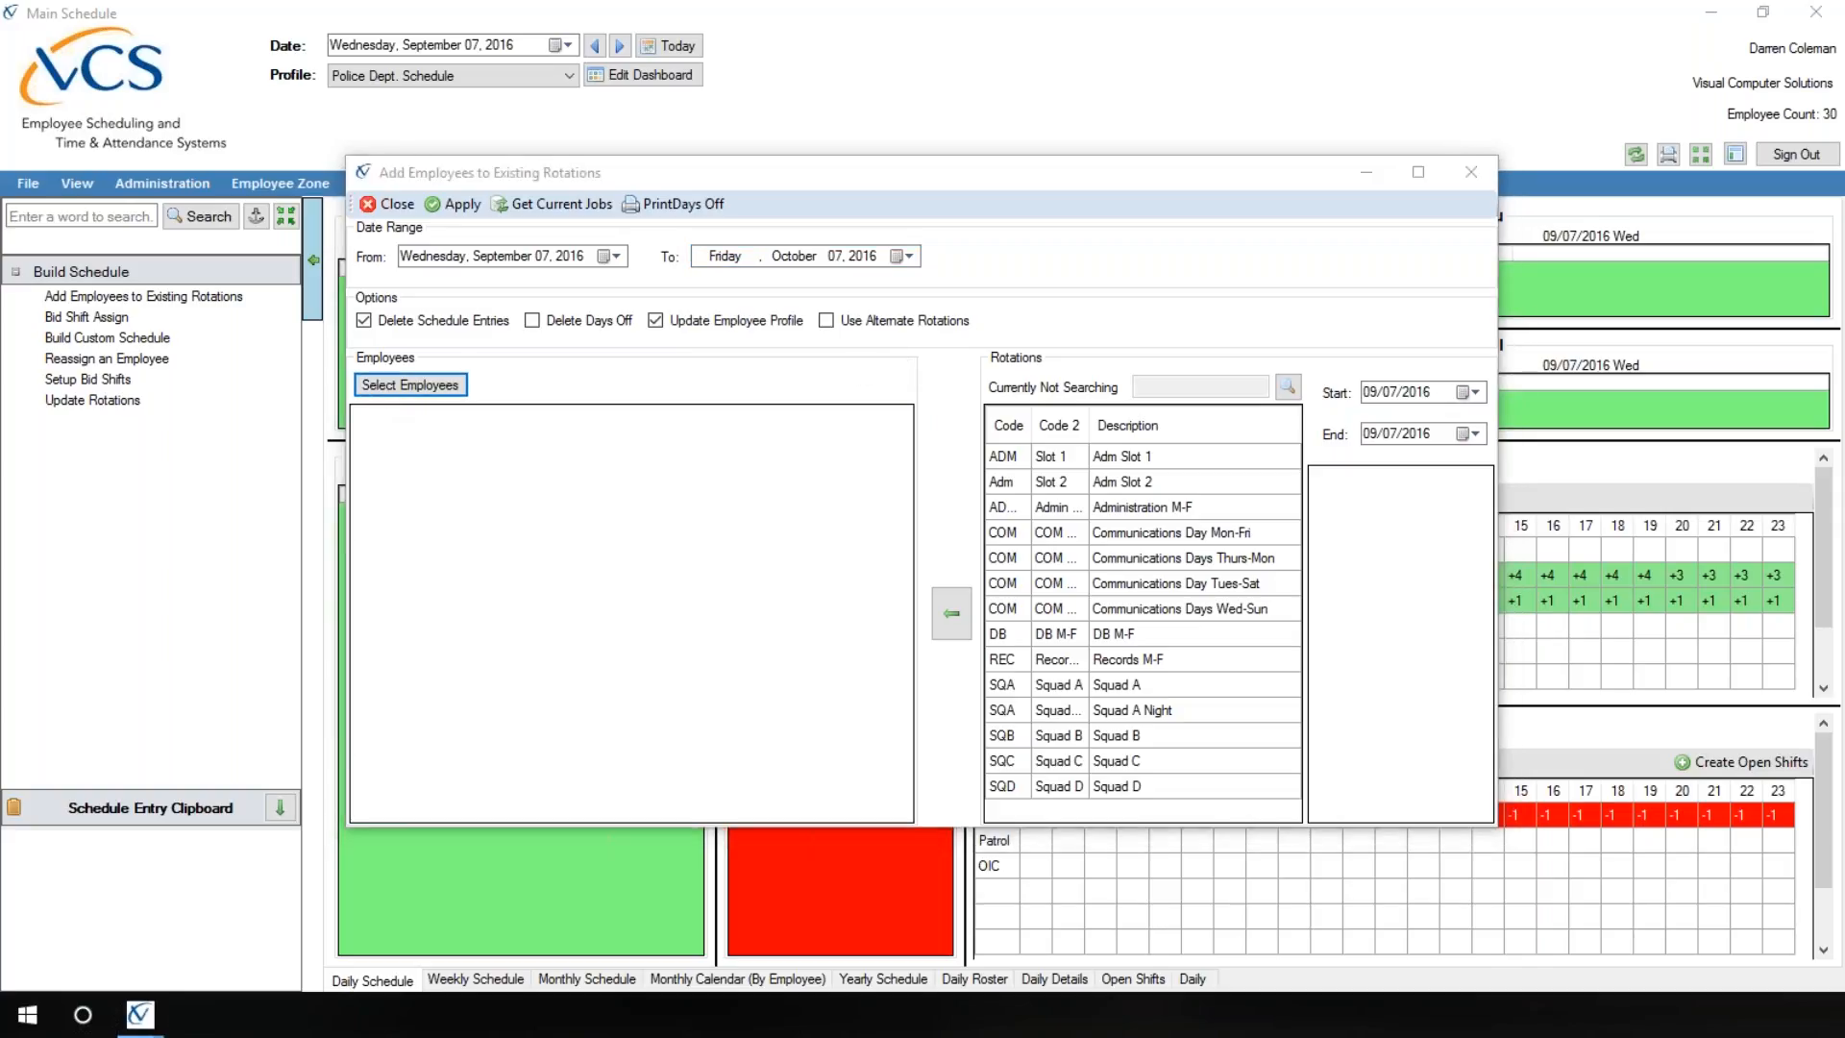
left_click_drag(393, 159, 579, 152)
left_click_drag(826, 309, 833, 519)
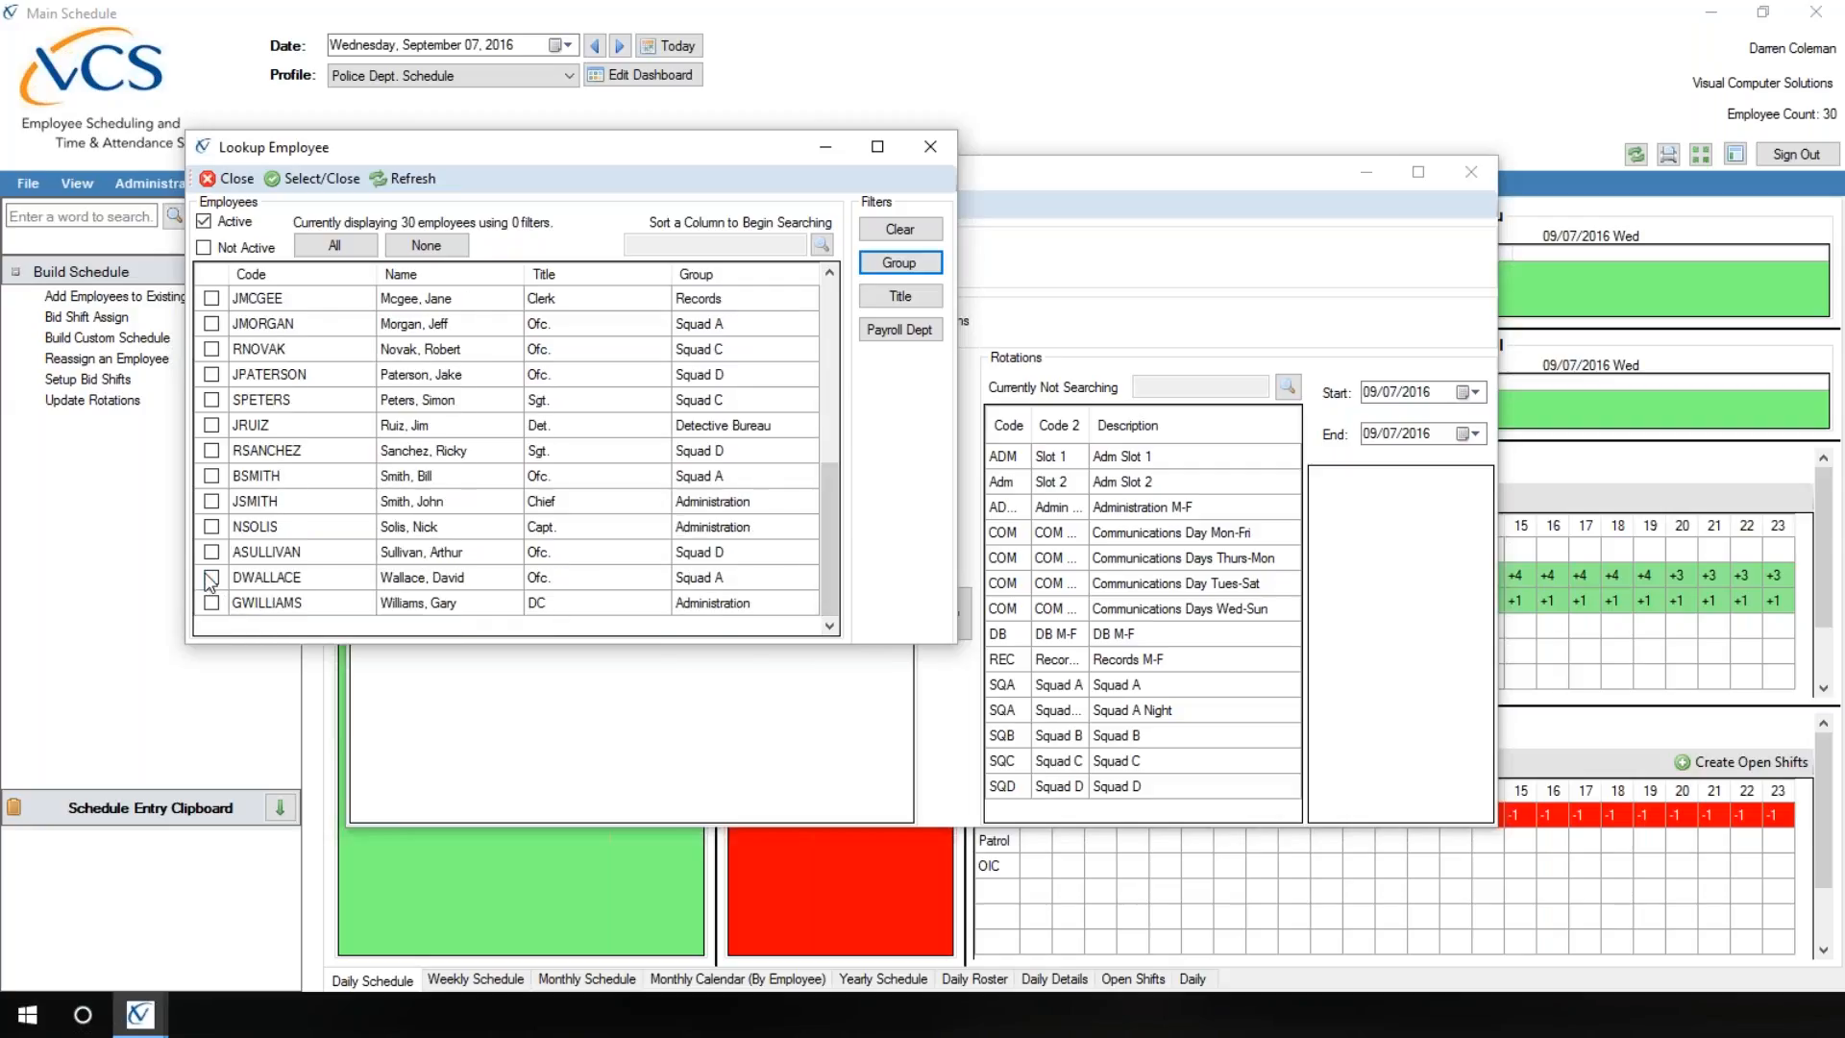
left_click(211, 577)
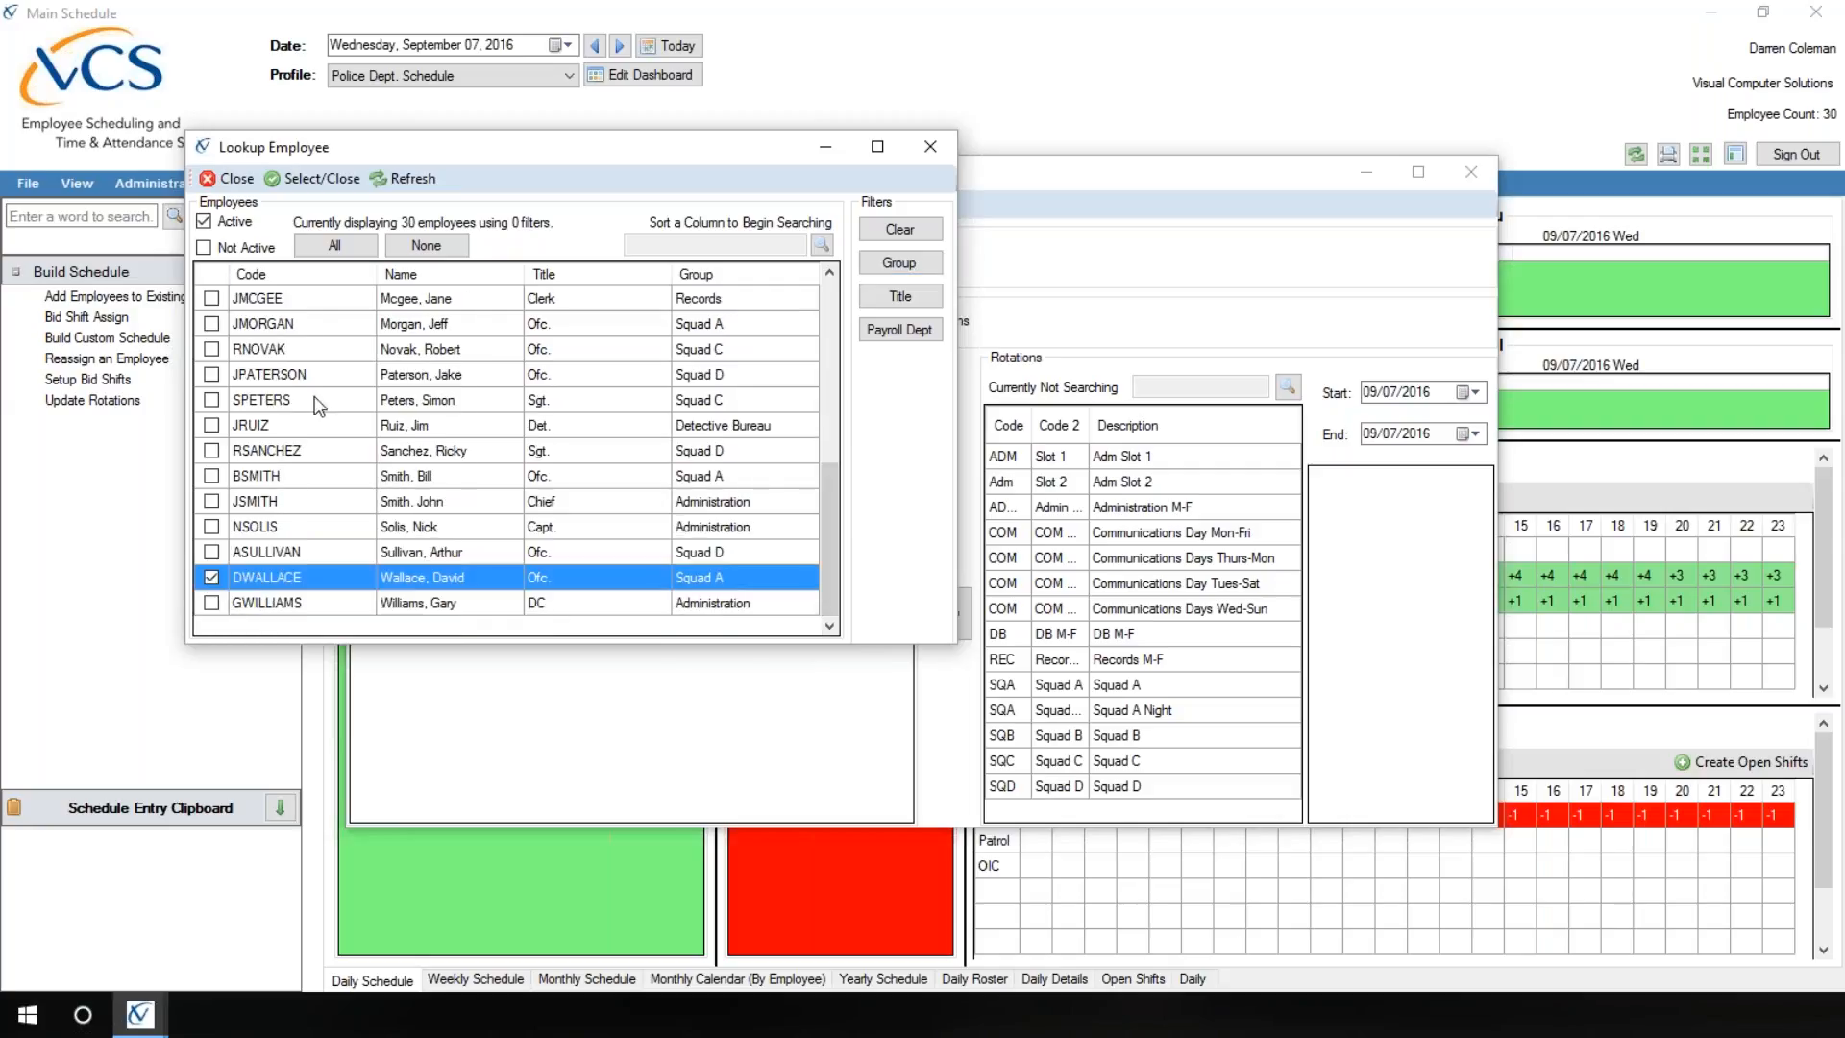
left_click(315, 180)
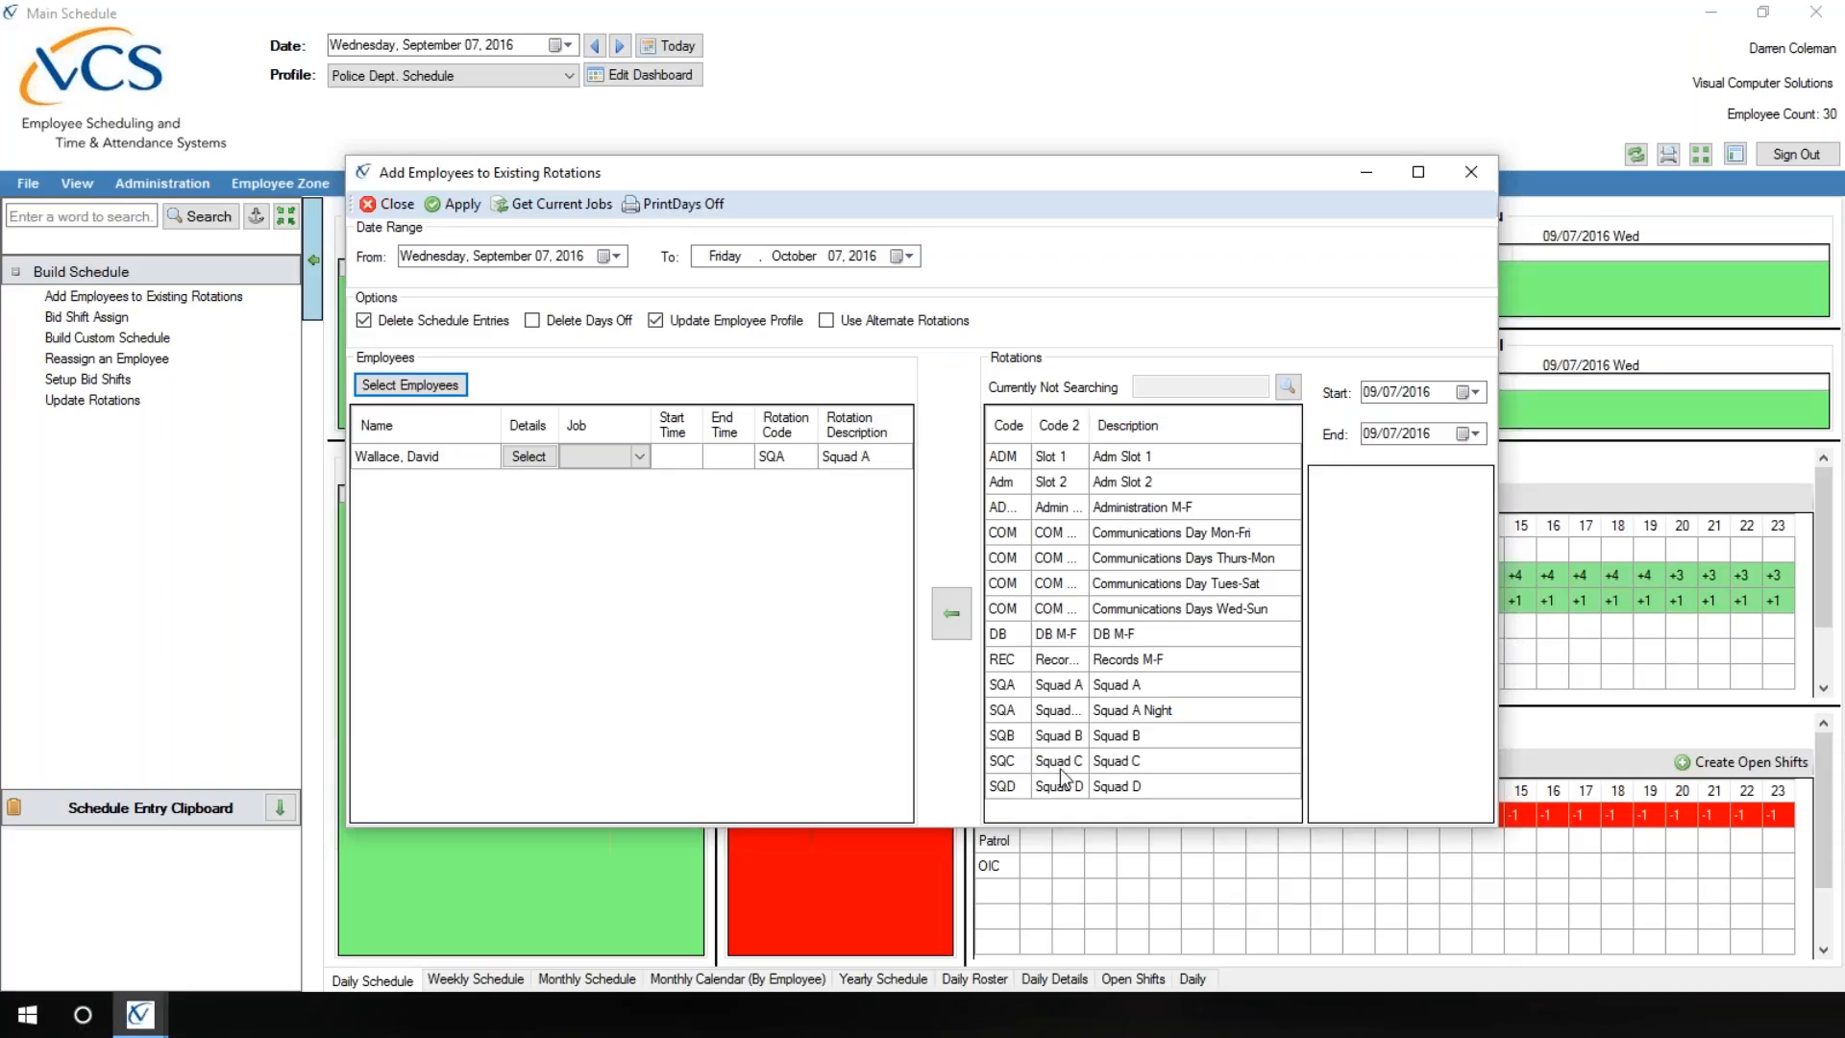
Step: Assign the Squad B rotation to the selected employee
left_click(1006, 736)
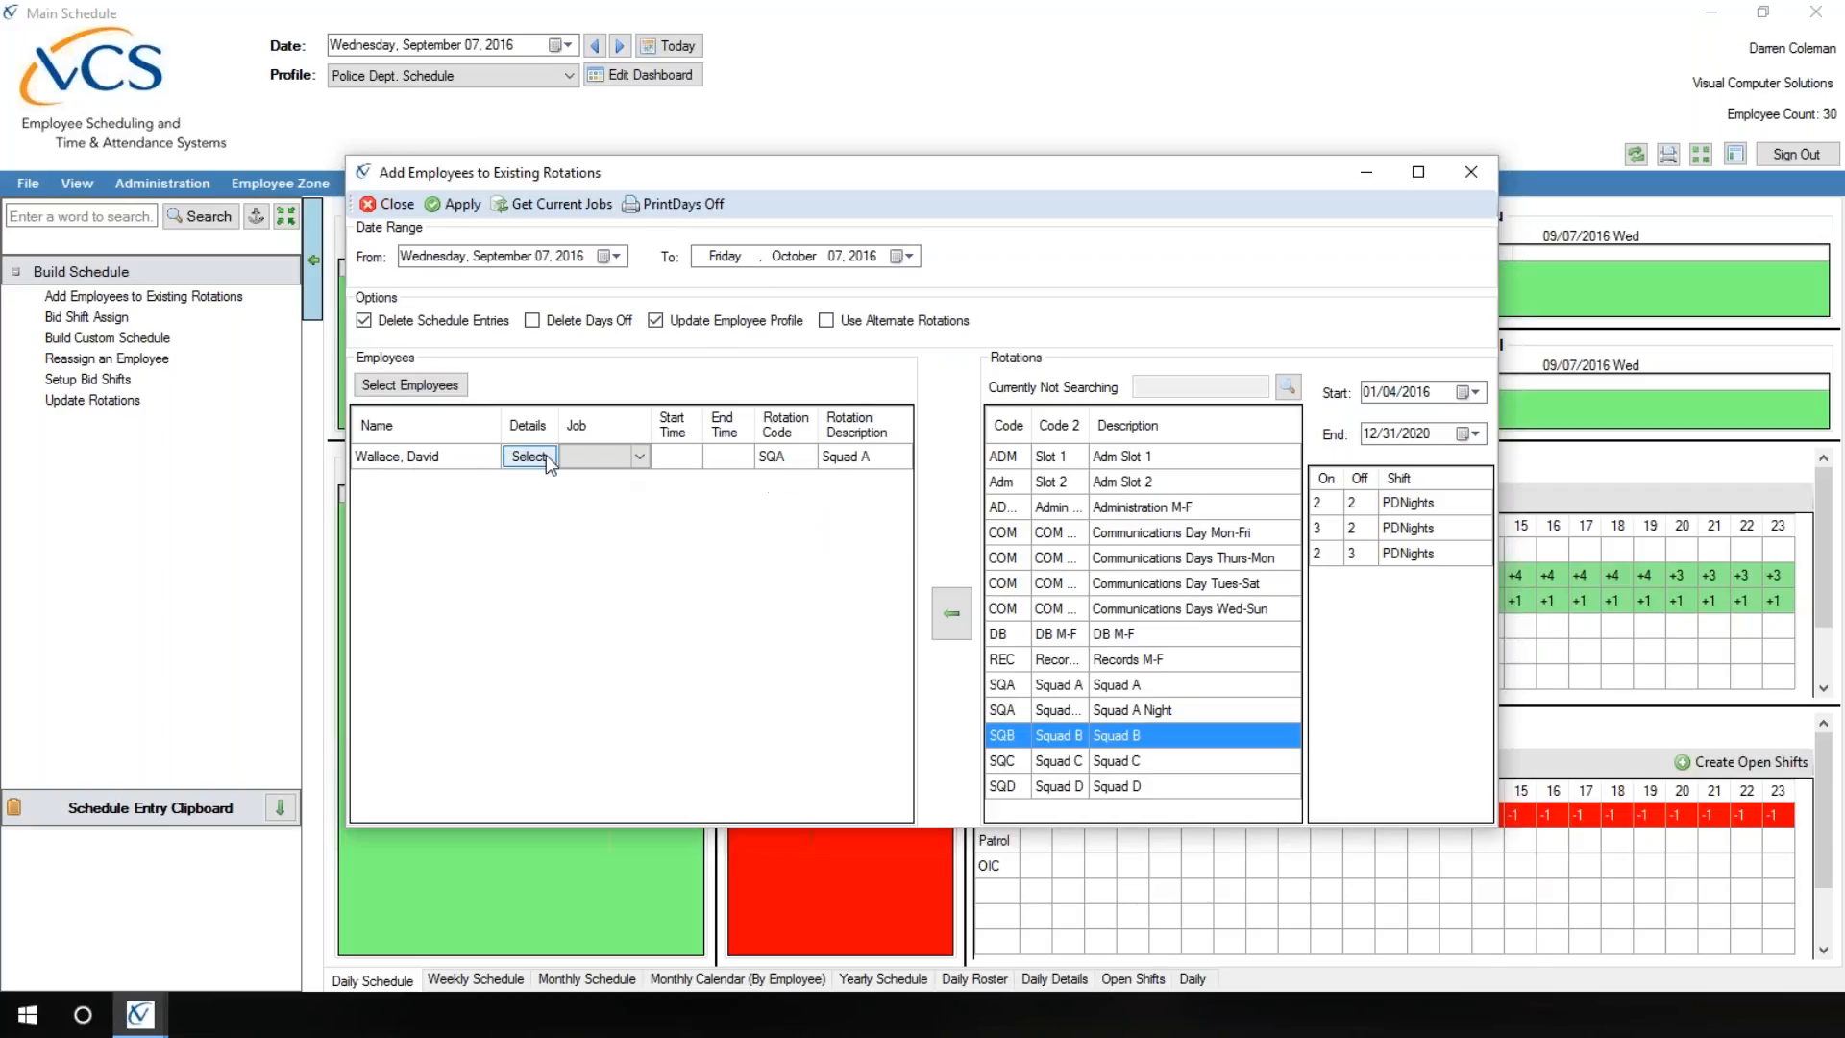
left_click(444, 461)
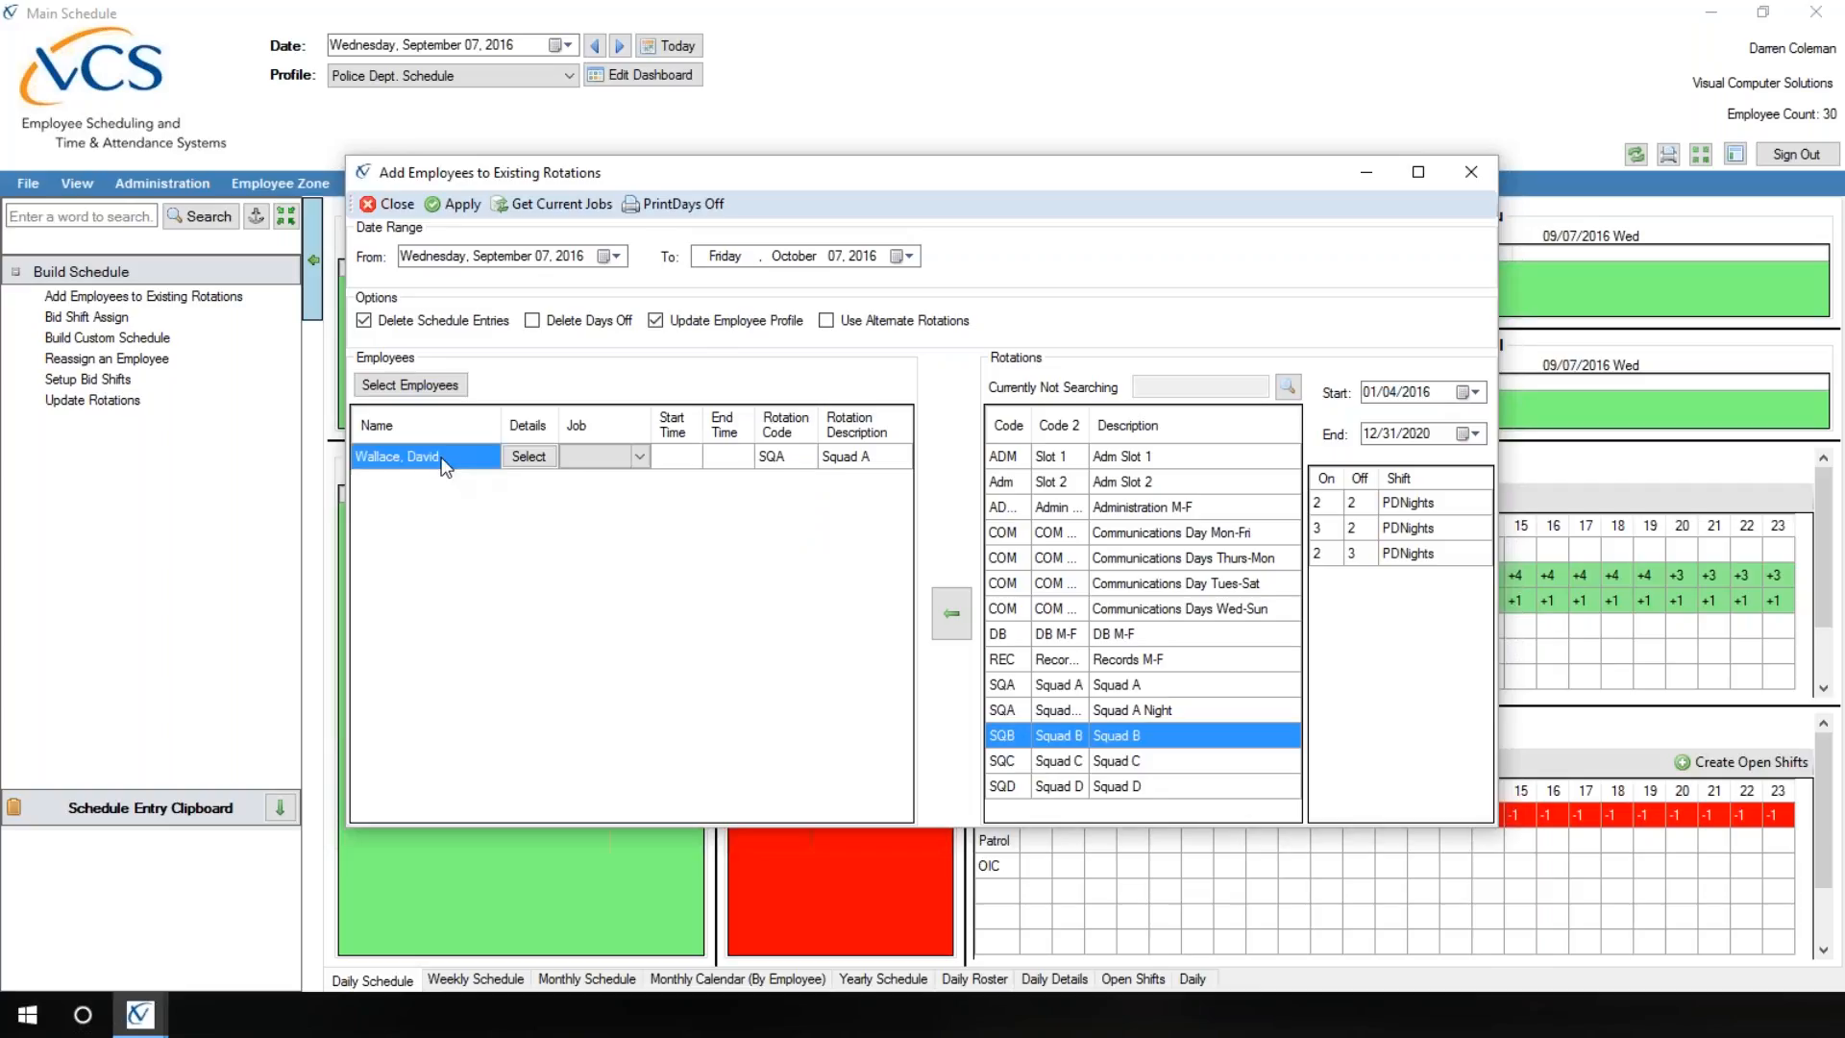
left_click(864, 460)
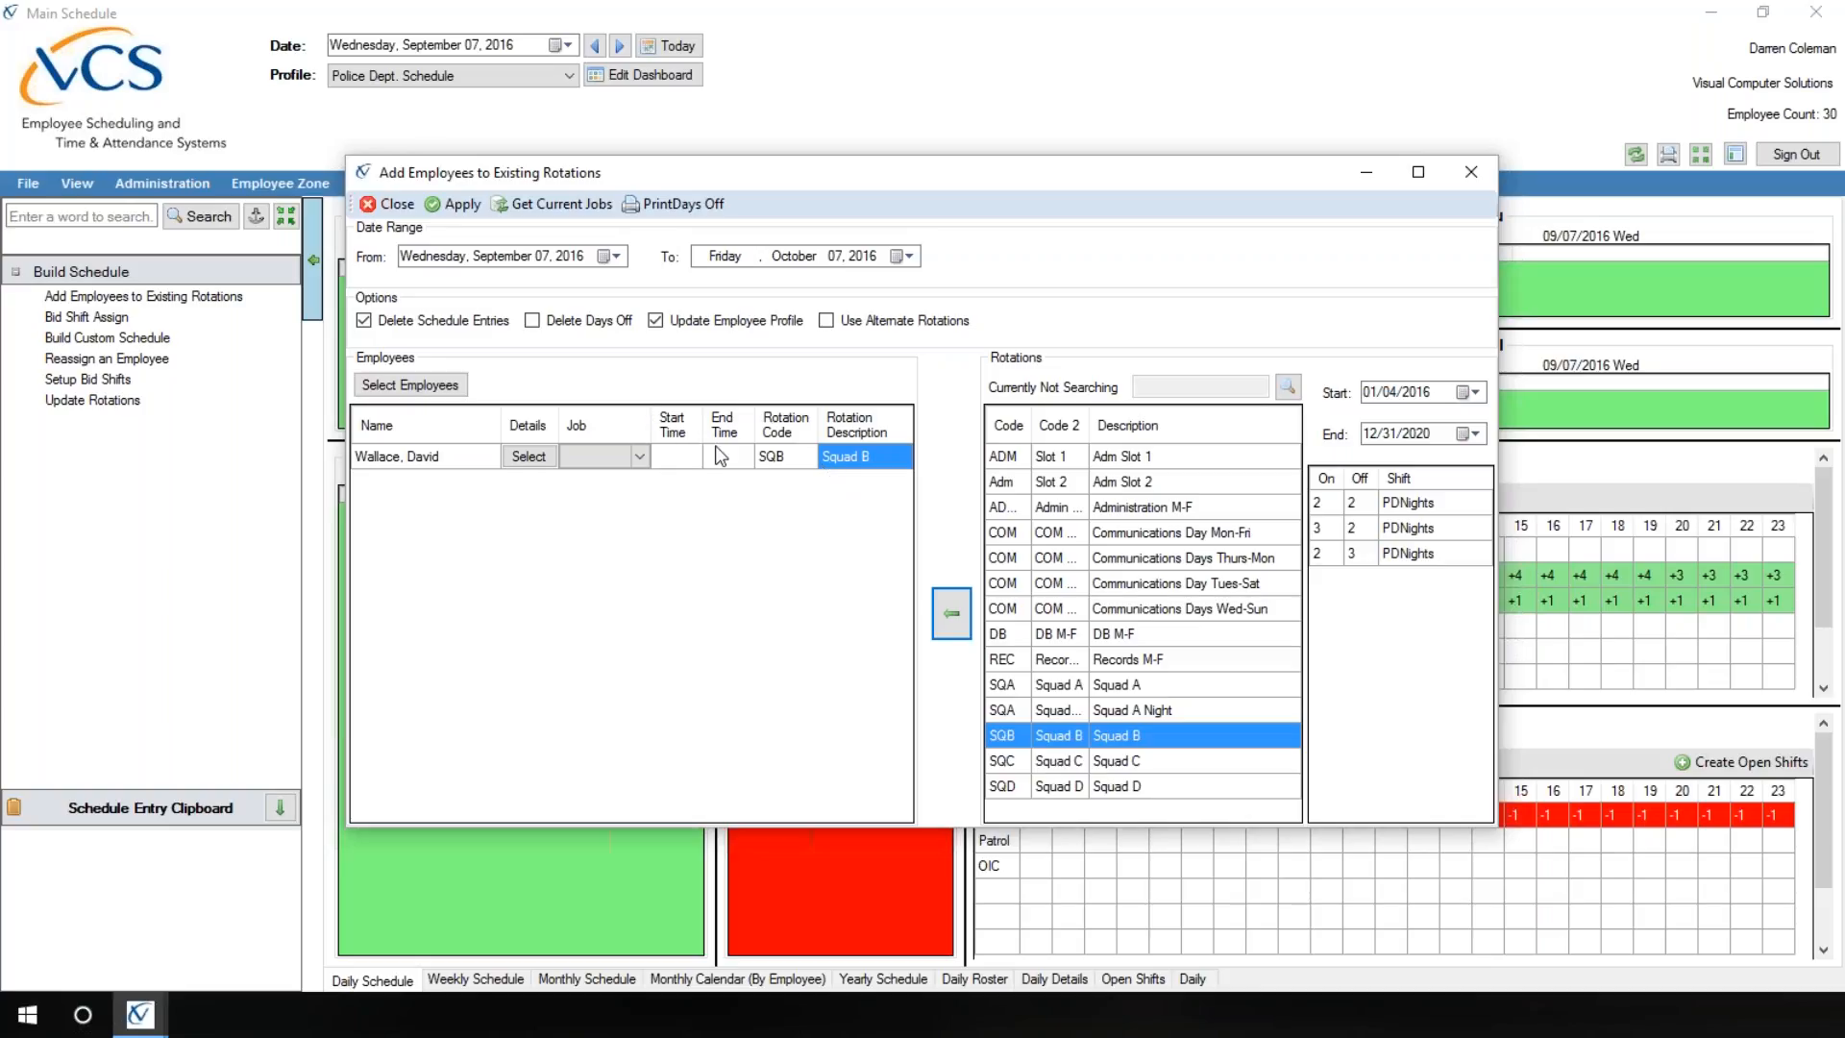
Step: Review the job choices available for the employee without picking one
left_click(639, 458)
left_click(640, 458)
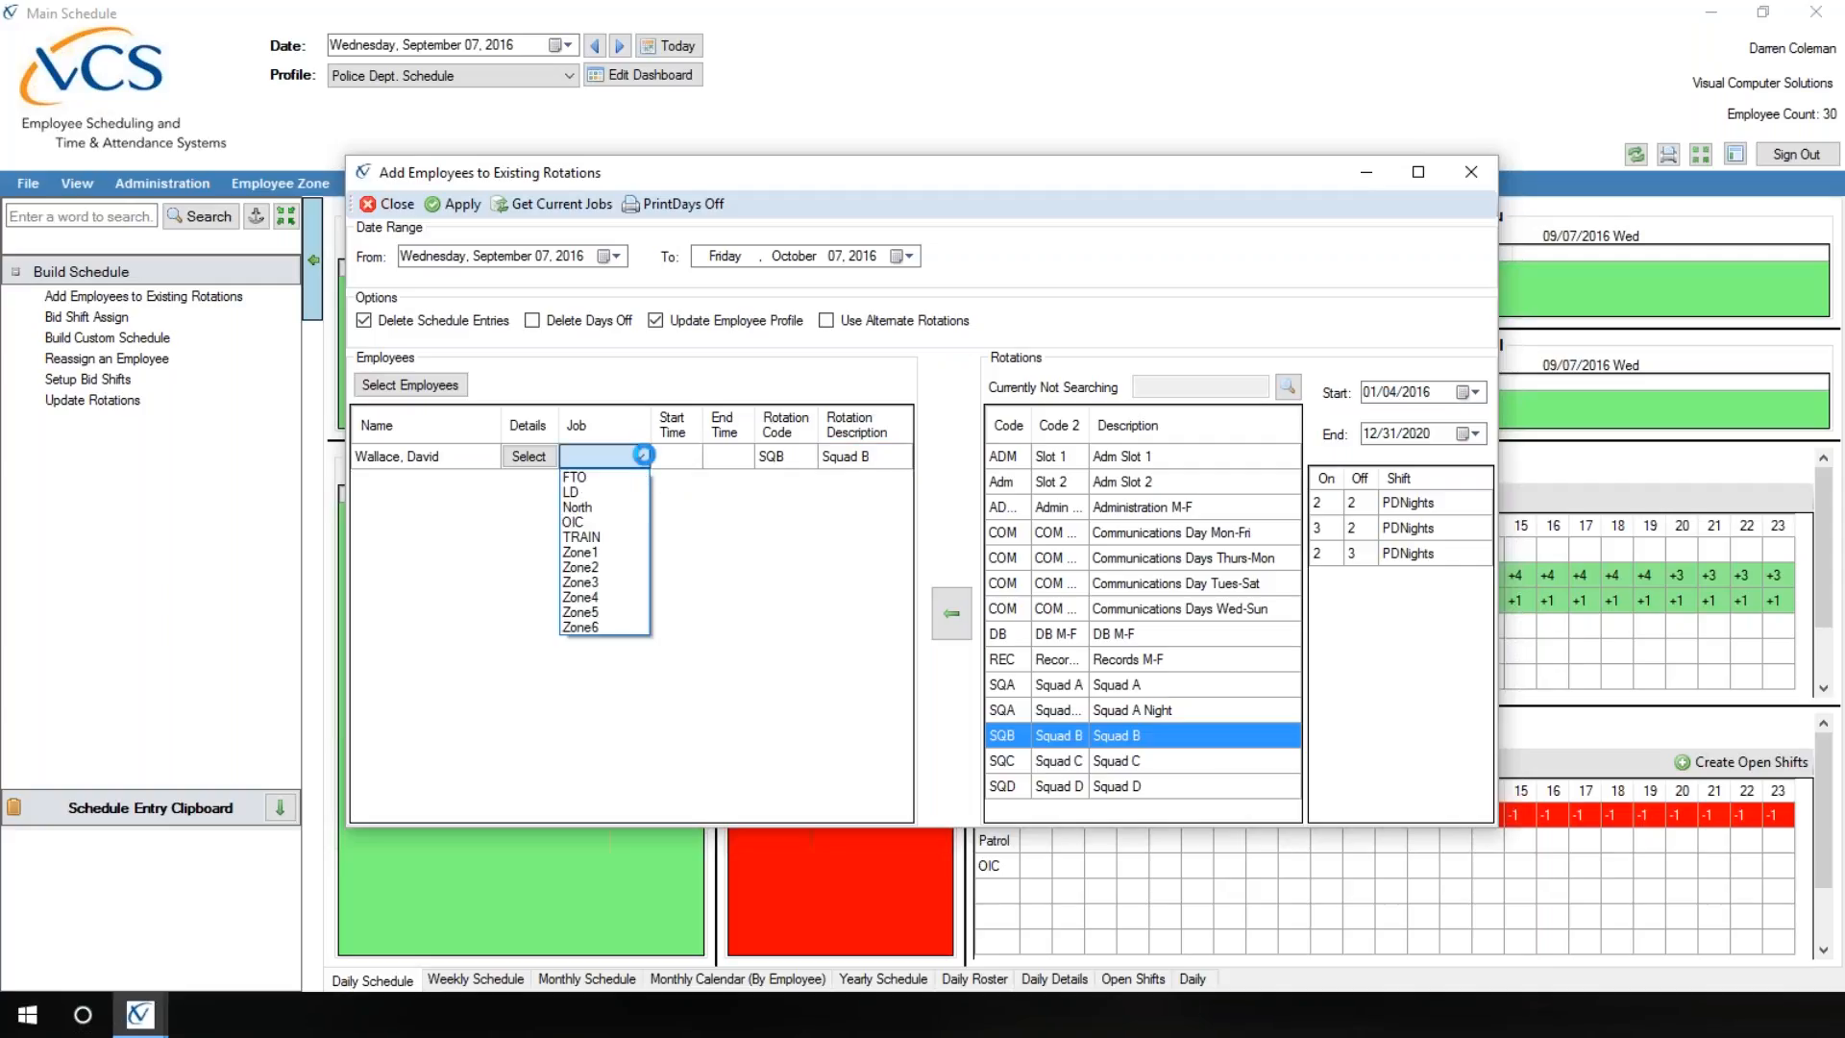
left_click(644, 455)
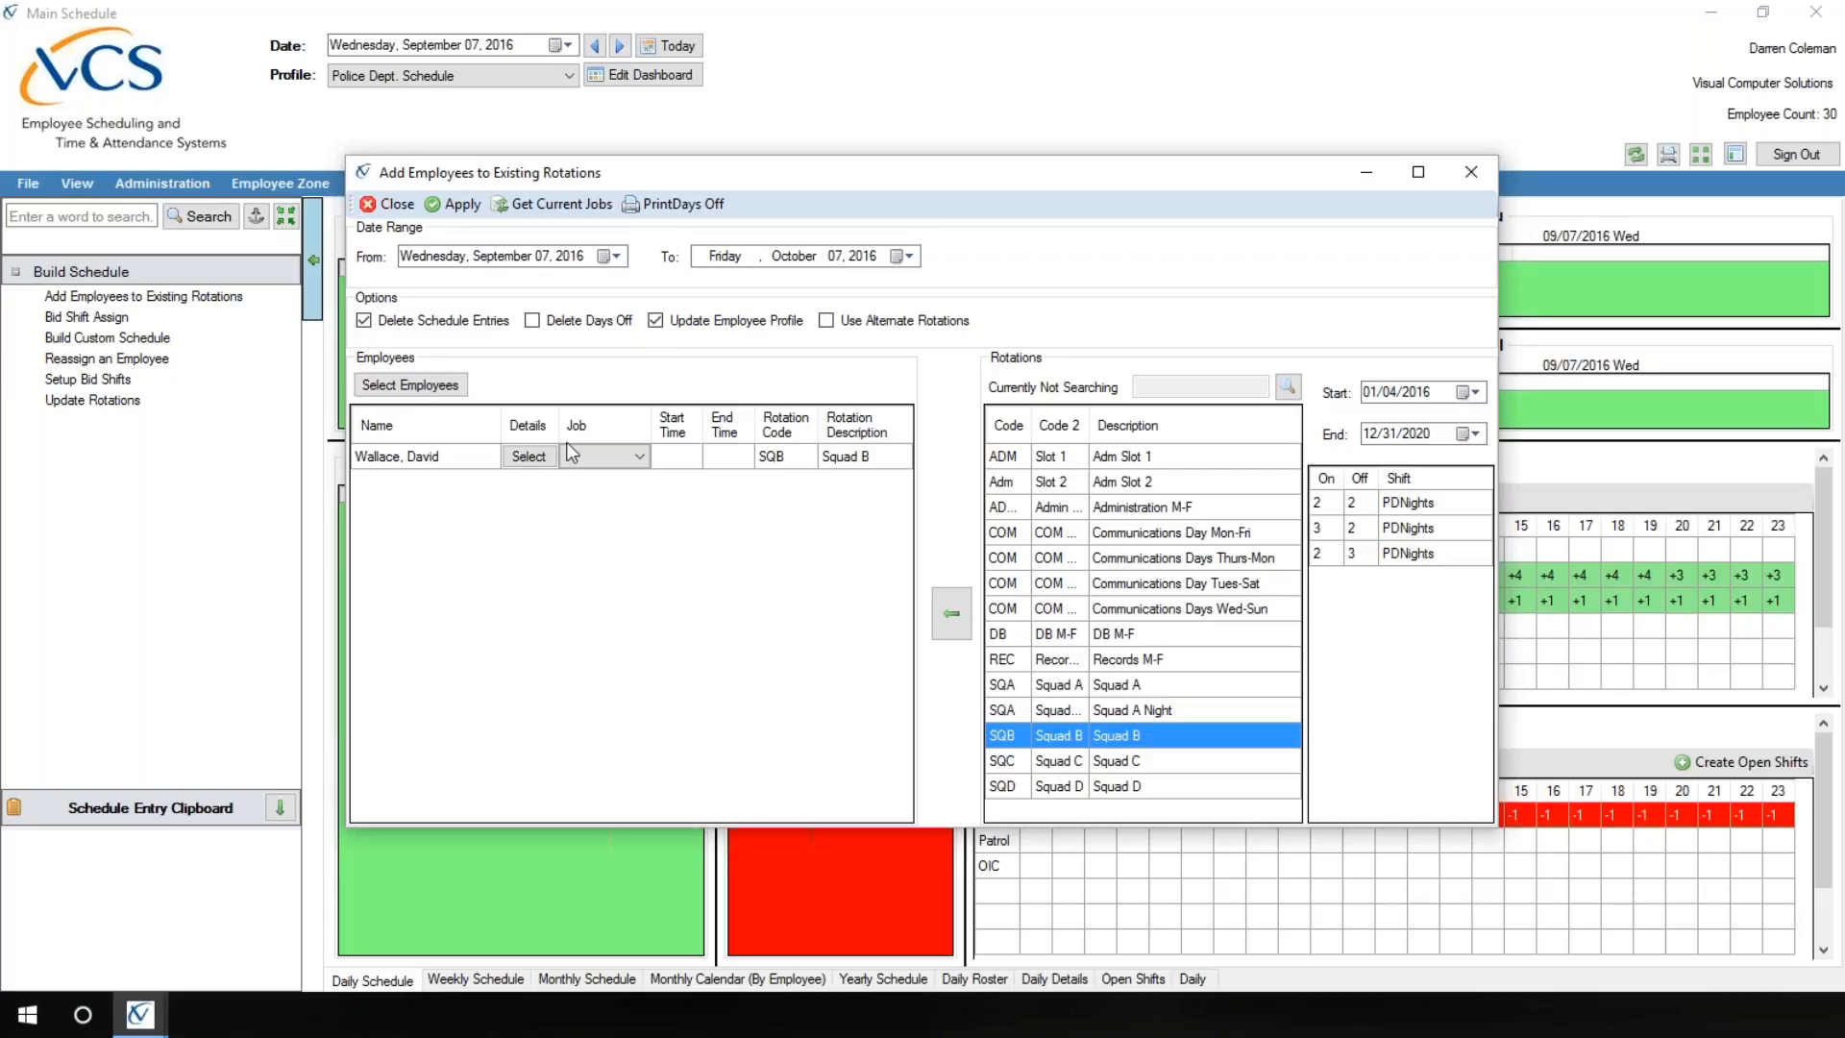
Step: Set the date range to October 8 through November 11, 2016, and assign the Squad C rotation to the employee
left_click(611, 256)
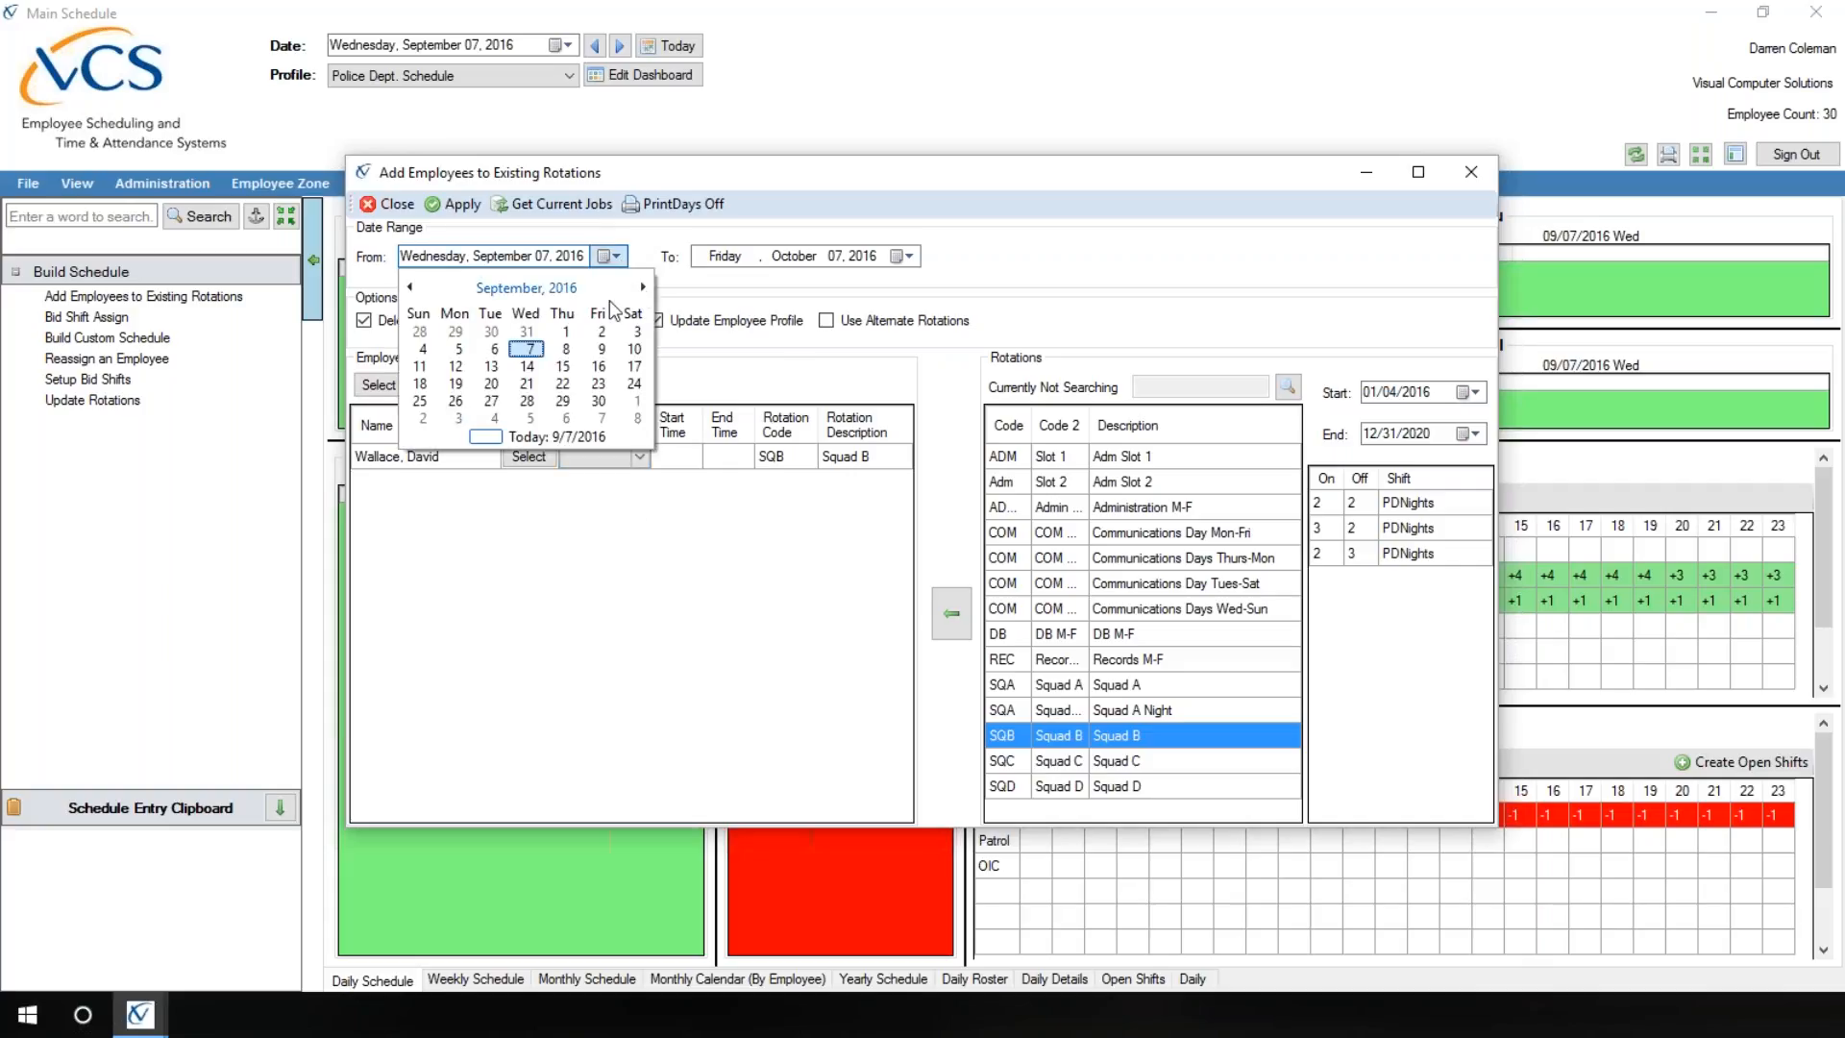
left_click(643, 286)
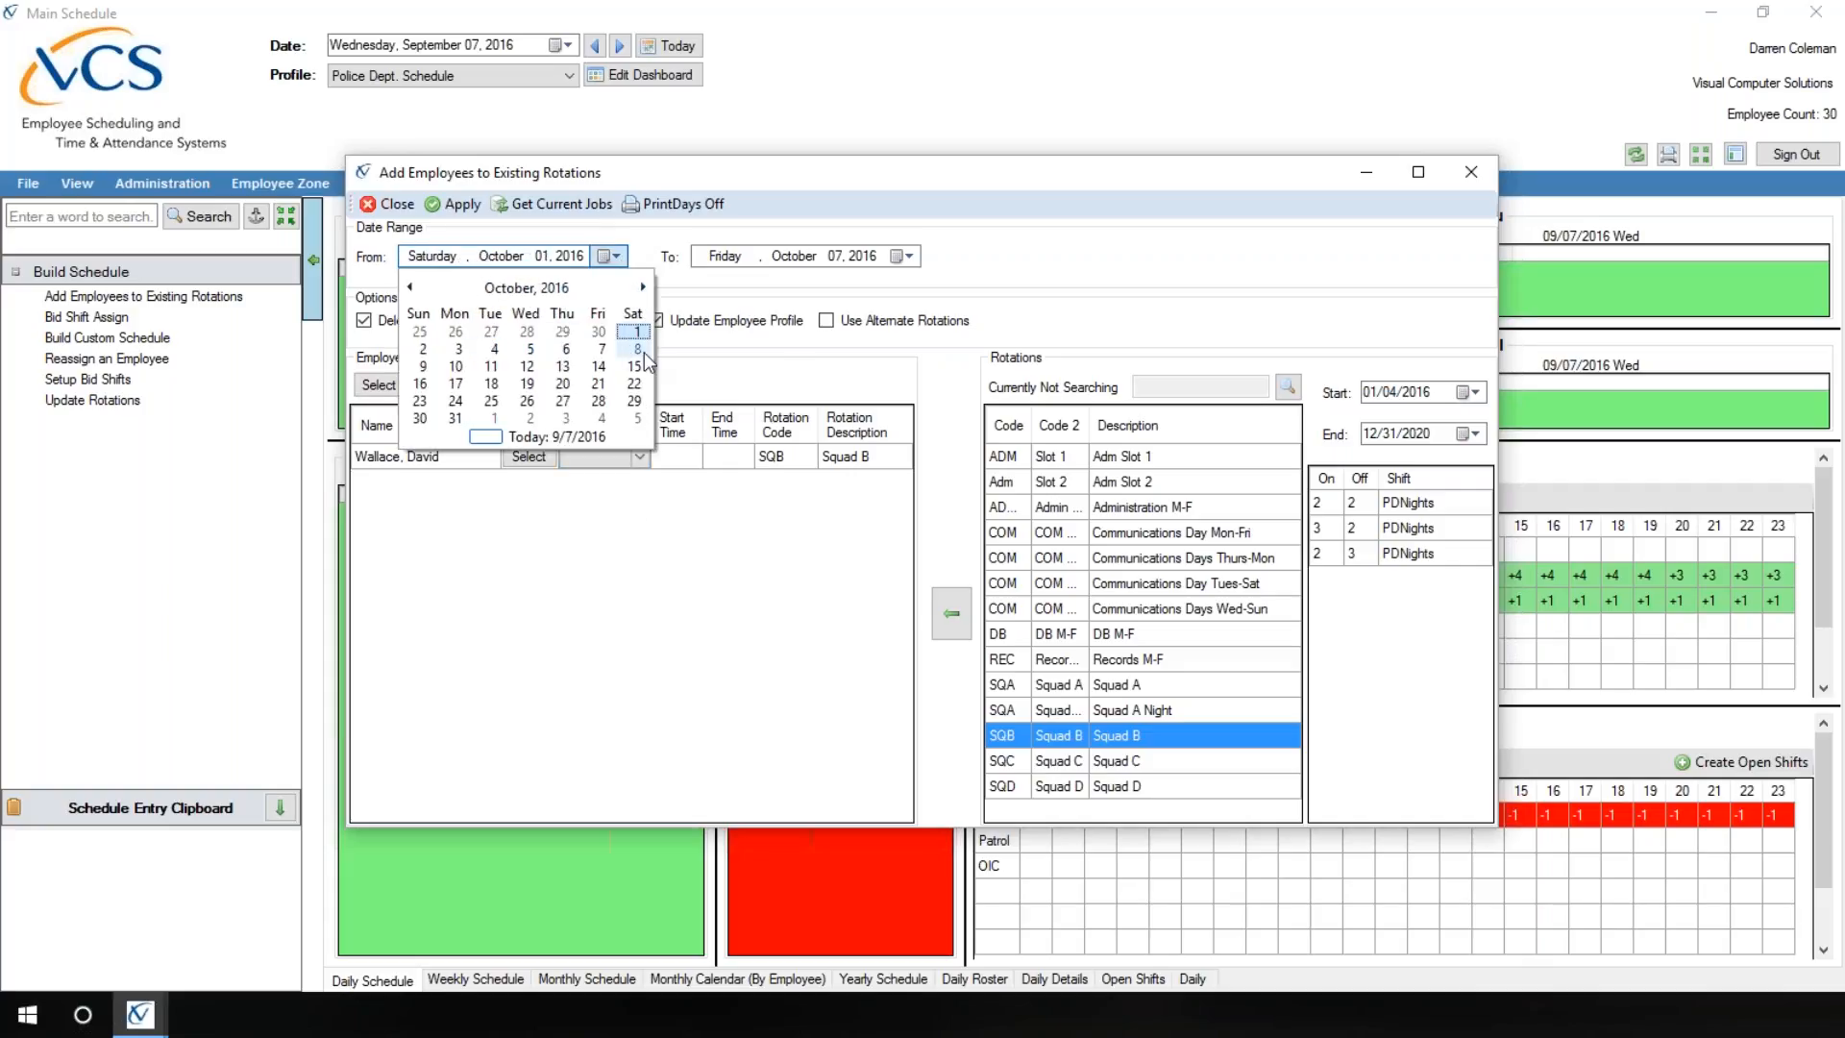
left_click(638, 349)
left_click(903, 255)
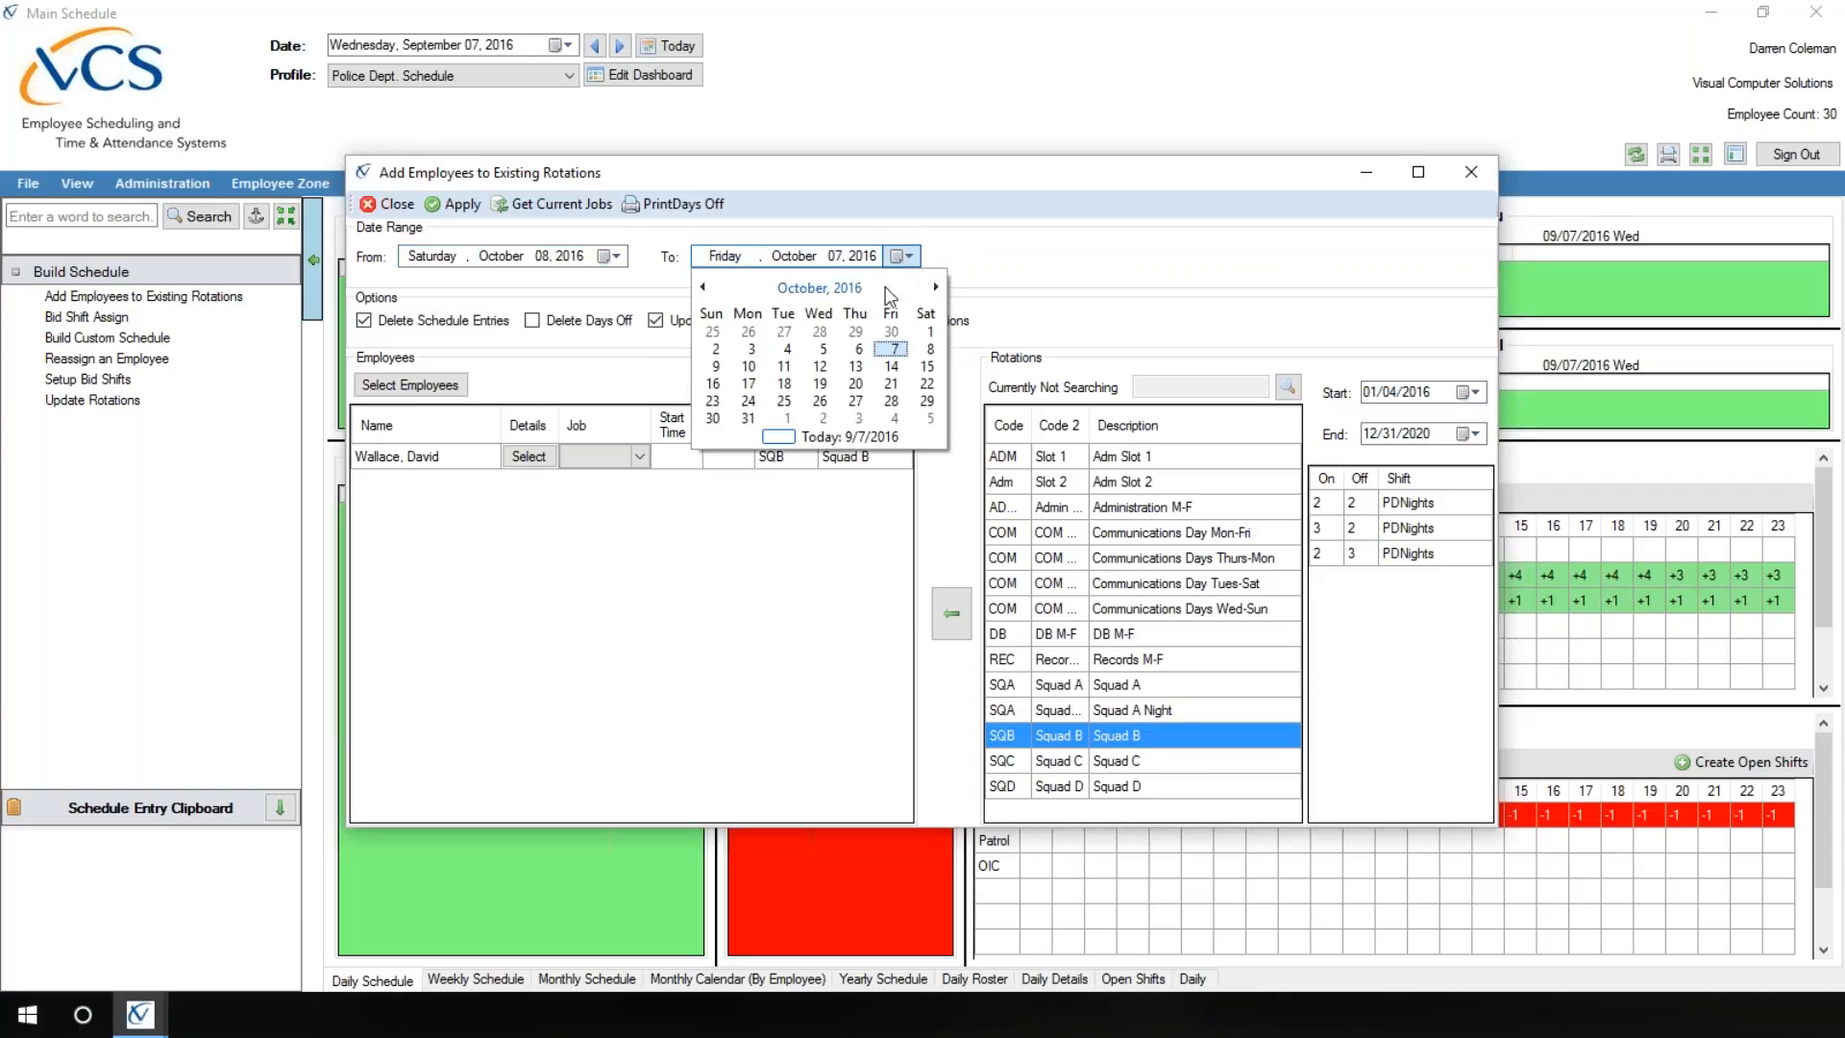
left_click(935, 287)
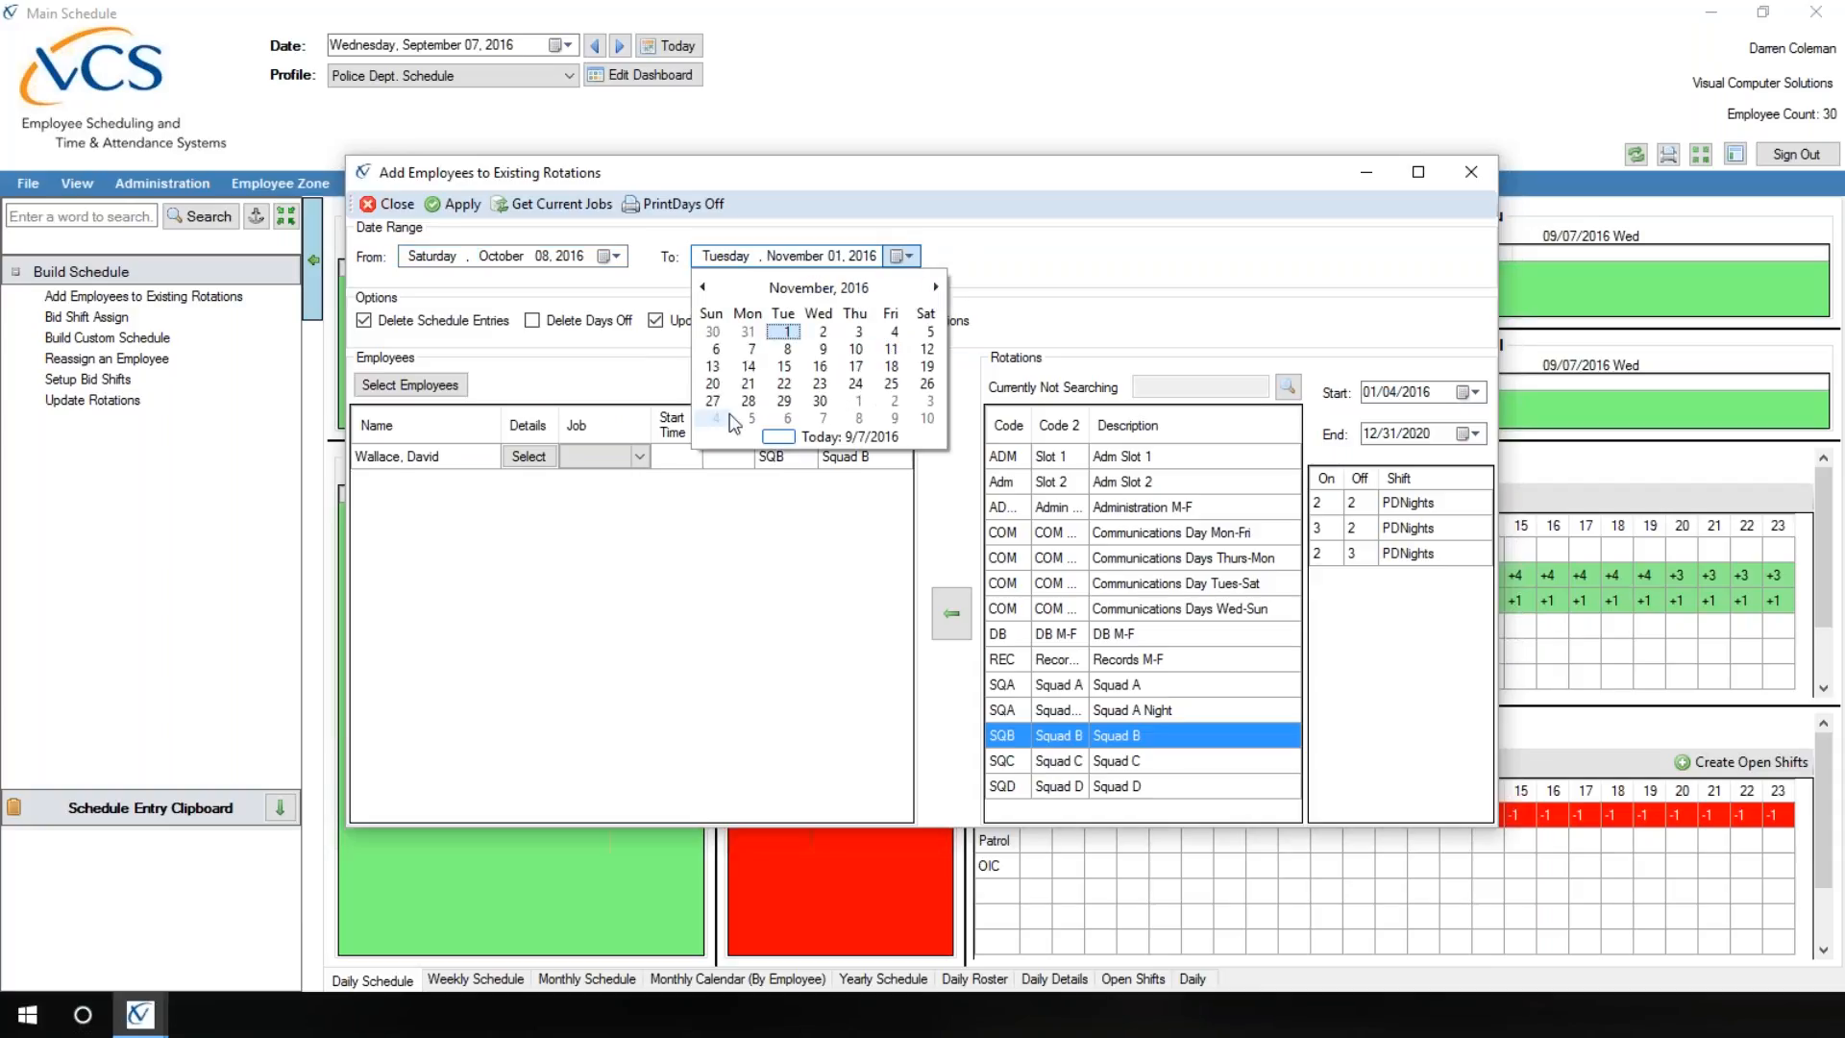
left_click(893, 353)
left_click(853, 461)
left_click(1011, 761)
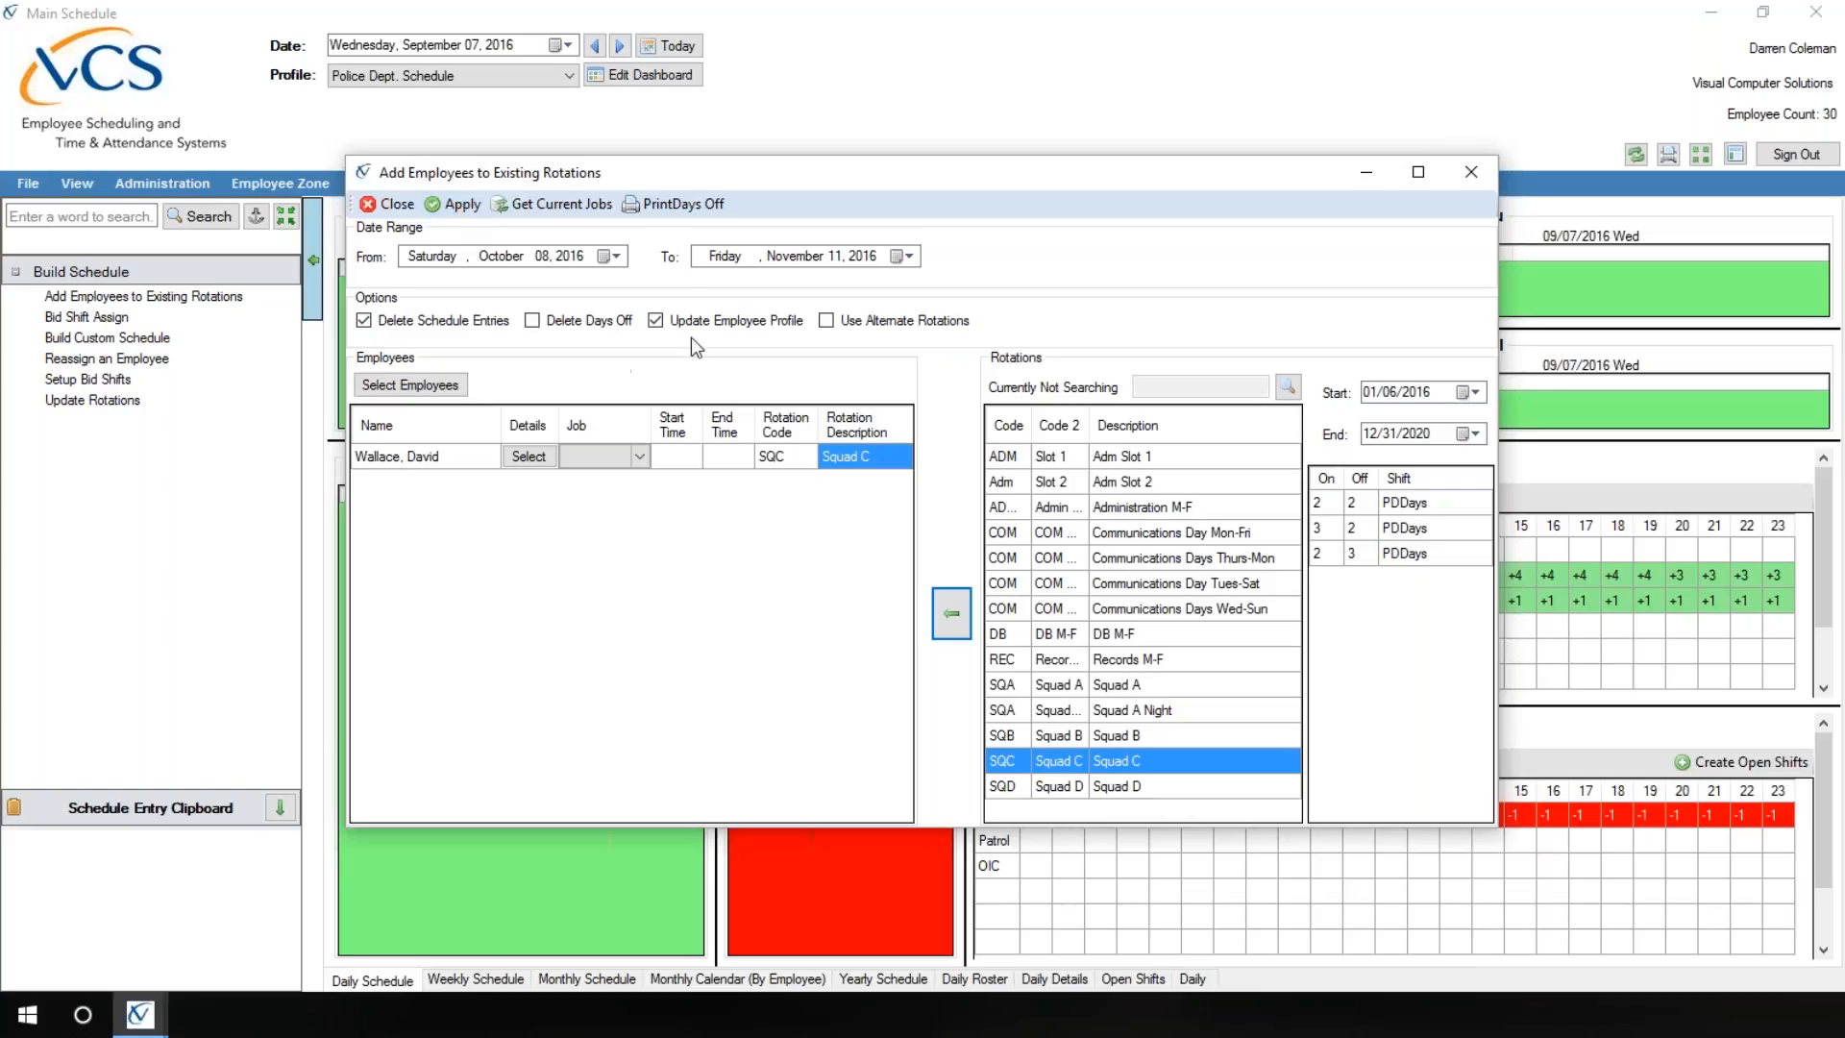
Step: Set the rotation date range to September 7 through December 31, 2016
left_click(616, 255)
left_click(409, 286)
left_click(529, 349)
left_click(899, 257)
left_click(846, 288)
left_click(911, 408)
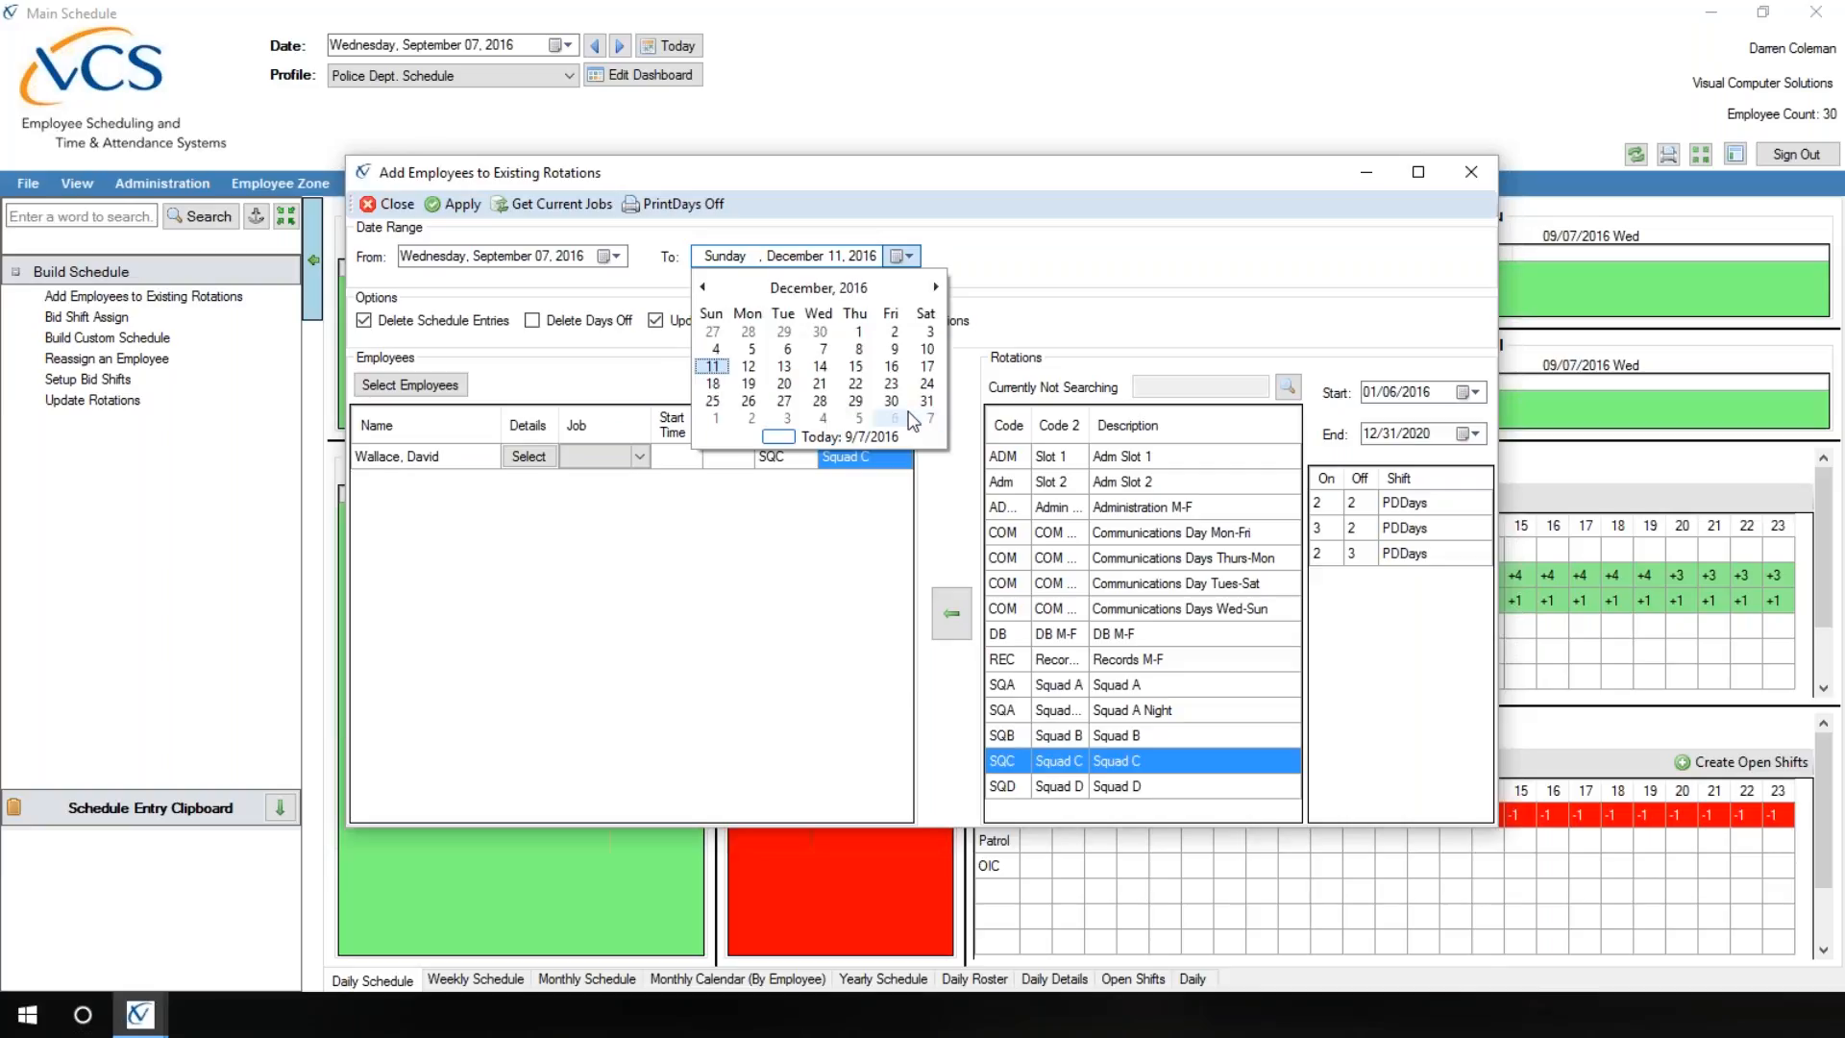
left_click(915, 404)
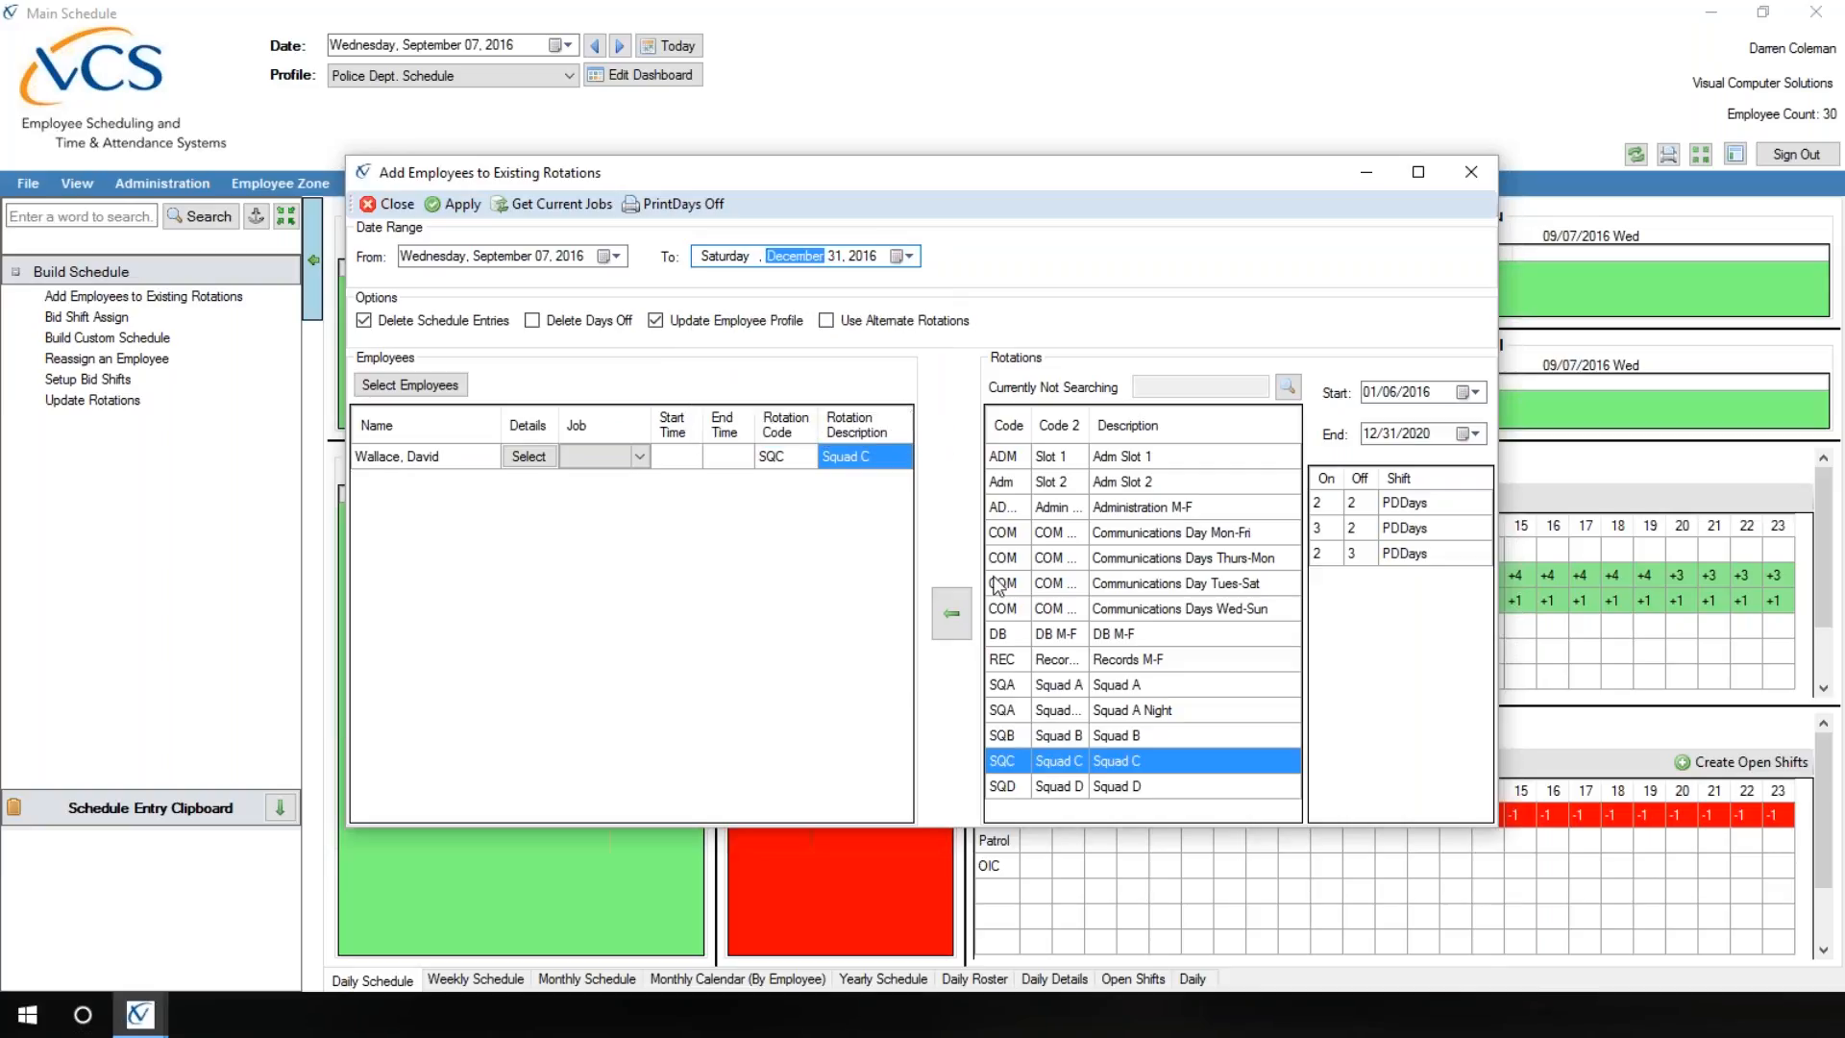
Step: Assign the Administration M-F rotation to the employee and close Add Employees to Existing Rotations
left_click(1134, 506)
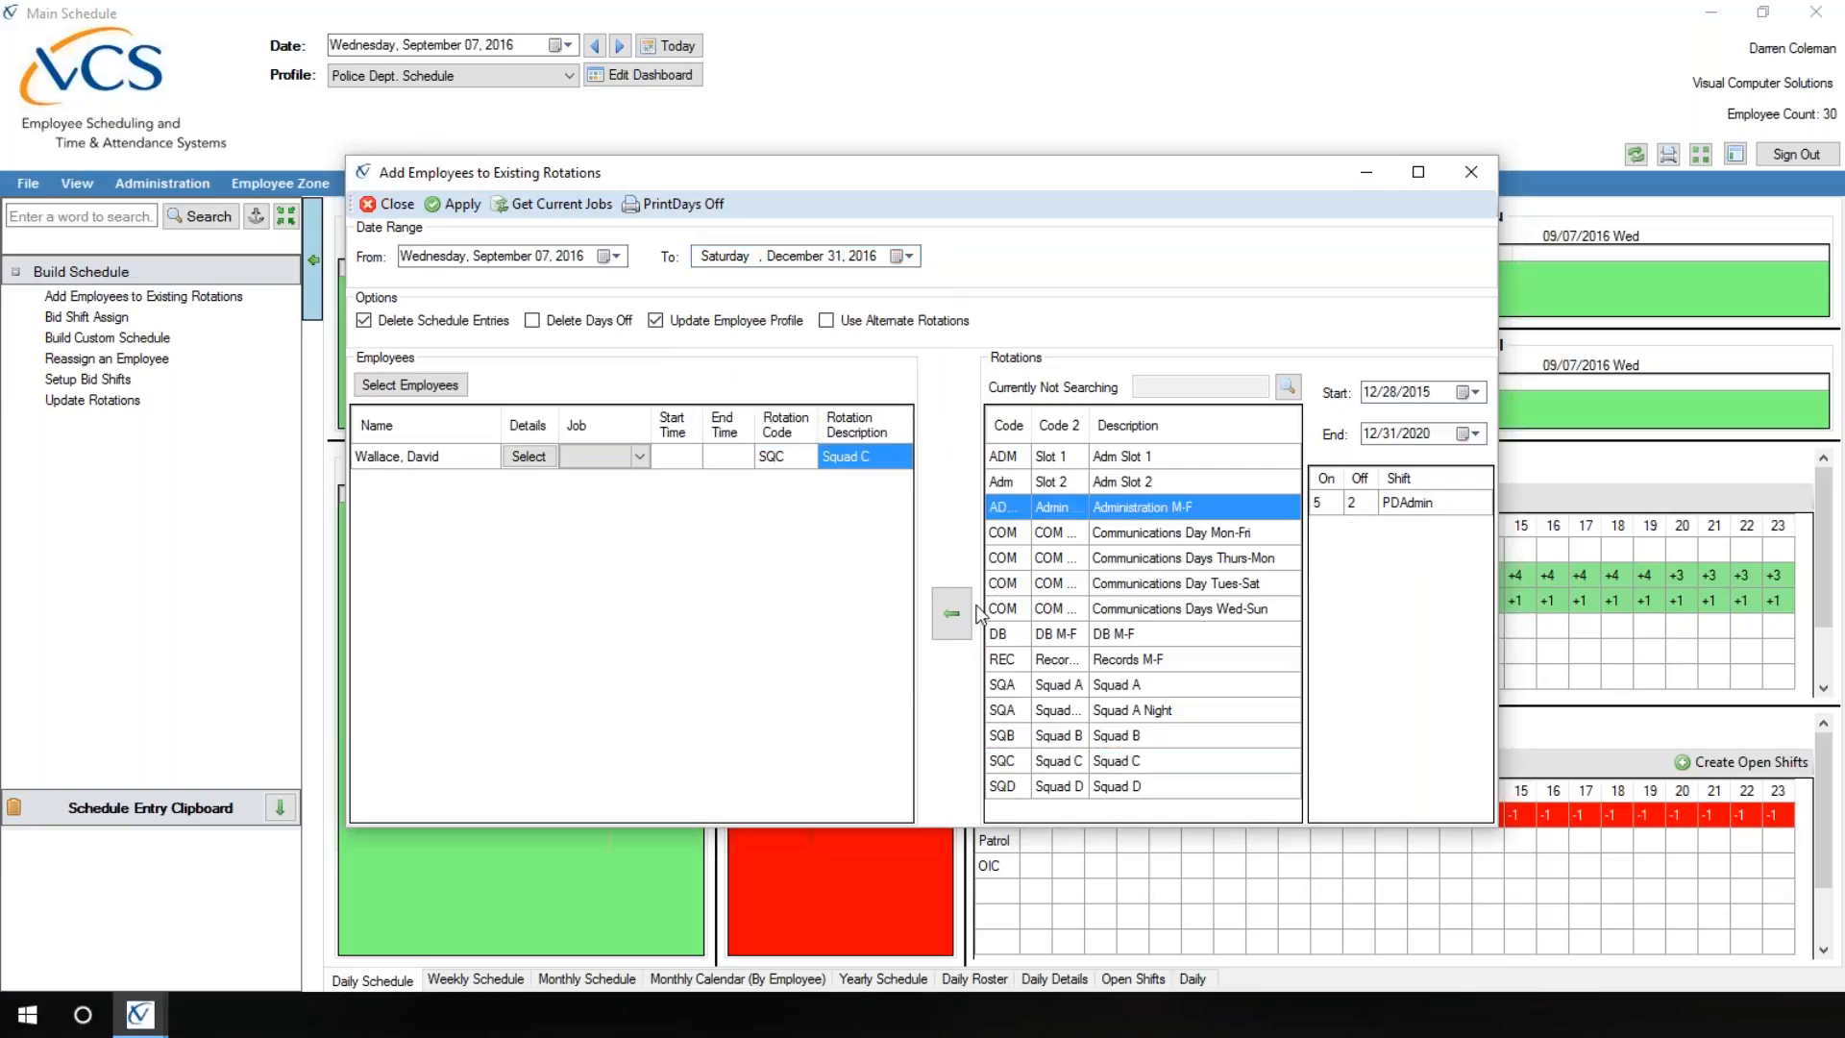
left_click(938, 609)
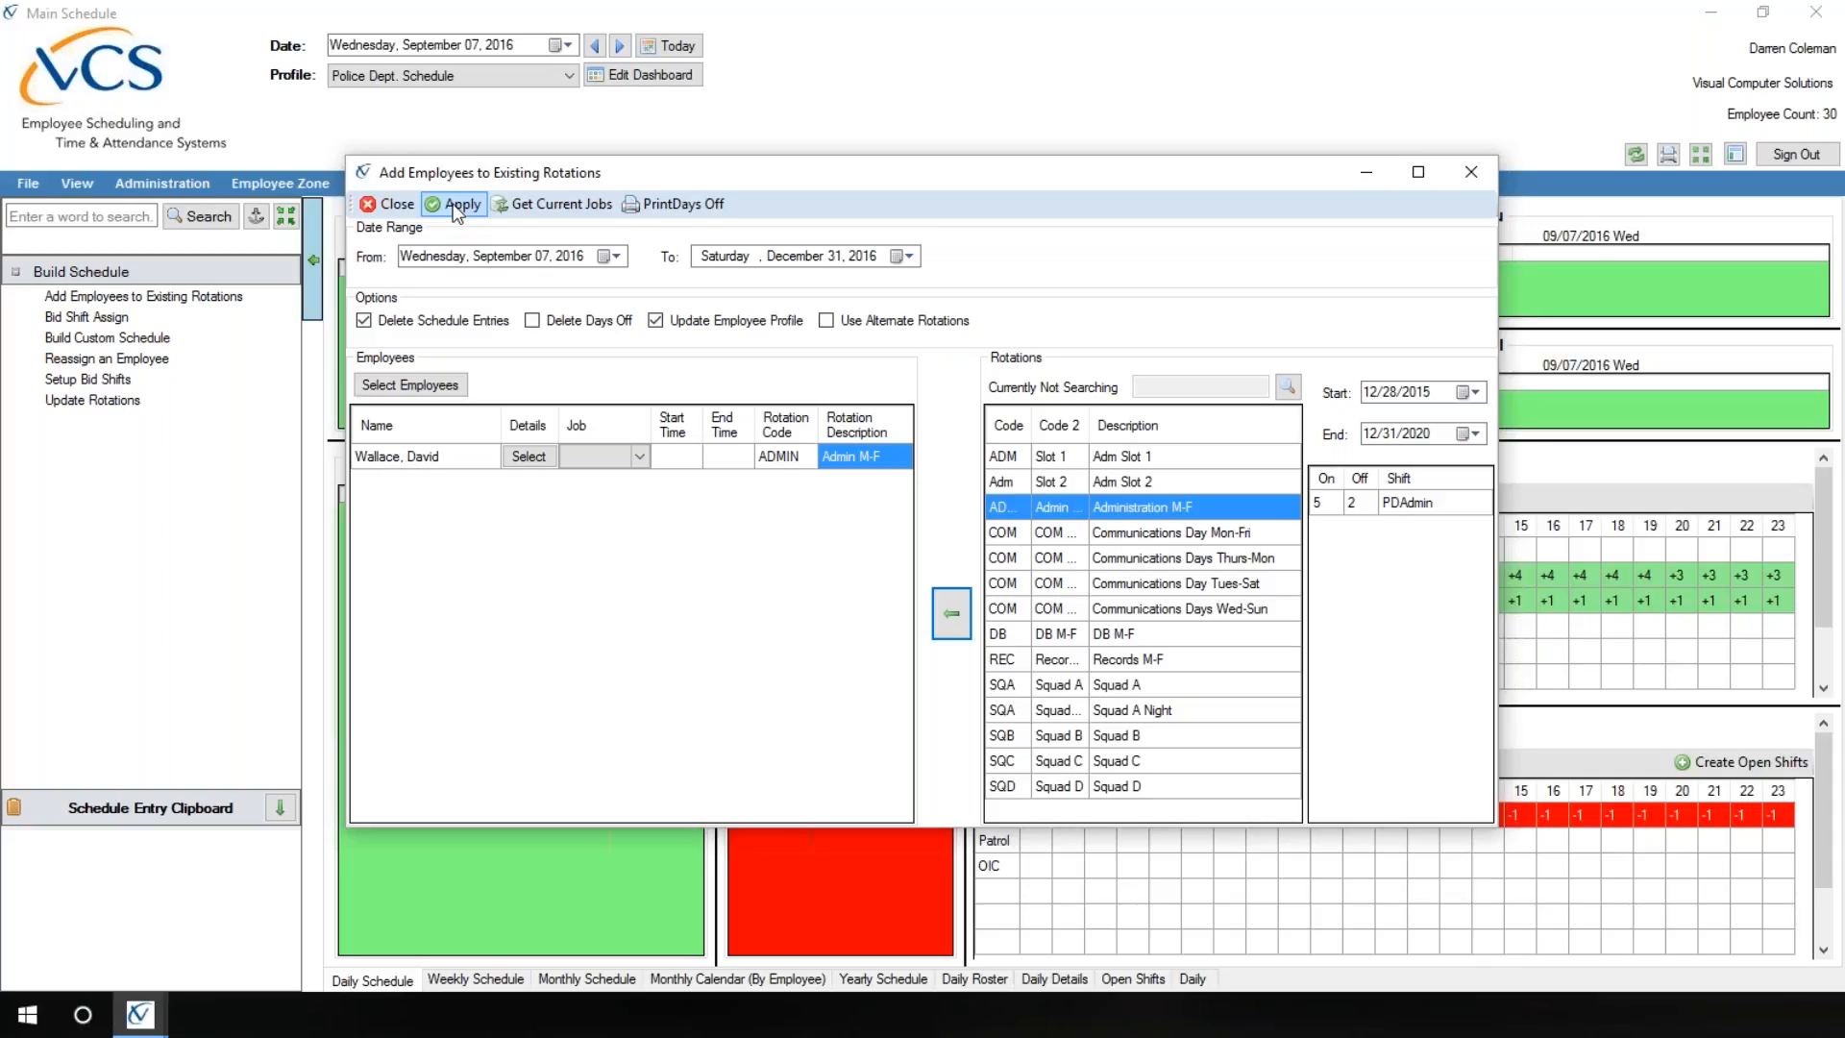
left_click(389, 205)
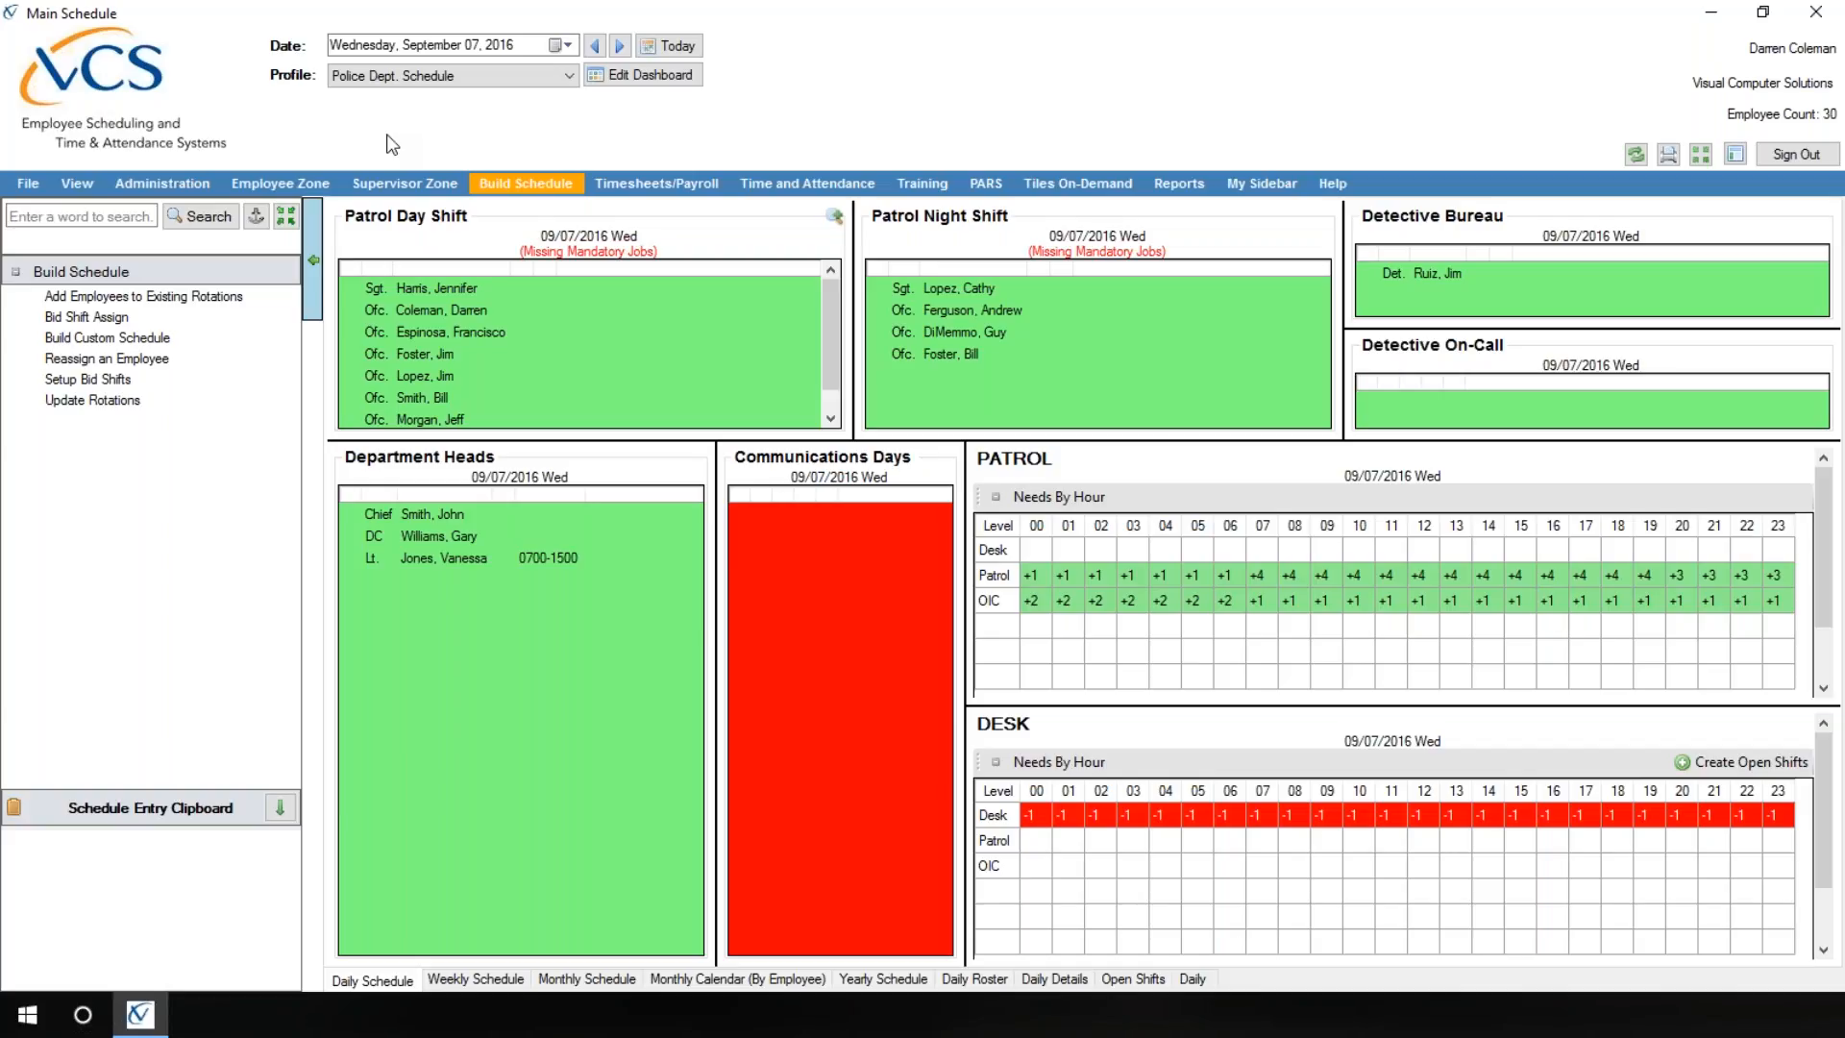
Step: Open Employee Profile from the Employee Center and show the first listed employee's Application settings
left_click(137, 192)
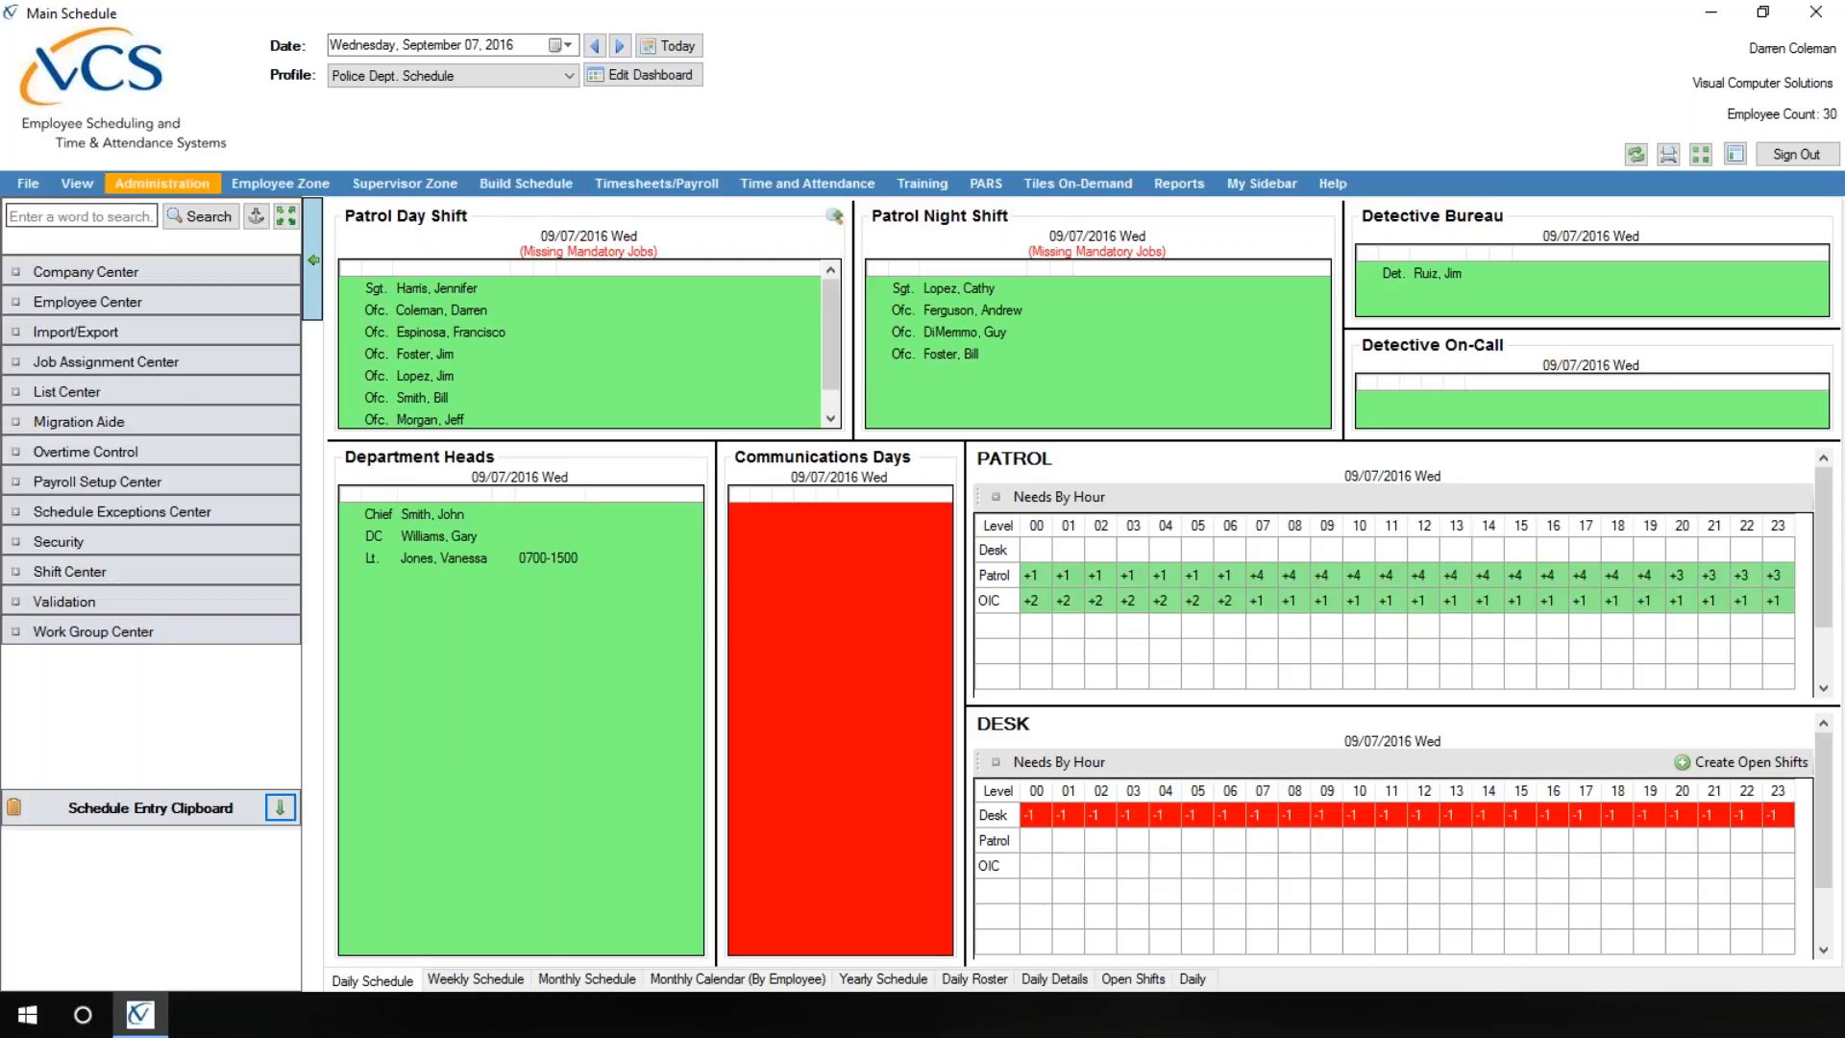
left_click(122, 301)
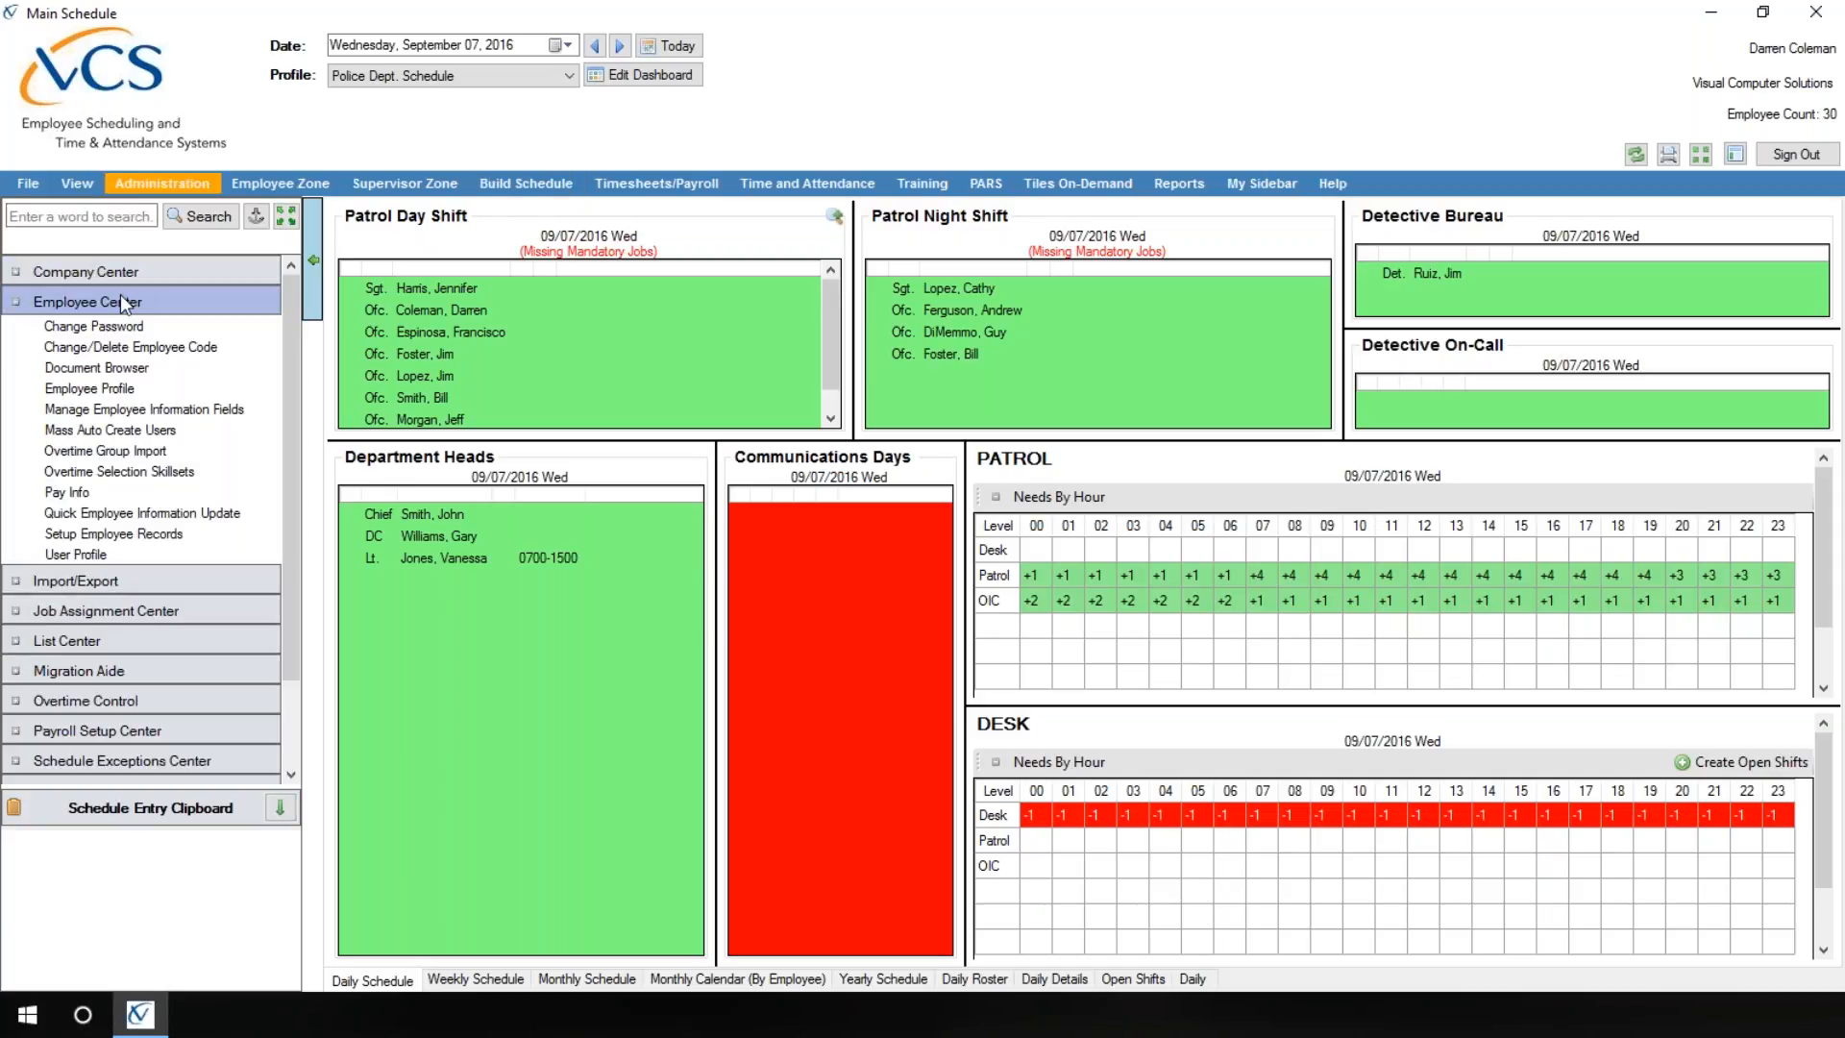
left_click(140, 390)
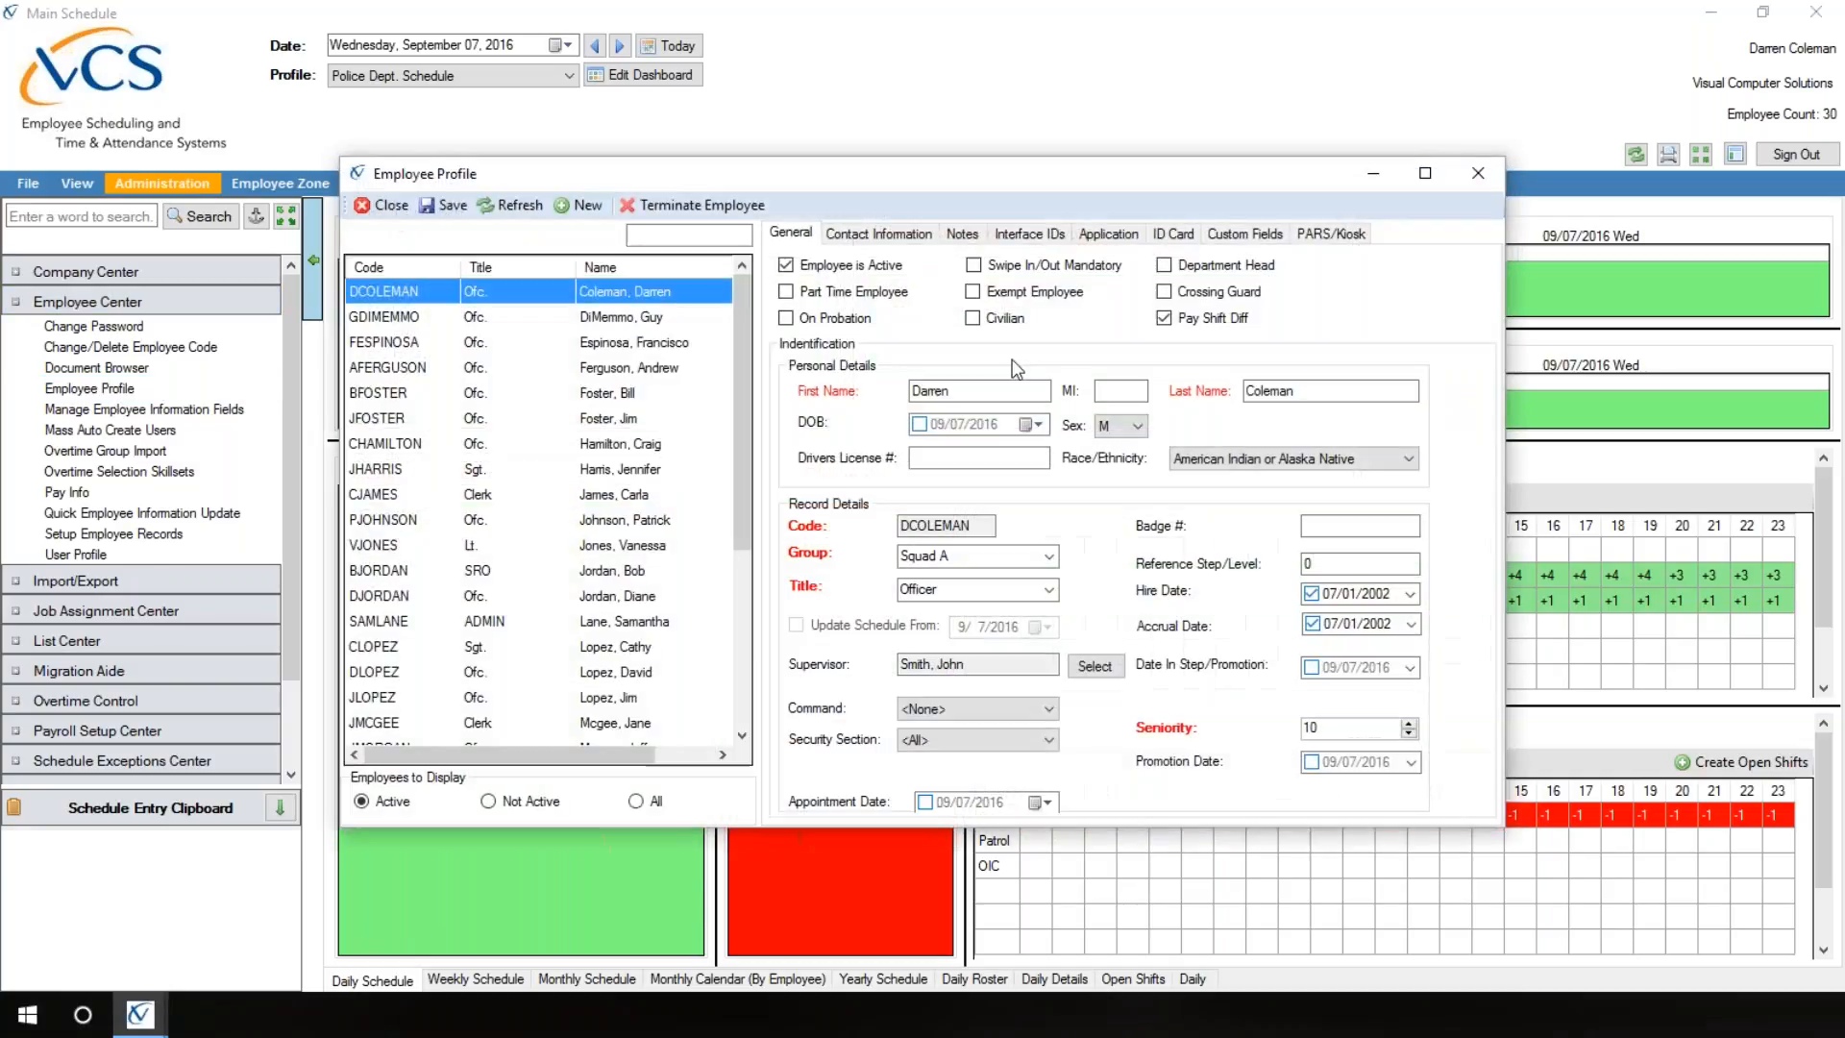
left_click(1105, 234)
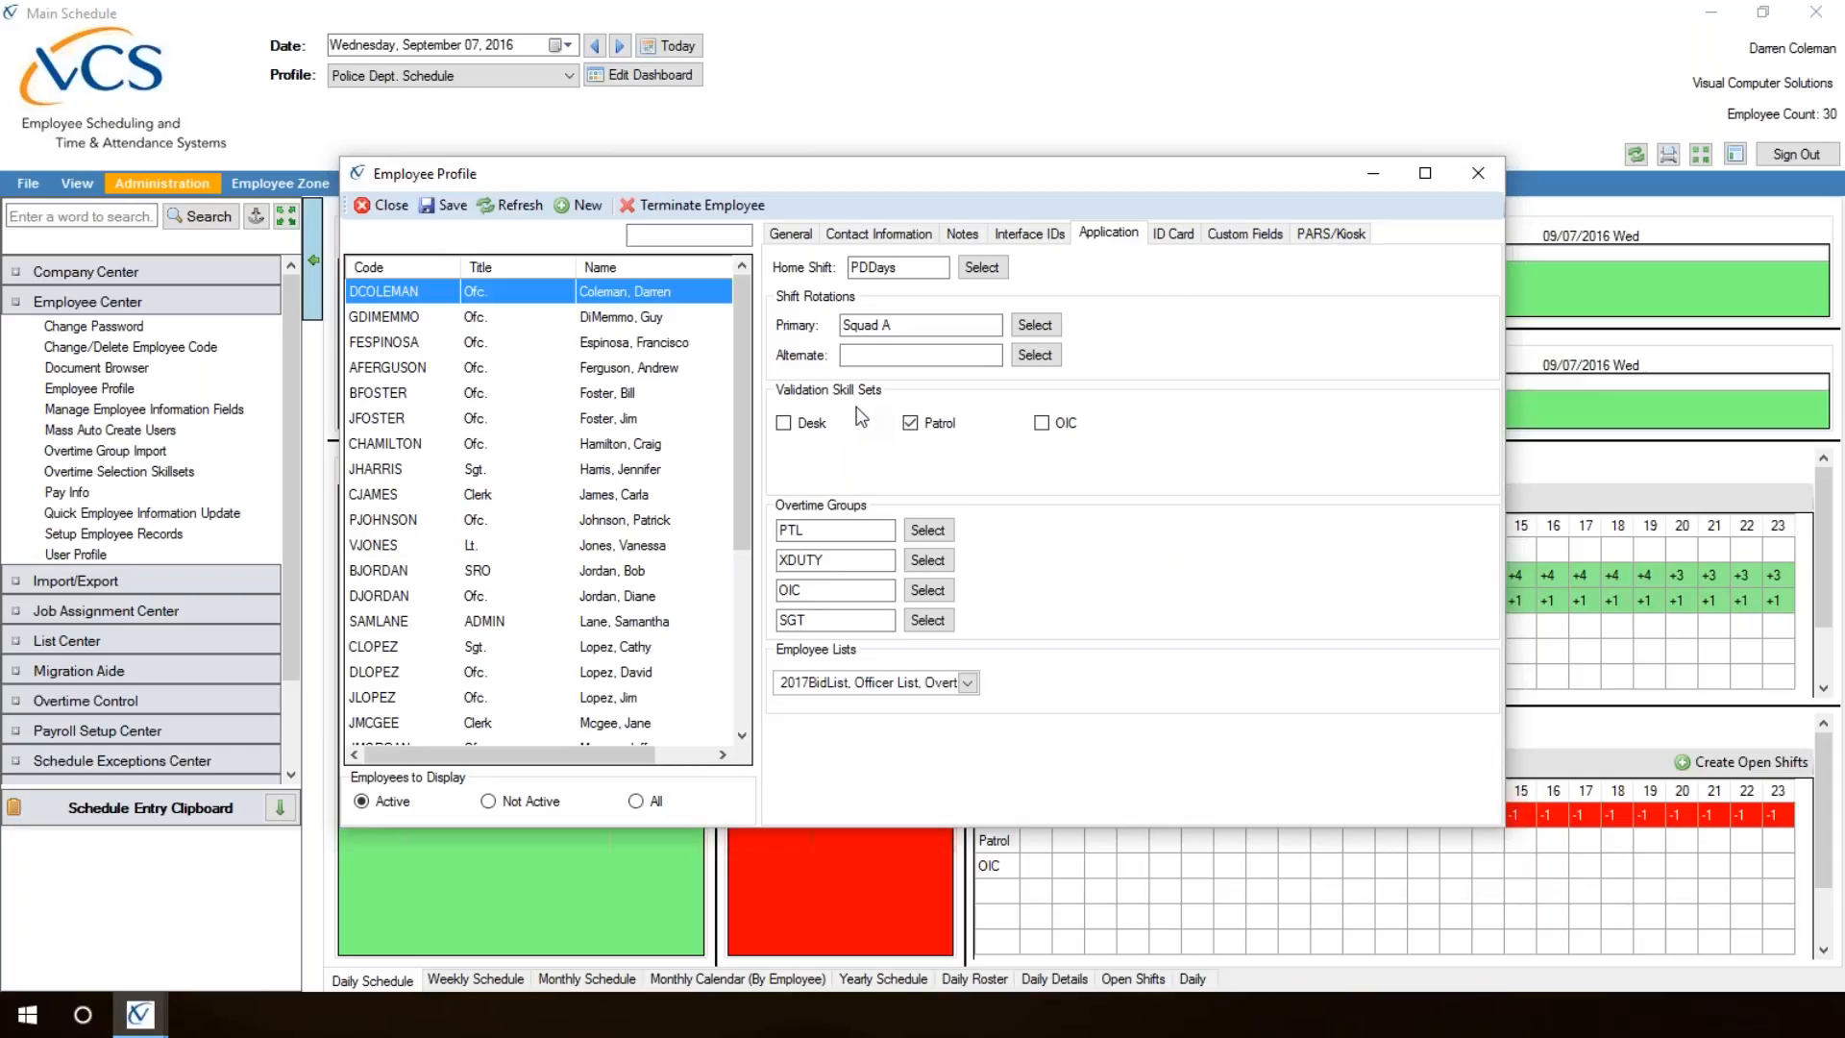
Step: Start a blank employee profile, switch to the fifth listed employee, and enable the Patrol validation skill set
left_click(582, 205)
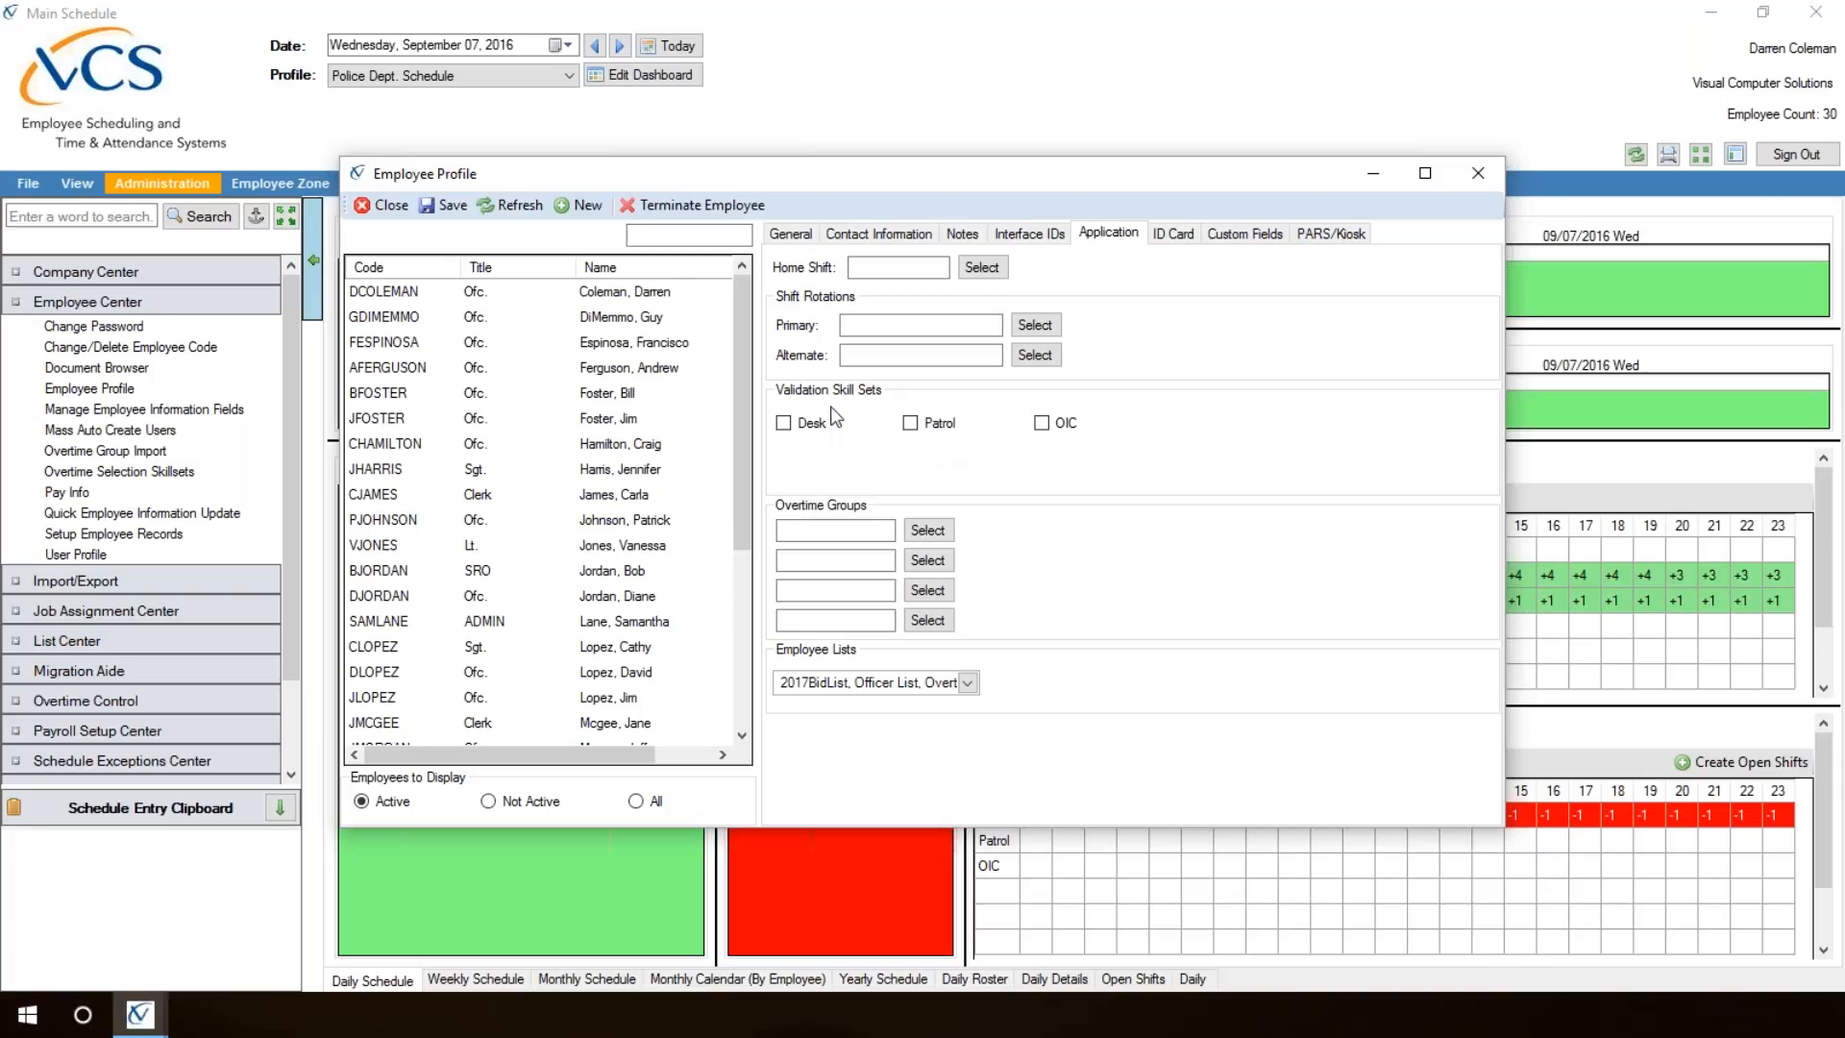
left_click(909, 425)
left_click(394, 393)
left_click(911, 424)
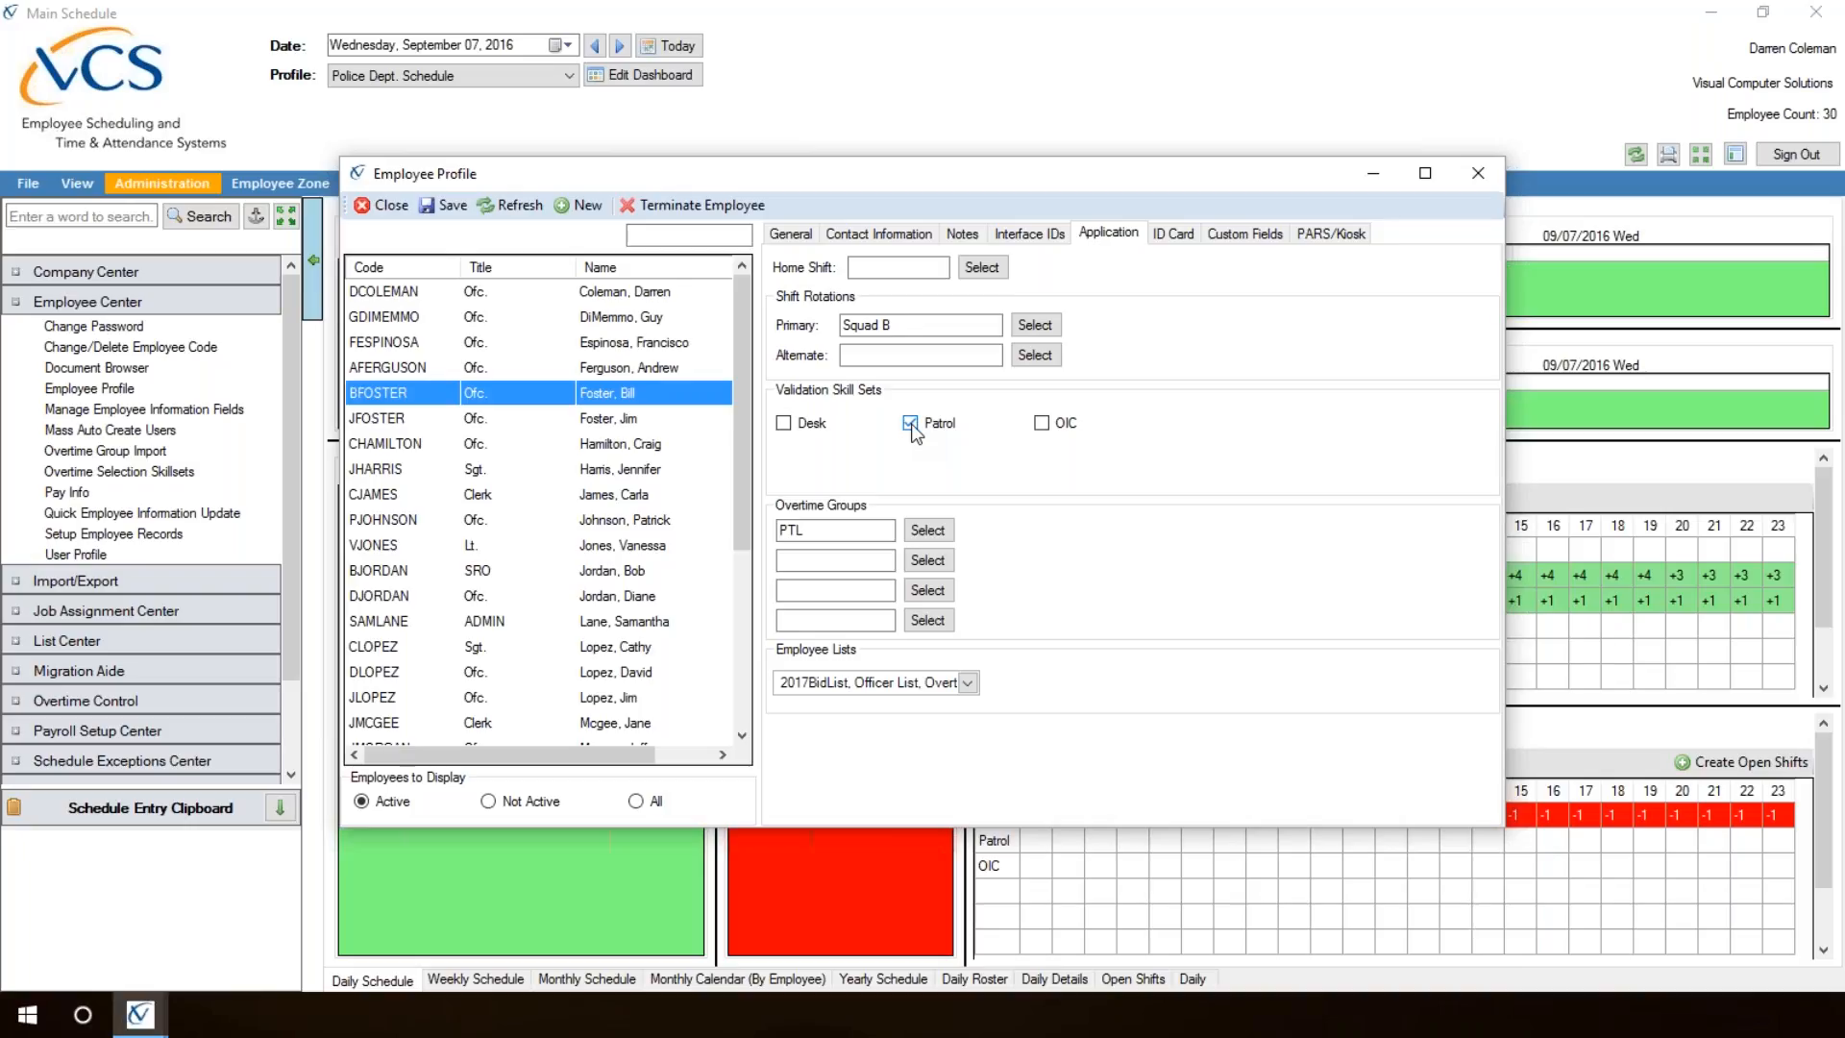
Step: Choose PTL (Patrol) as the employee's first overtime group
left_click(944, 539)
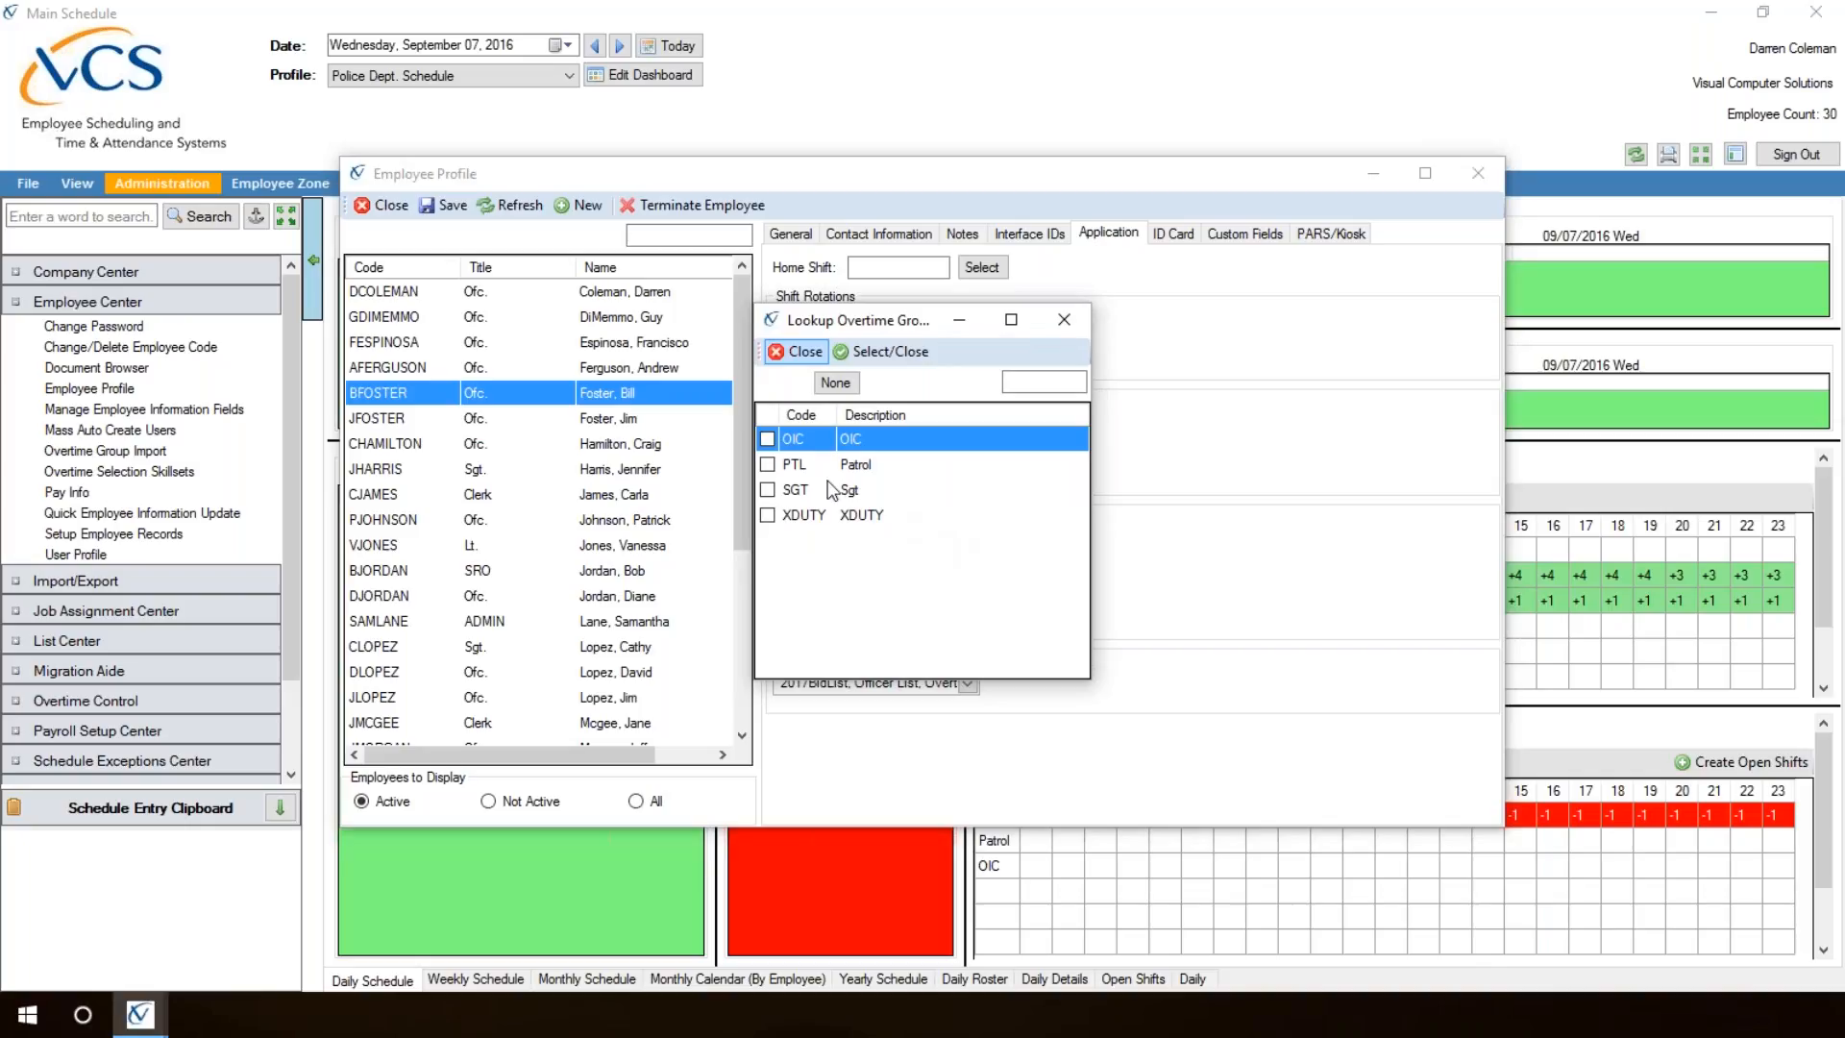
left_click(769, 466)
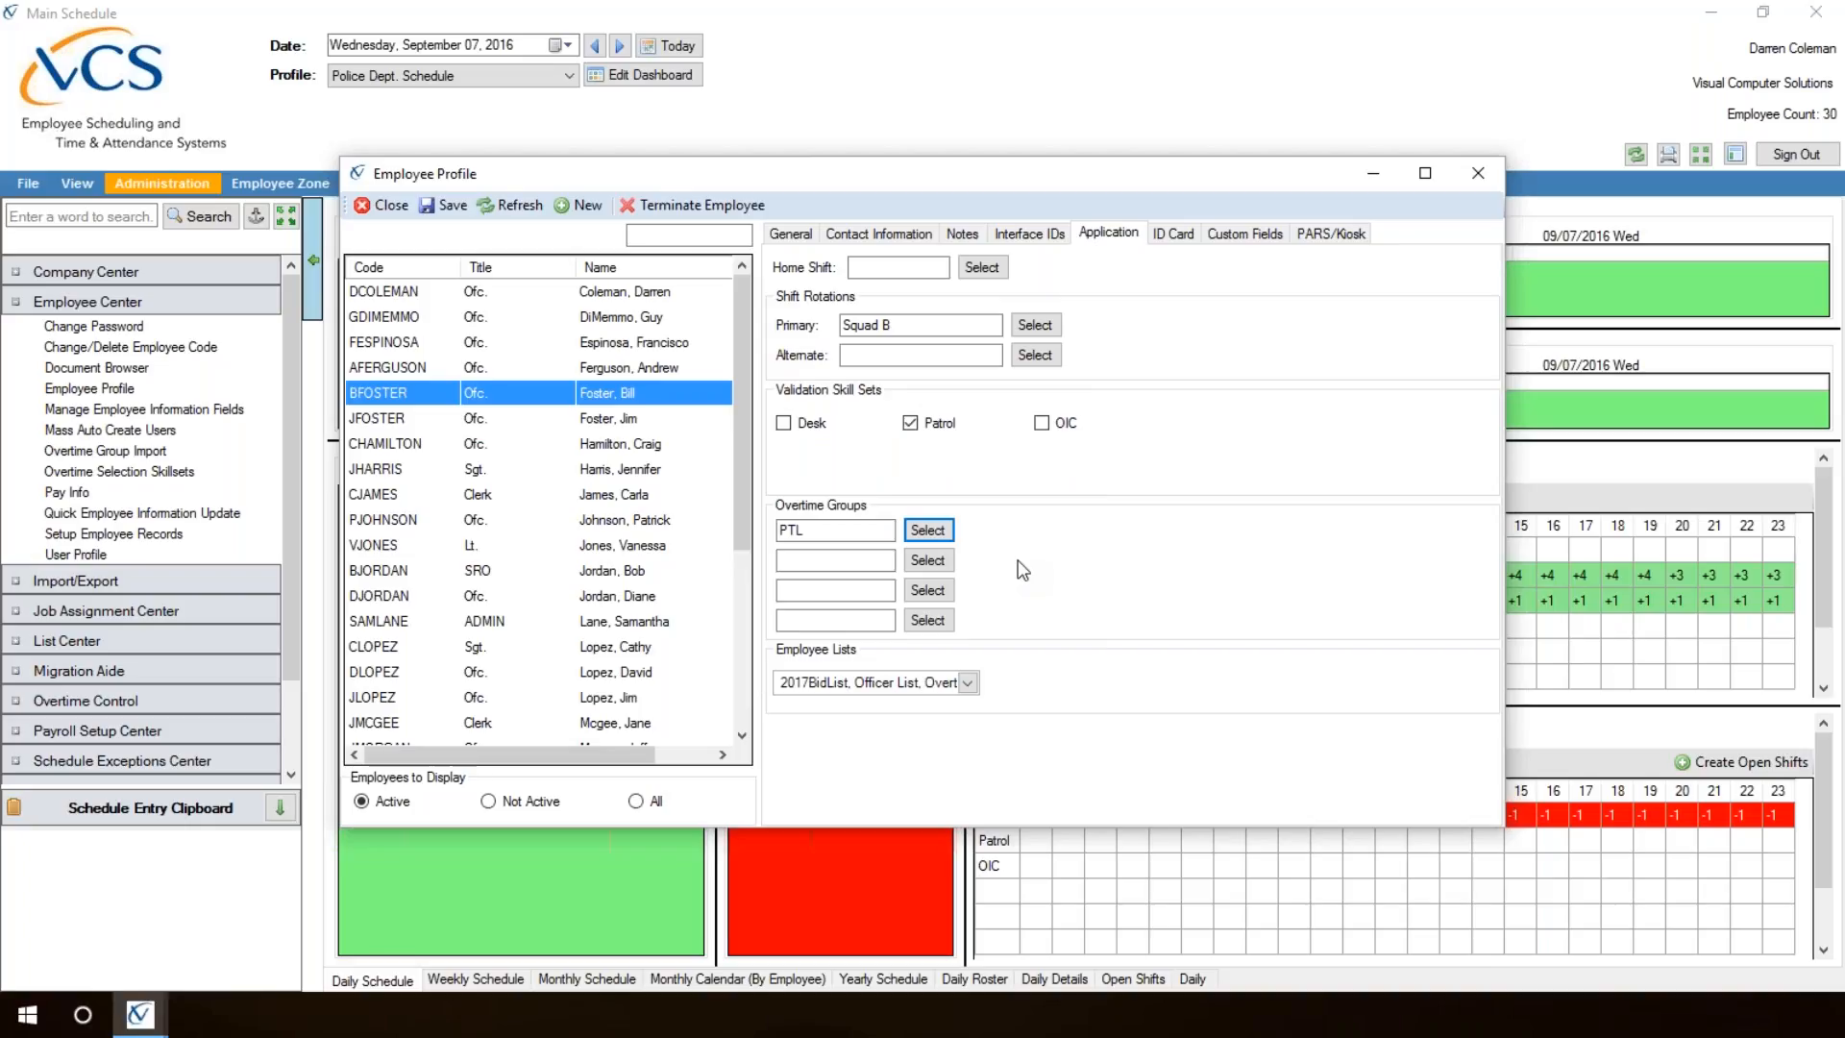
left_click(928, 531)
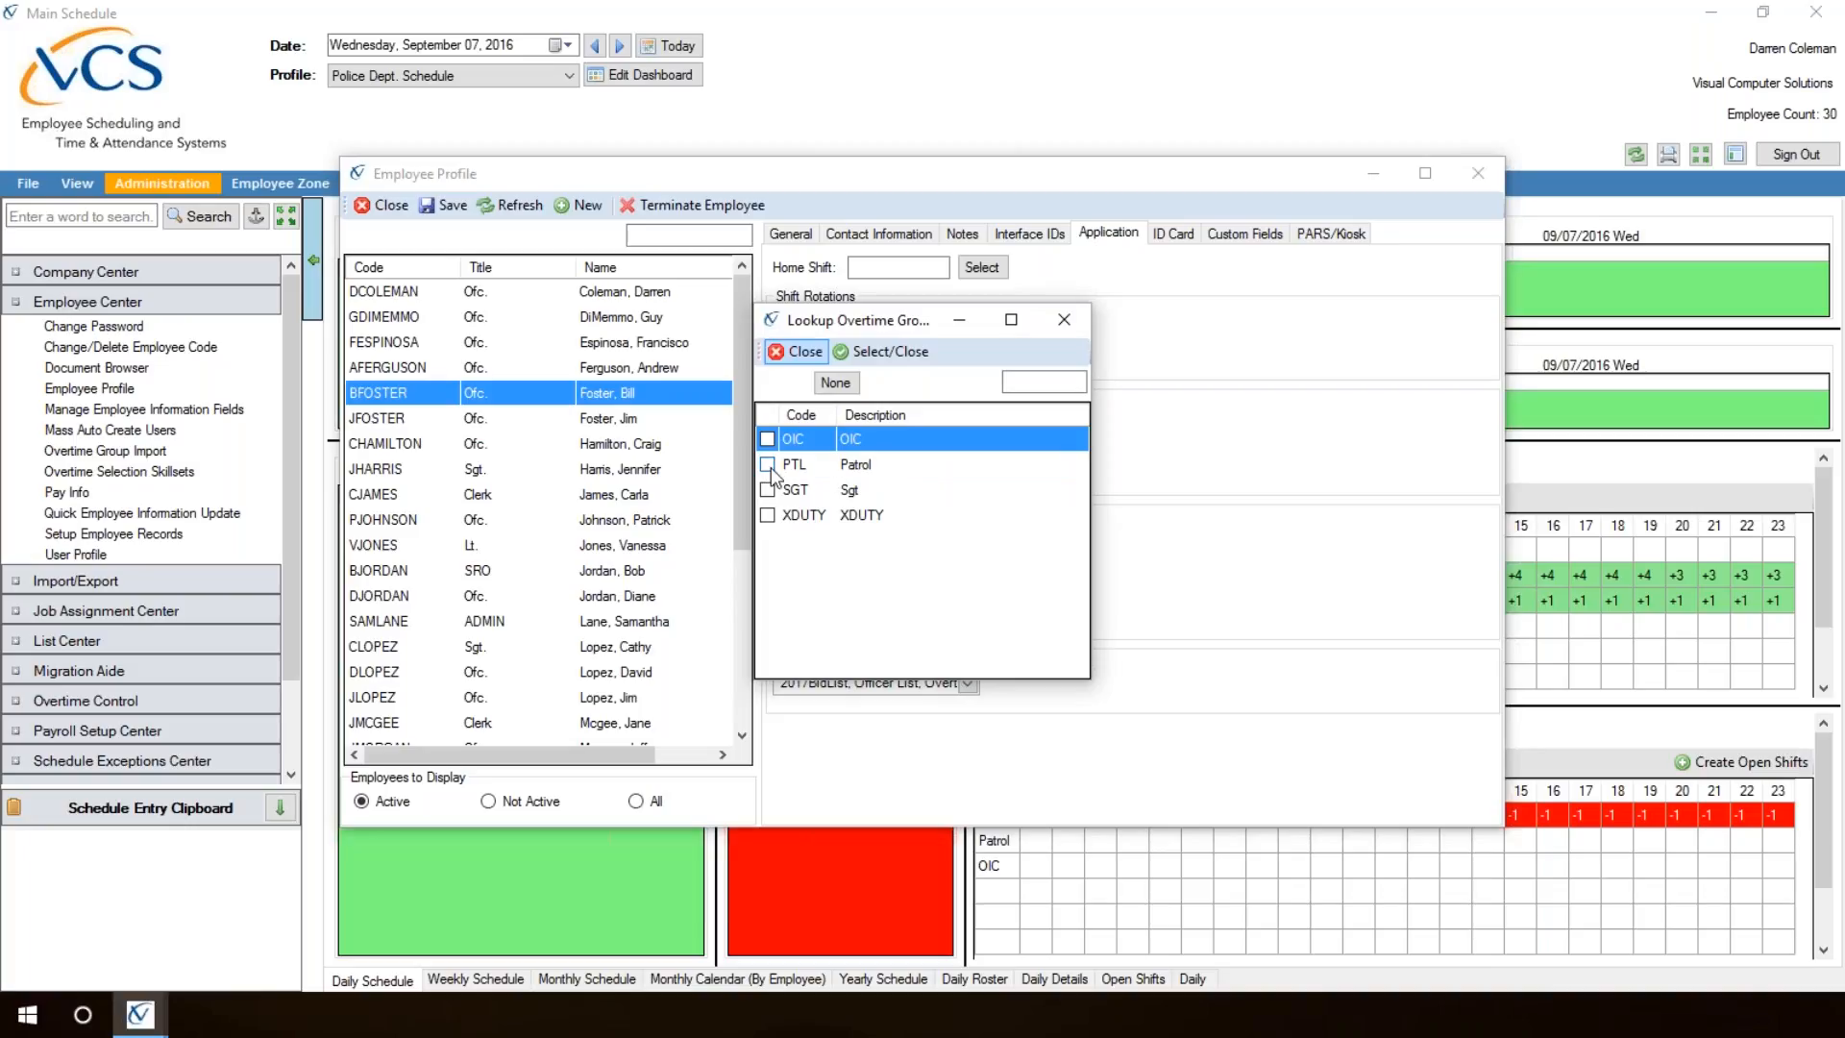
double_click(771, 467)
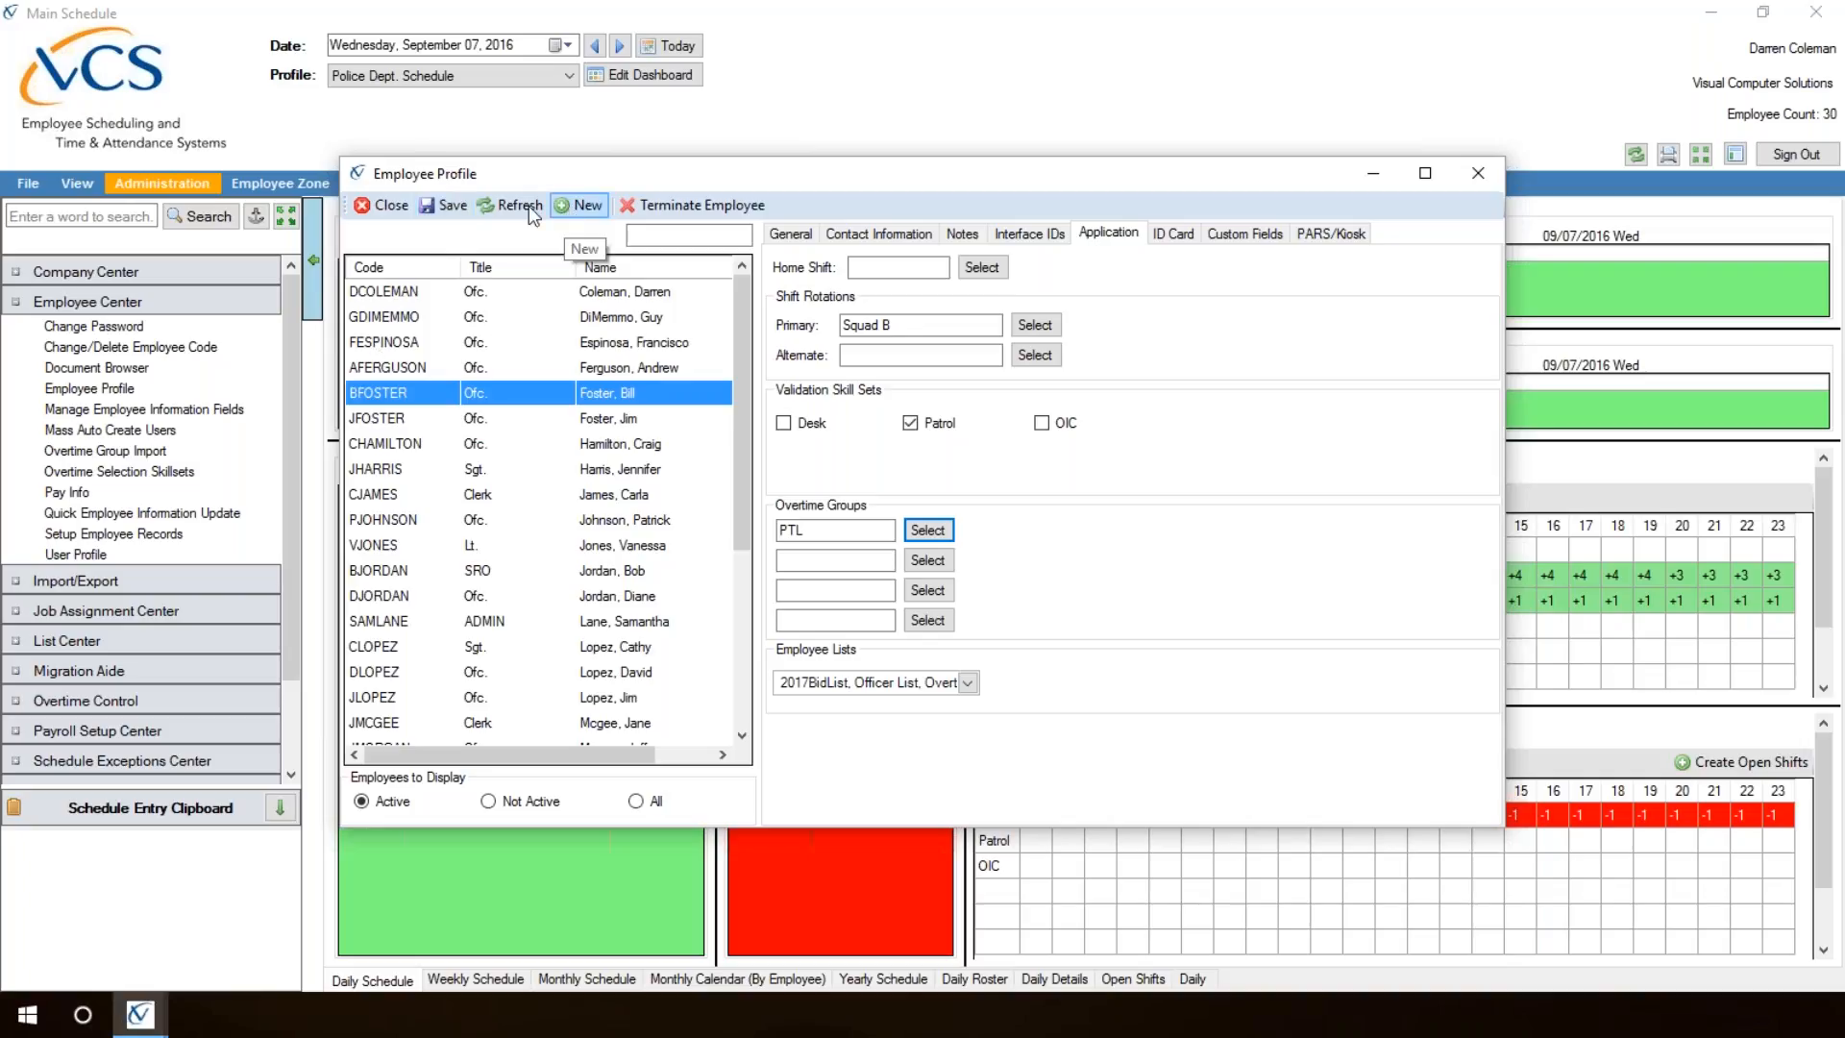
Step: Close Employee Profile and open Overtime Selection Skillsets
left_click(384, 207)
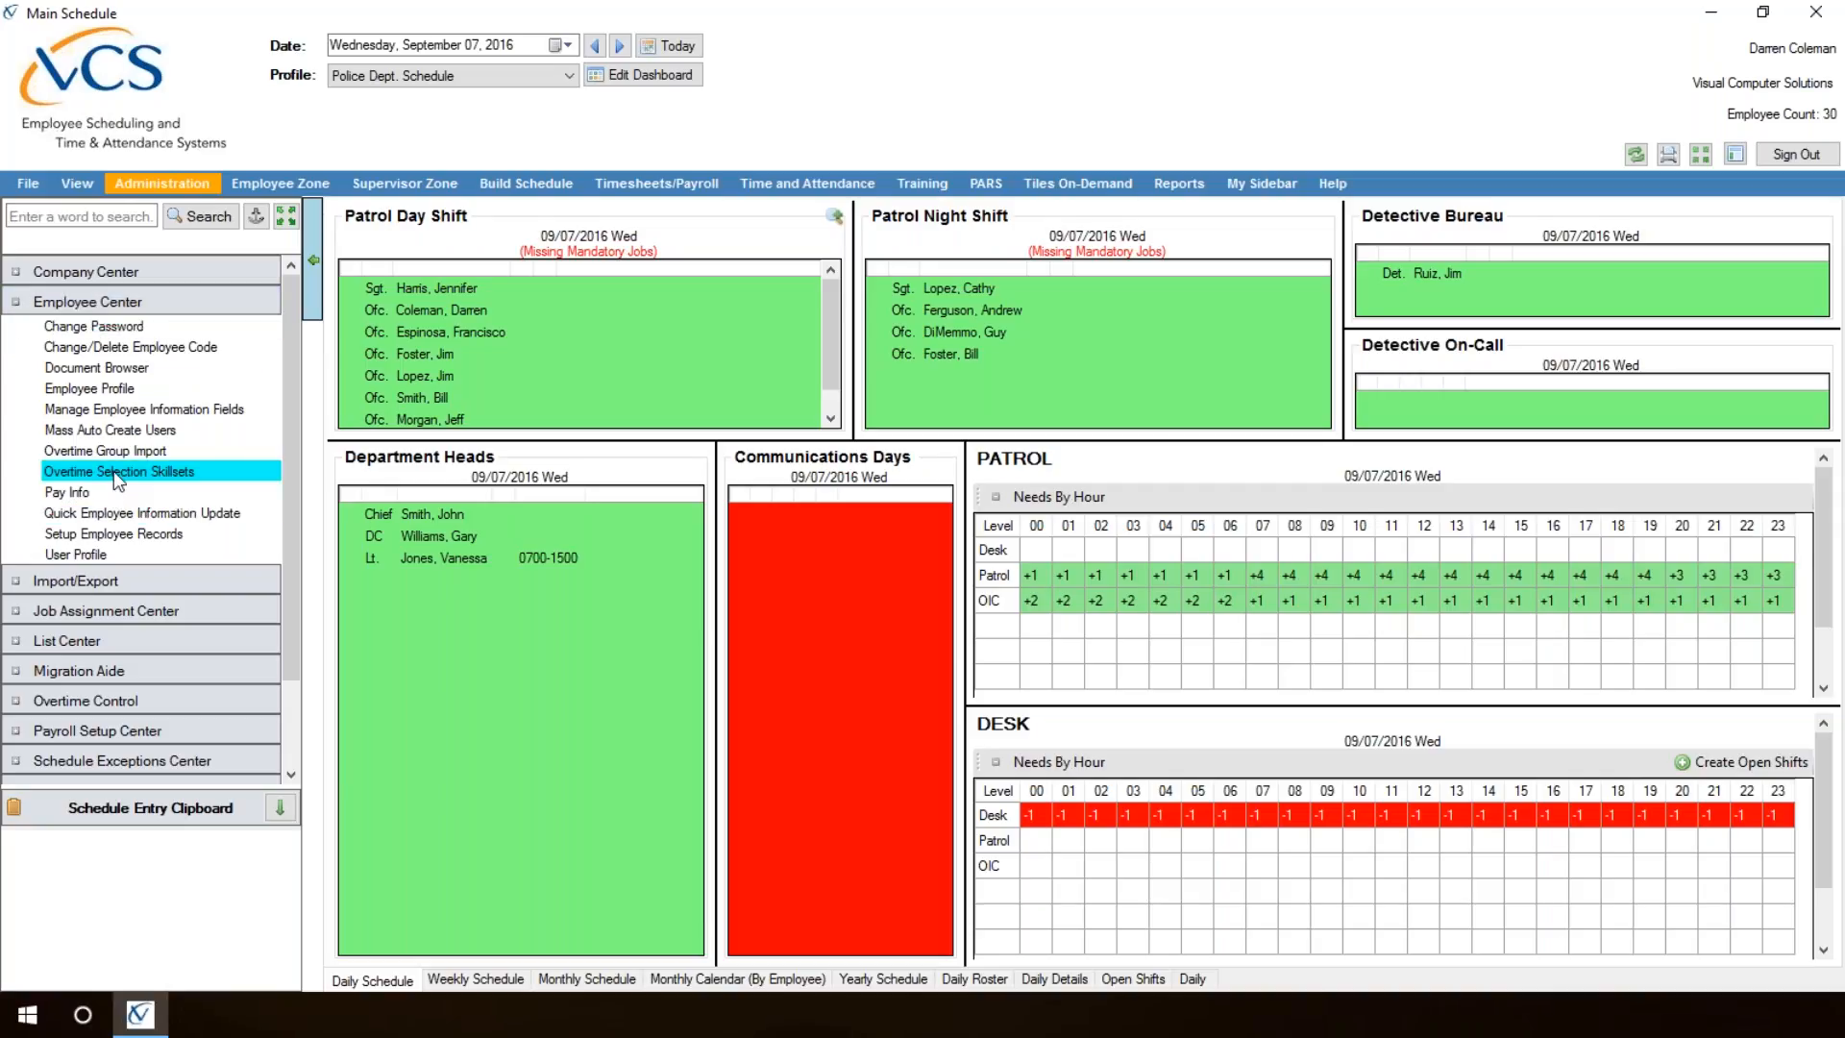
left_click(156, 472)
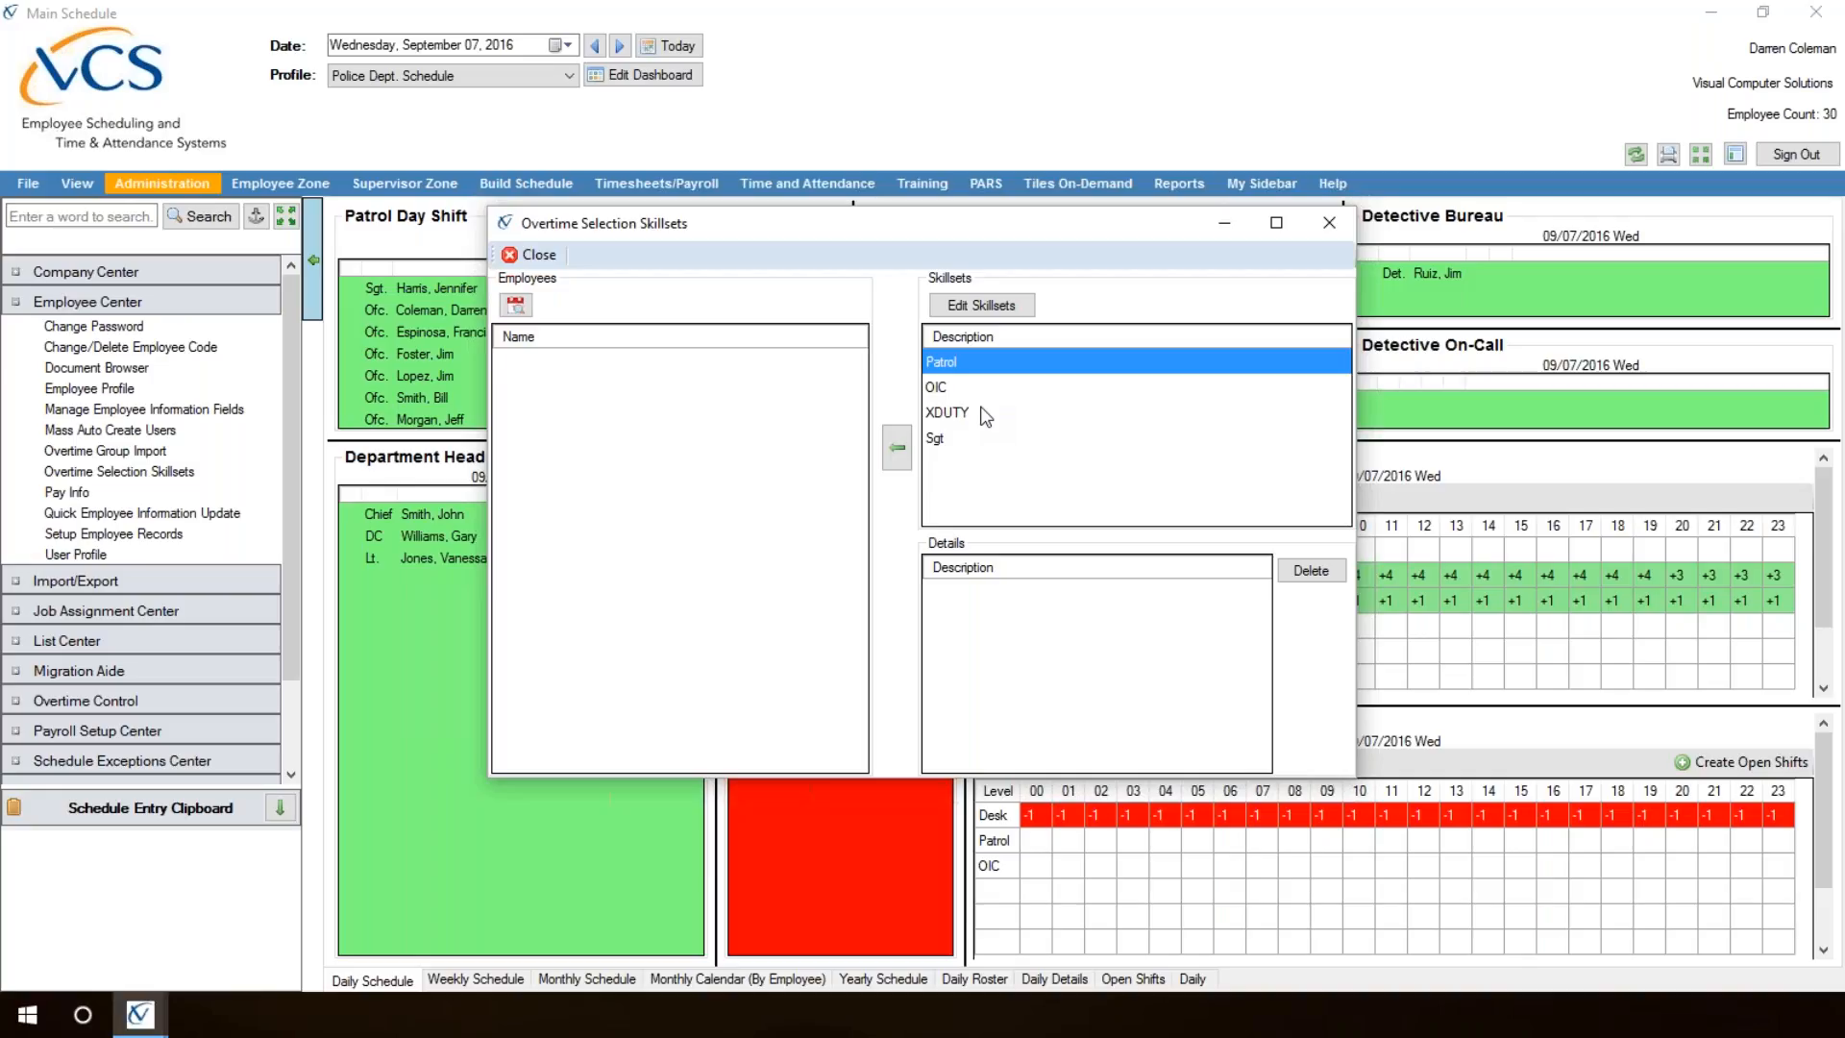
Step: Look up the second-to-last active employee, a Squad A officer, and add them to the Overtime Selection Skillsets employee list
left_click(516, 304)
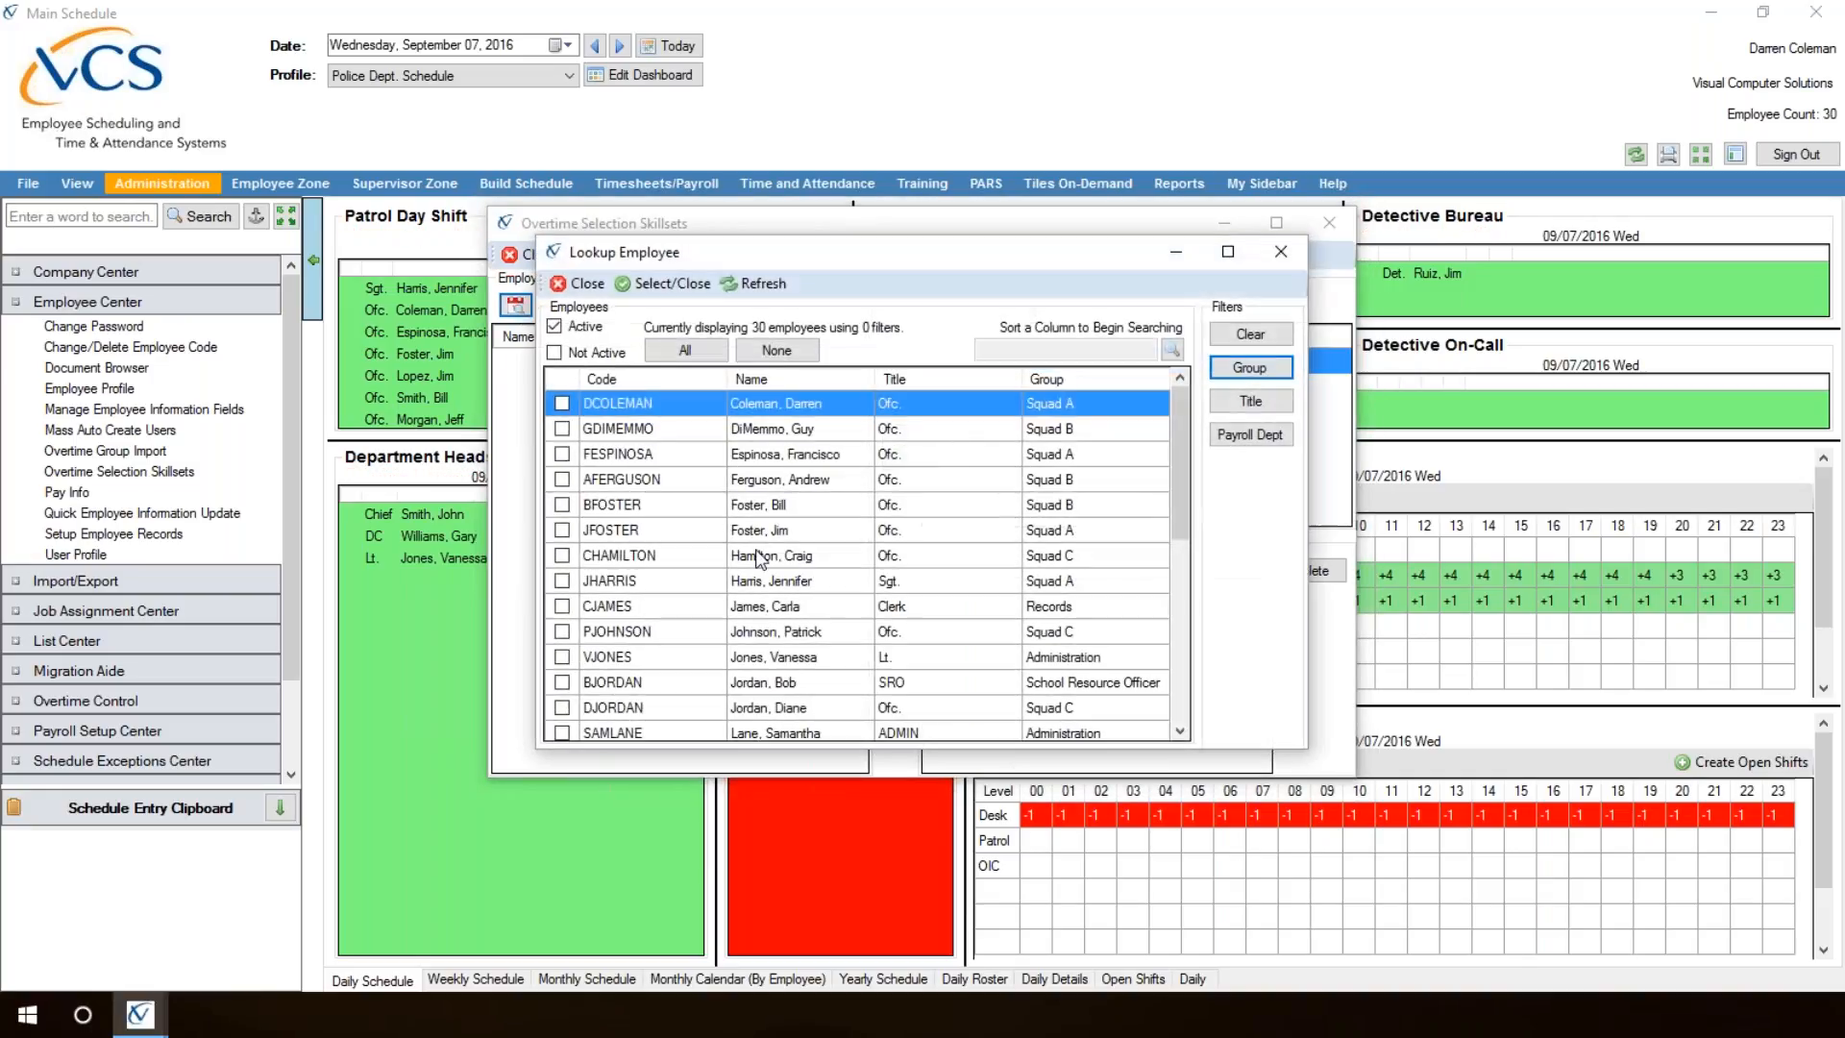
left_click(1174, 697)
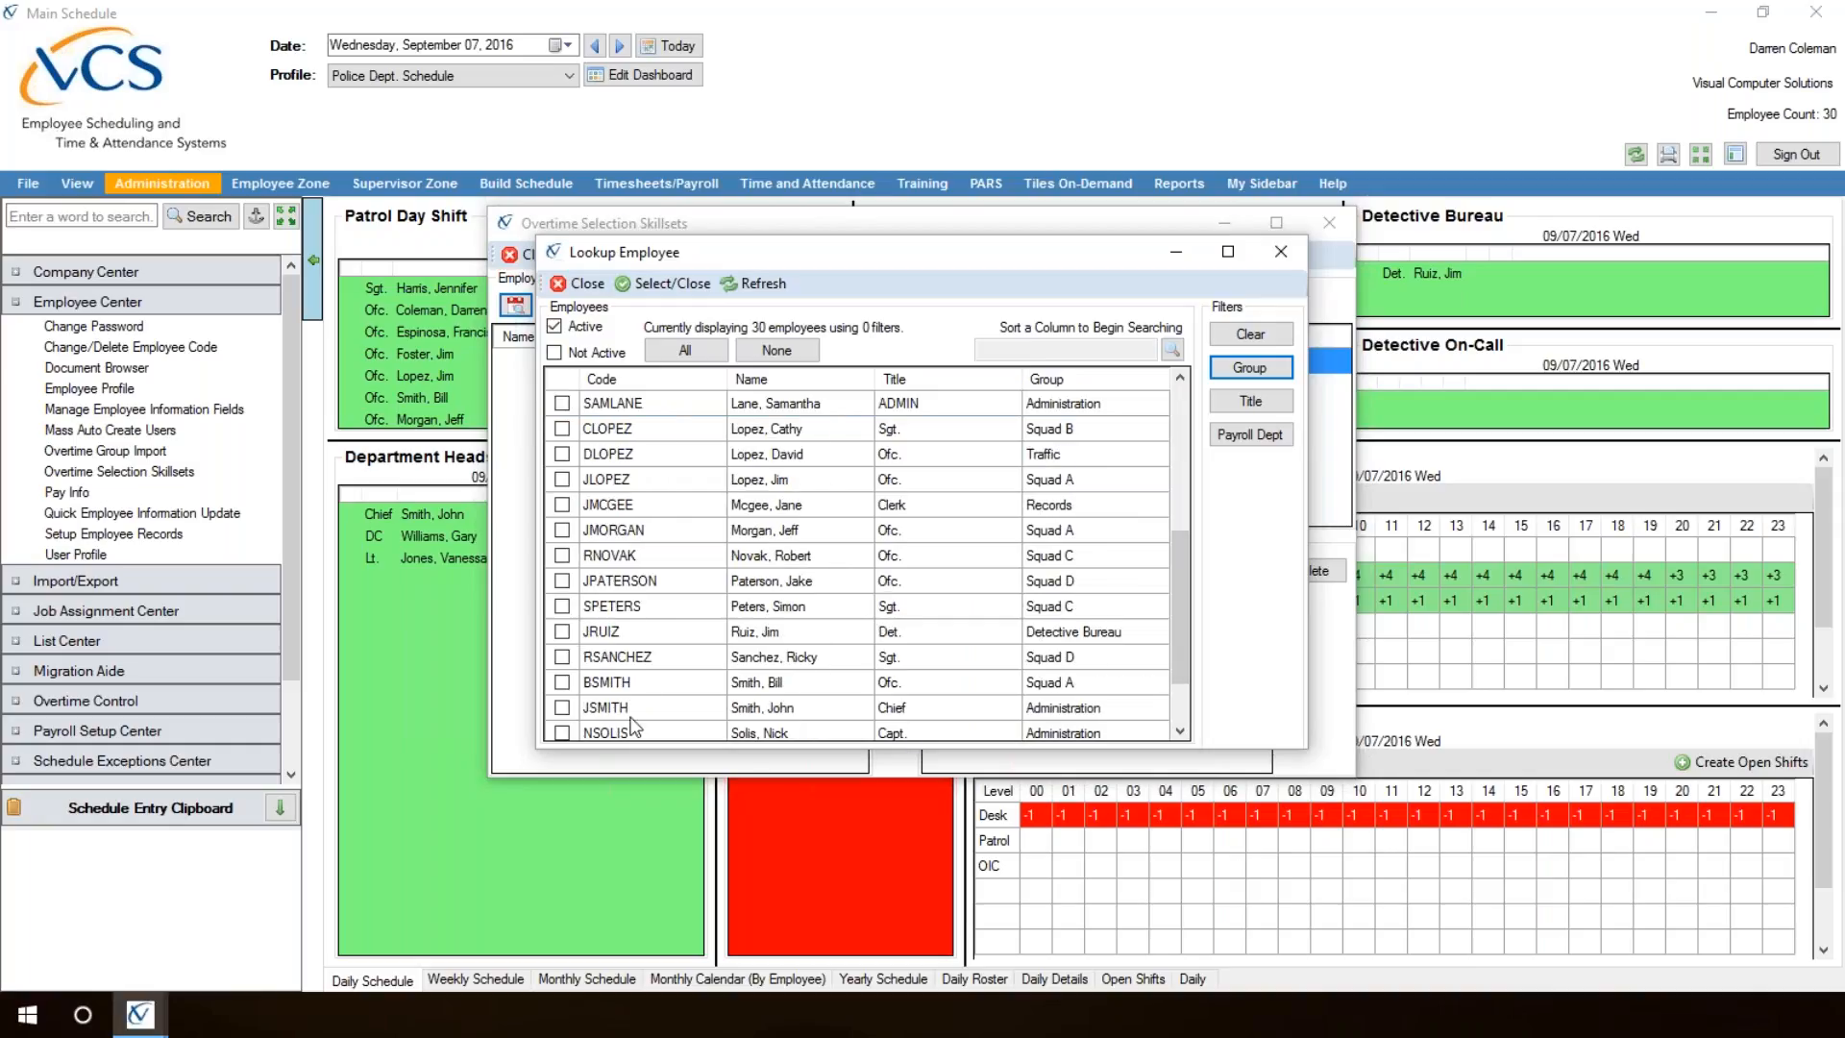
left_click(1174, 709)
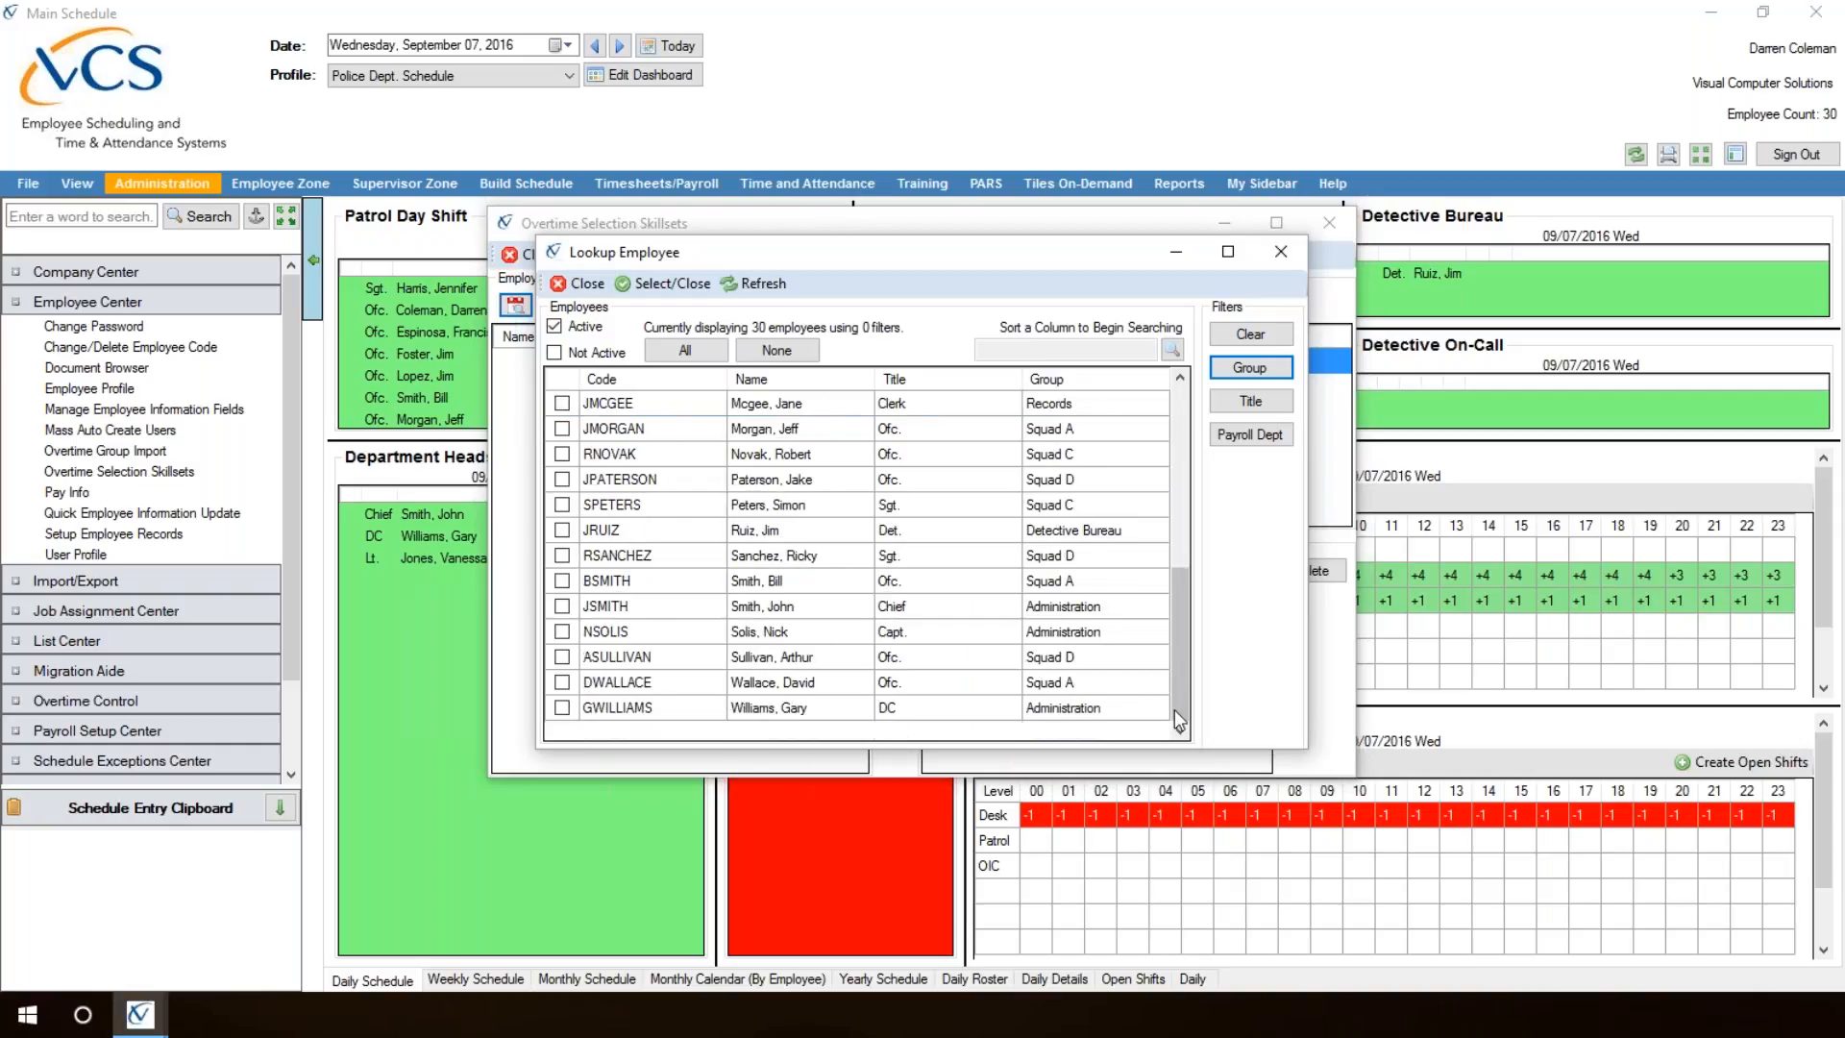
left_click(562, 683)
left_click(677, 286)
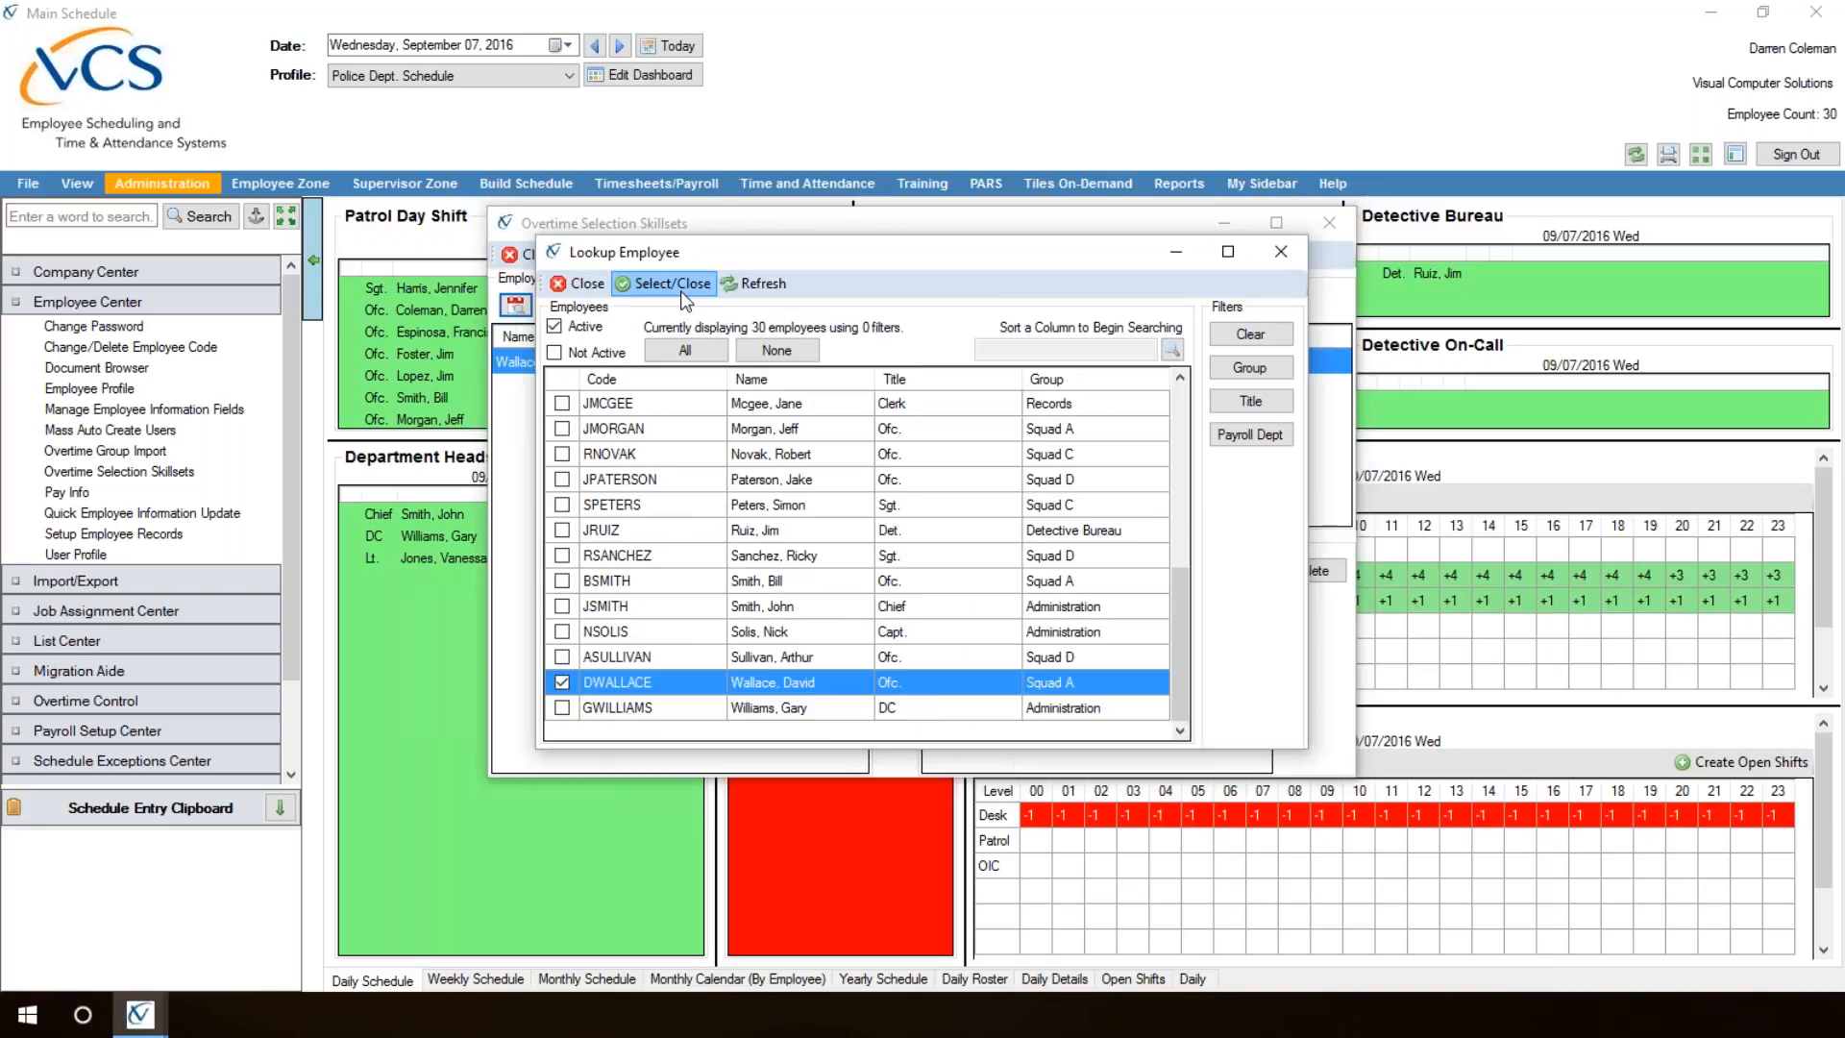
Step: Assign the Patrol overtime selection skillset to the added officer
left_click(529, 365)
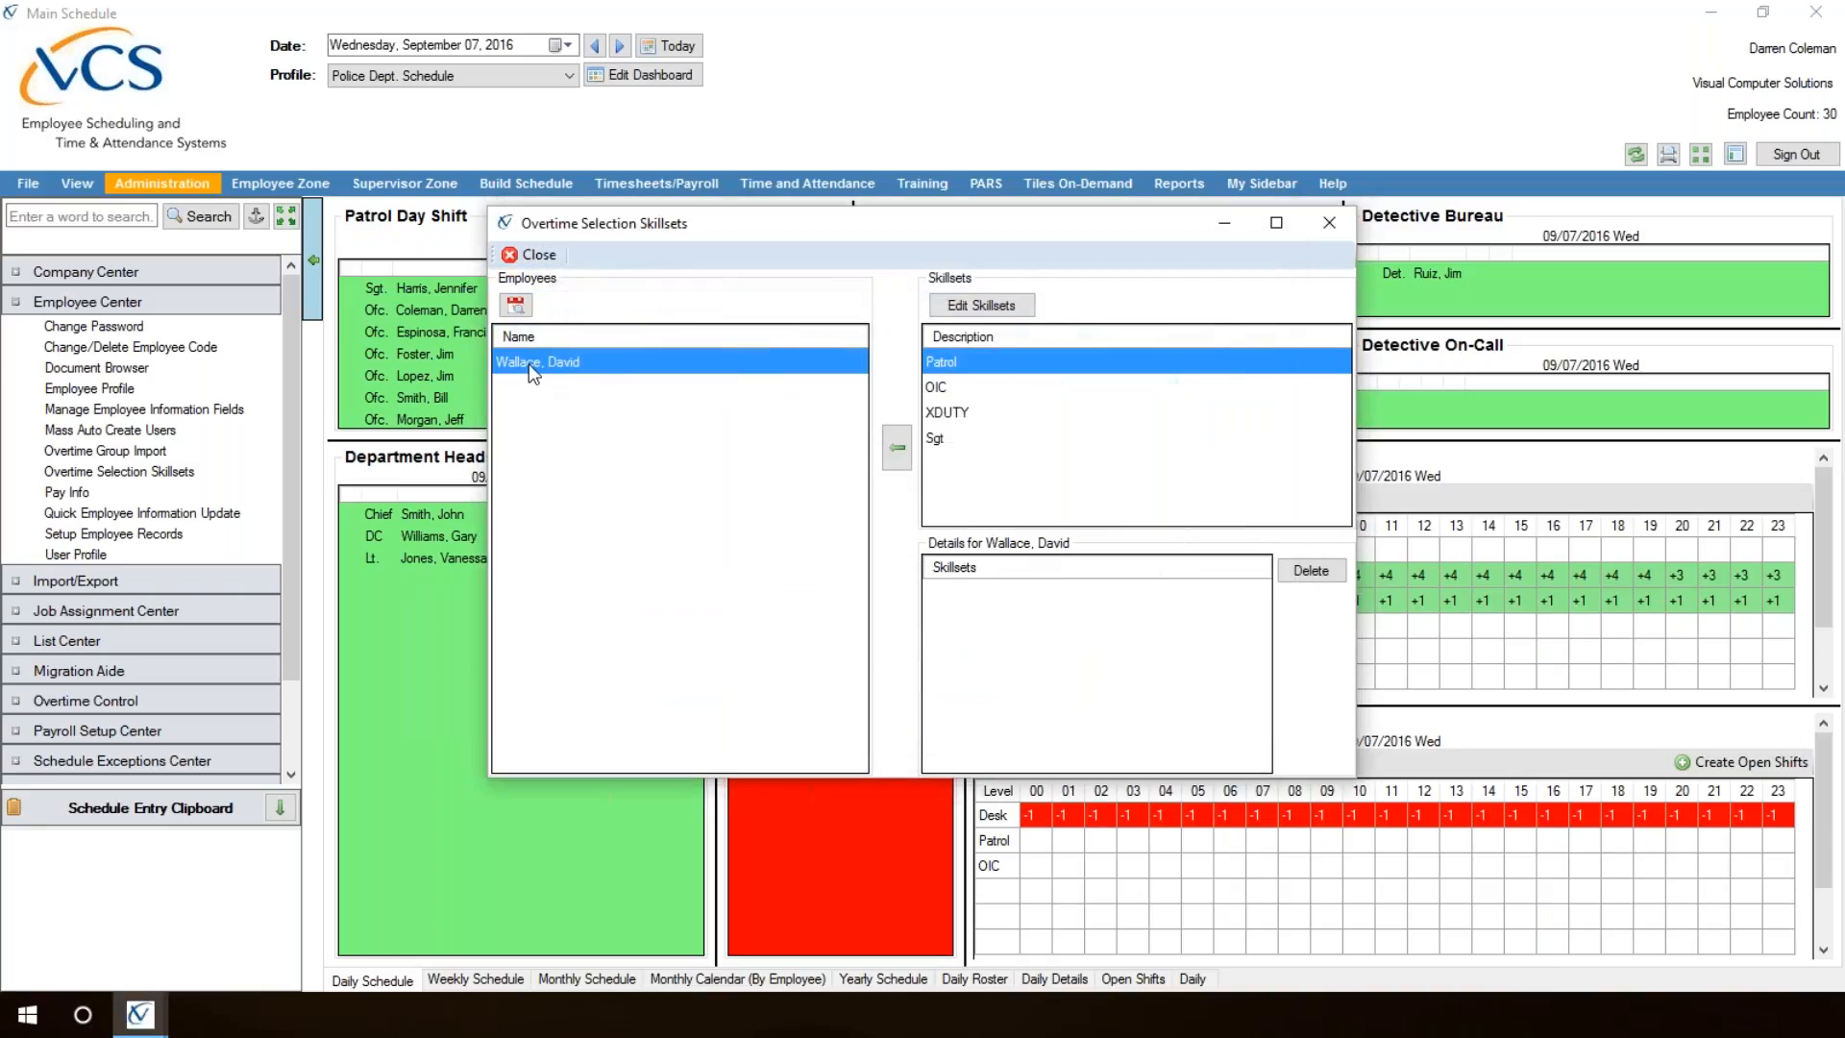
left_click(955, 369)
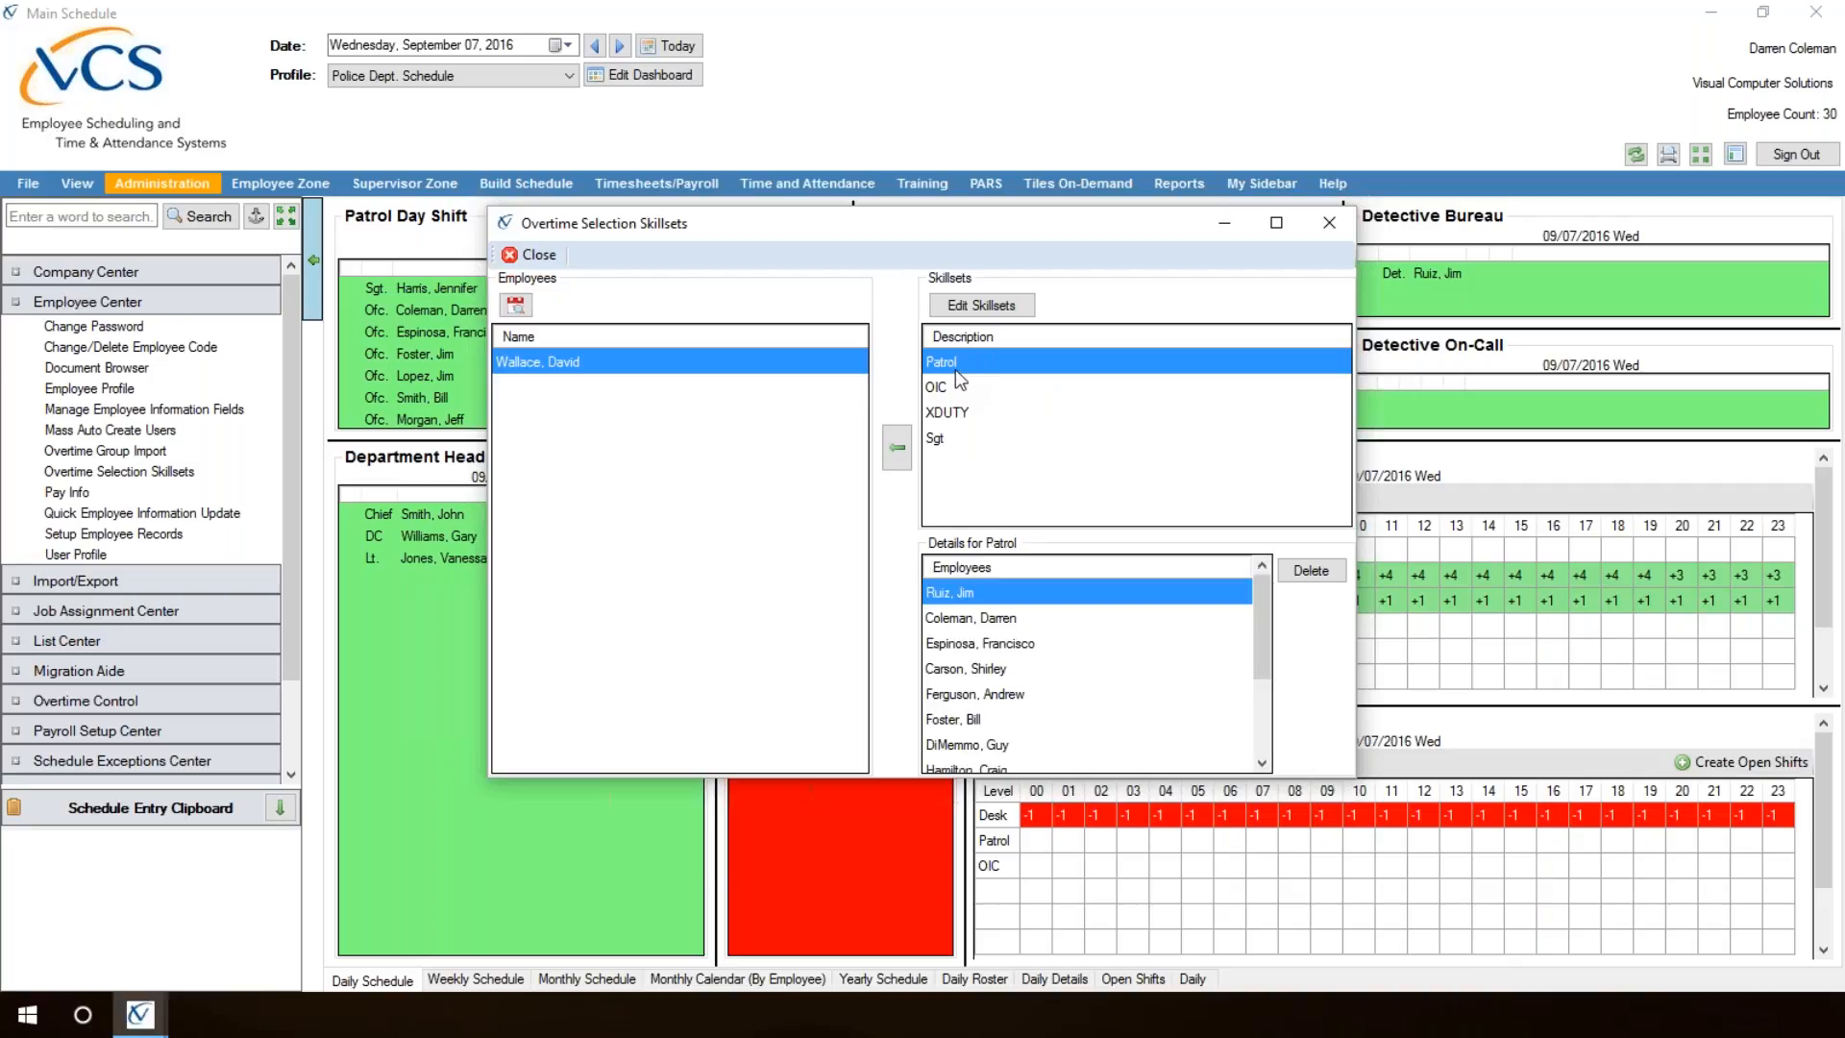
left_click(901, 461)
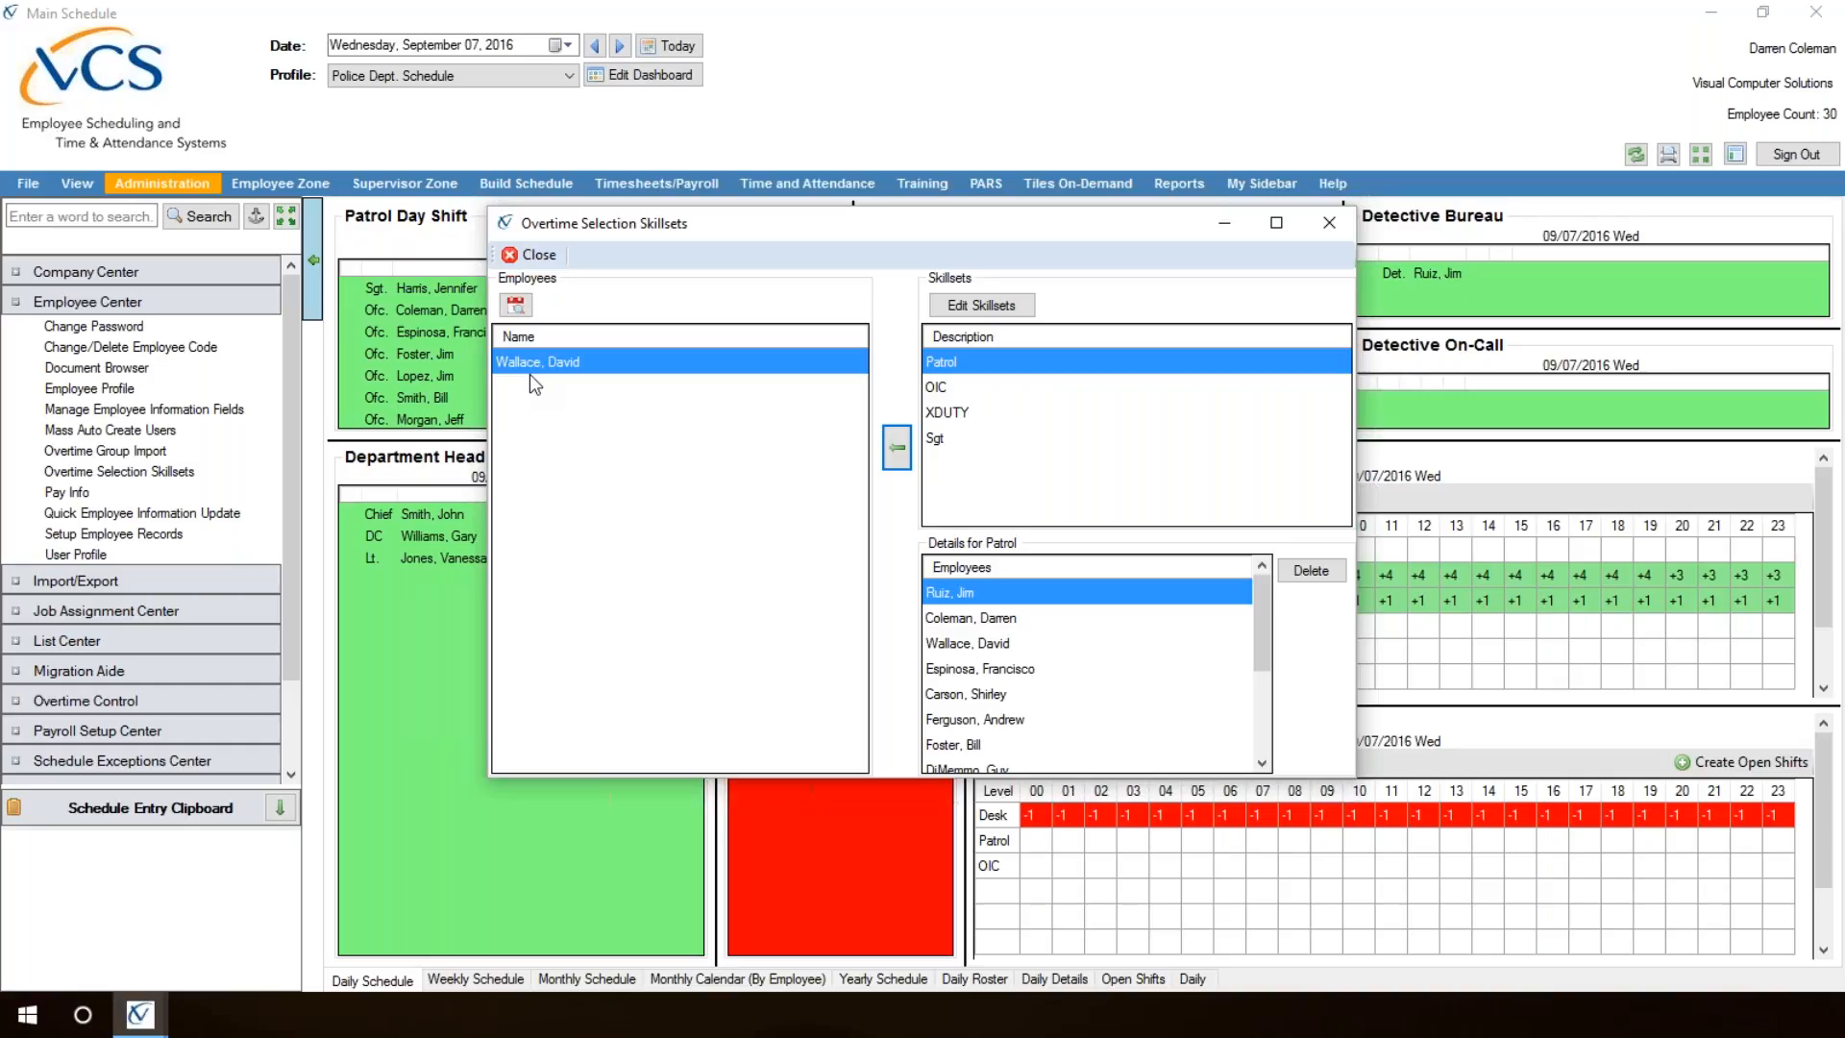
Step: Close Overtime Selection Skillsets and open the Employee List under Overtime Control
left_click(536, 255)
left_click(187, 302)
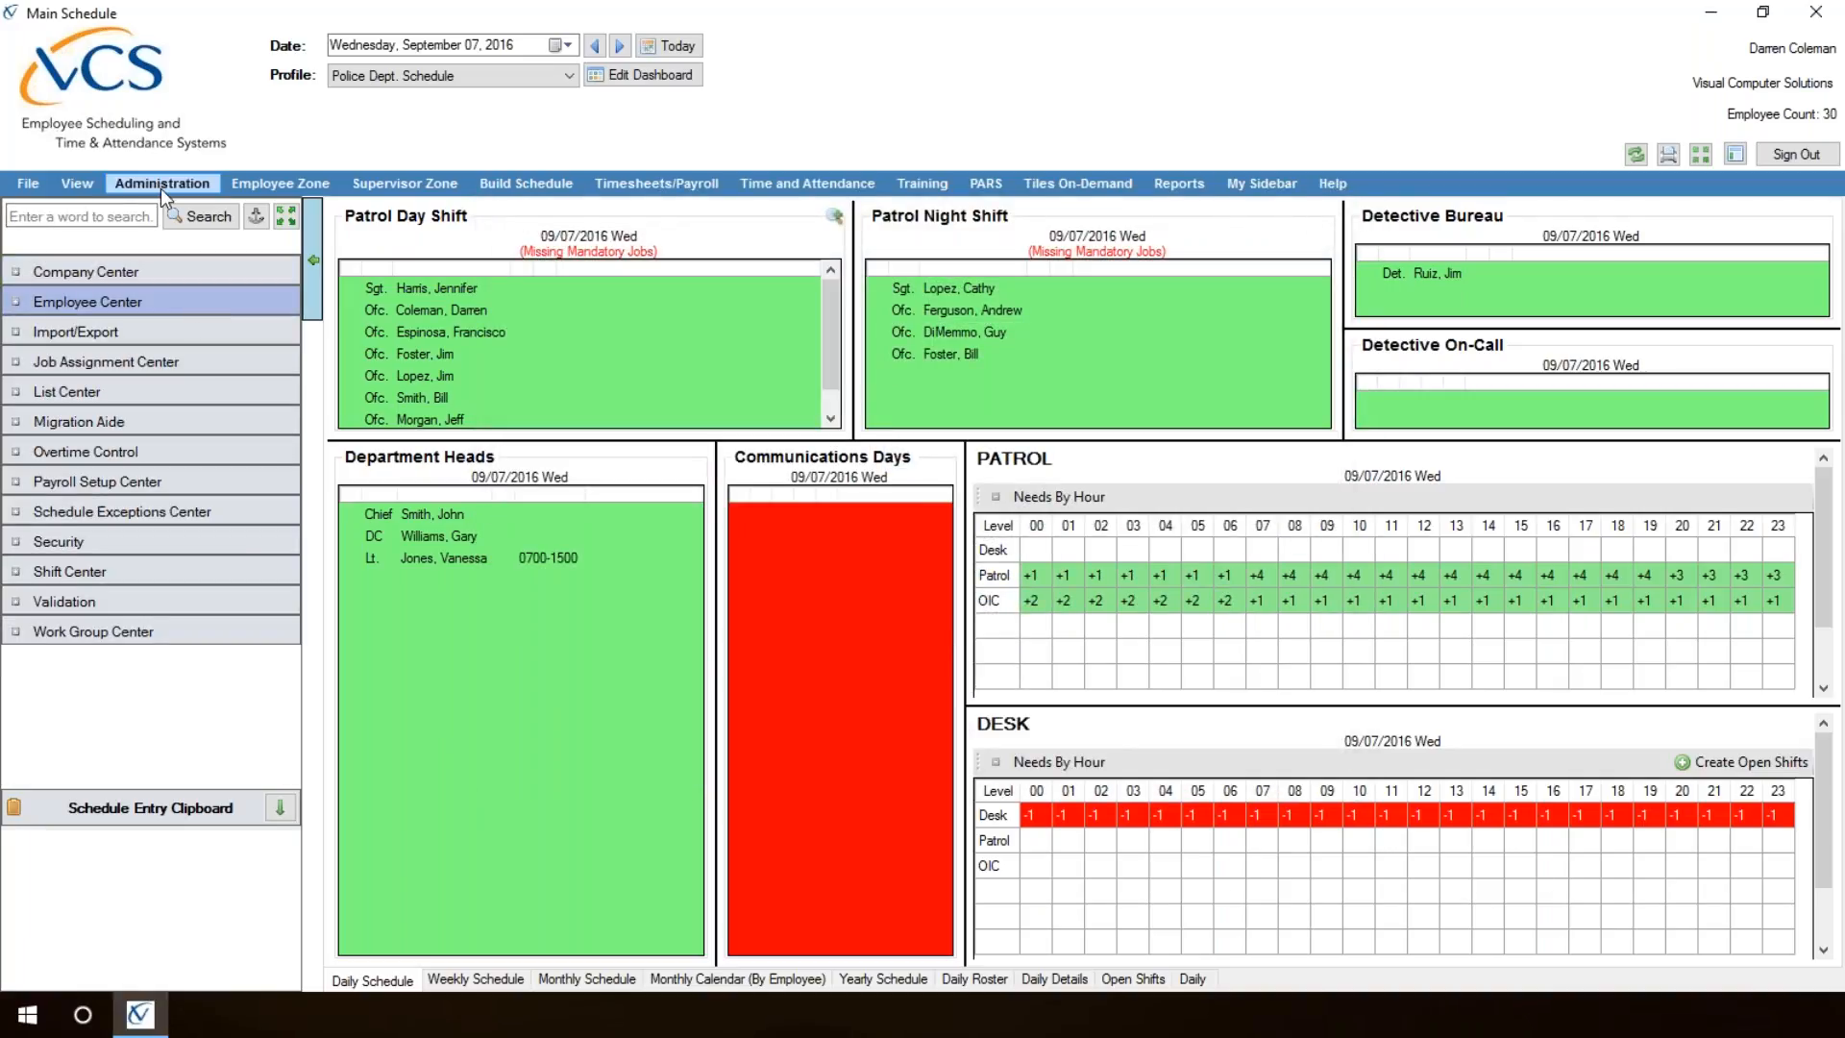
left_click(154, 453)
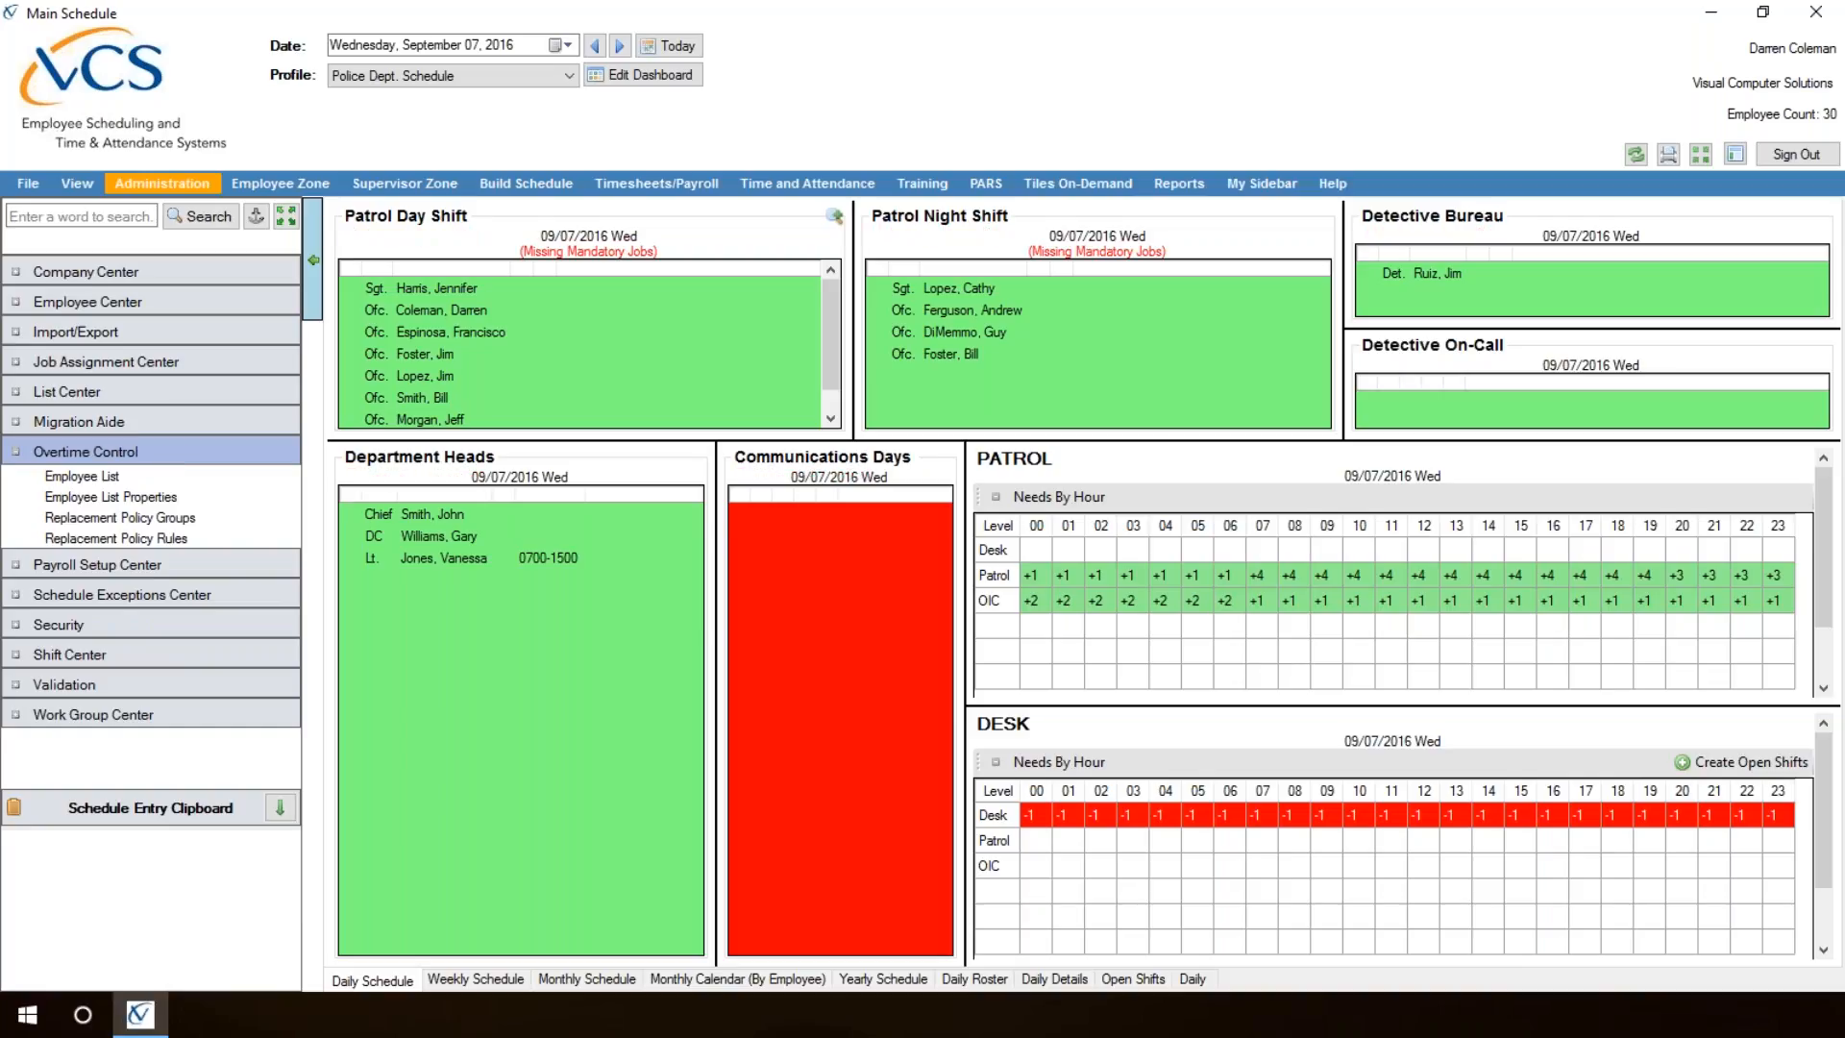
left_click(104, 477)
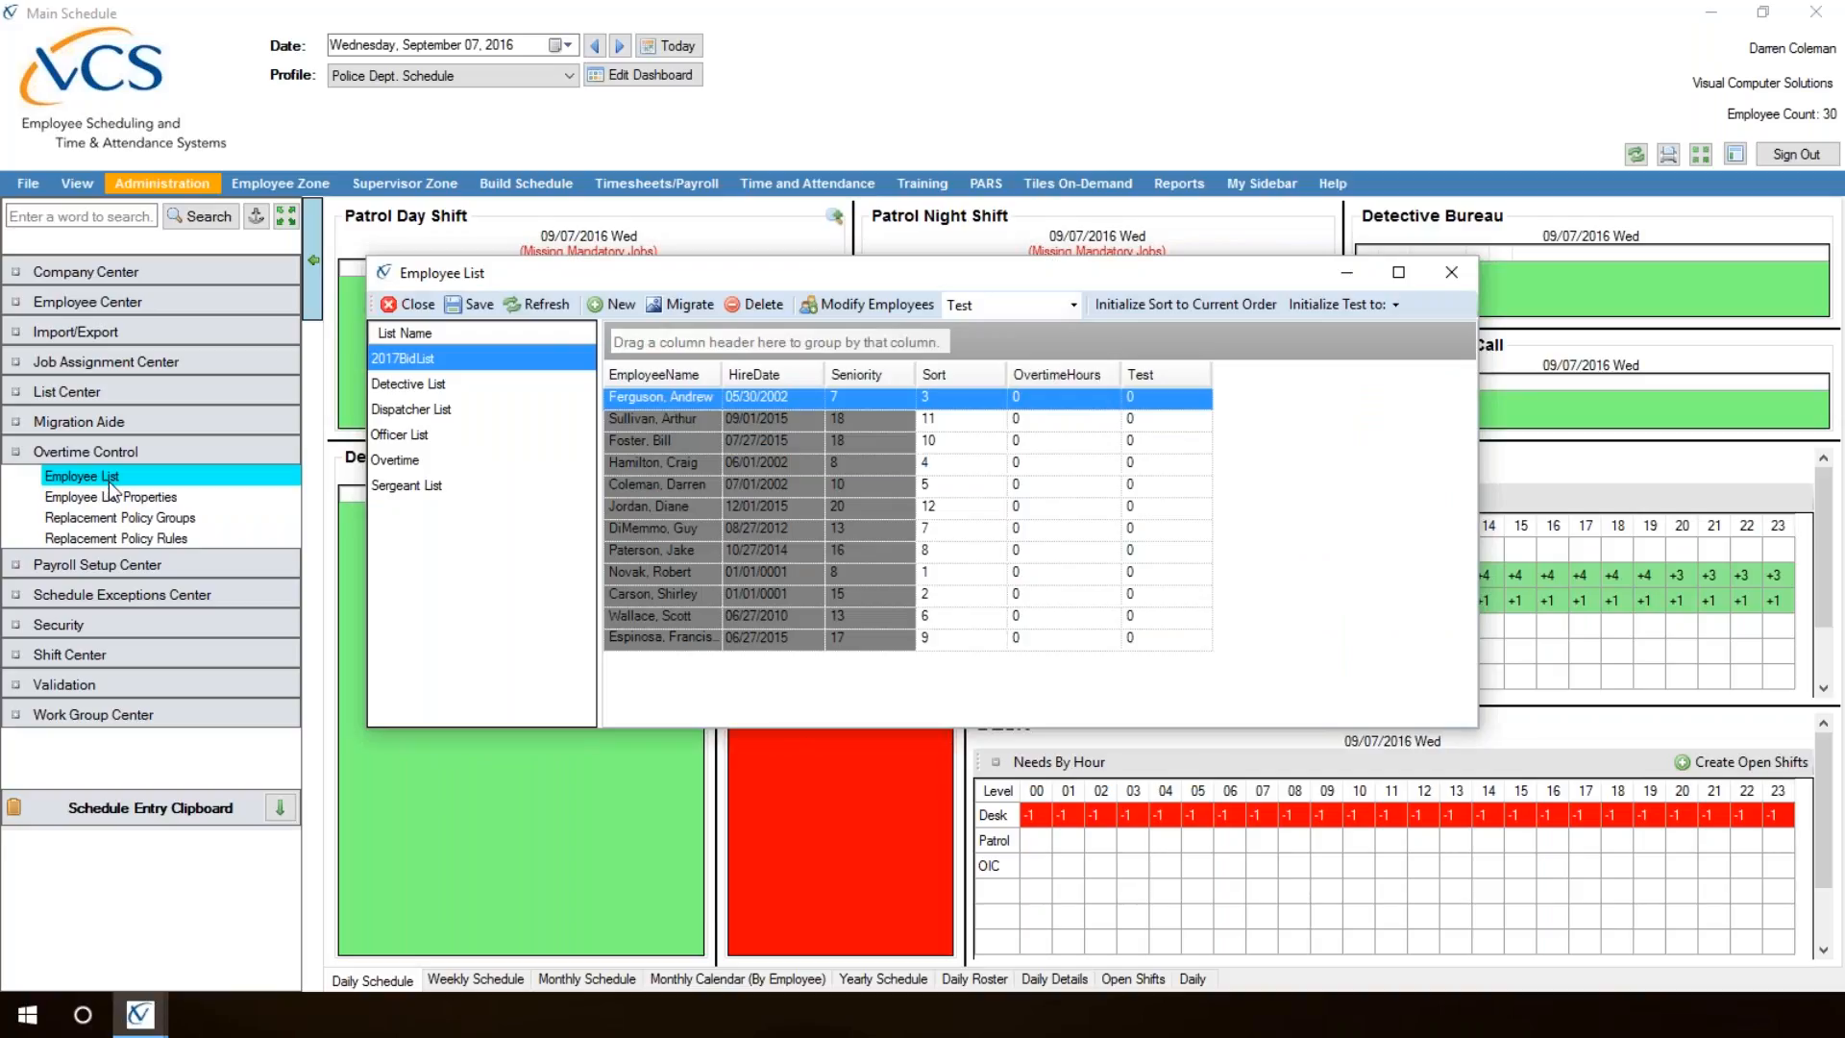
Step: Add the second-to-last active employee, the Squad A officer, to the Overtime list
left_click(394, 461)
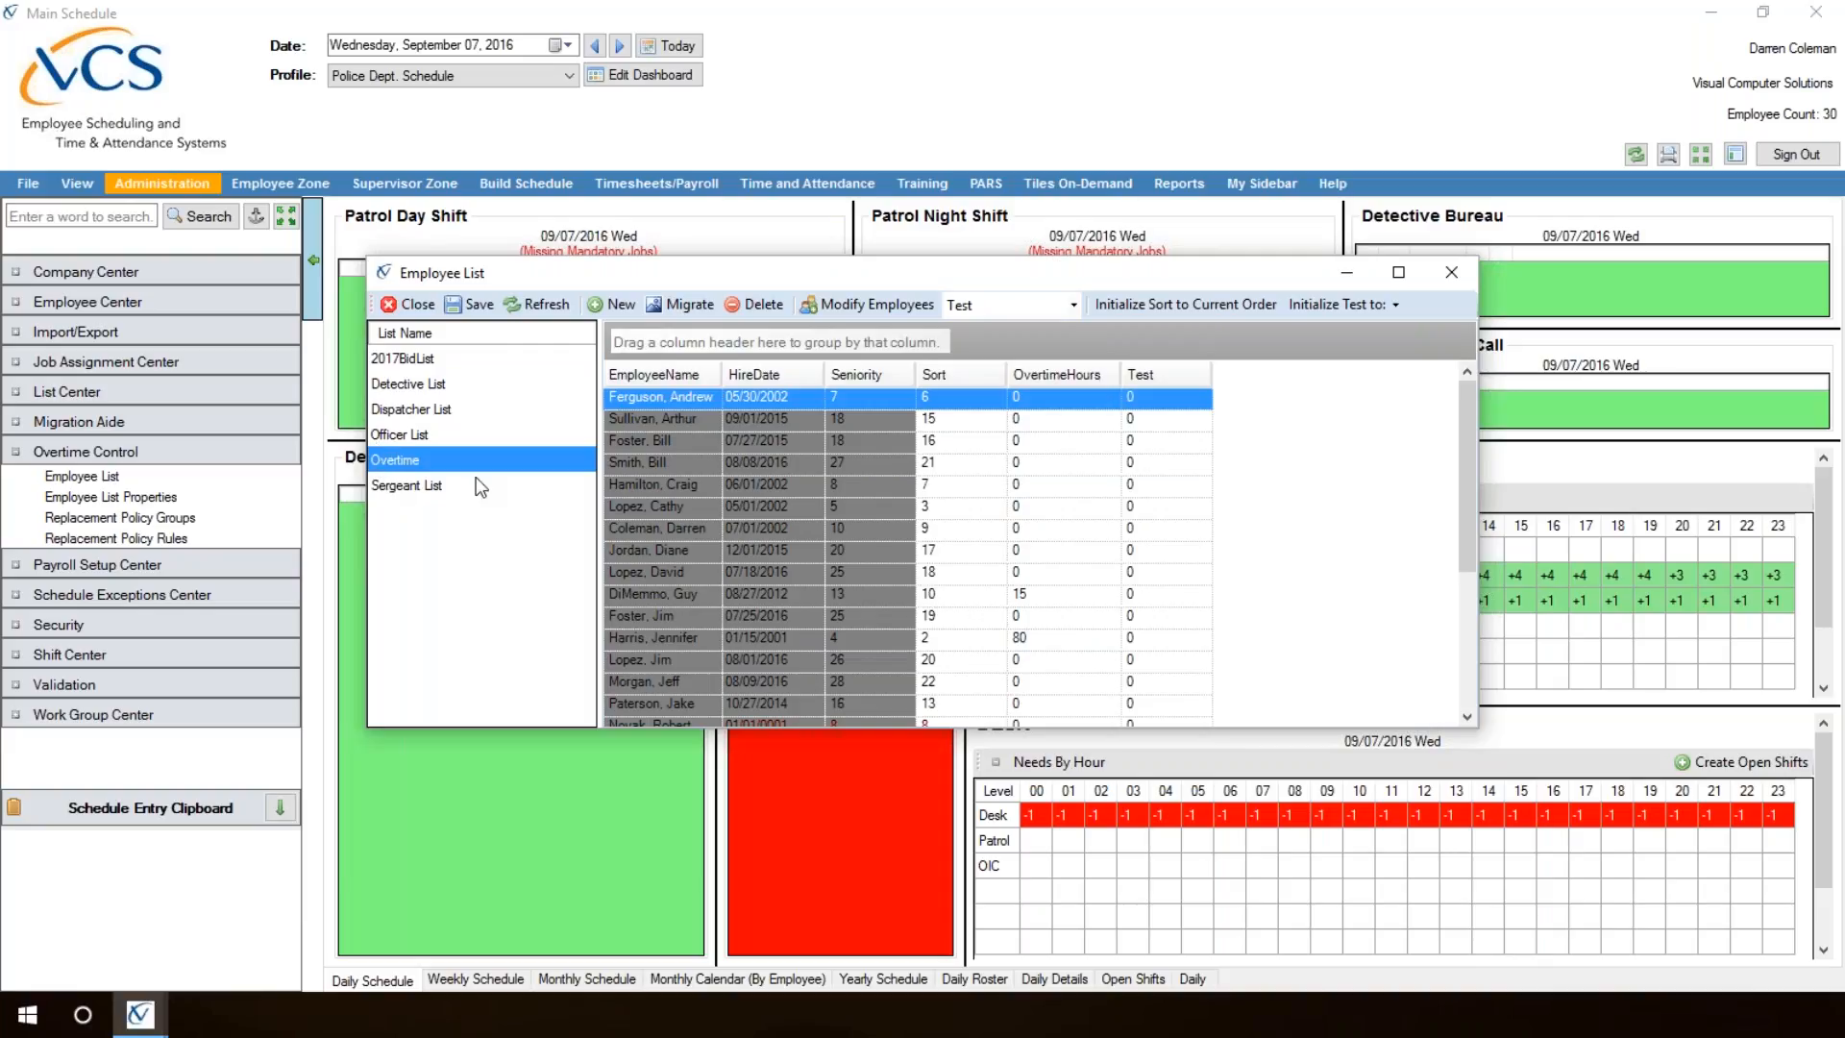
left_click(885, 303)
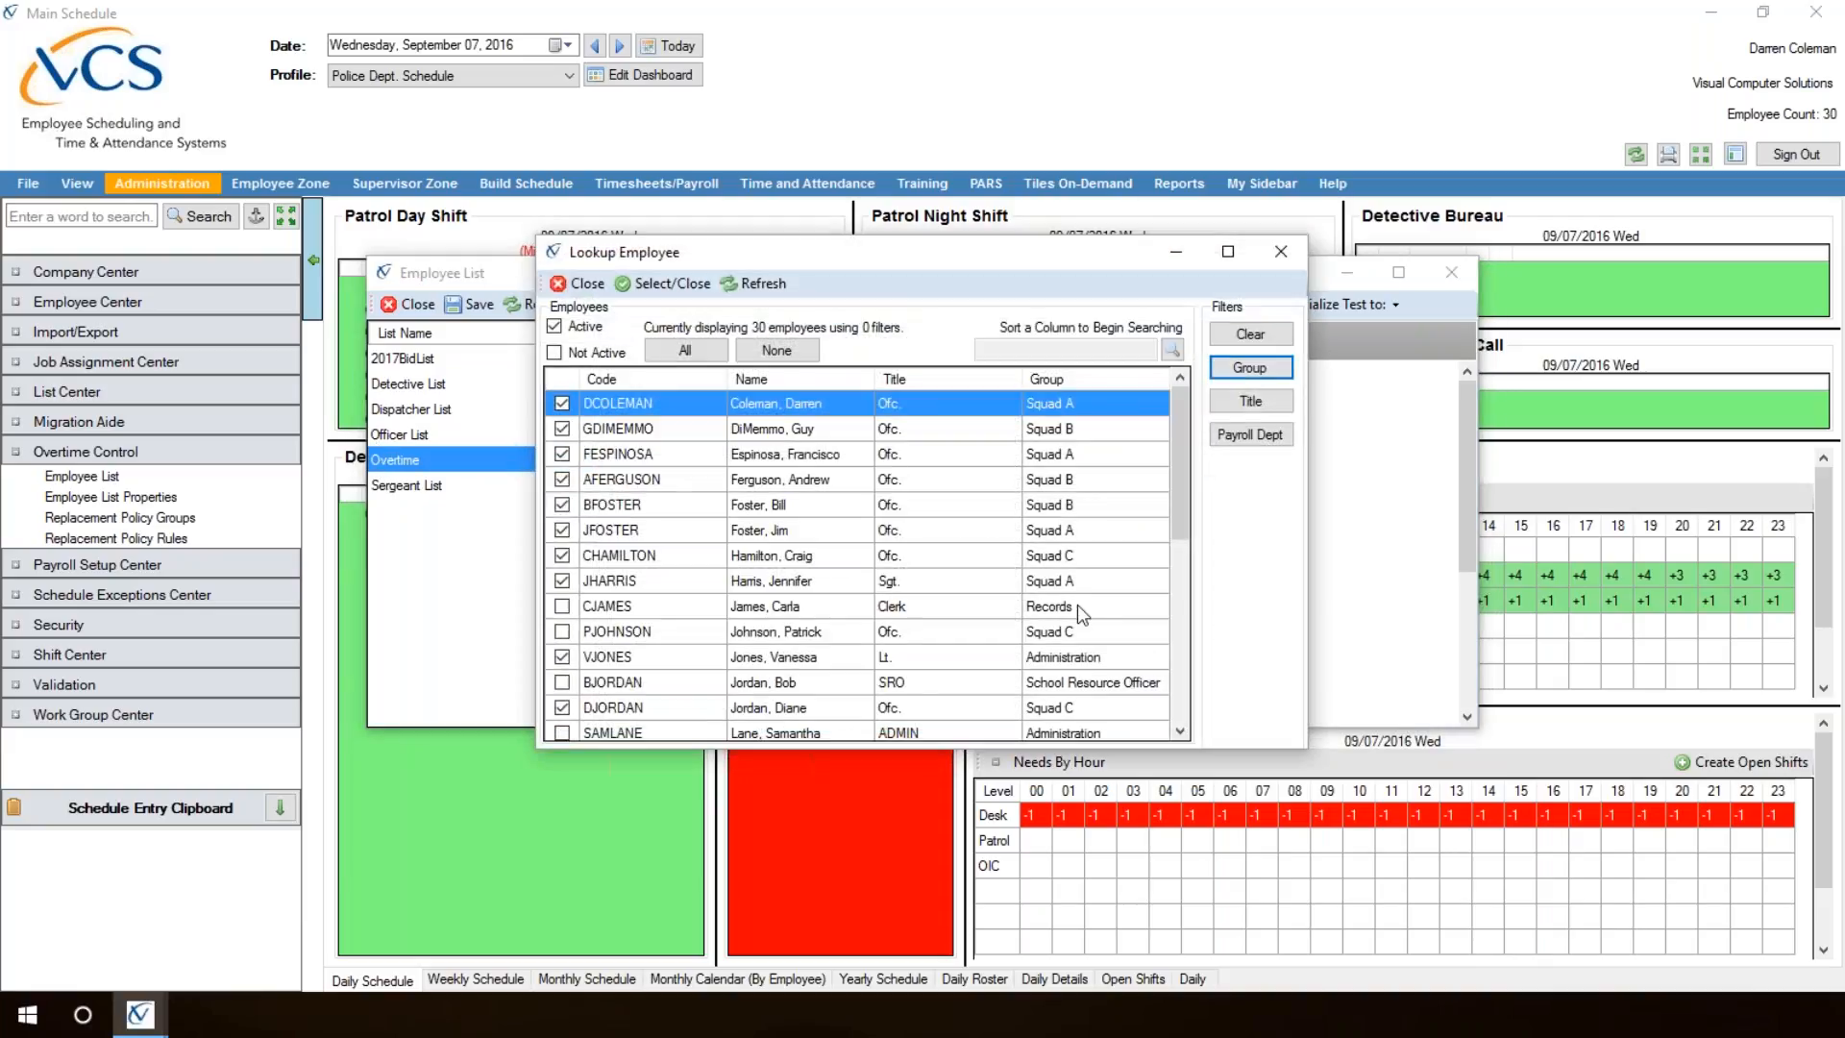
left_click_drag(1186, 453, 1164, 720)
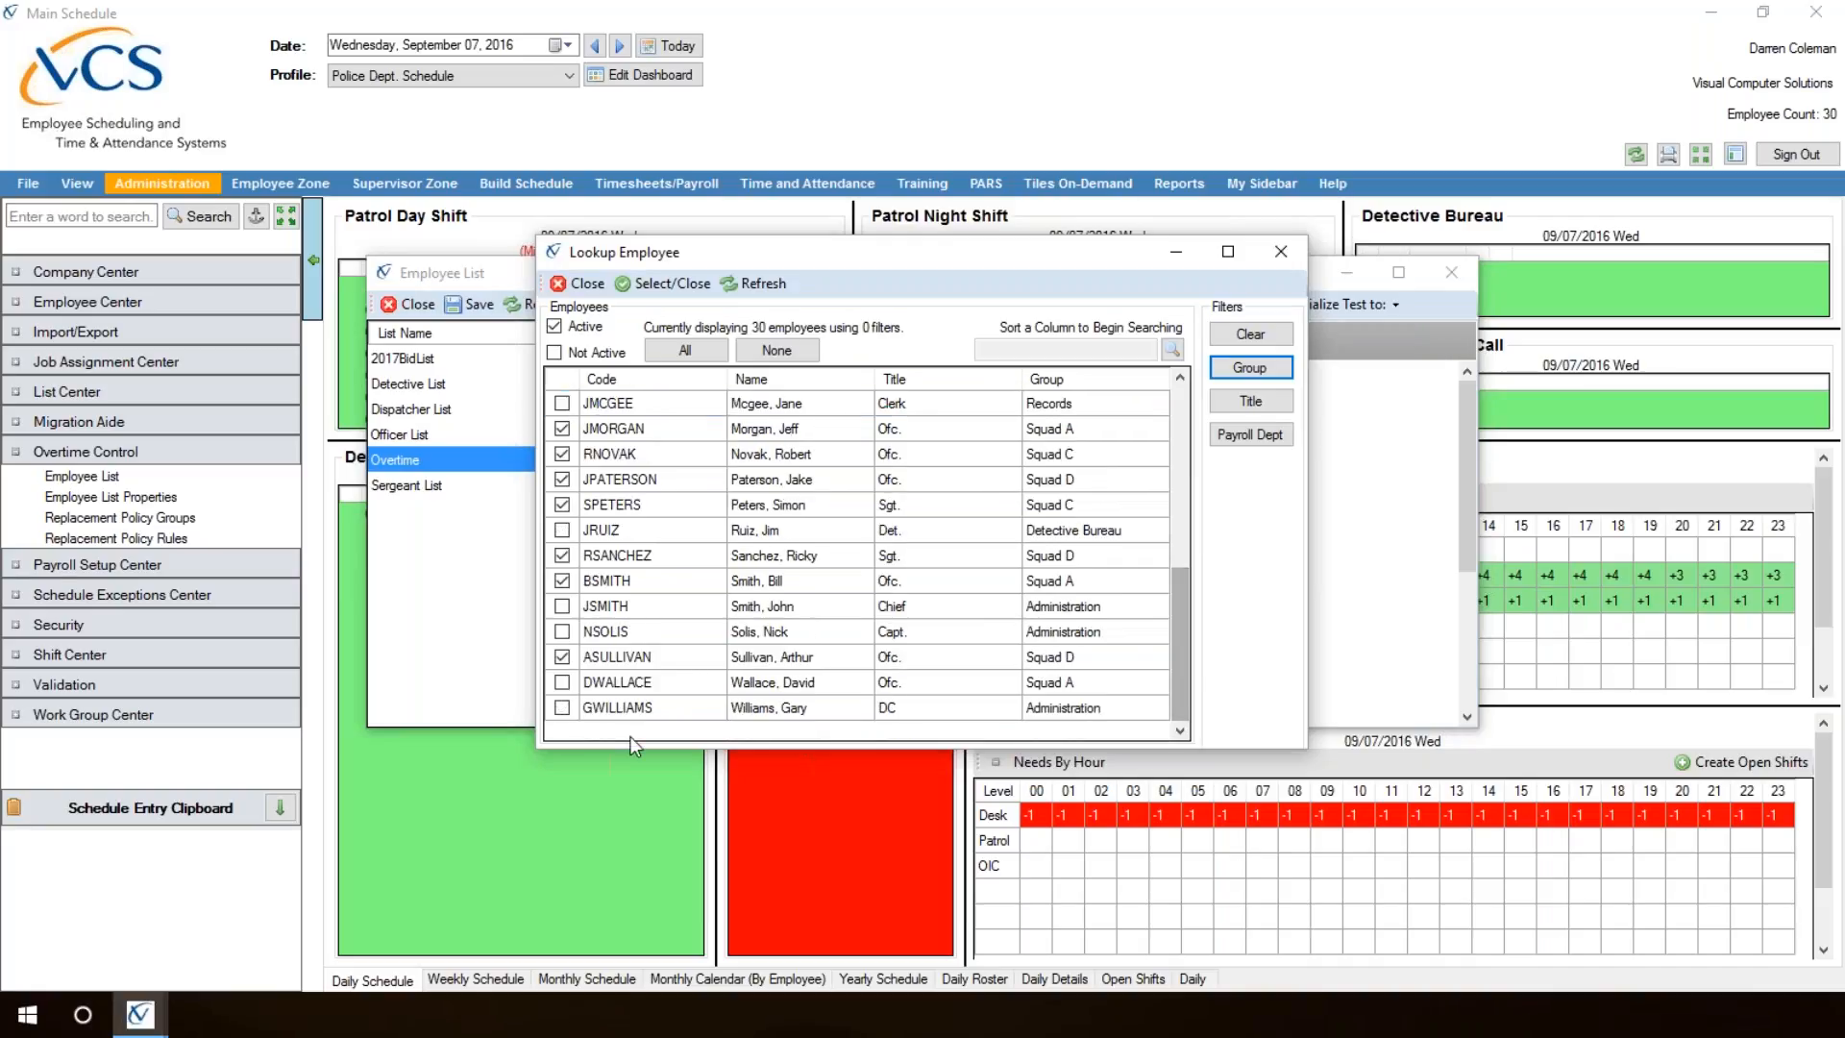
left_click(563, 681)
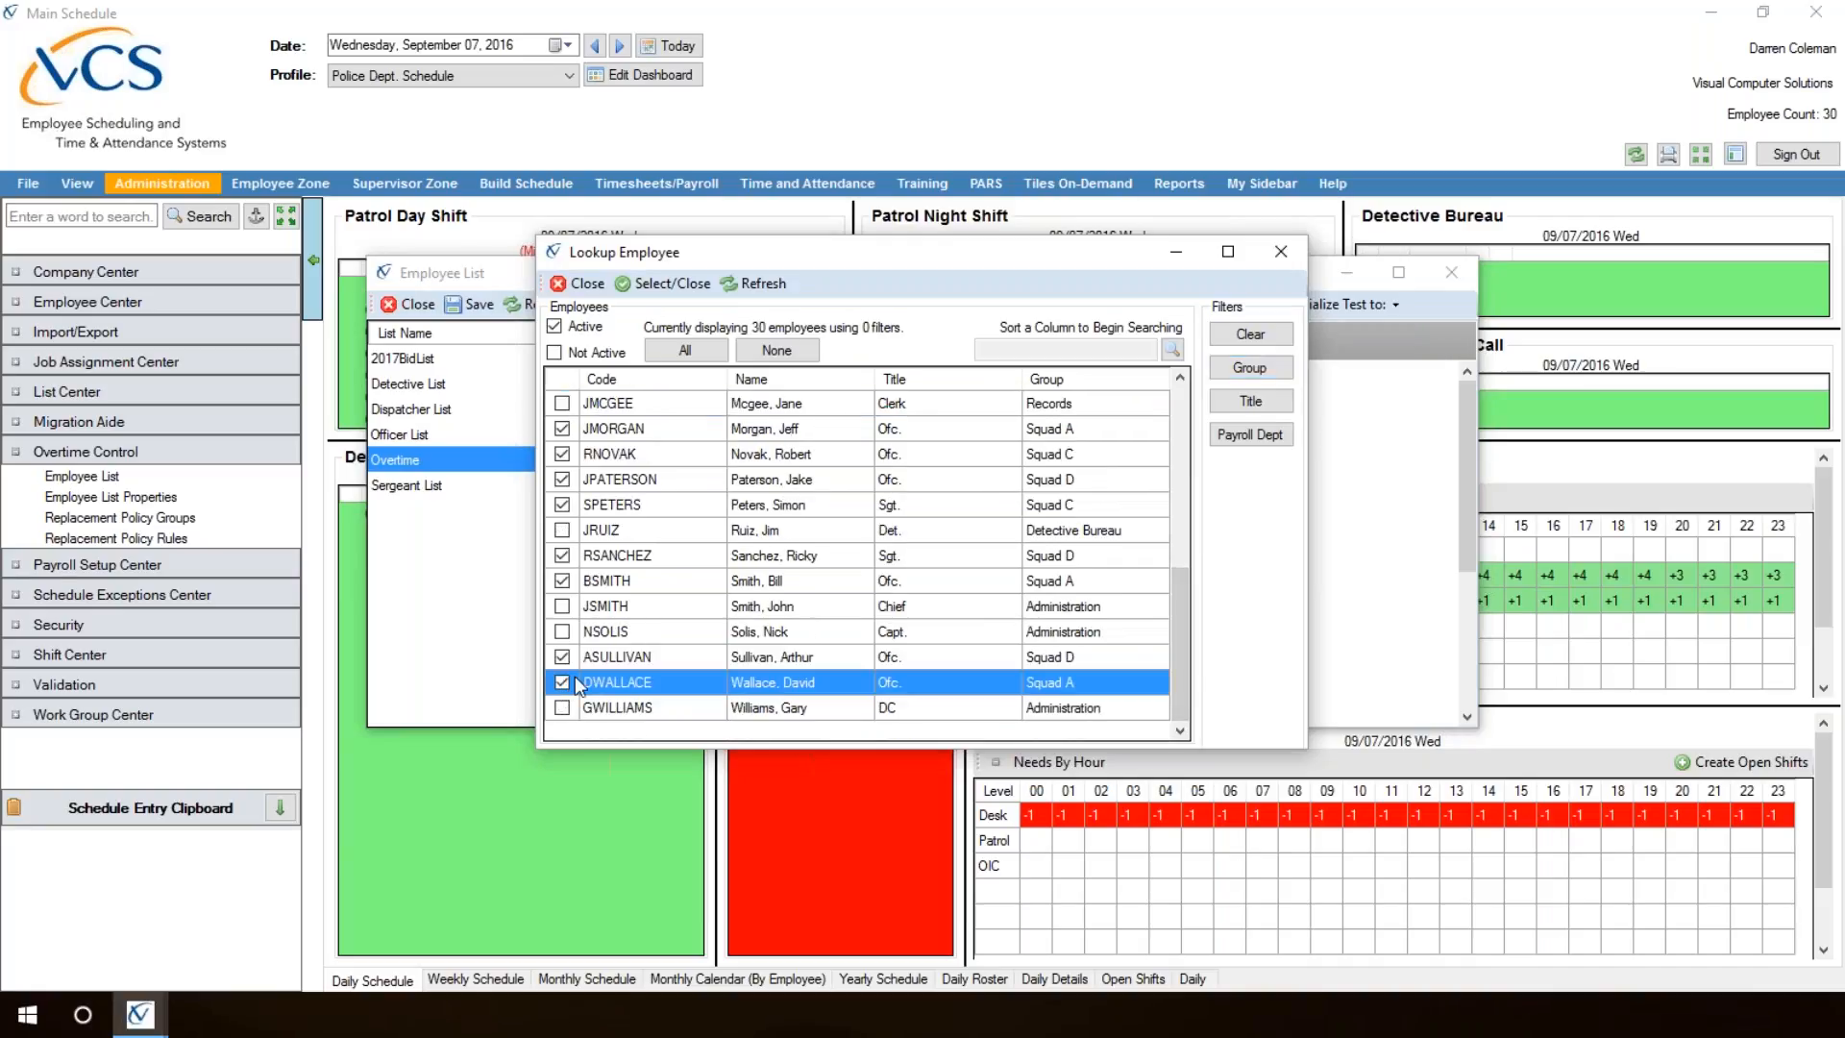
left_click(661, 285)
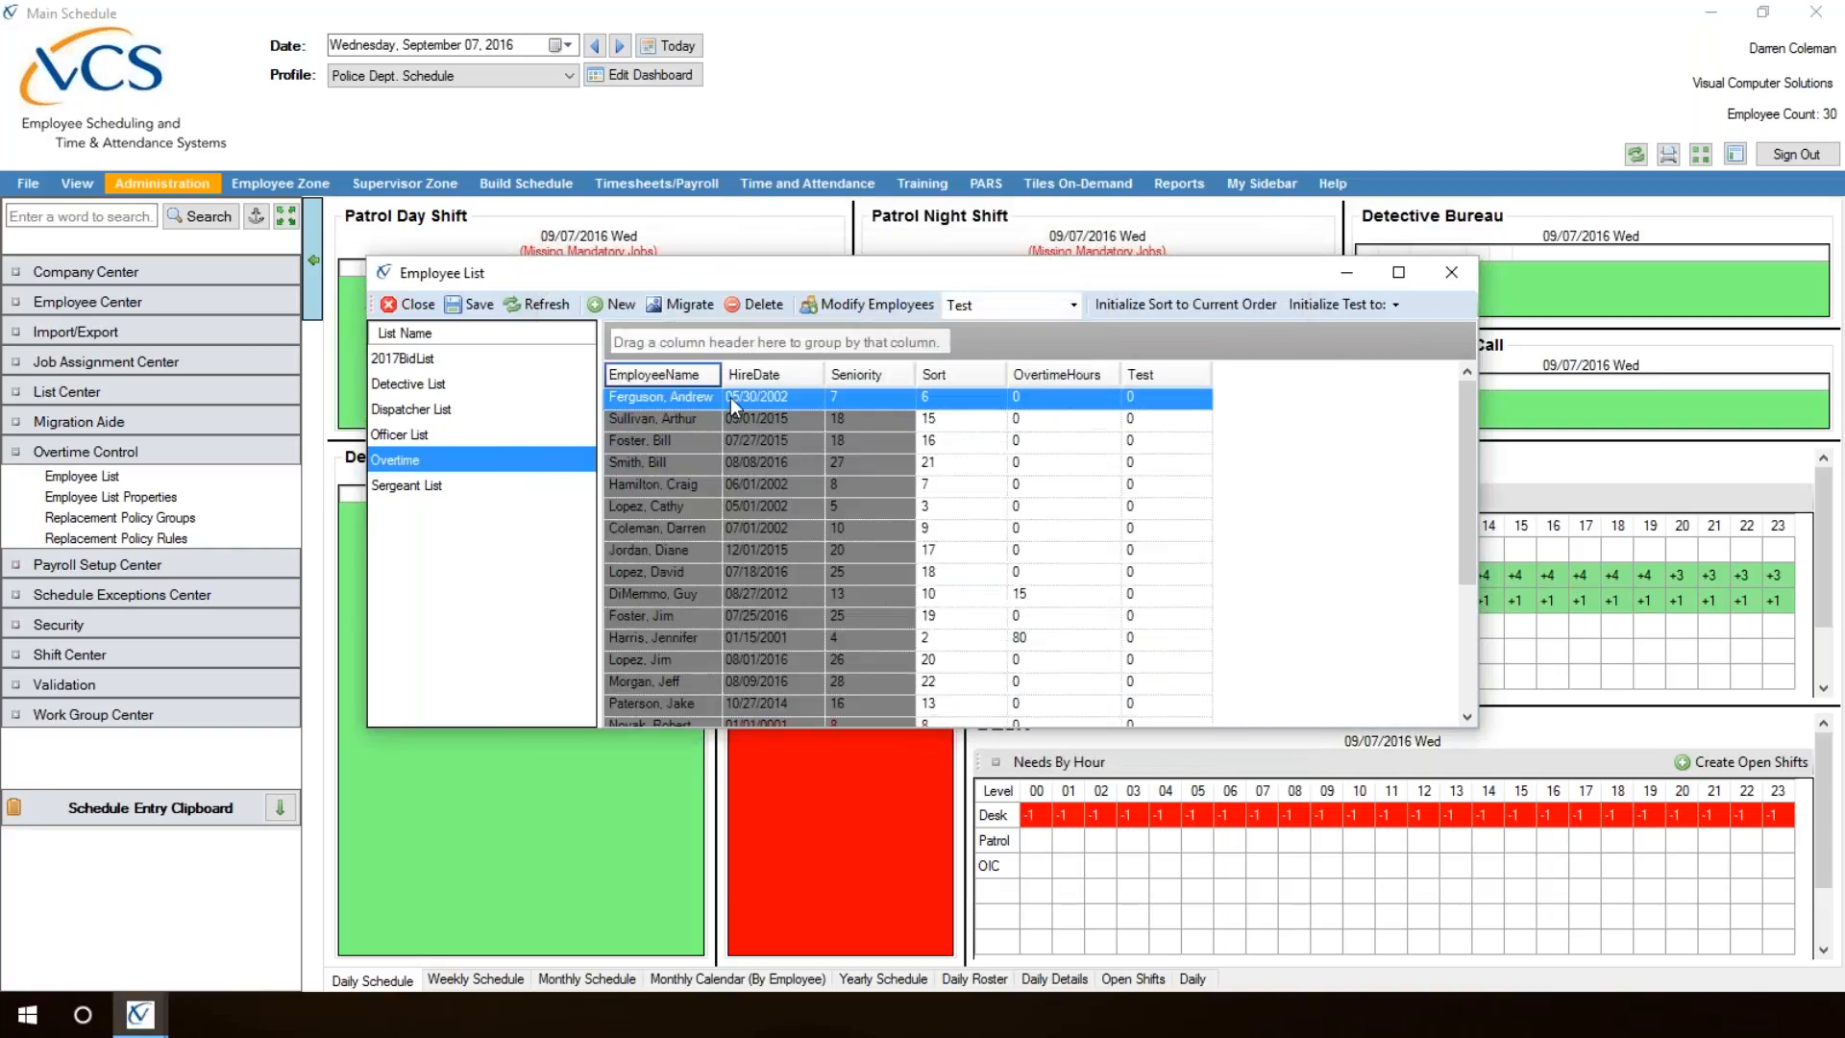
Step: Order the Overtime list by ascending Sort, set the new officer's Sort value to 23, and save the list
left_click_drag(1468, 415, 1485, 565)
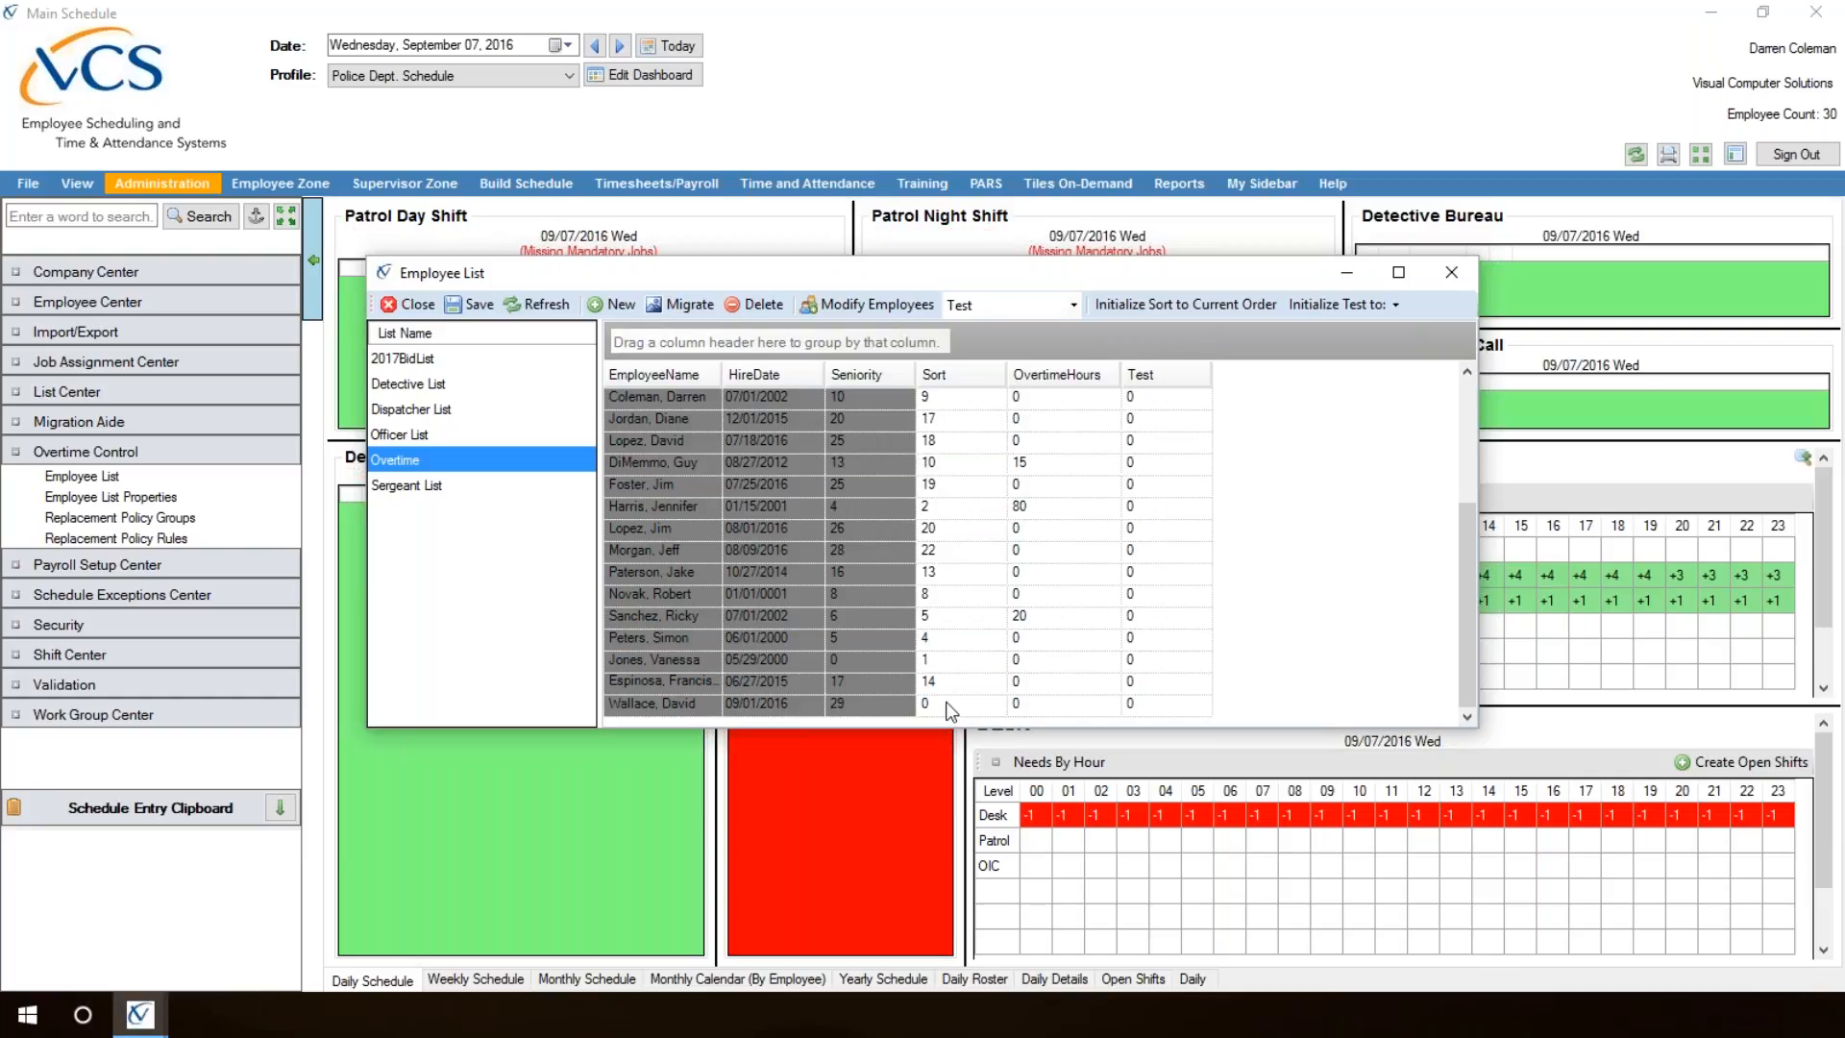
left_click(956, 375)
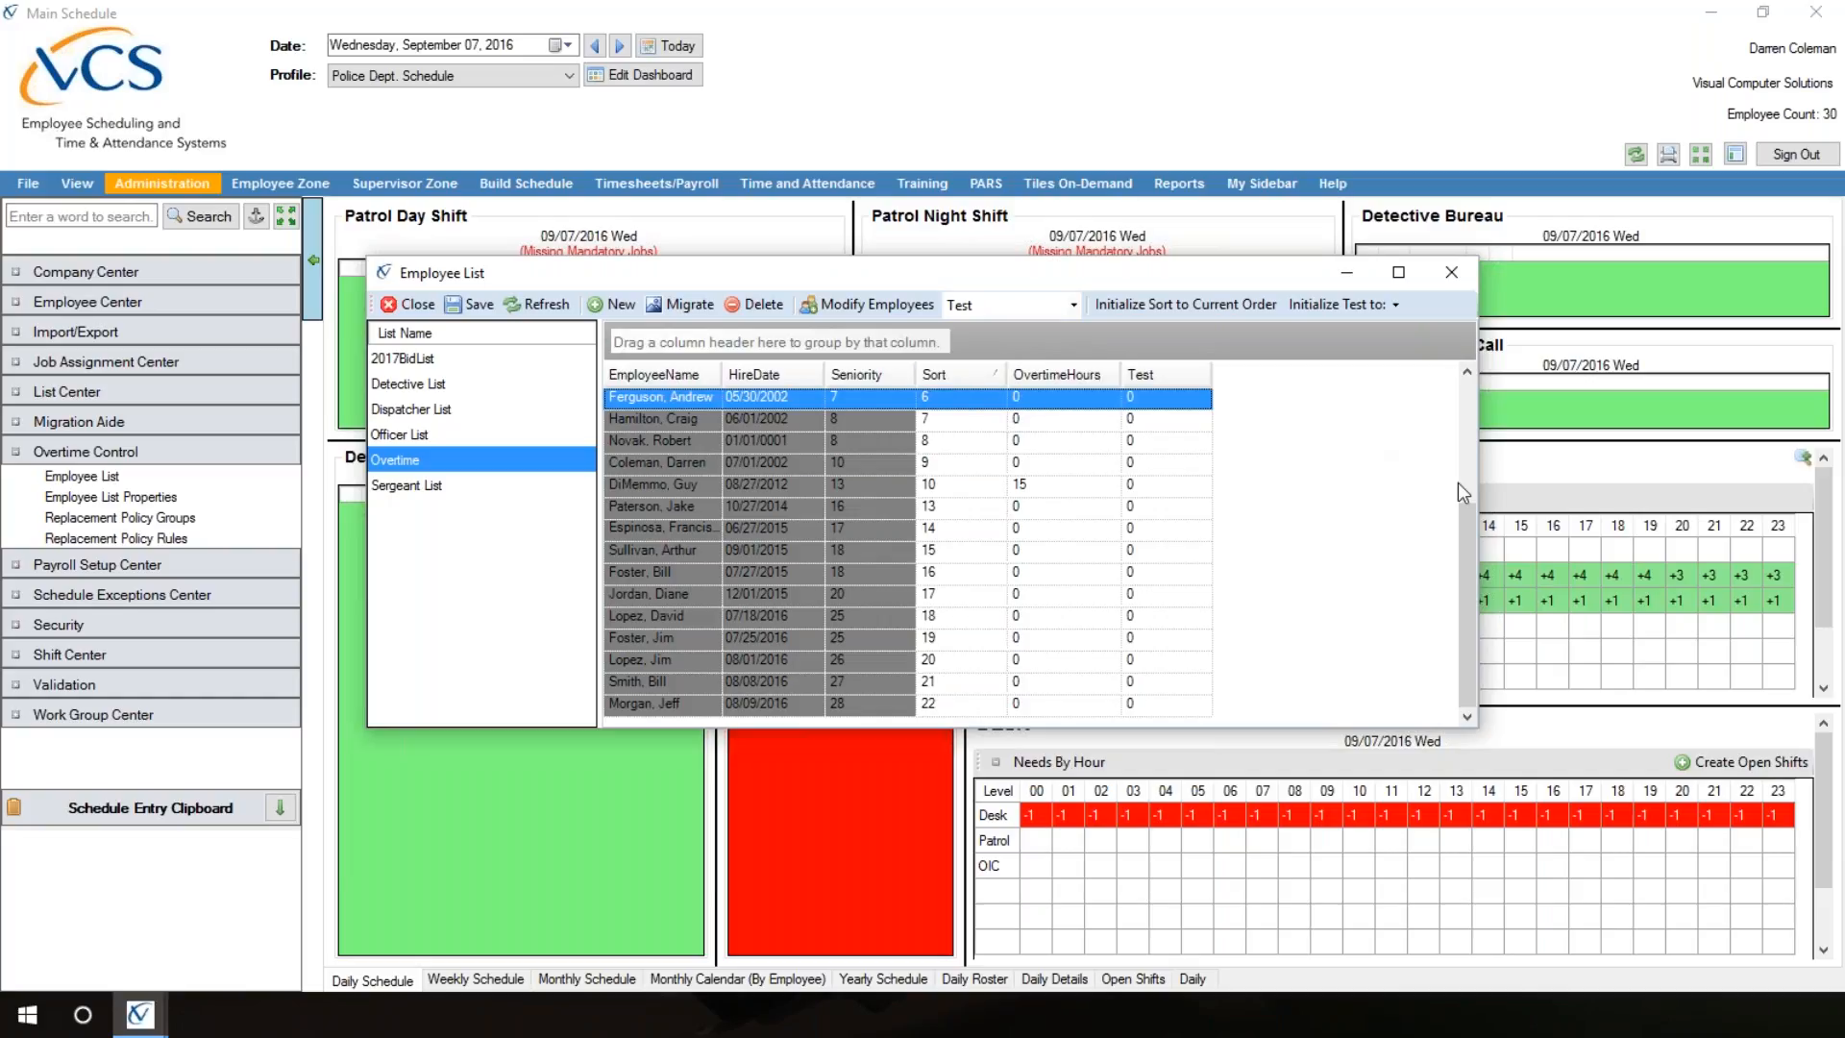
left_click_drag(1468, 550, 1426, 376)
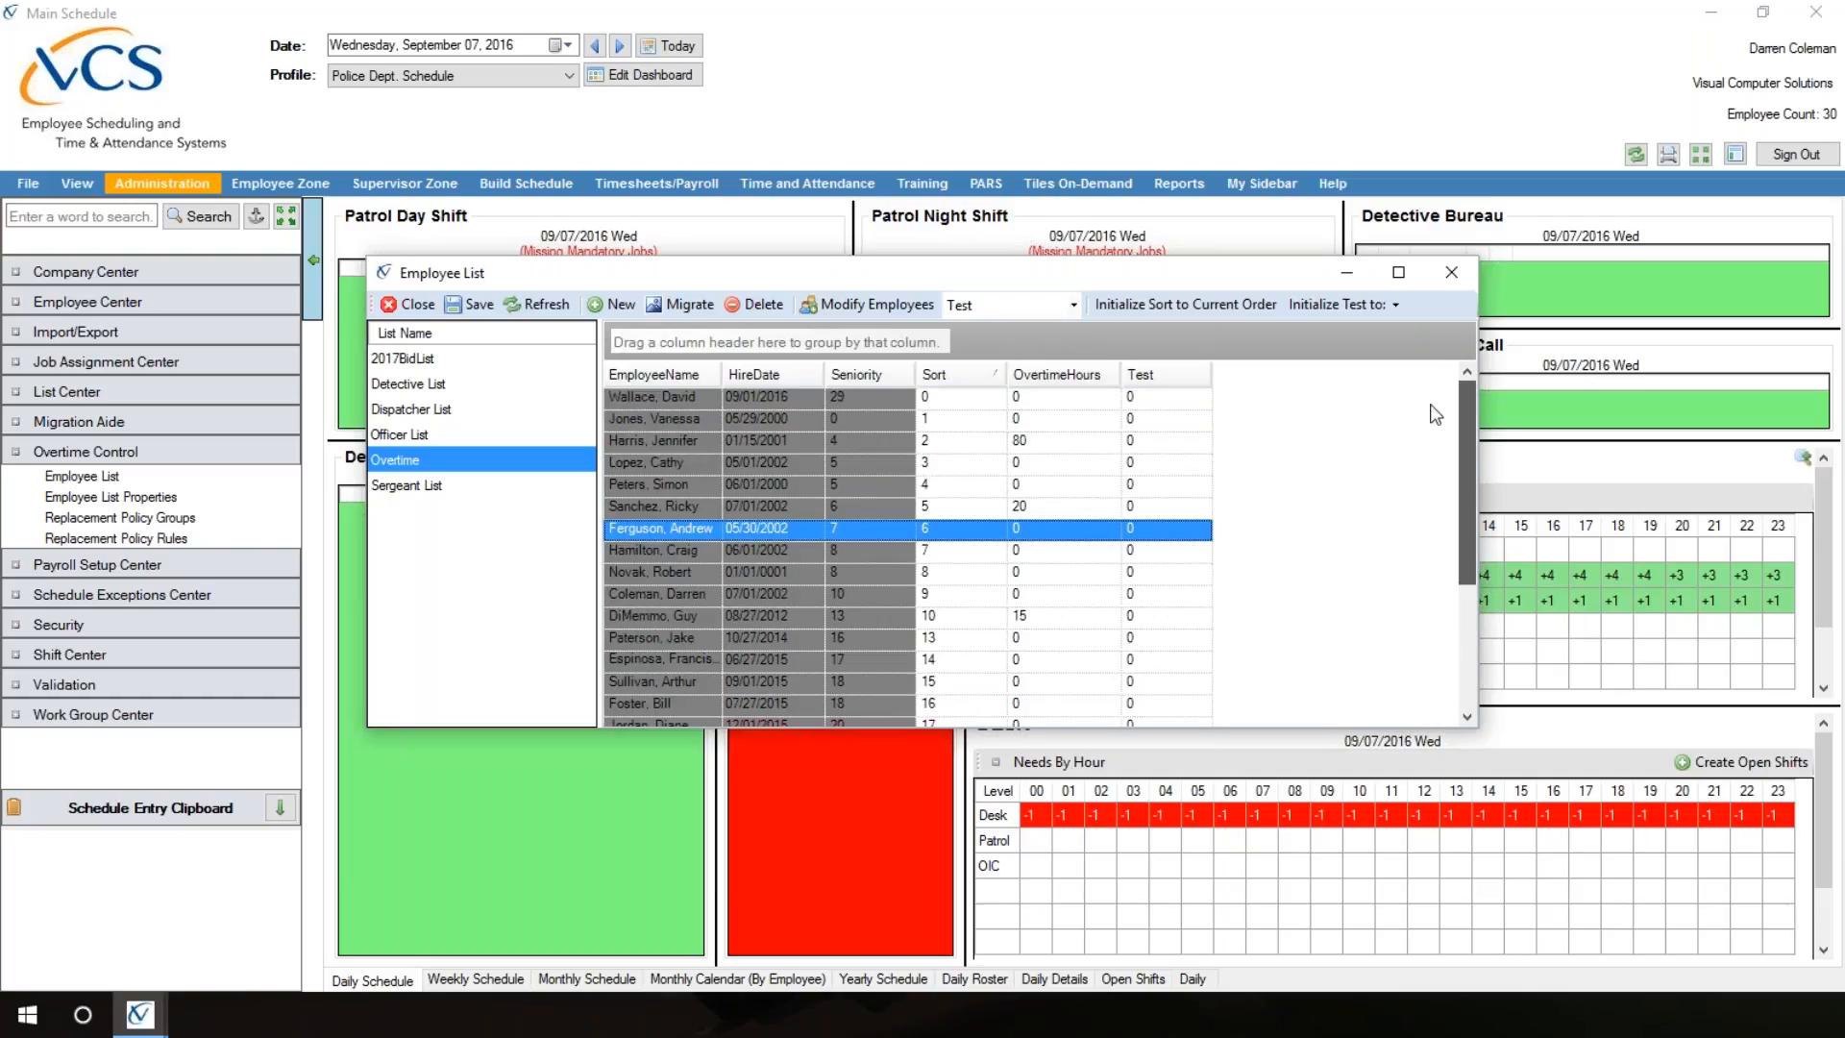
scroll(1436, 404, "down", 2)
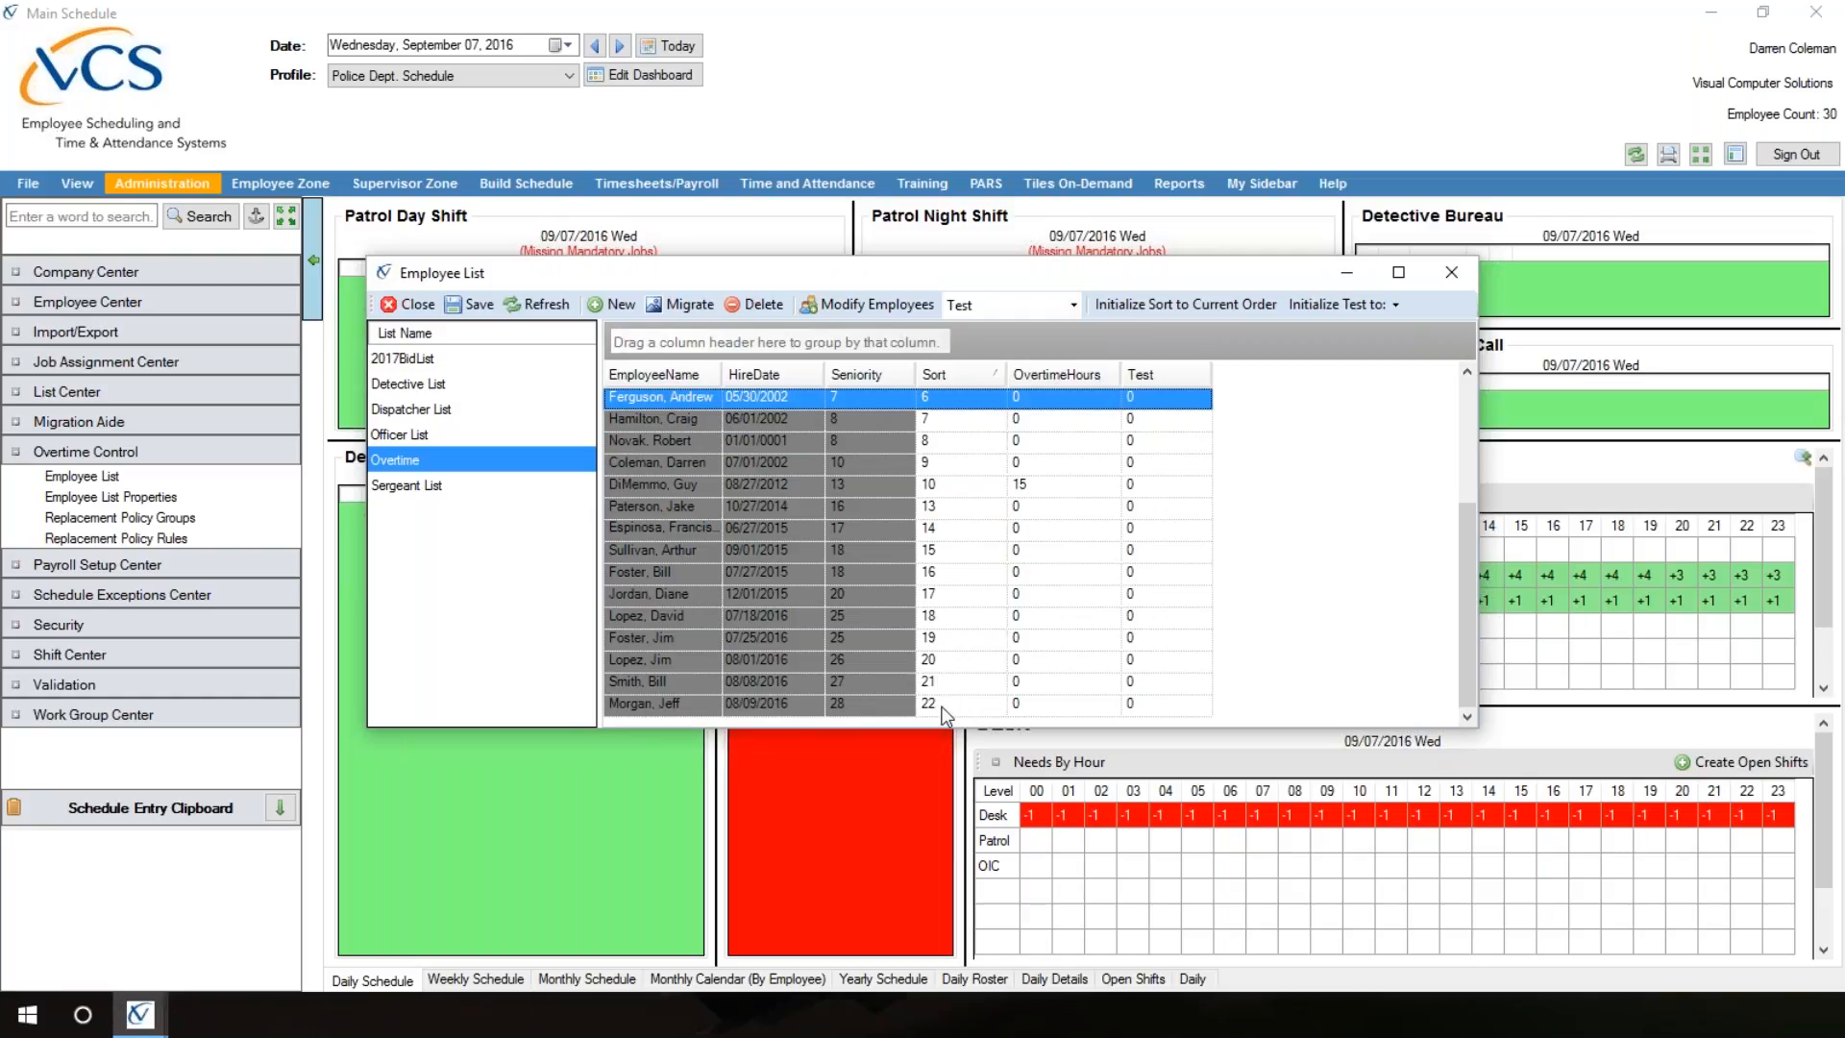
left_click(1461, 390)
left_click(956, 398)
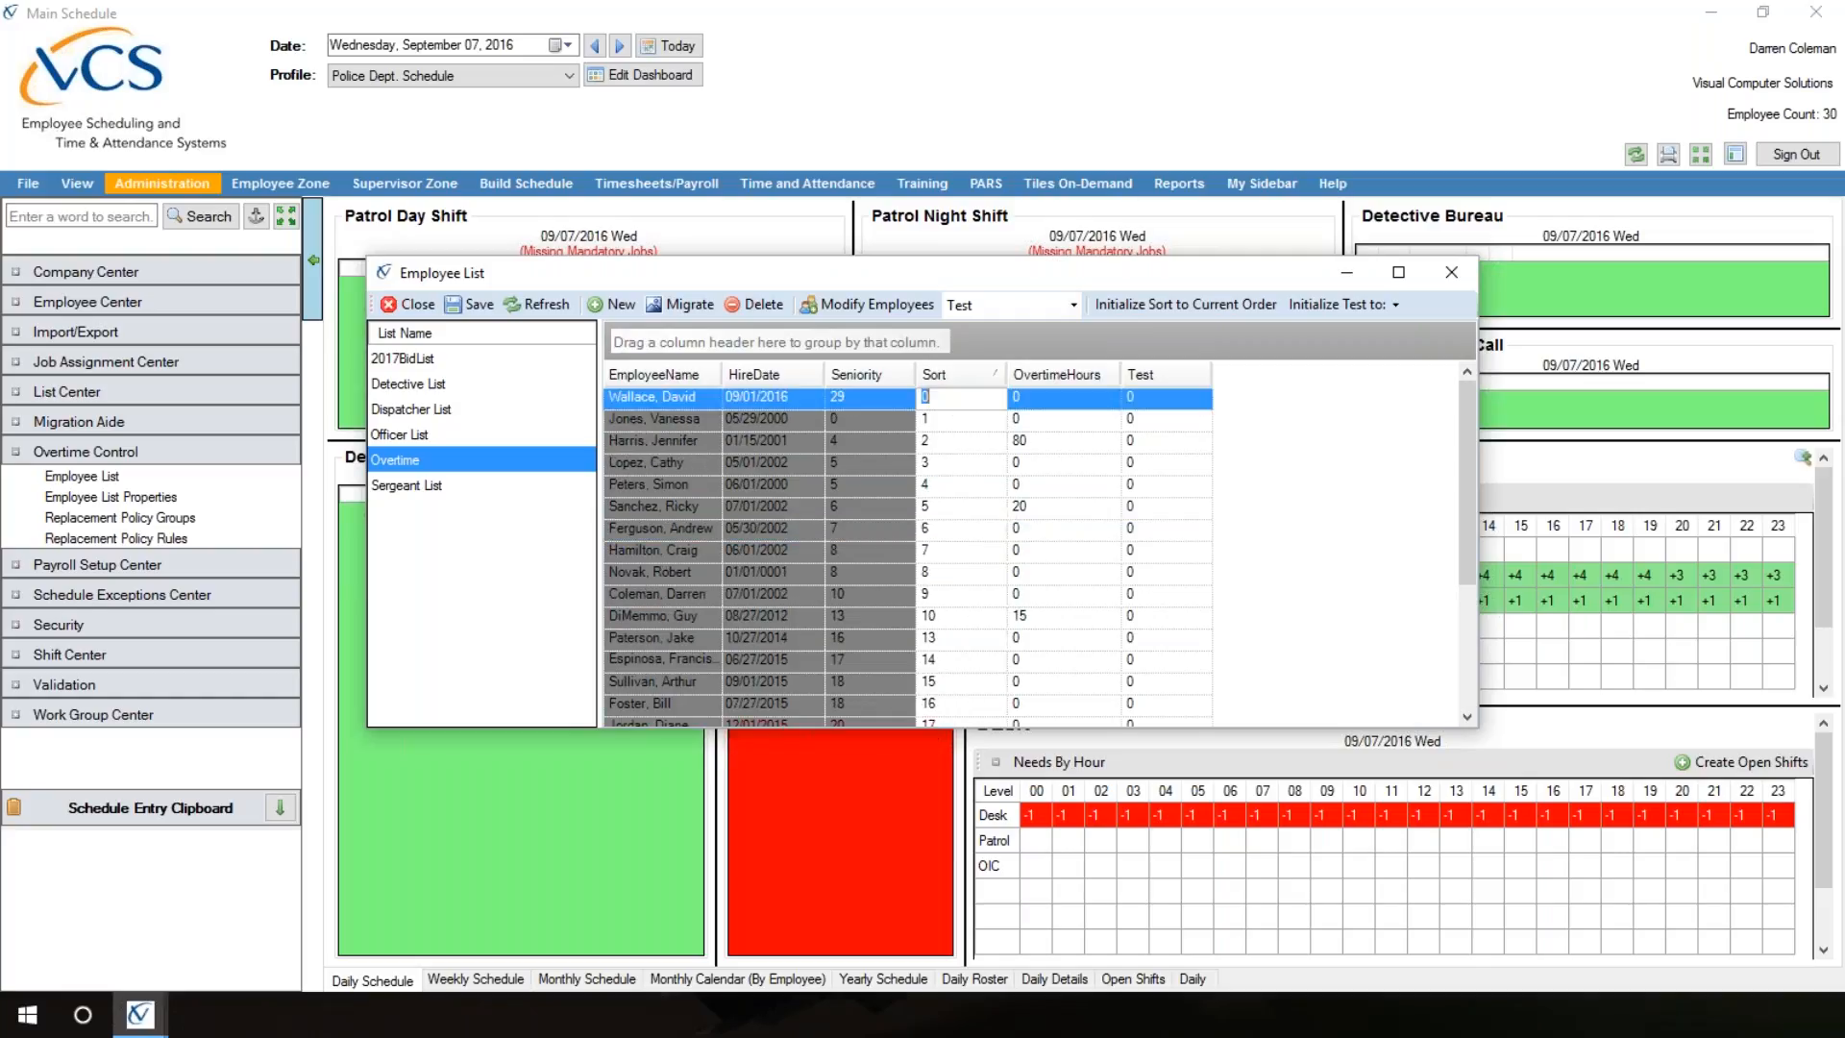
type("23")
left_click(477, 306)
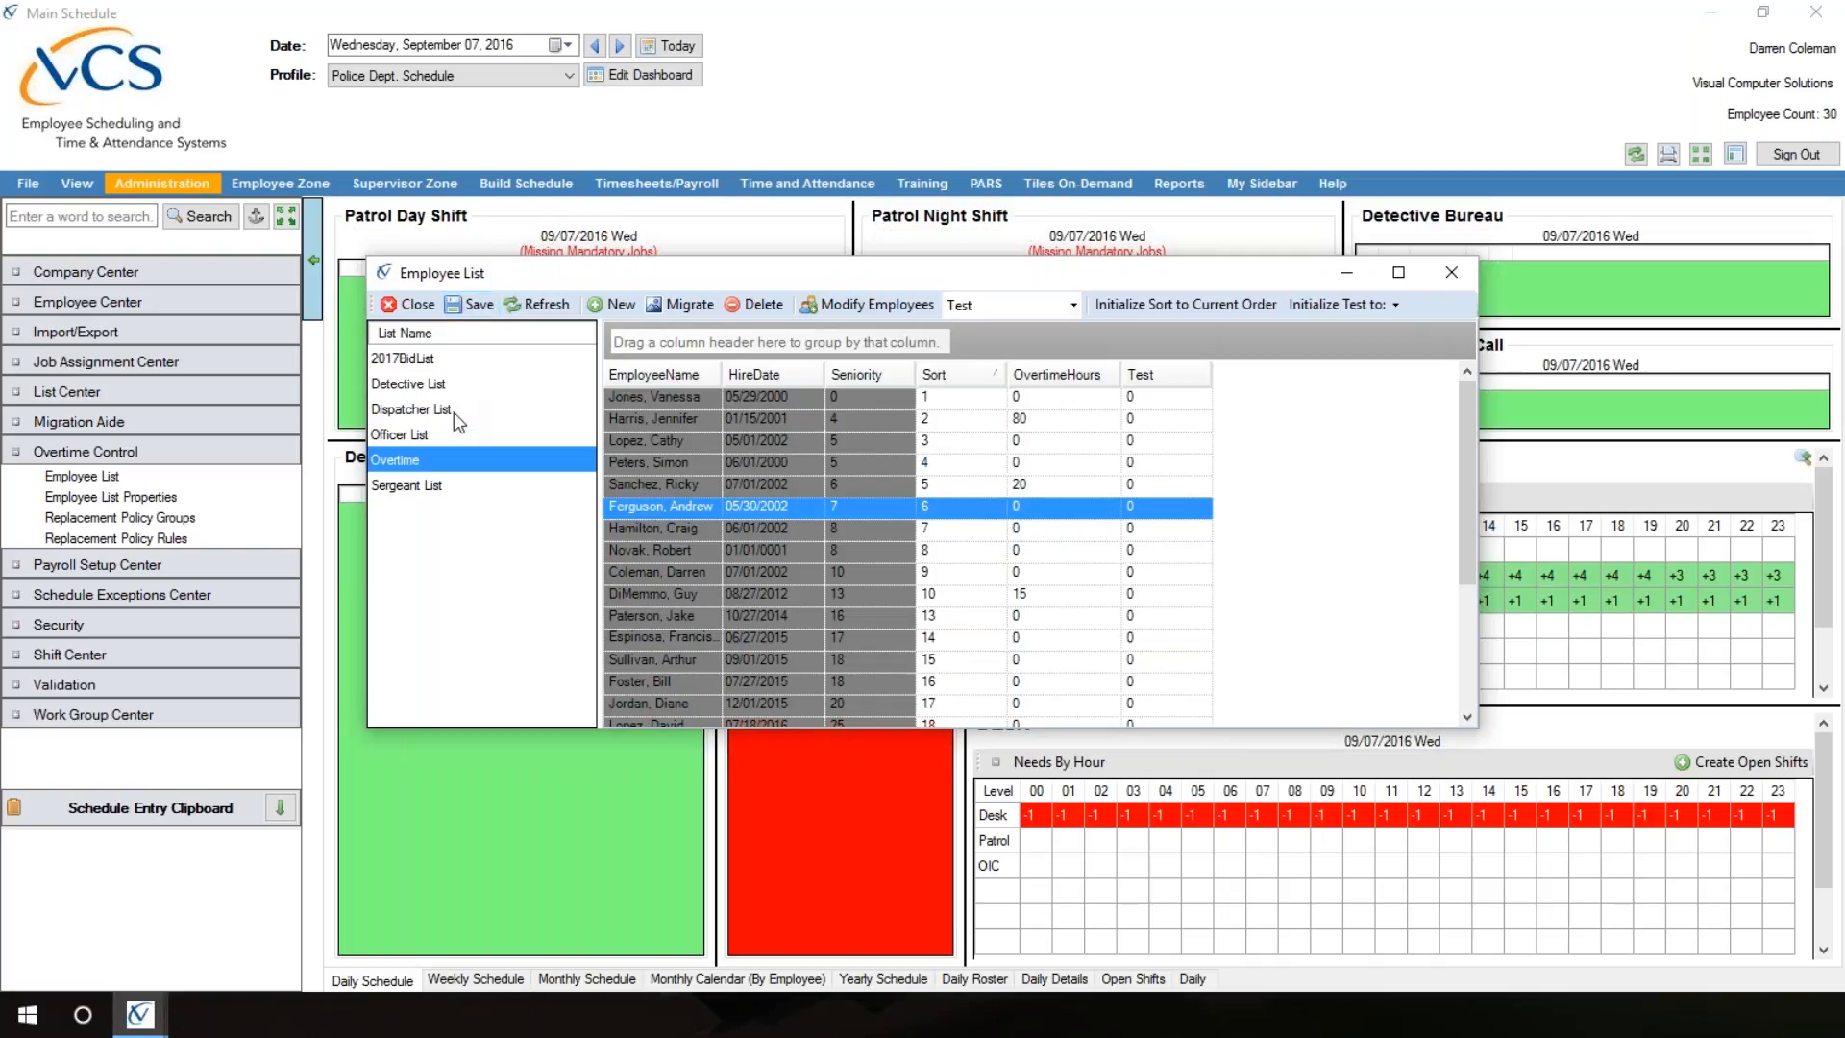
Step: Add the same Squad A officer, second-to-last in the employee lookup, to the Officer List
left_click(398, 434)
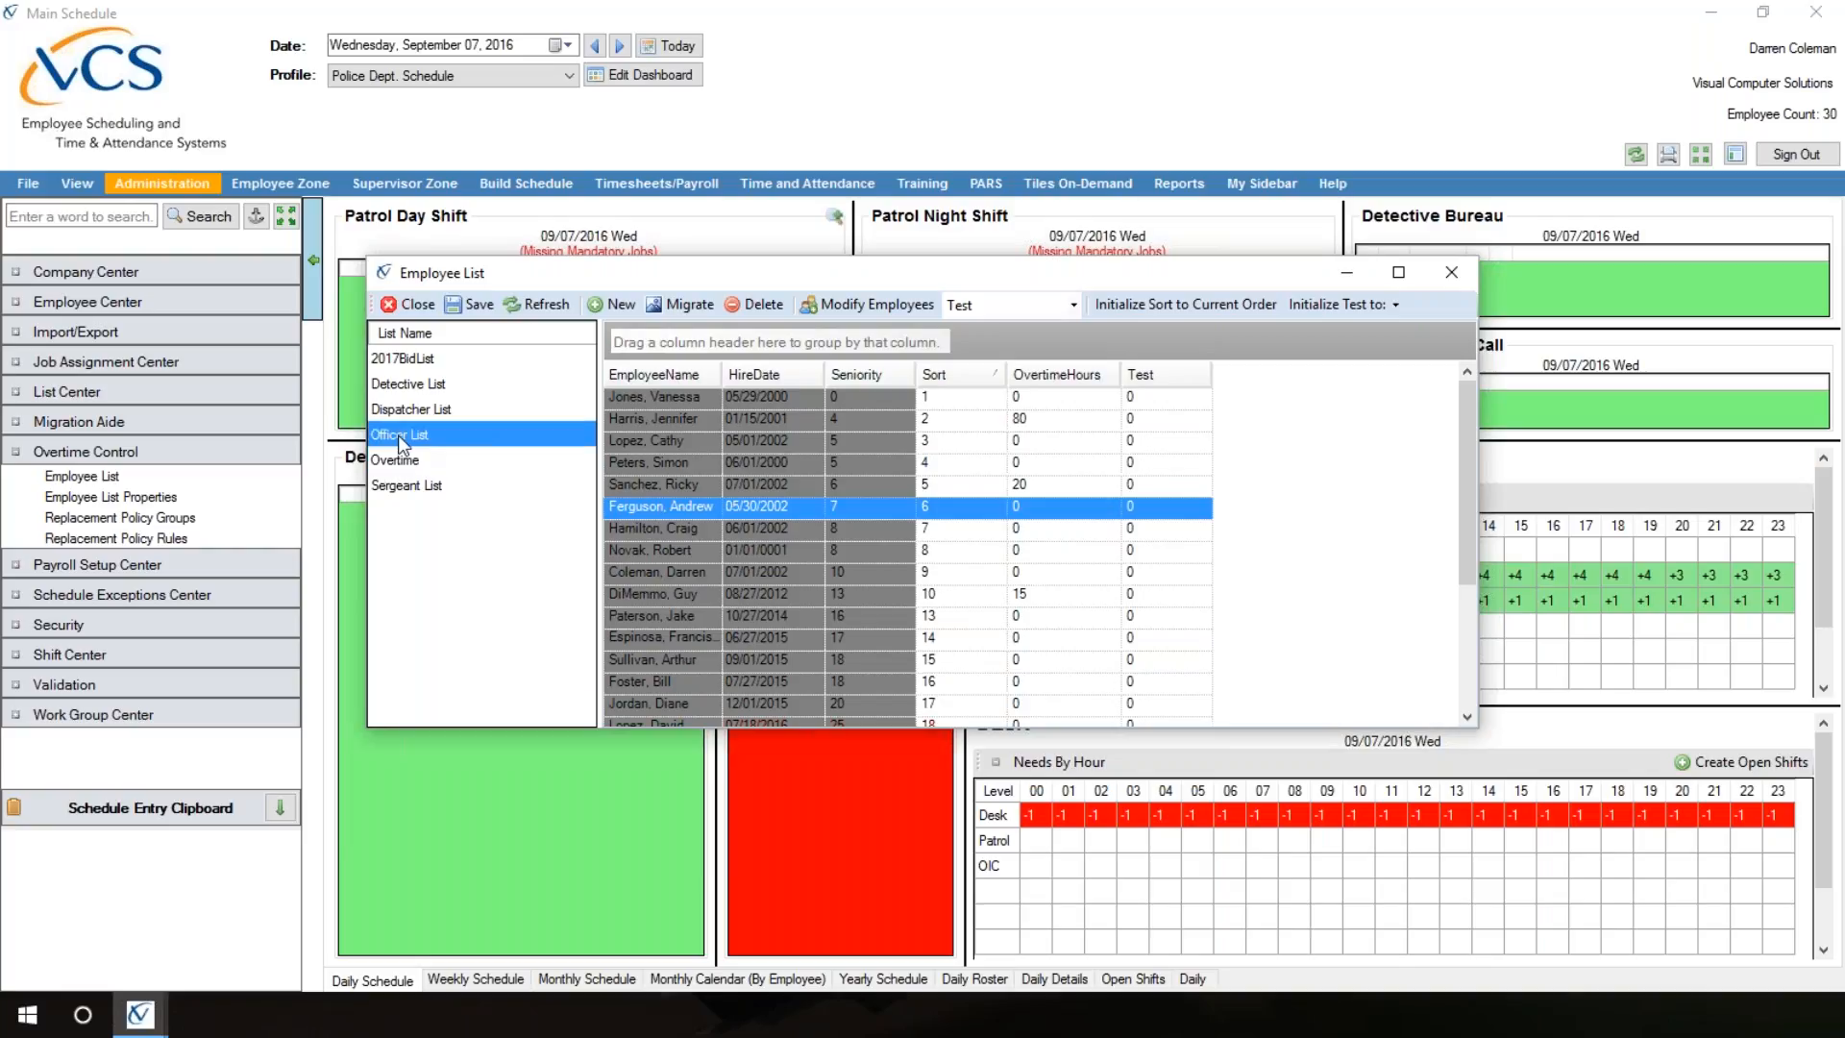
left_click(879, 305)
left_click_drag(1180, 500, 1180, 680)
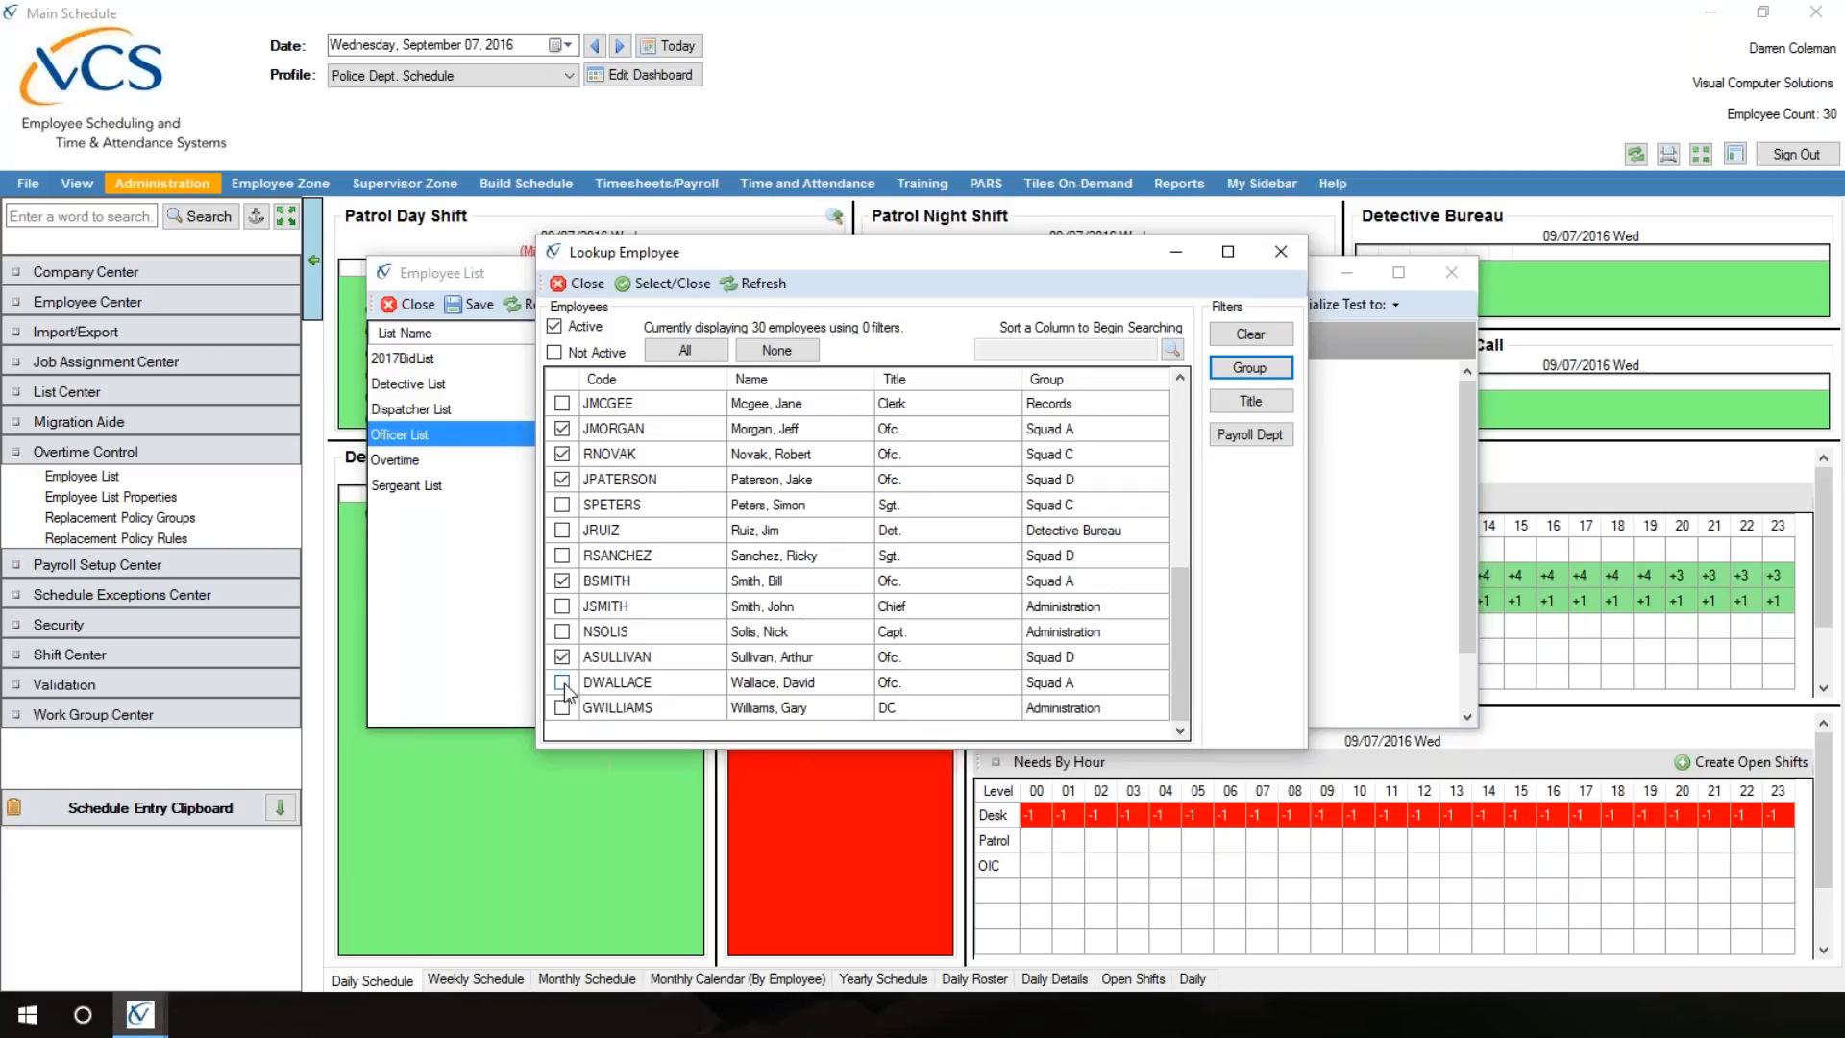
left_click(563, 683)
left_click(678, 286)
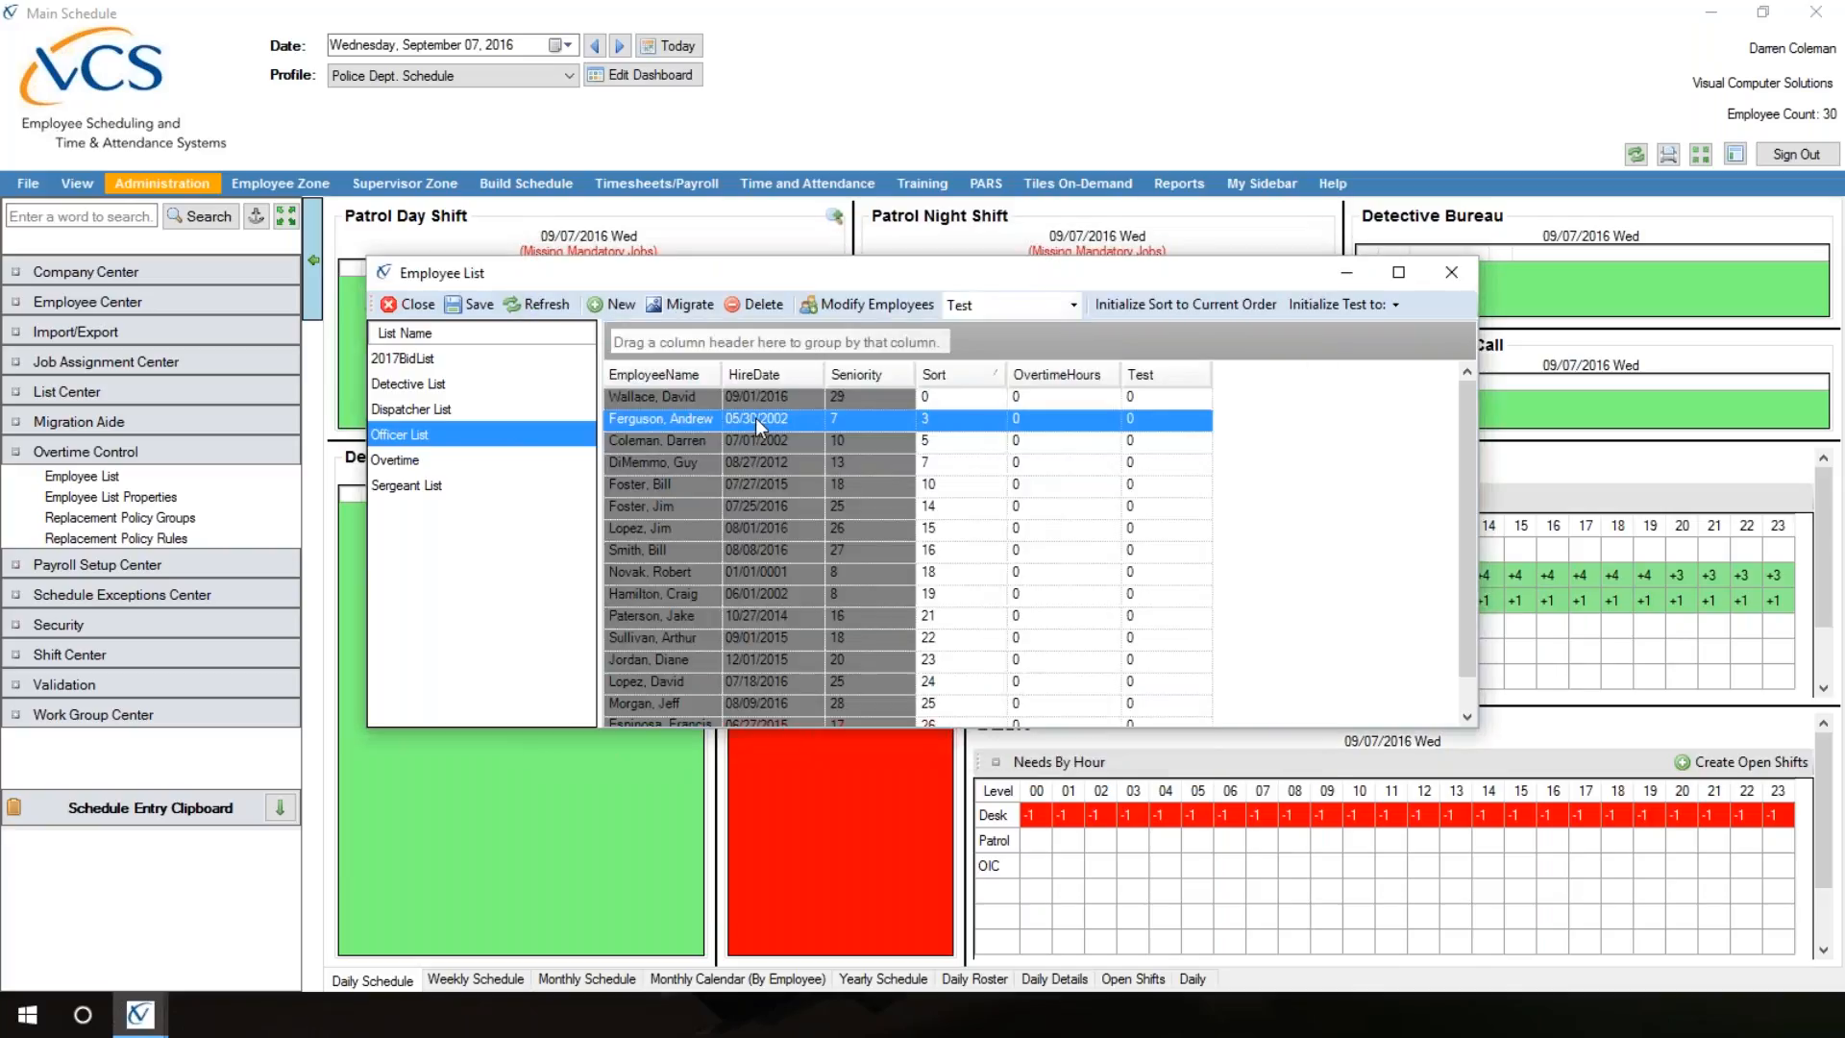
Step: Check the highest Sort values in the Officer List, set the new officer's Sort value to 27, and save
left_click(989, 374)
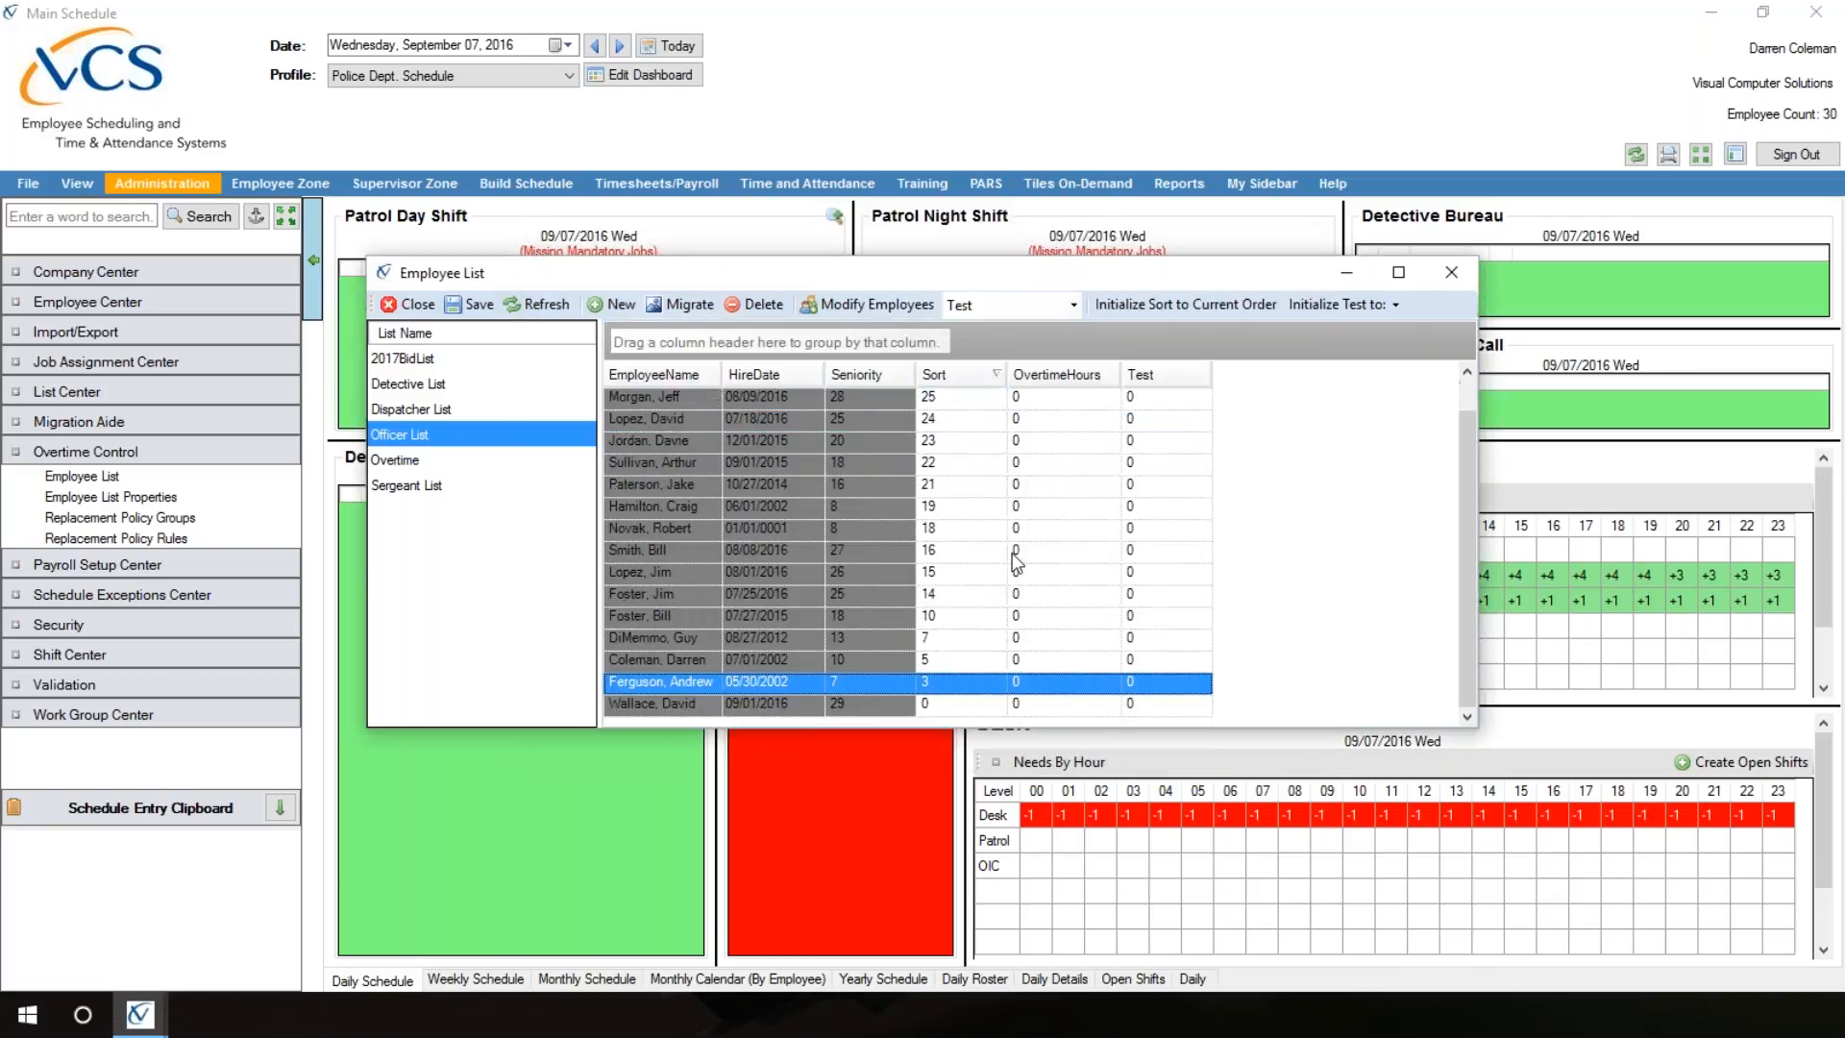
scroll(1001, 594, "up", 1)
left_click(946, 375)
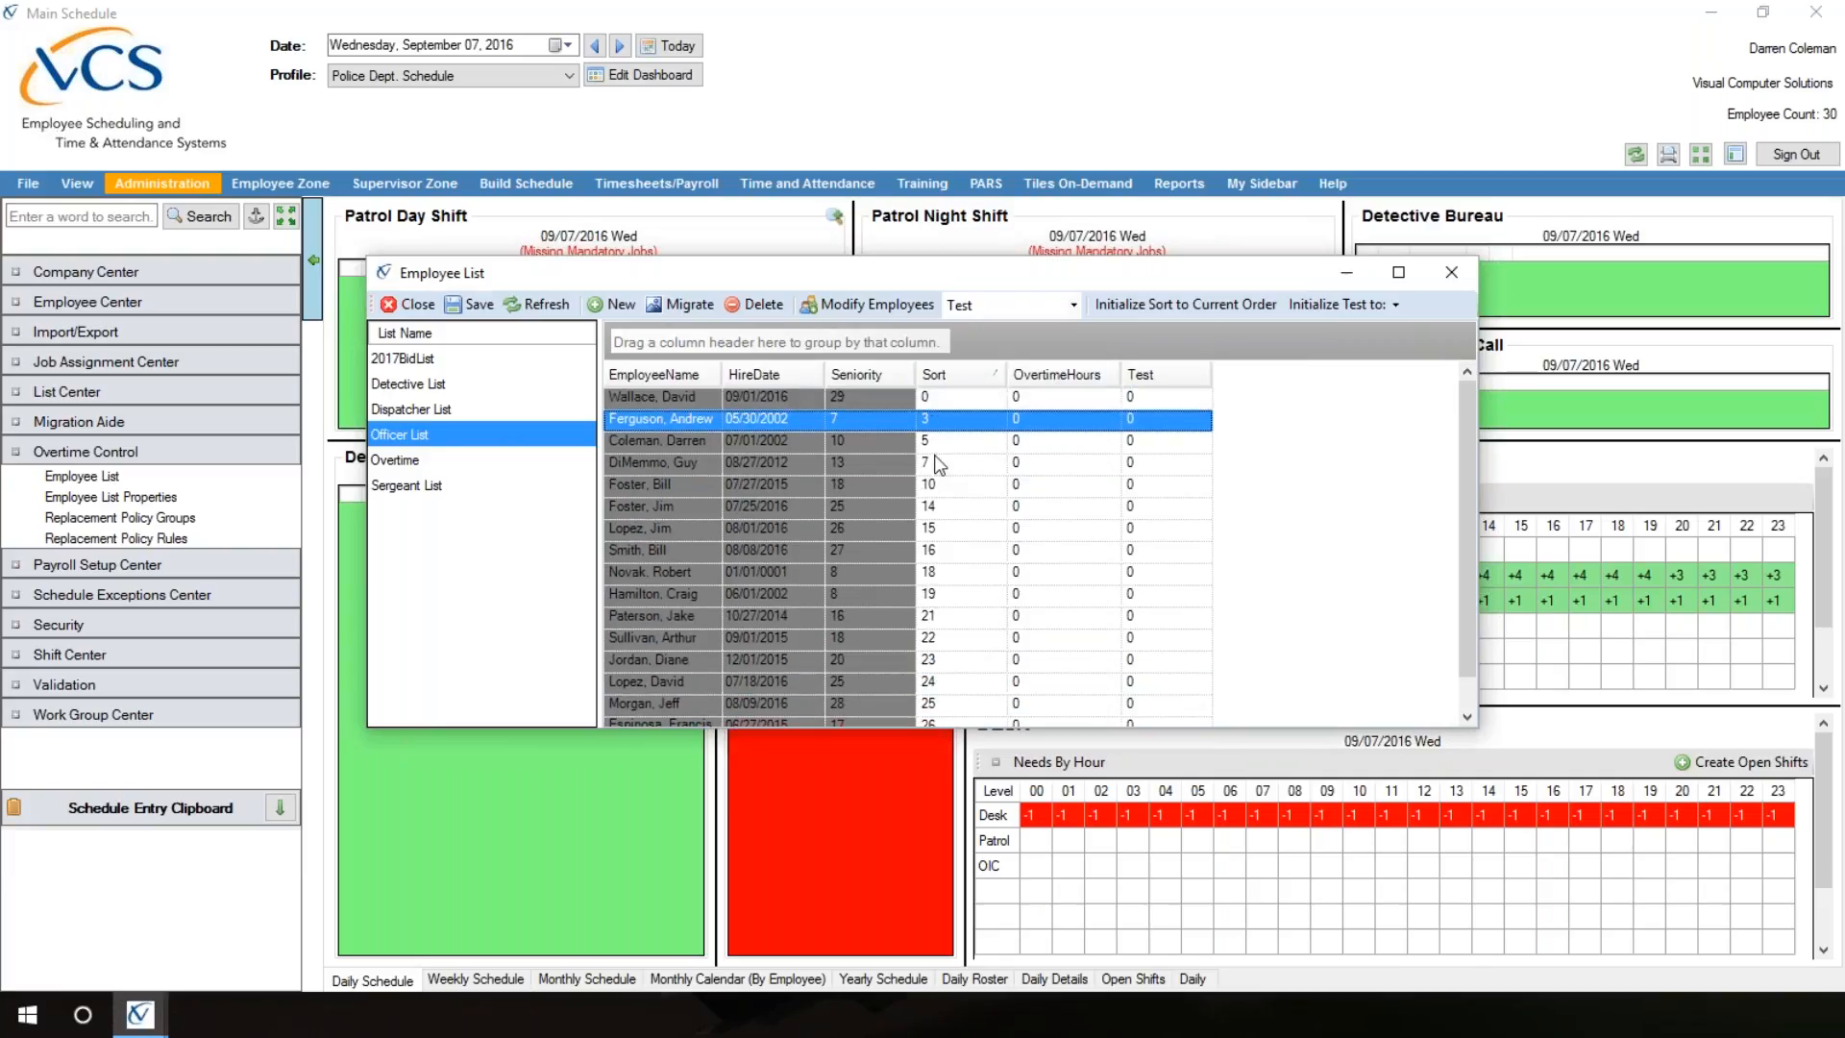
left_click(937, 397)
type("2")
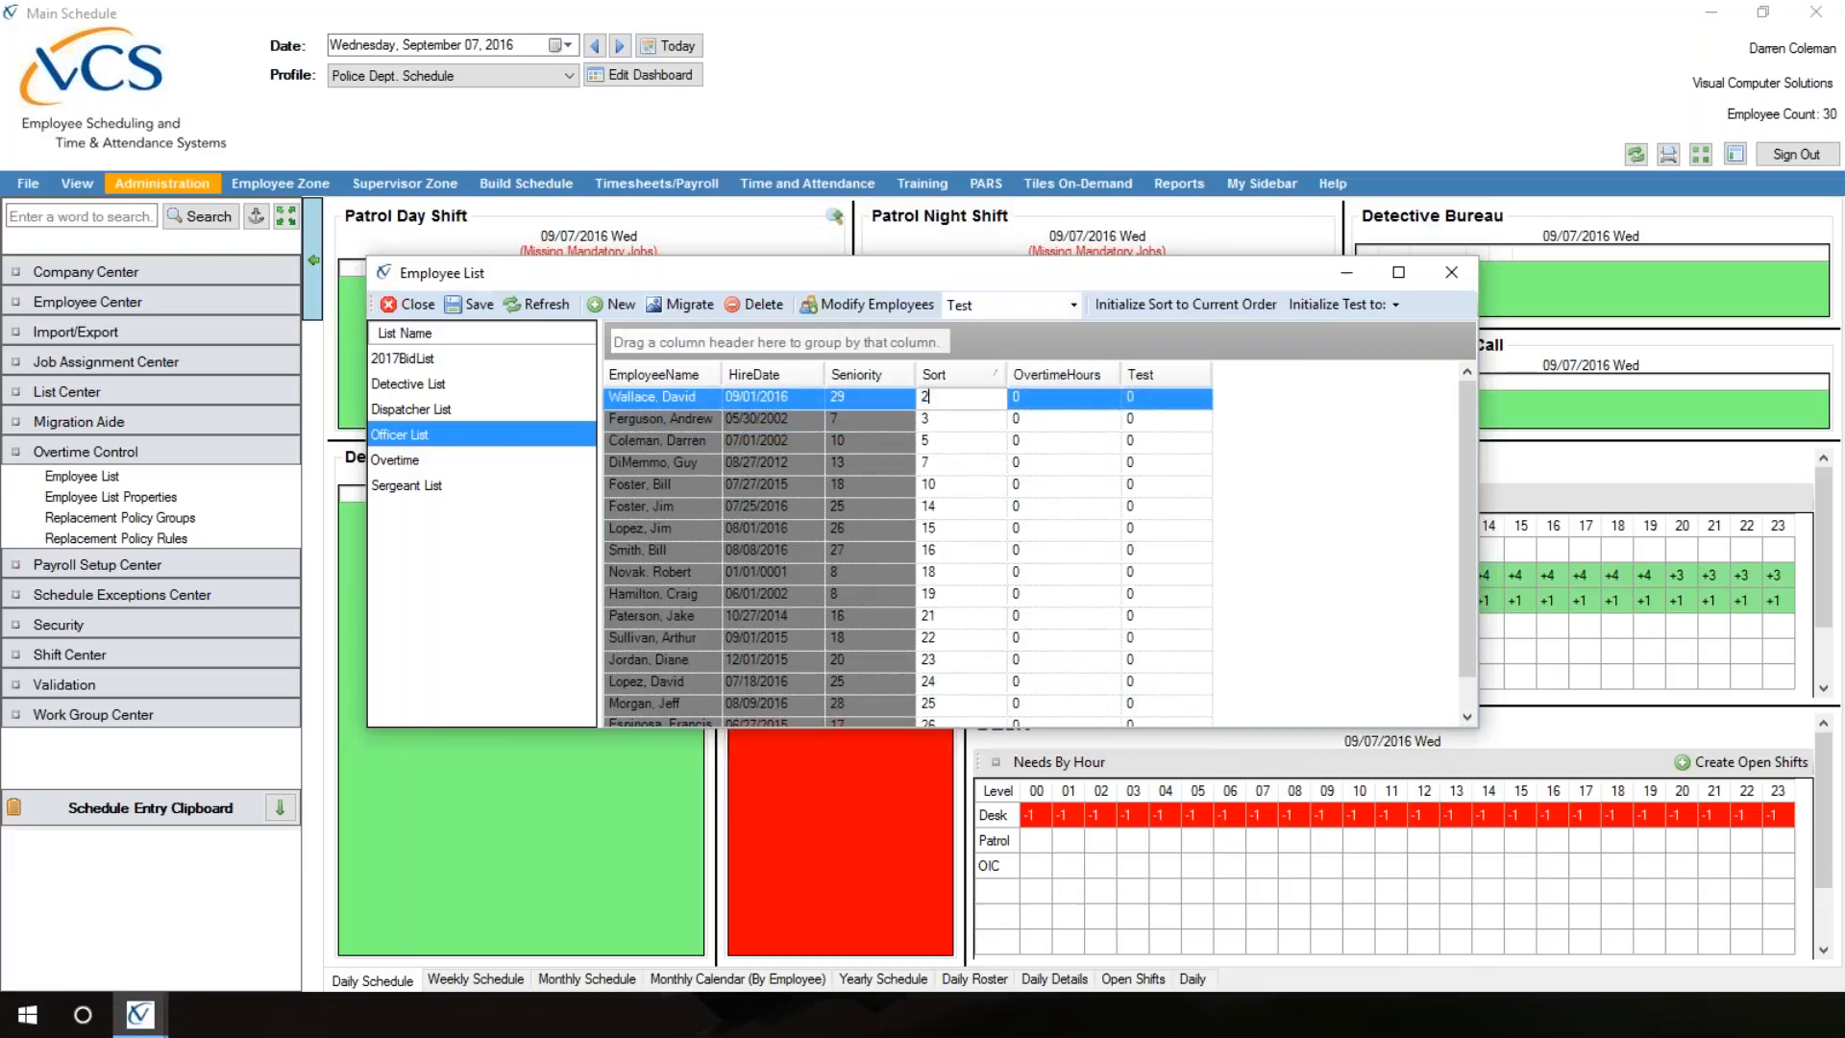
type("7")
left_click(479, 306)
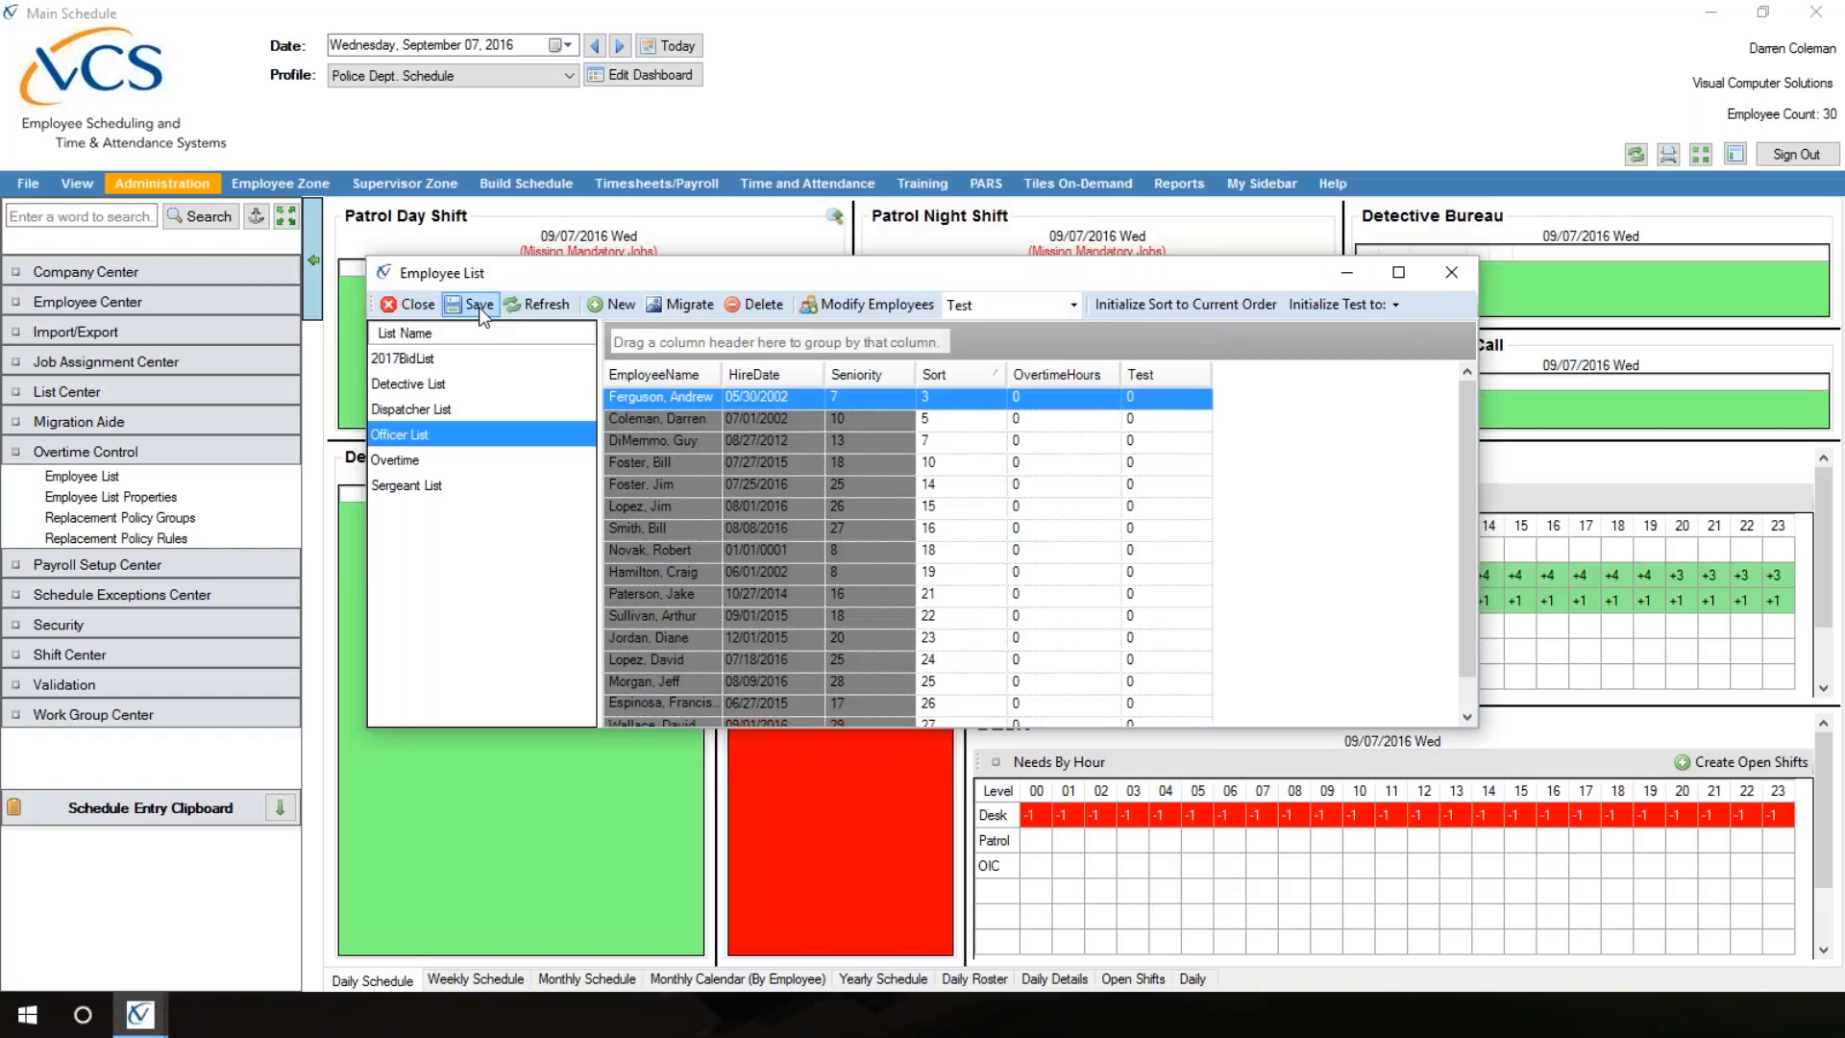
Step: Close the employee lists and change the title of the second-to-last active employee, the Squad A officer, to Sergeant in Employee Profile
left_click(409, 305)
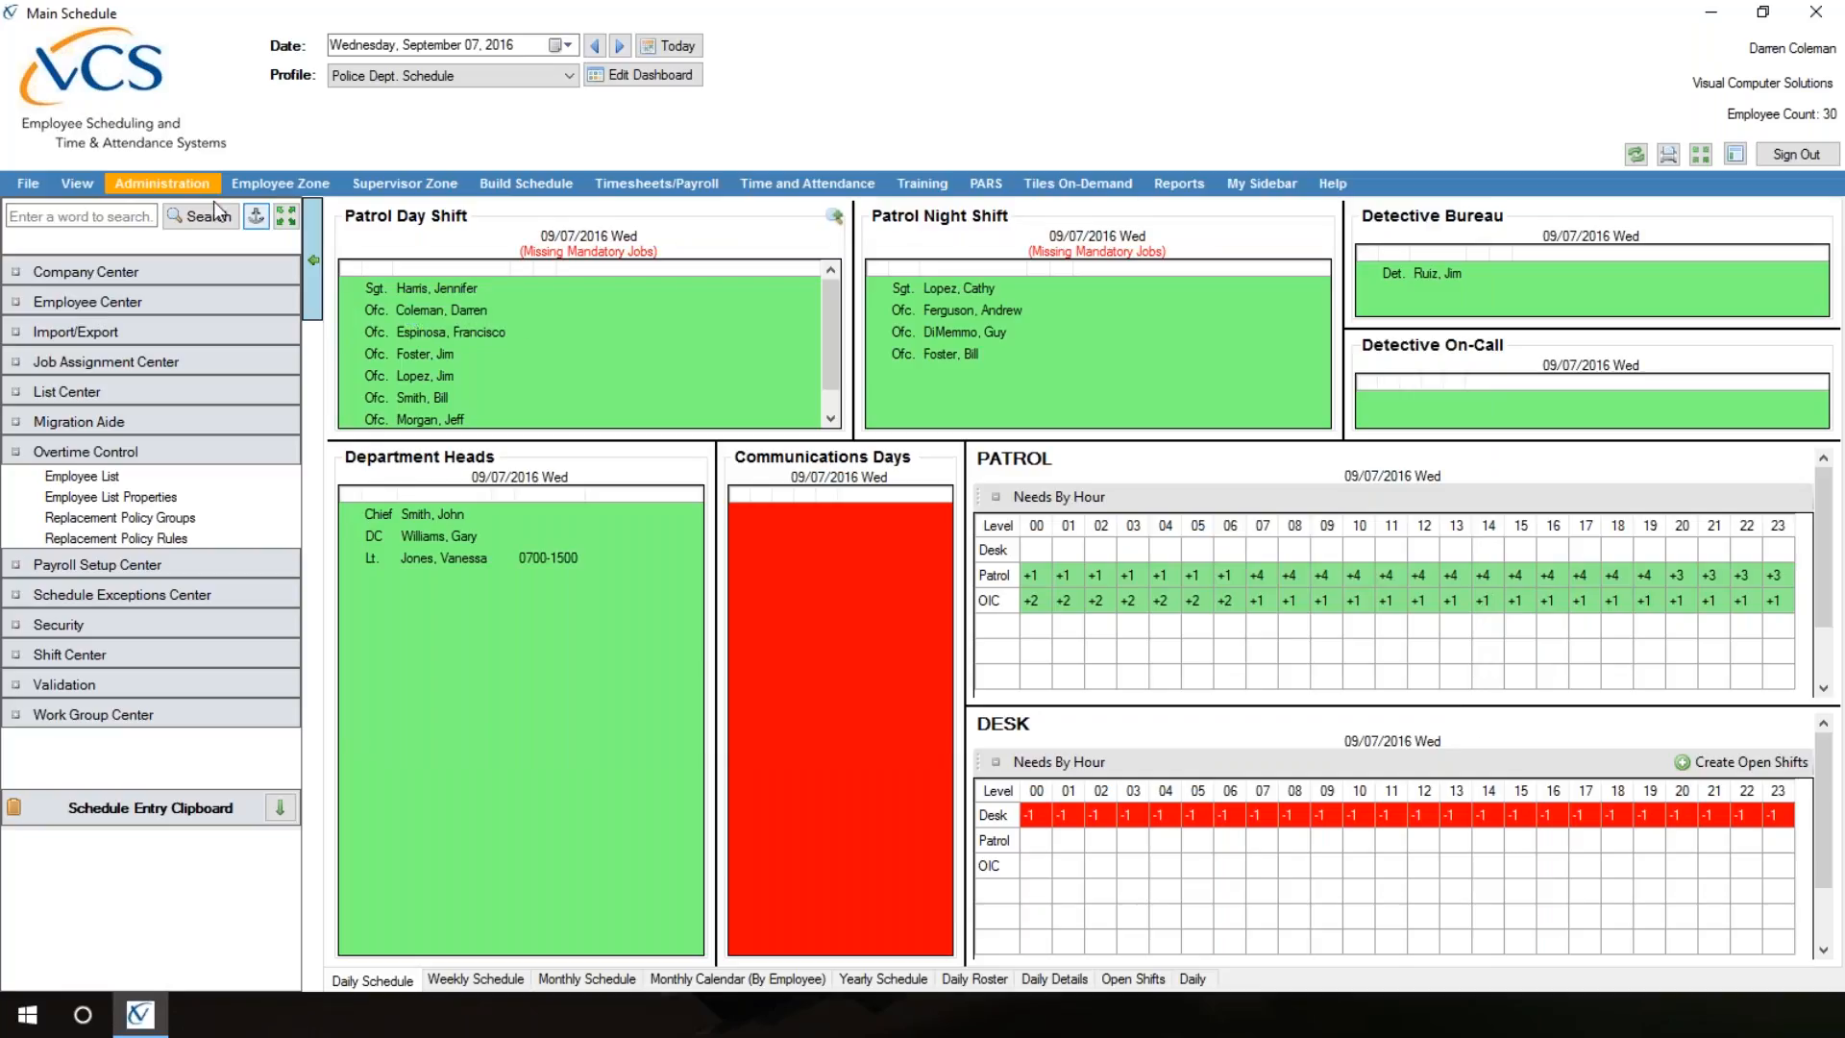
left_click(141, 302)
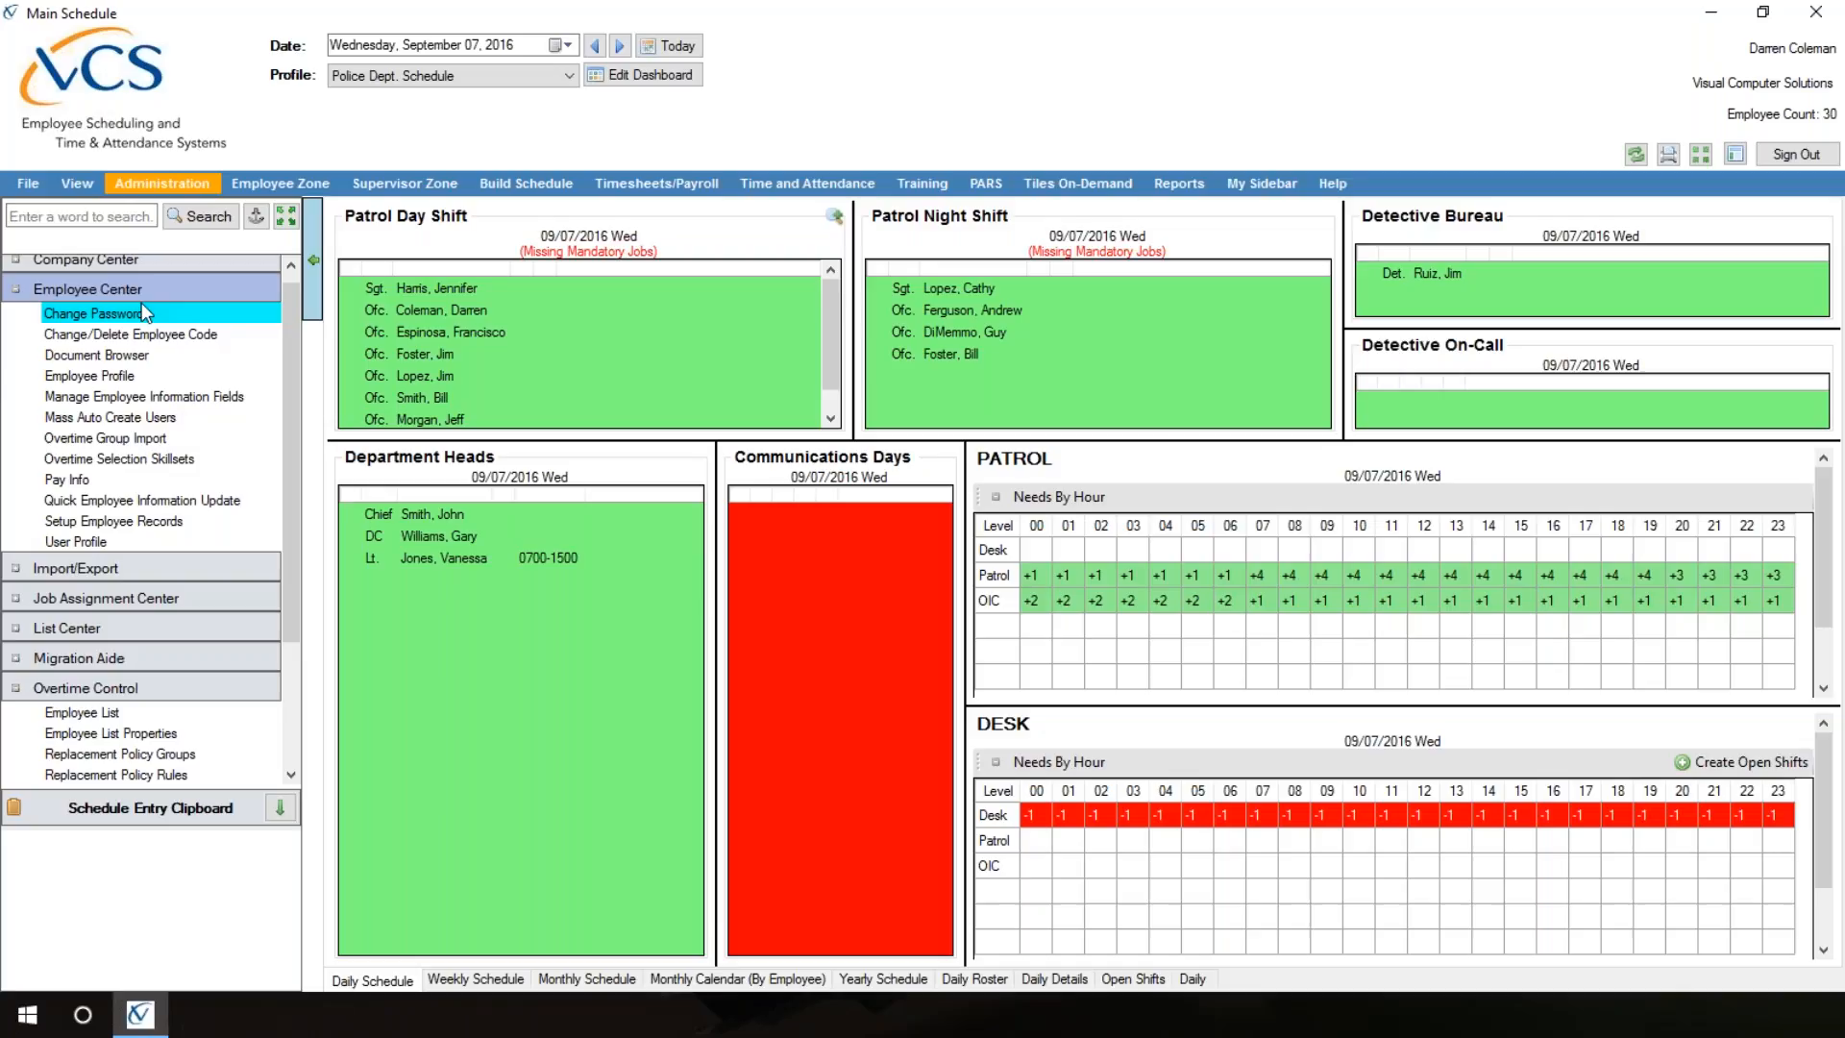
left_click(140, 383)
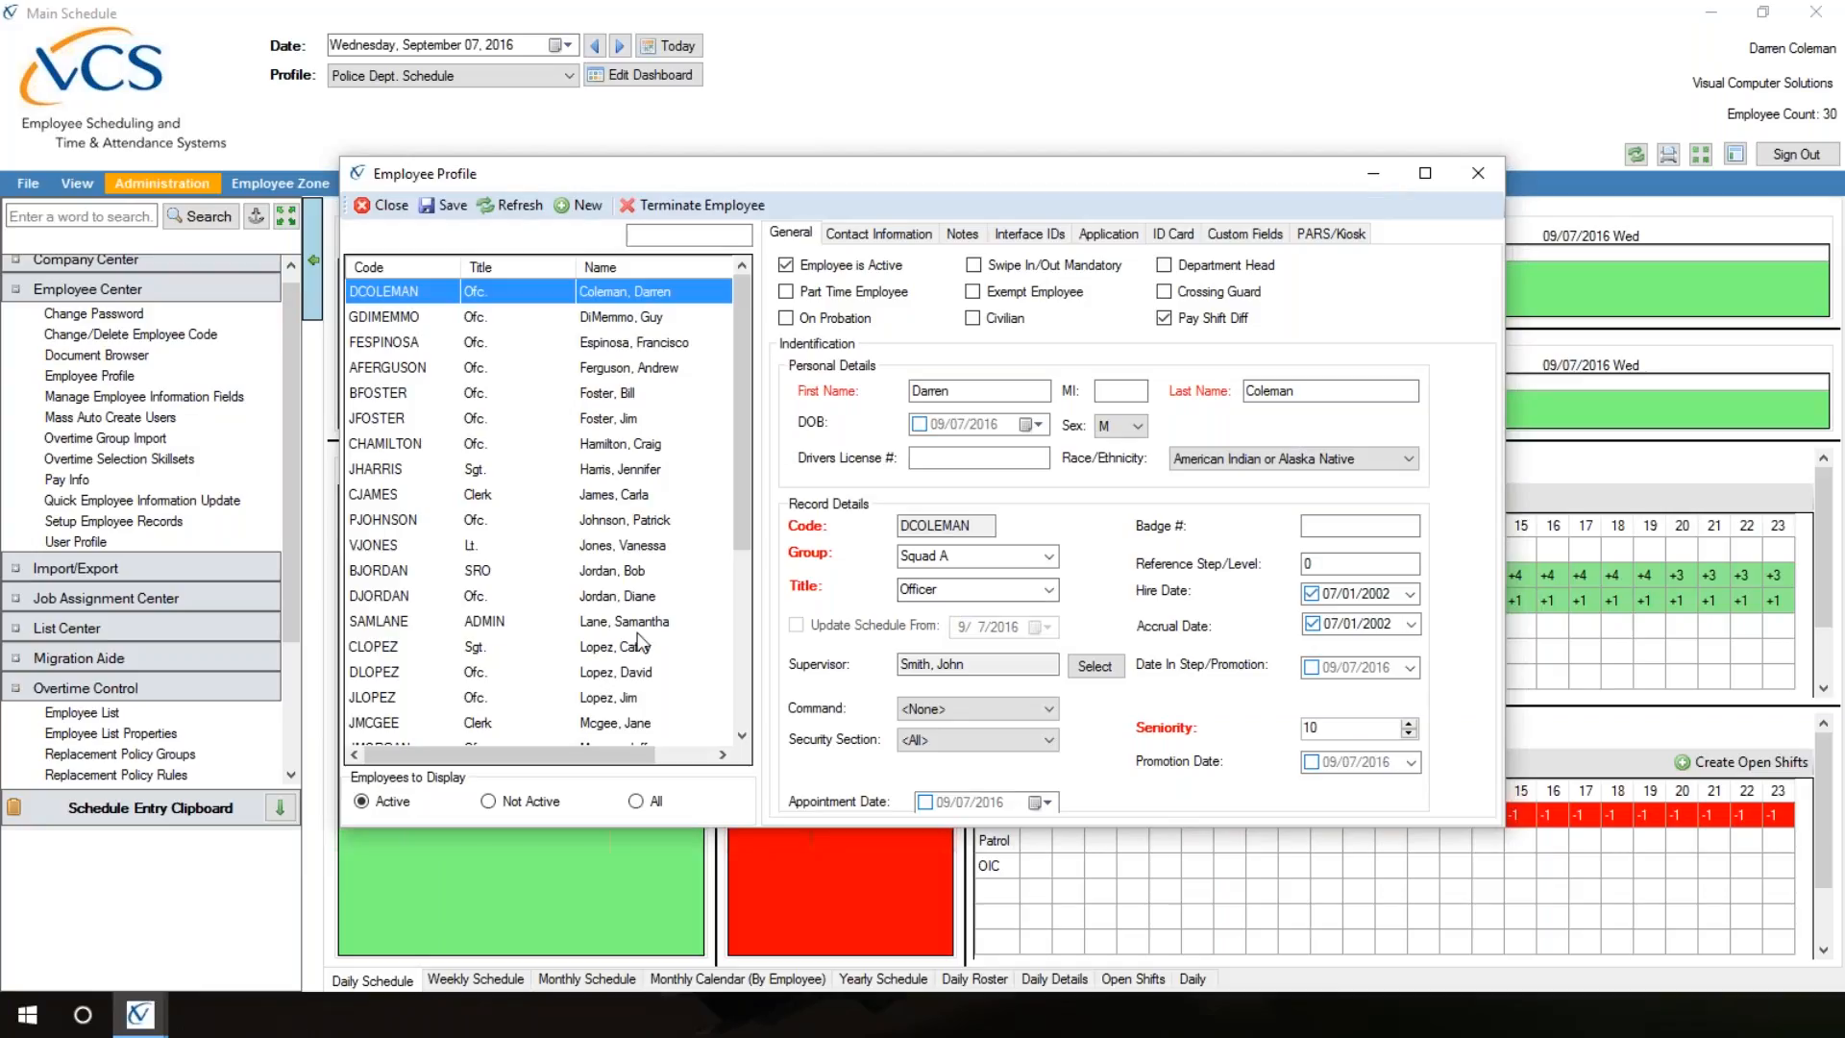
left_click(744, 678)
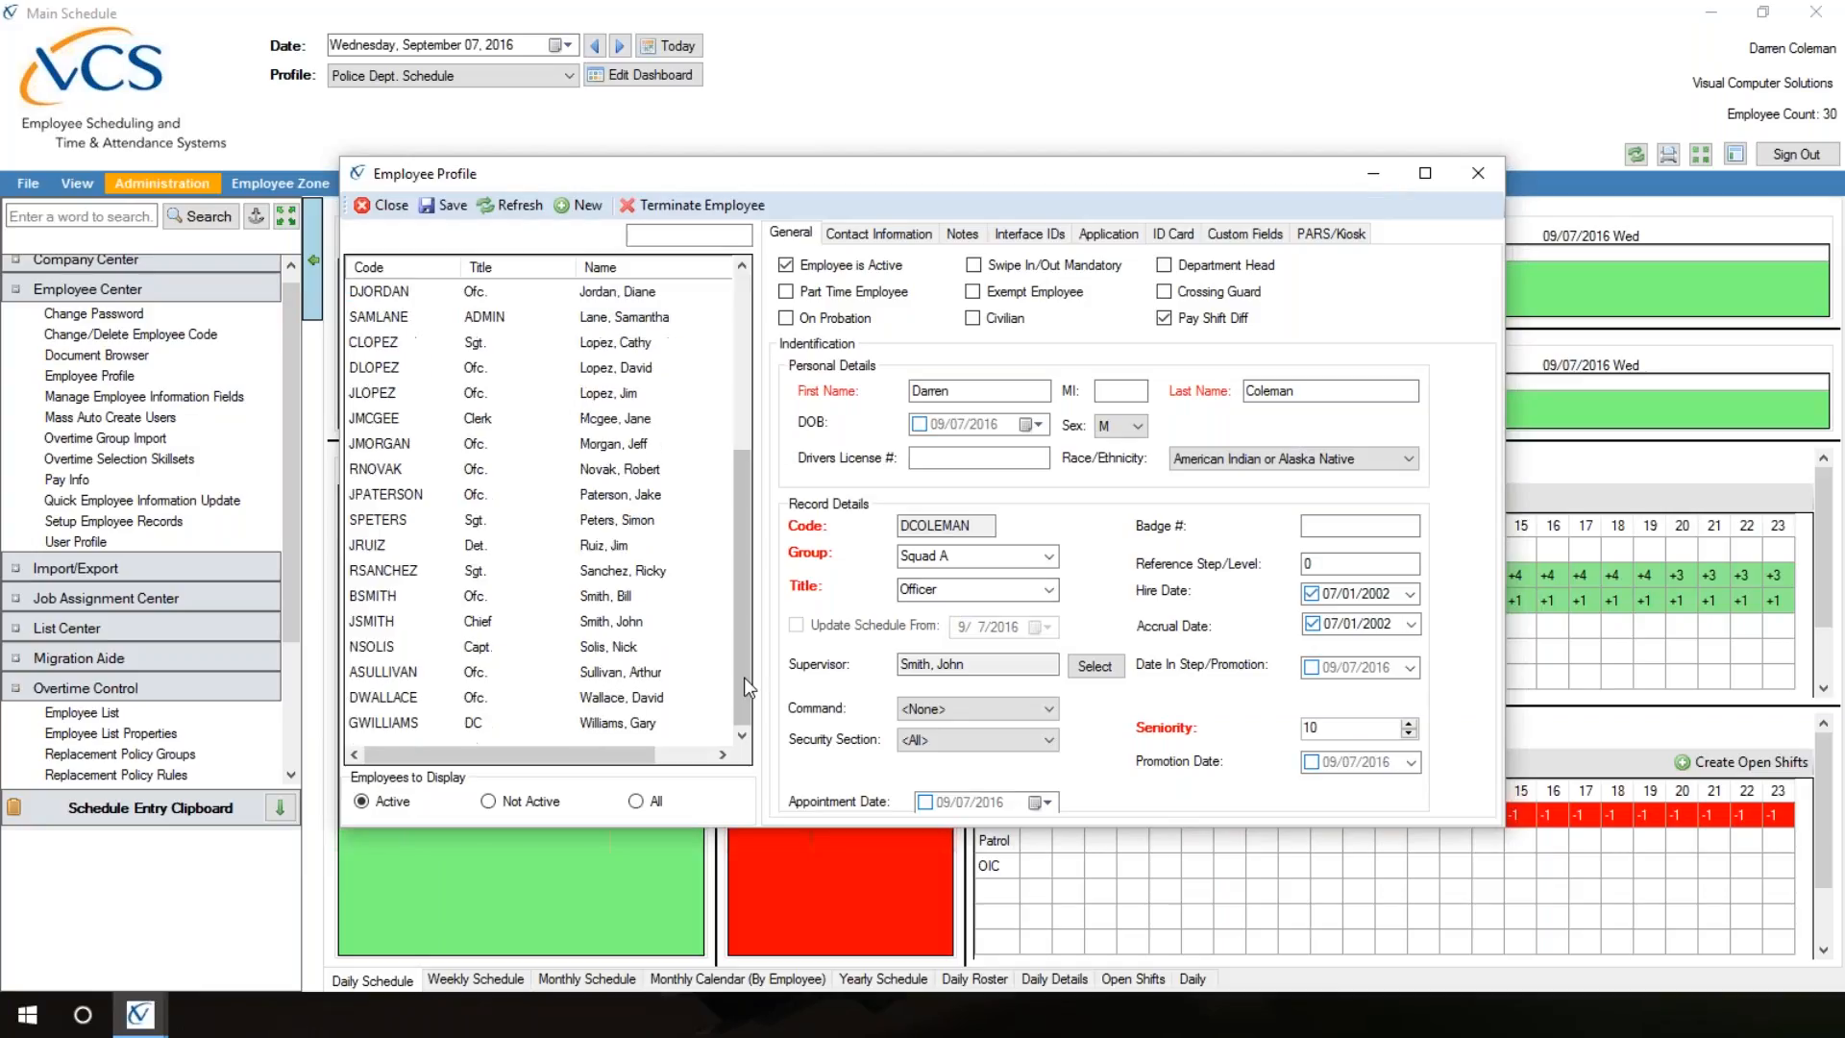
left_click(471, 699)
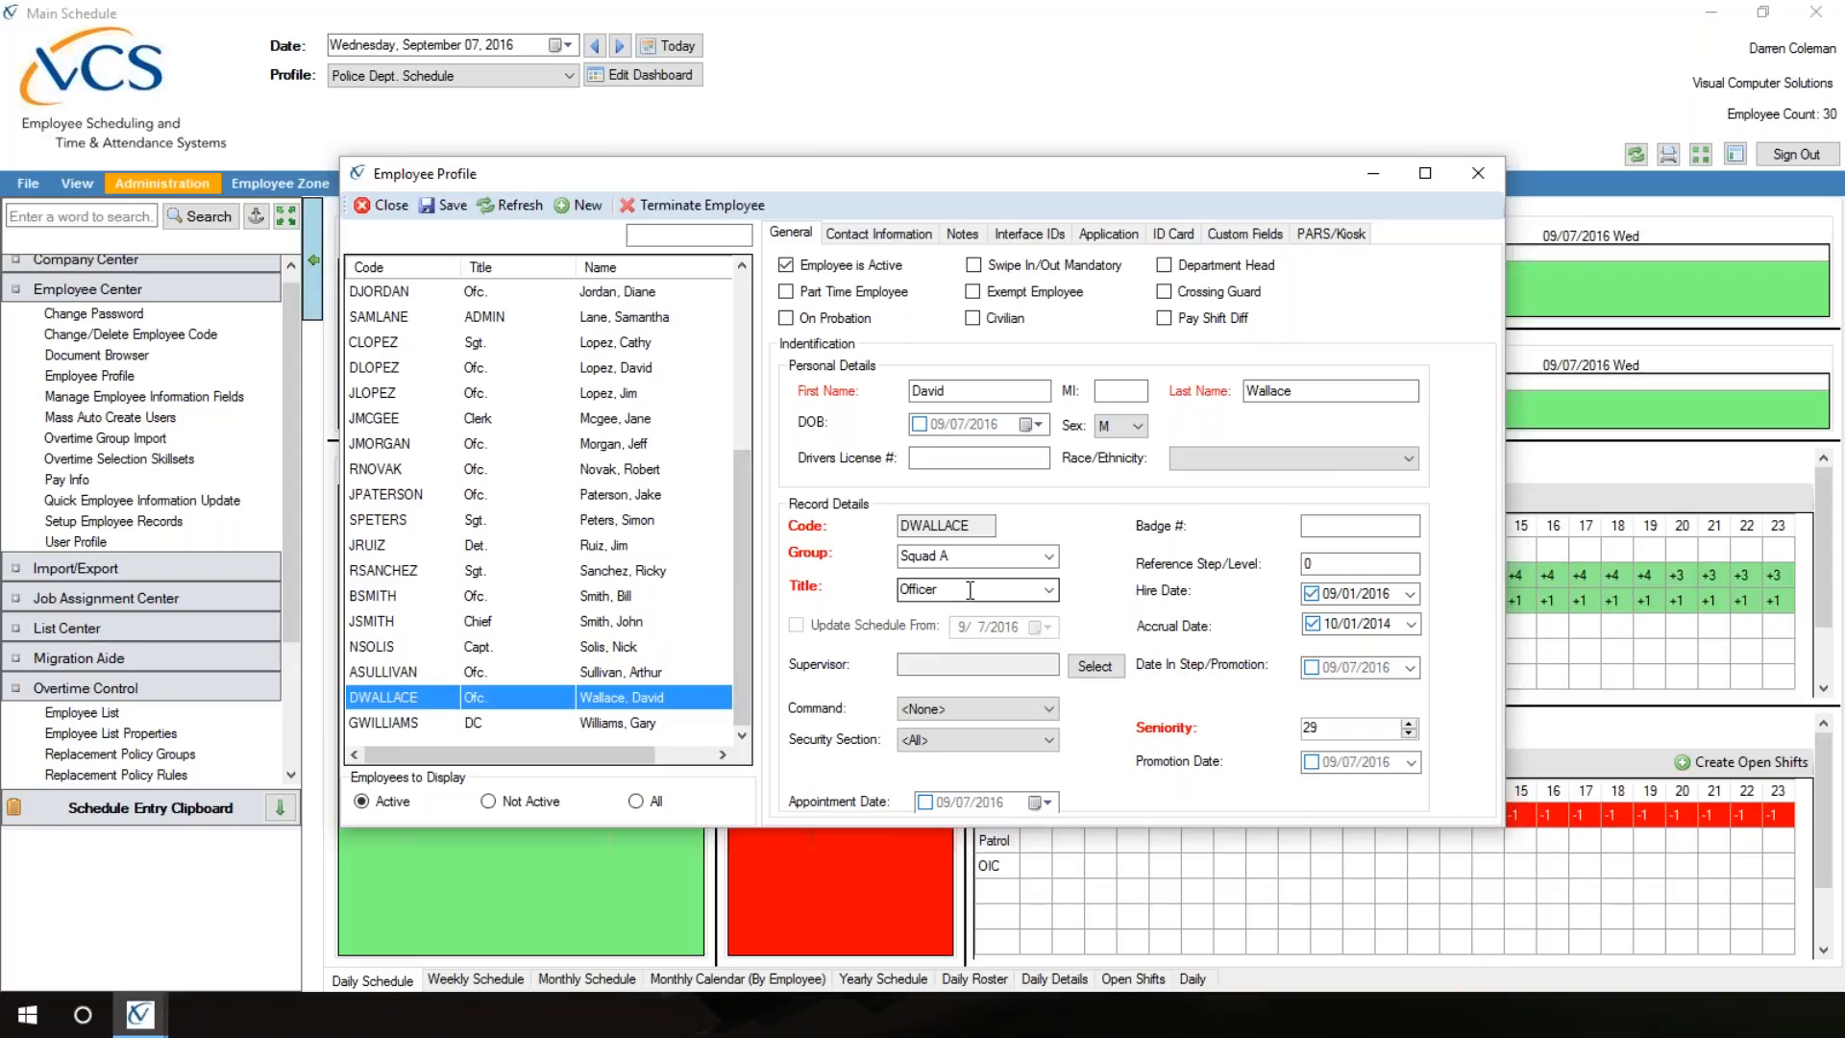
left_click(1049, 590)
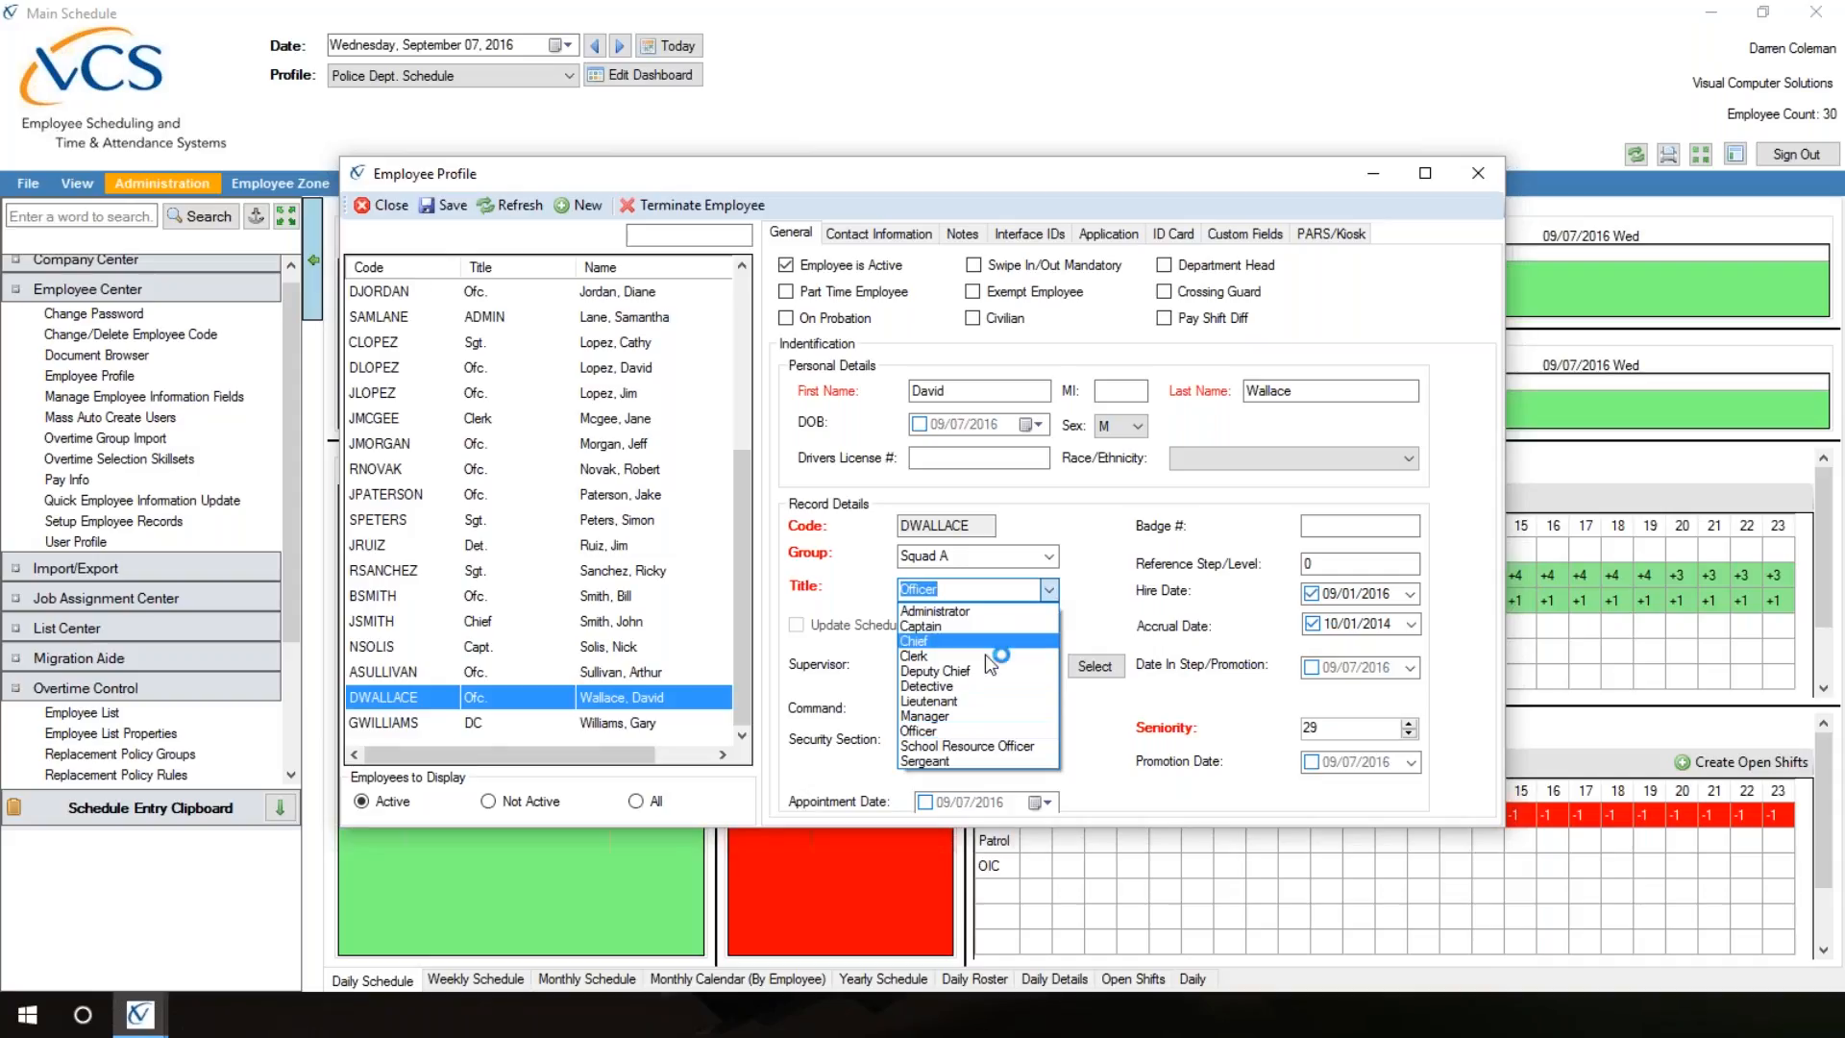
left_click(925, 762)
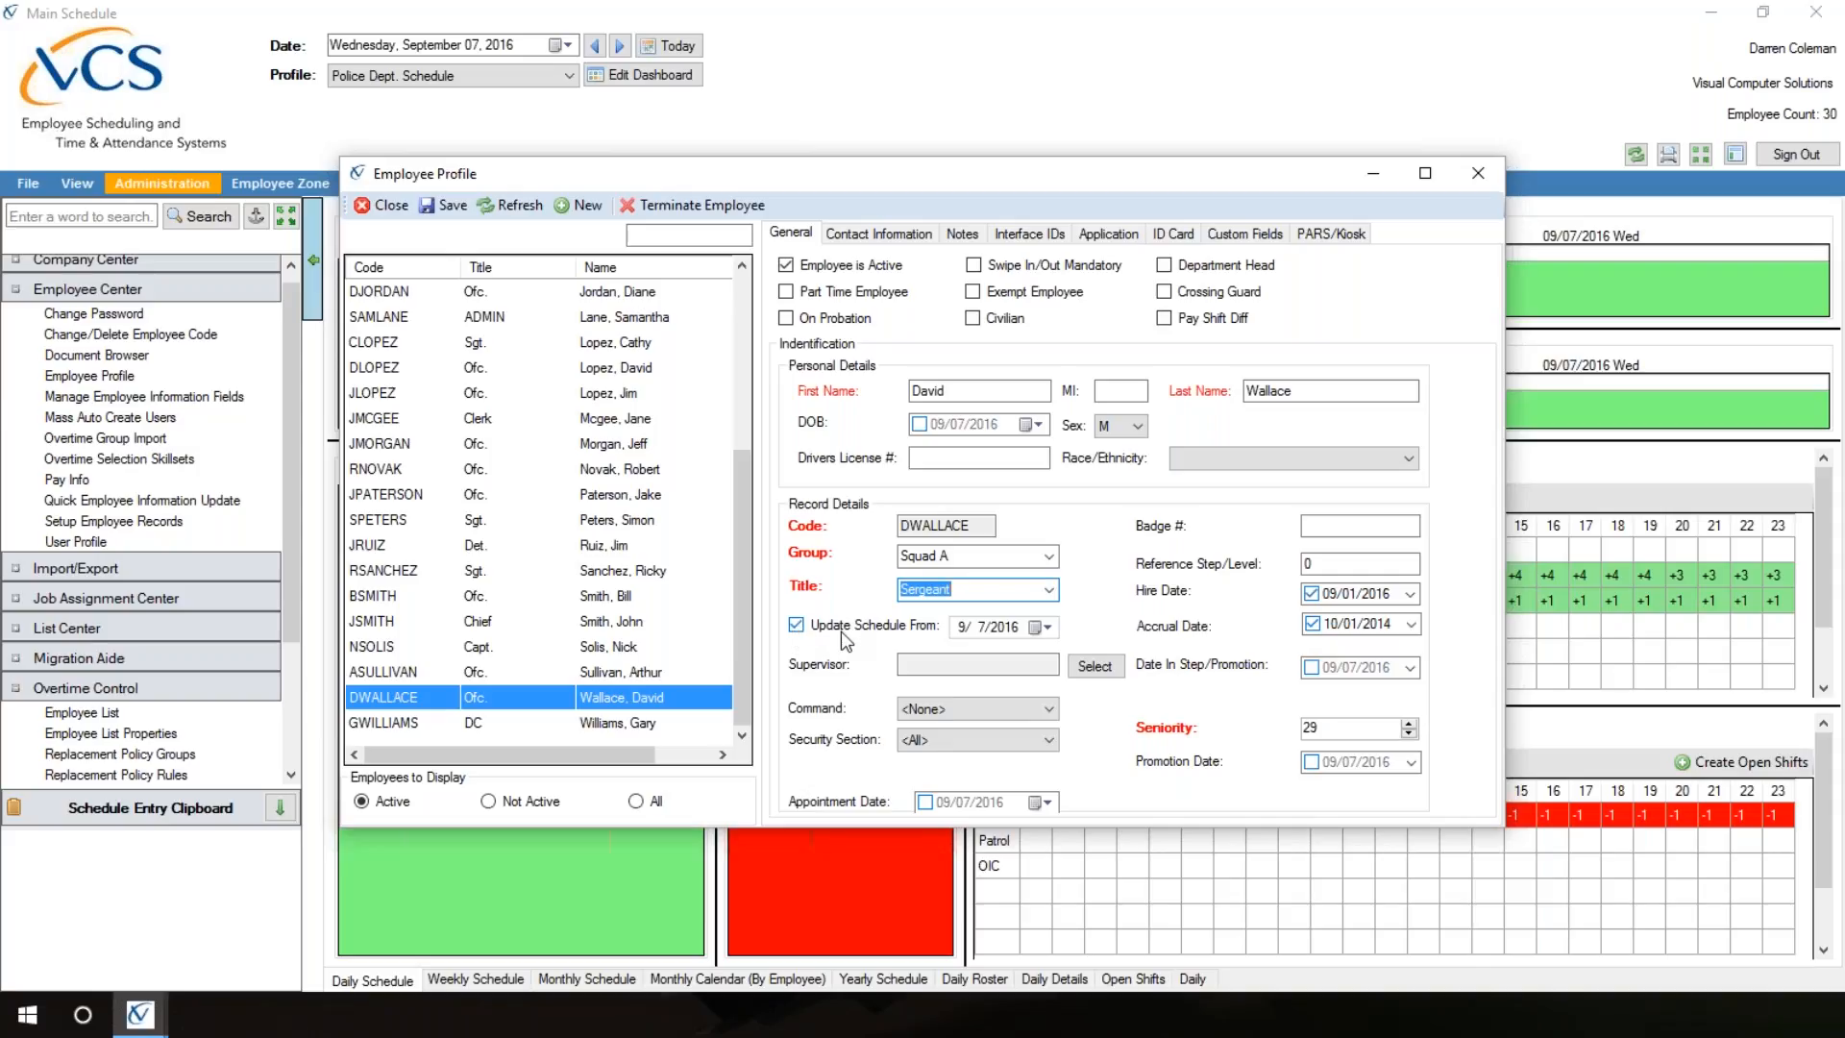
Step: Set the promoted employee's schedule update to start from 9/8/2016 and change the group to Squad D
left_click(1051, 629)
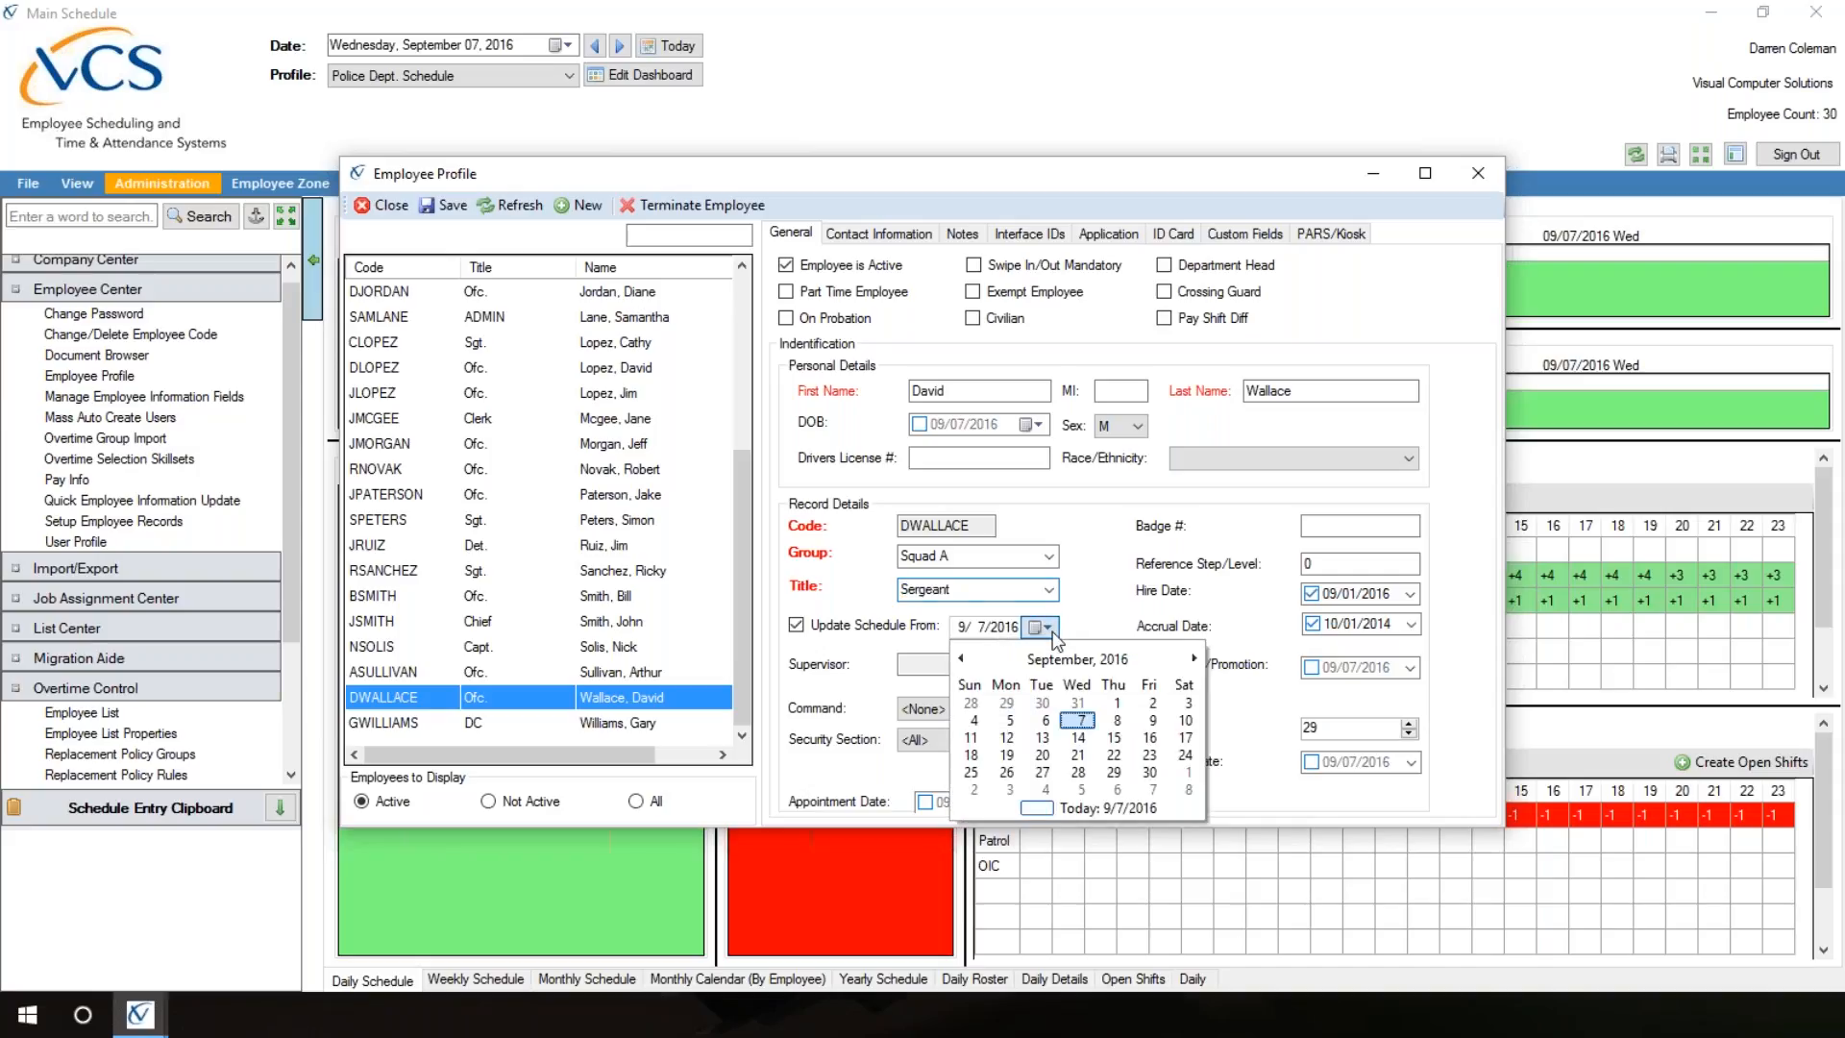
left_click(1119, 720)
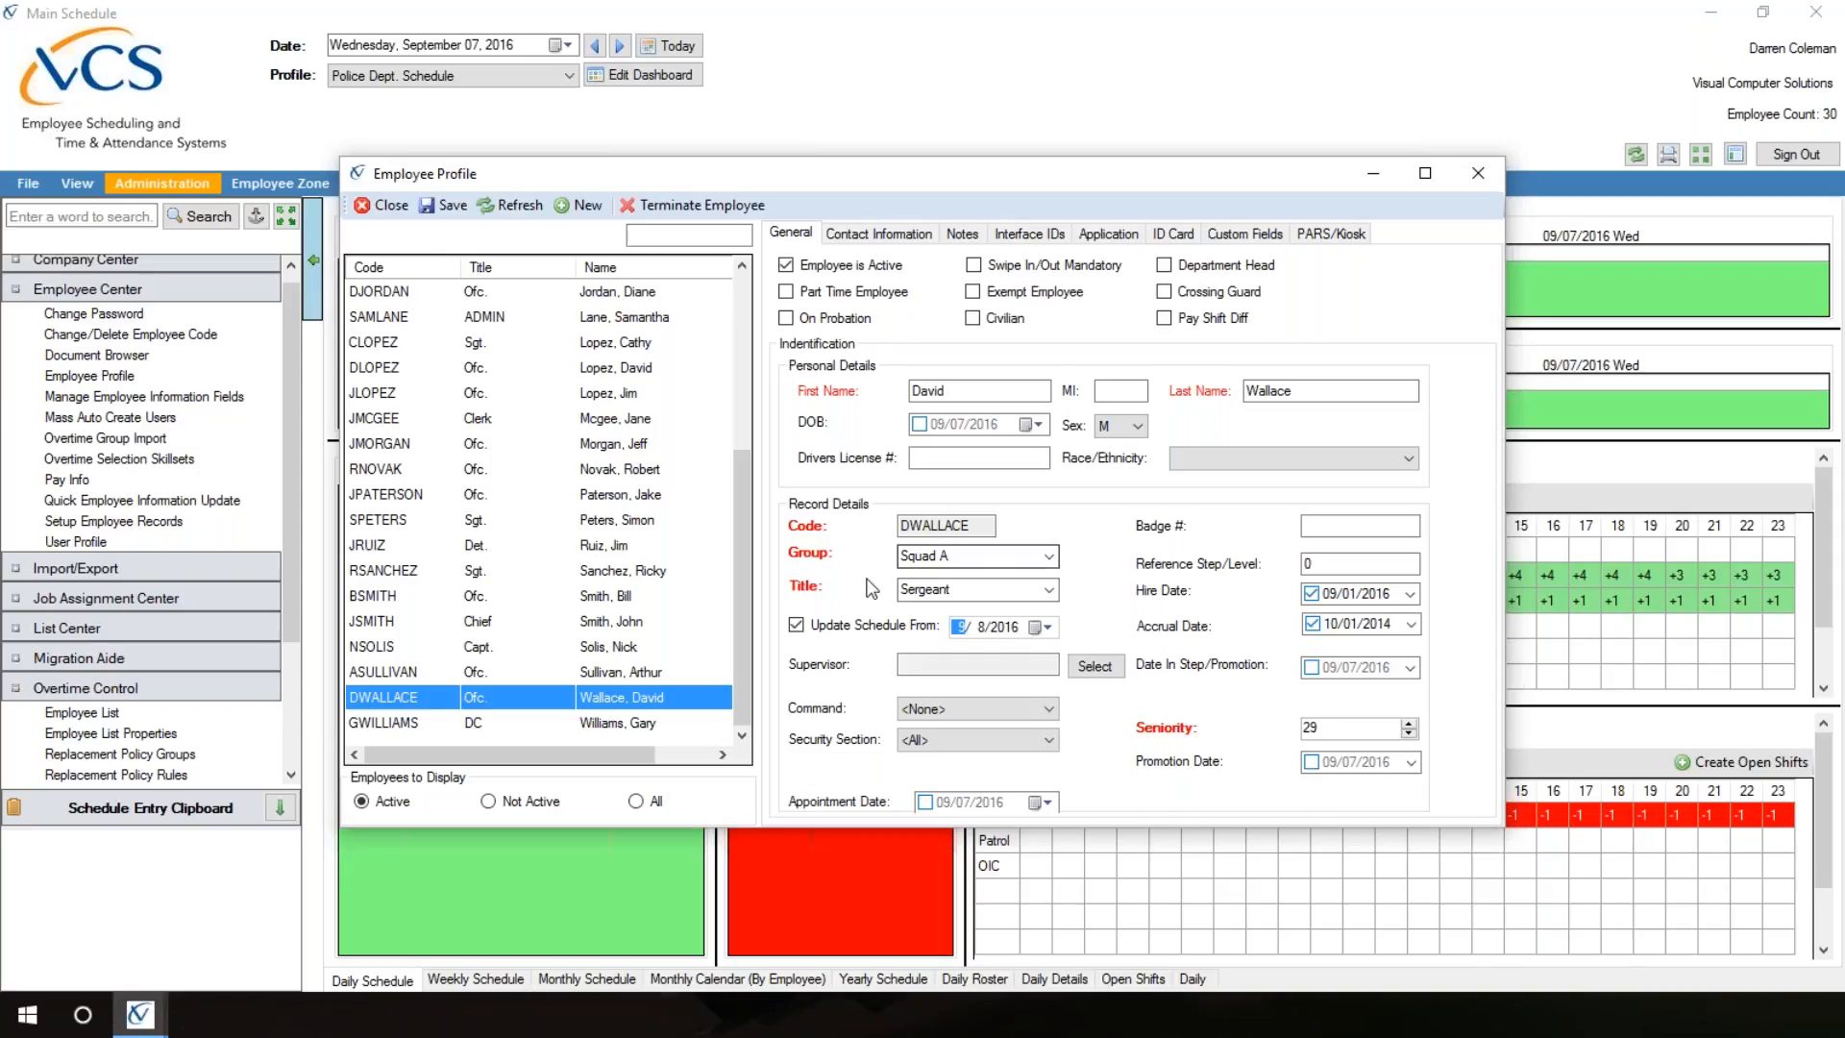
left_click(1050, 559)
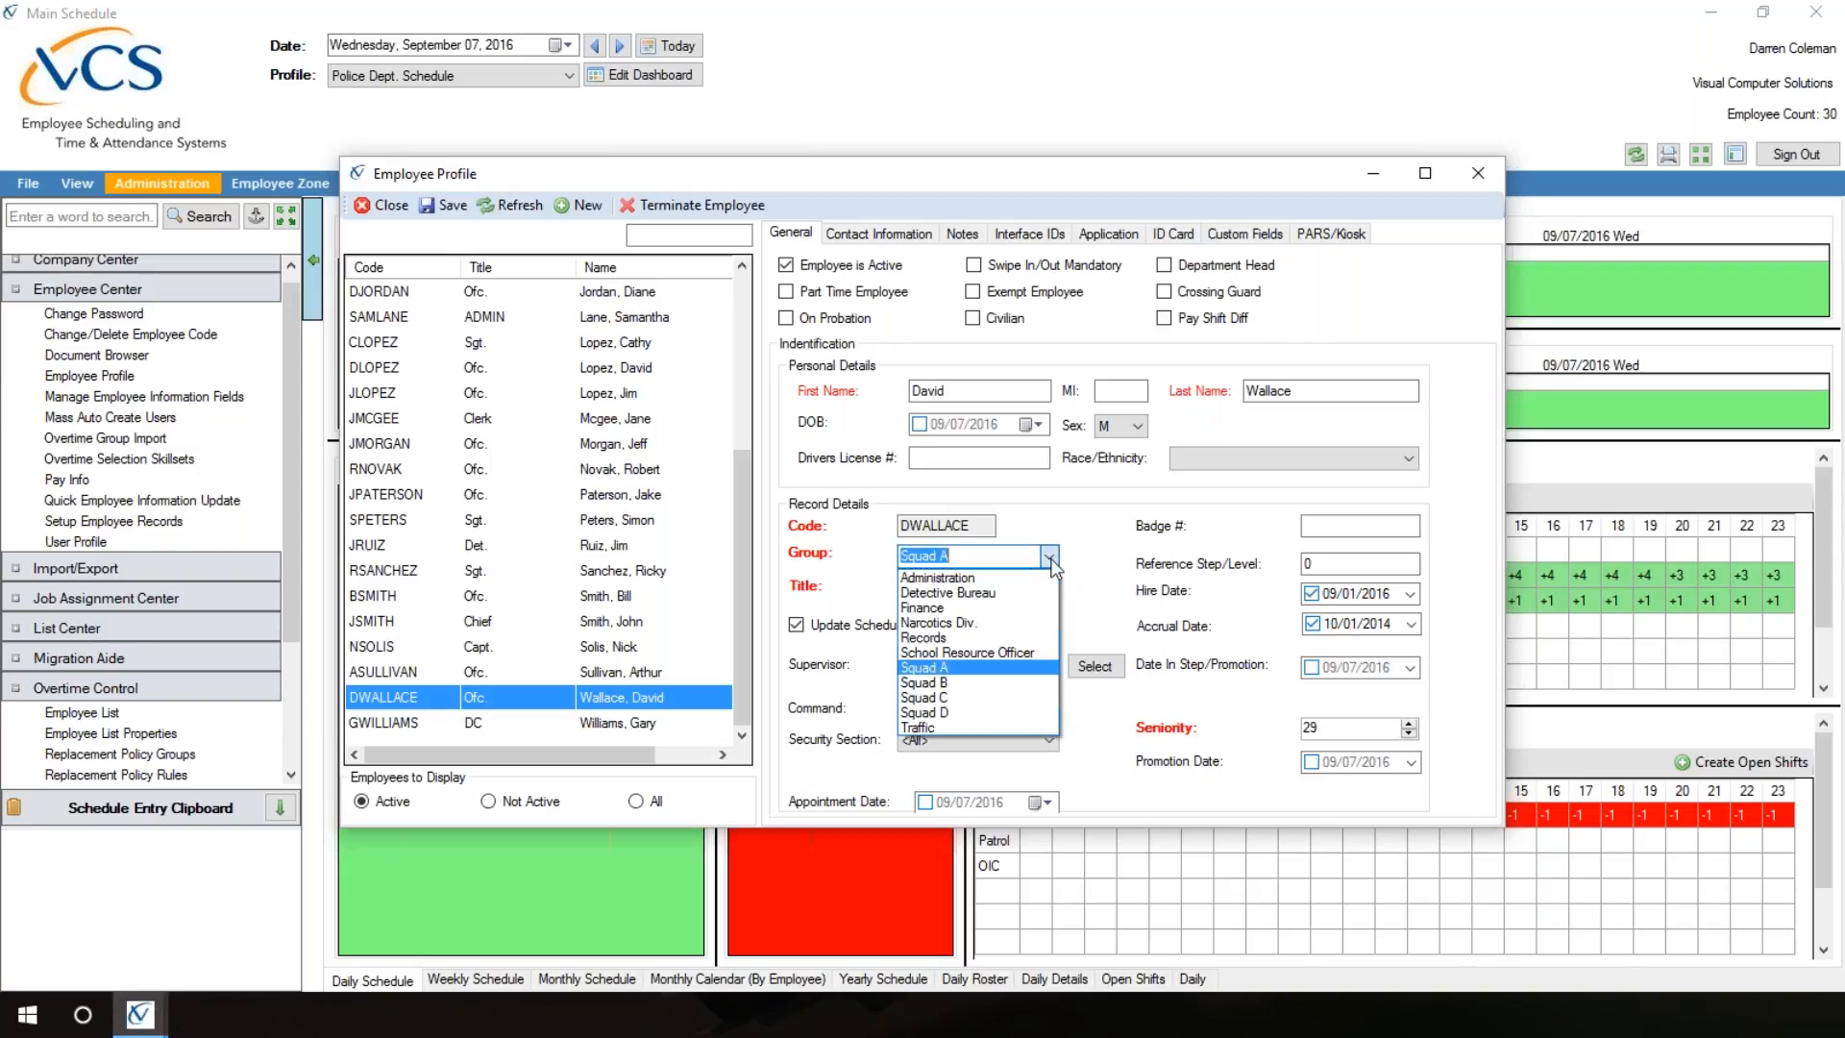
left_click(940, 715)
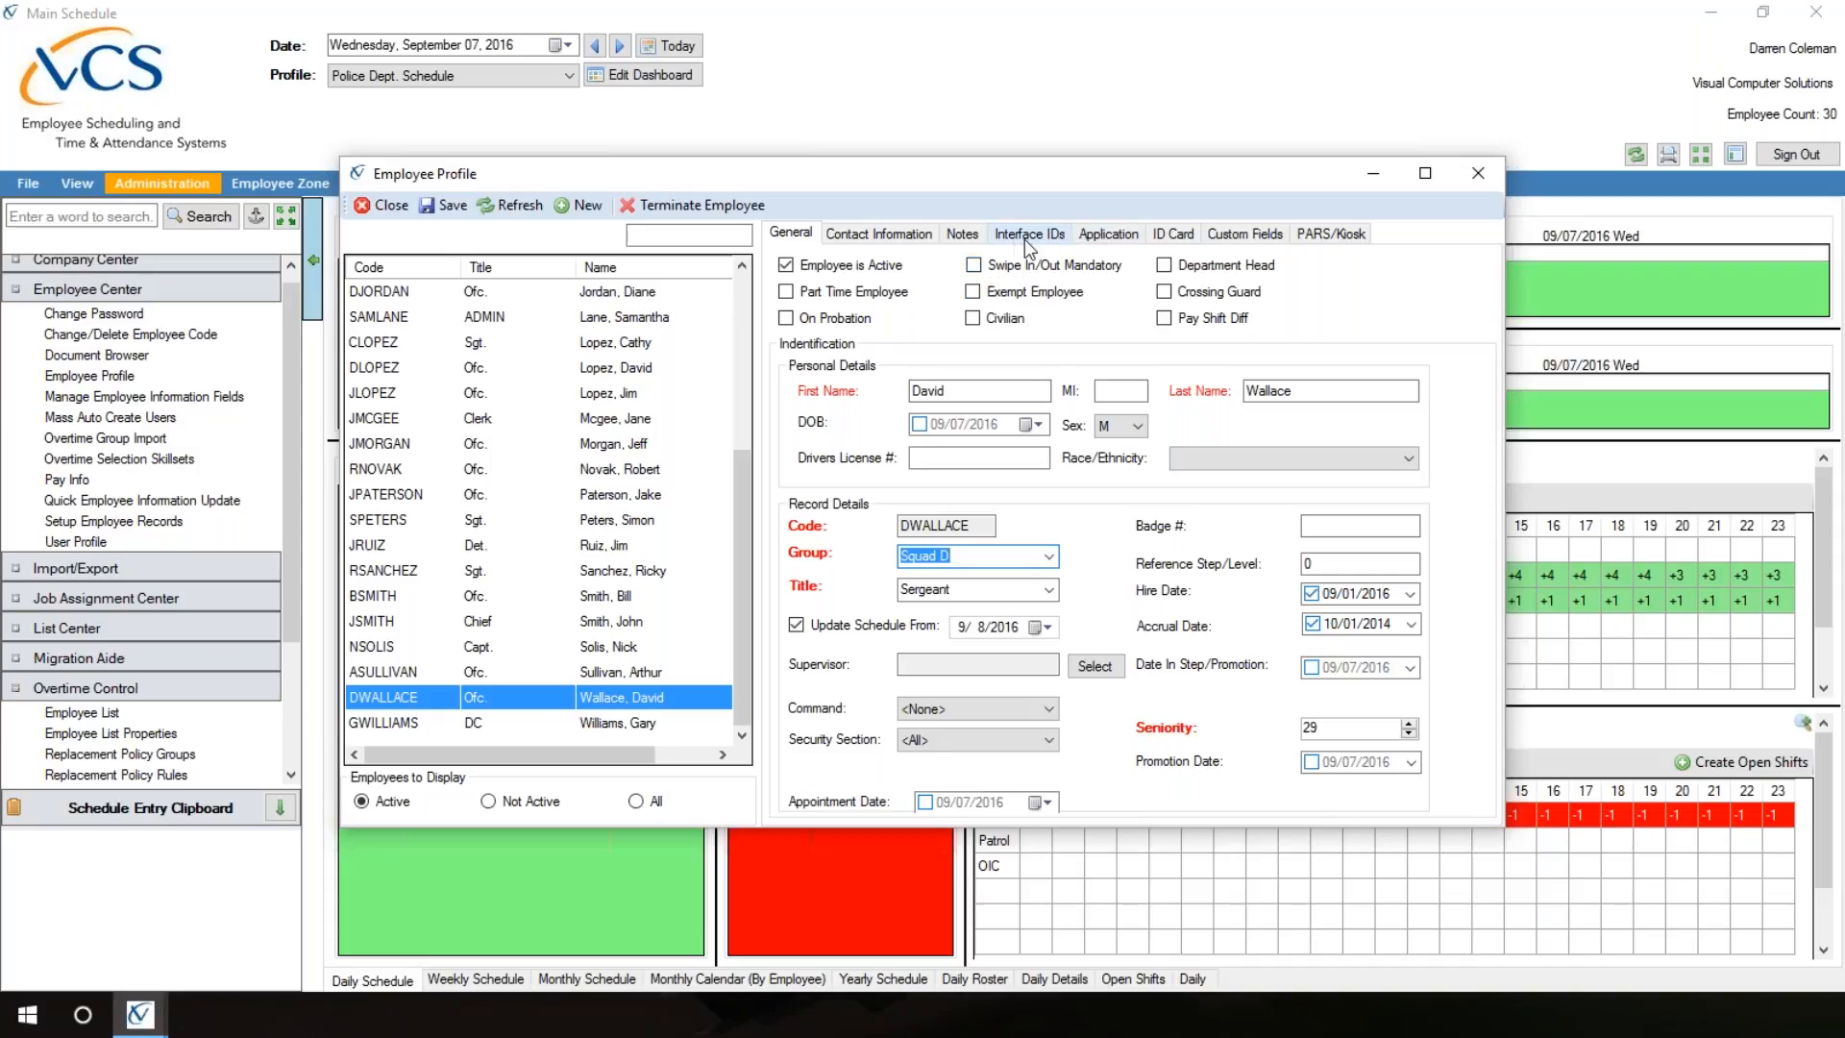
Step: Enable the OIC validation skill set for the promoted employee and assign SGT as the first overtime group
left_click(1109, 235)
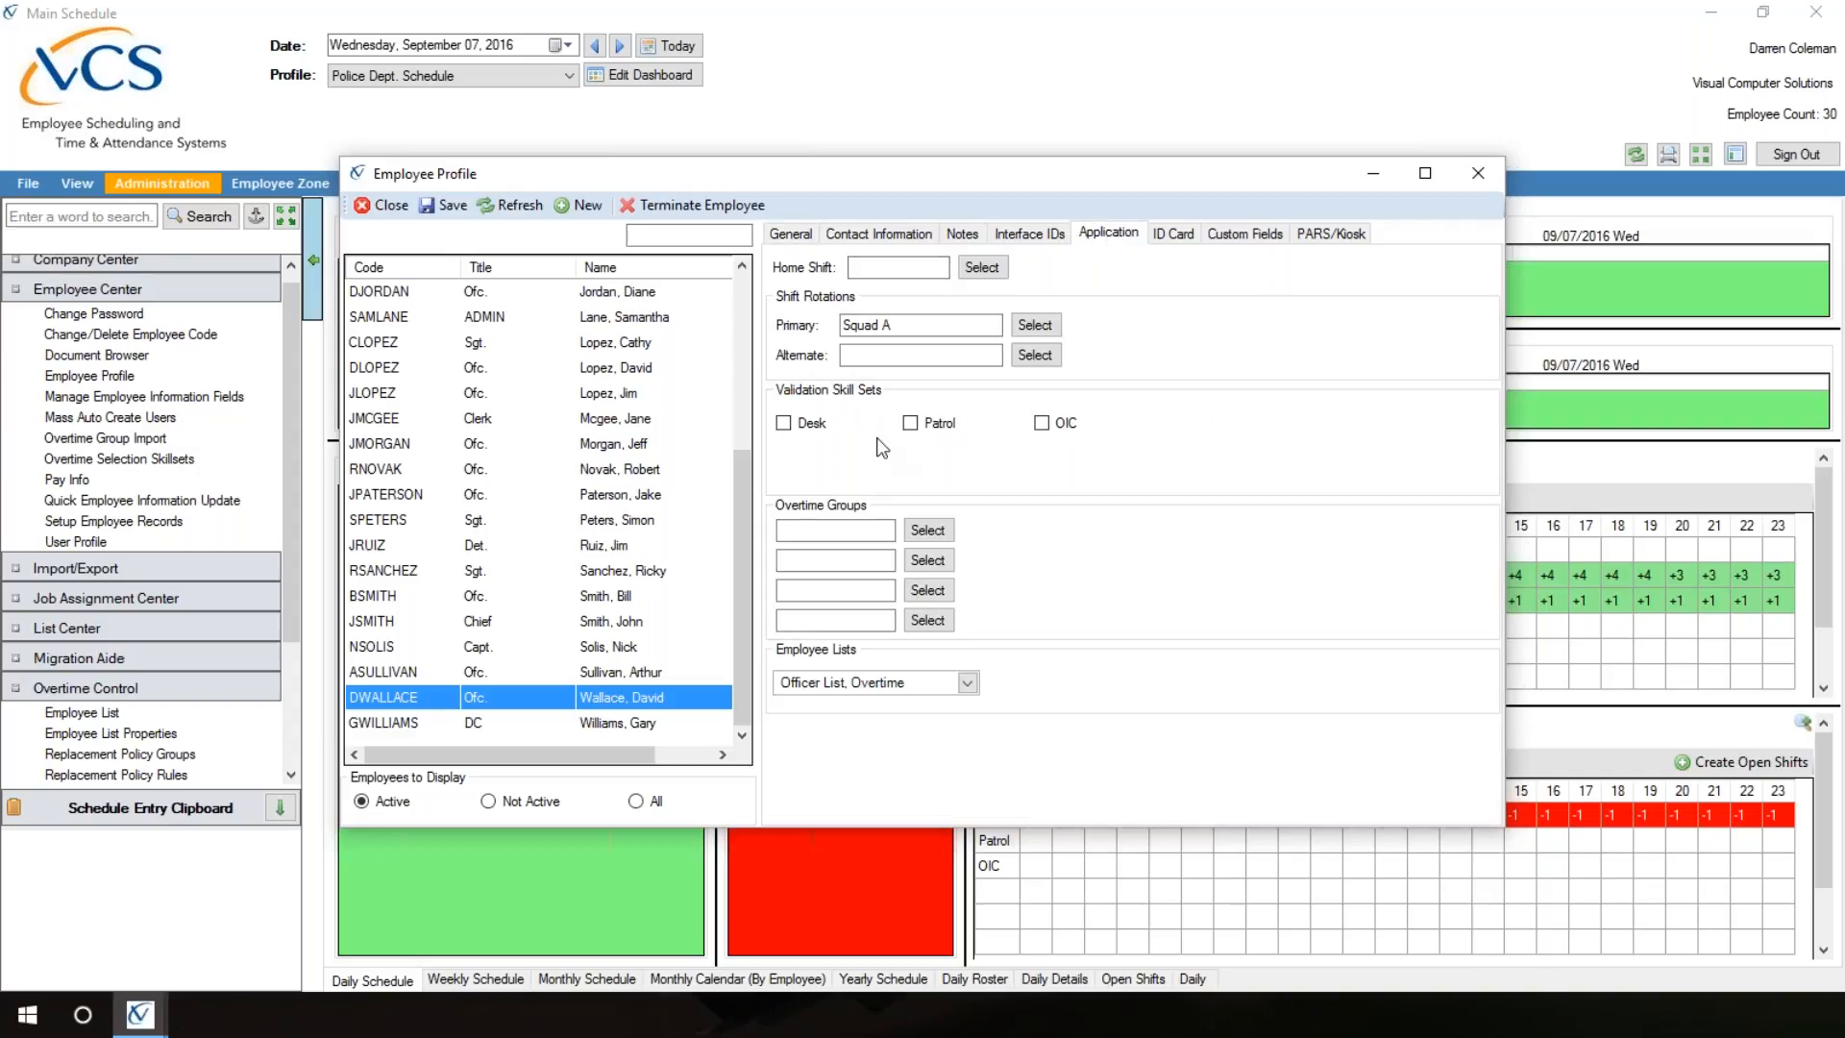
left_click(1041, 424)
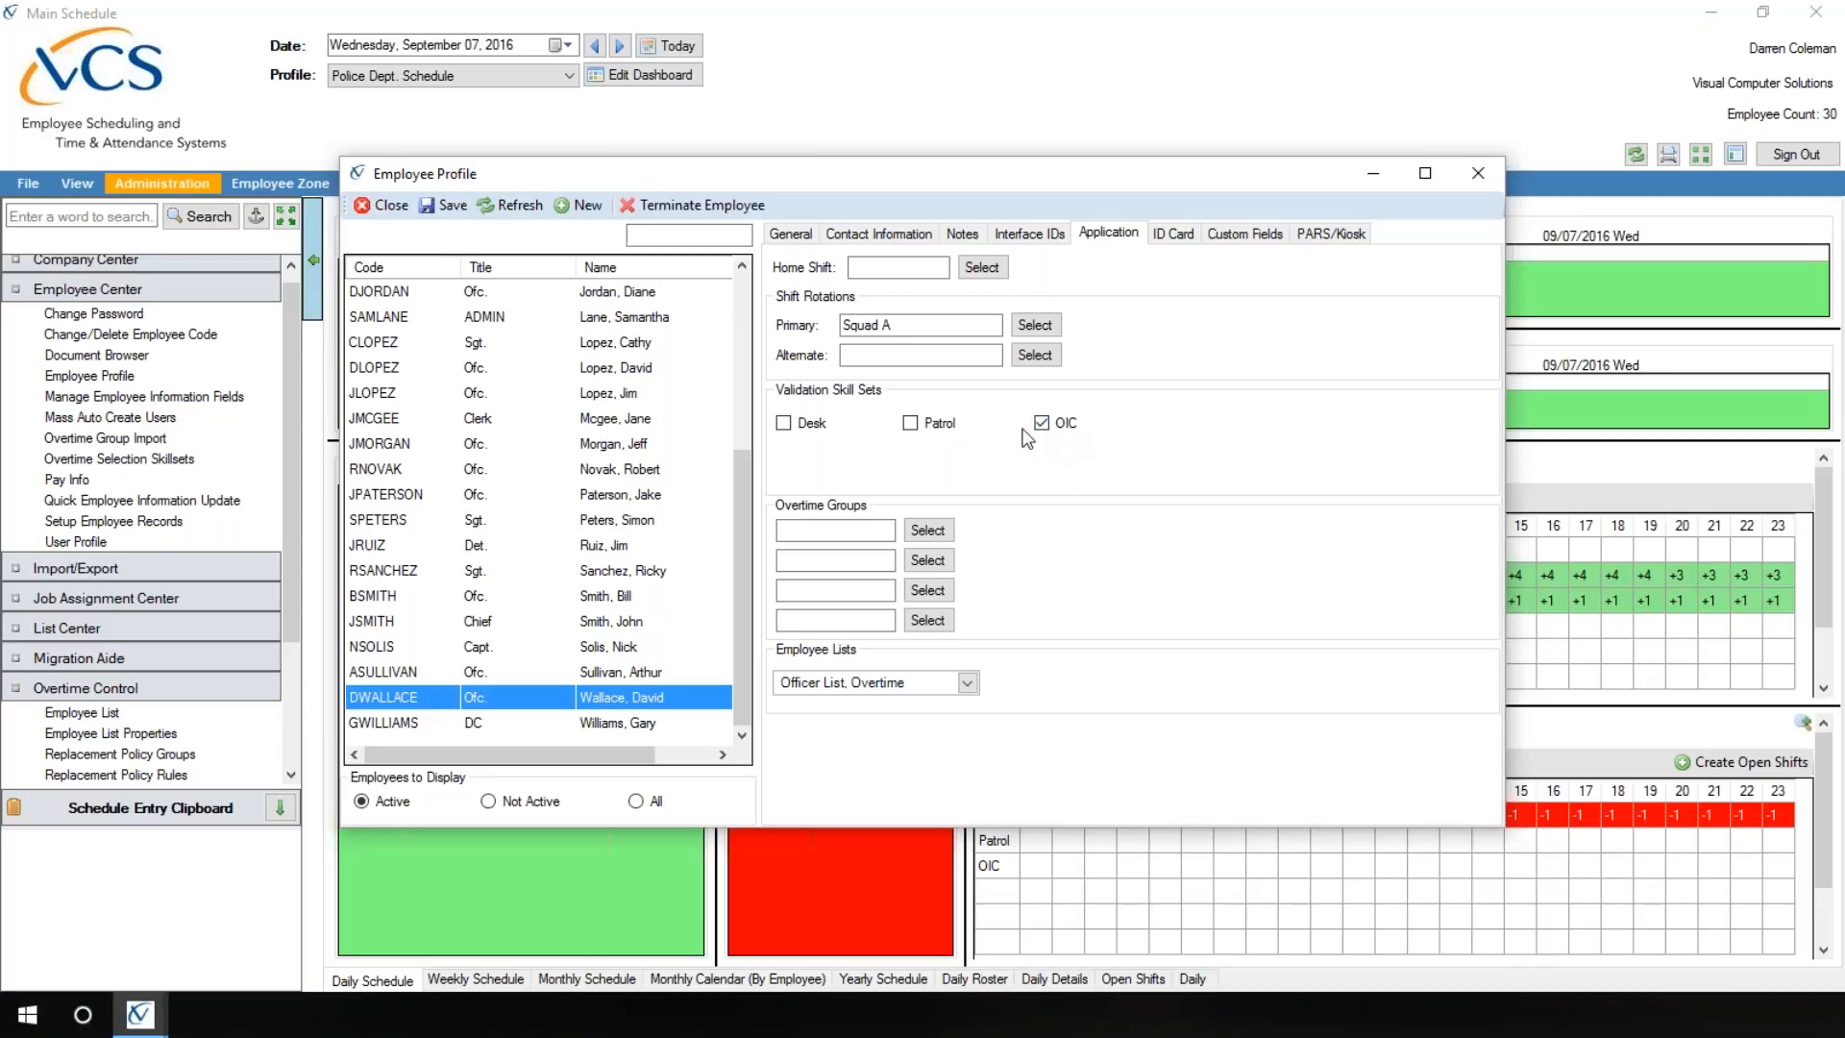
left_click(910, 423)
left_click(927, 531)
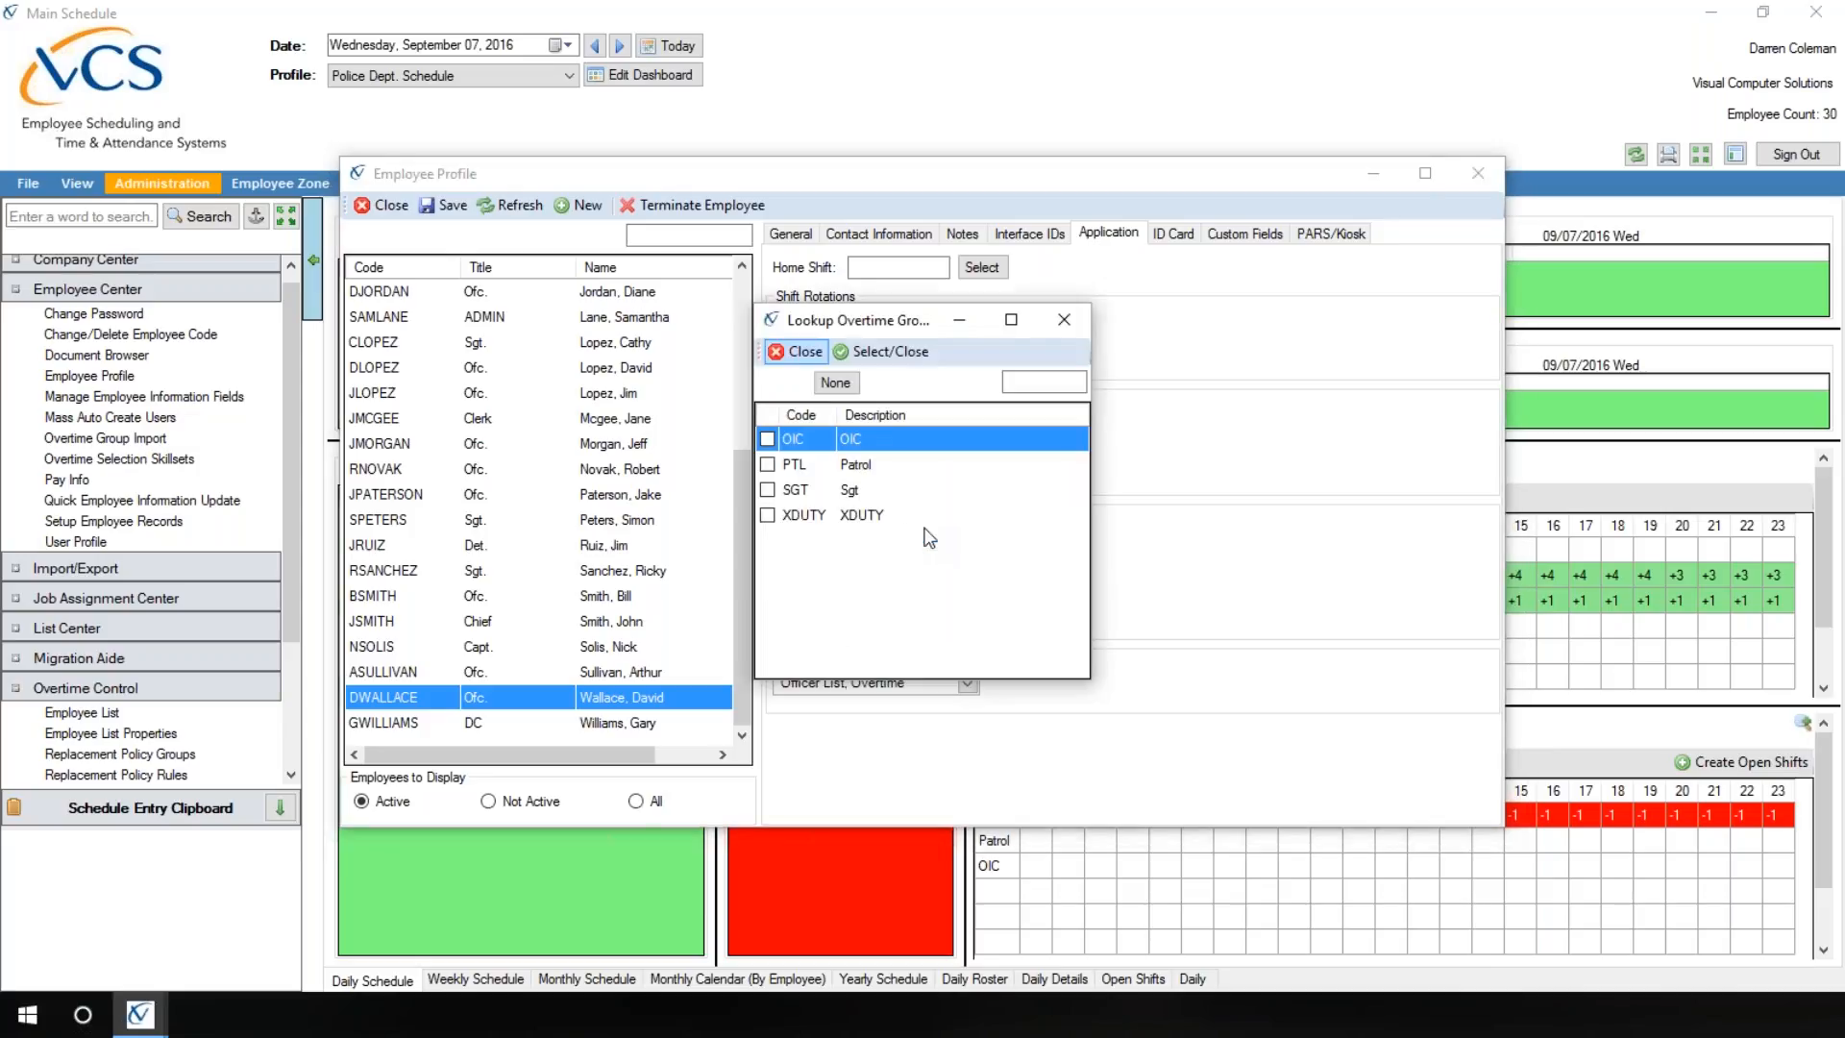
double_click(771, 490)
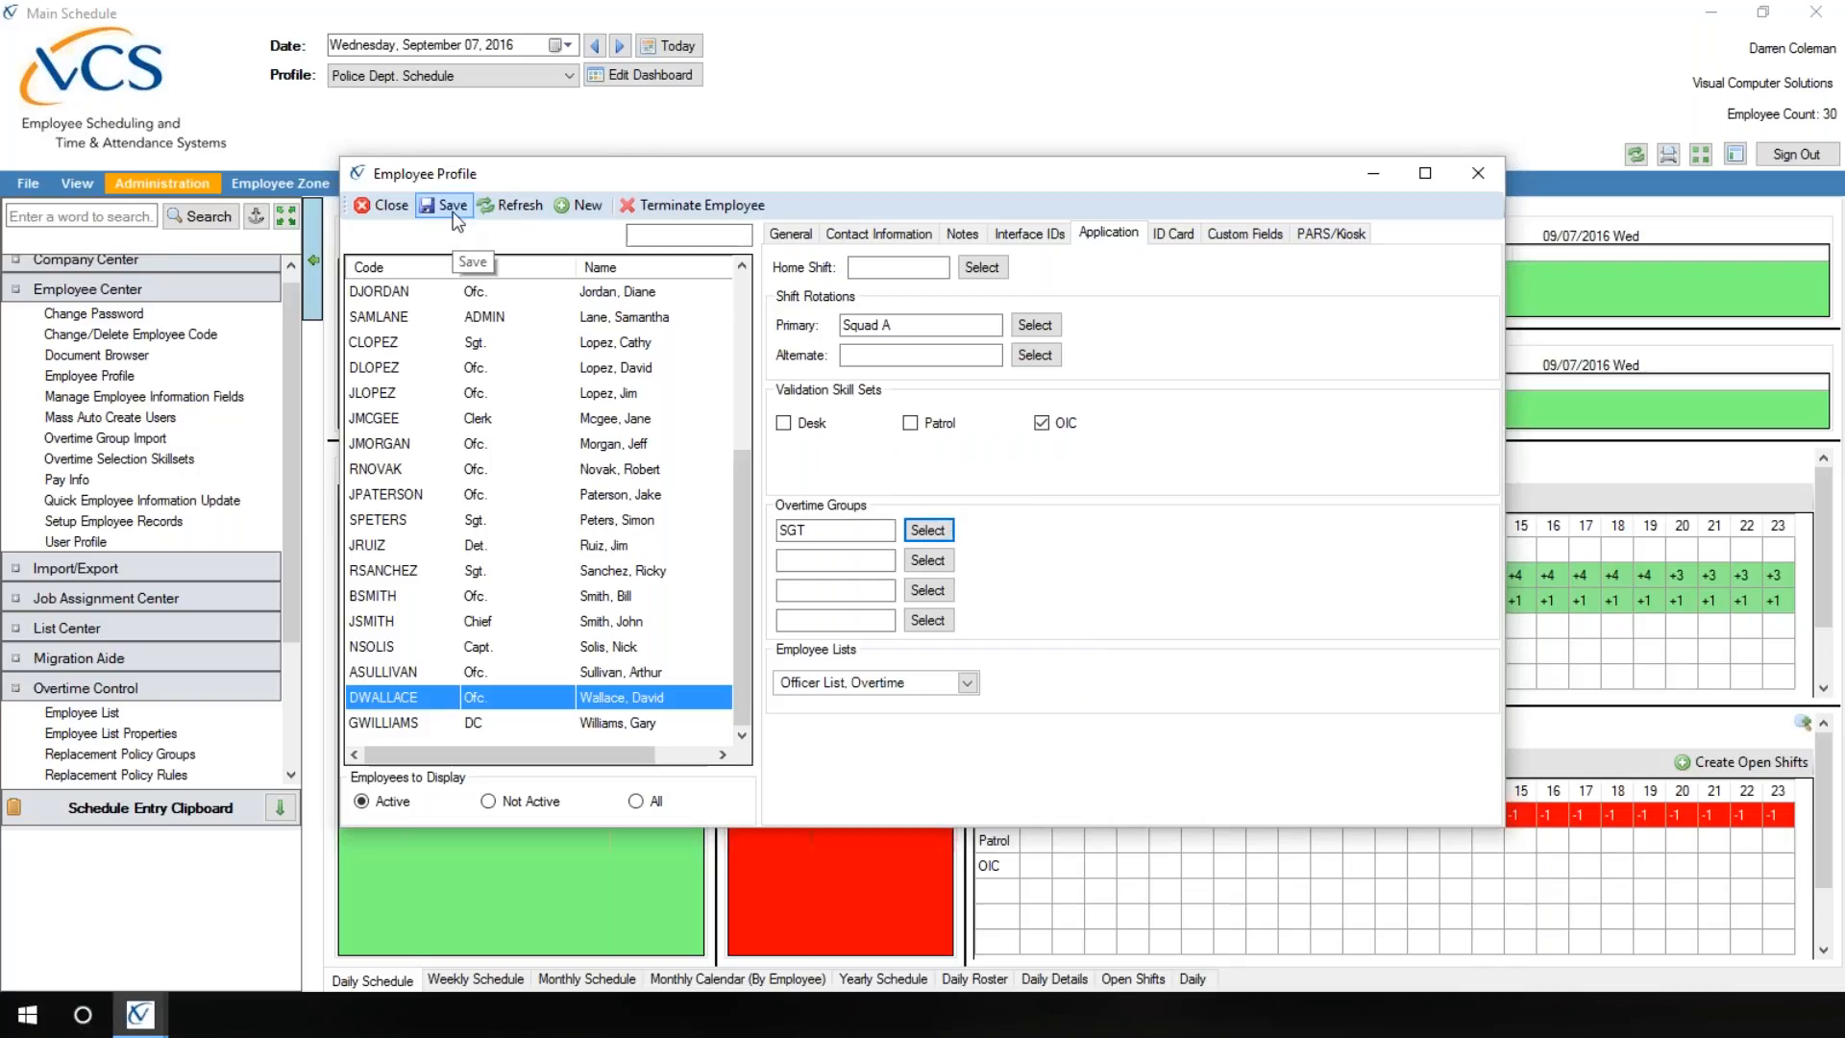
left_click(793, 234)
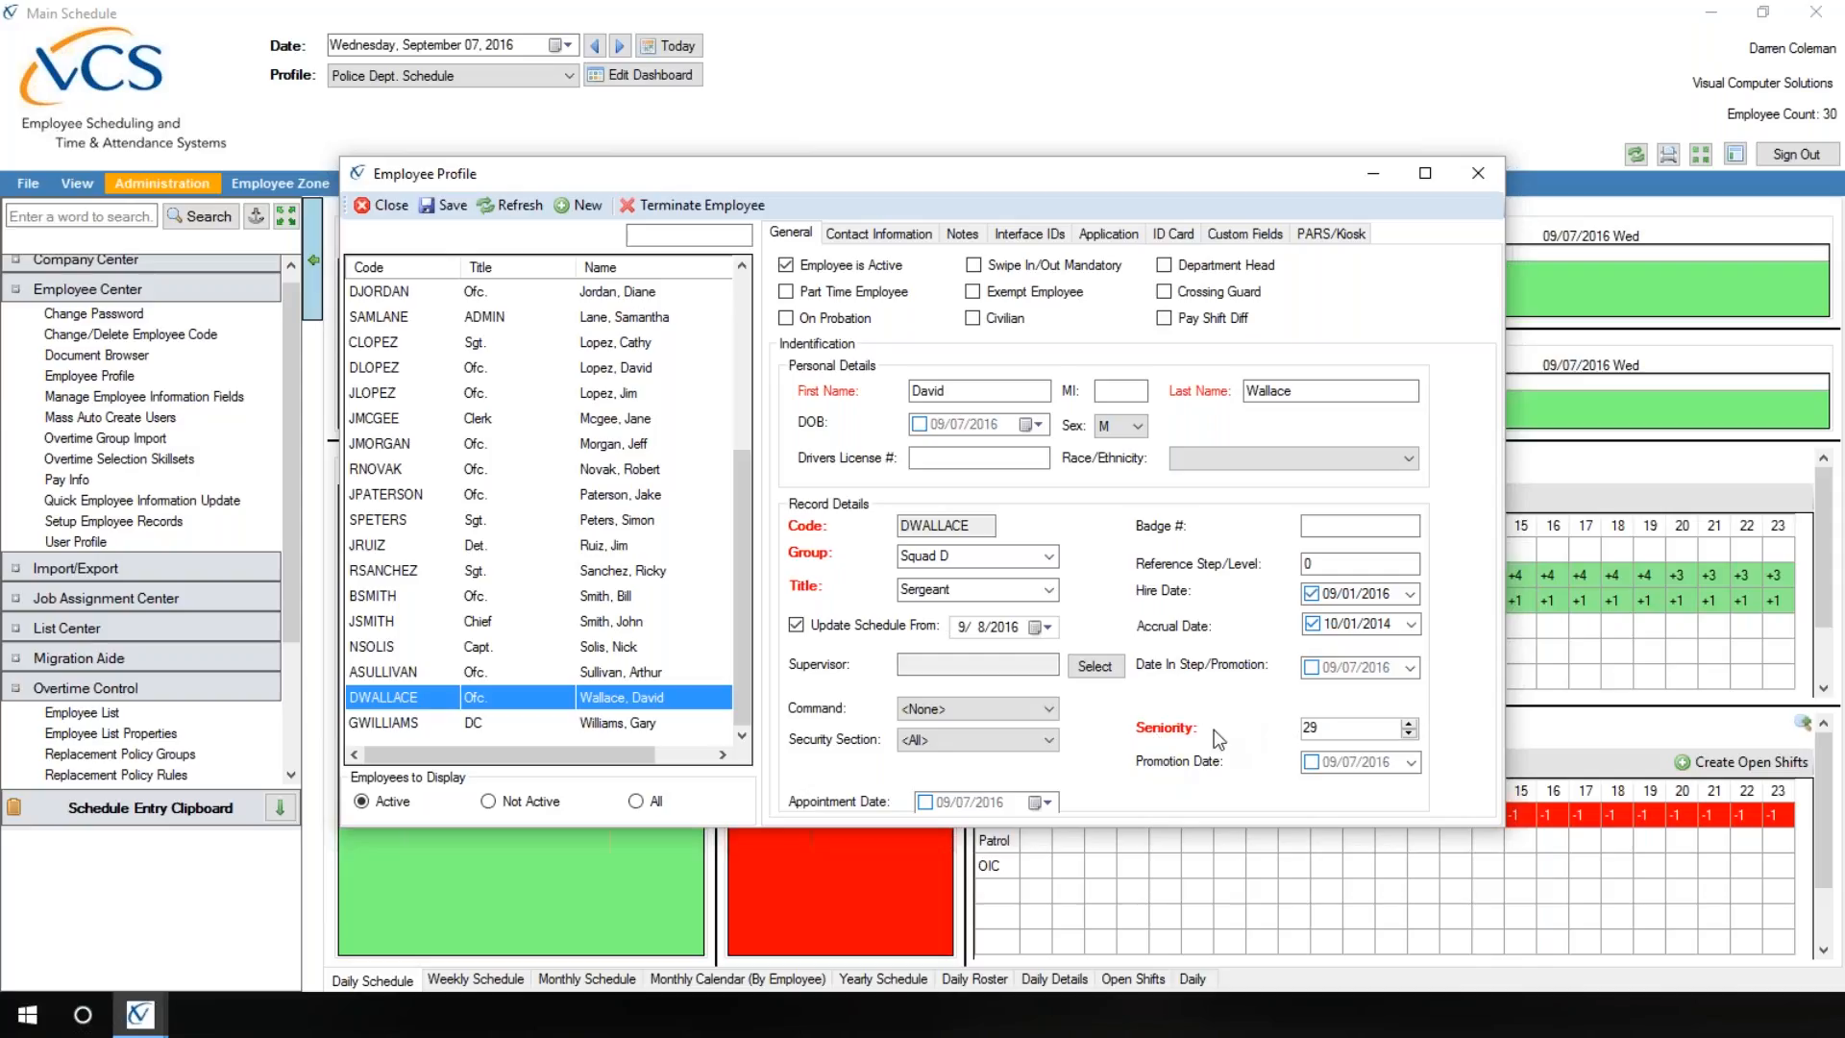
left_click(1096, 239)
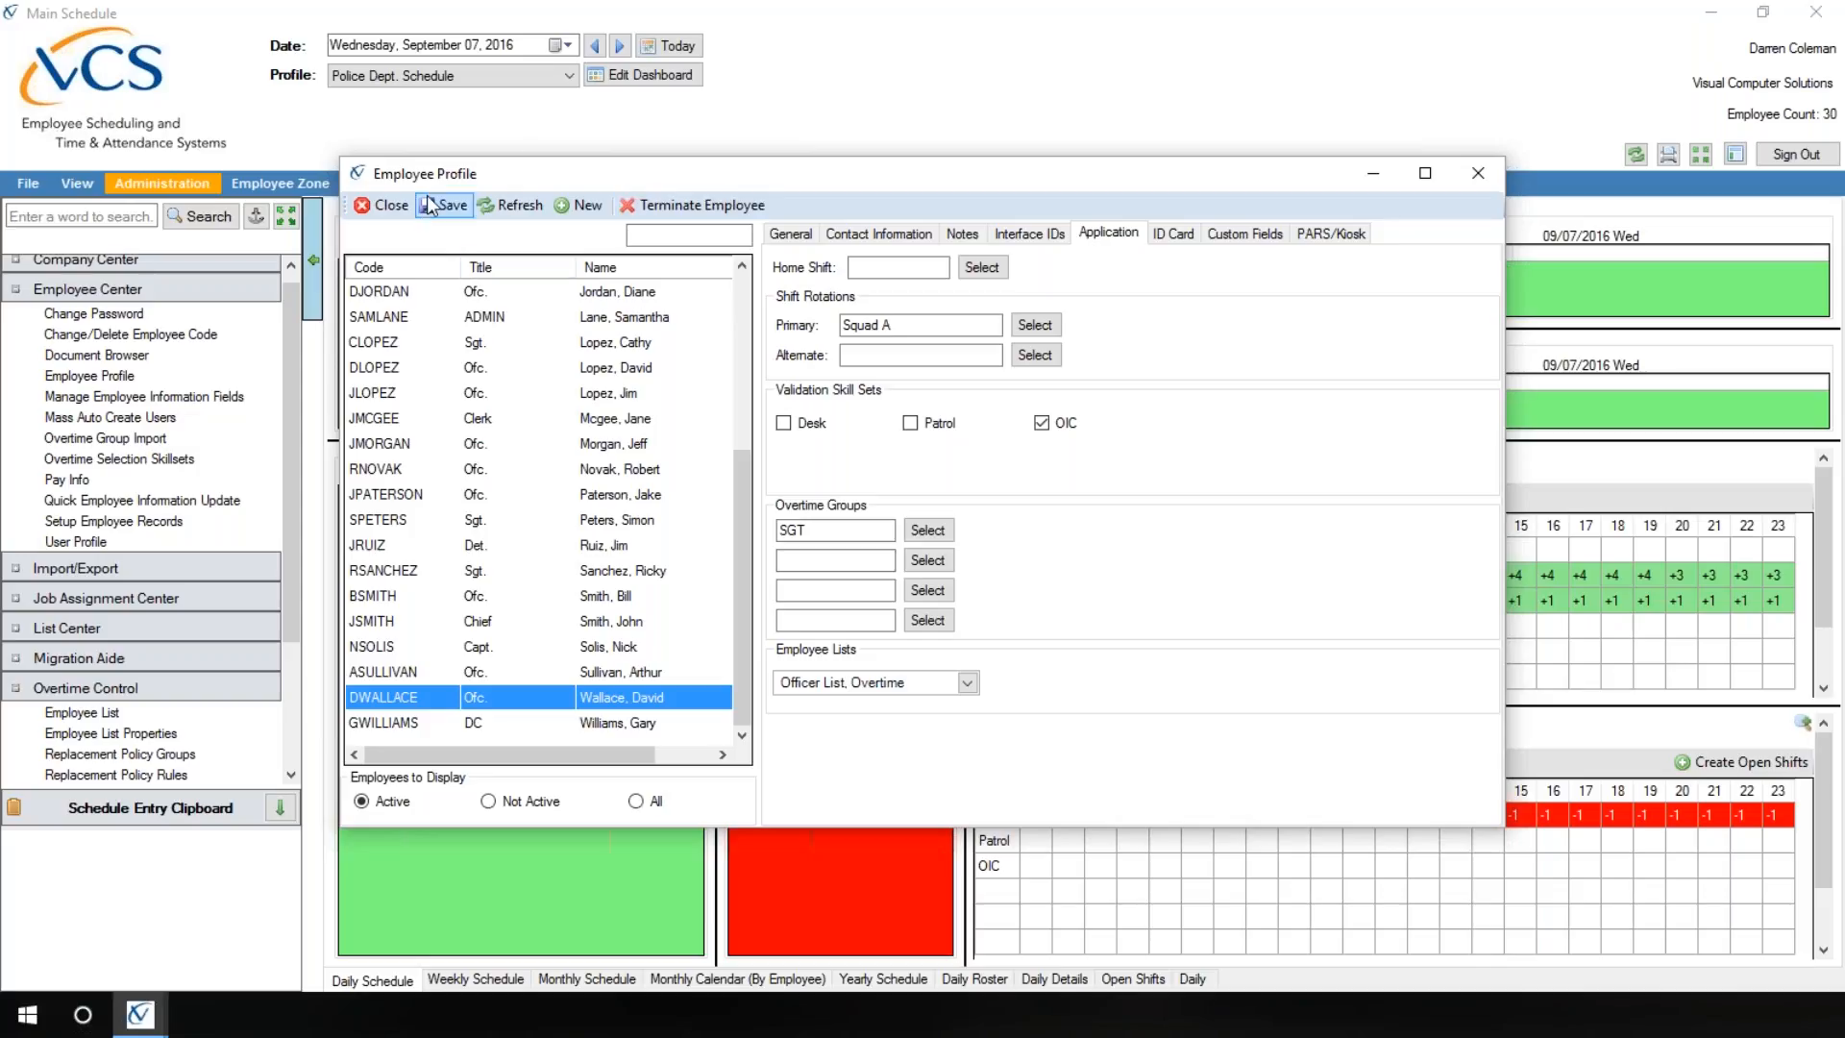
left_click(389, 205)
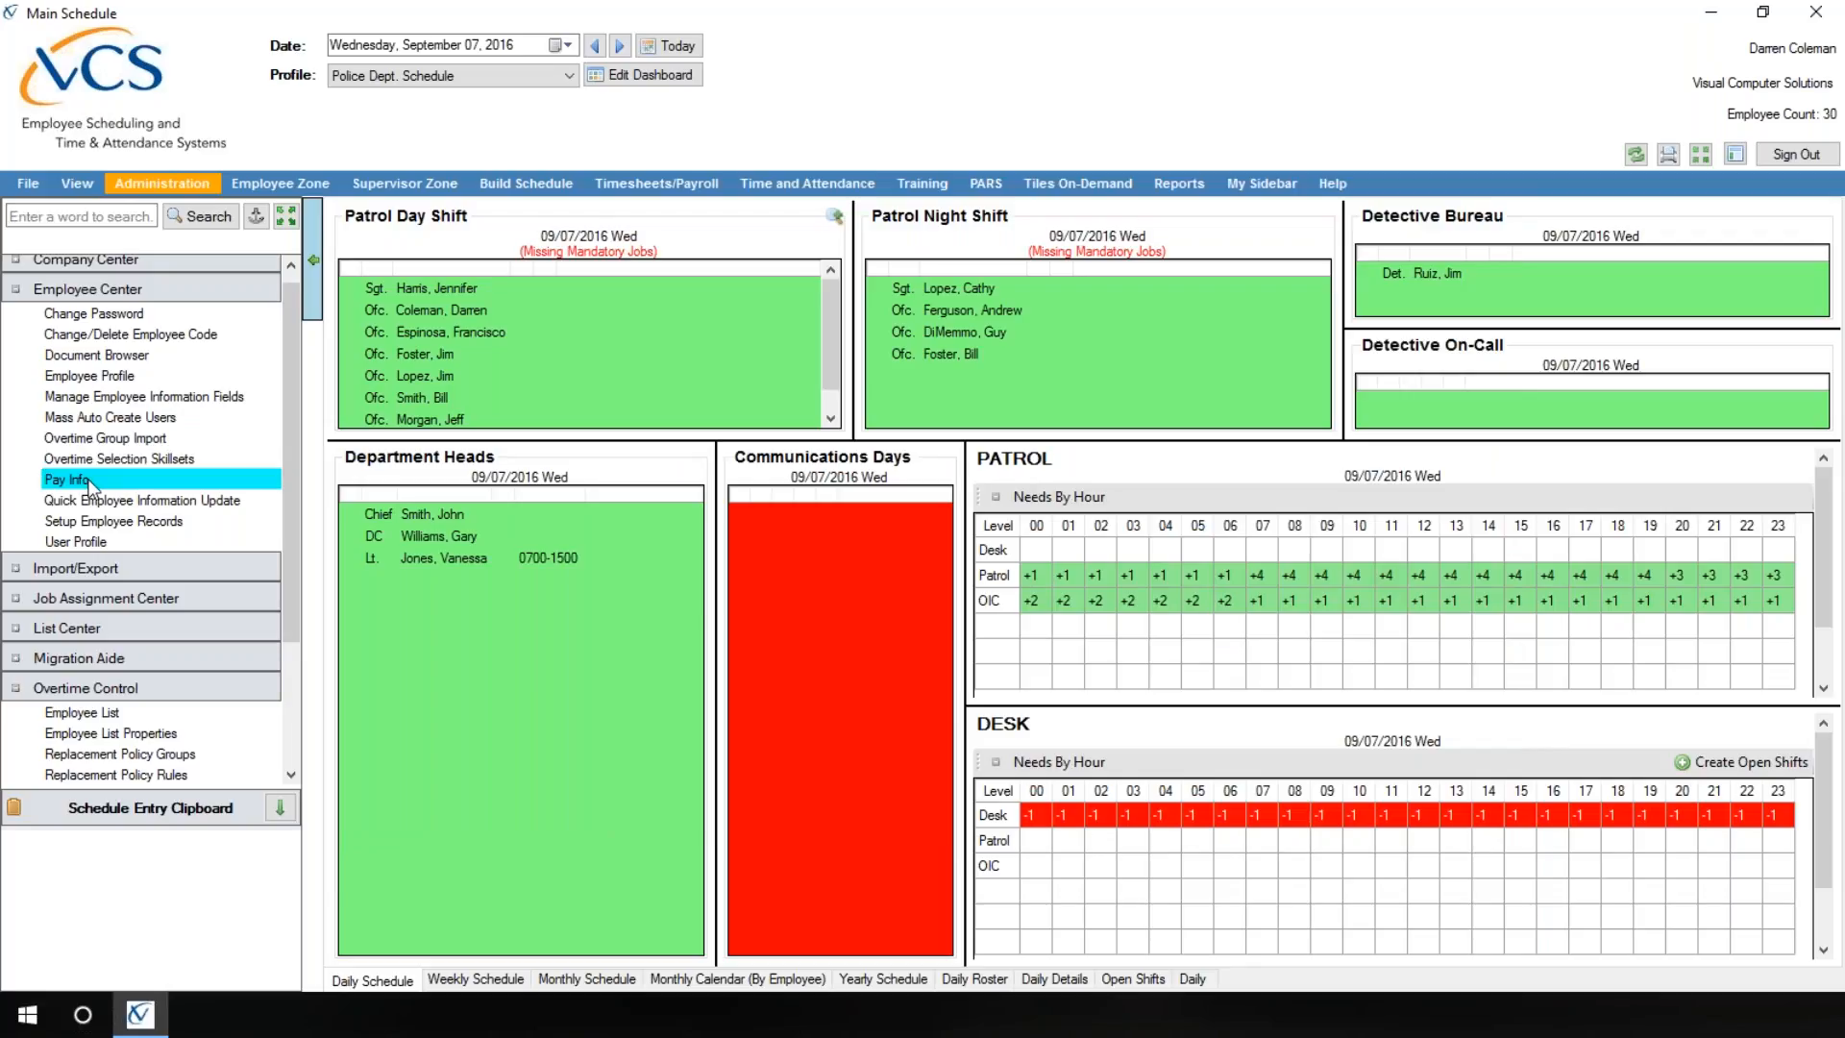
Step: In Pay Info, set the same second-to-last employee's work group to SOA and review the pay rates
left_click(89, 480)
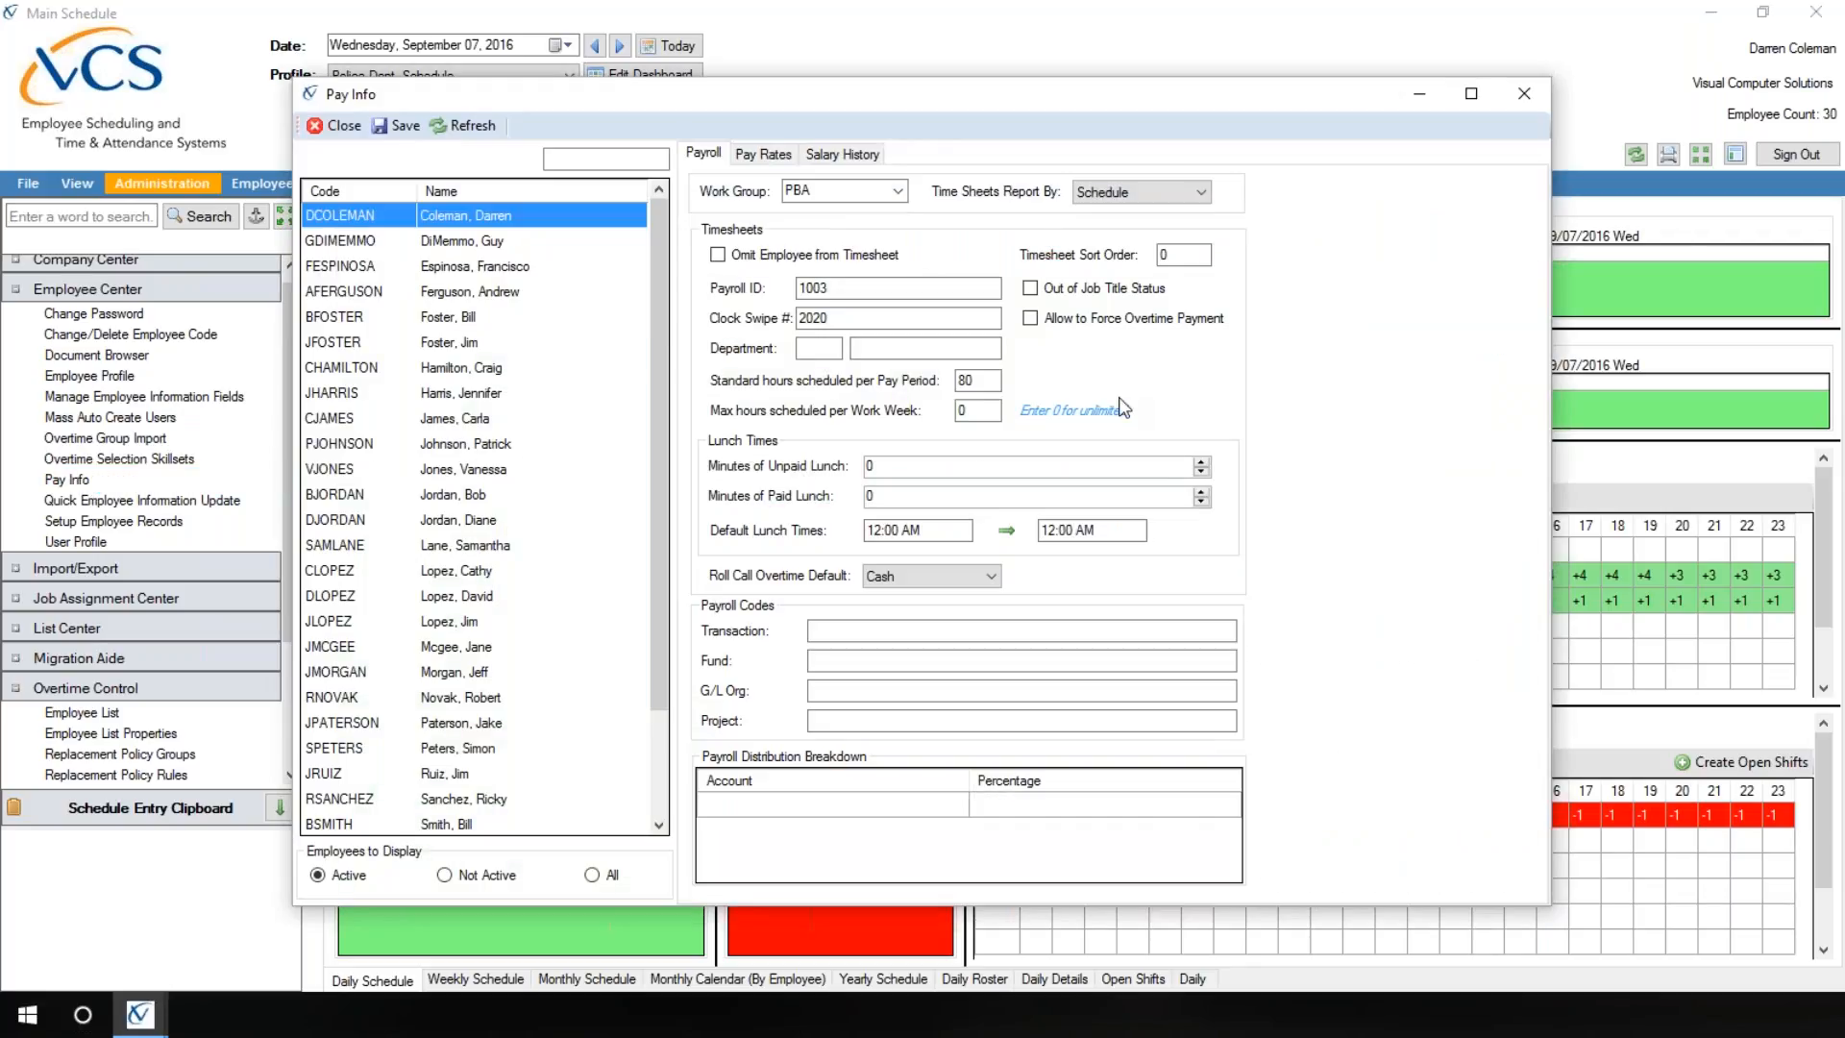
left_click(661, 788)
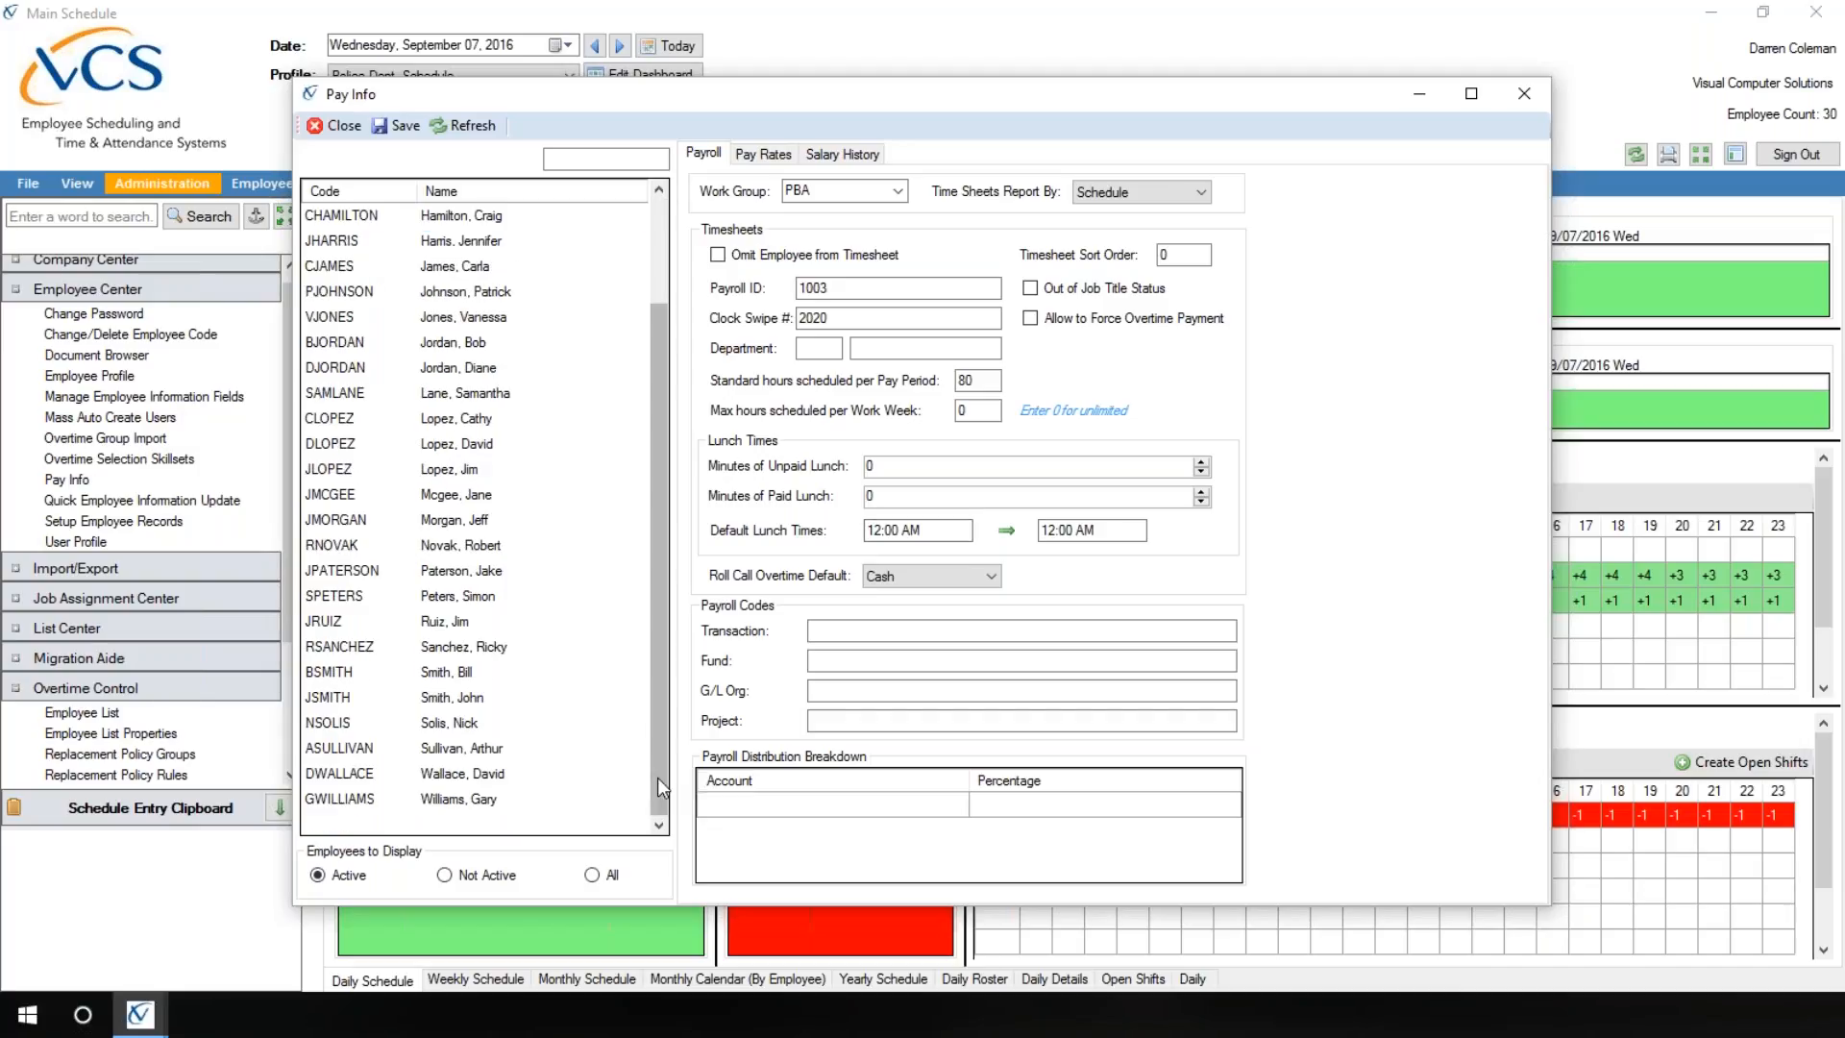
left_click(460, 783)
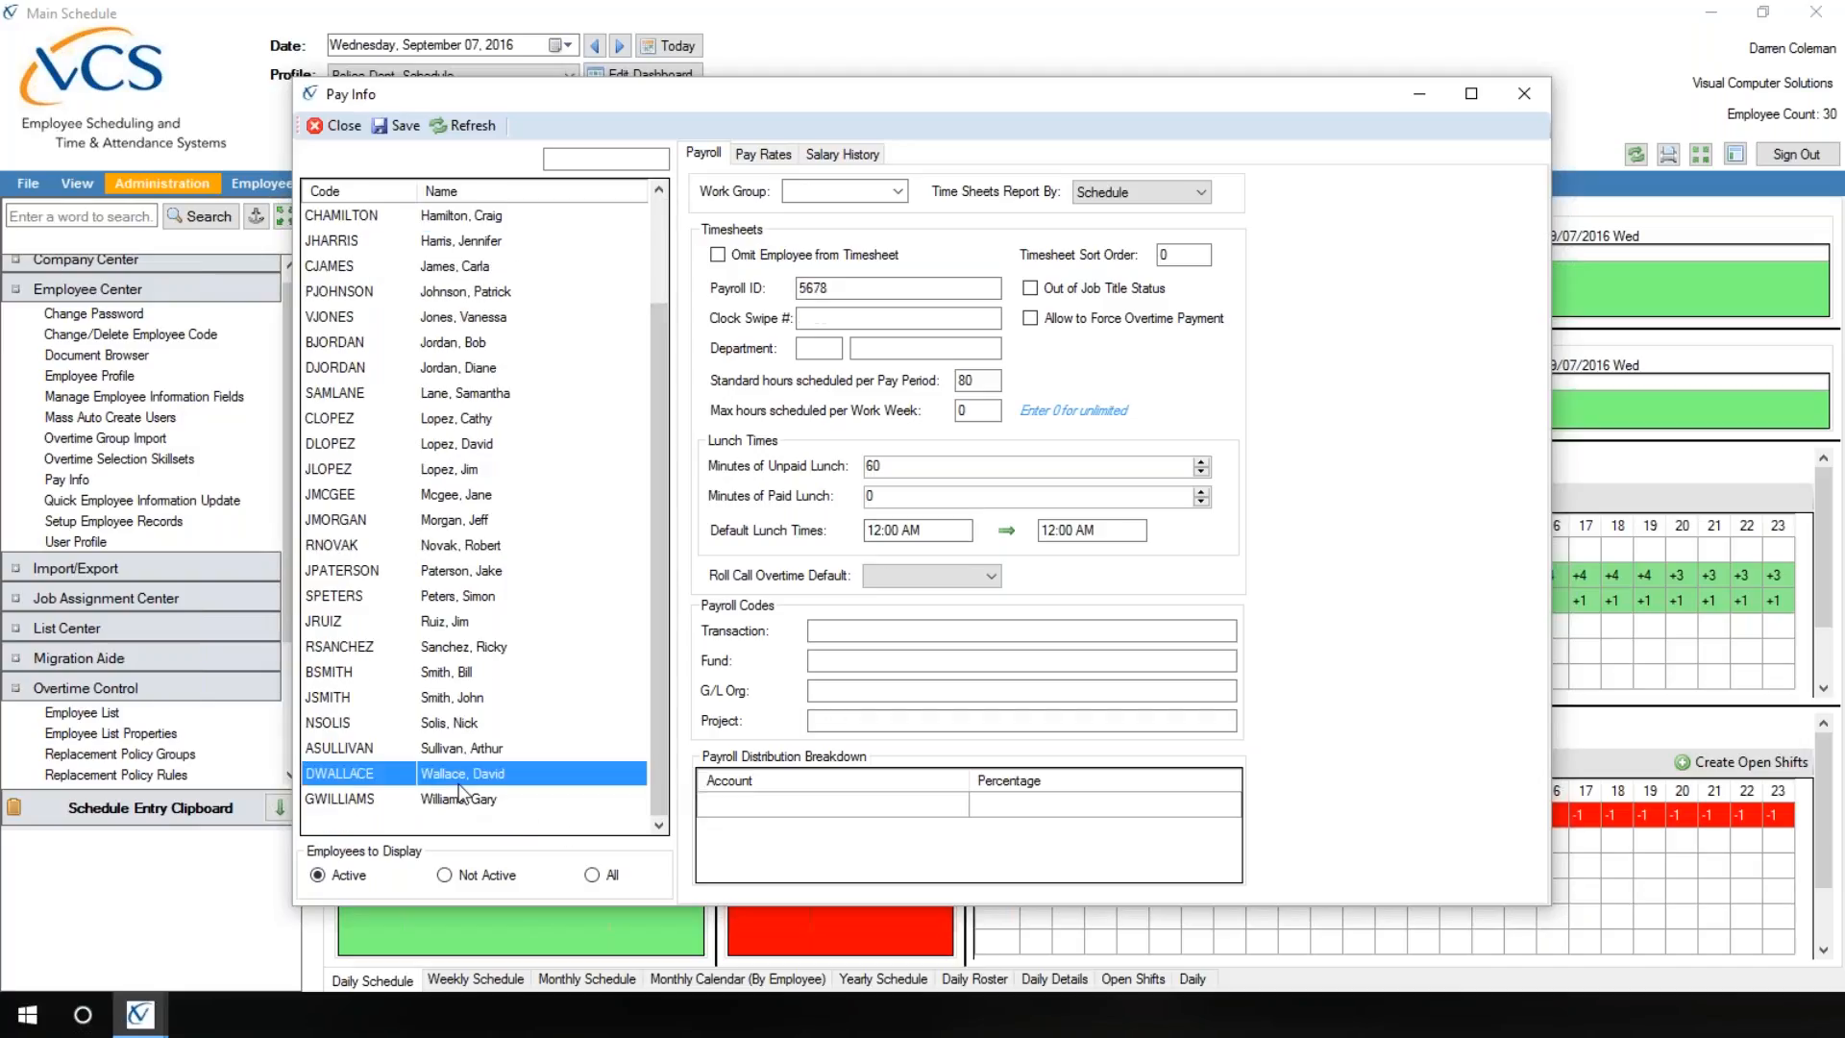
left_click(897, 191)
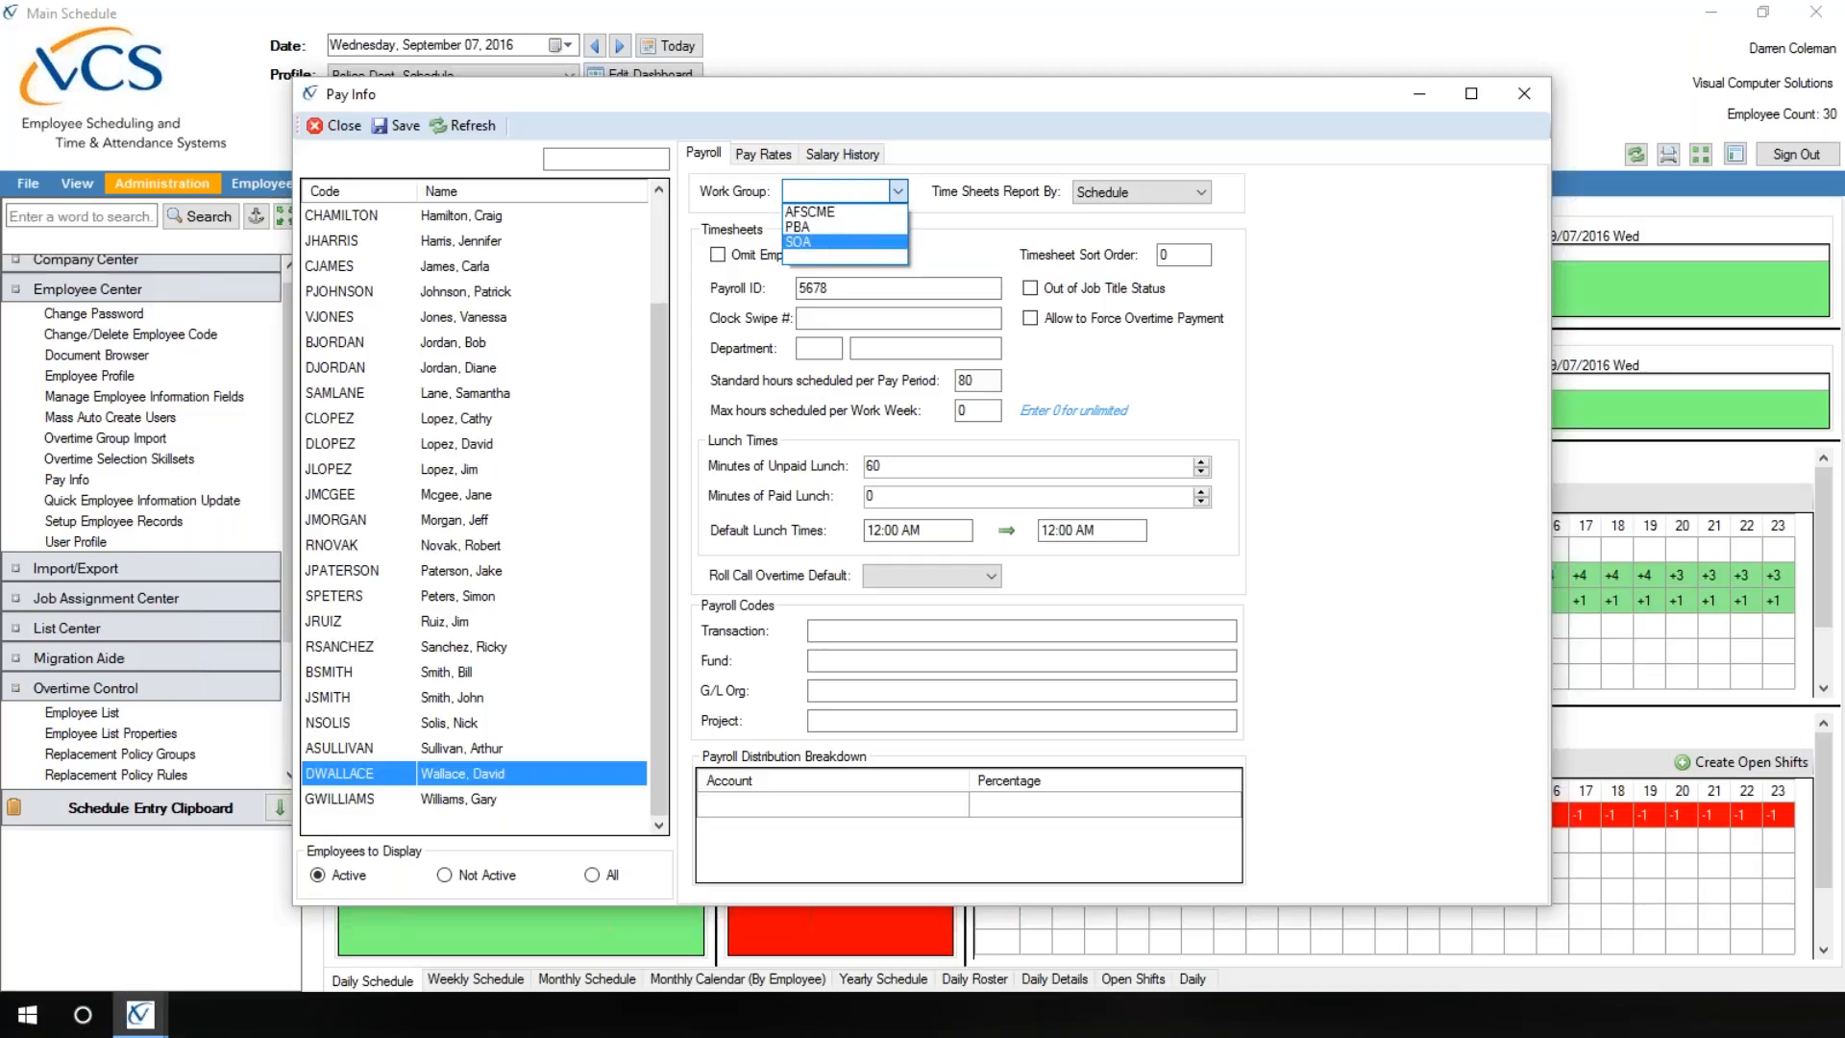
left_click(817, 241)
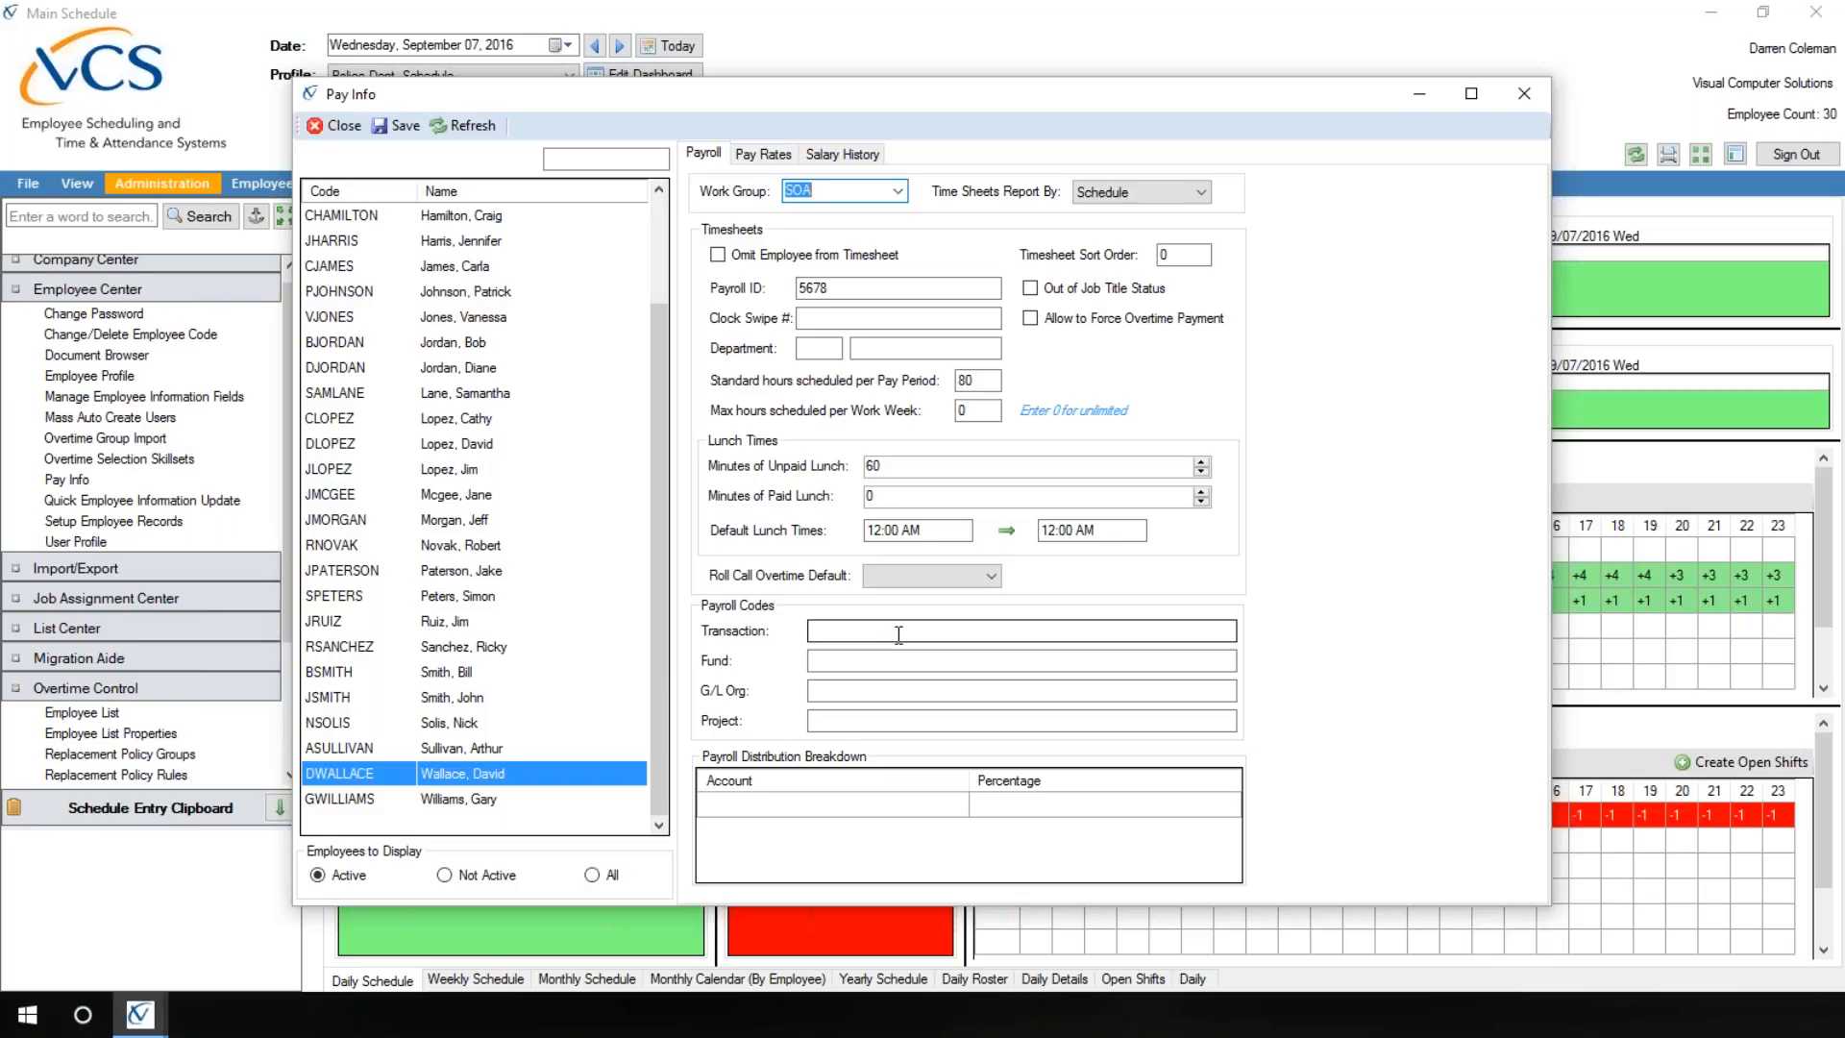
left_click(766, 157)
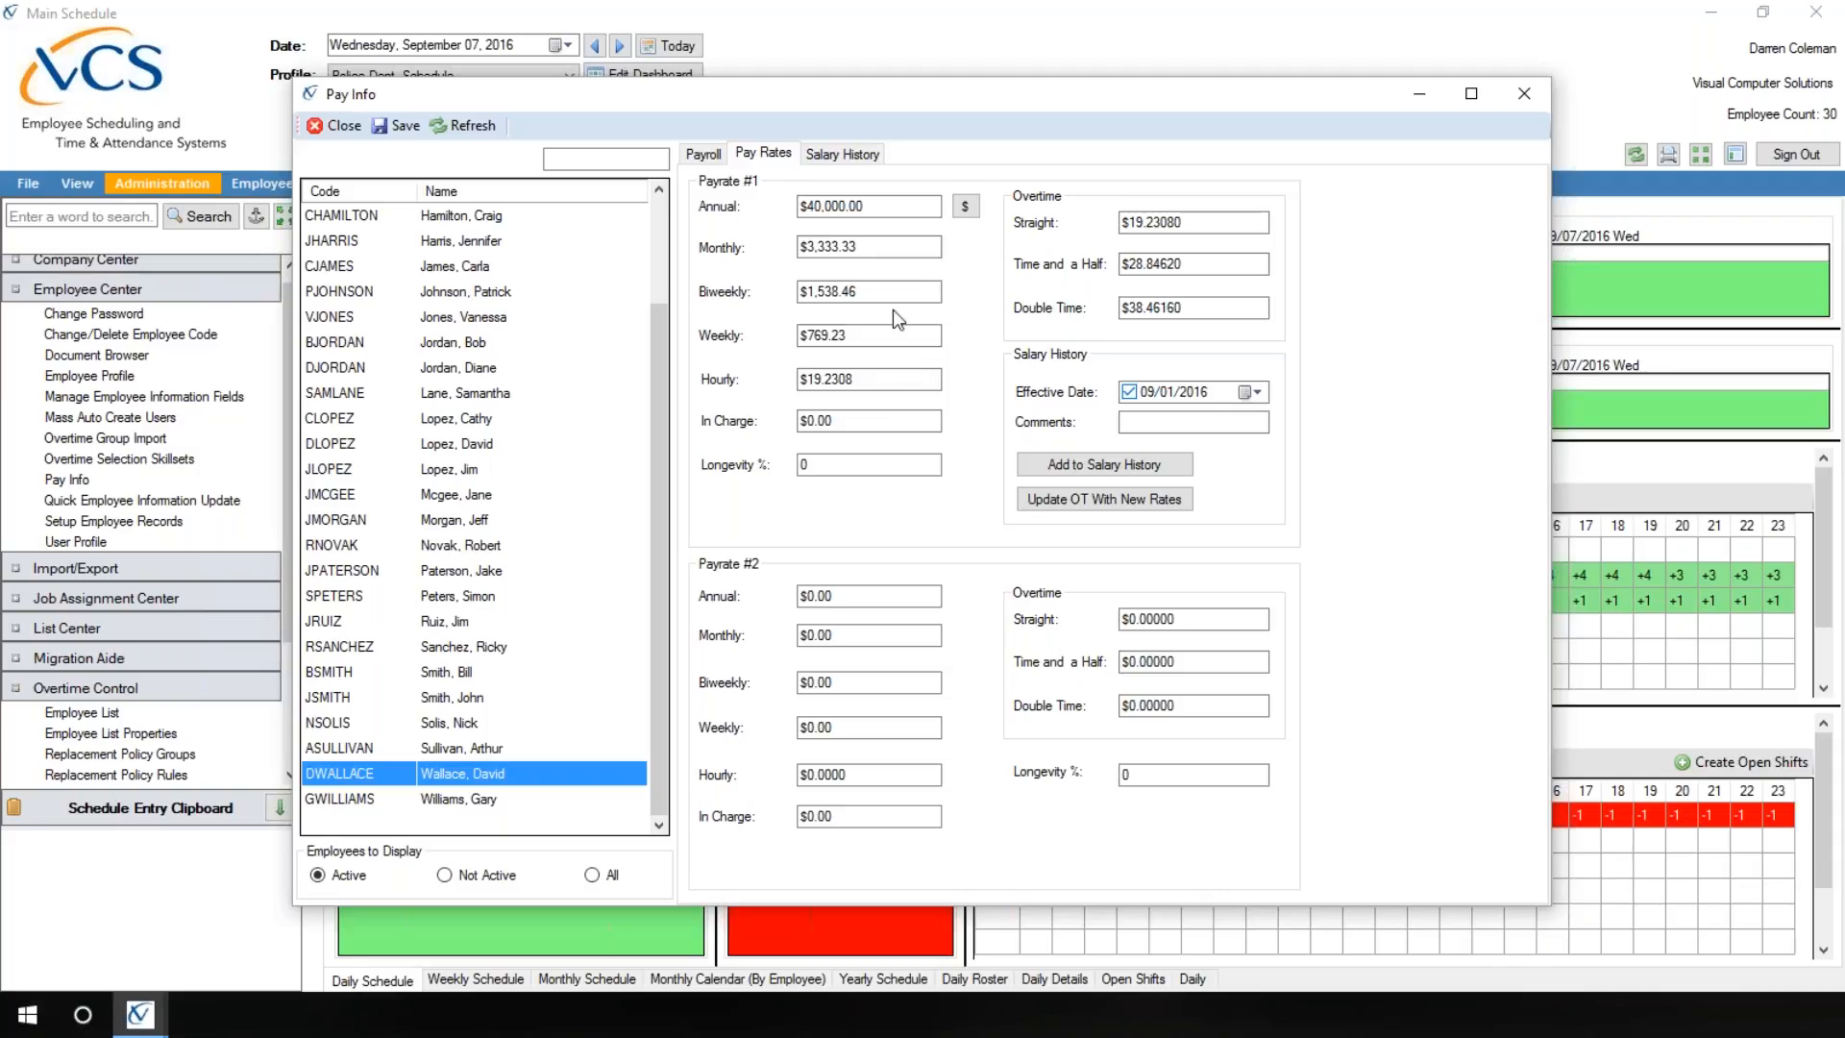
left_click(716, 157)
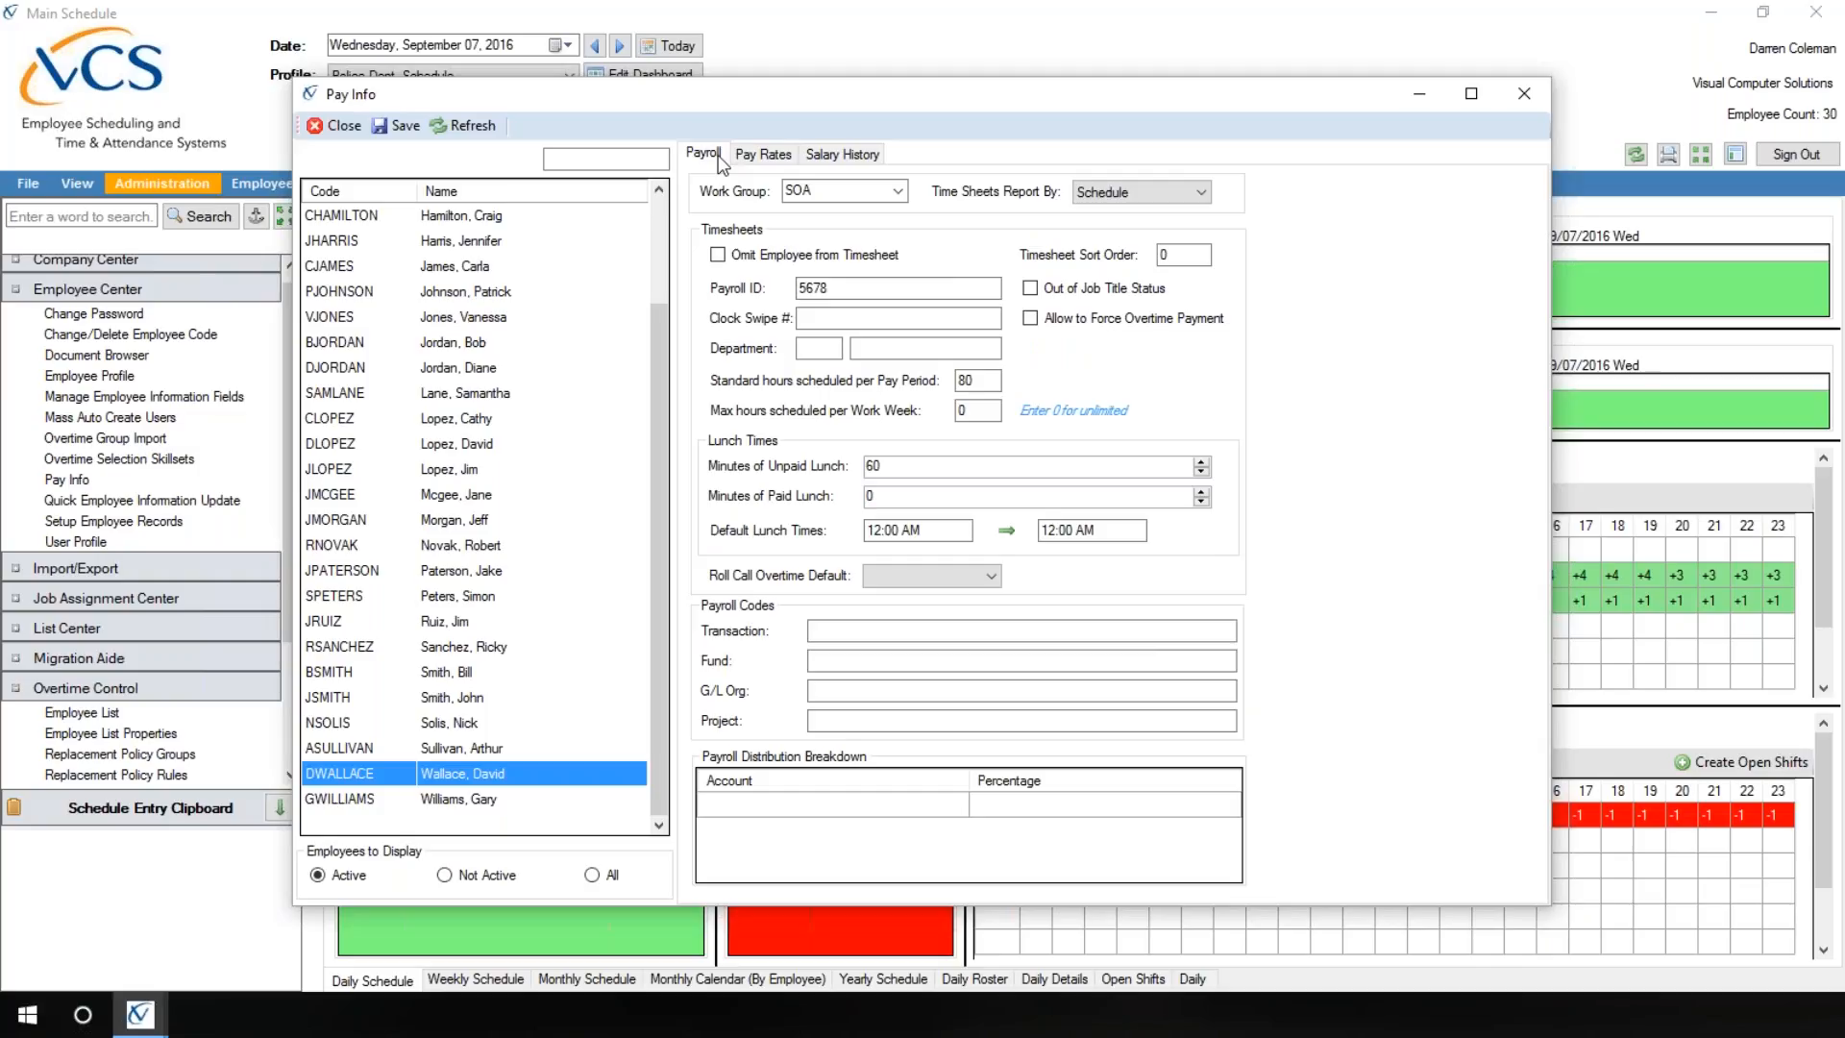
left_click(358, 125)
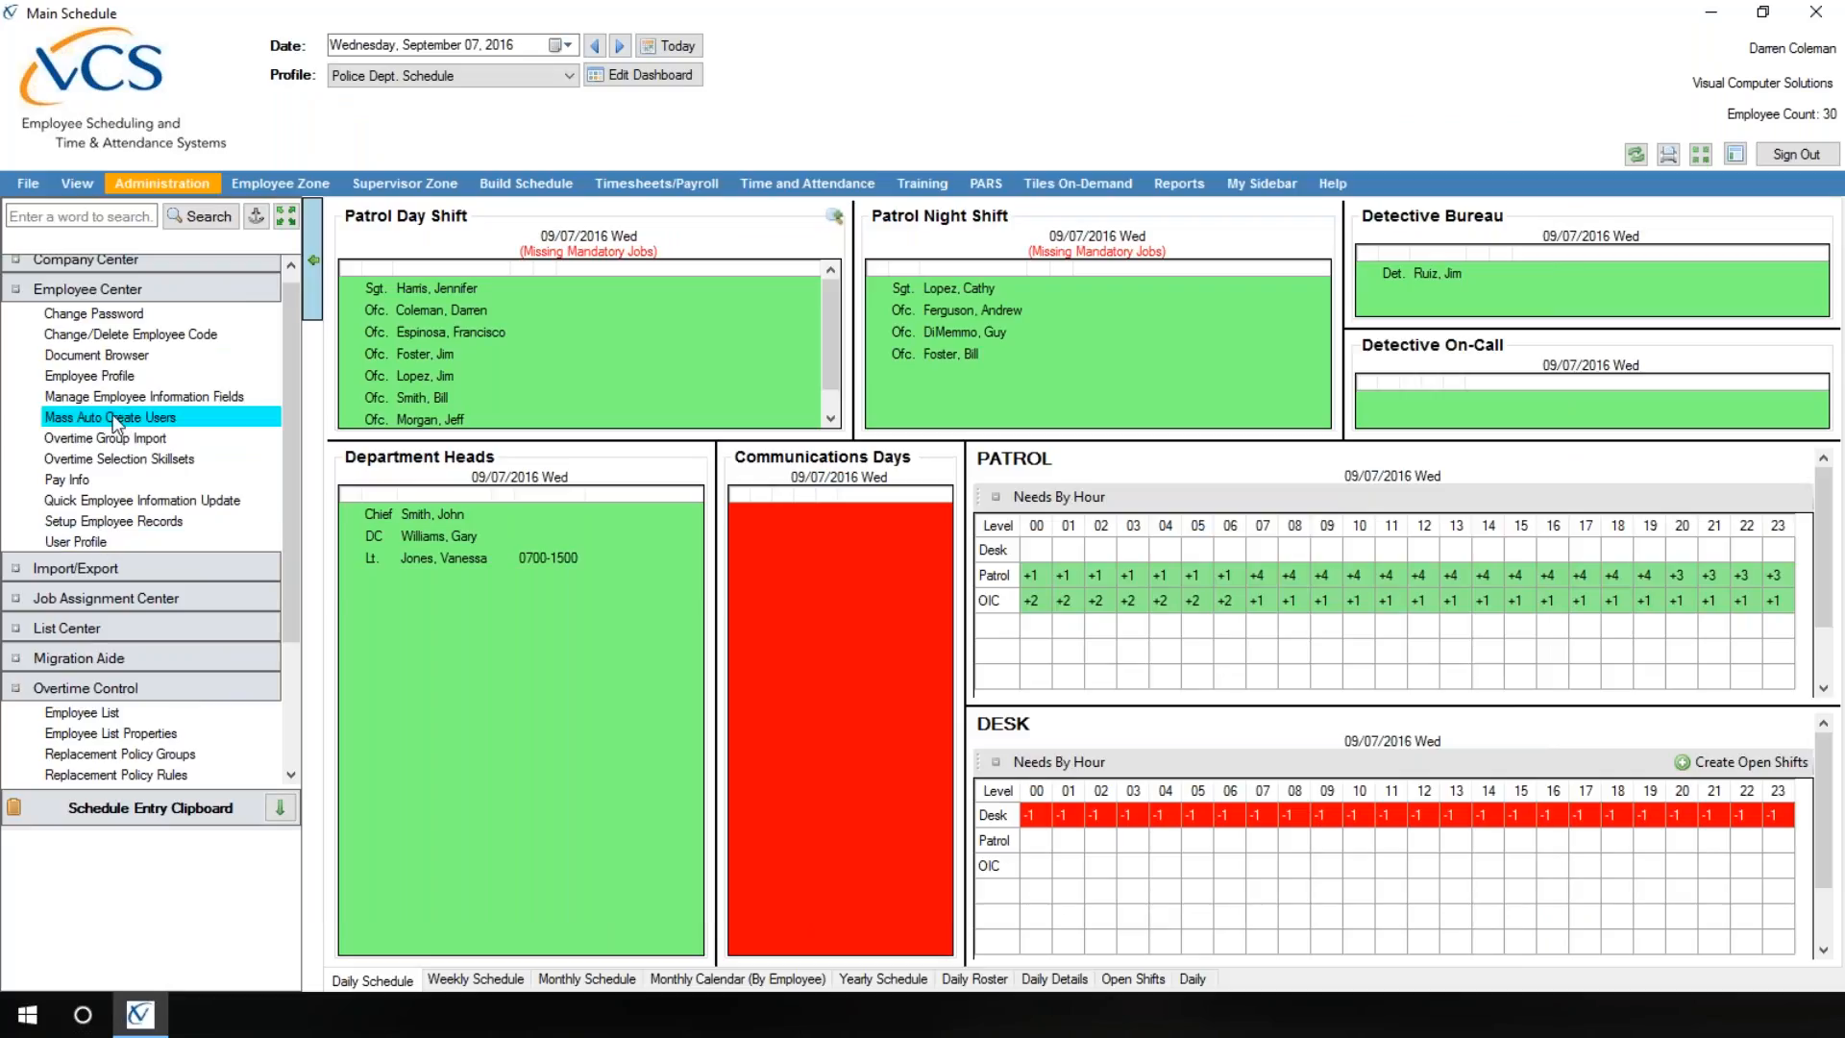
Step: In User Profile, change the security profile of the last listed user, the promoted employee, to Supervisor
left_click(103, 544)
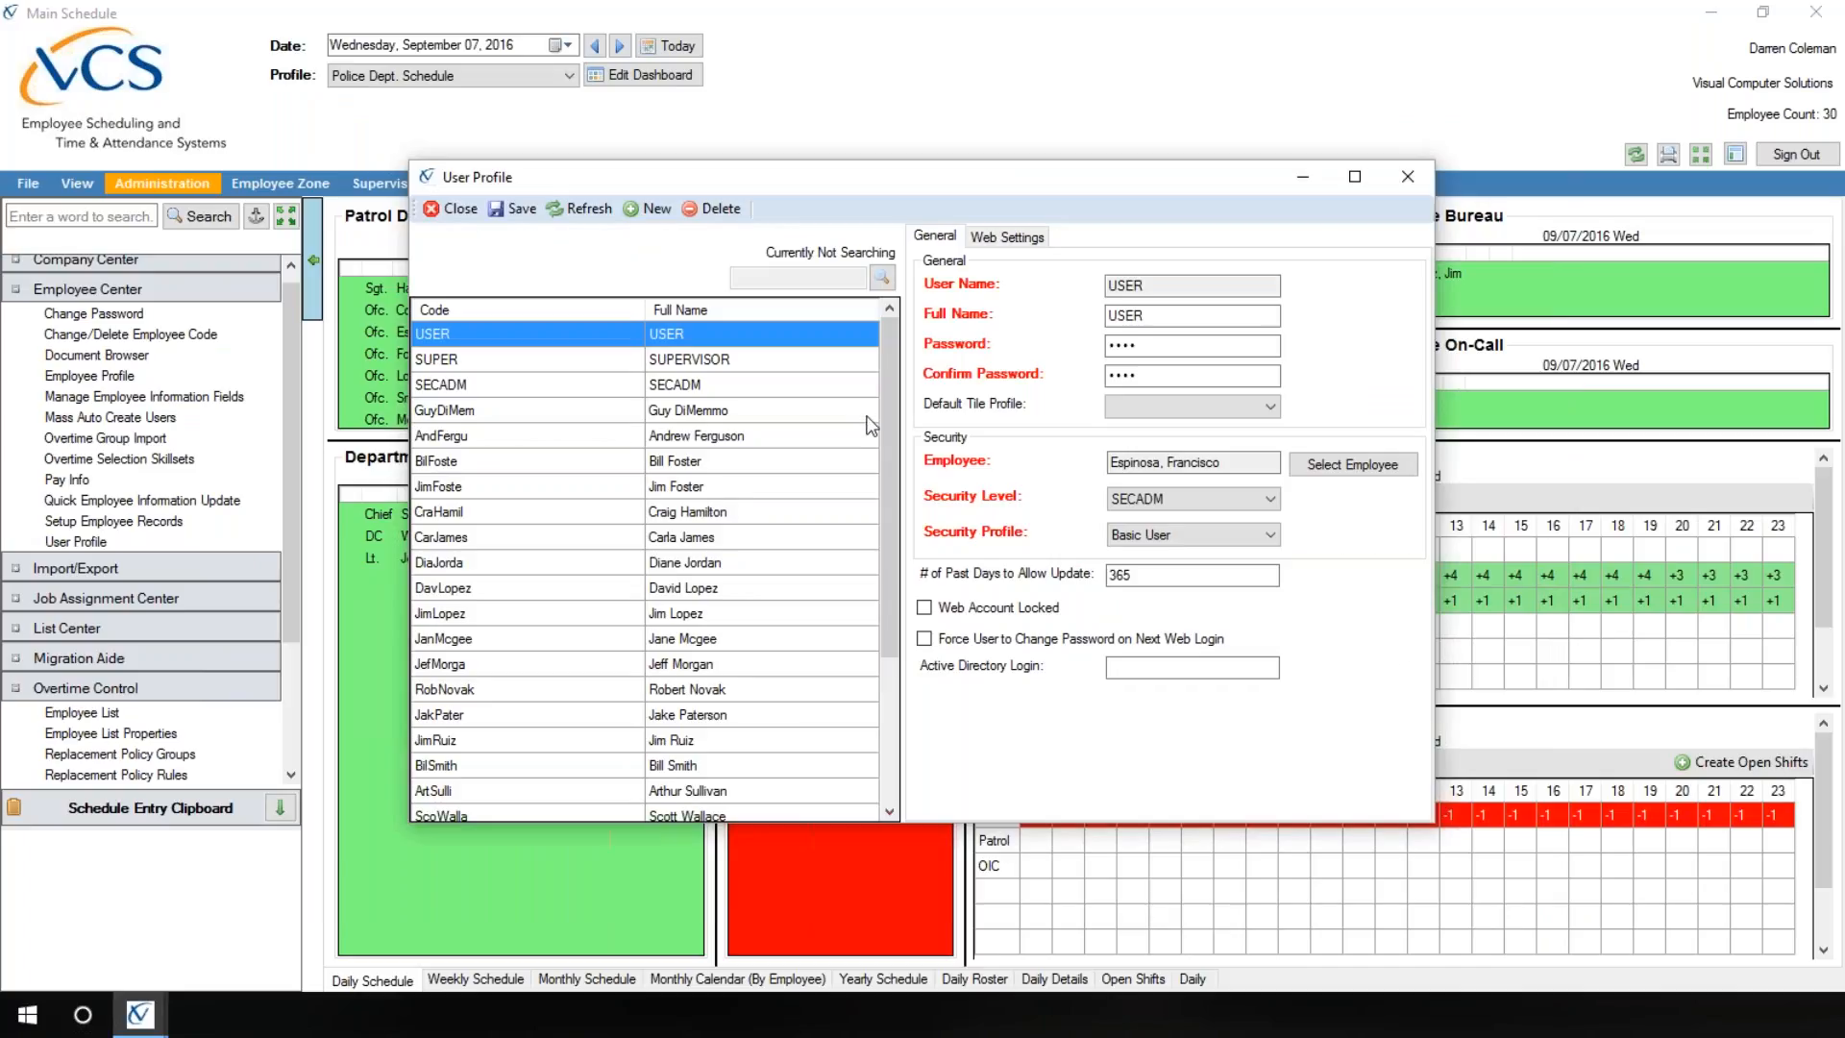
left_click_drag(884, 425, 878, 638)
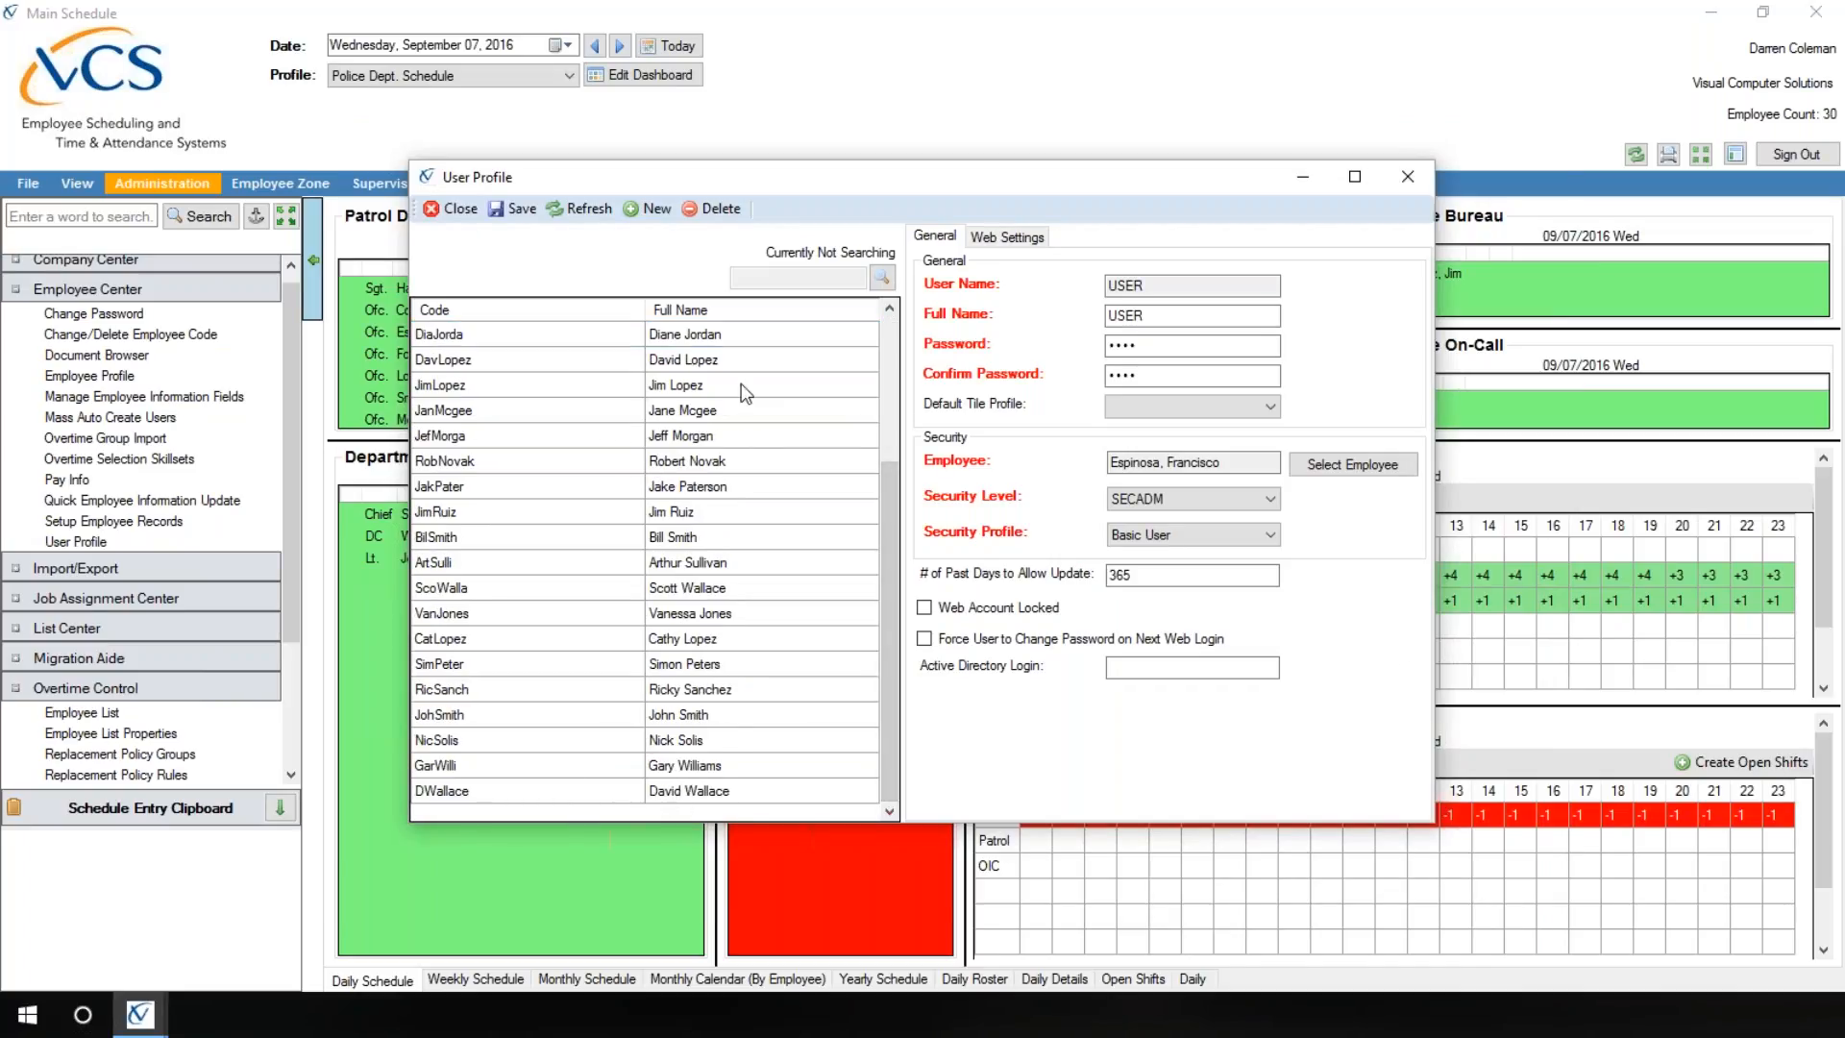
left_click(682, 791)
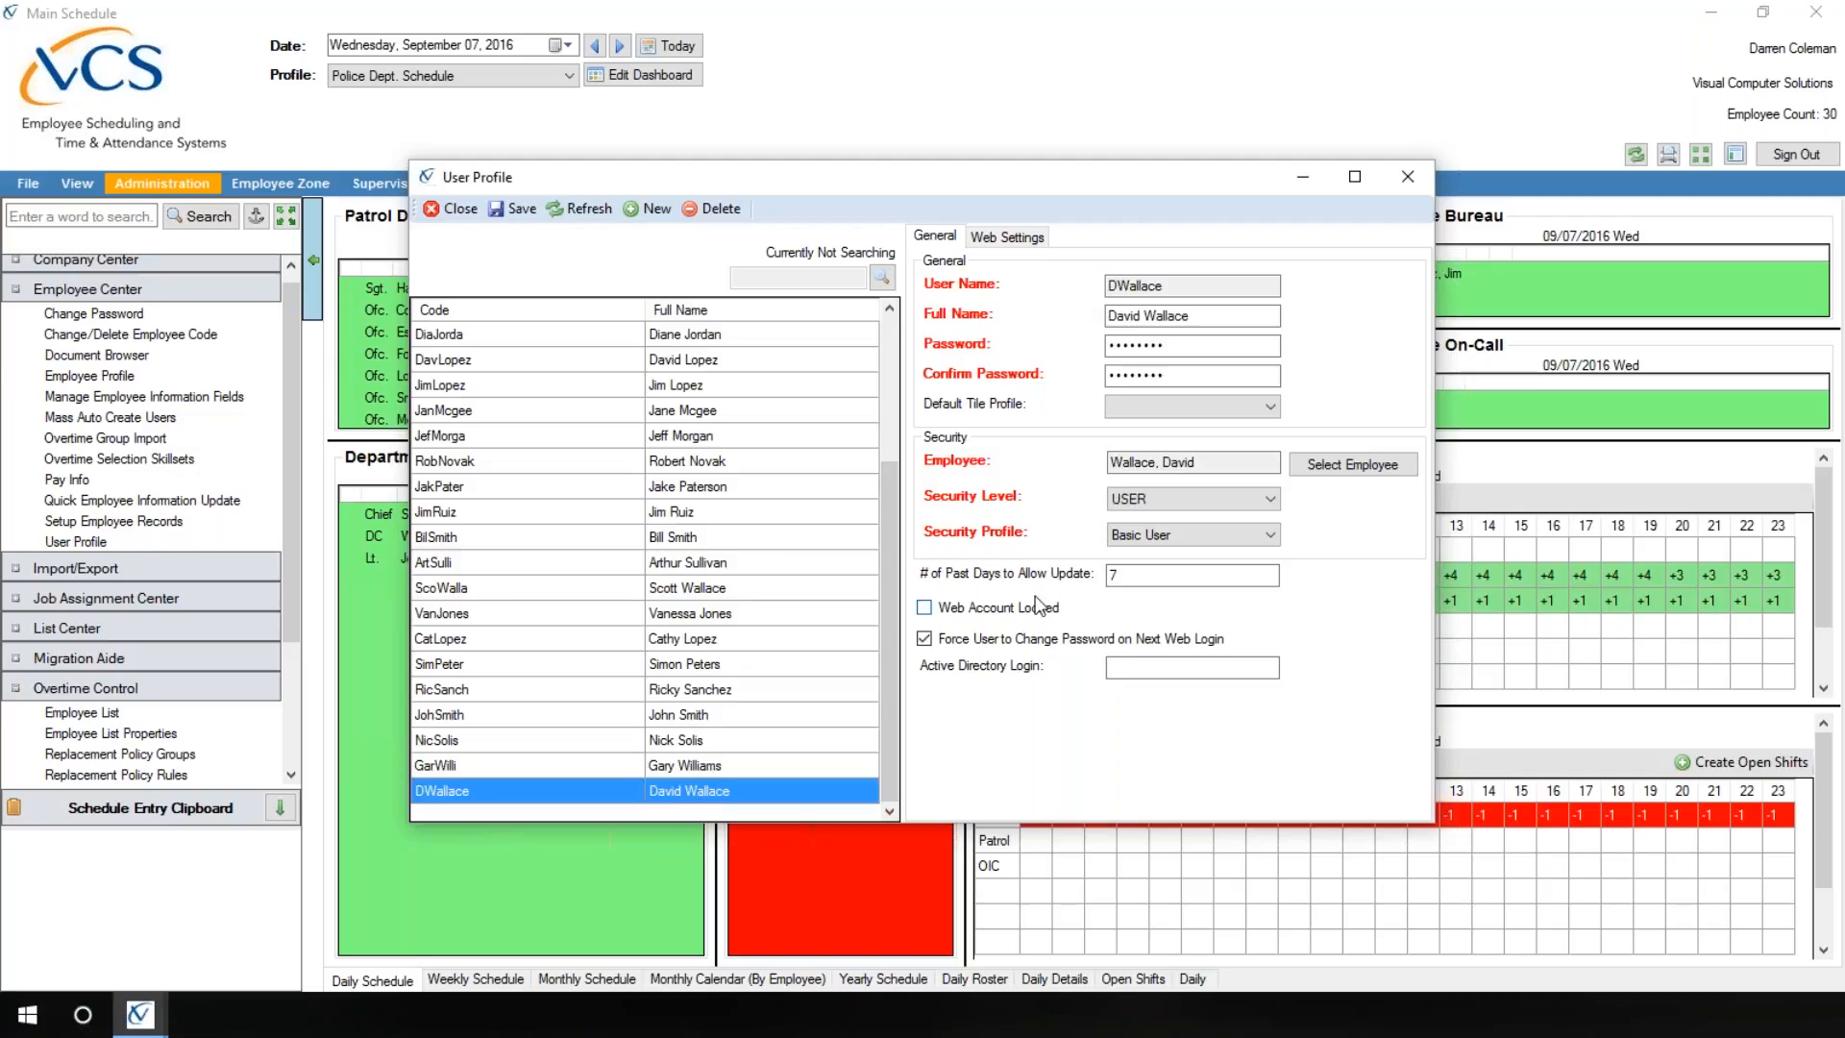
left_click(1266, 533)
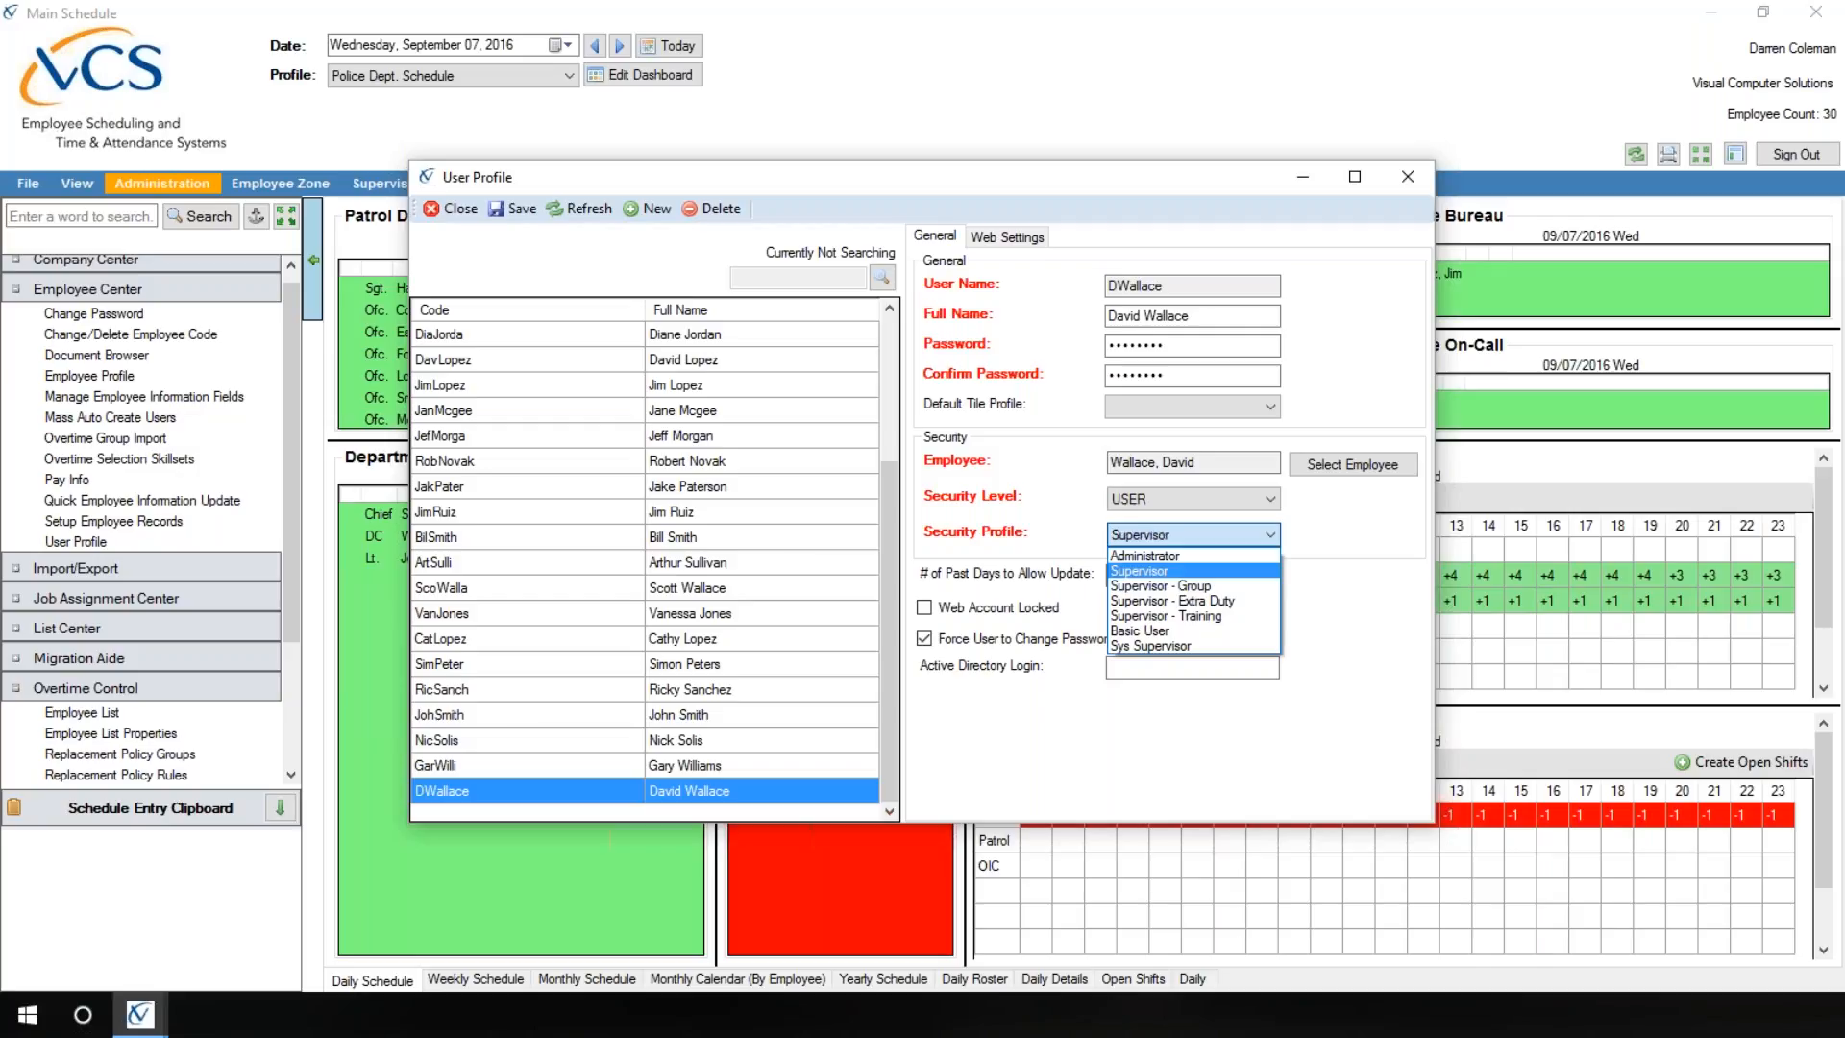
left_click(1173, 575)
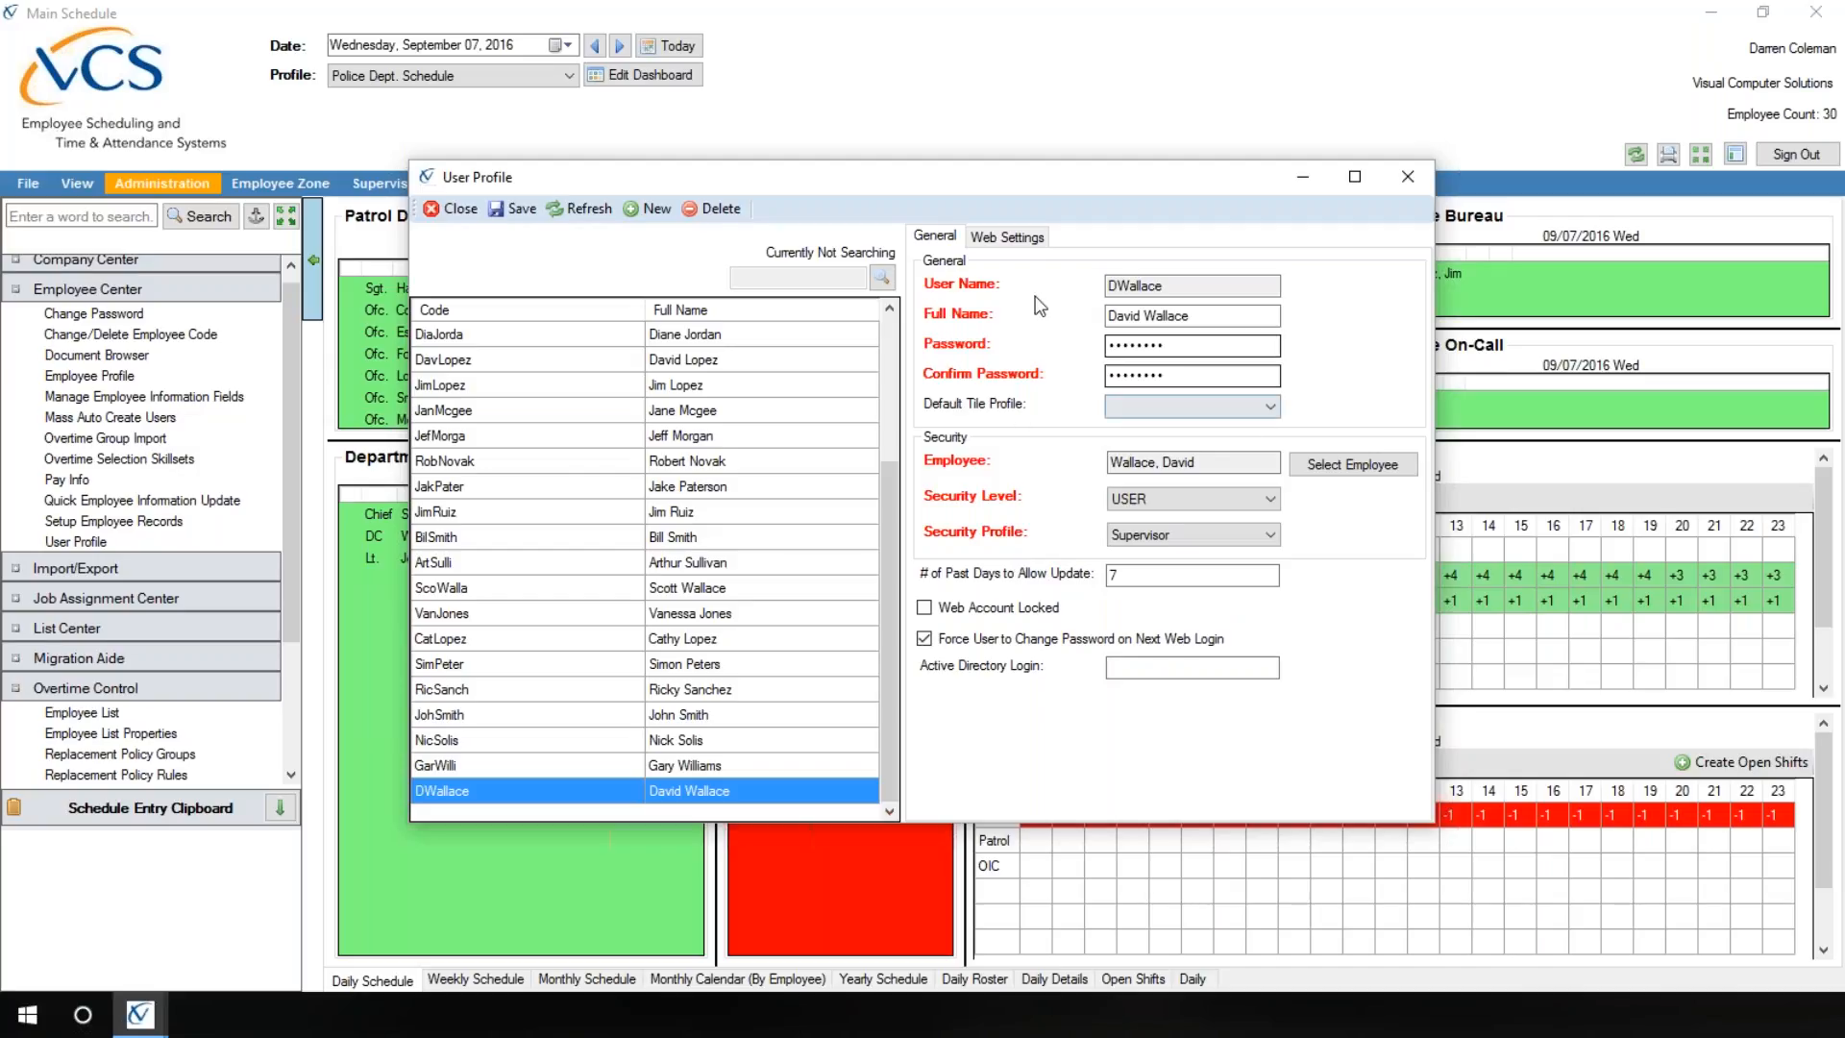
Step: Examine the Web Dashboard and Default Tile Profile choices for the promoted employee's user account
left_click(999, 240)
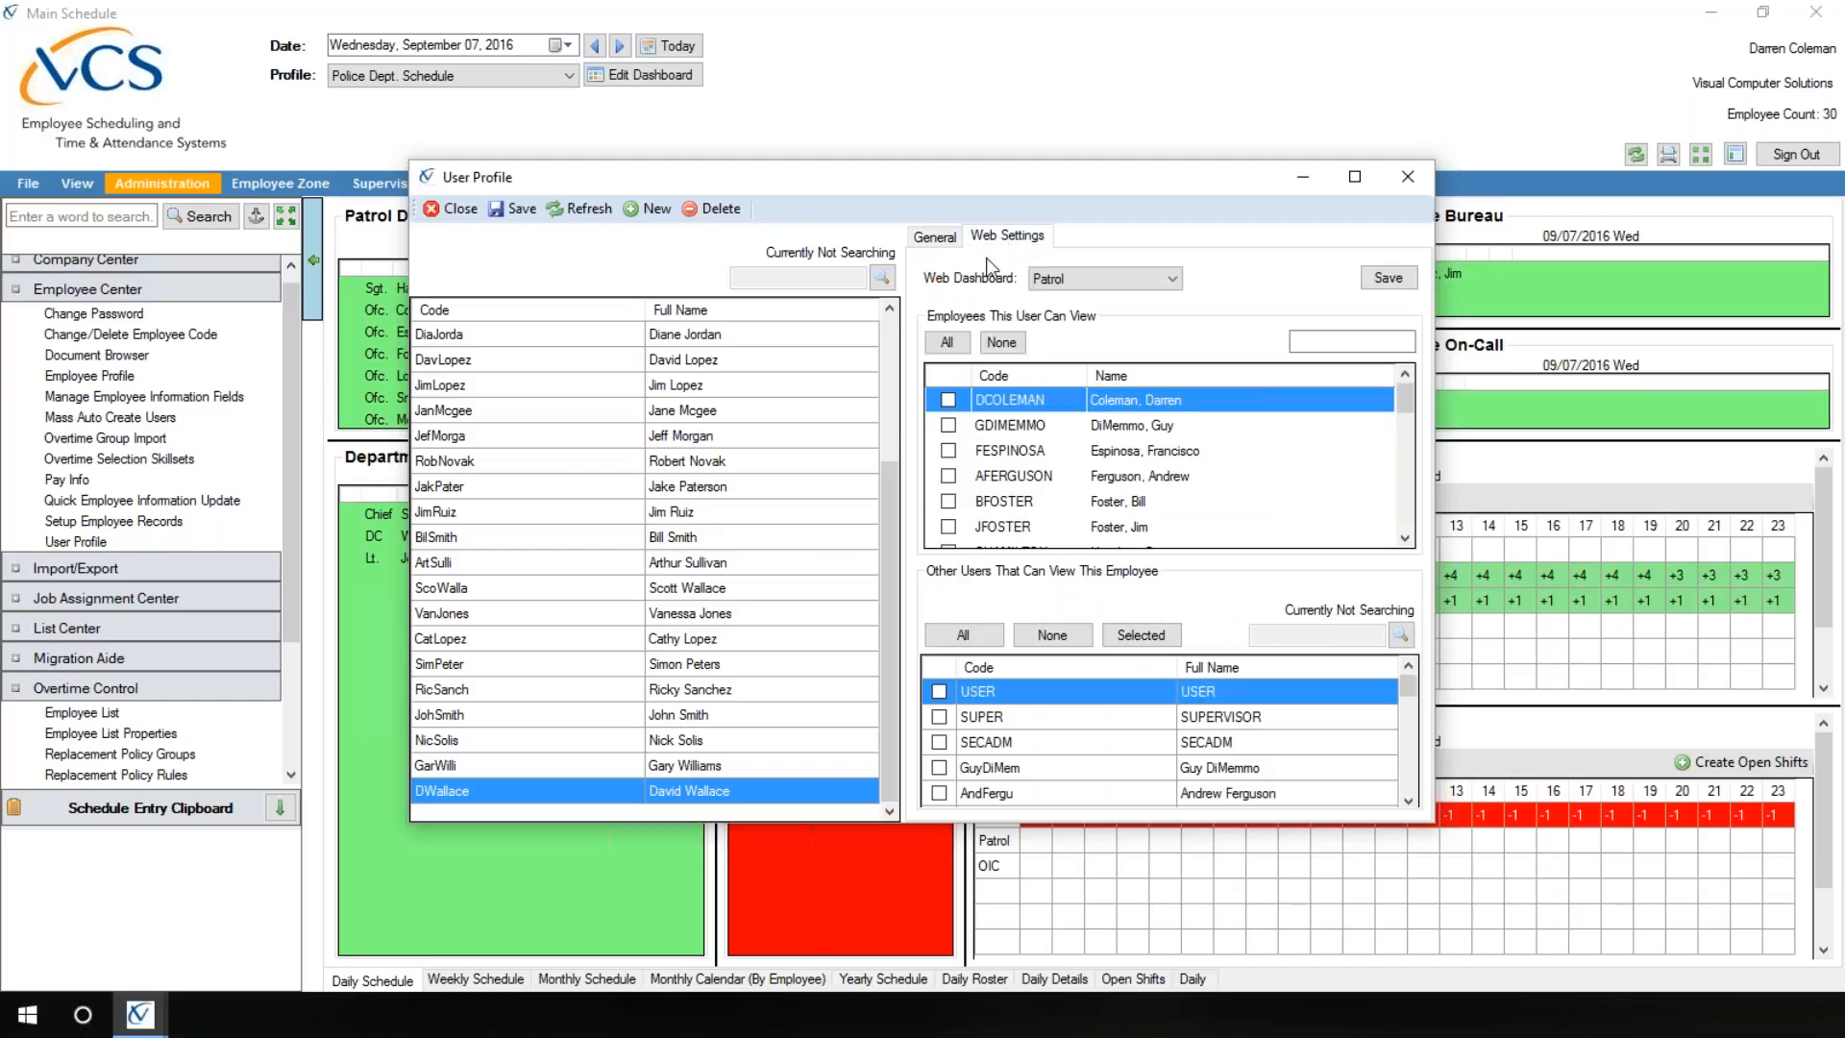
left_click(1171, 279)
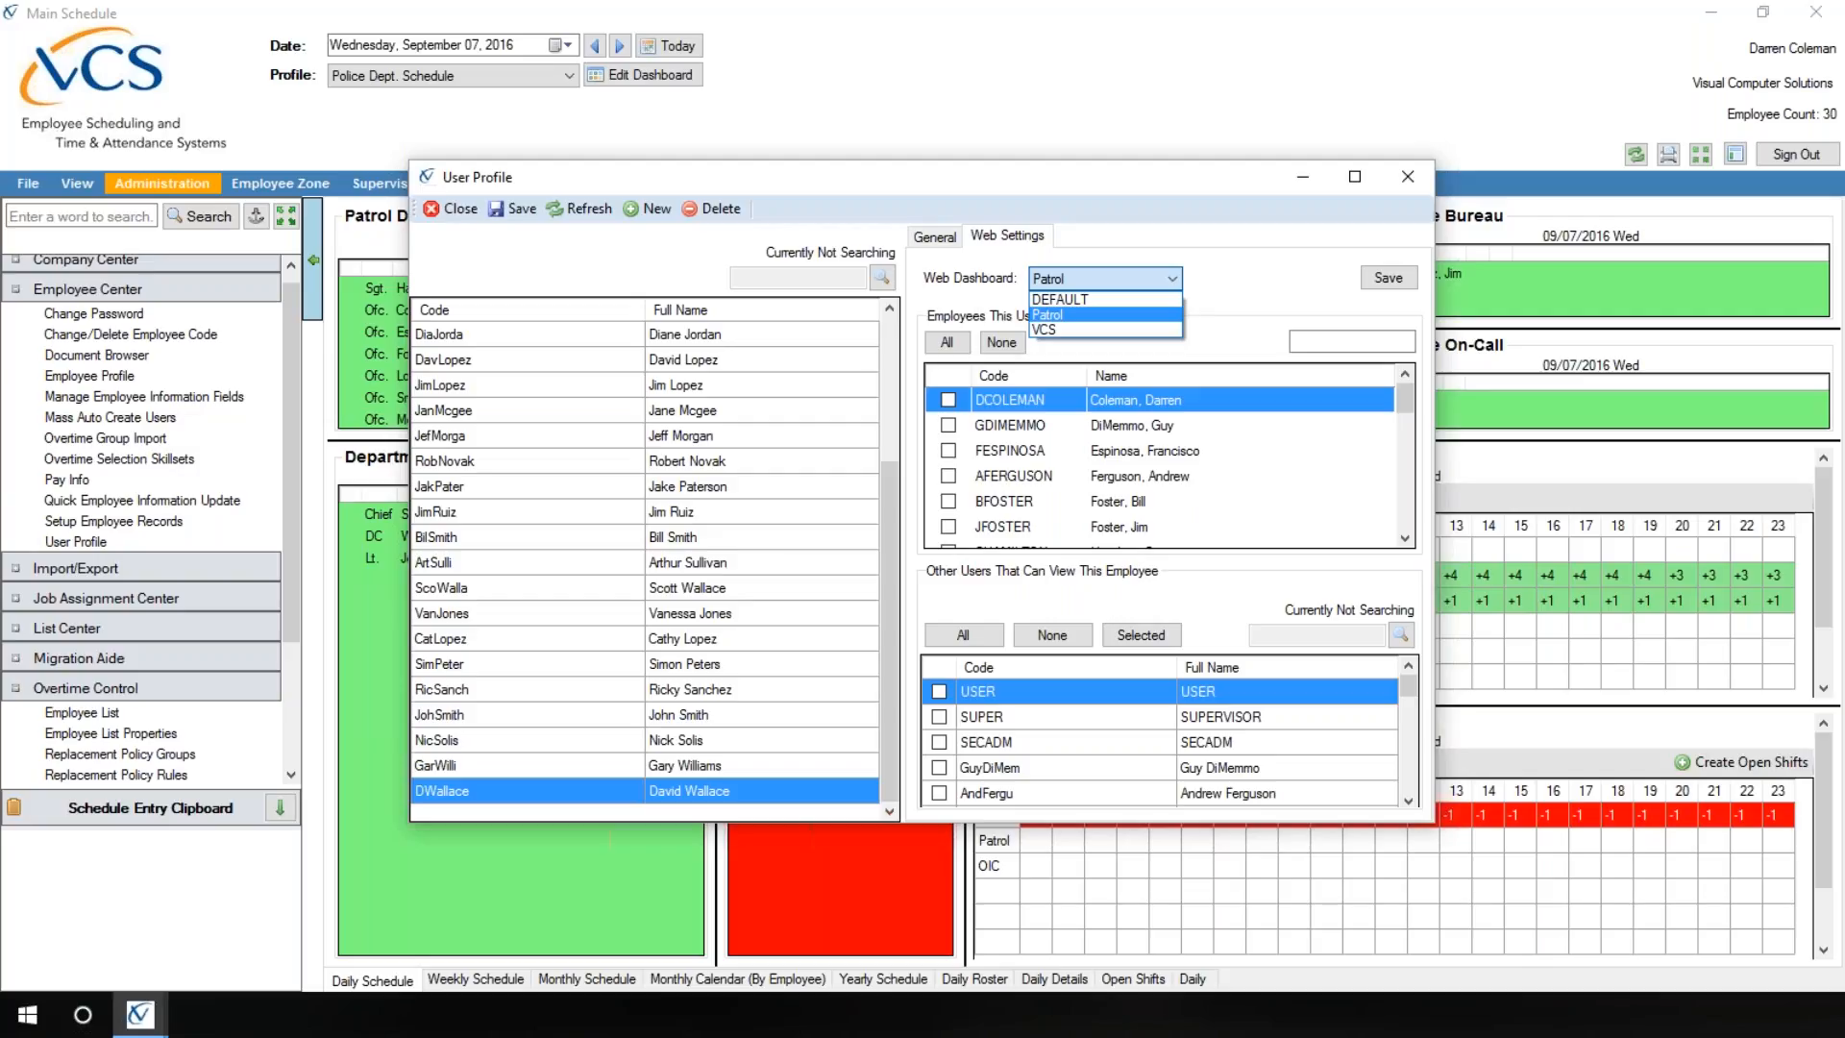
left_click(1215, 258)
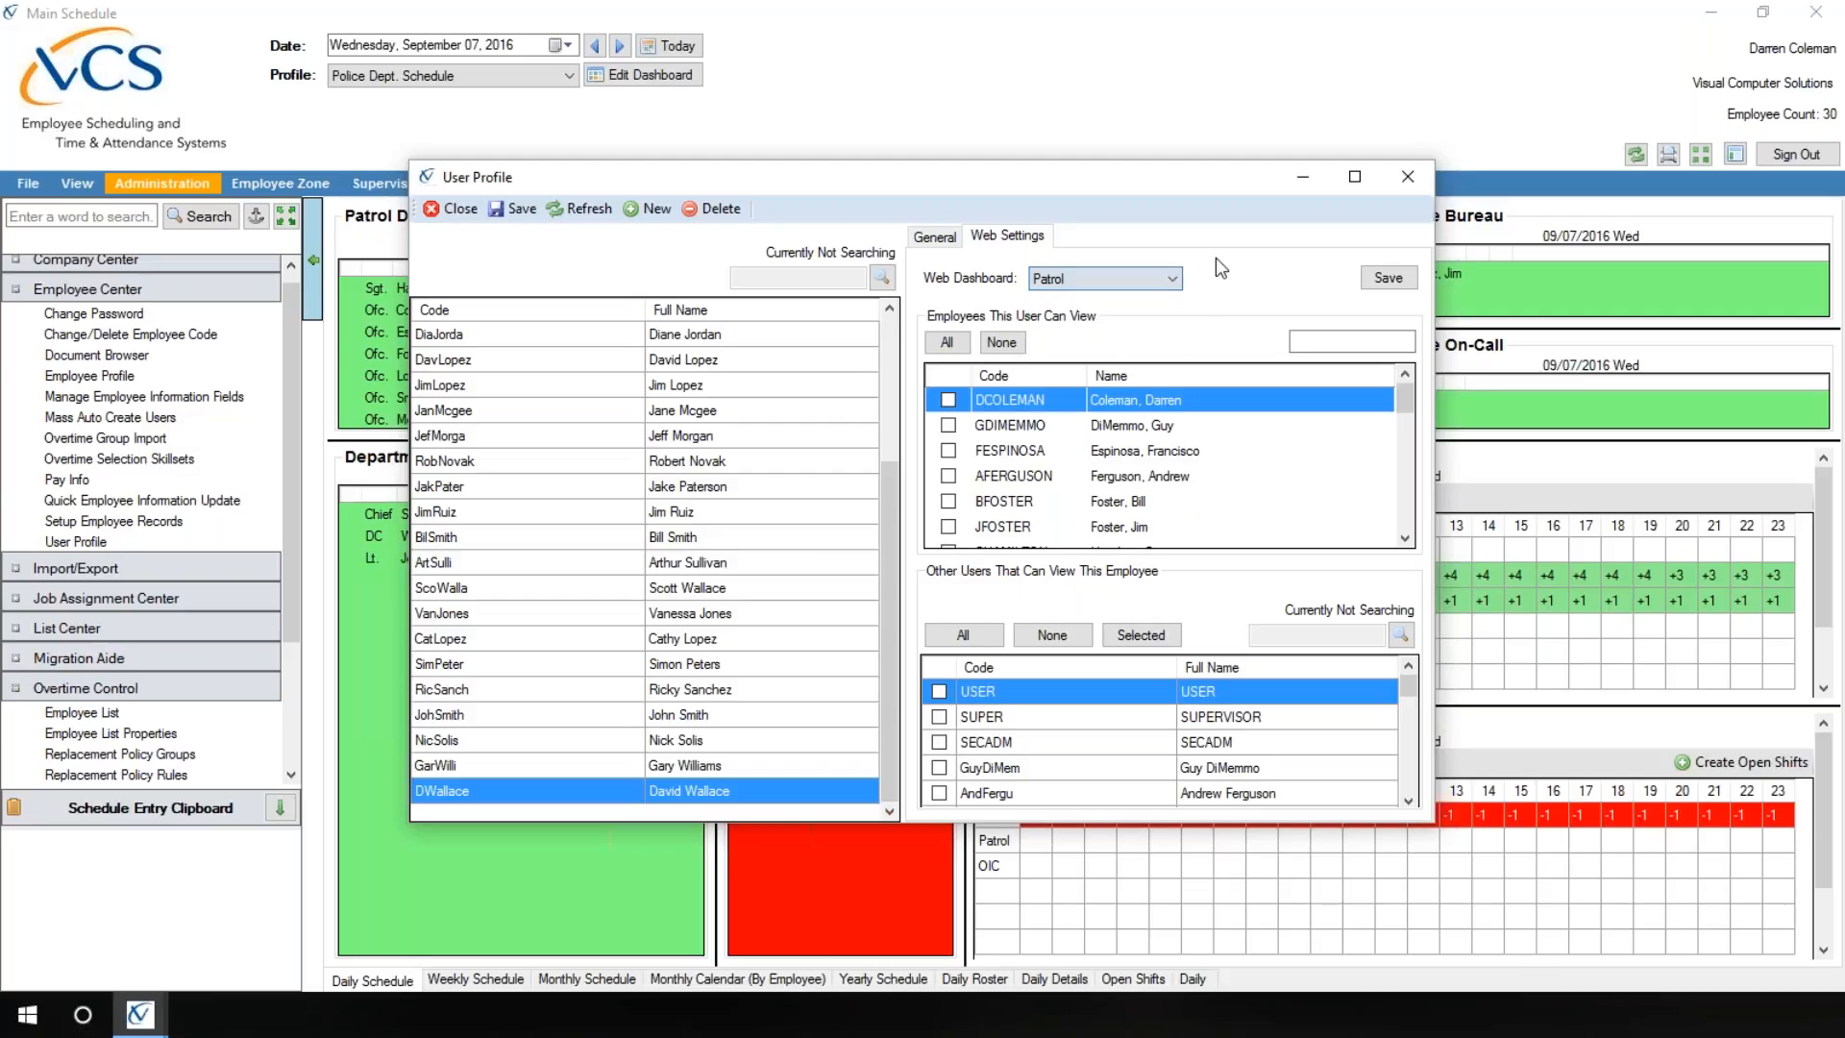
left_click(937, 240)
left_click(1266, 405)
left_click(1266, 406)
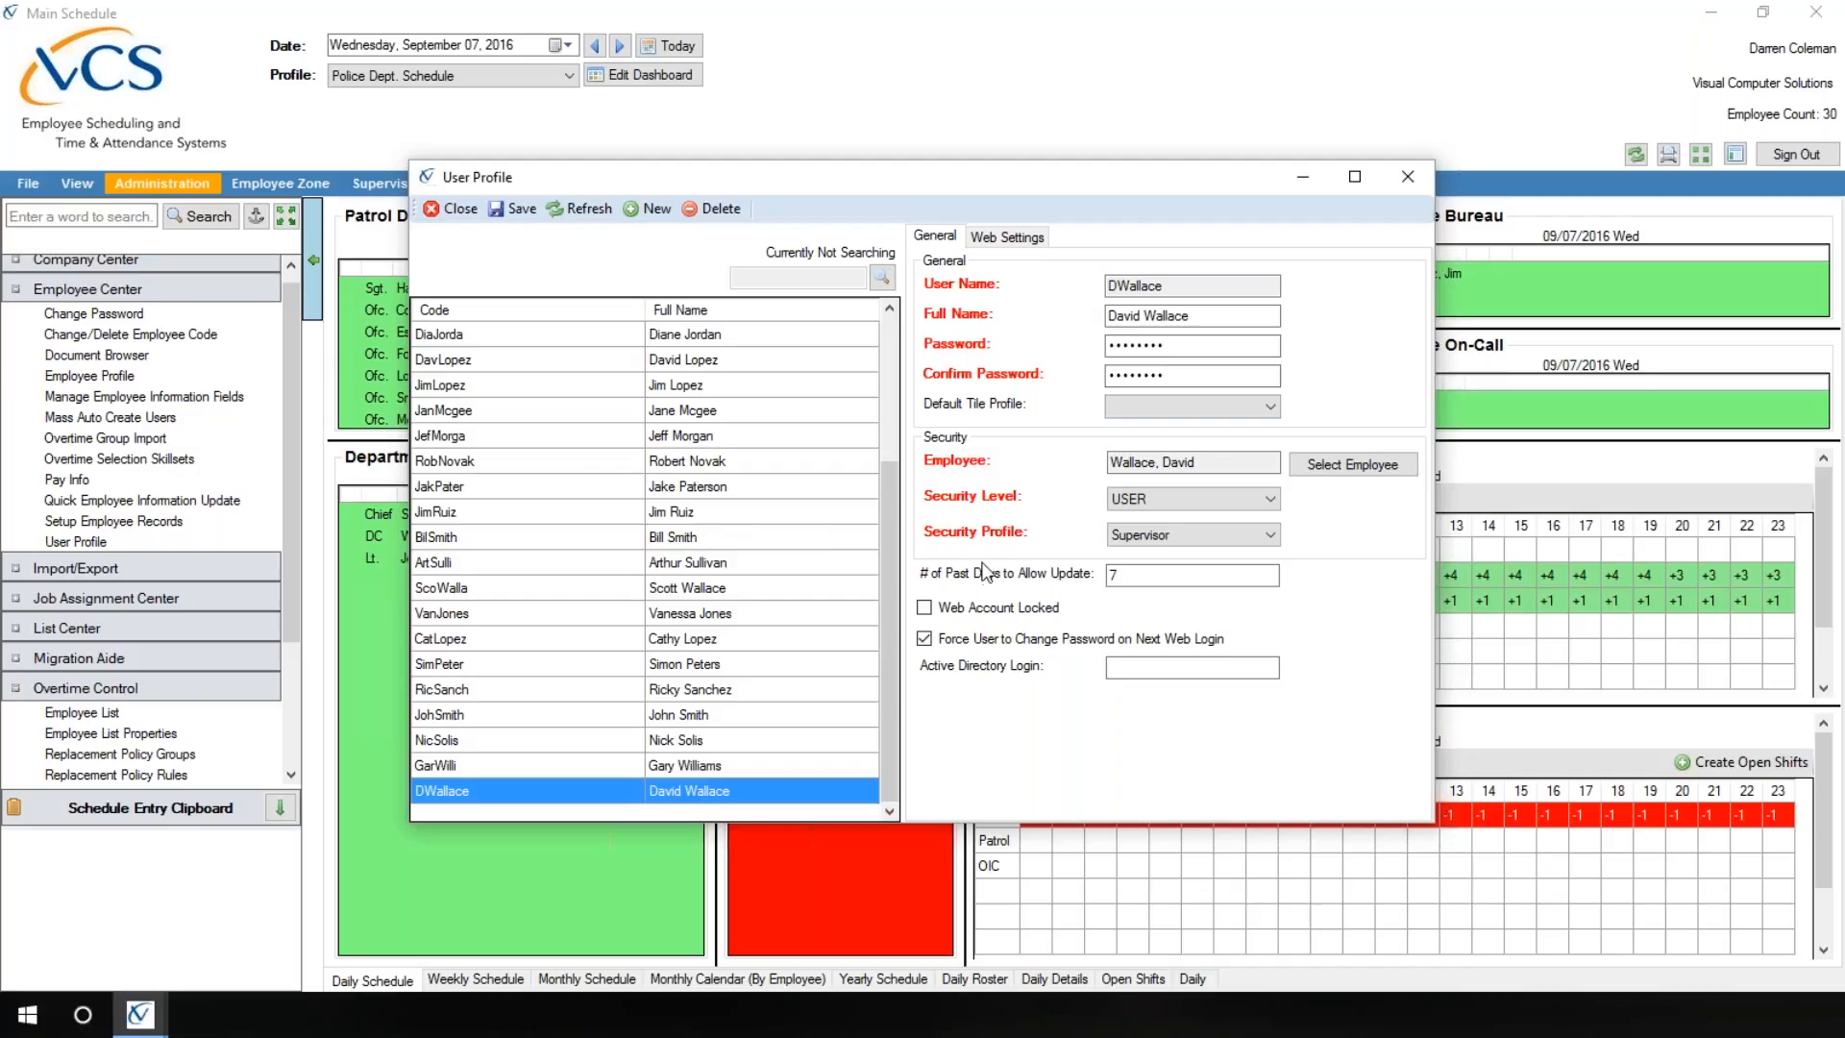
Step: Review the available Security Profile choices for the promoted employee's account and close User Profile
left_click(1270, 538)
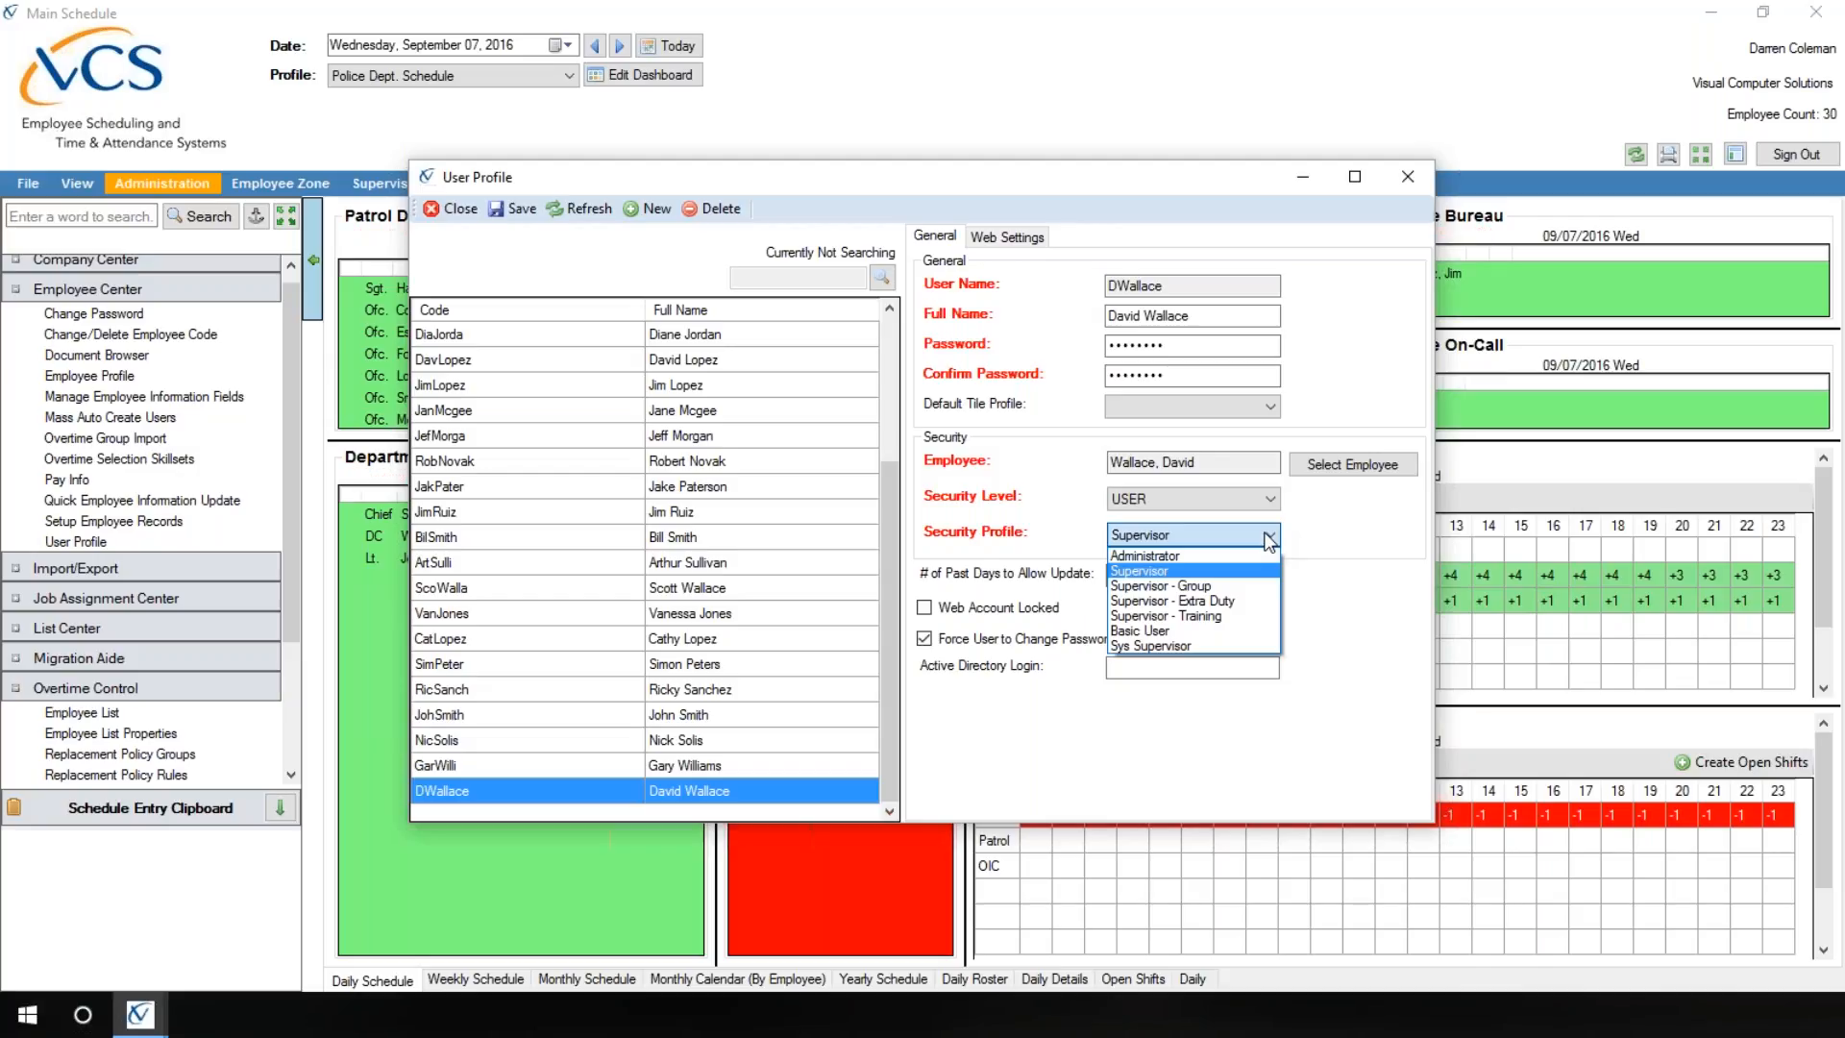
left_click(1271, 540)
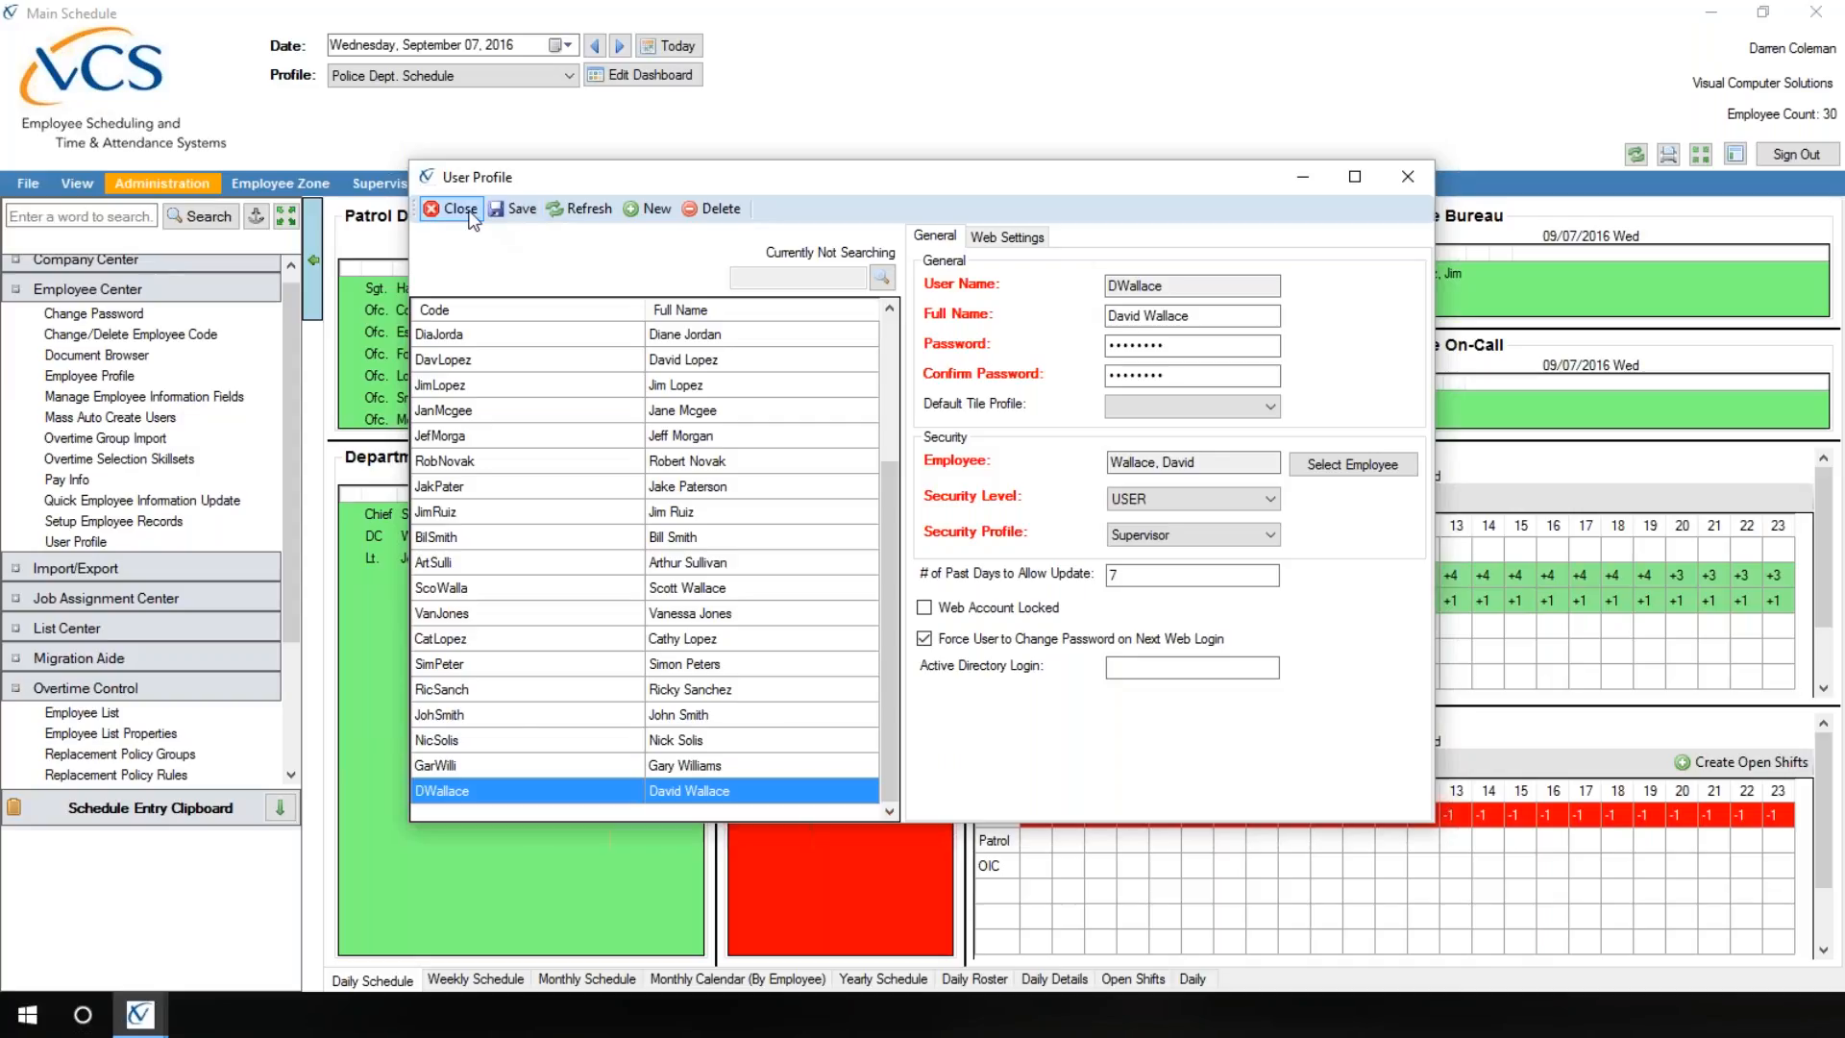
left_click(458, 209)
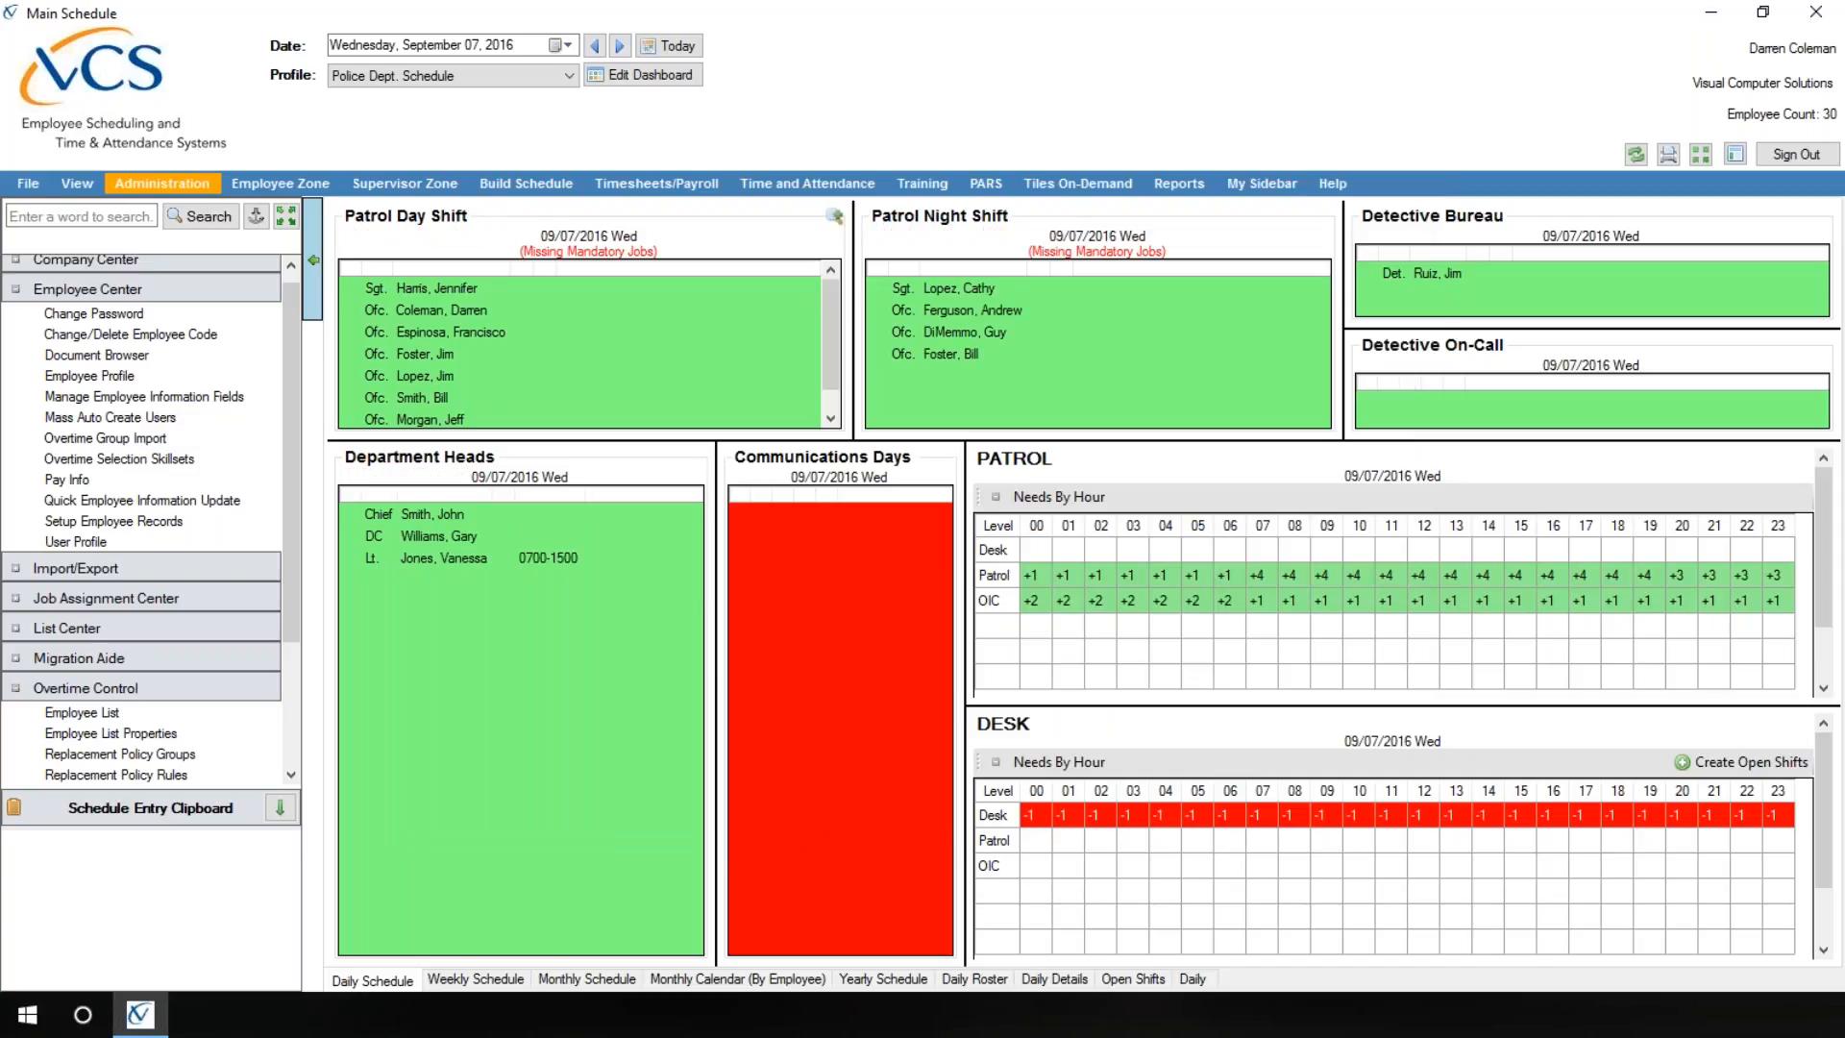
Step: Open Add Employees to Existing Rotations and set the date range from September 12, 2016 to December 31, 2016
left_click(511, 187)
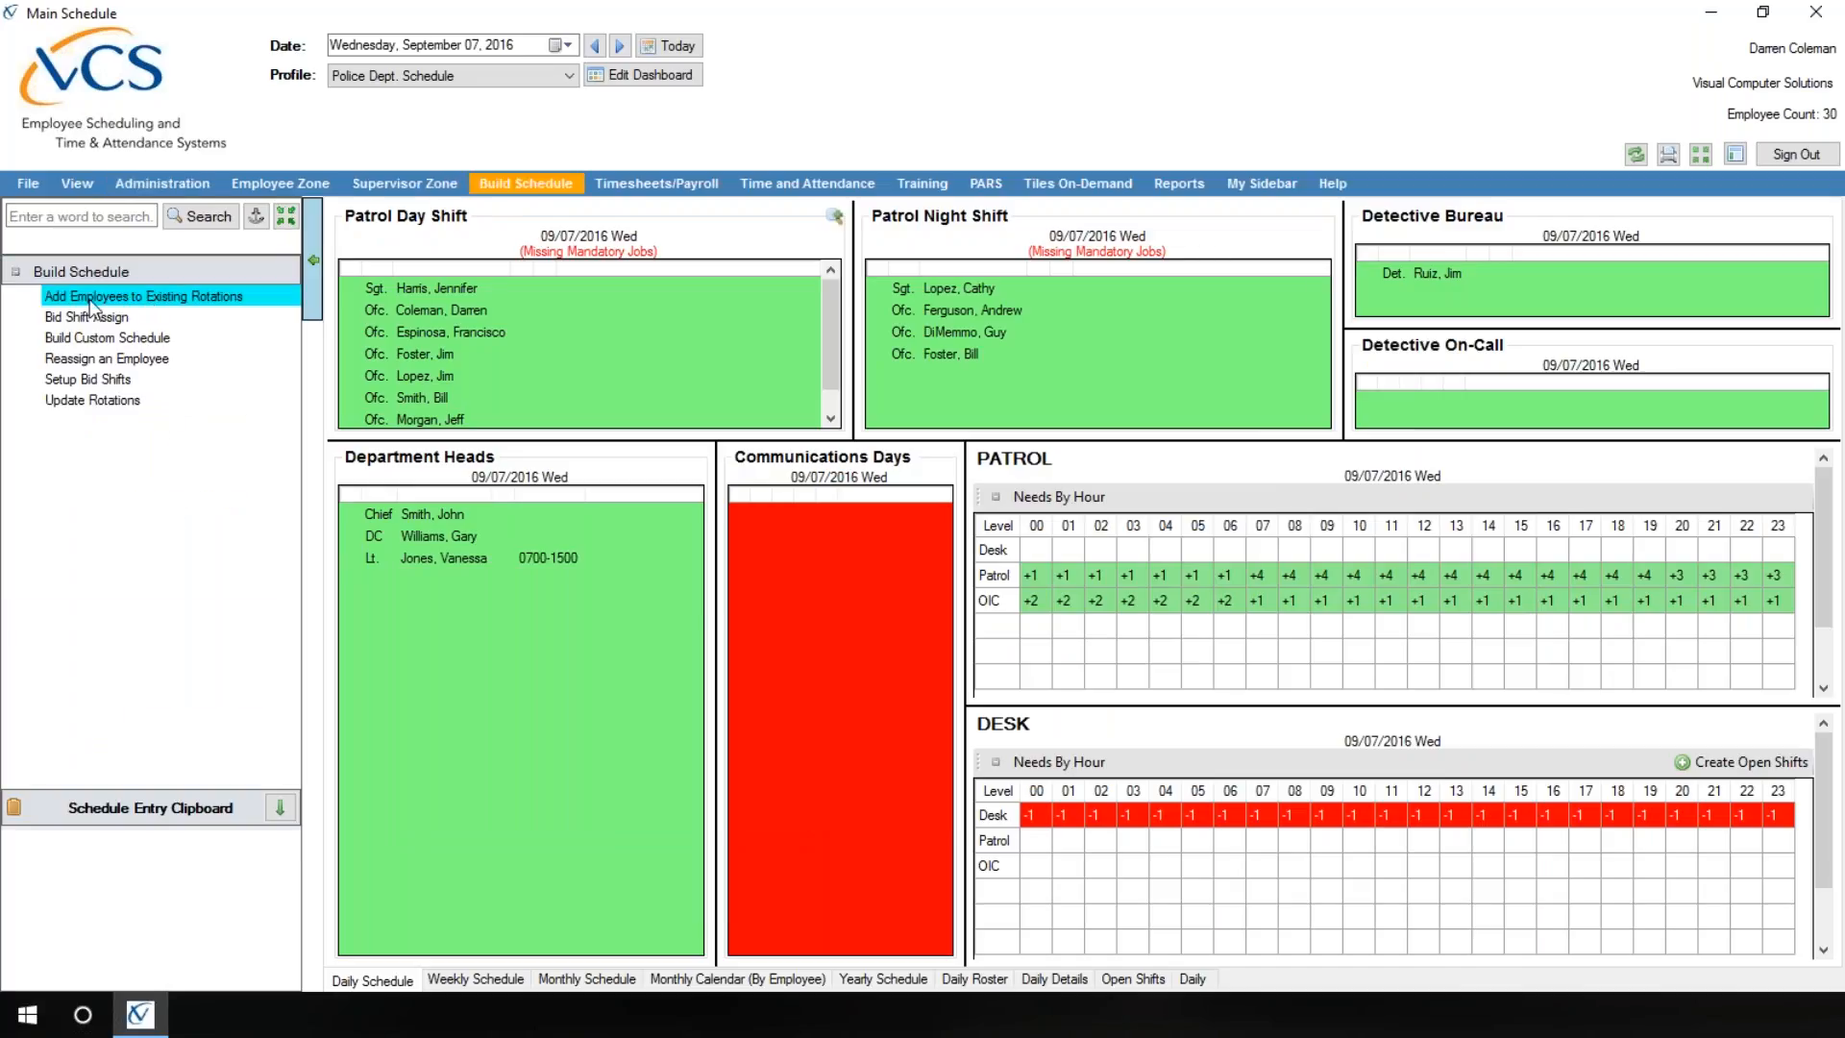
left_click(179, 297)
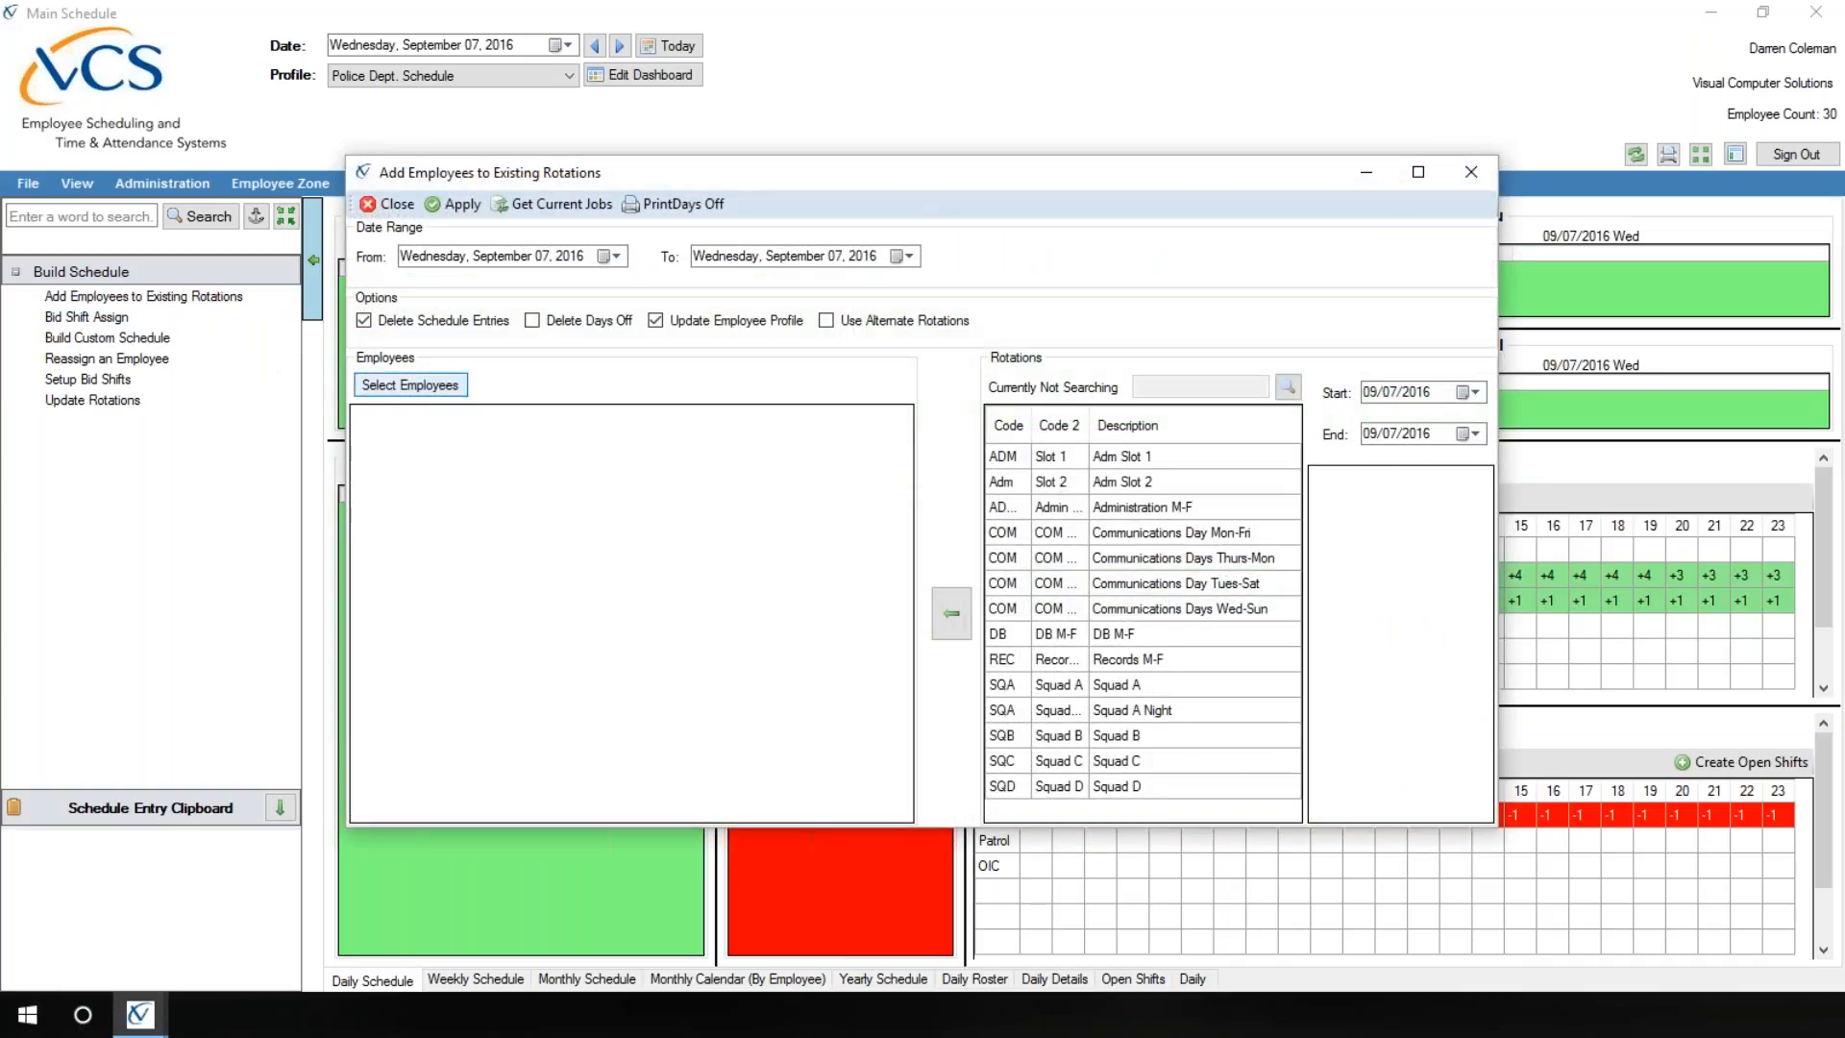
left_click(615, 256)
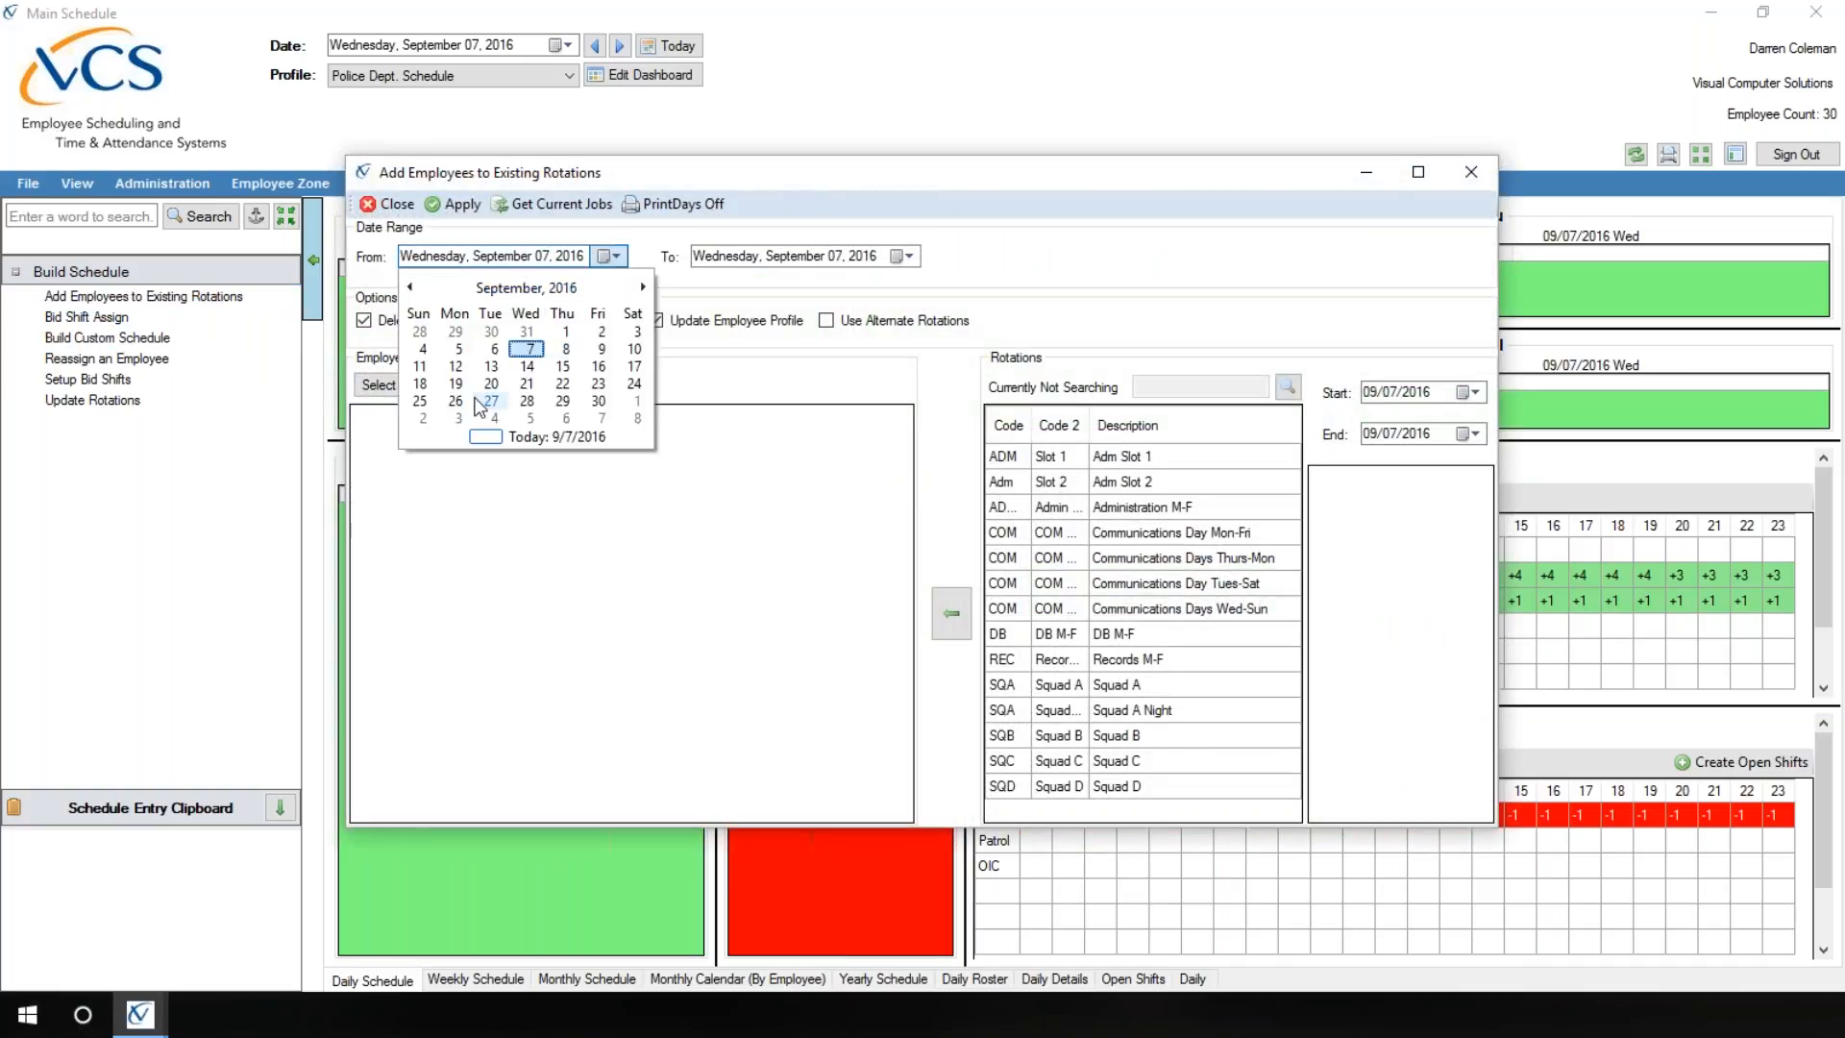
left_click(455, 366)
left_click(906, 256)
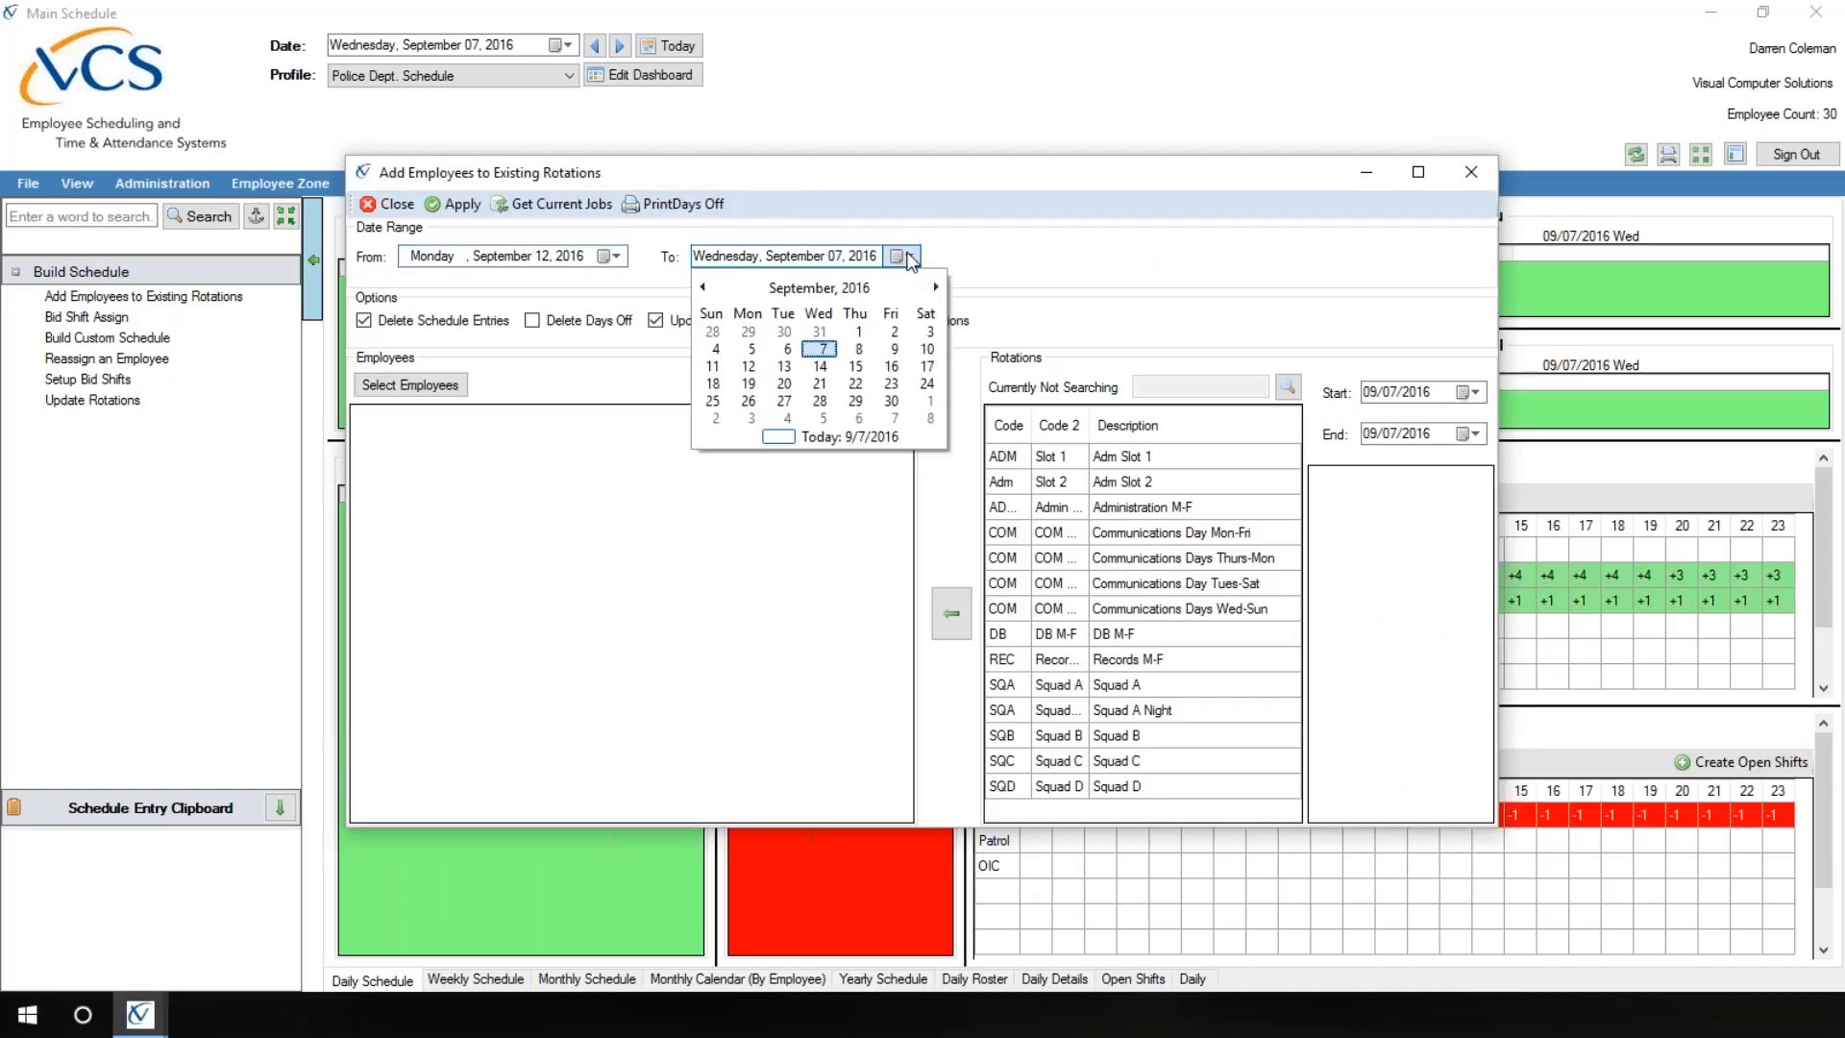
left_click(822, 287)
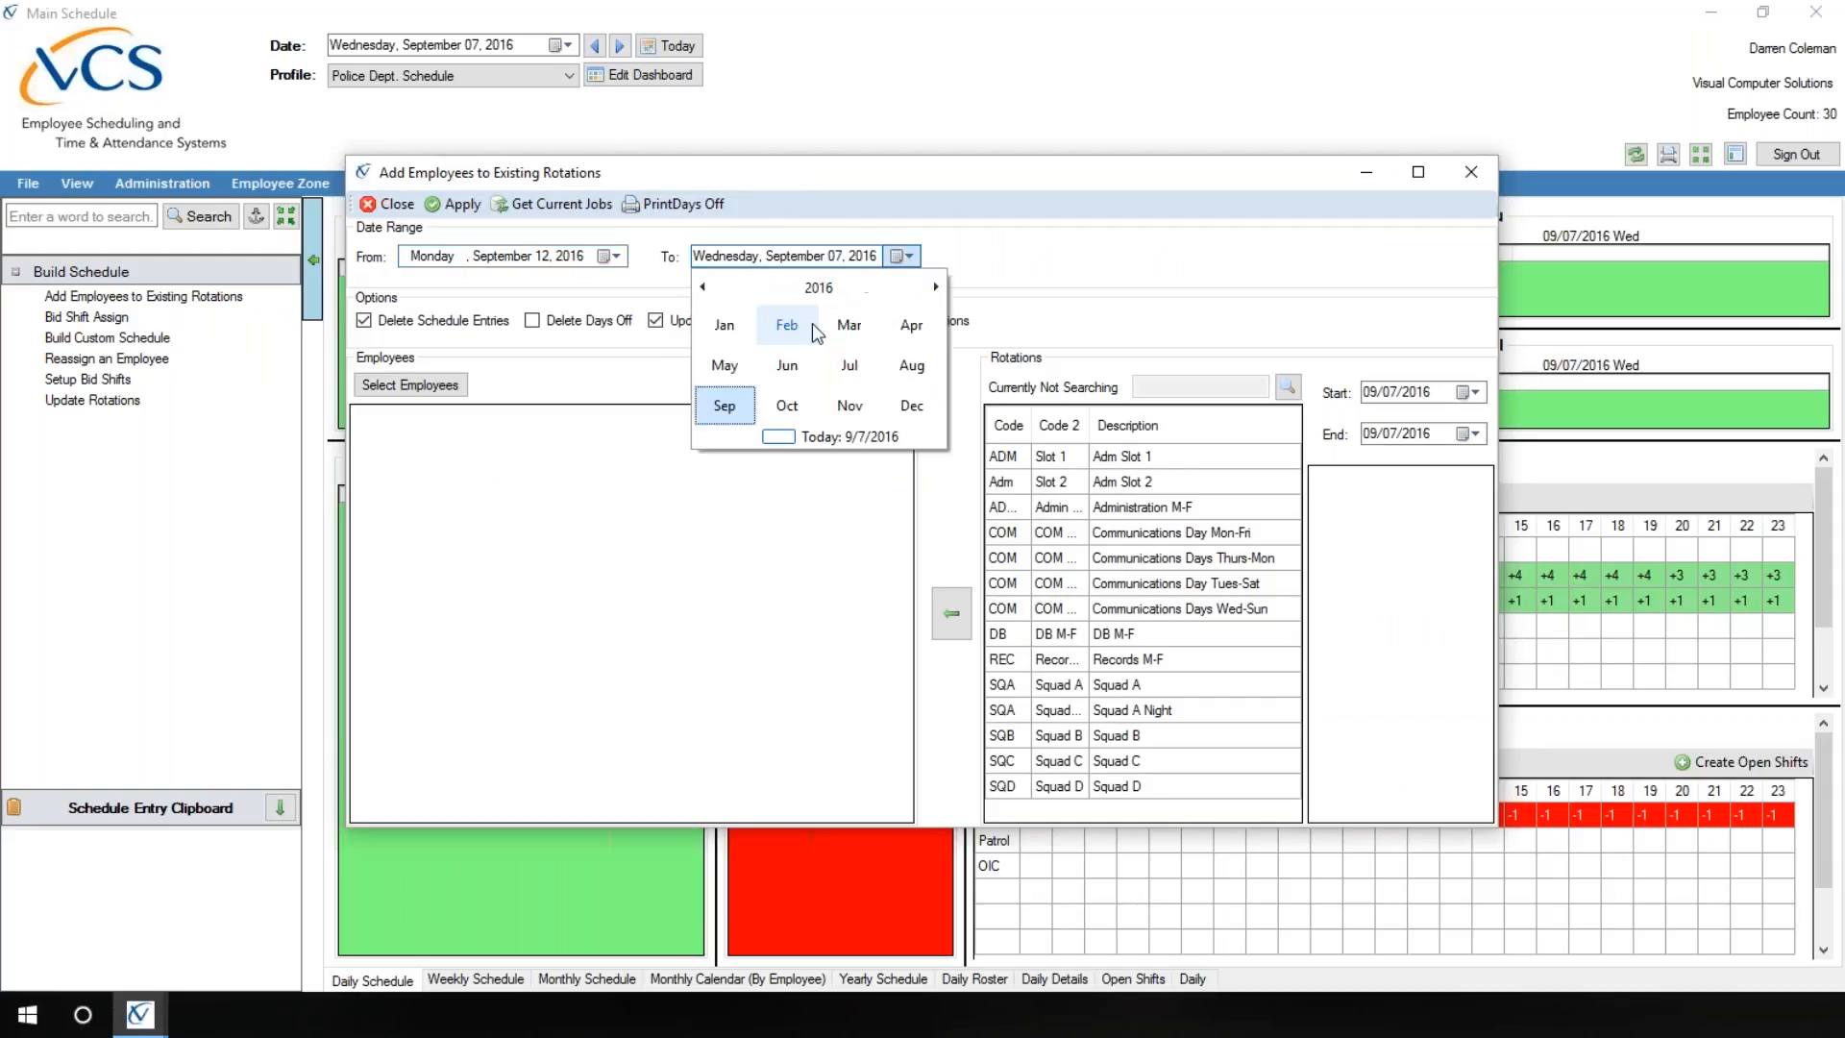
left_click(914, 414)
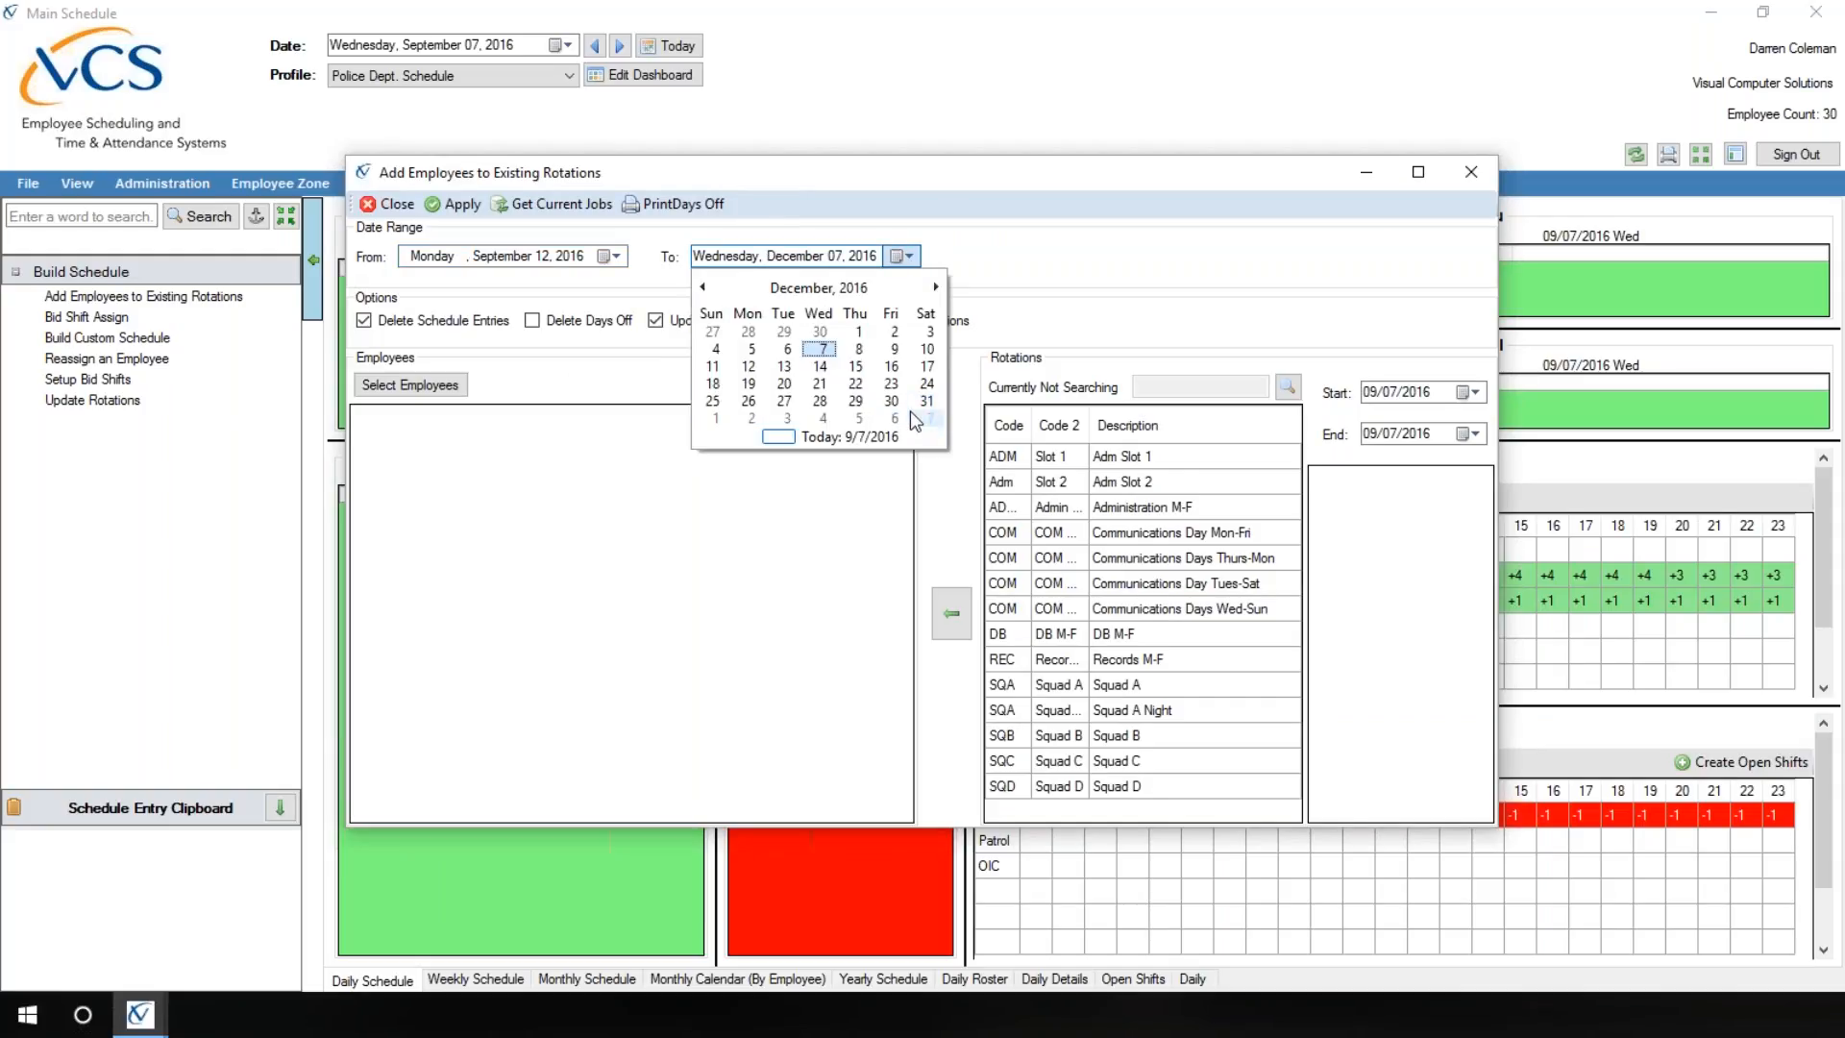
left_click(926, 401)
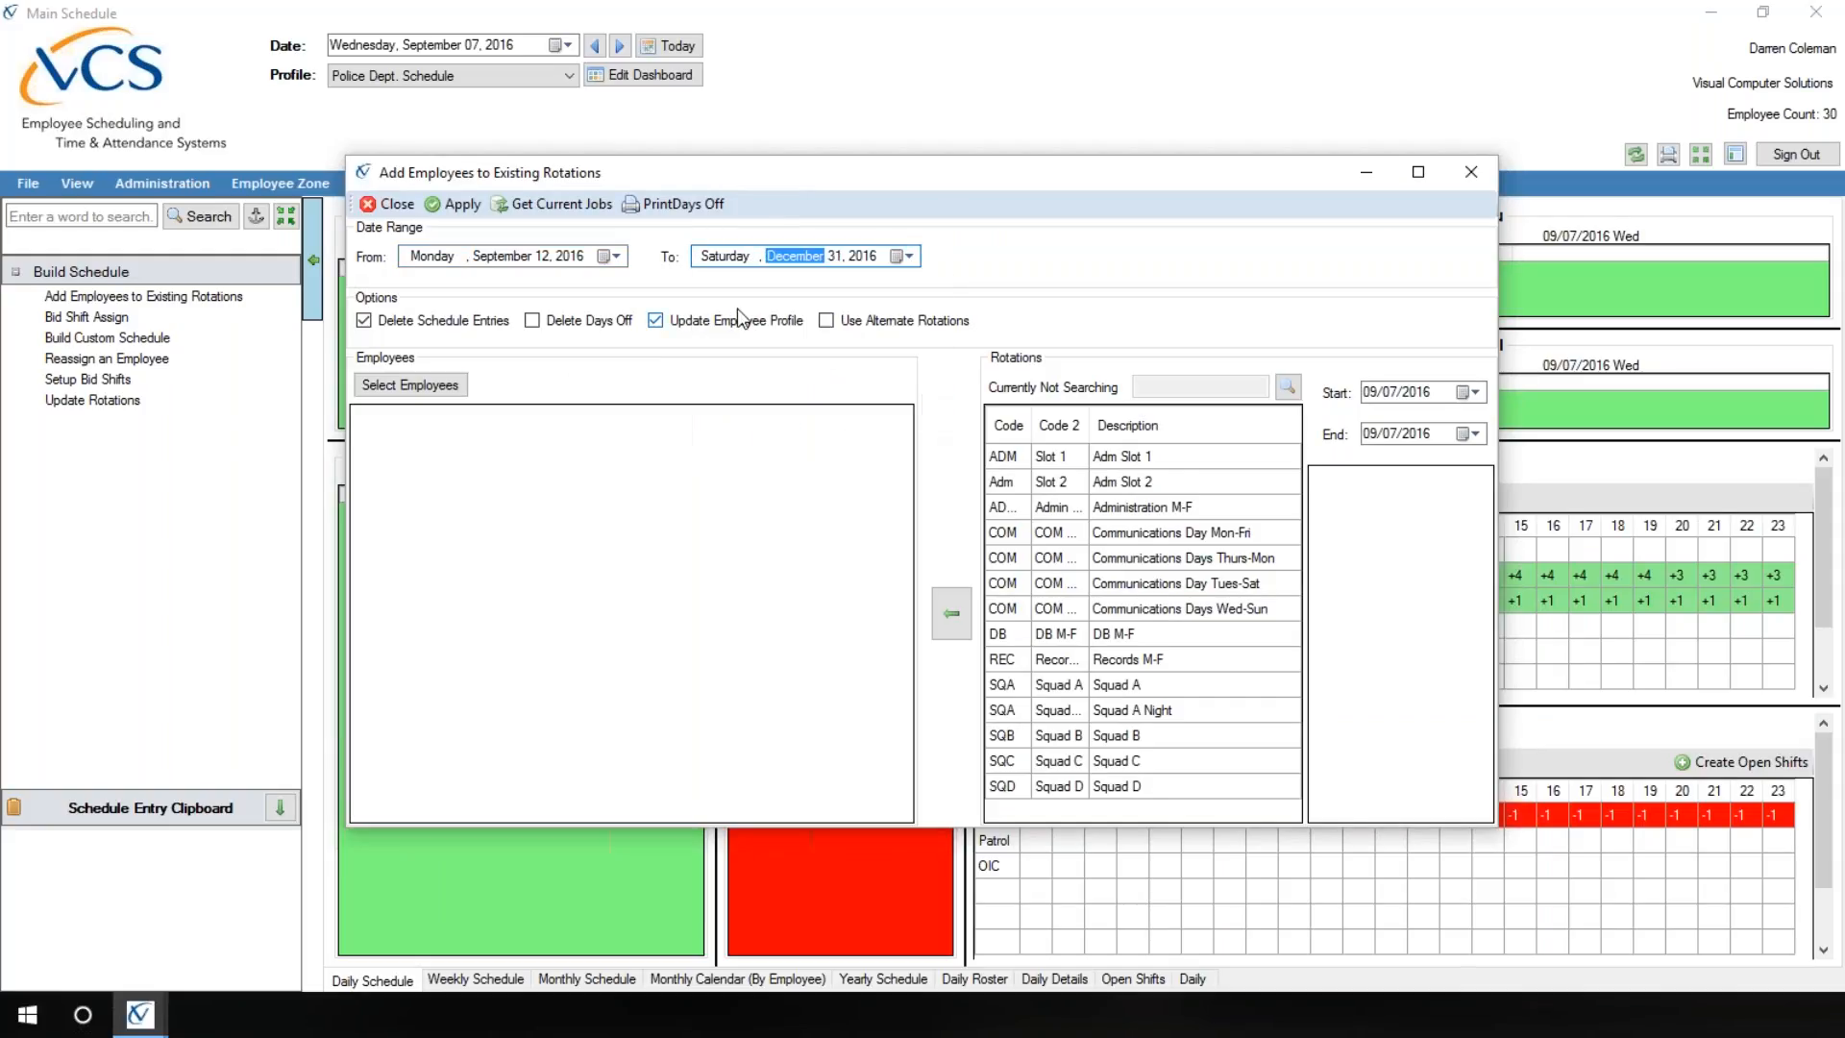
Step: Select the promoted employee, second to last in the employee lookup, for the rotation change
left_click(392, 386)
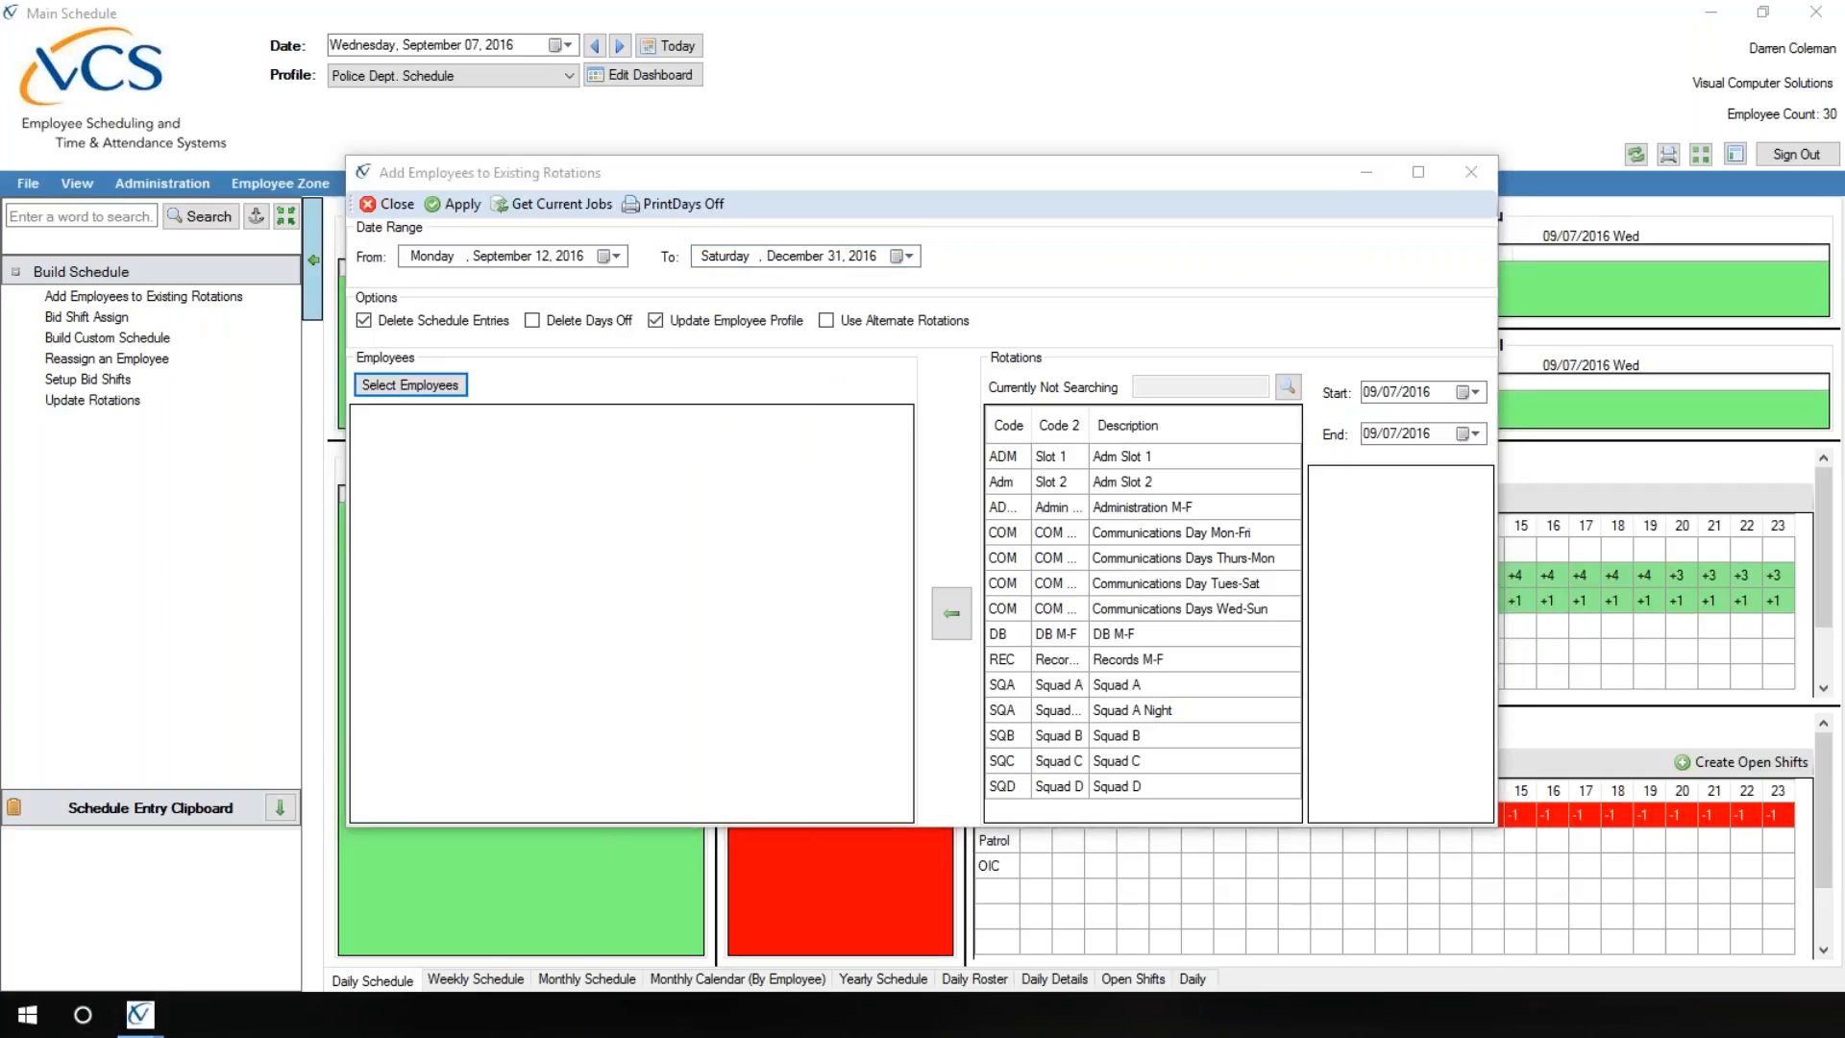
left_click_drag(351, 215, 682, 163)
left_click_drag(925, 367, 936, 615)
left_click(927, 521)
left_click_drag(926, 520, 924, 550)
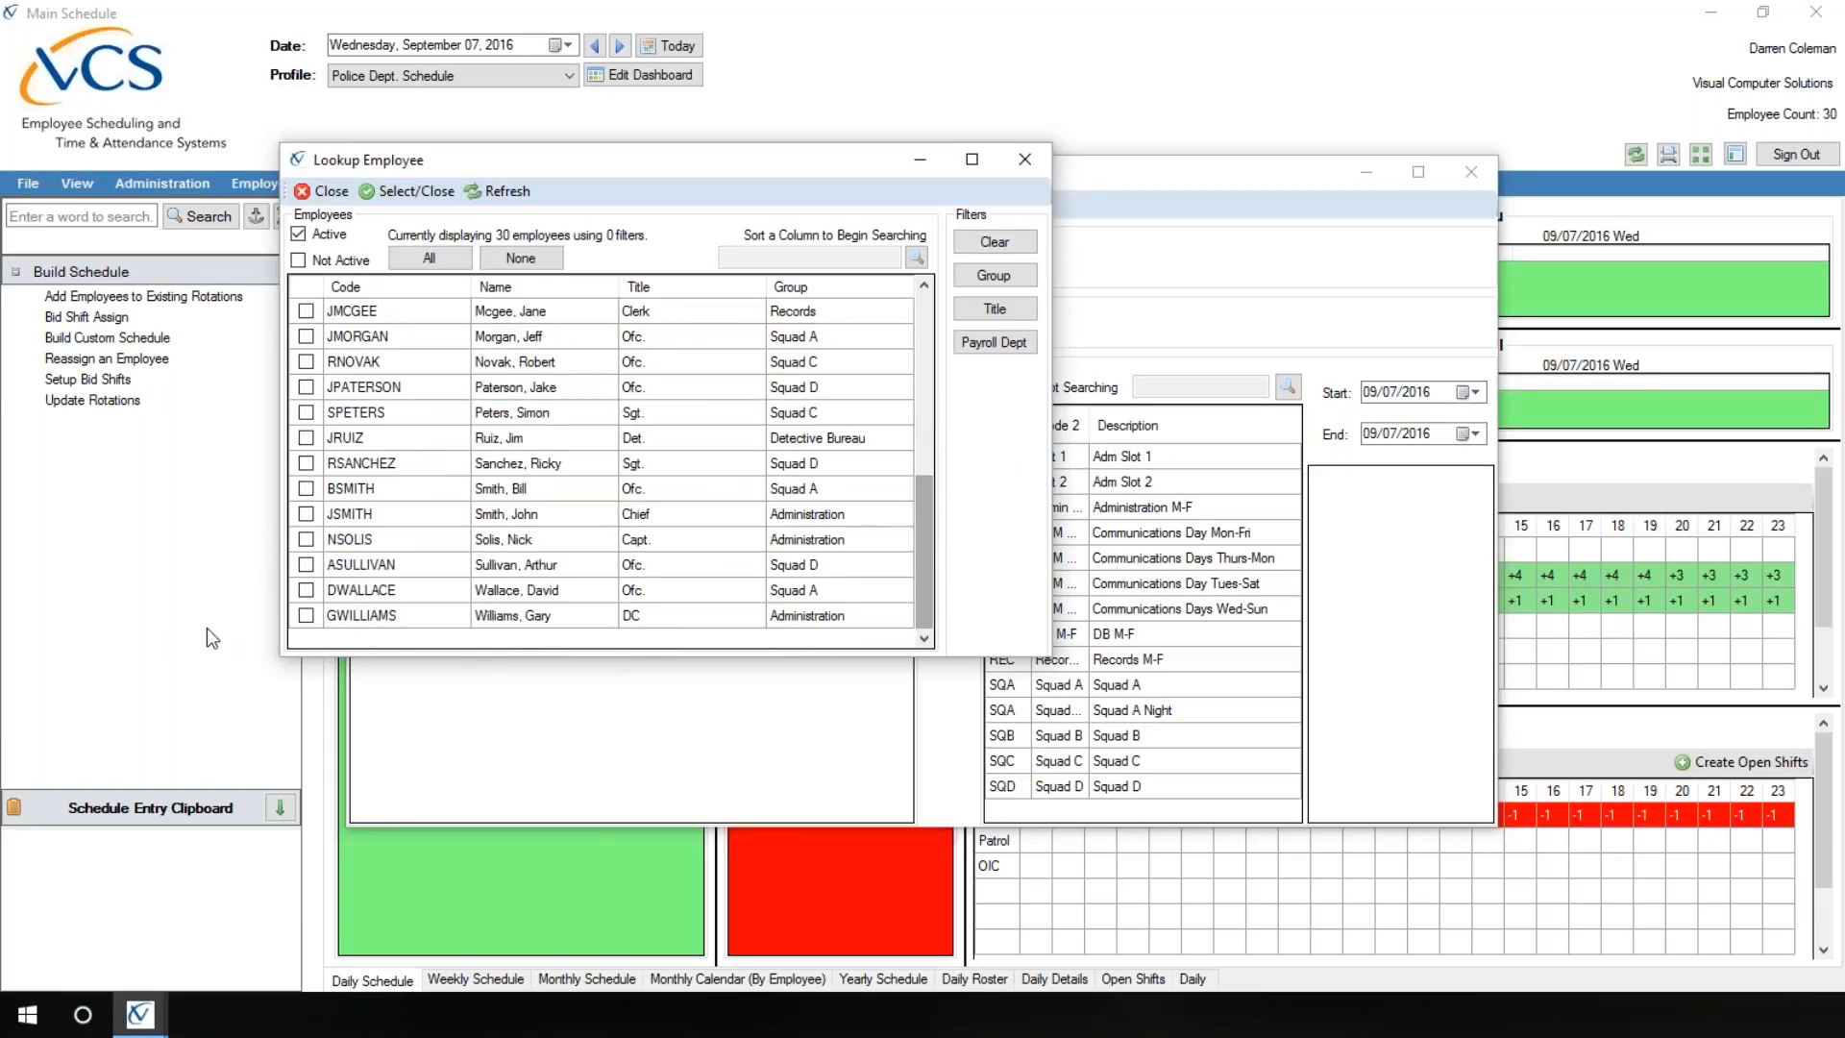
left_click(305, 589)
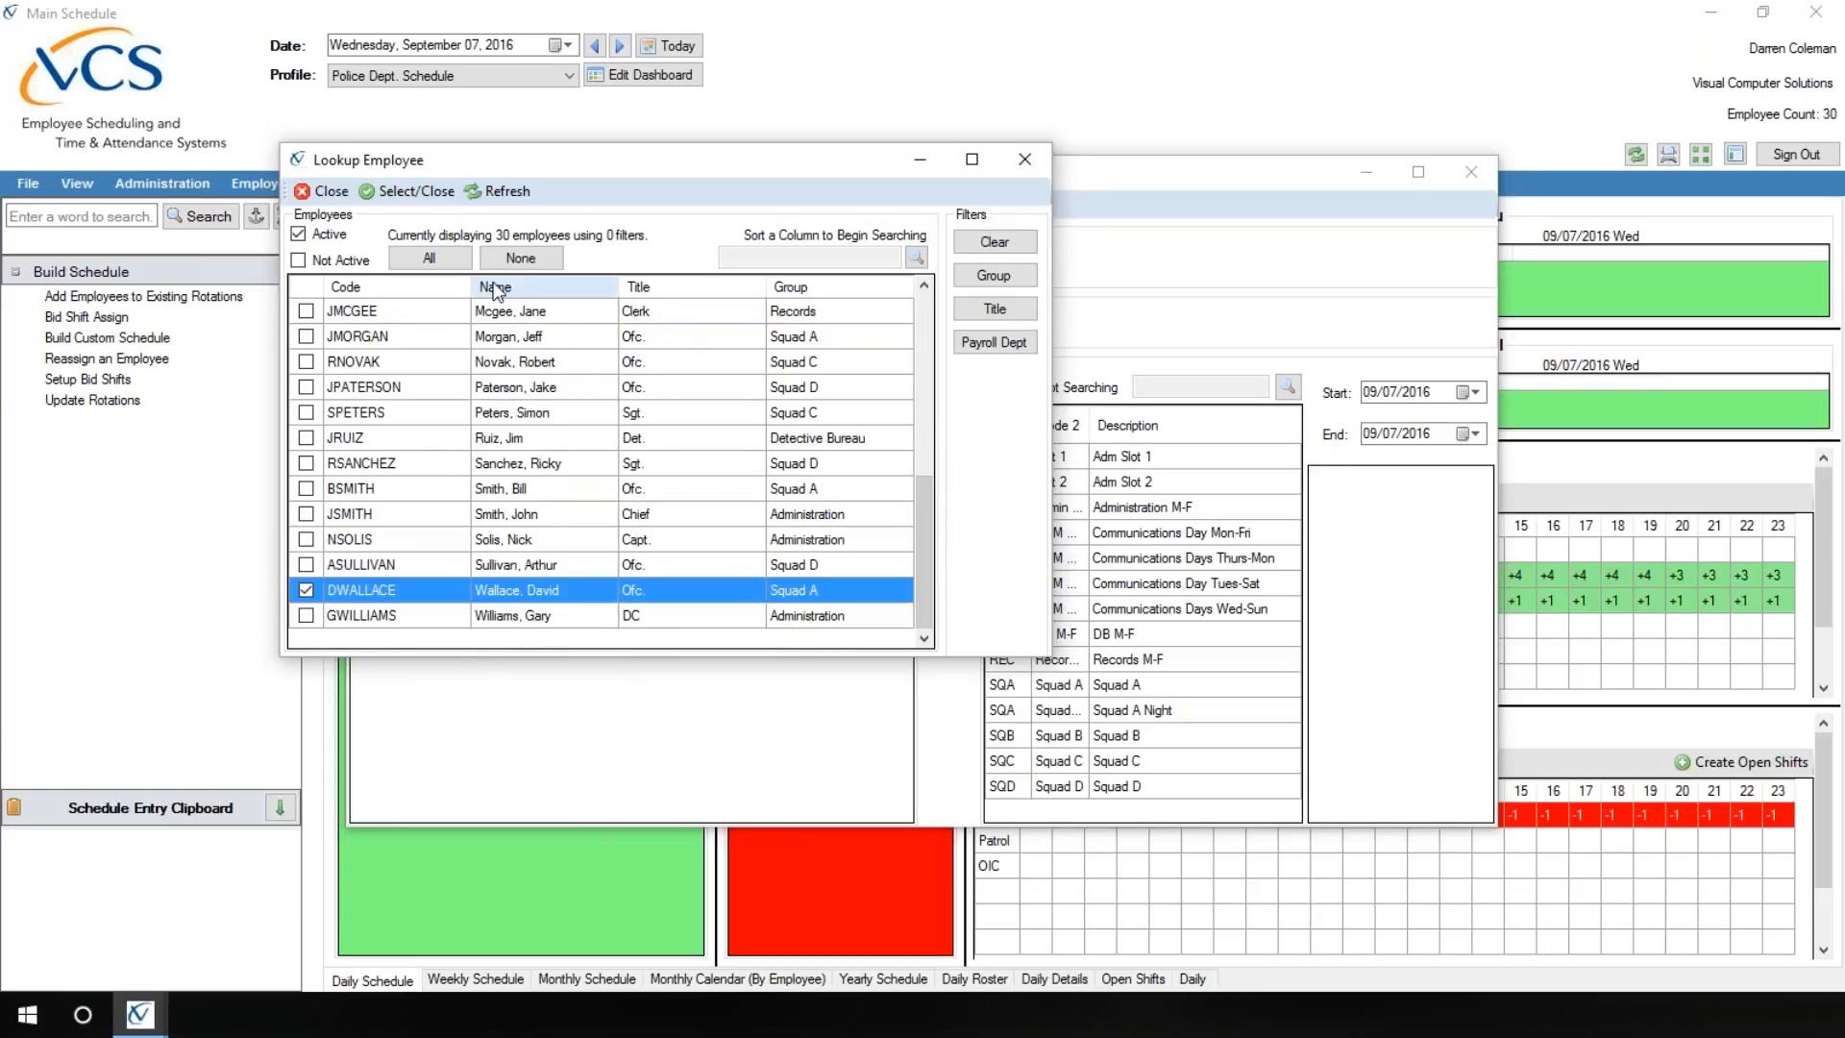
left_click(409, 191)
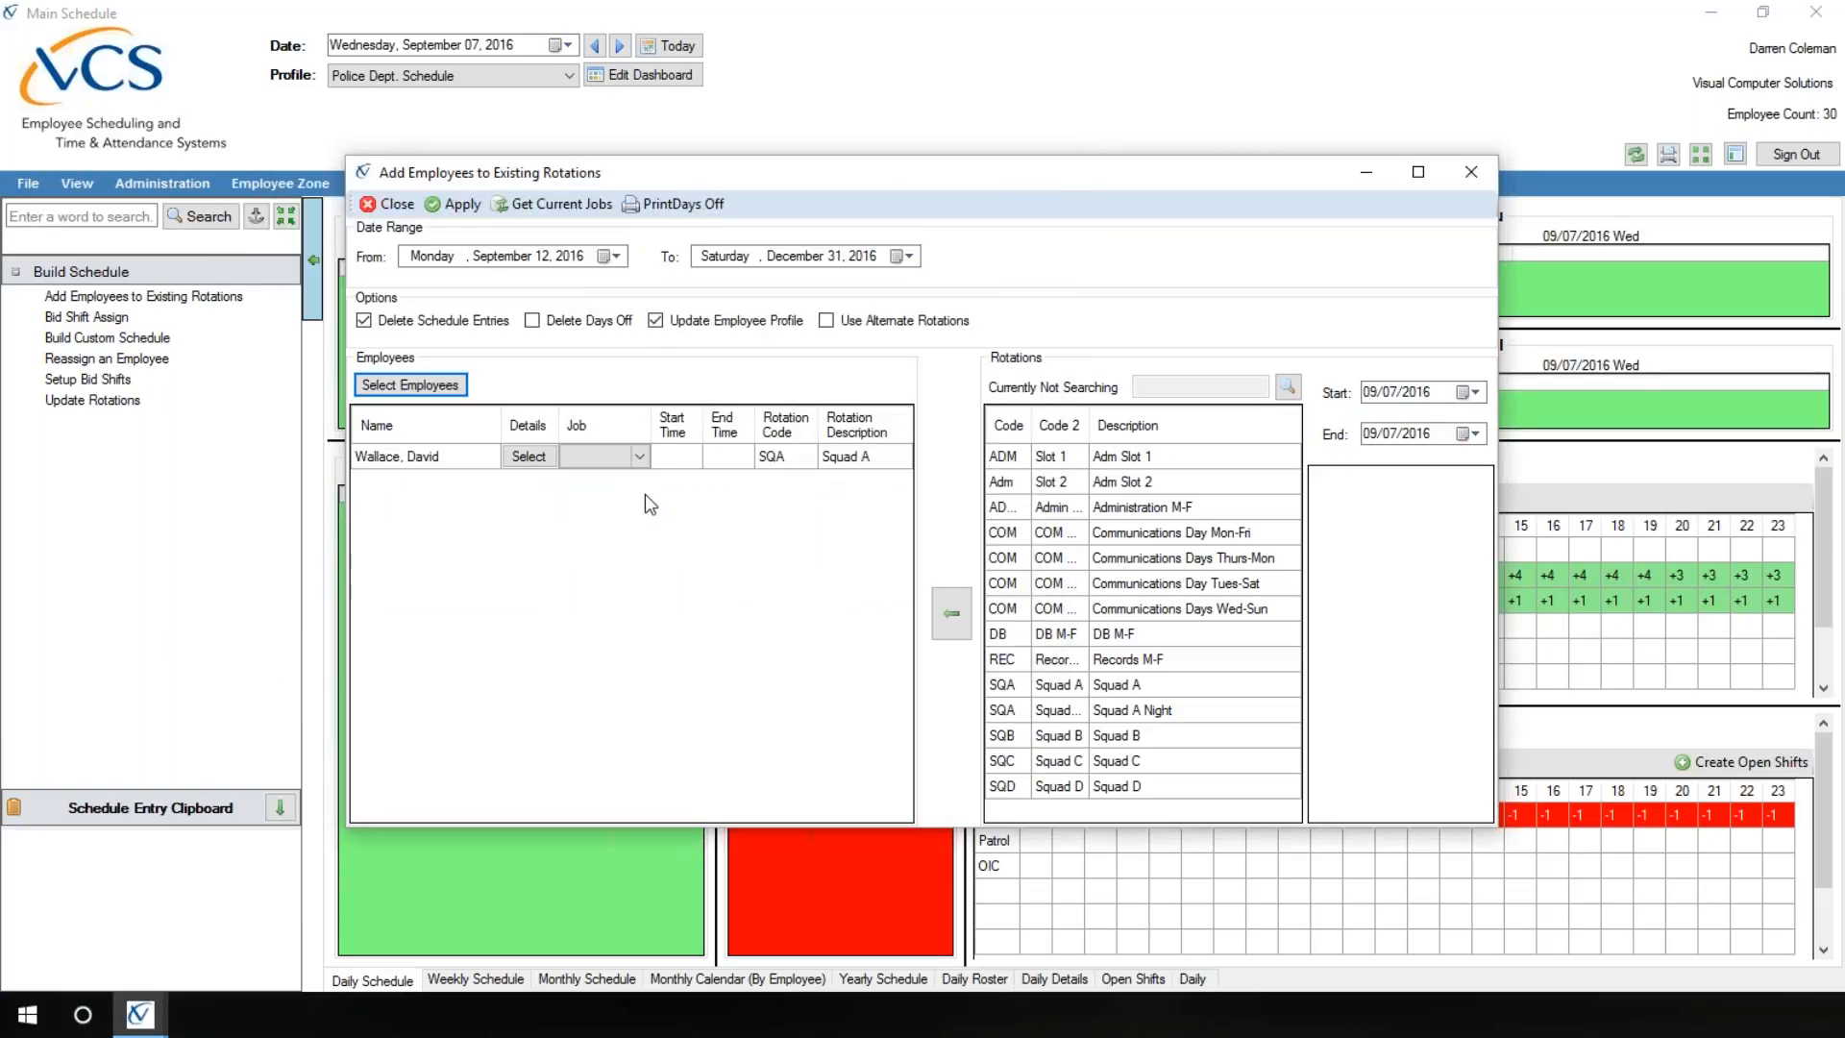
Step: Assign the Squad D rotation to the selected employee, review the job choices, and close the window without applying
left_click(838, 458)
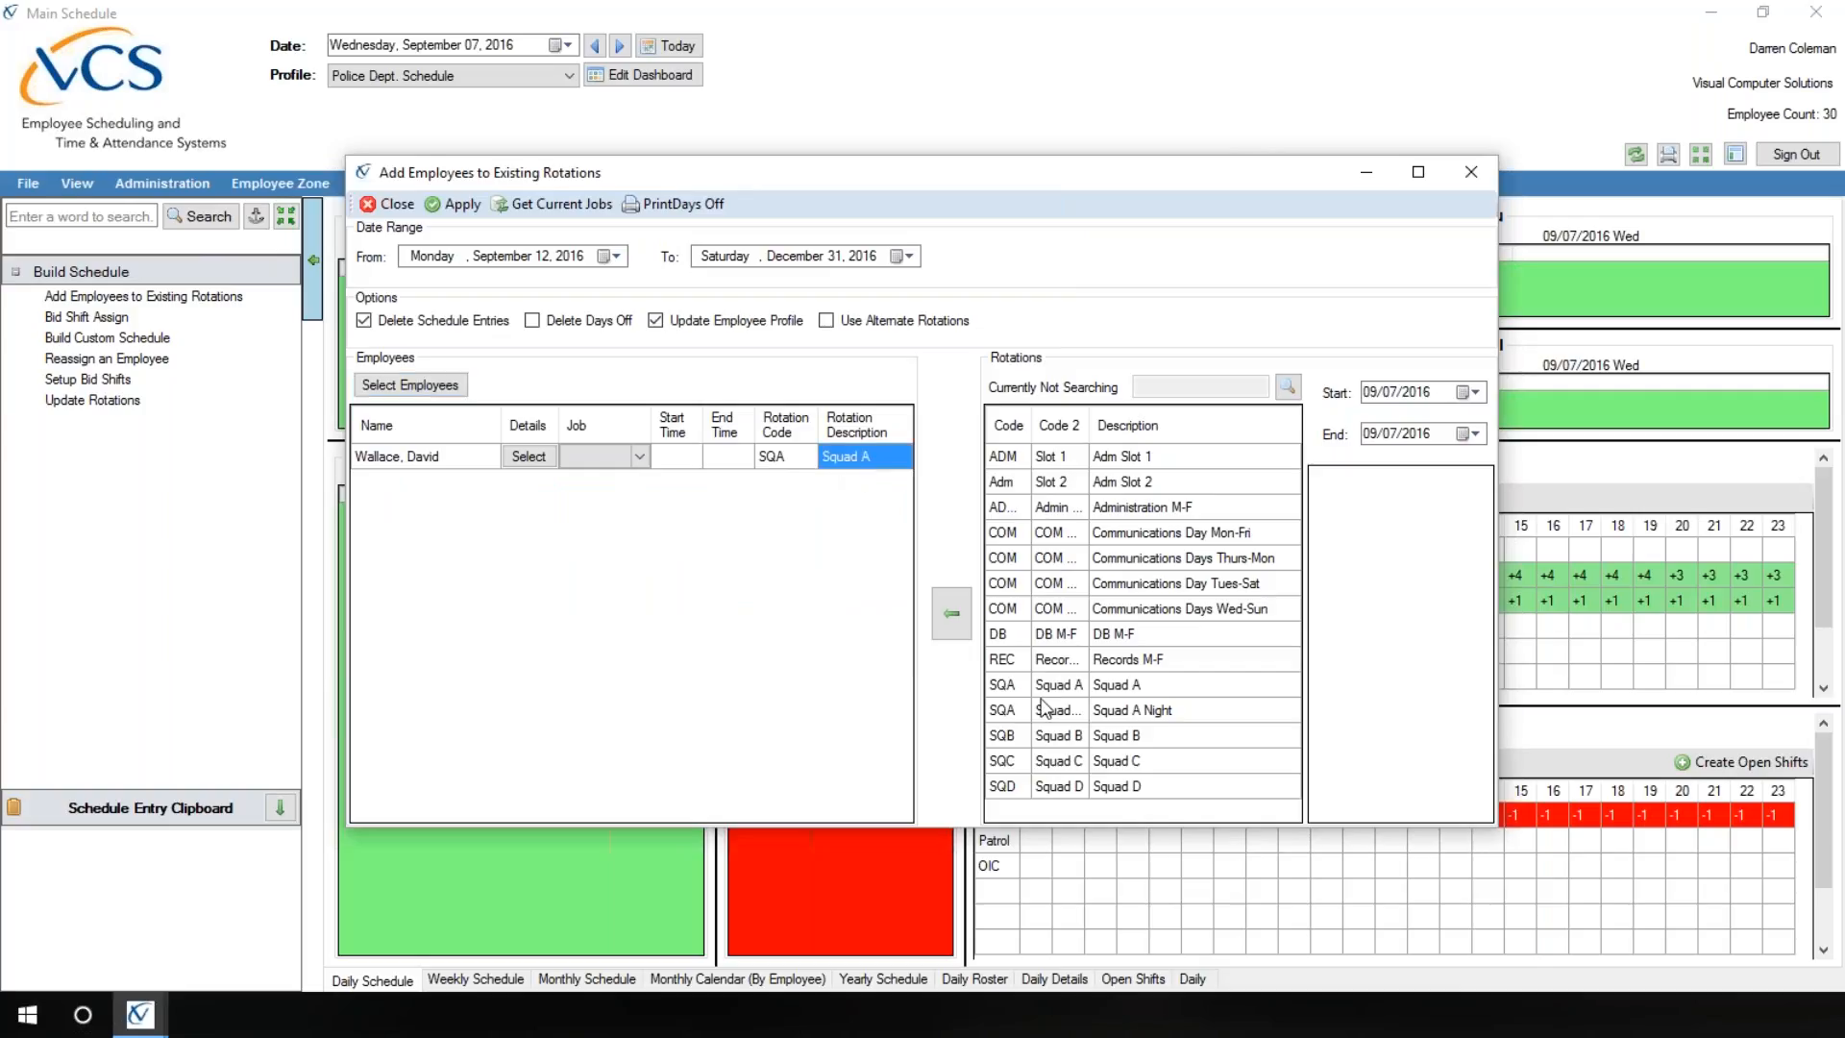
left_click(1129, 790)
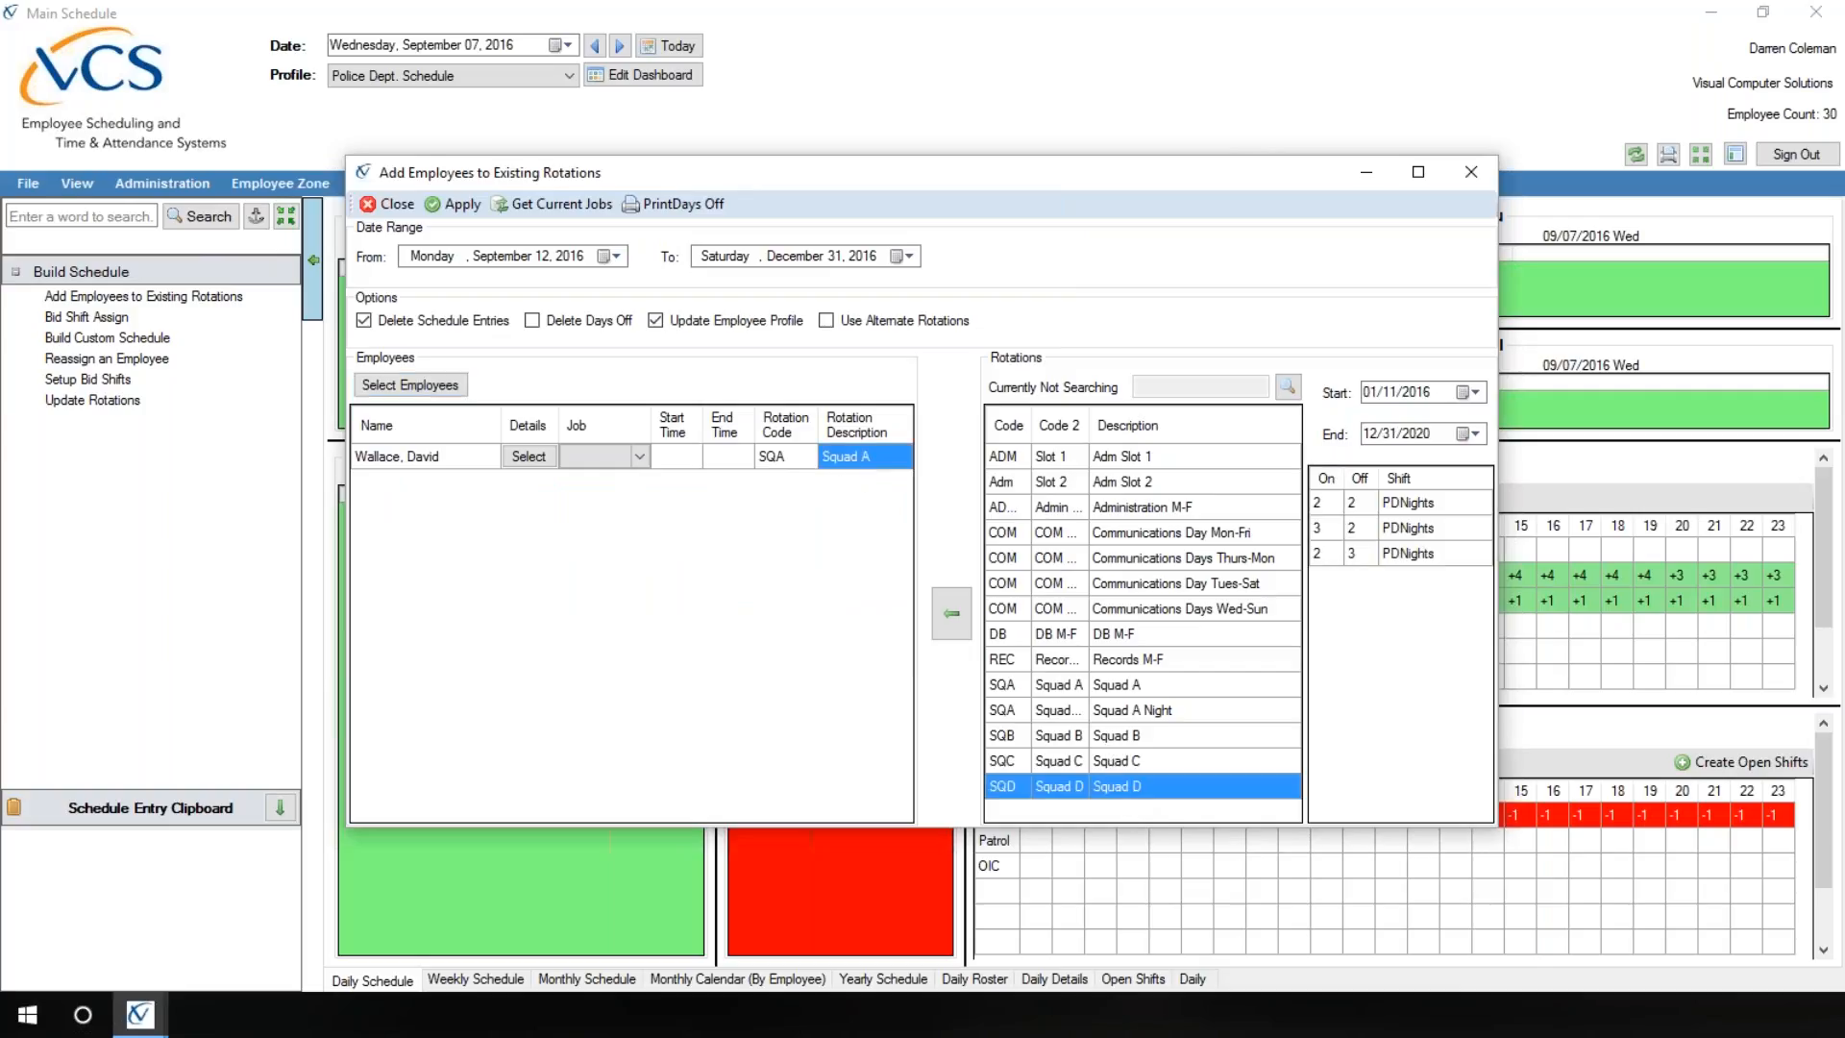
left_click(961, 639)
left_click(643, 458)
left_click(642, 458)
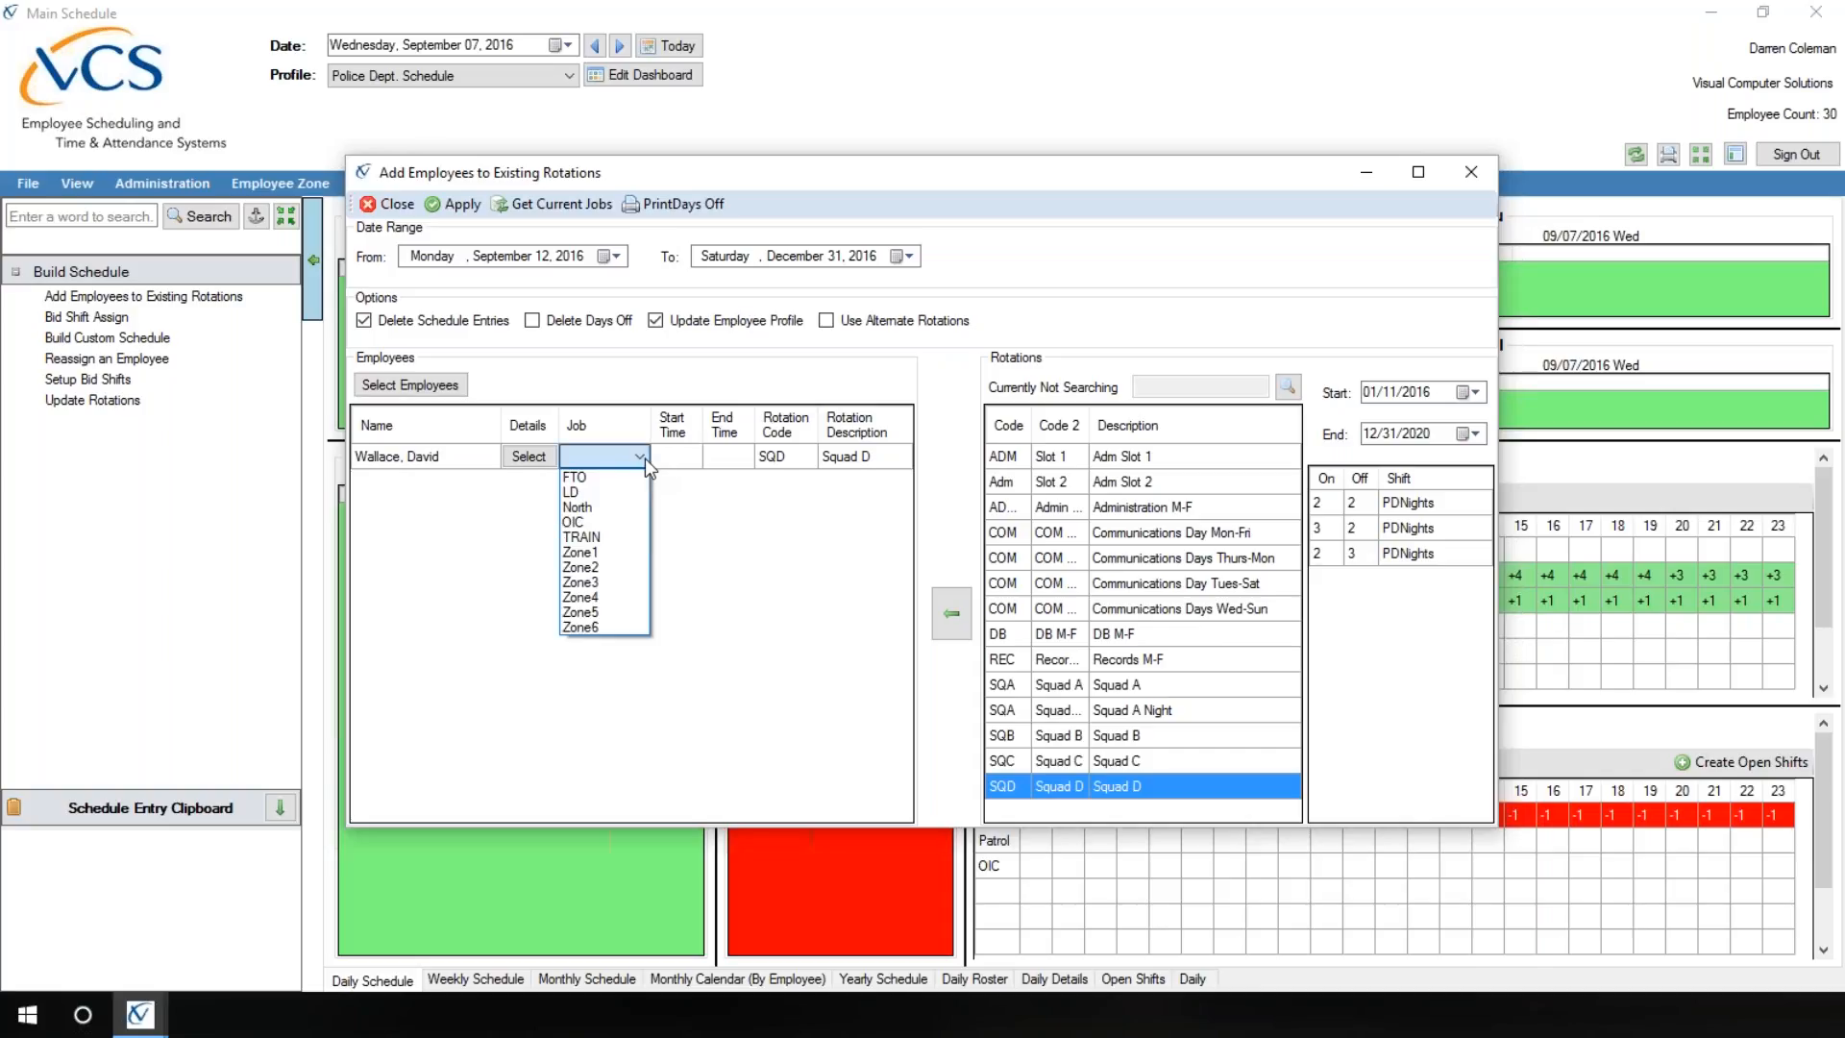
left_click(644, 458)
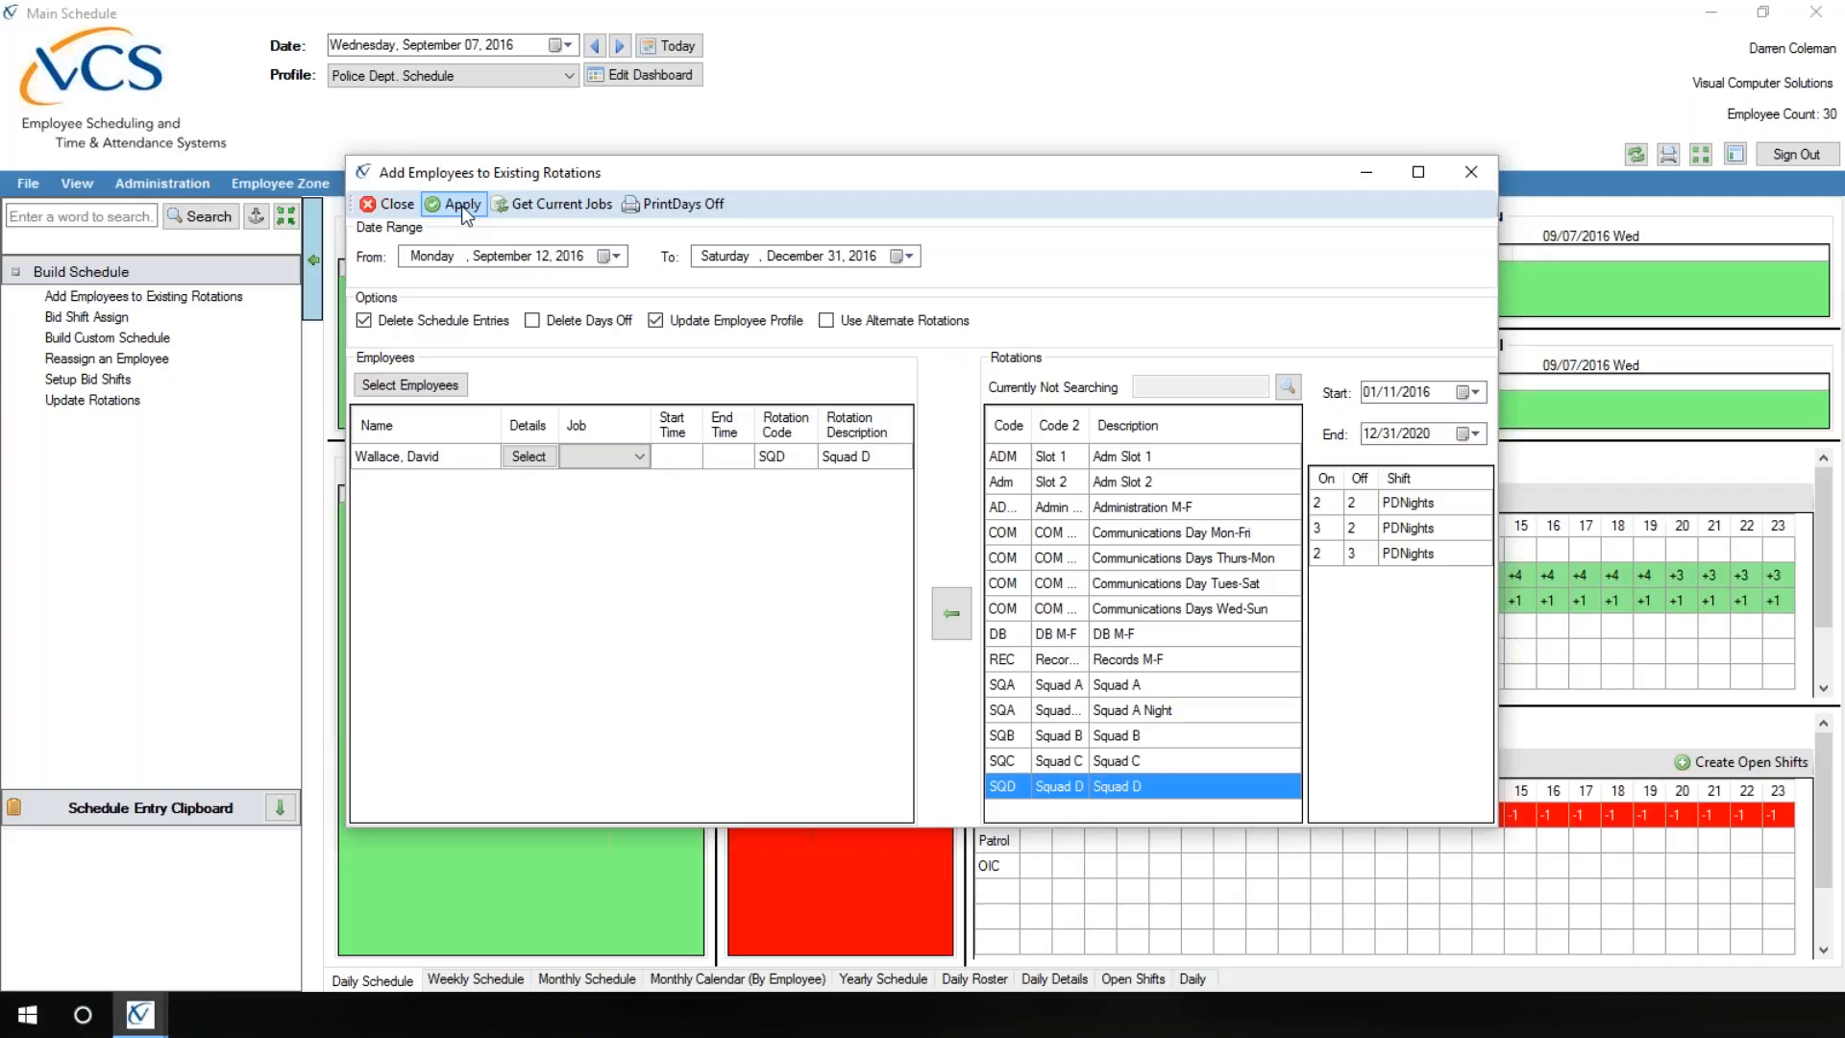
left_click(390, 207)
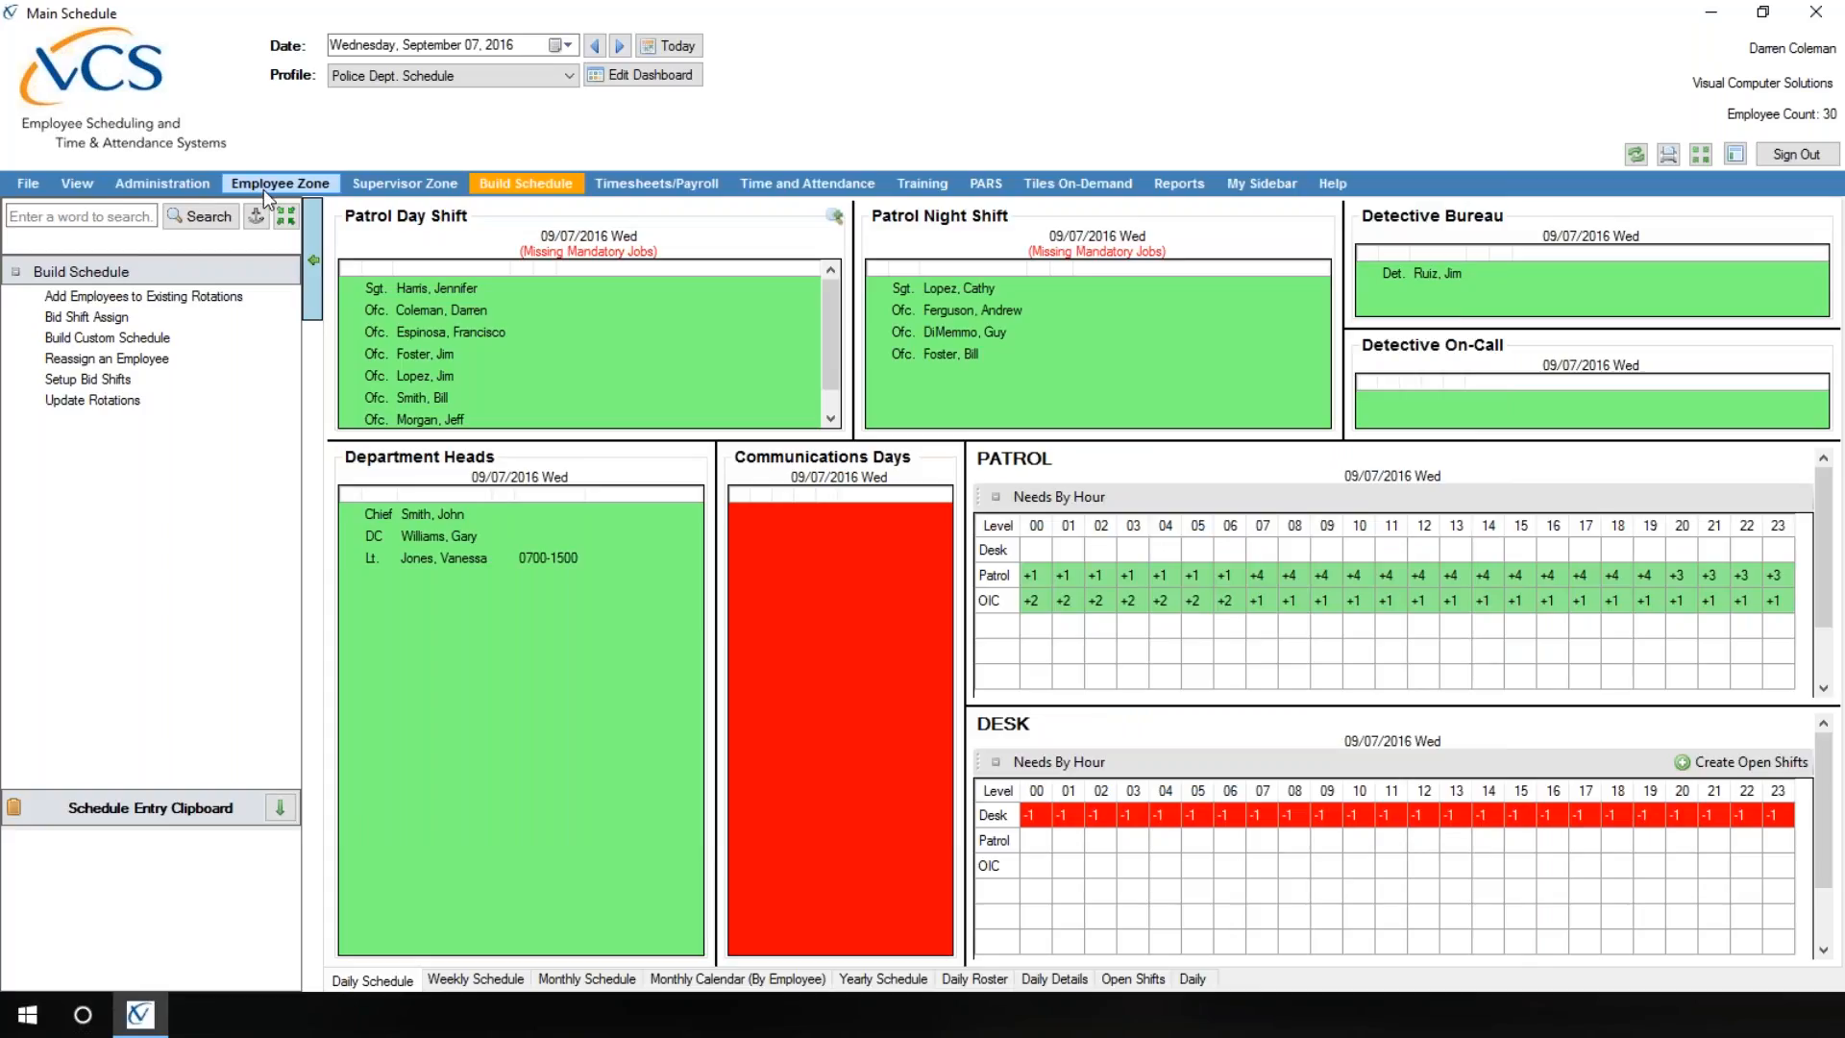
Step: In the Overtime Control employee lists, remove the promoted employee from the Officer List
left_click(263, 189)
left_click(177, 188)
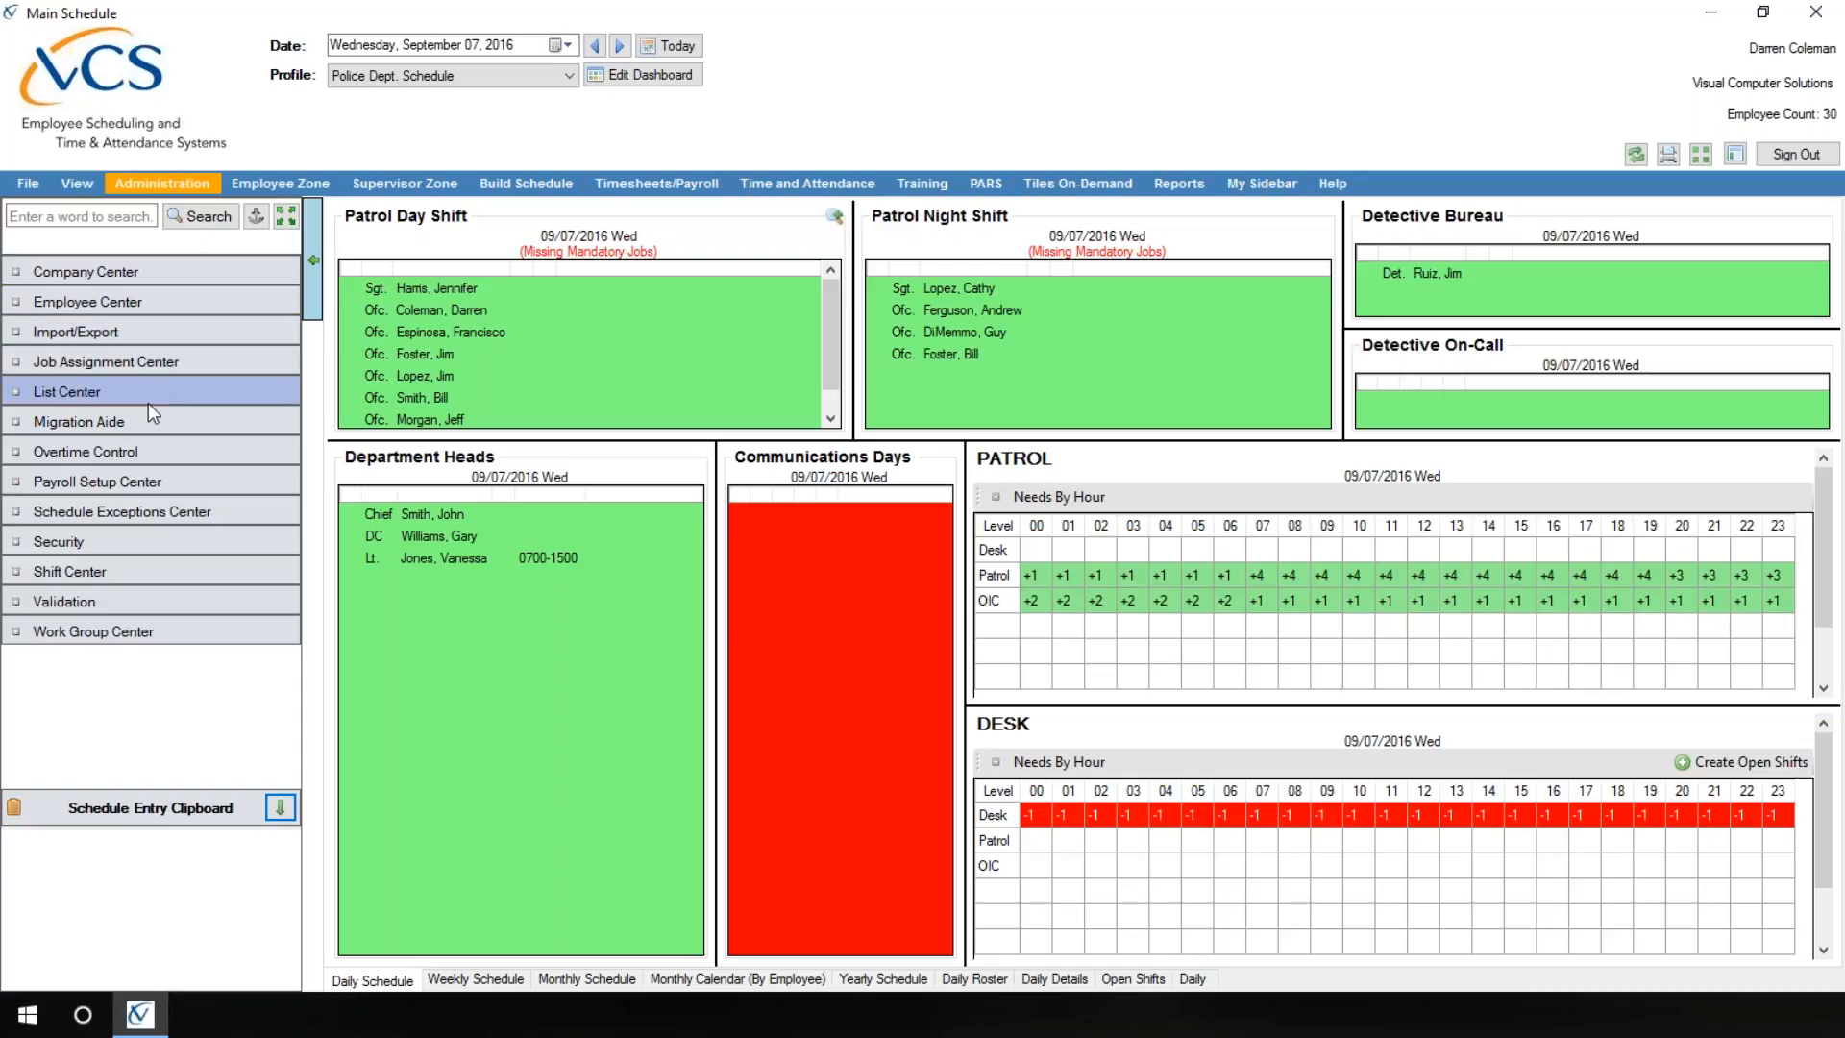
left_click(136, 452)
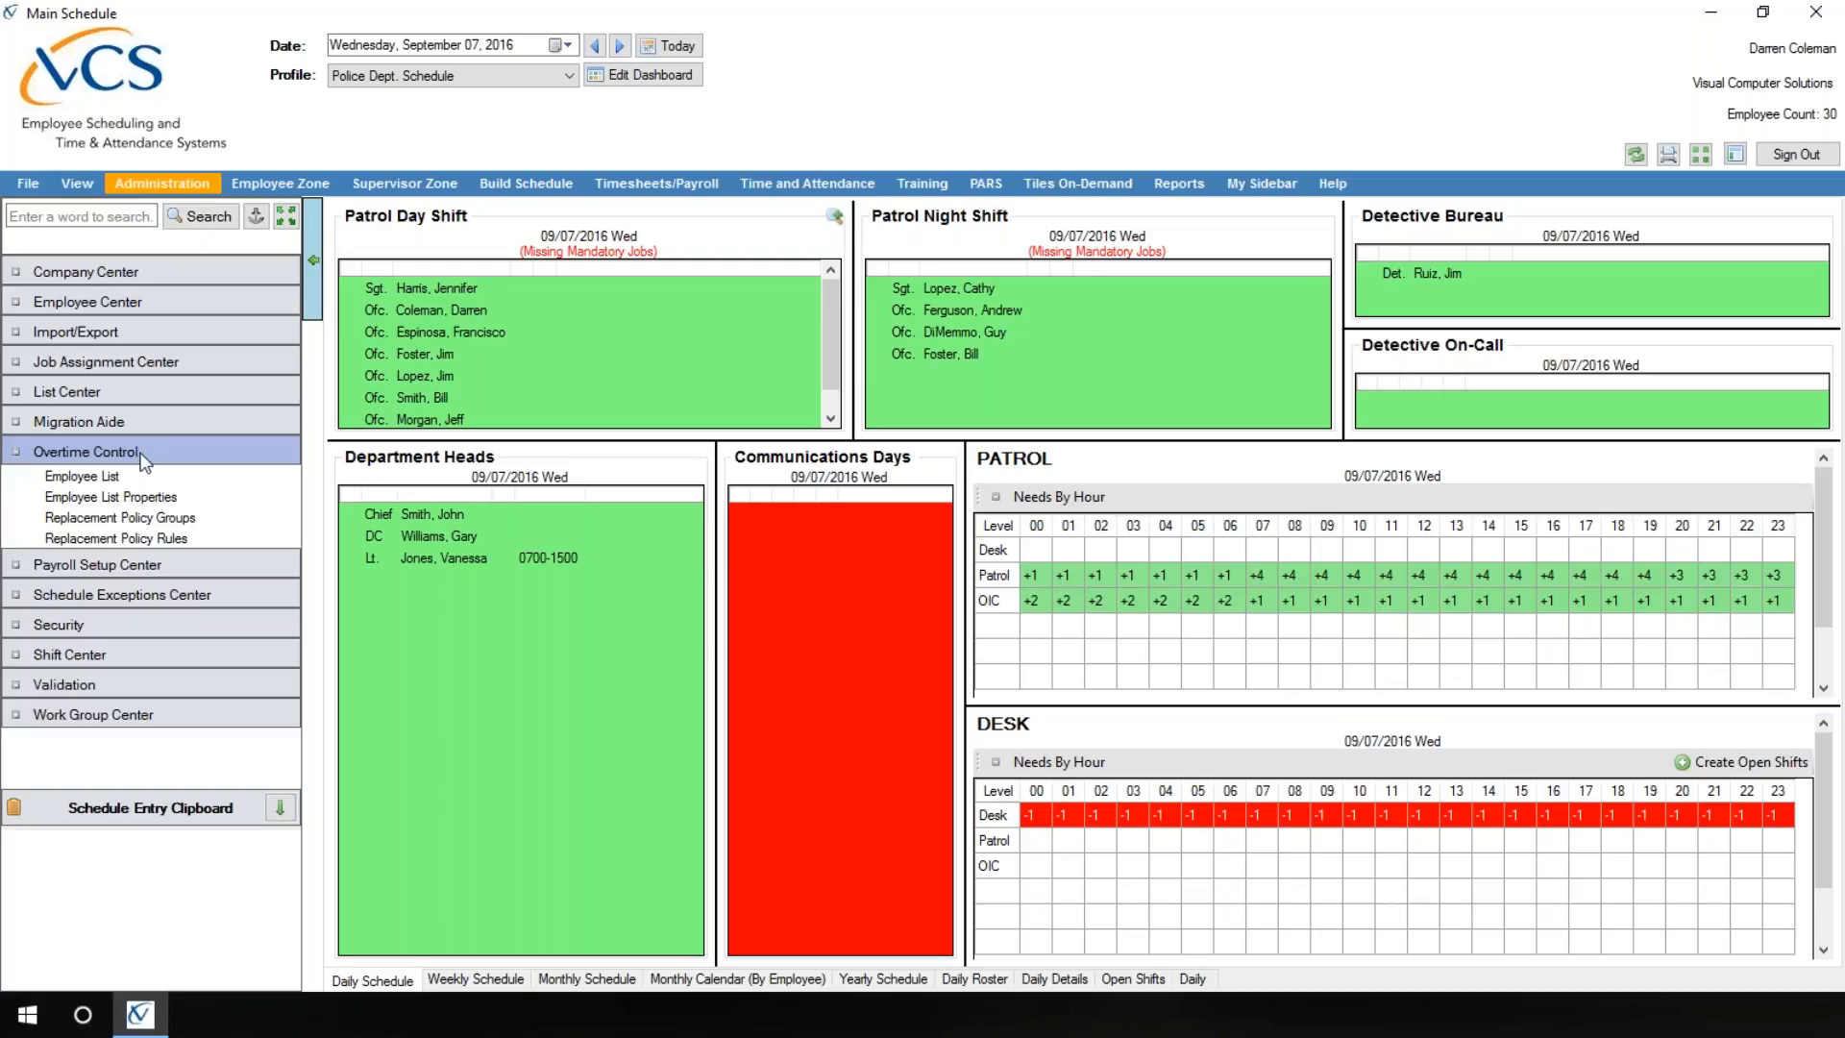
left_click(134, 479)
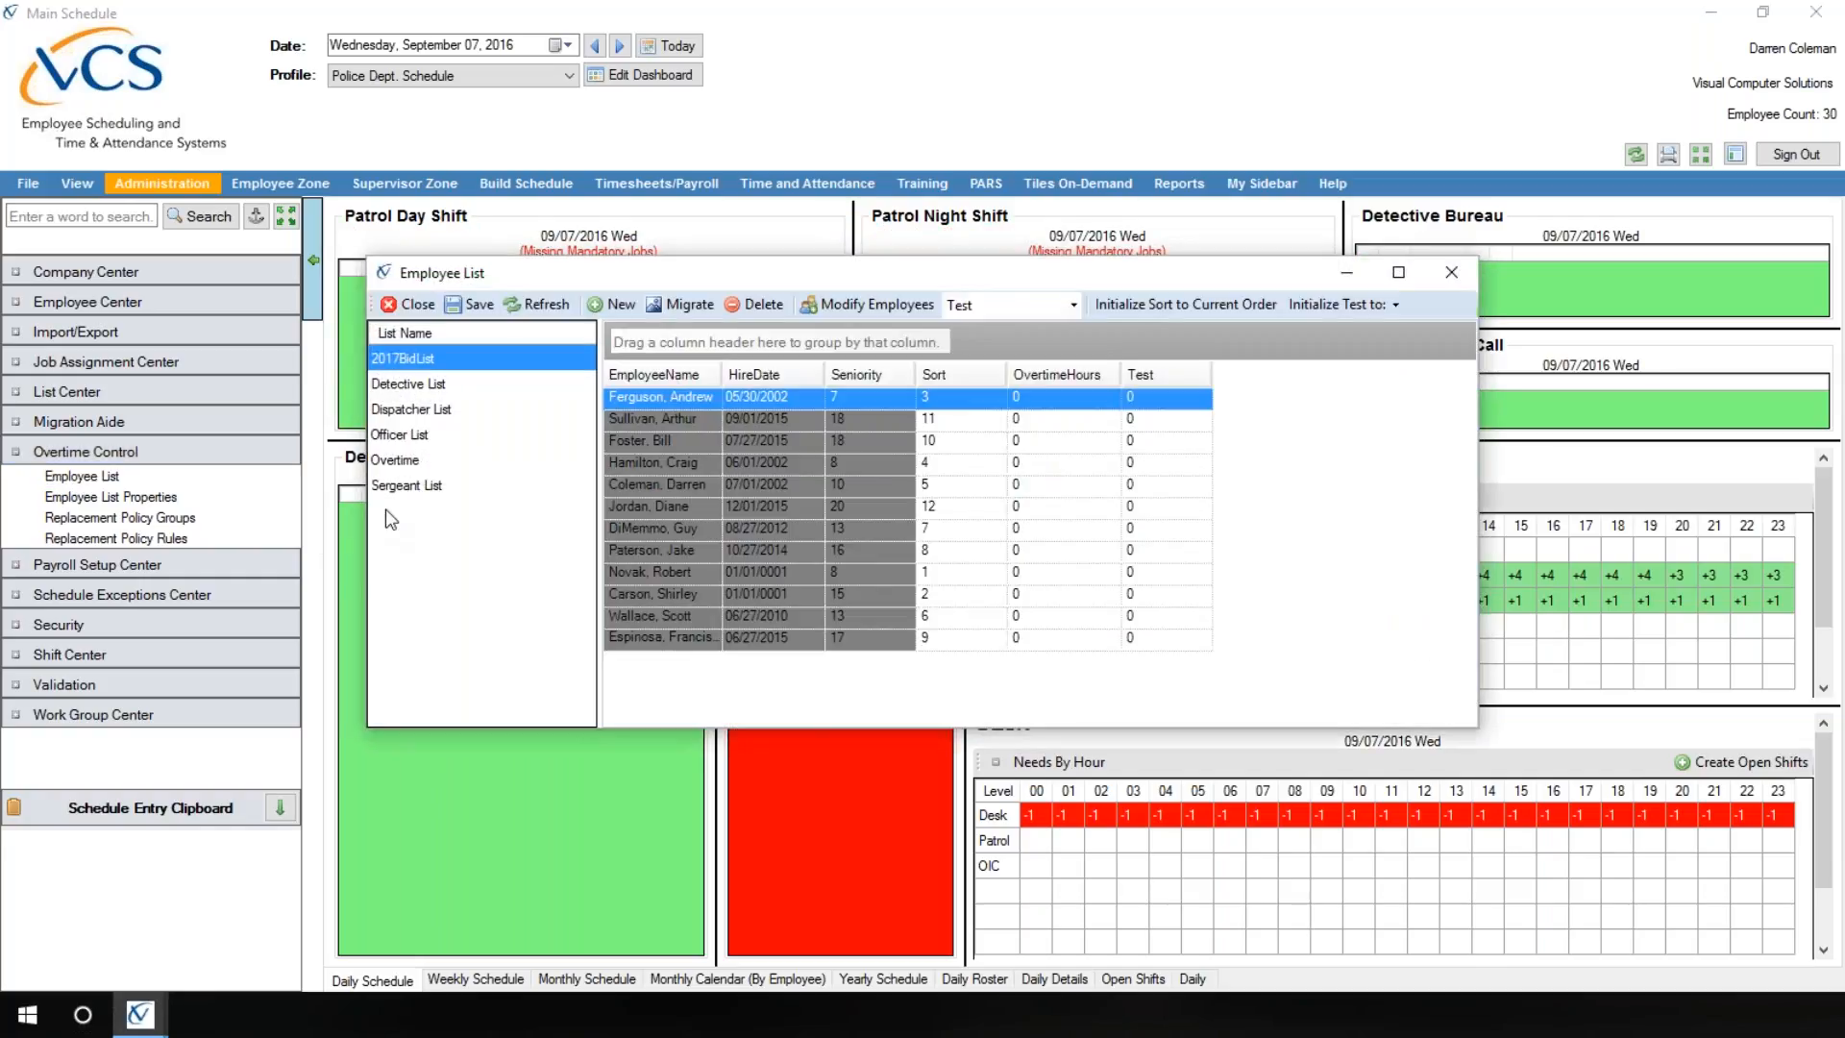
left_click(395, 436)
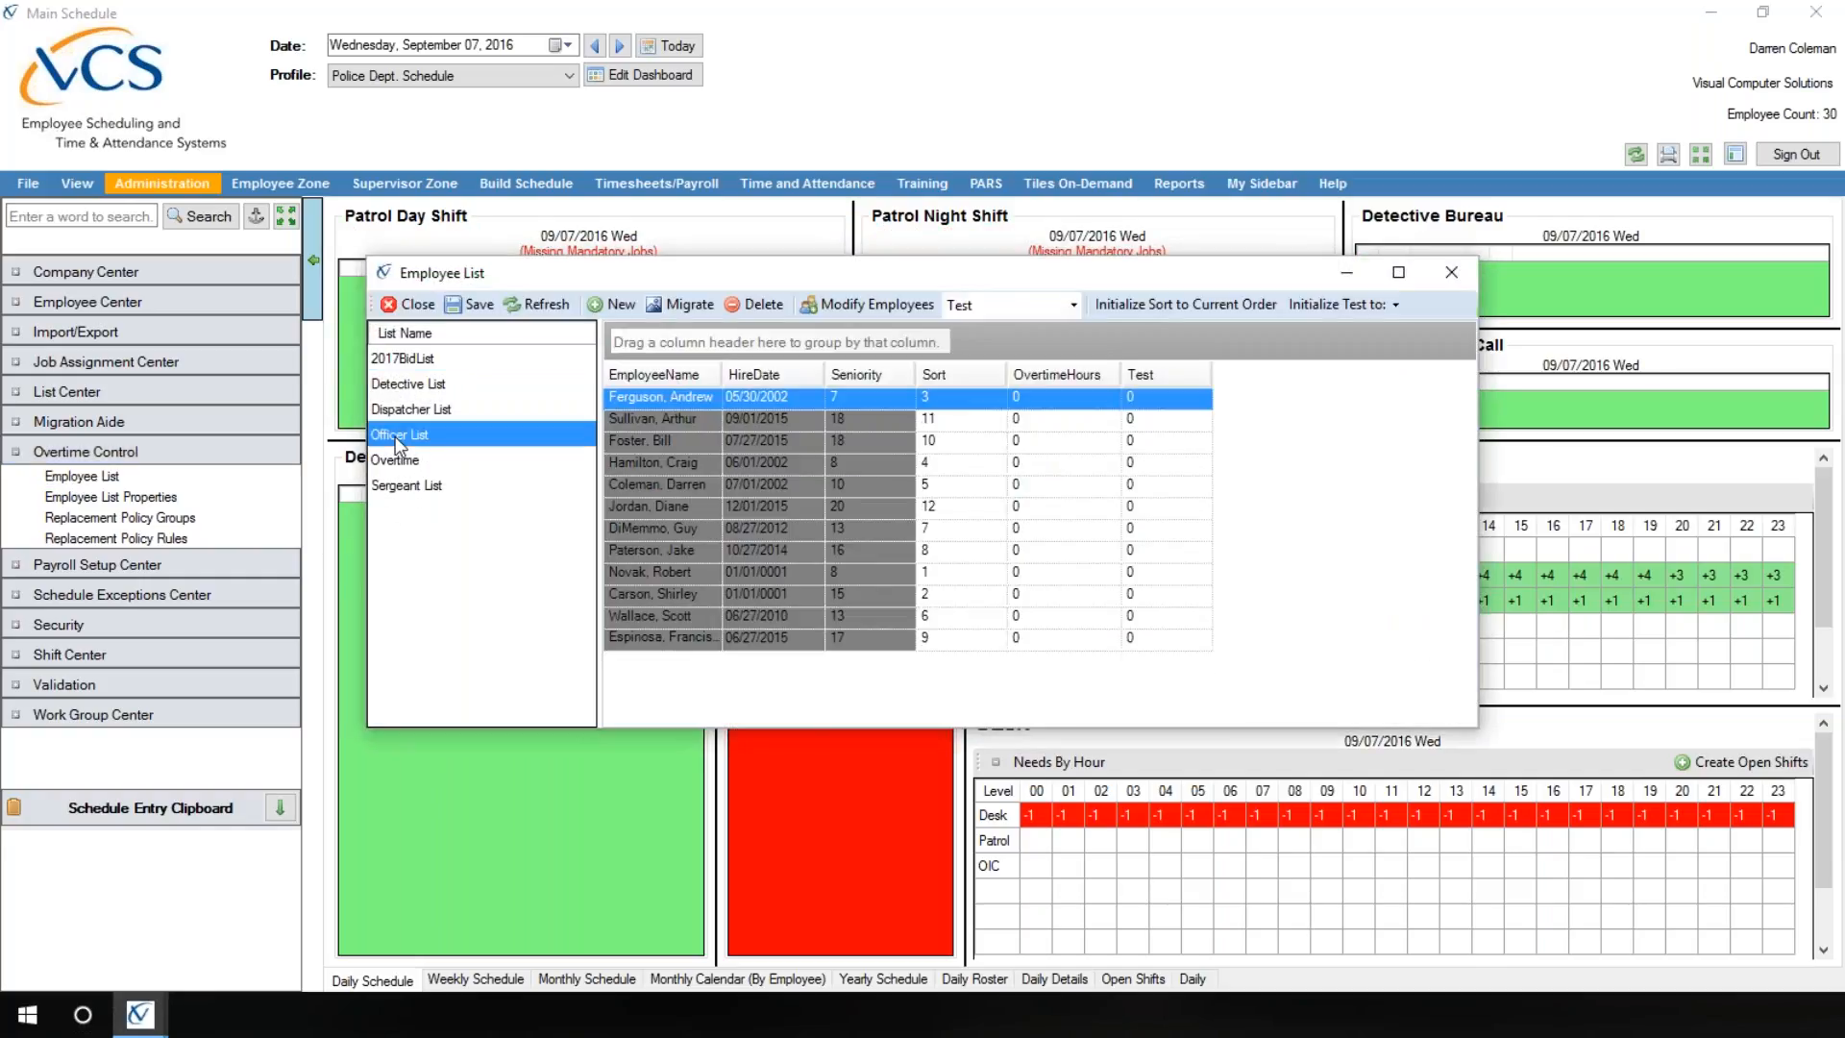
left_click(875, 302)
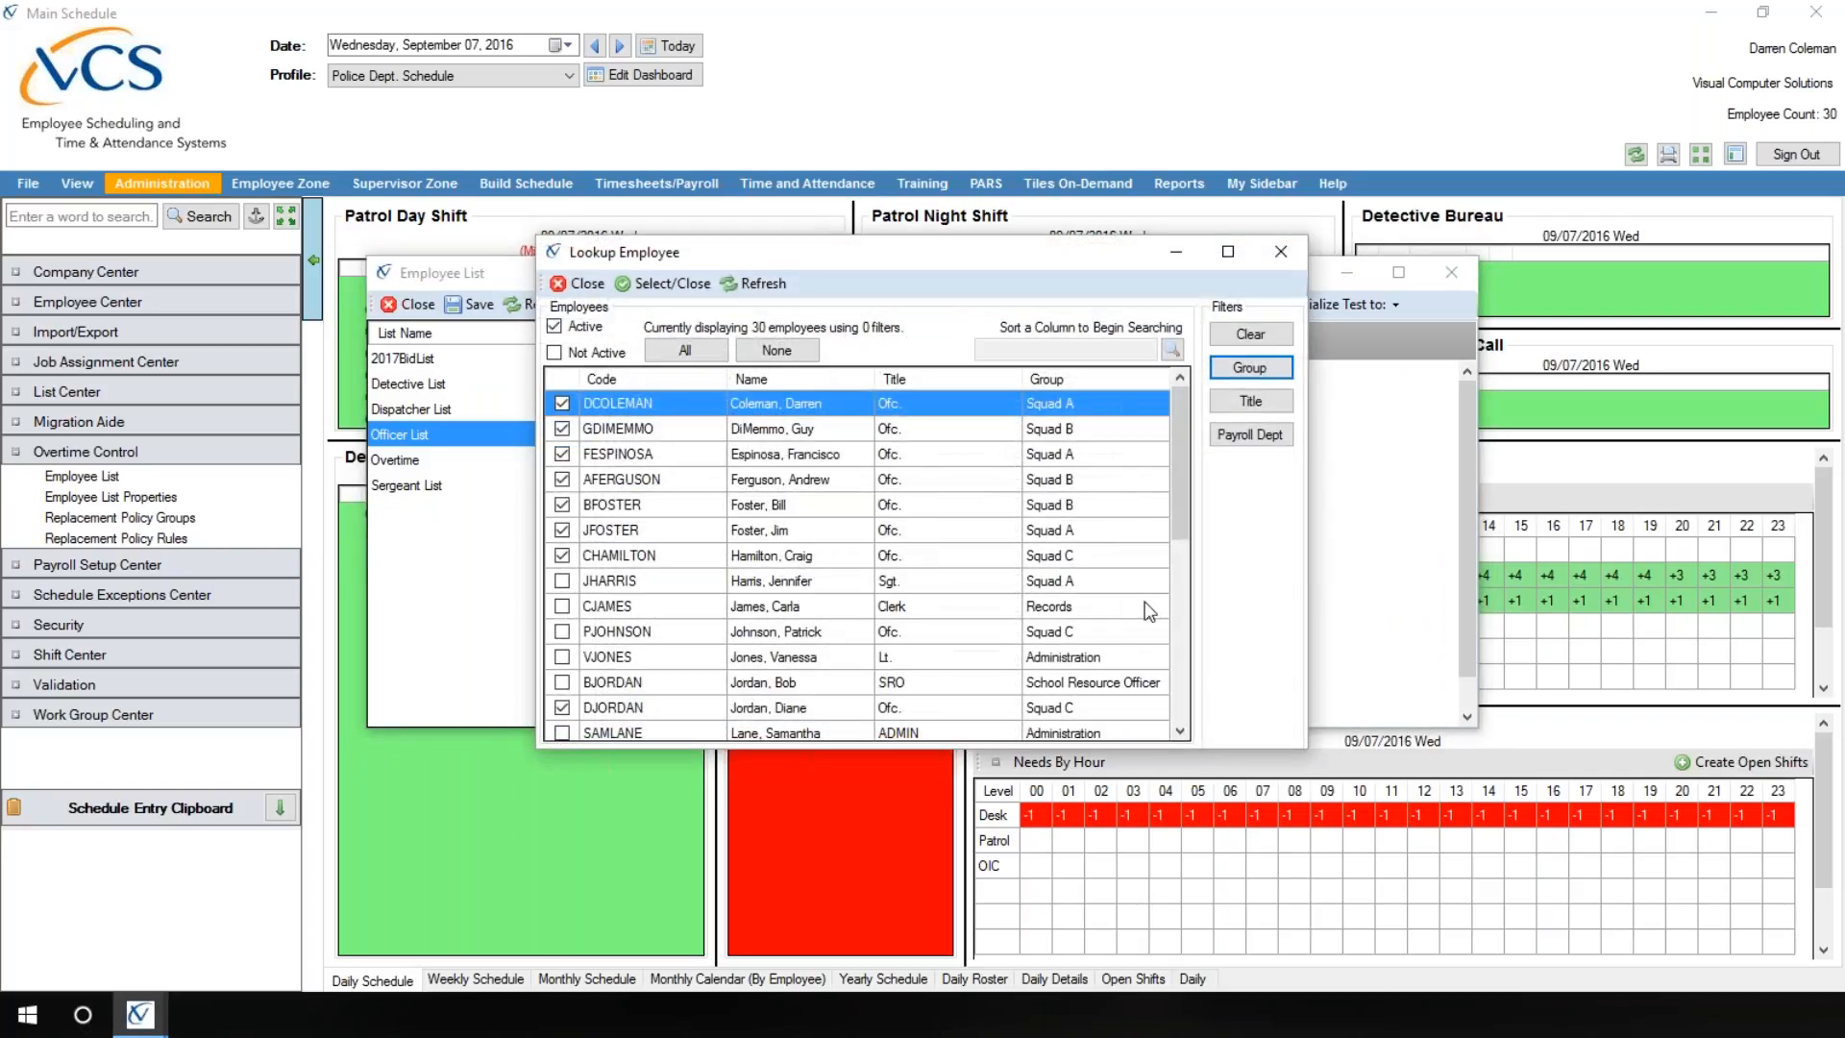
left_click_drag(1182, 488, 1179, 698)
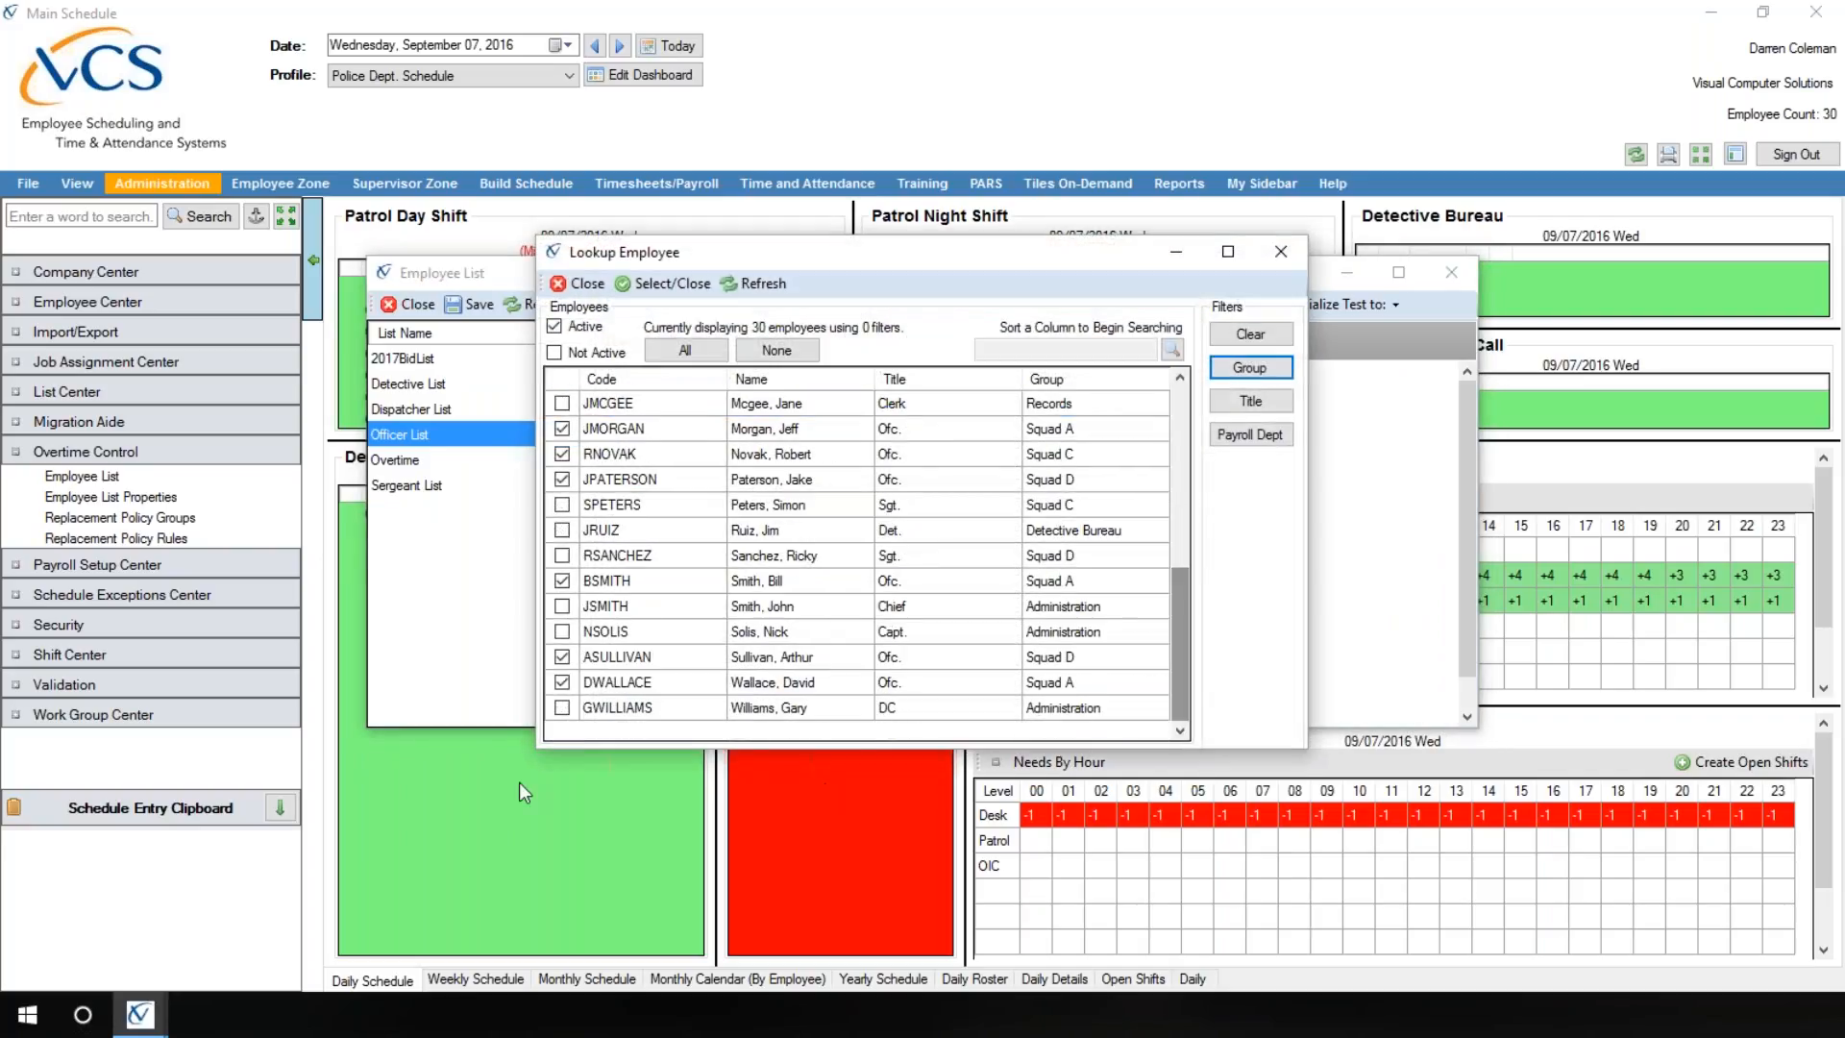
left_click(562, 682)
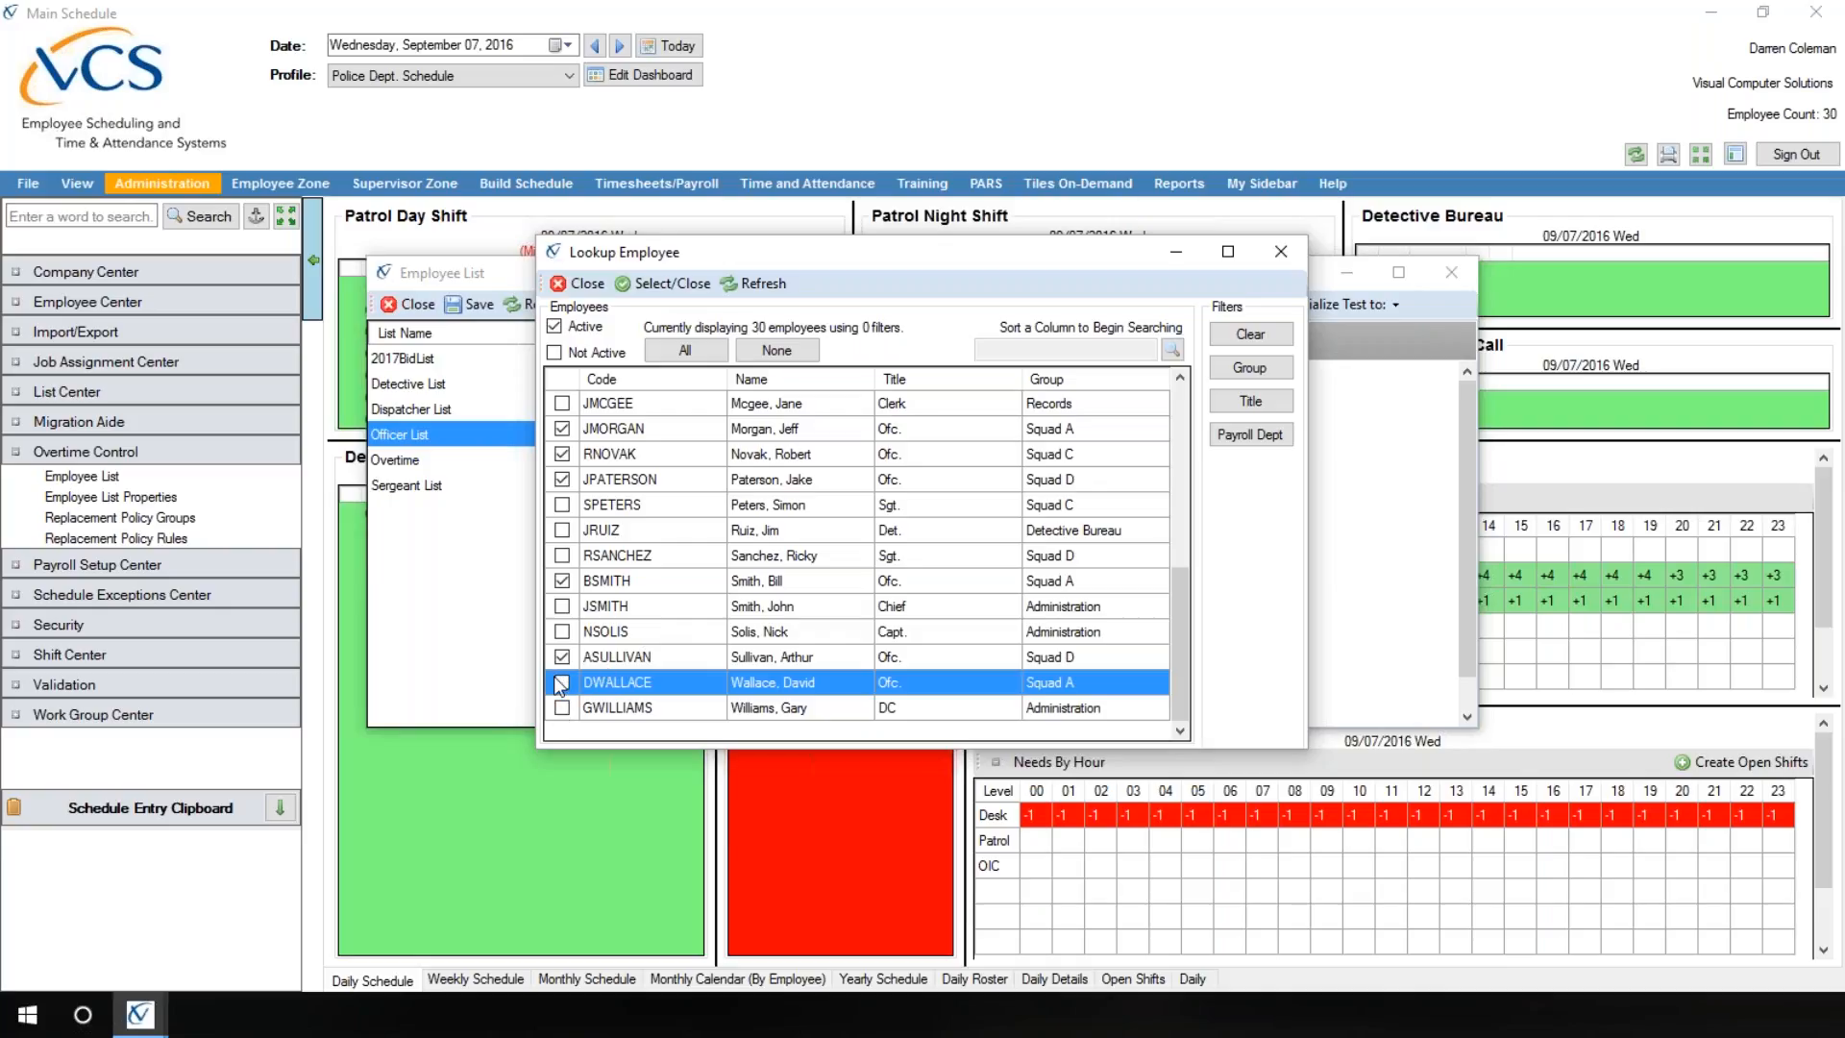
left_click(663, 283)
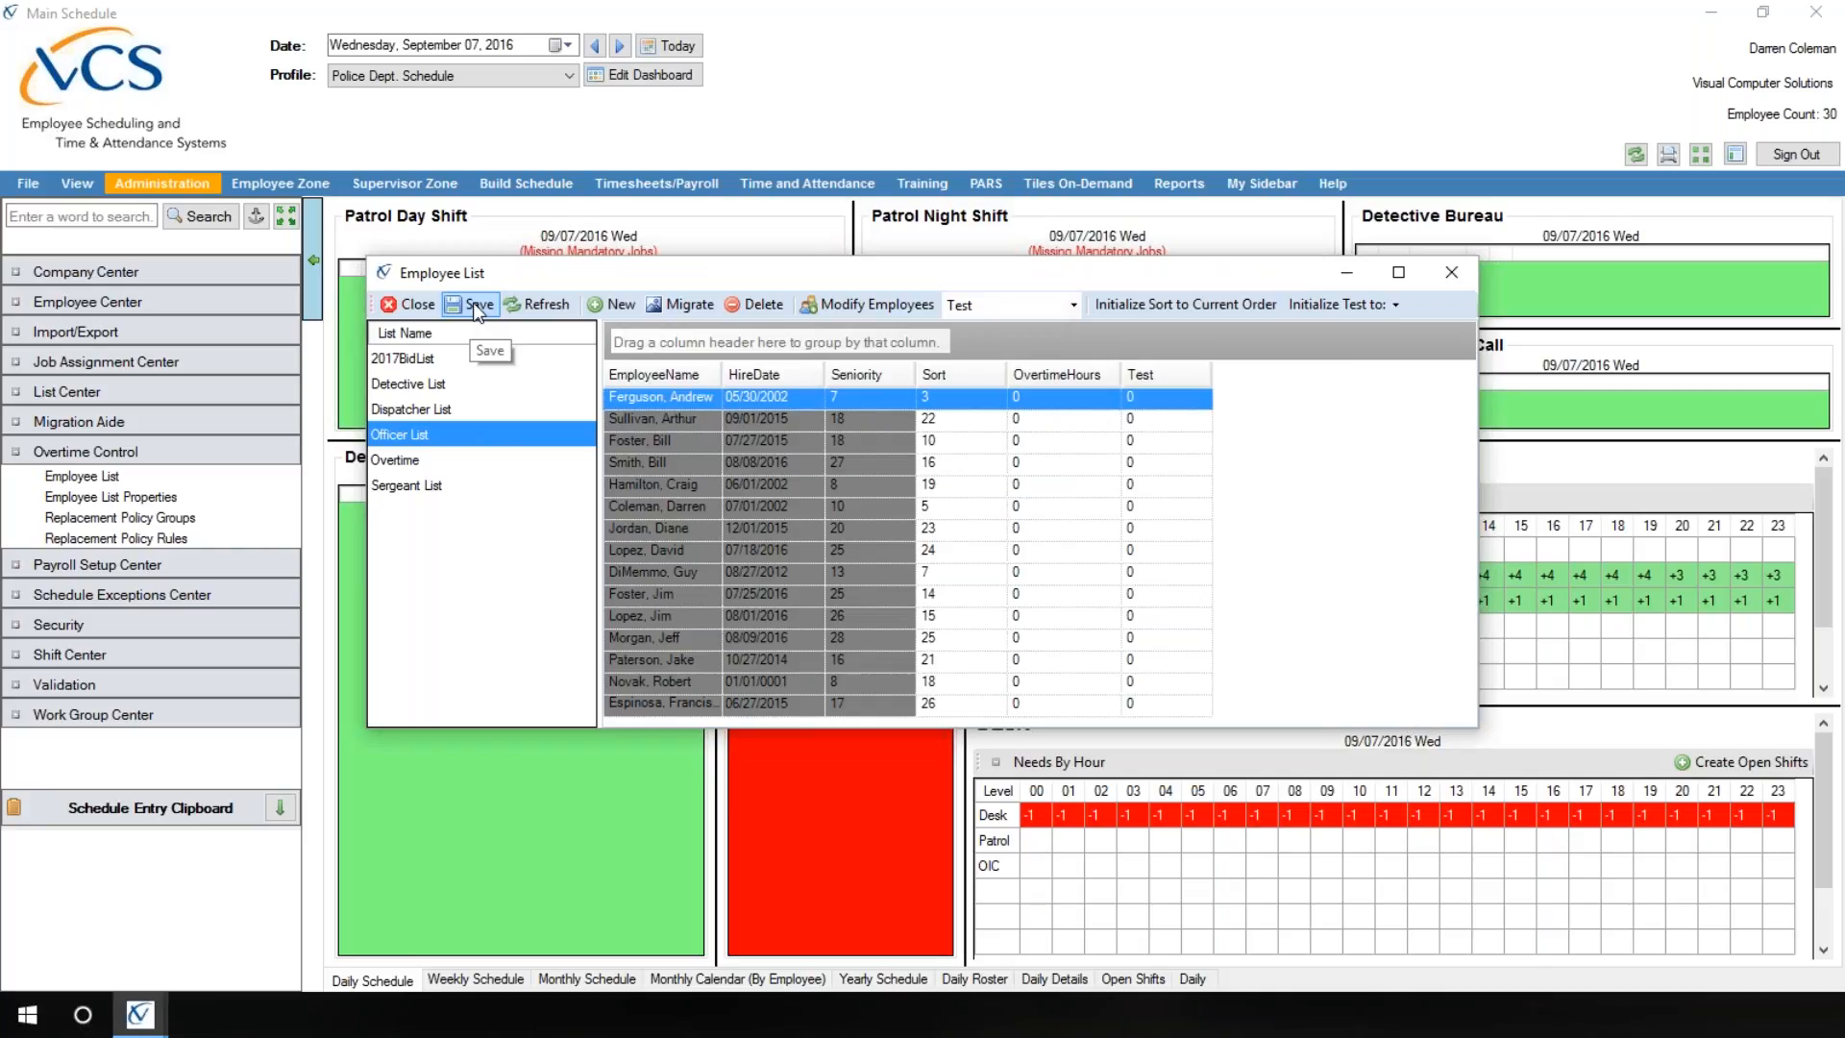
Step: Add the promoted employee, second to last in the employee lookup, to the Sergeant List
left_click(401, 492)
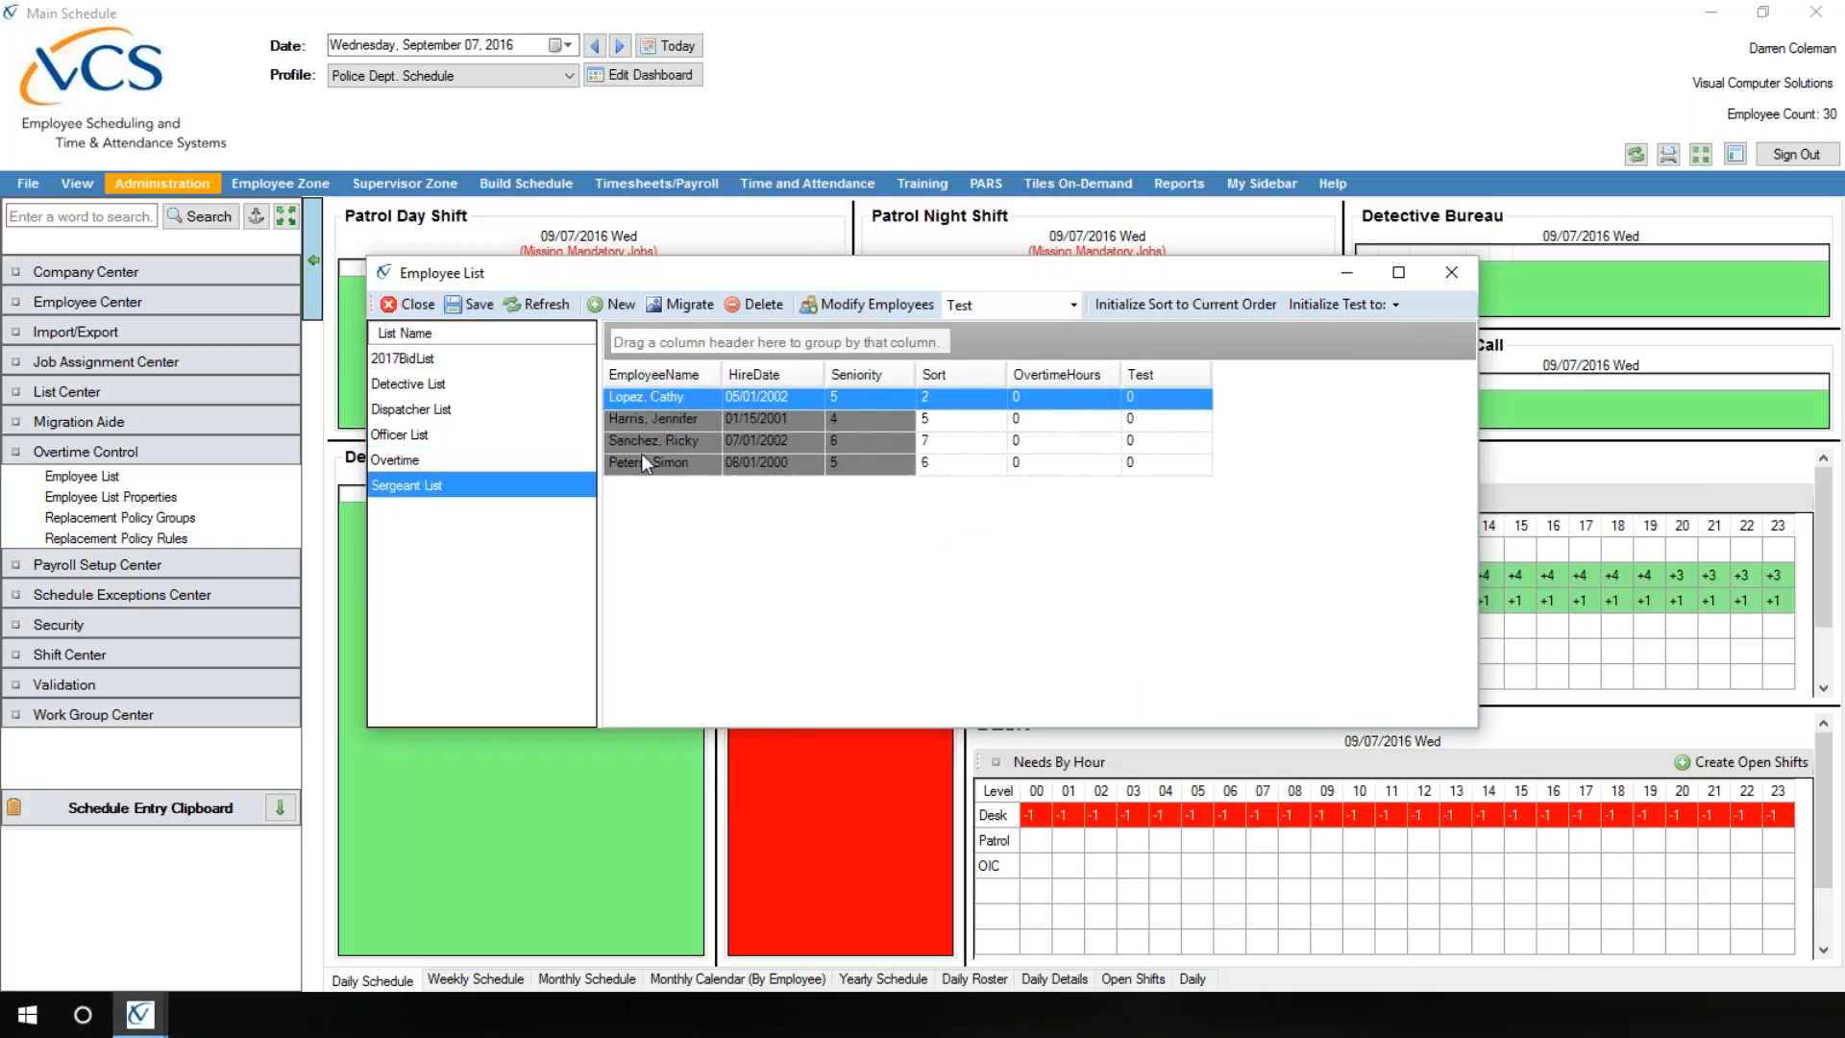
left_click(861, 305)
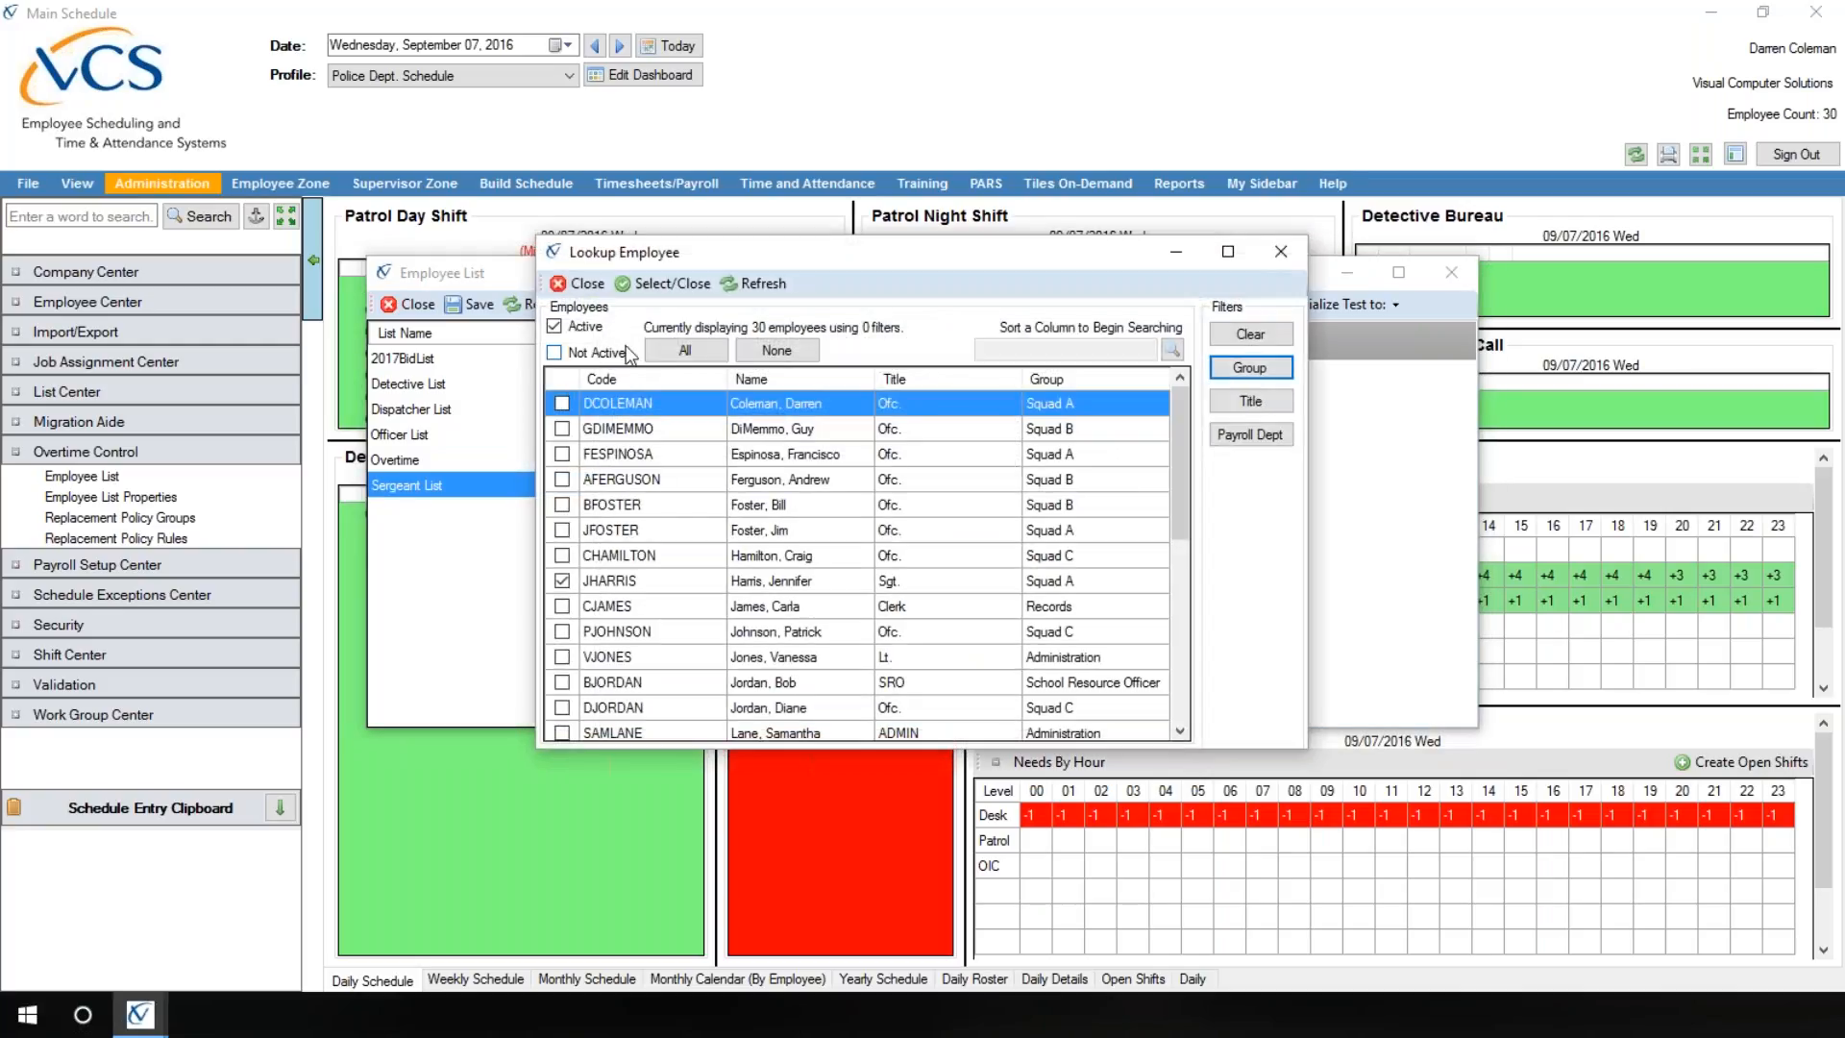
left_click_drag(1184, 461, 1182, 642)
left_click(563, 680)
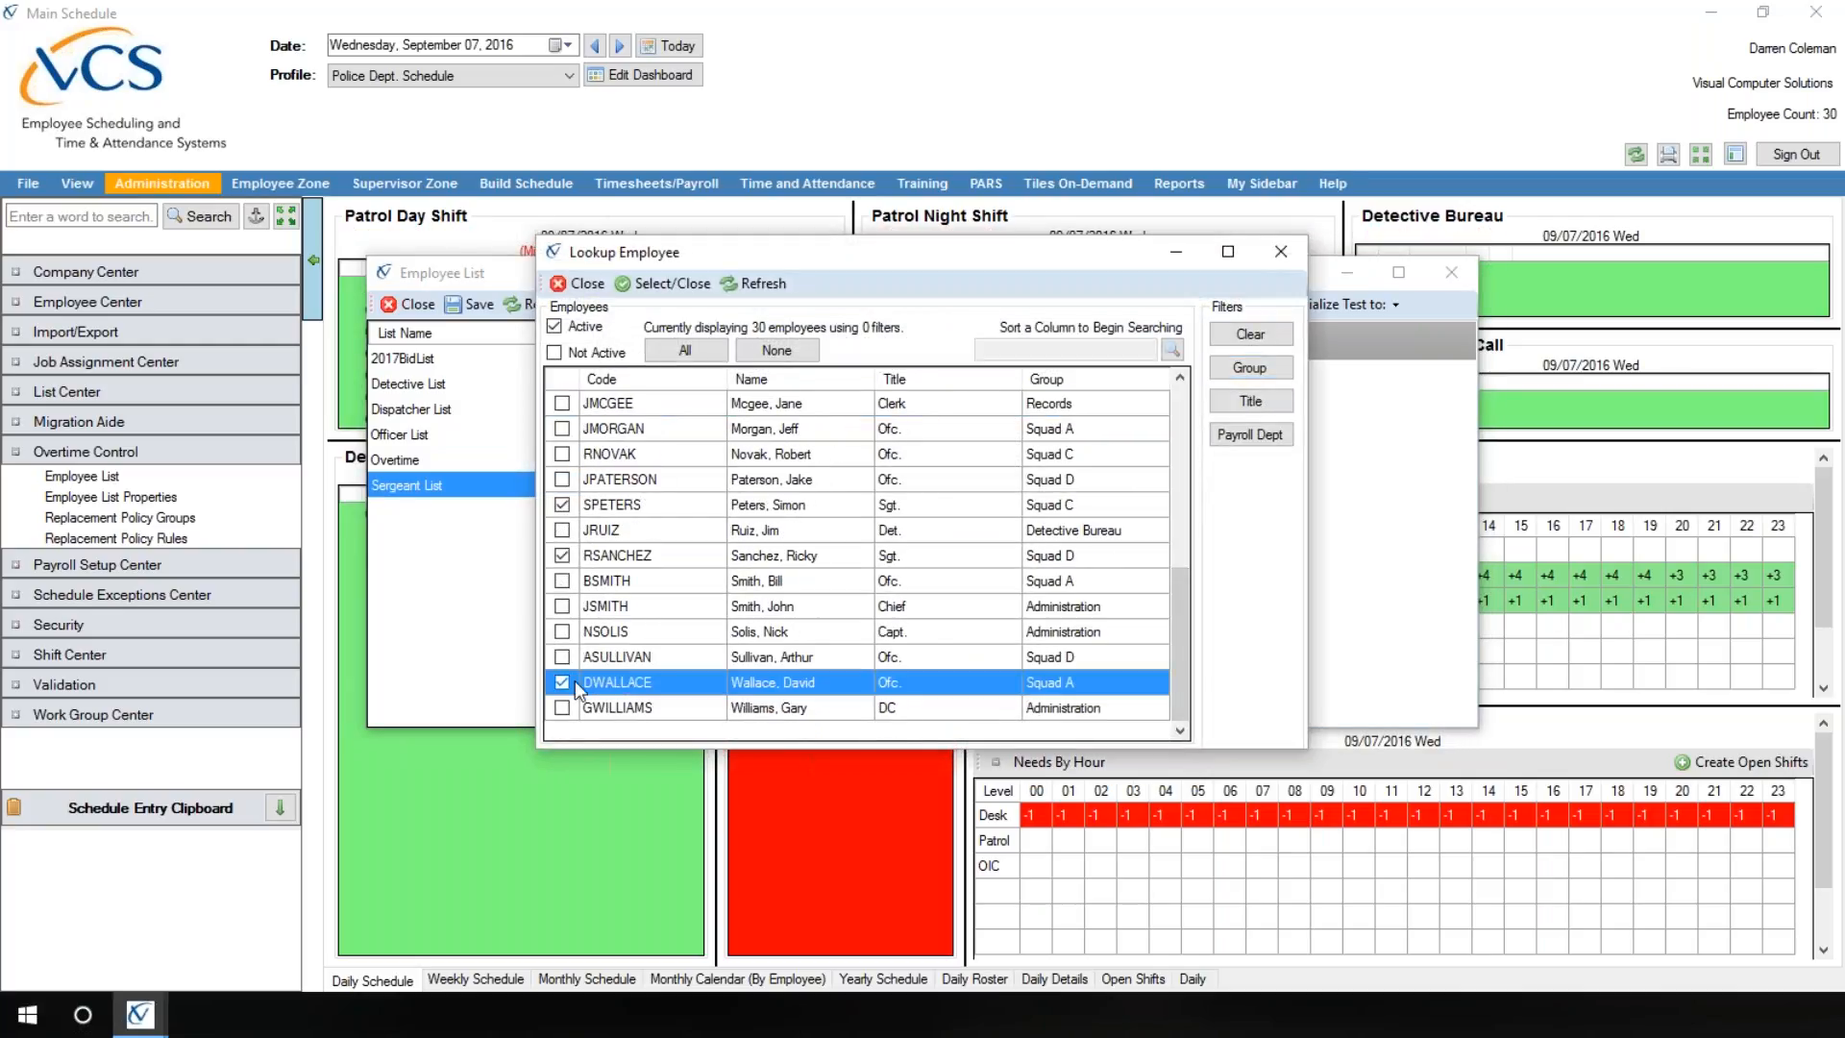
left_click(661, 284)
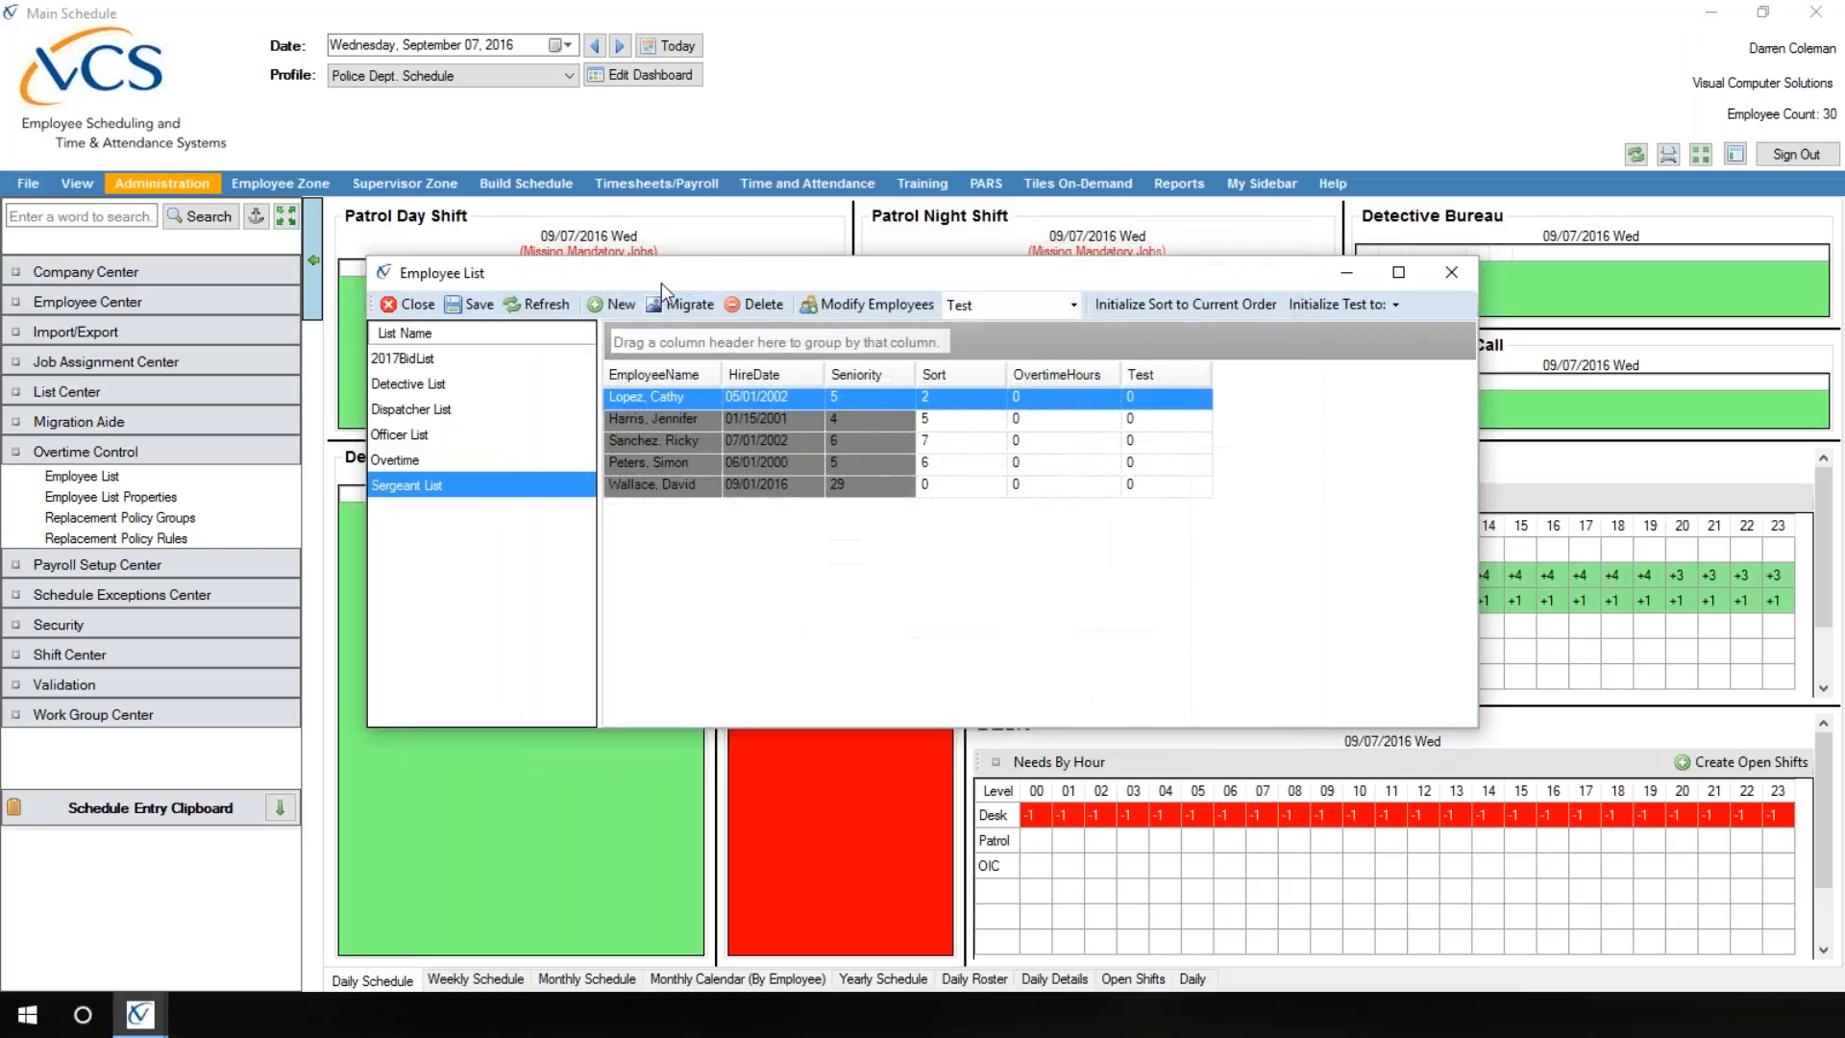
Step: Order the Sergeant List by Sort, set the promoted employee's Sort value to 8, then save and close the list
left_click(940, 375)
left_click(950, 376)
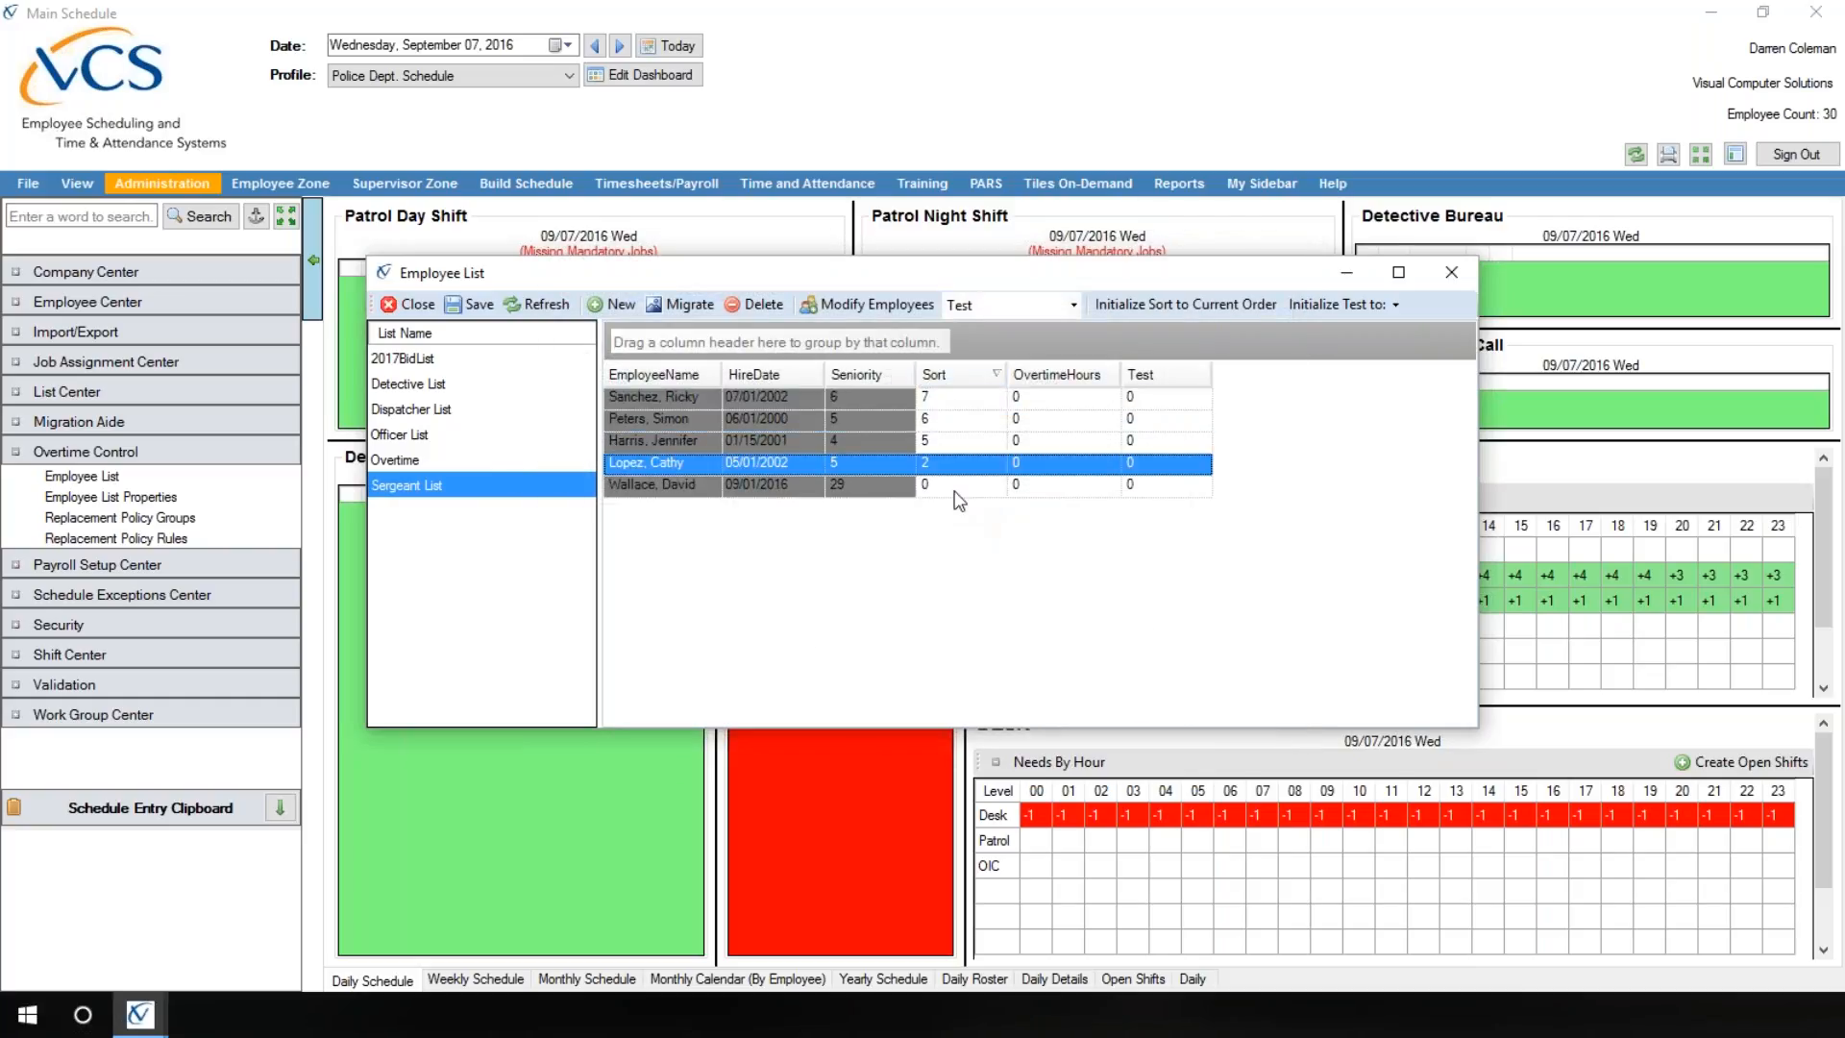
left_click(949, 374)
left_click(930, 396)
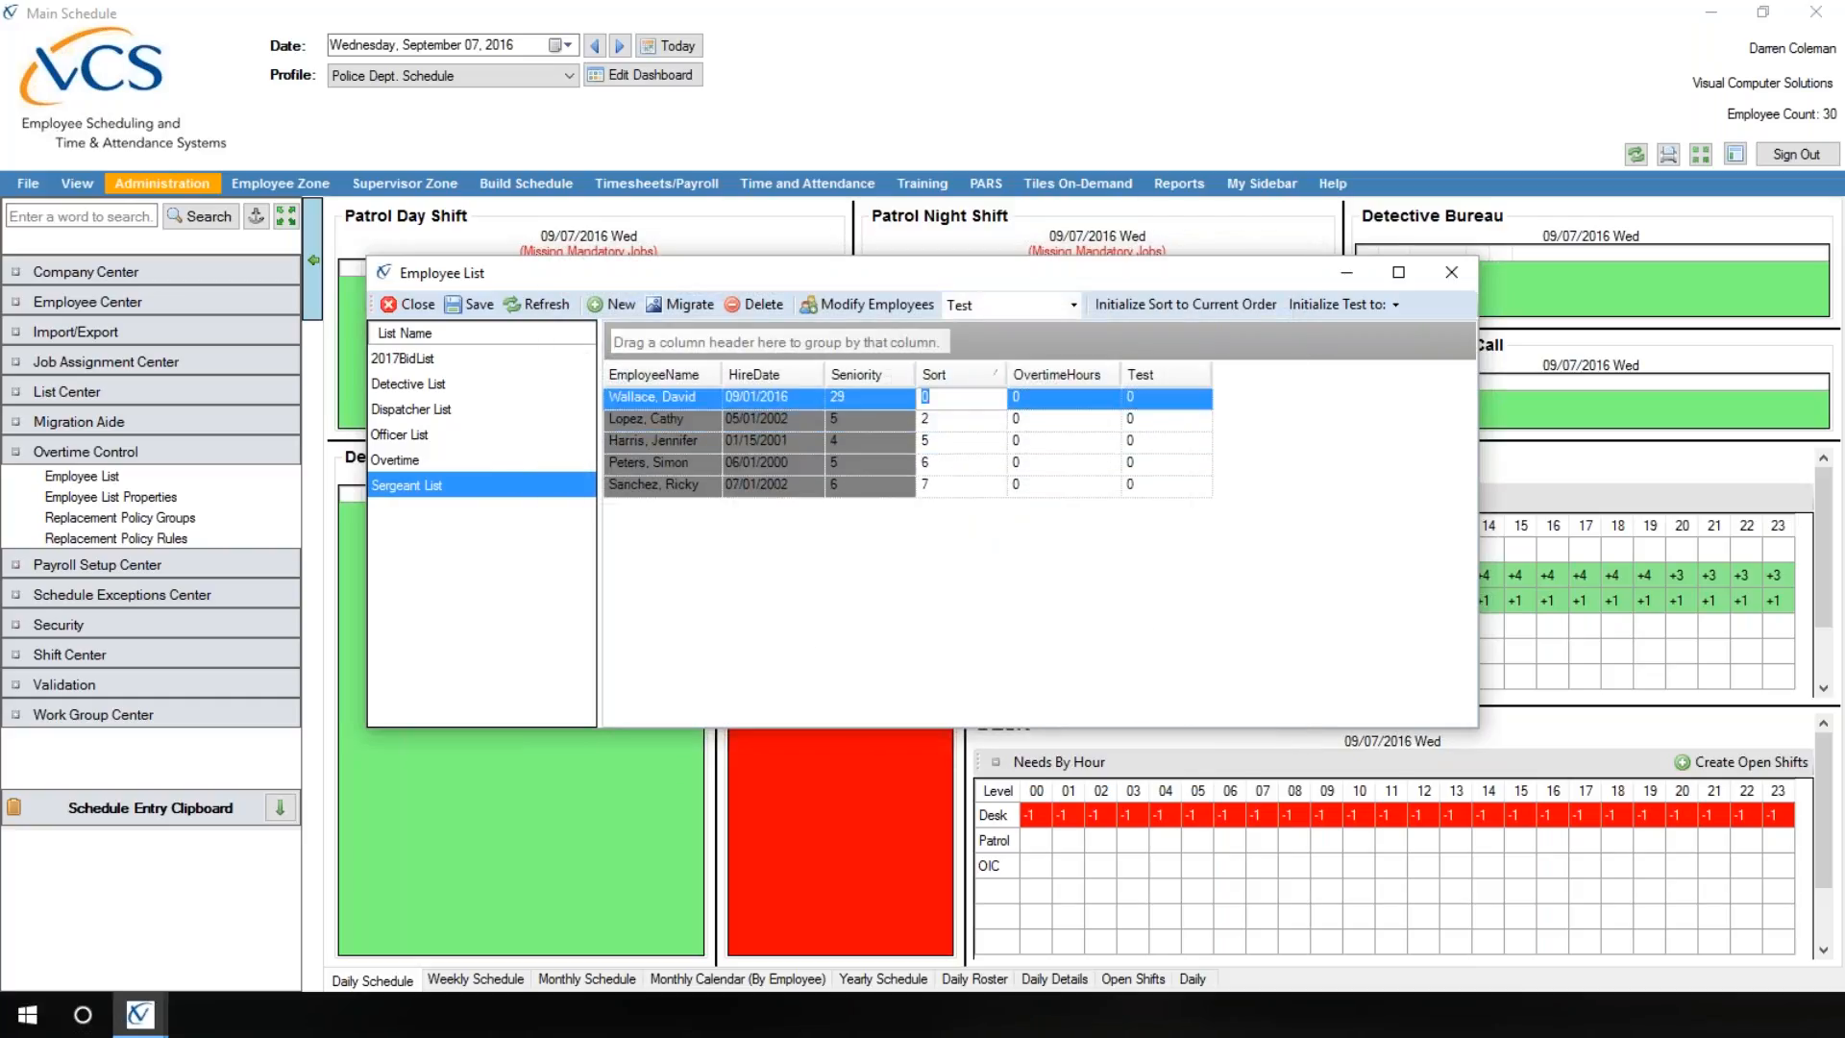
type("8")
left_click(470, 306)
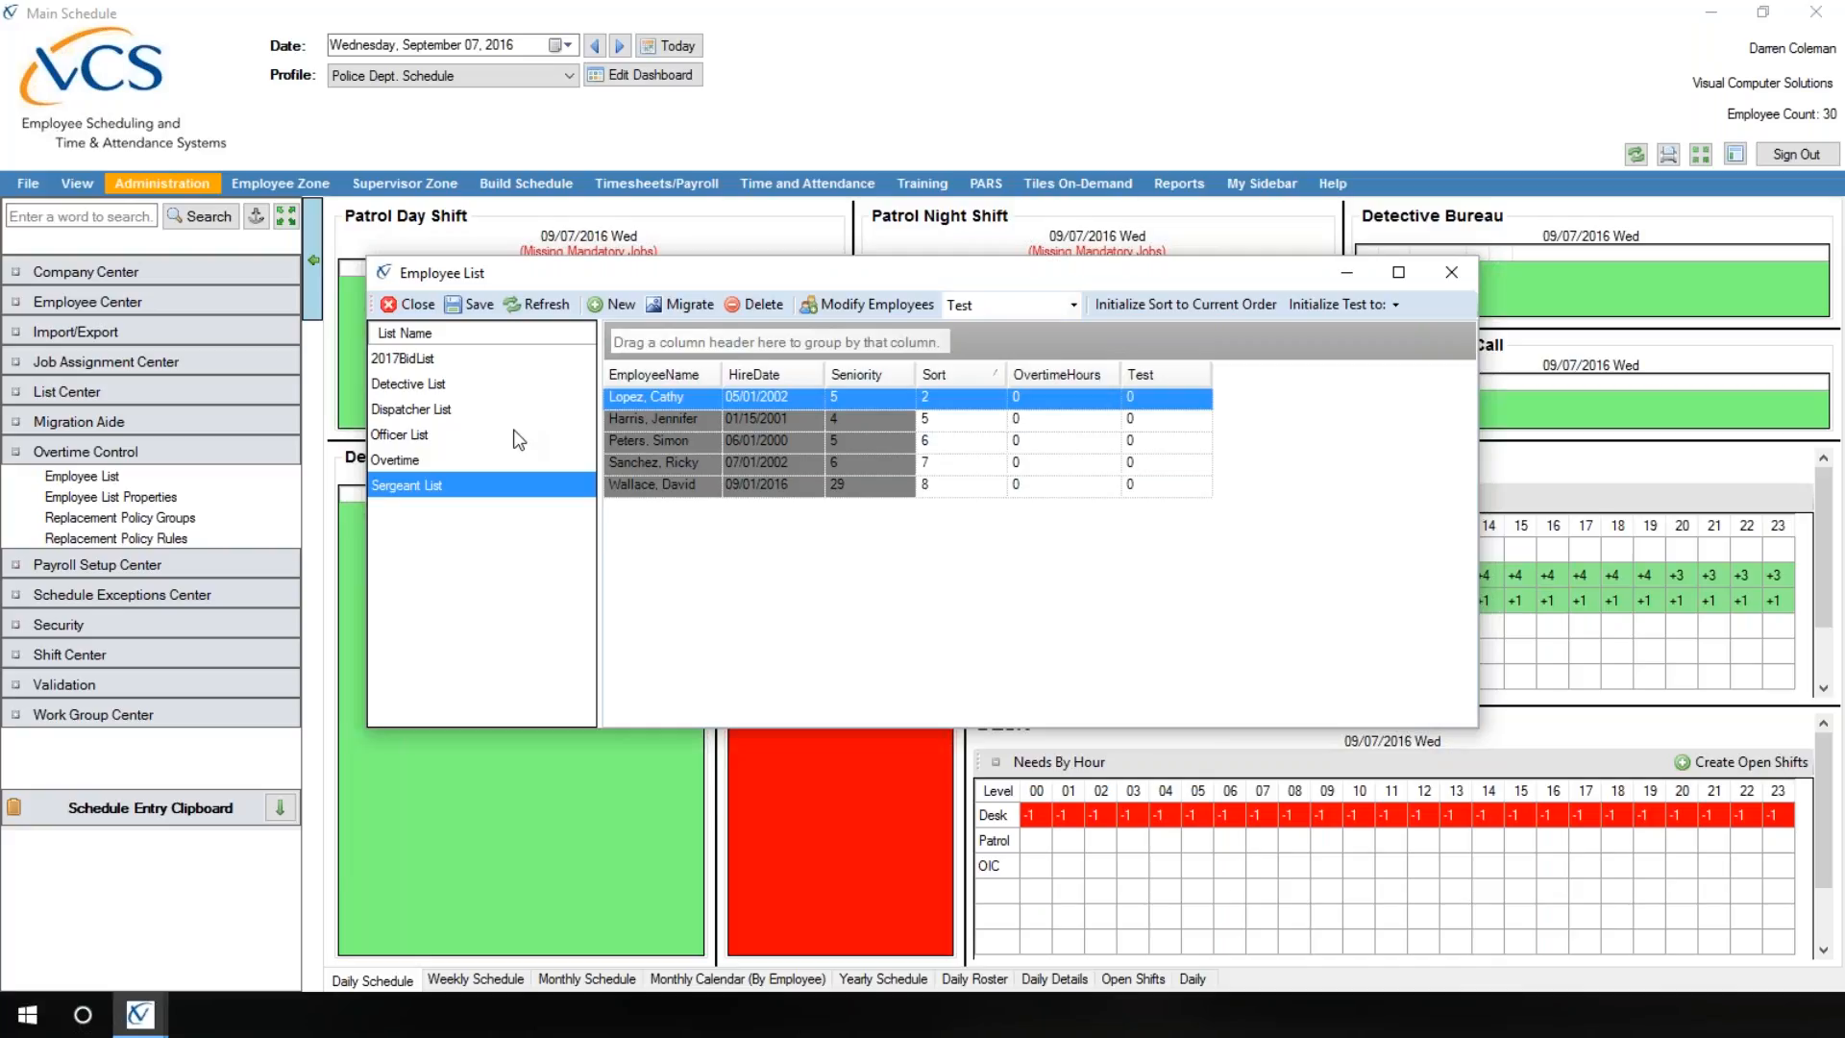
left_click(404, 308)
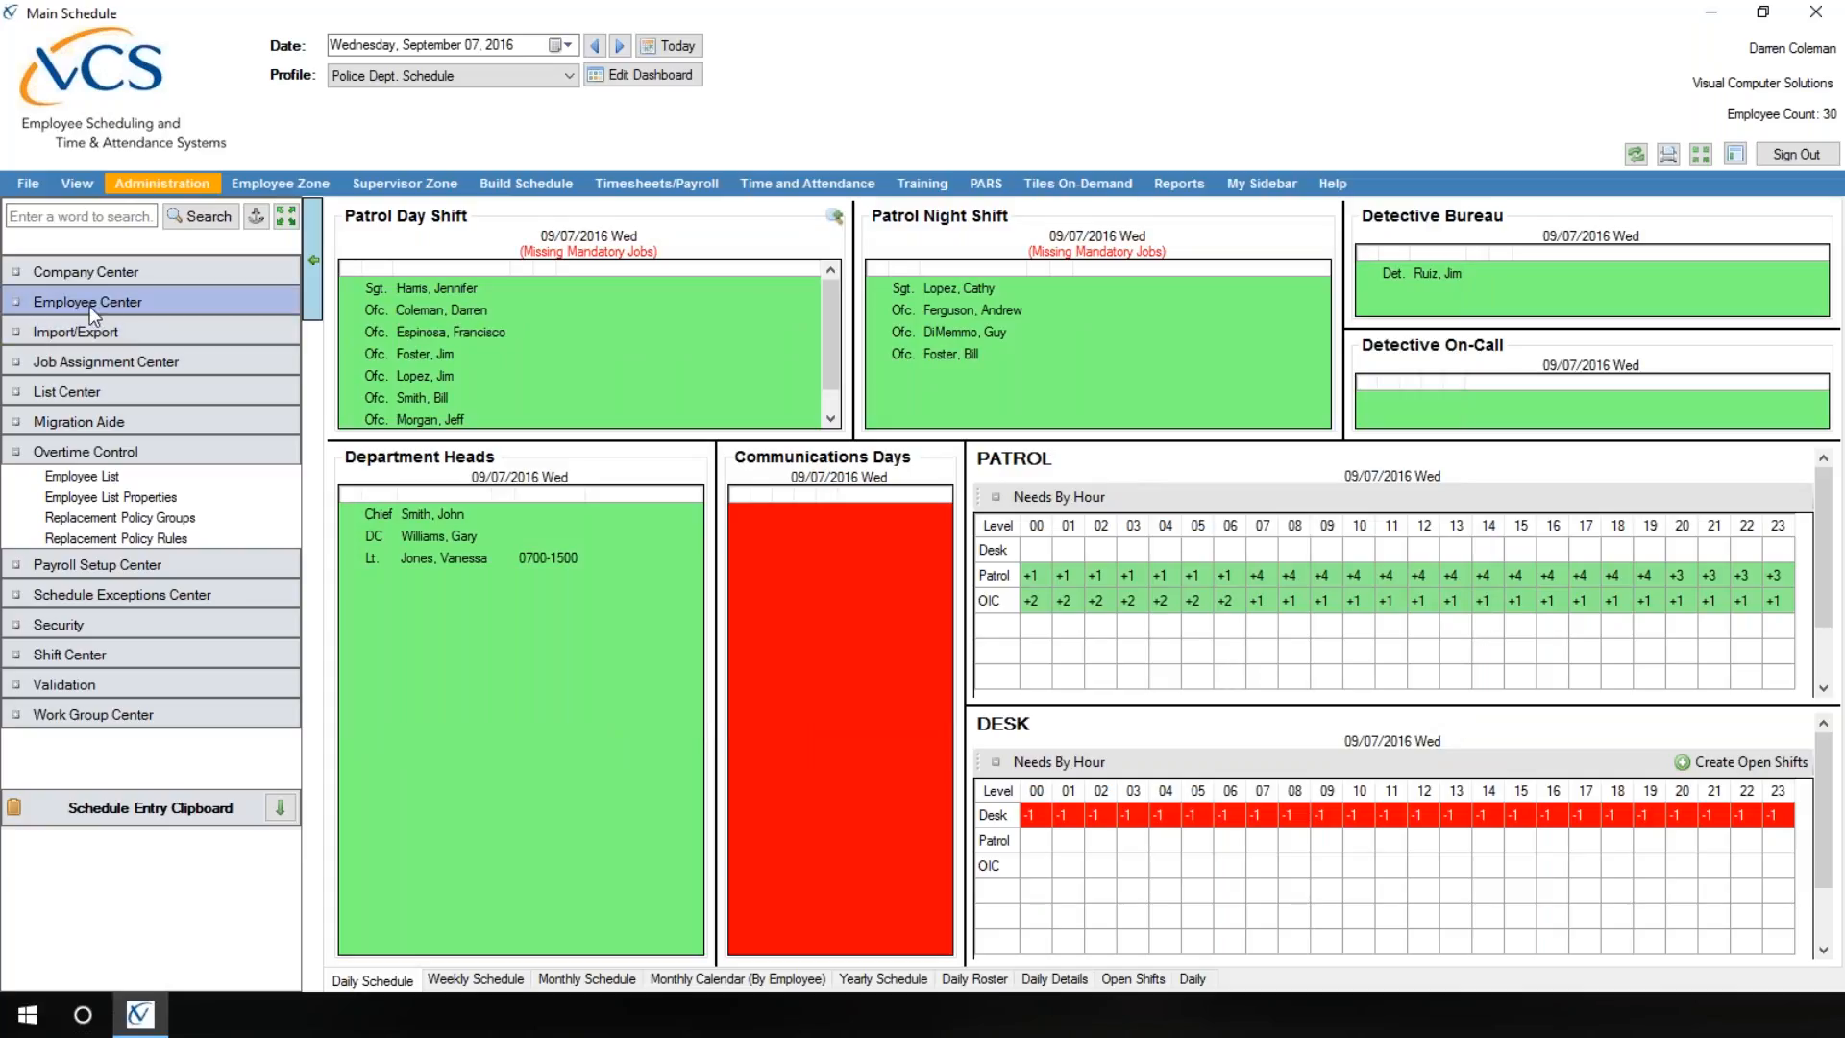
Step: In Overtime Selection Skillsets, load the promoted employee, second to last in the employee lookup, and display that employee's assigned skillsets
left_click(124, 303)
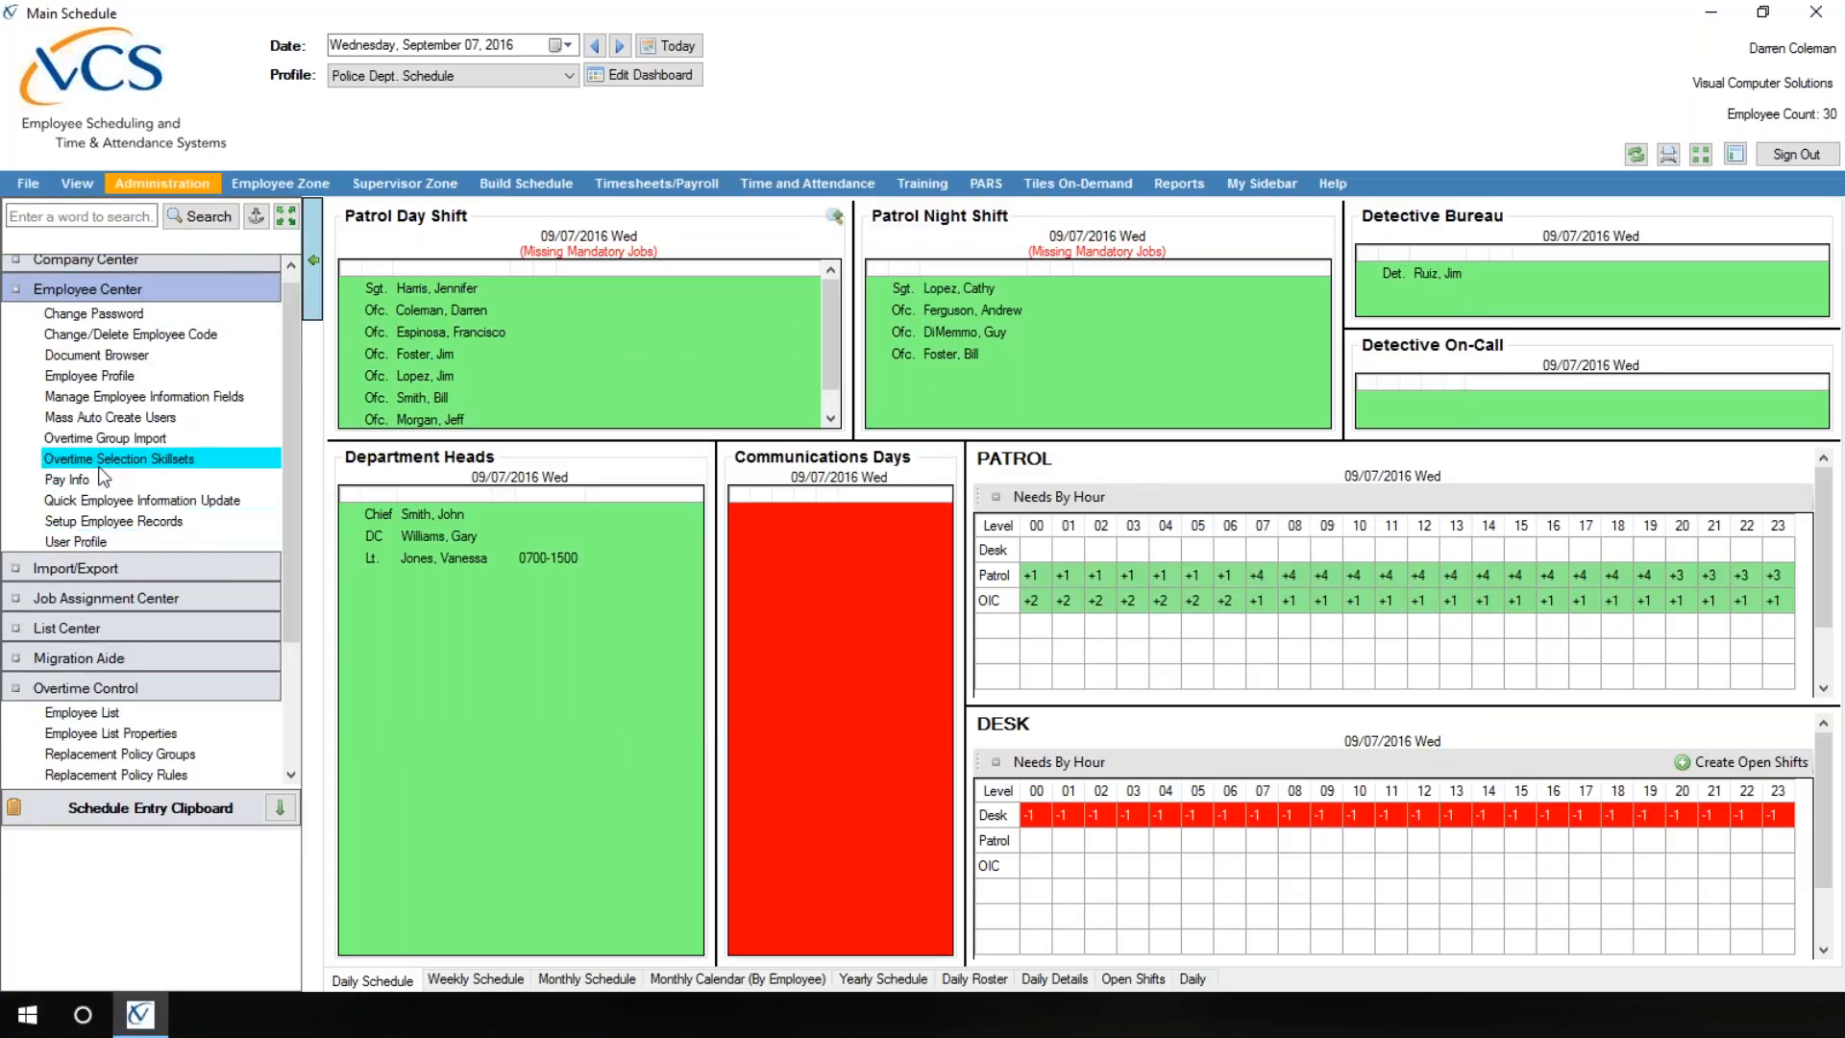
left_click(196, 459)
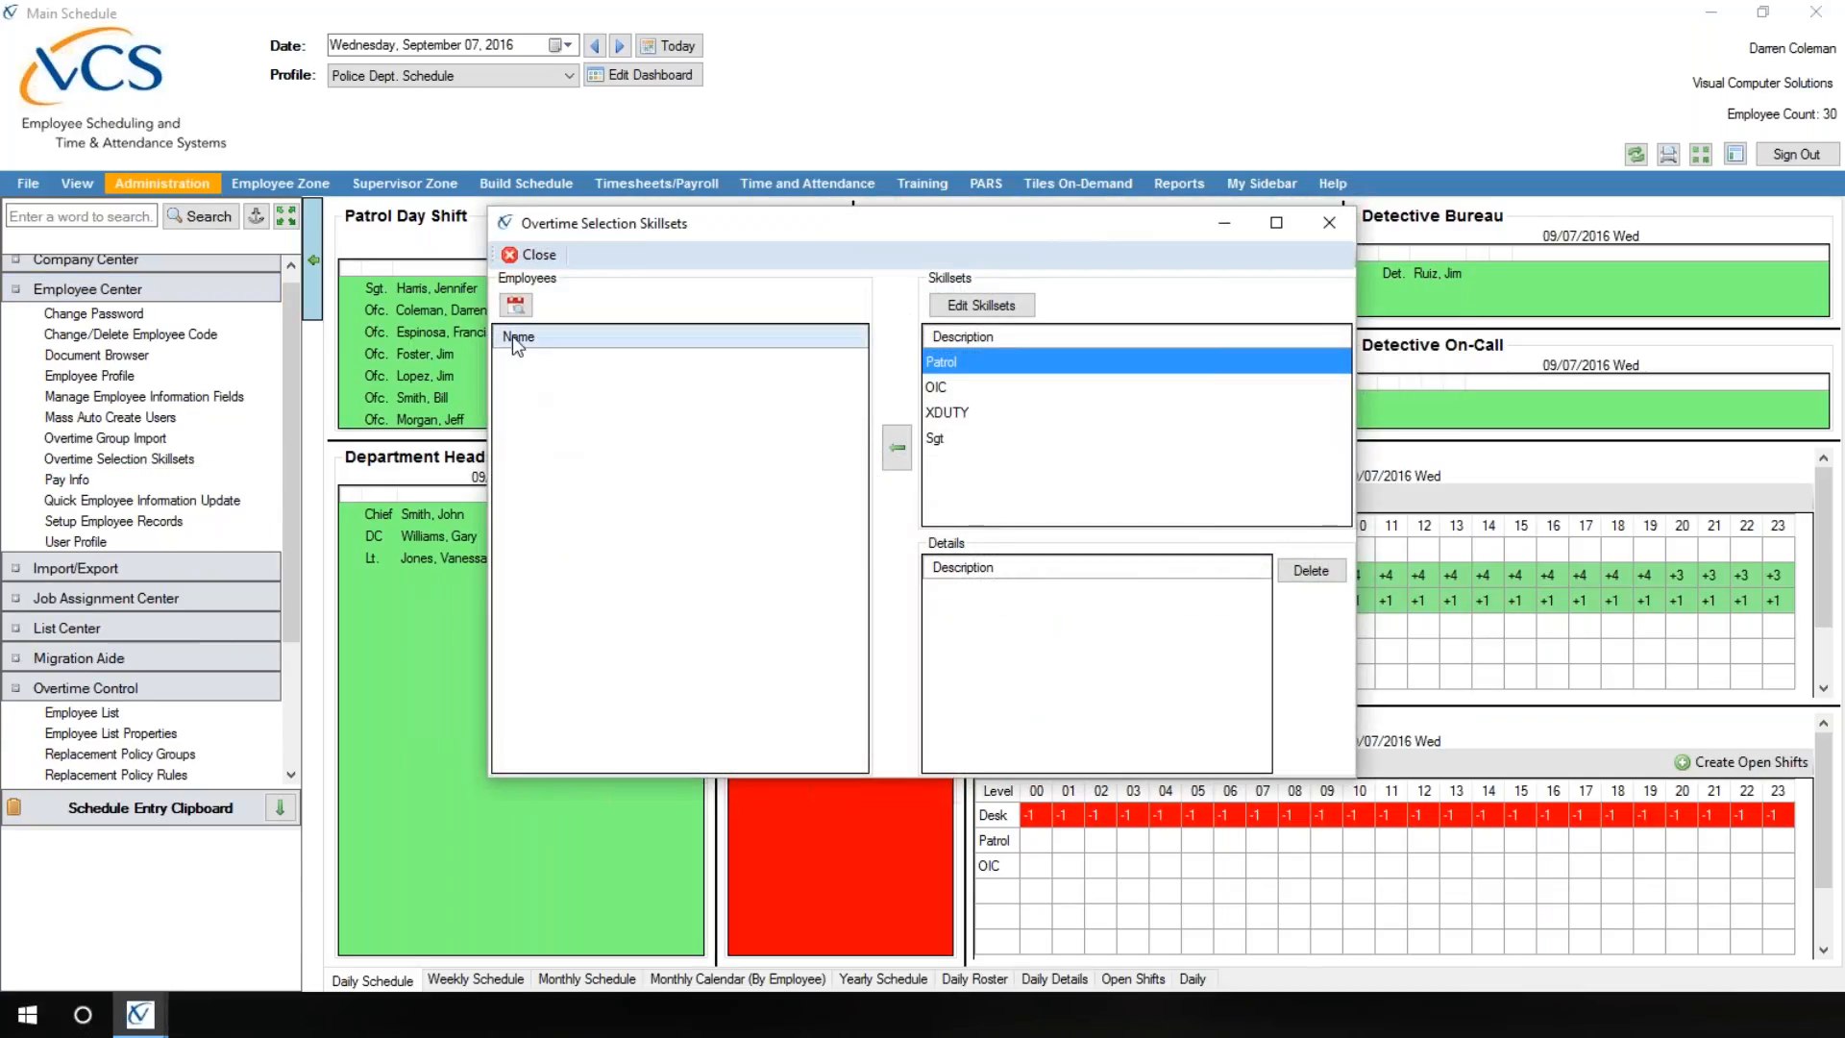
left_click(516, 305)
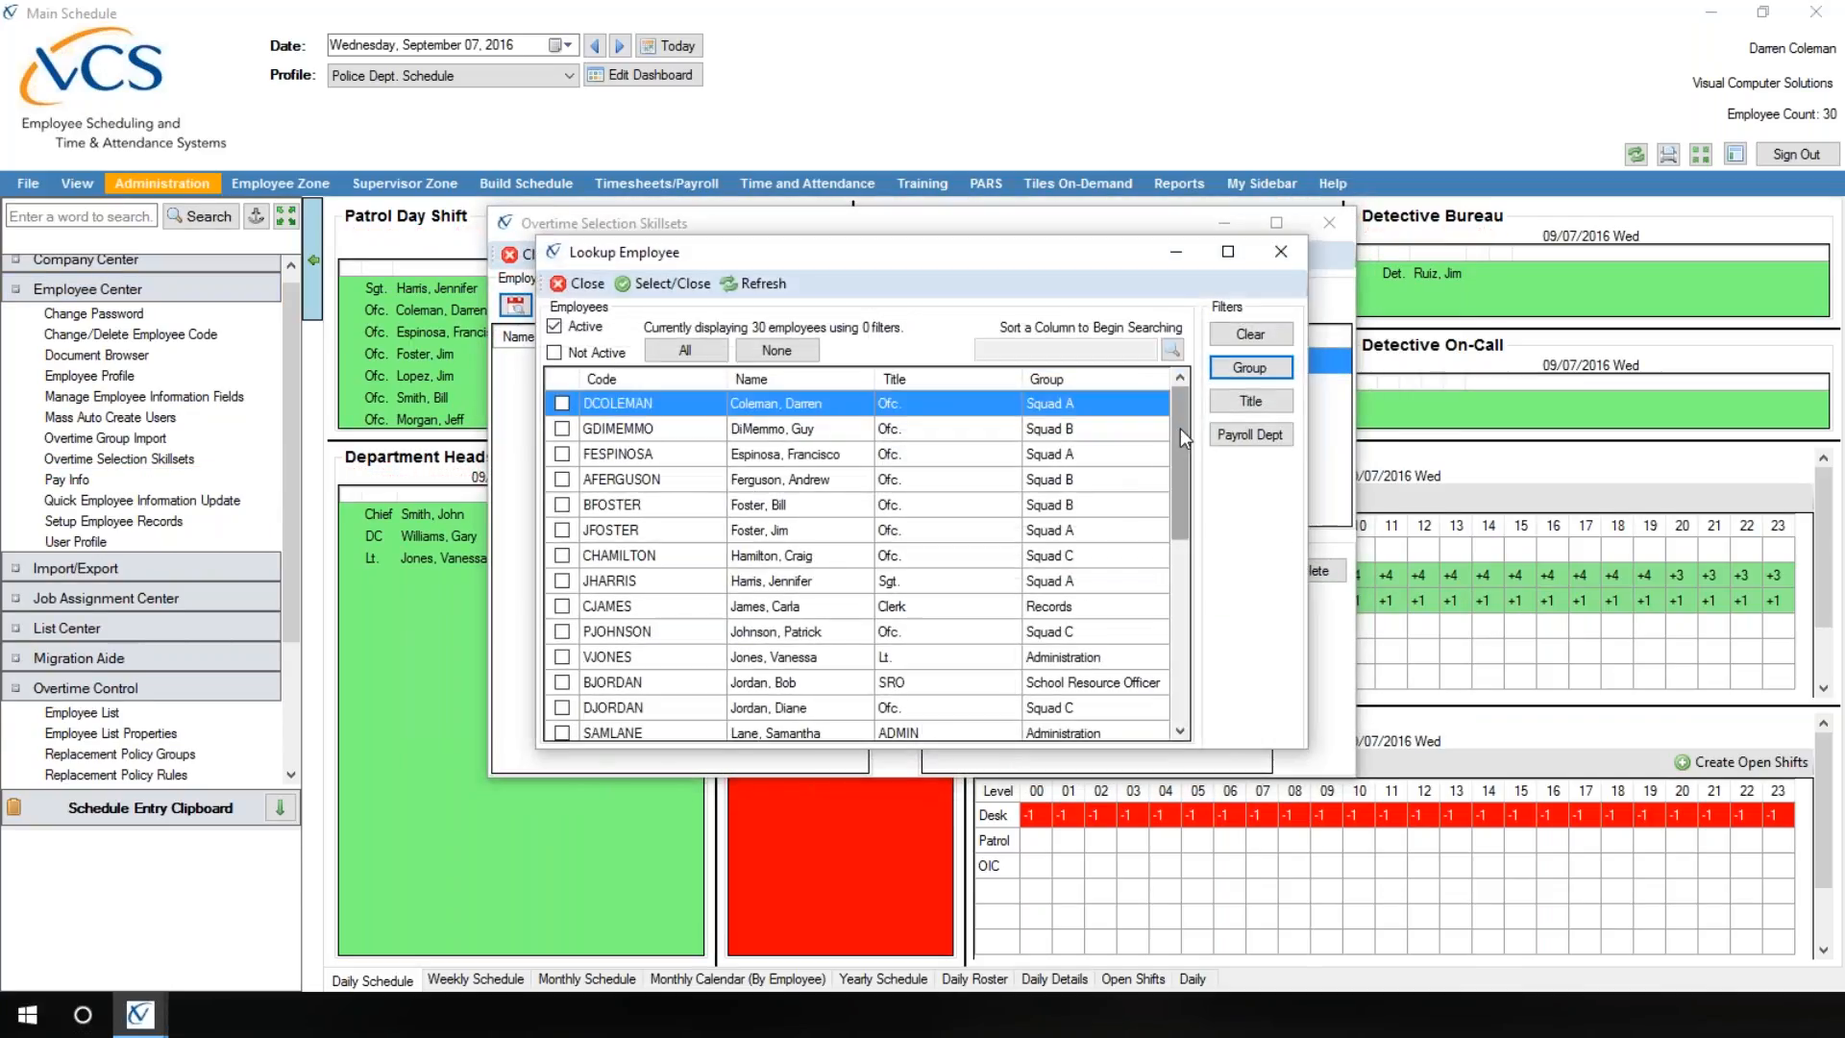
left_click_drag(1180, 429, 1178, 686)
left_click(562, 682)
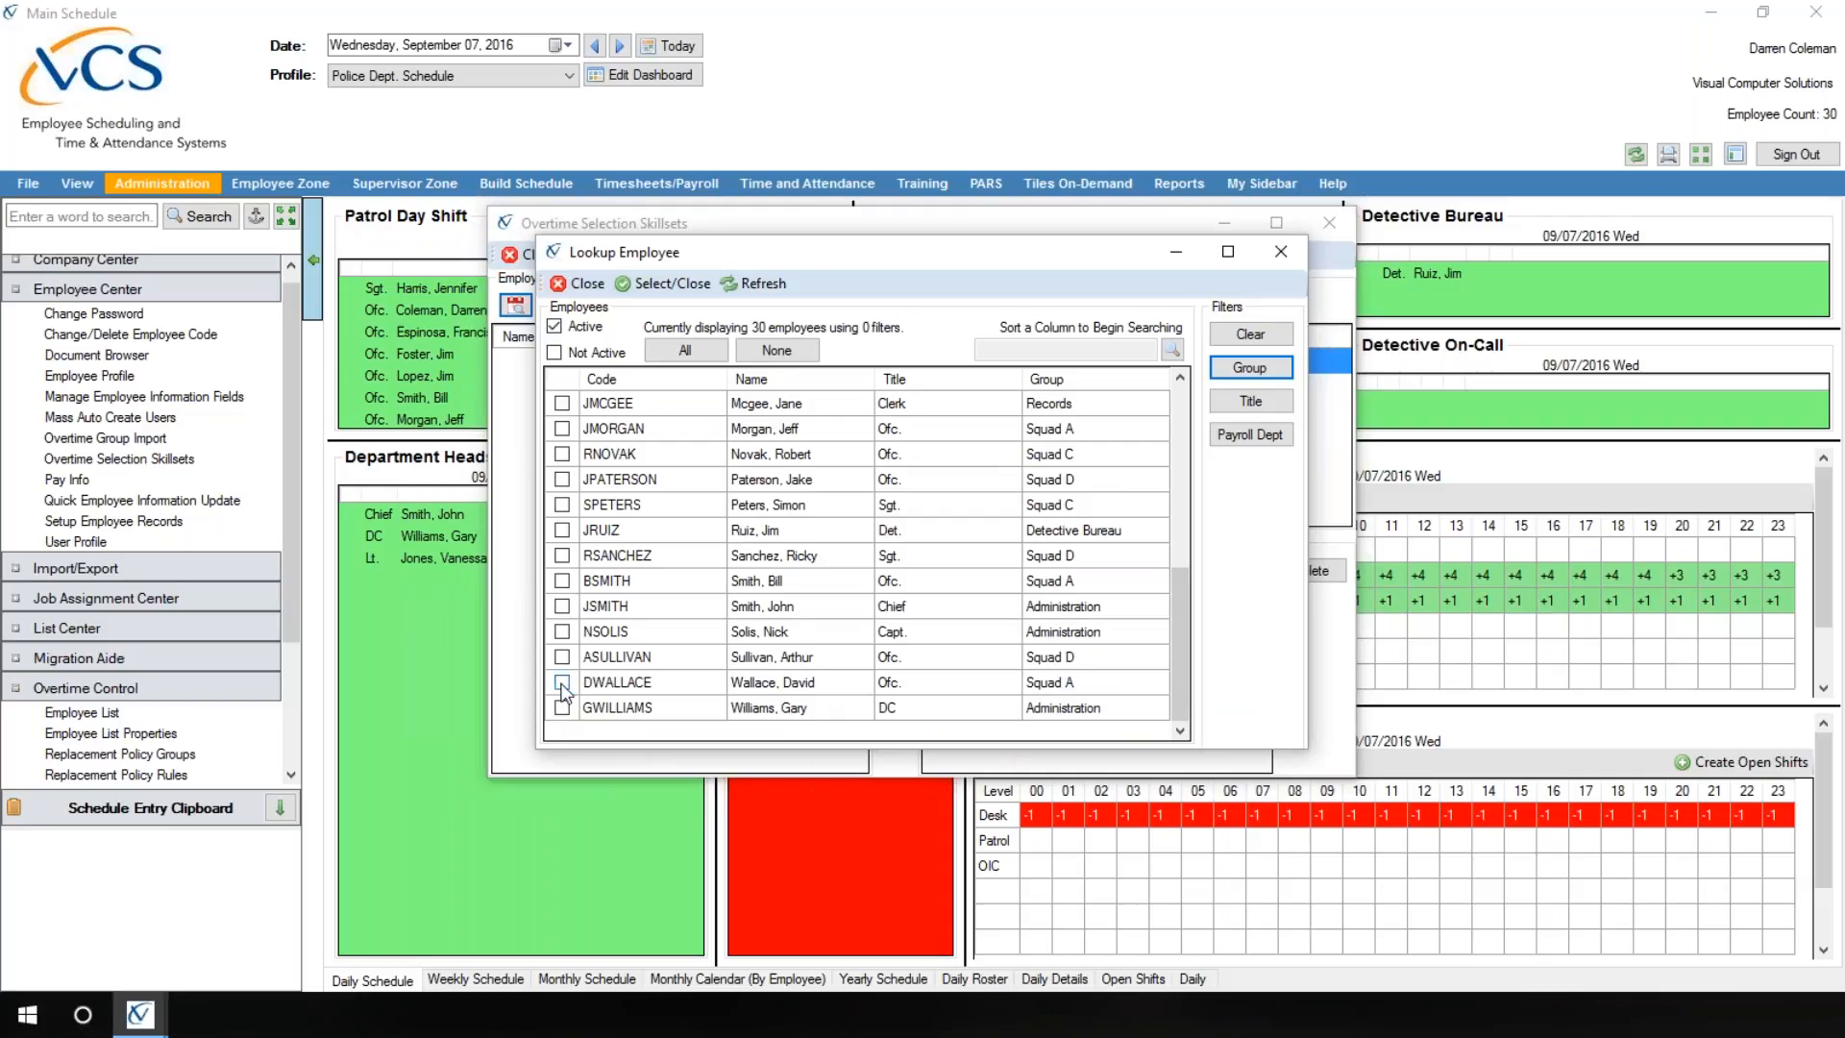
left_click(670, 284)
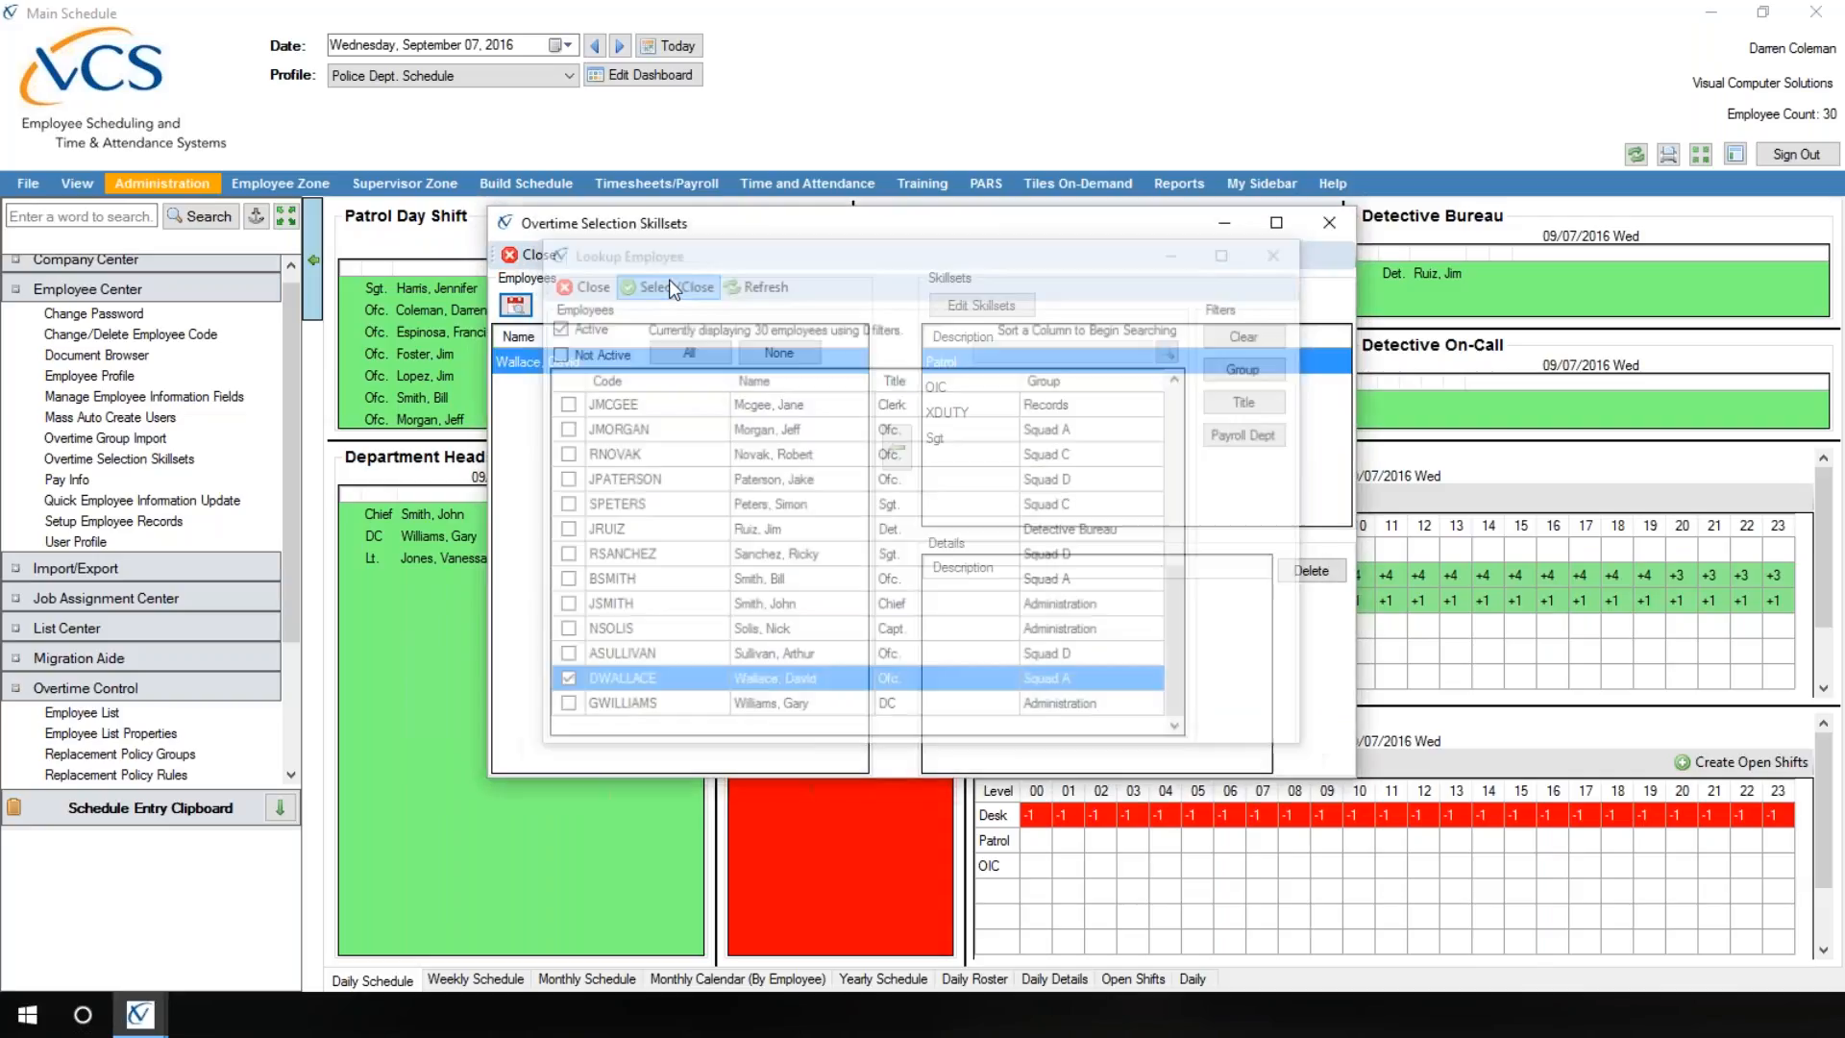
left_click(540, 369)
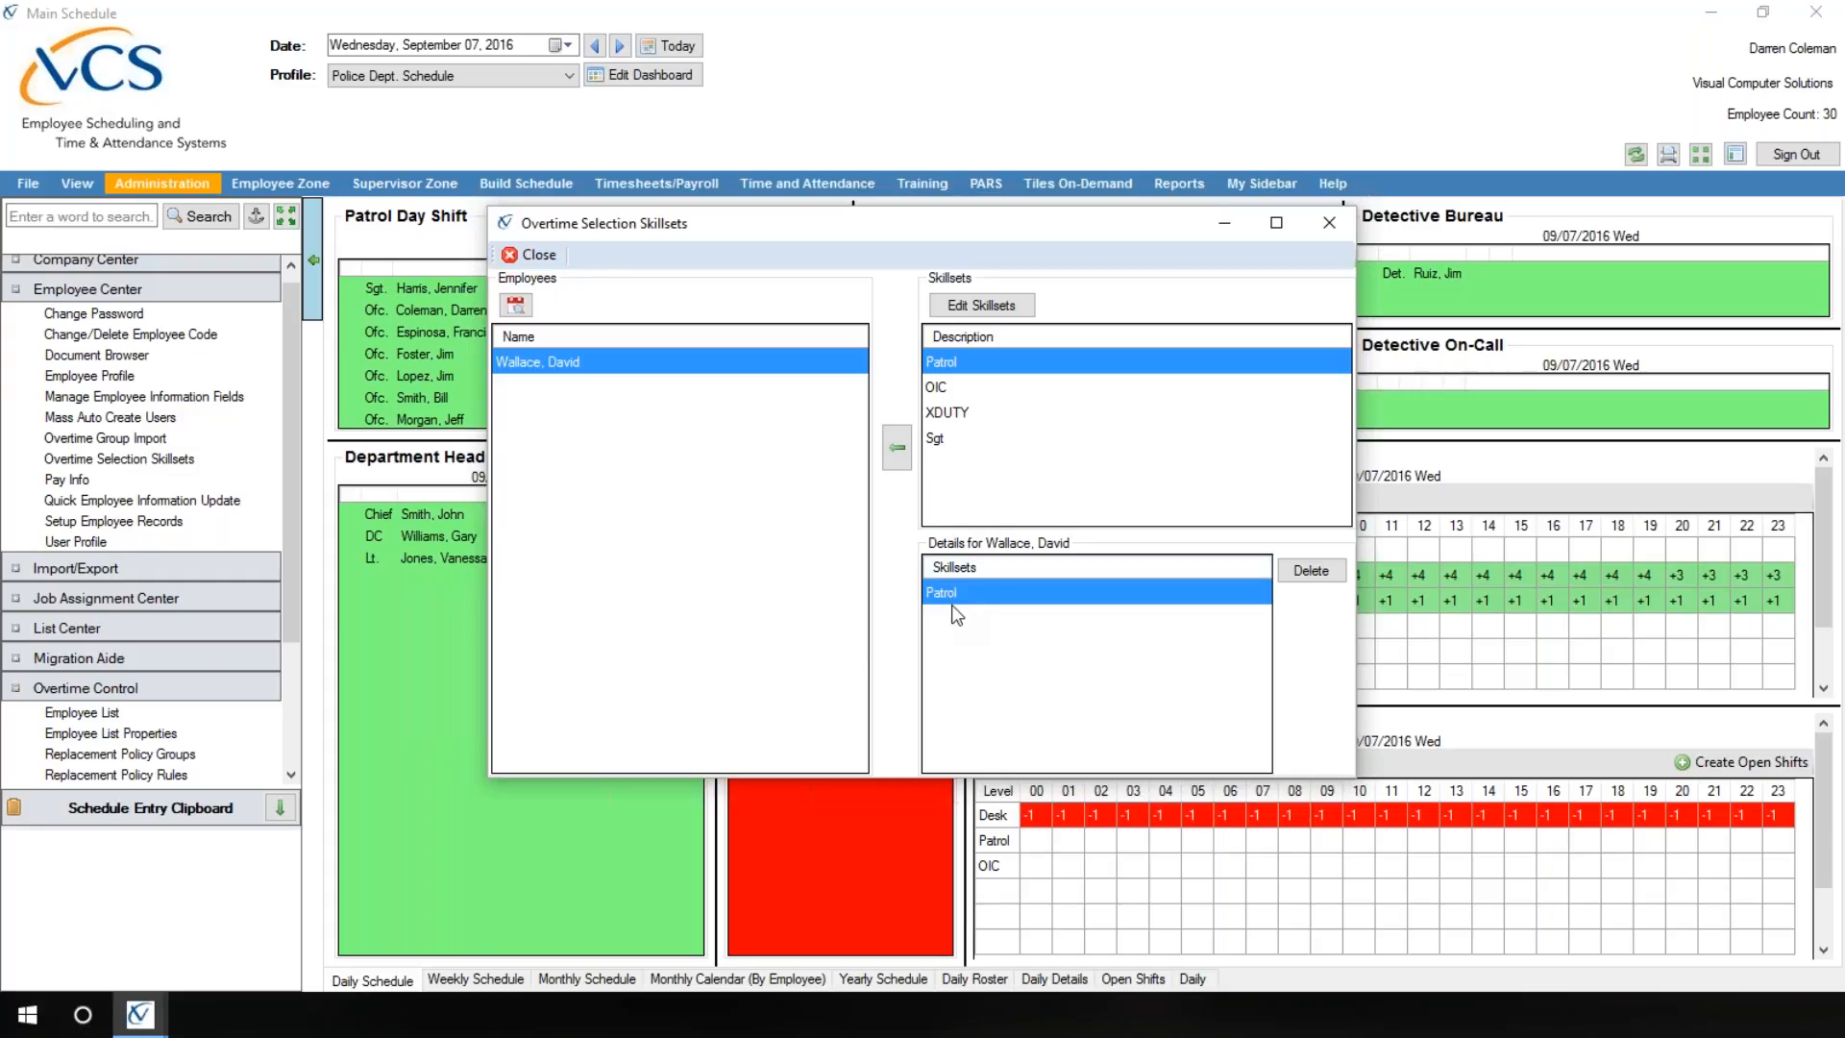
Step: Replace the promoted employee's Patrol overtime skillset with Sgt, check the assignment, and close the skillsets window
left_click(1309, 572)
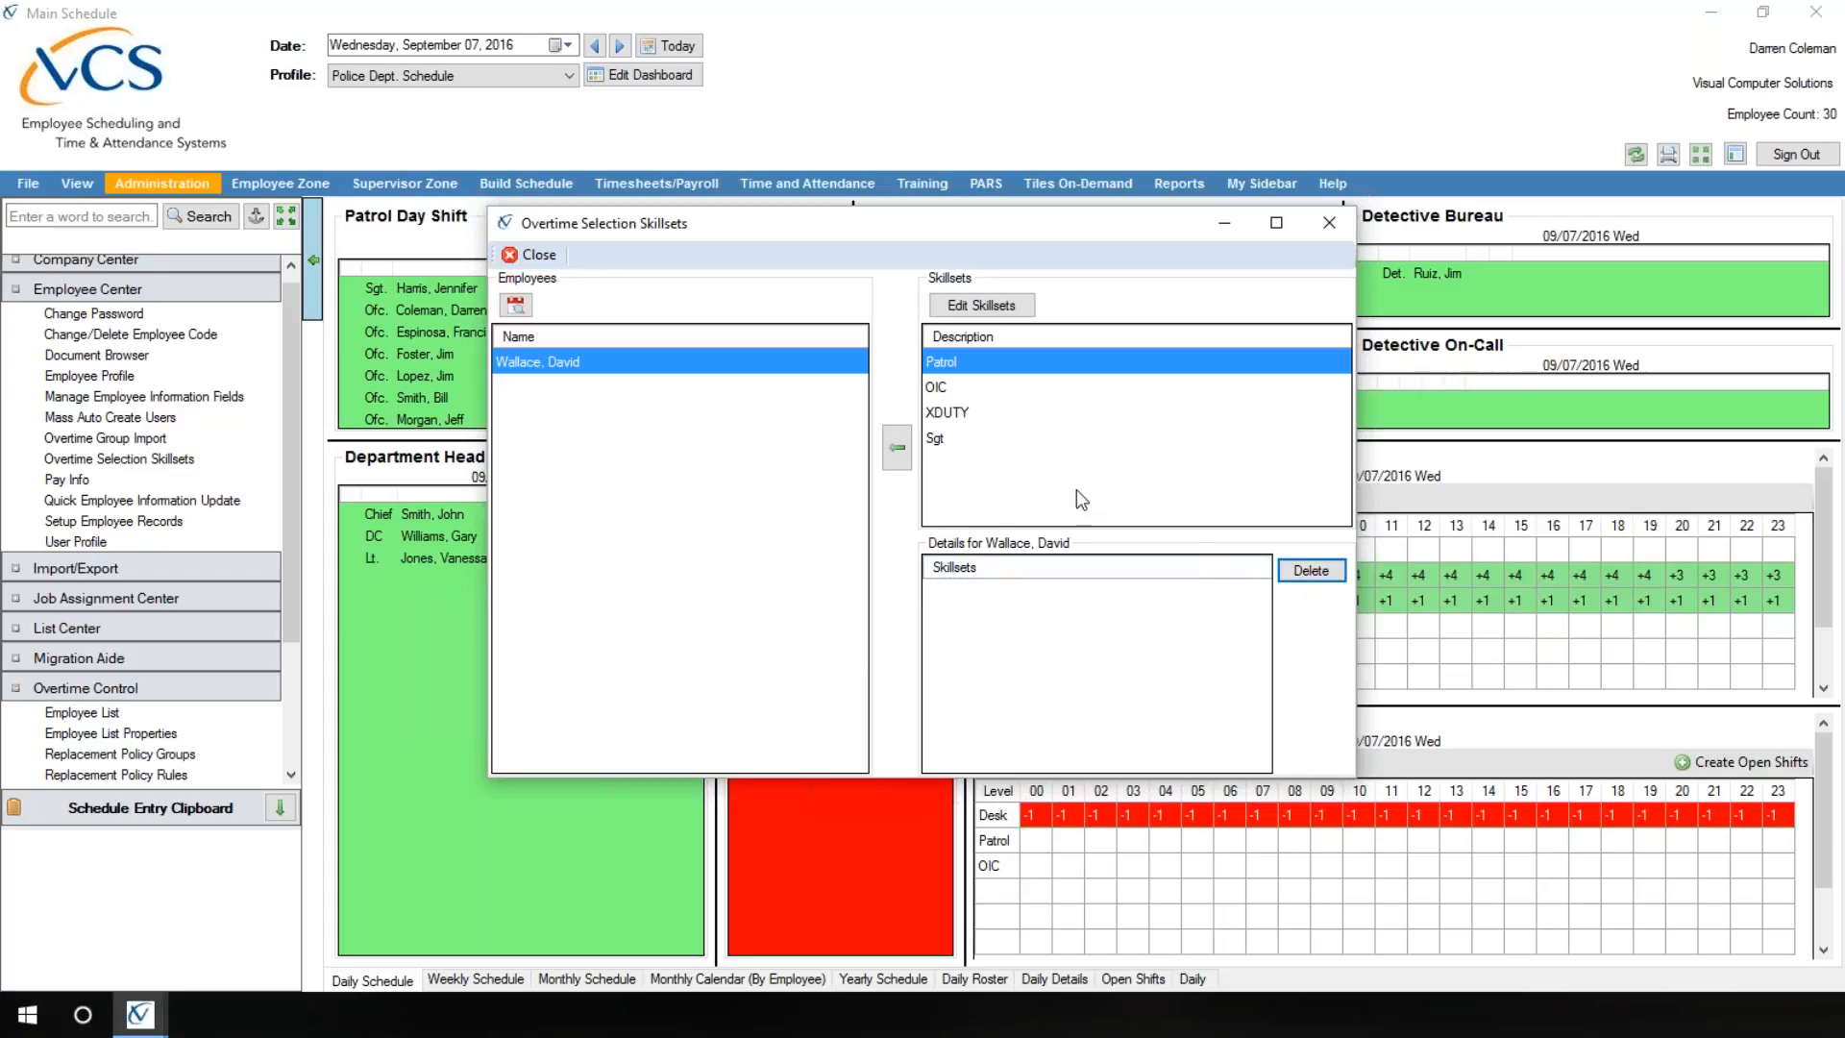
left_click(937, 440)
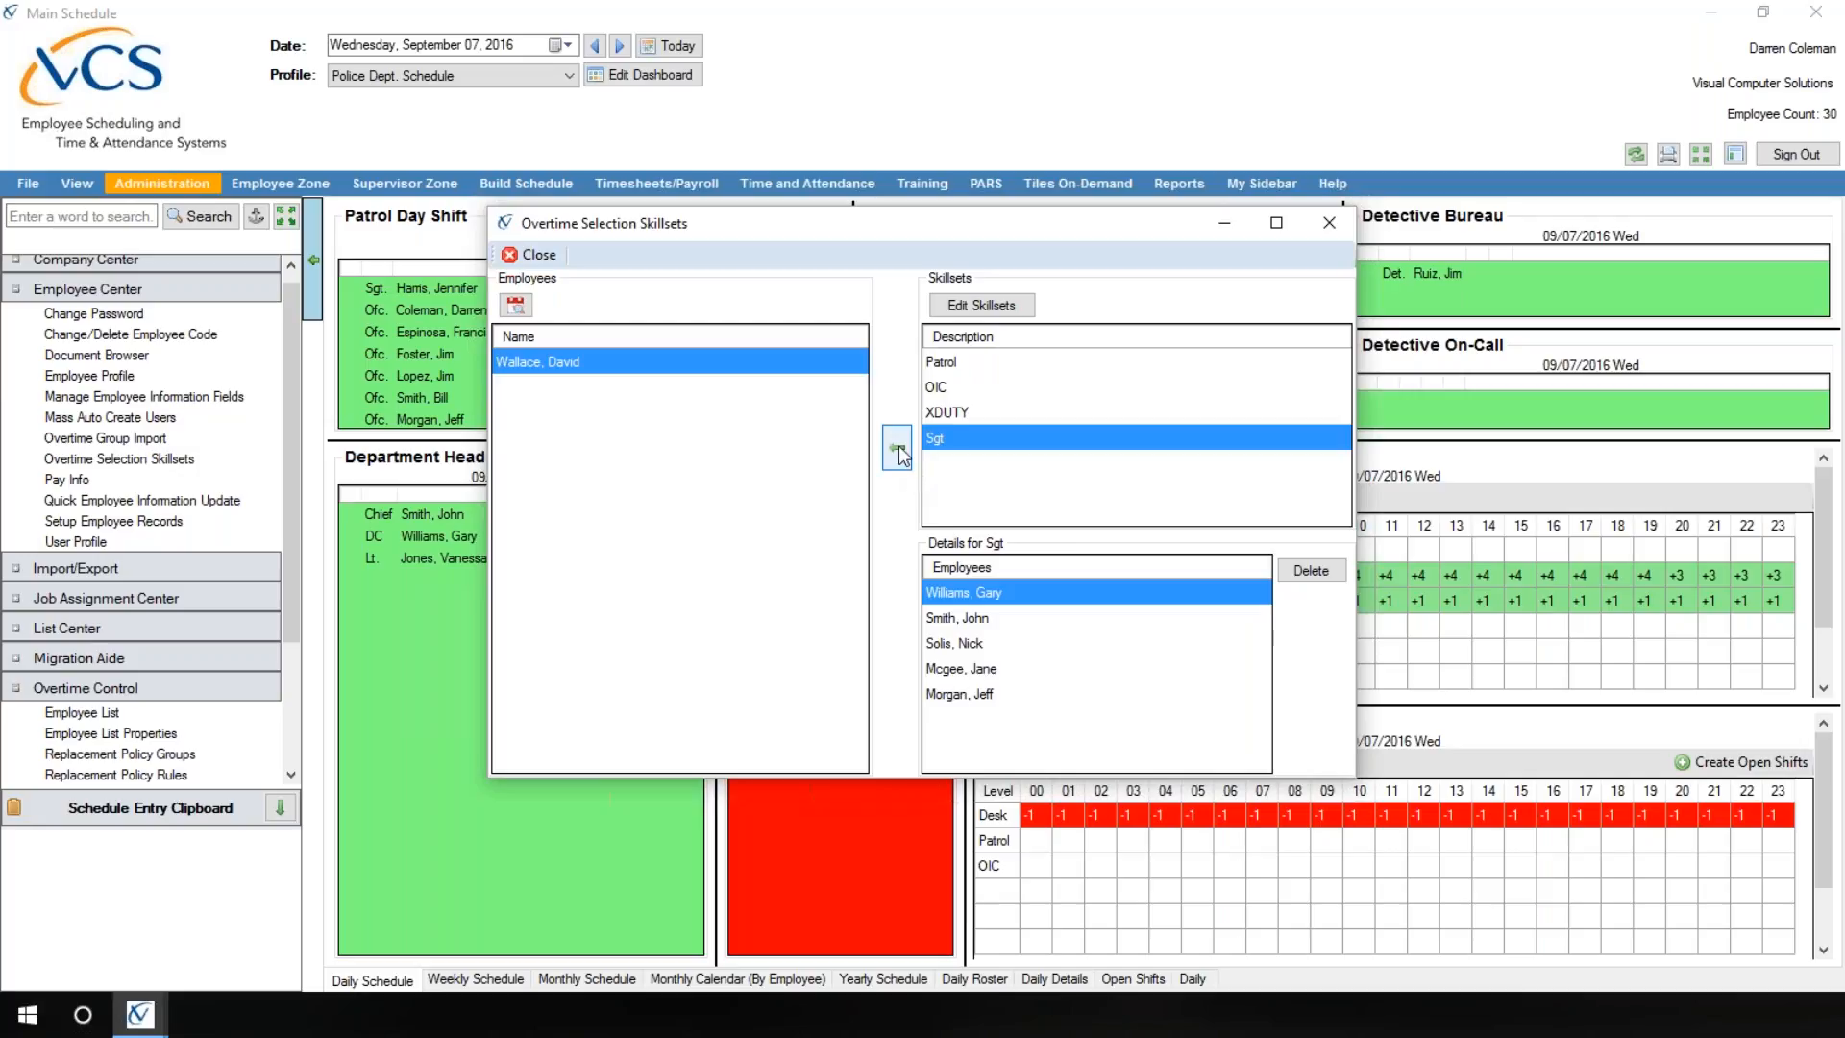
left_click(899, 449)
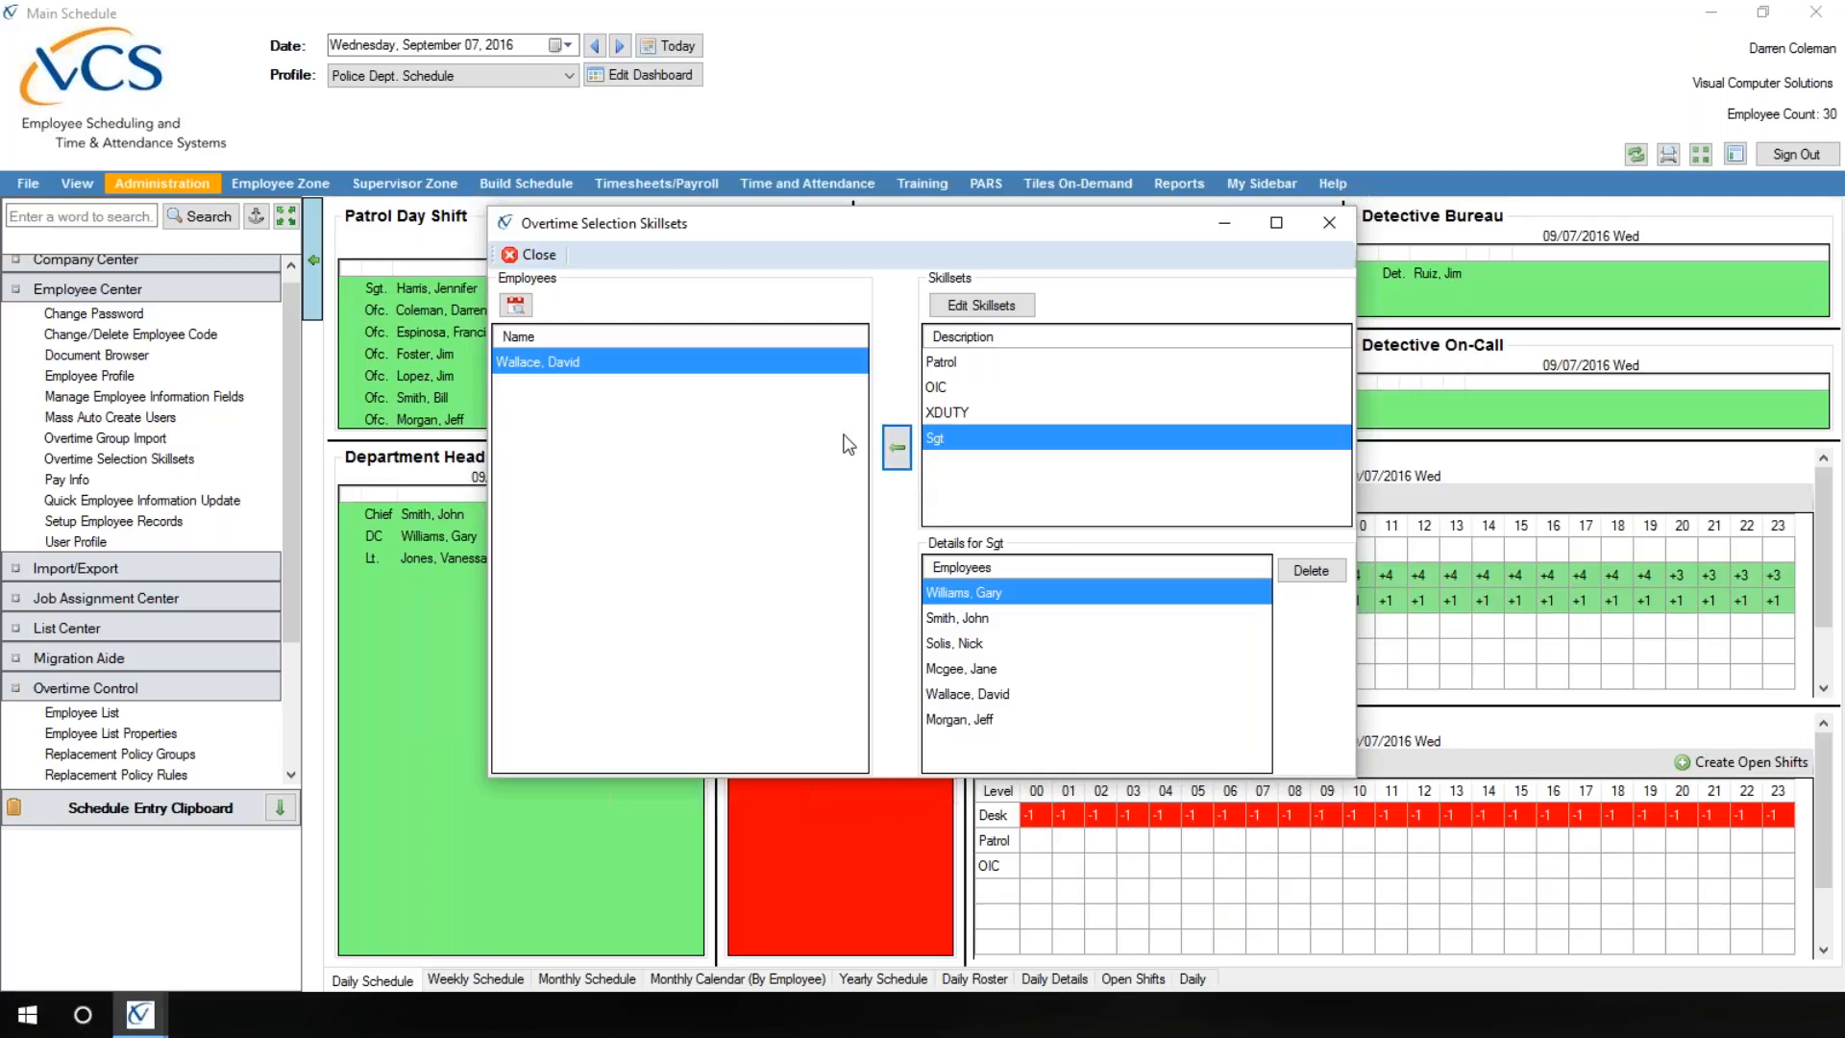
left_click(548, 371)
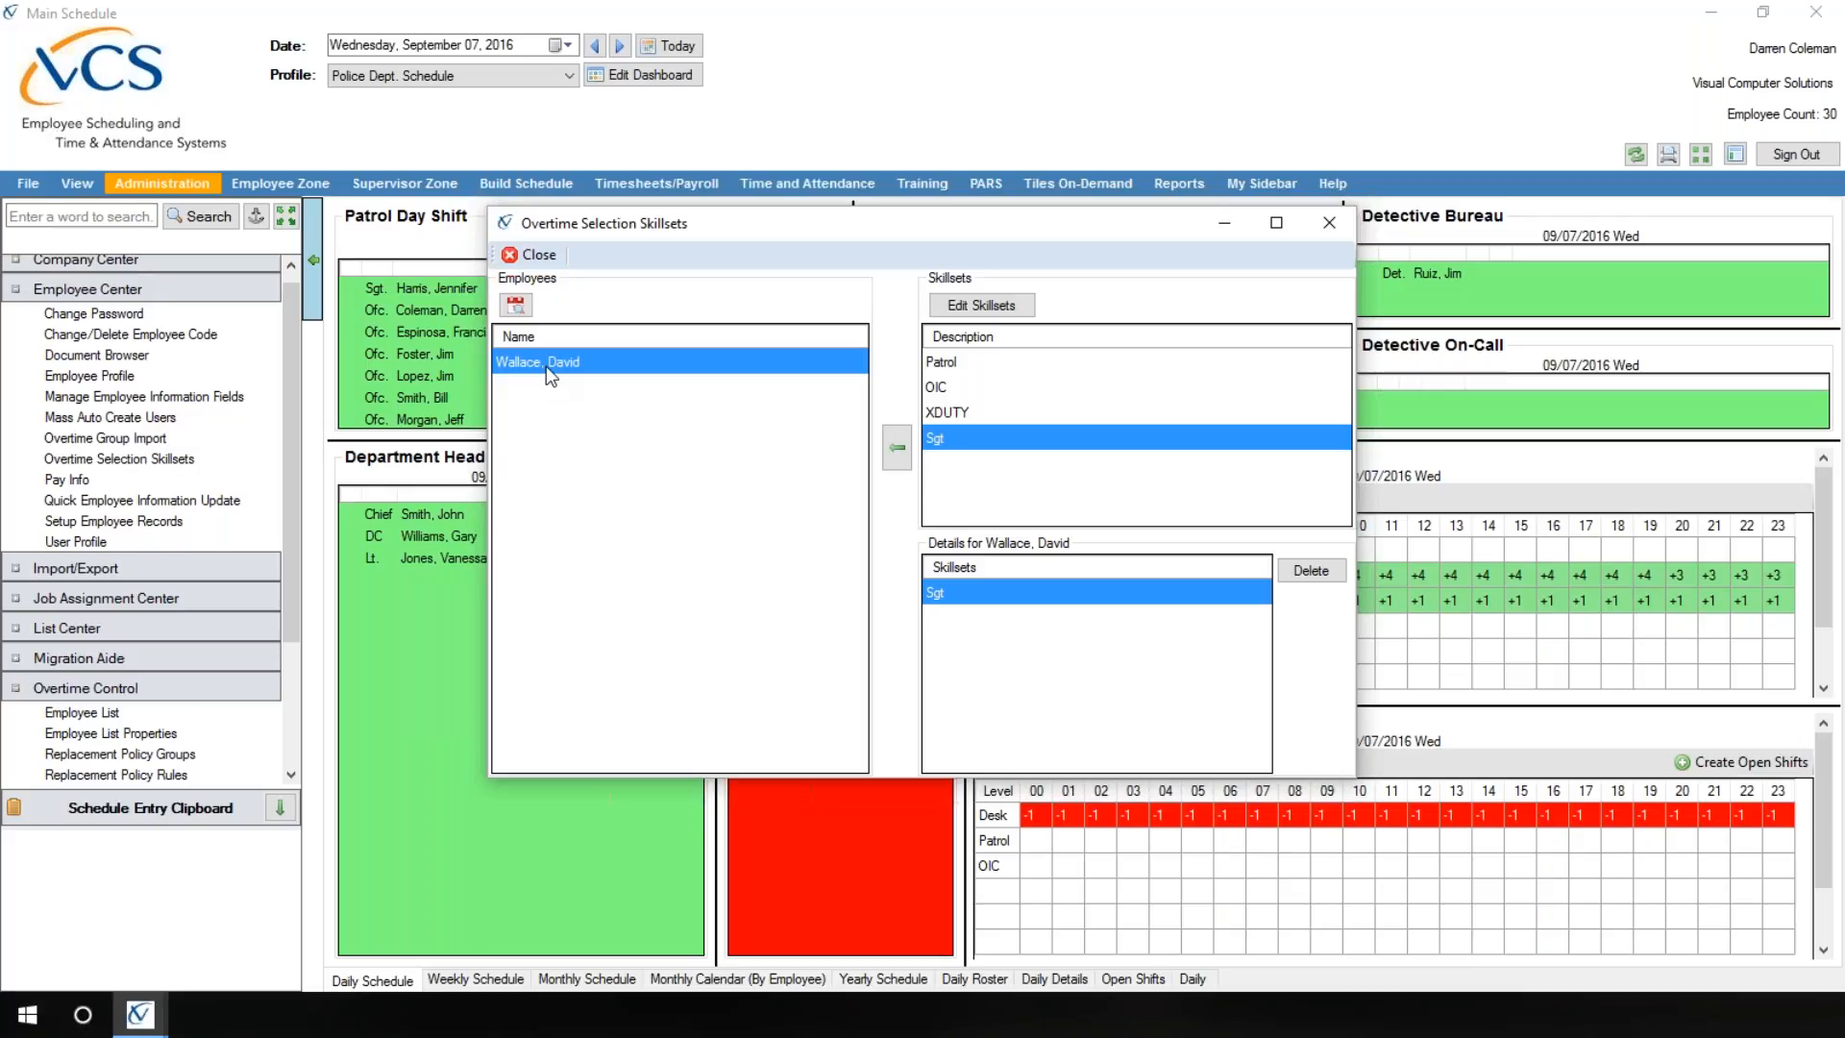
left_click(533, 253)
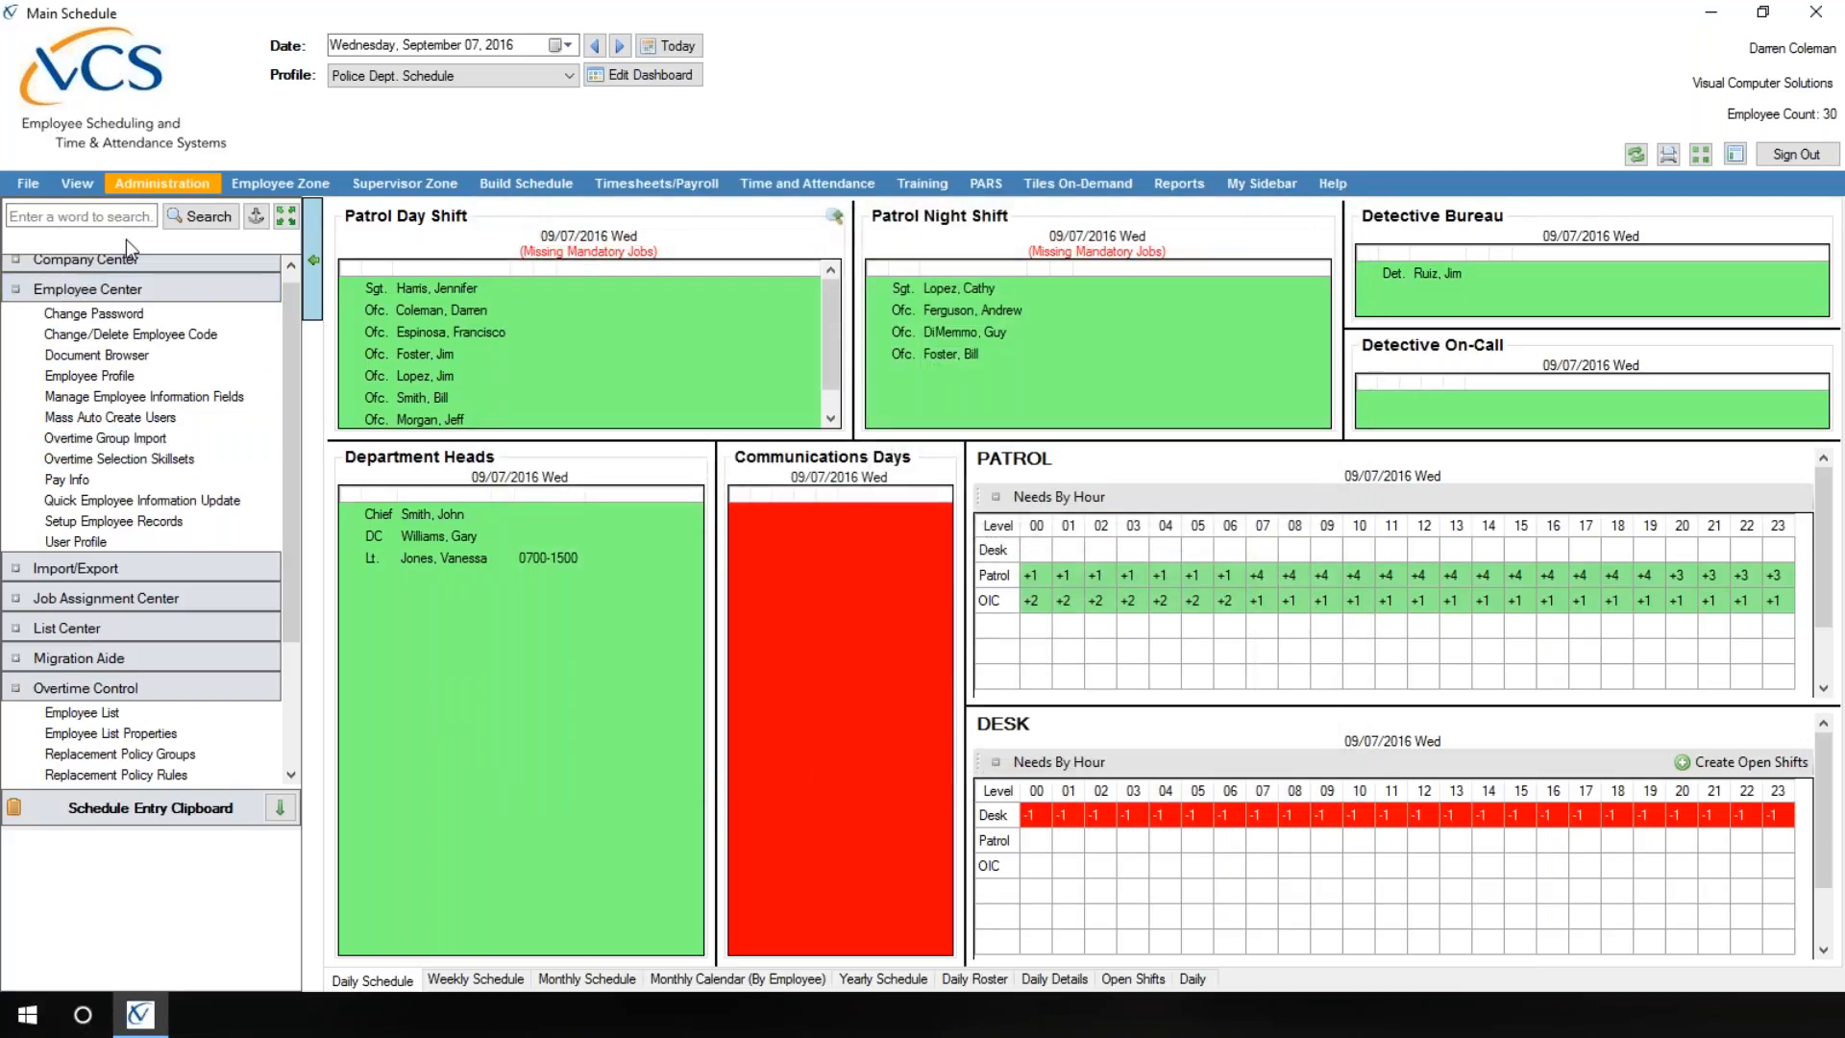
Step: Review the Application settings in Employee Profile and the pay rates in Pay Info, closing each window without changes
left_click(173, 178)
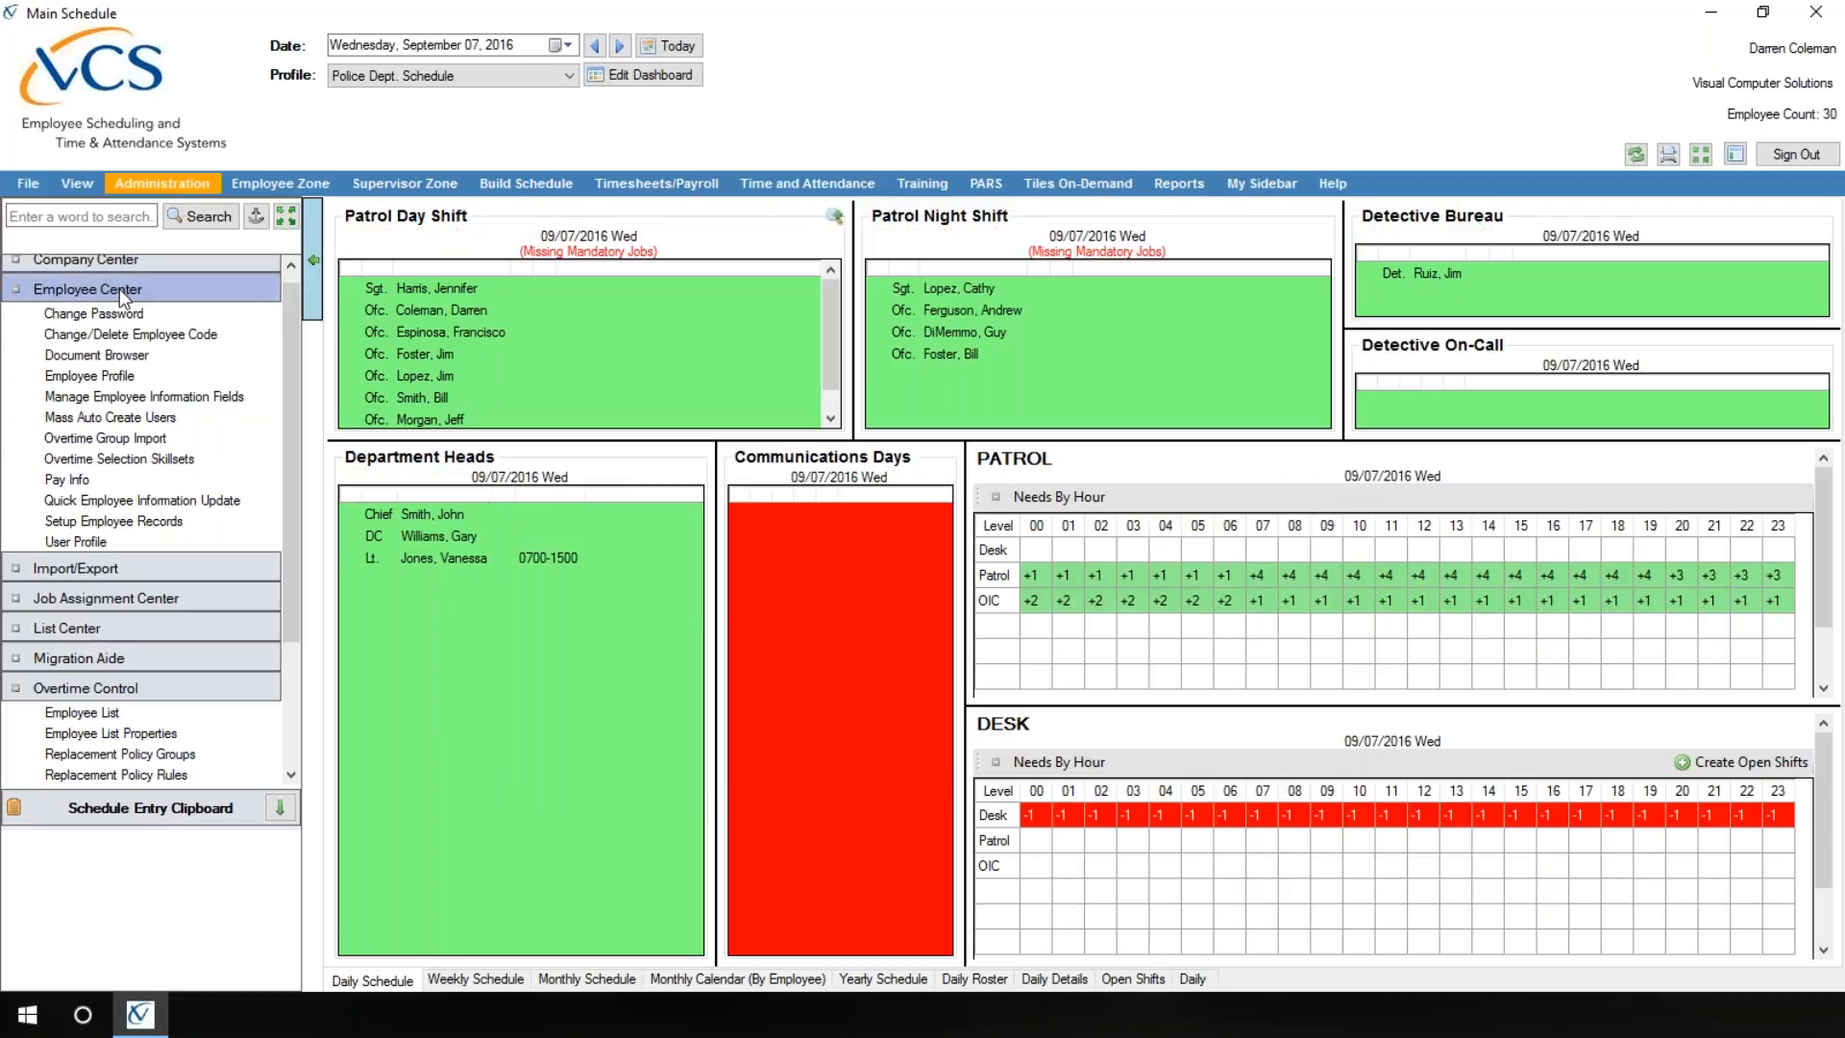
left_click(81, 382)
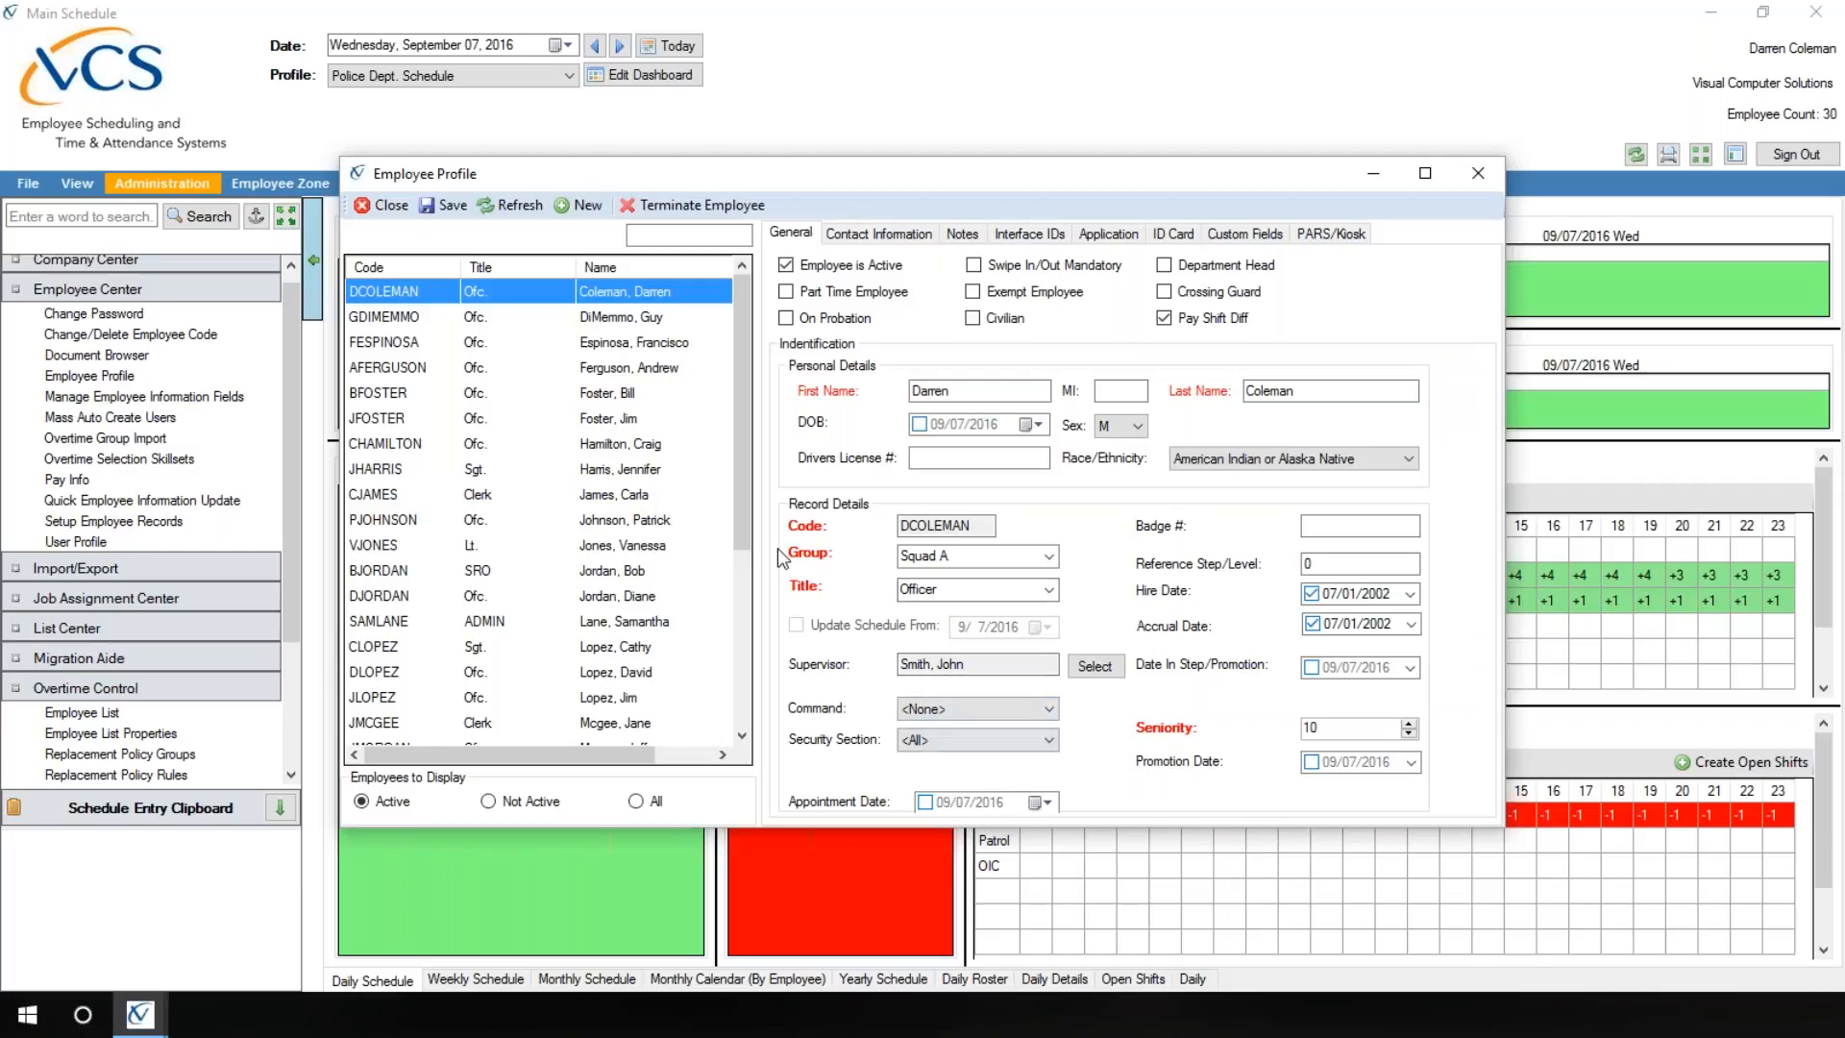
left_click(1108, 233)
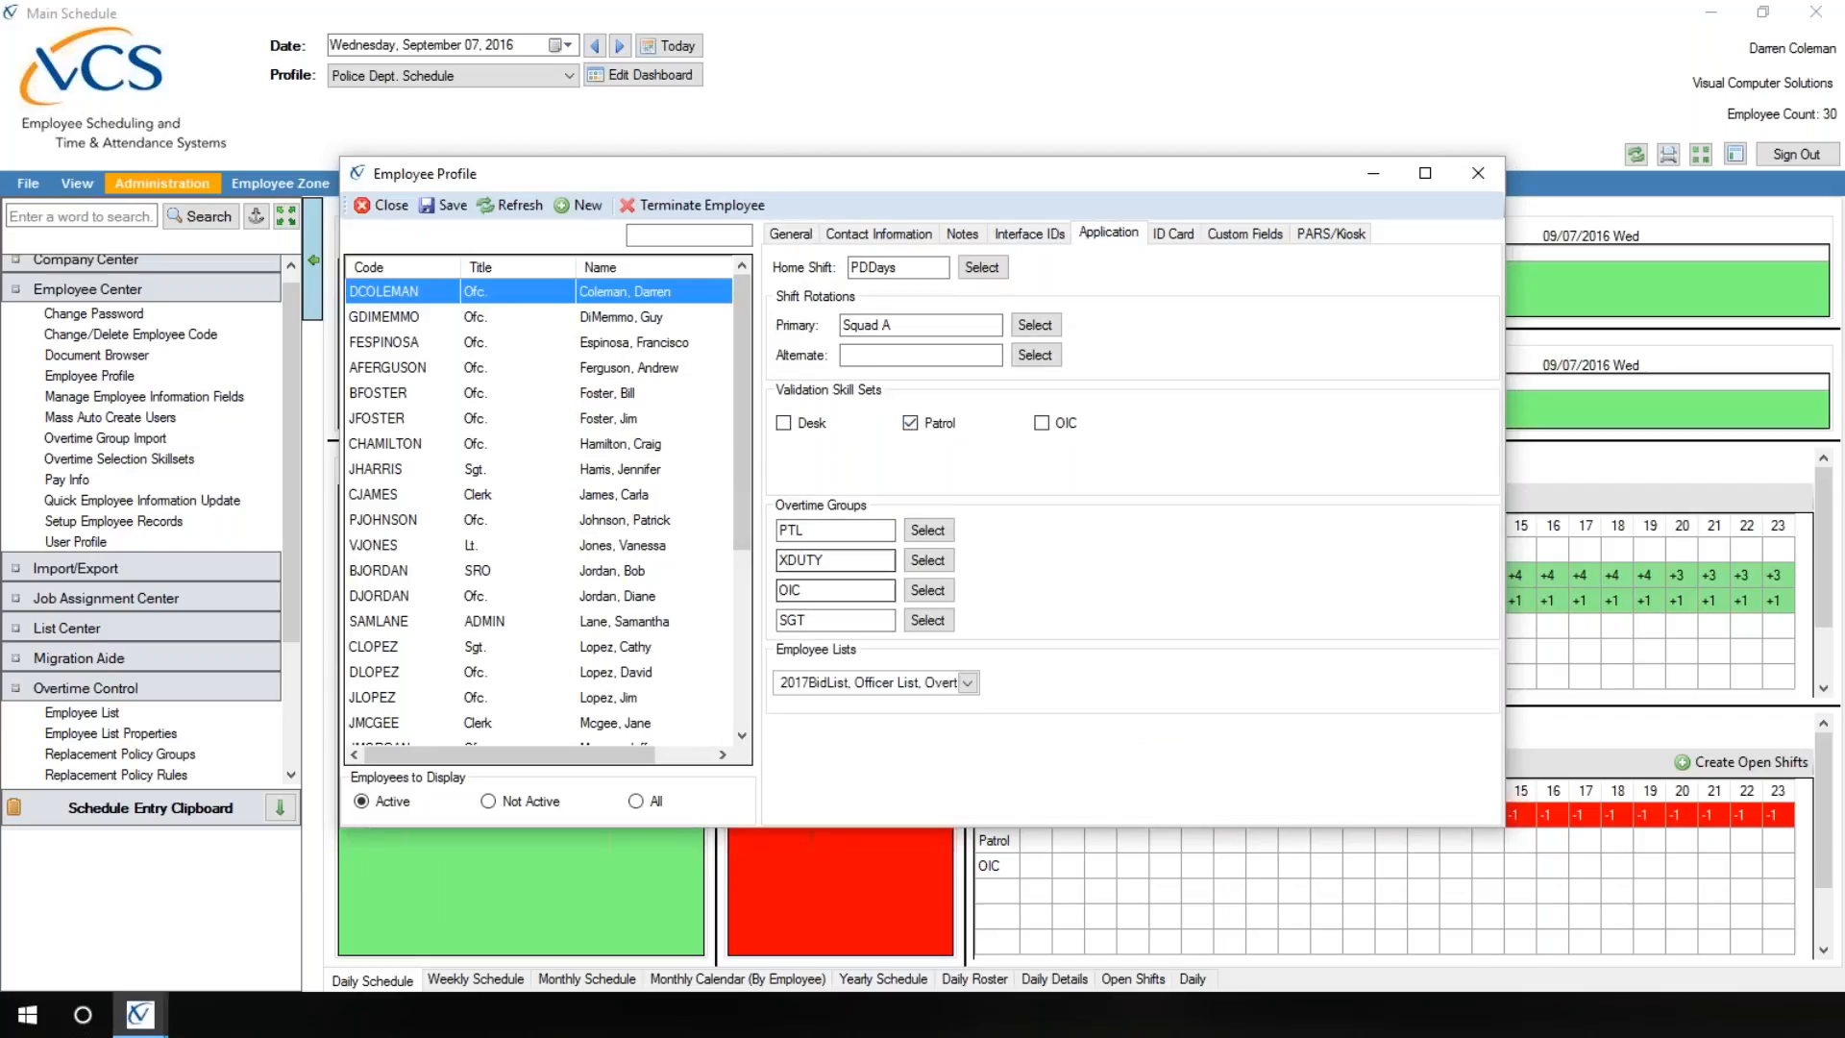
left_click(383, 205)
left_click(66, 480)
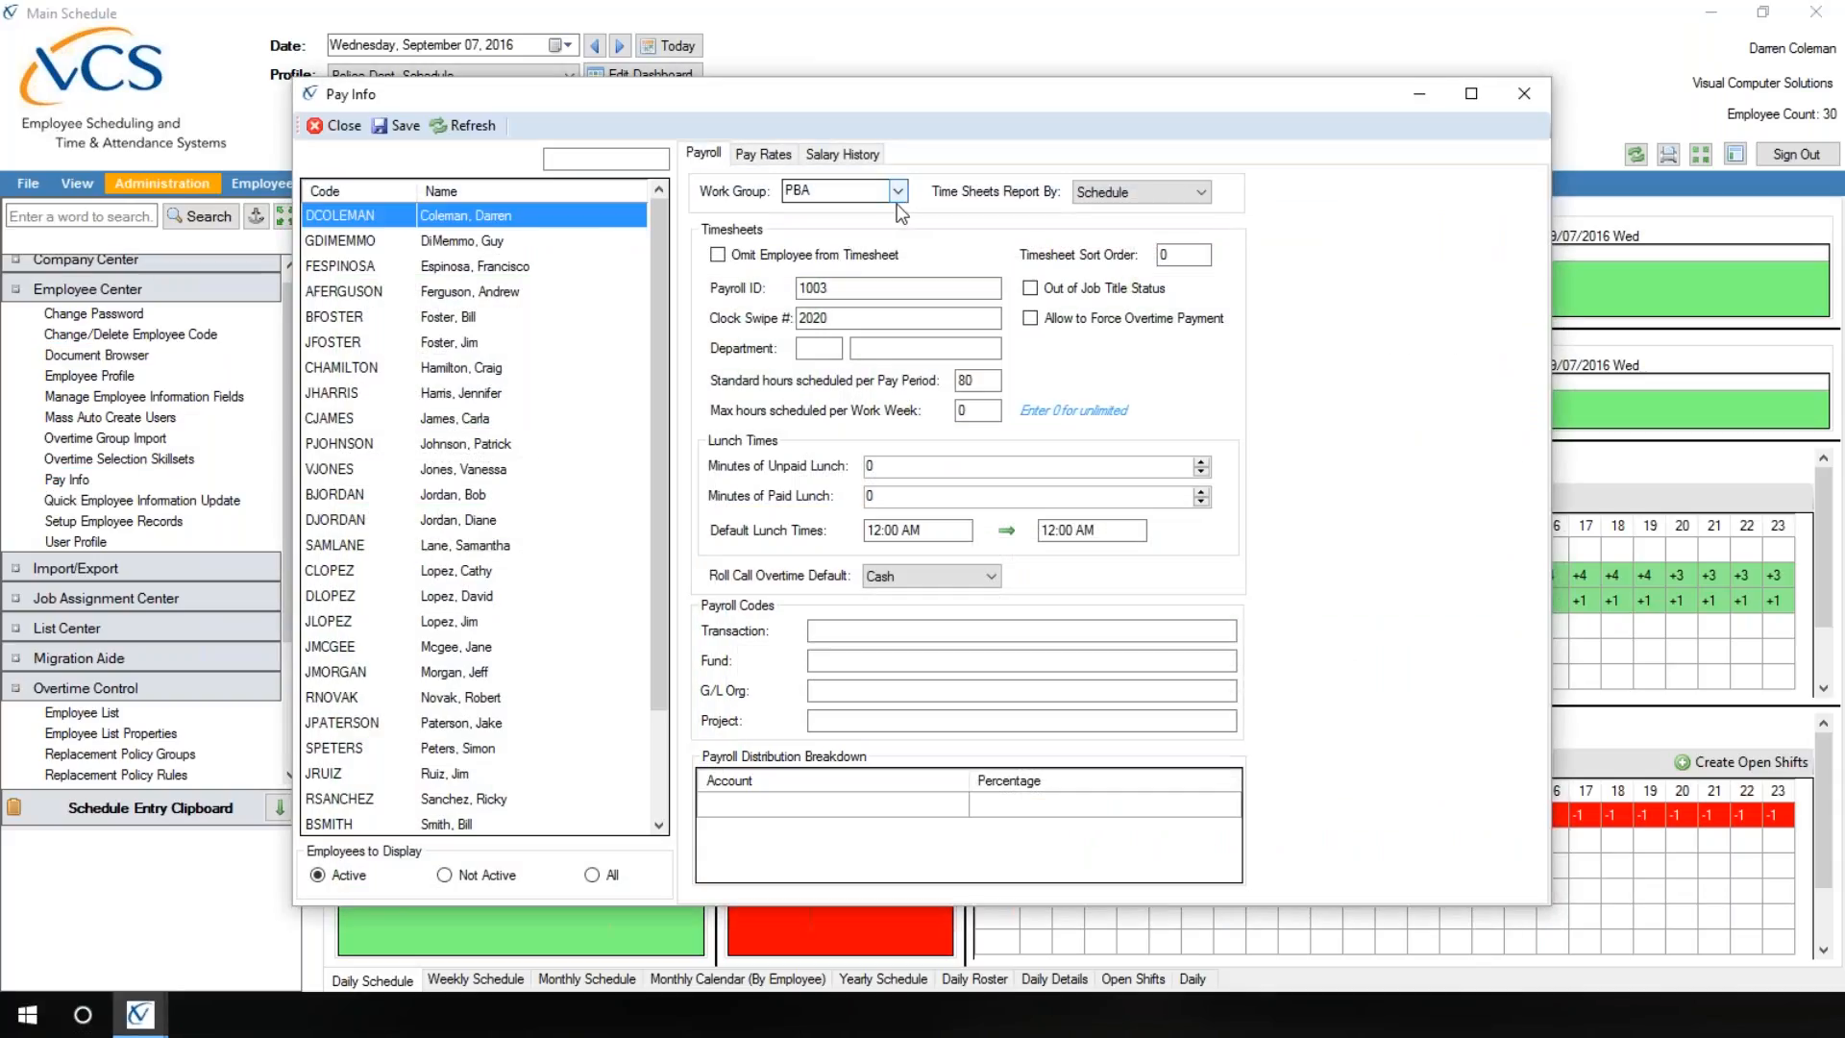
left_click(763, 154)
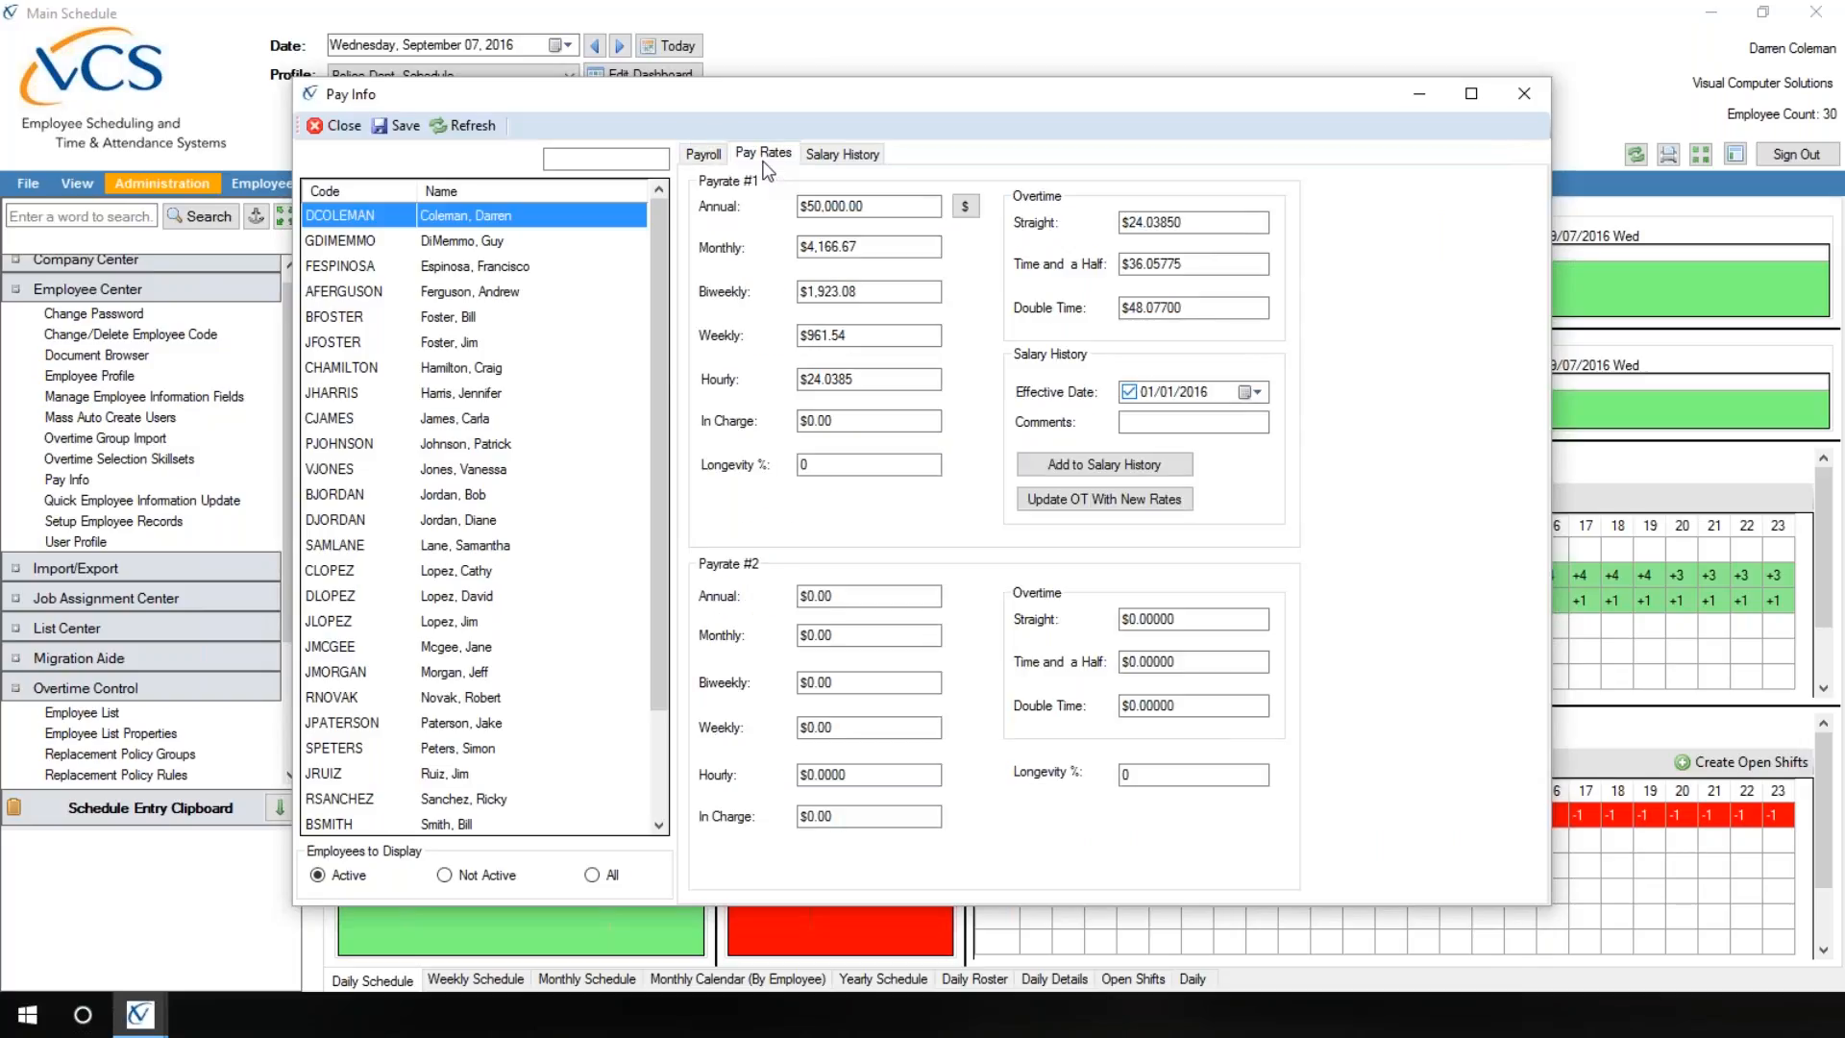
left_click(329, 133)
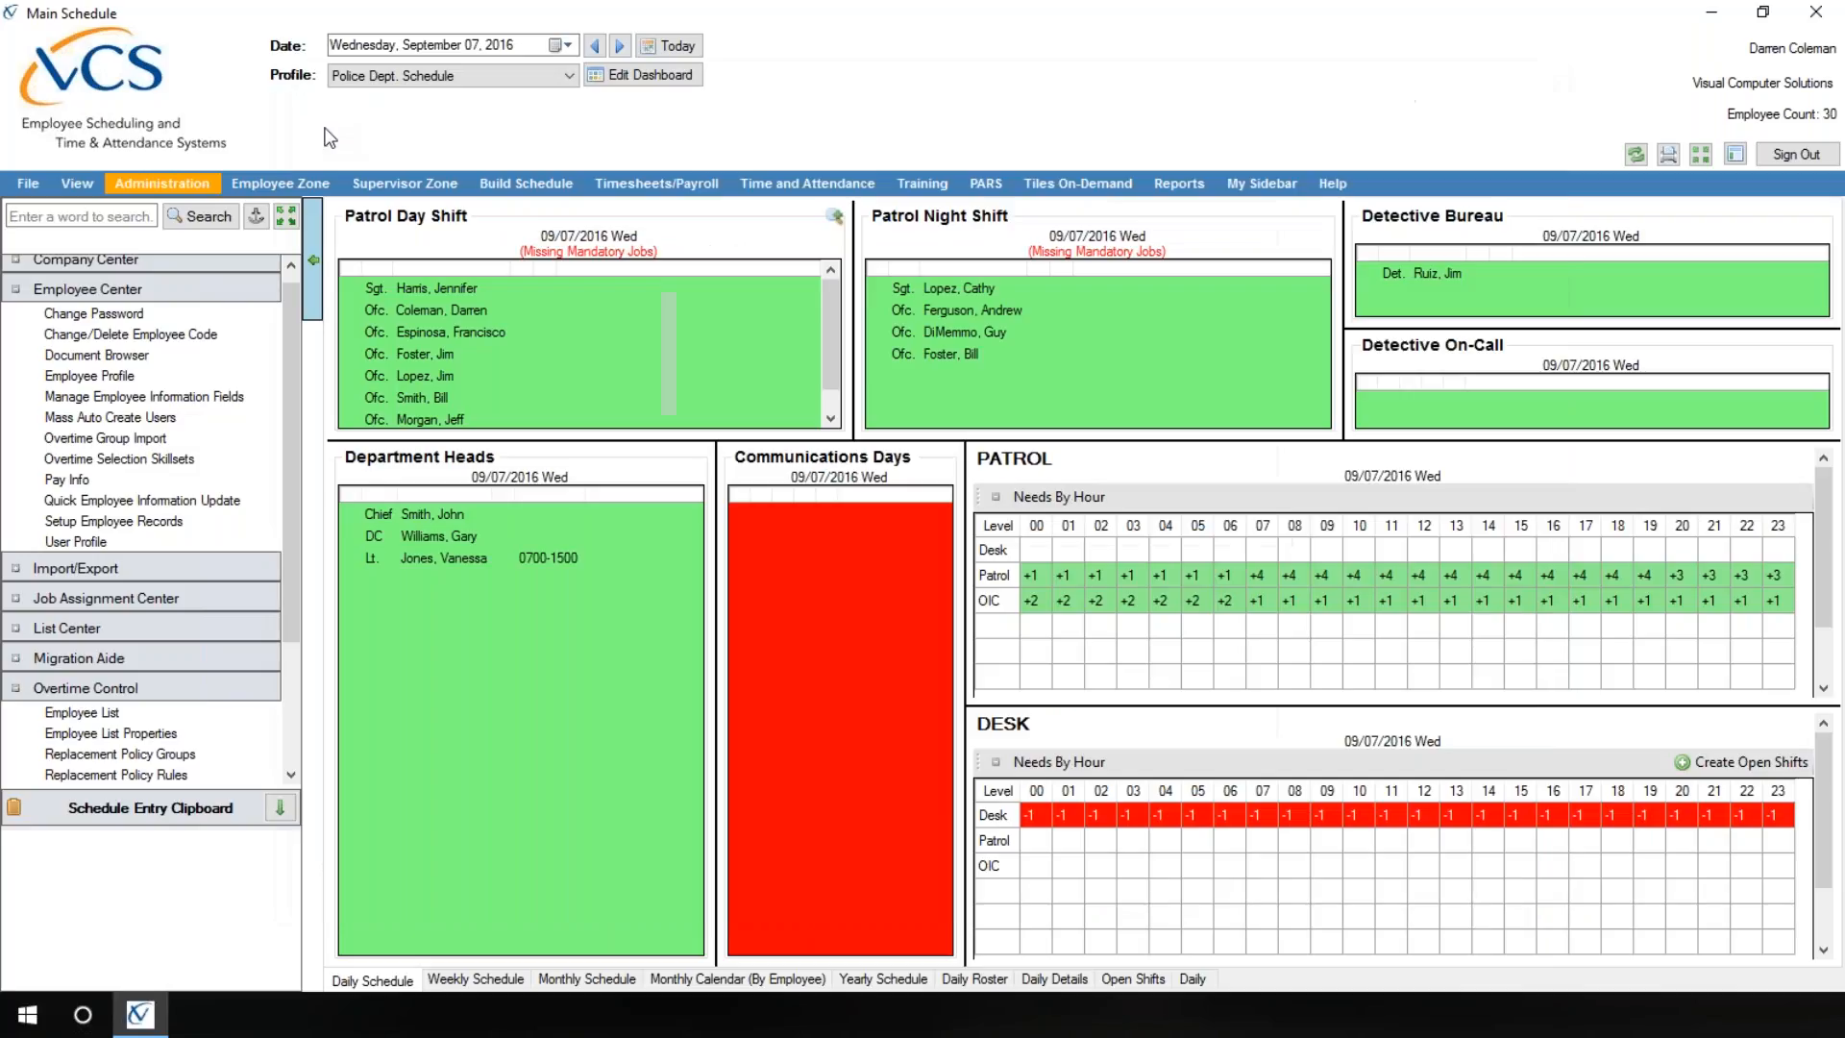
Step: Review the Security Profile choices in User Profile, leaving the selection as is, and close the window
left_click(87, 545)
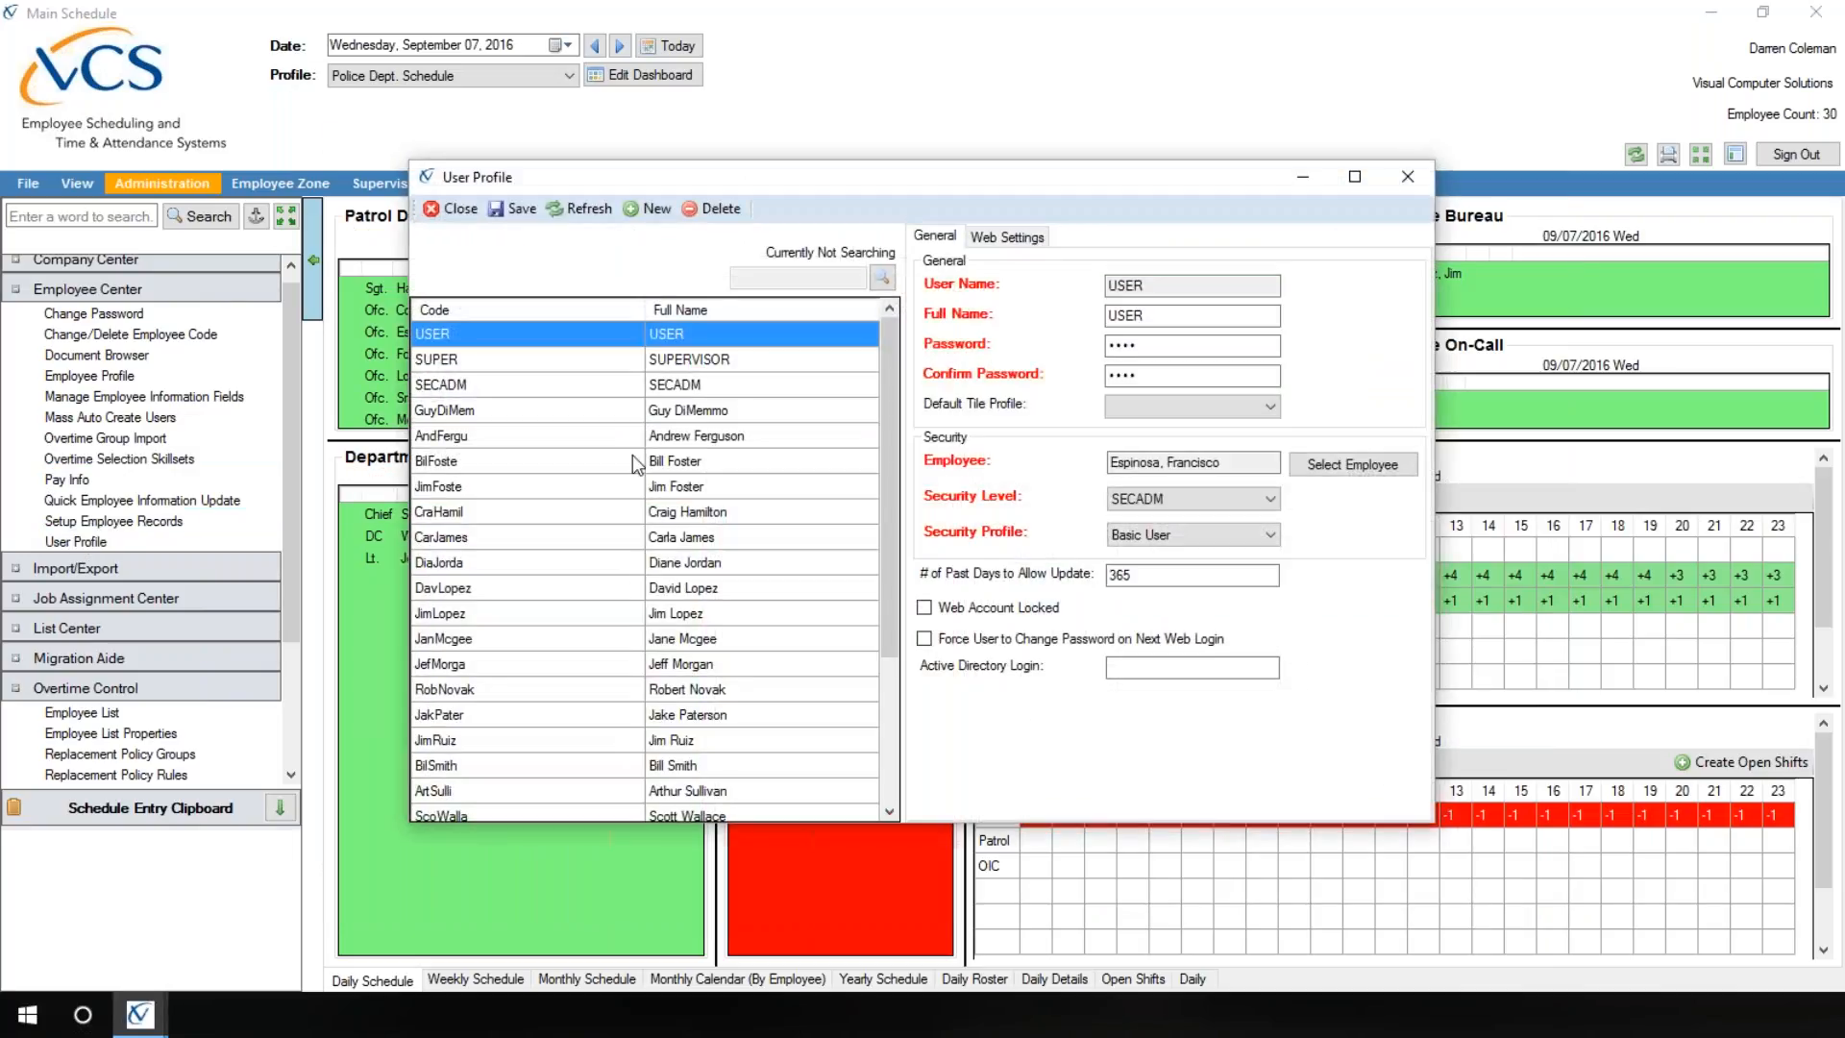
left_click(1270, 535)
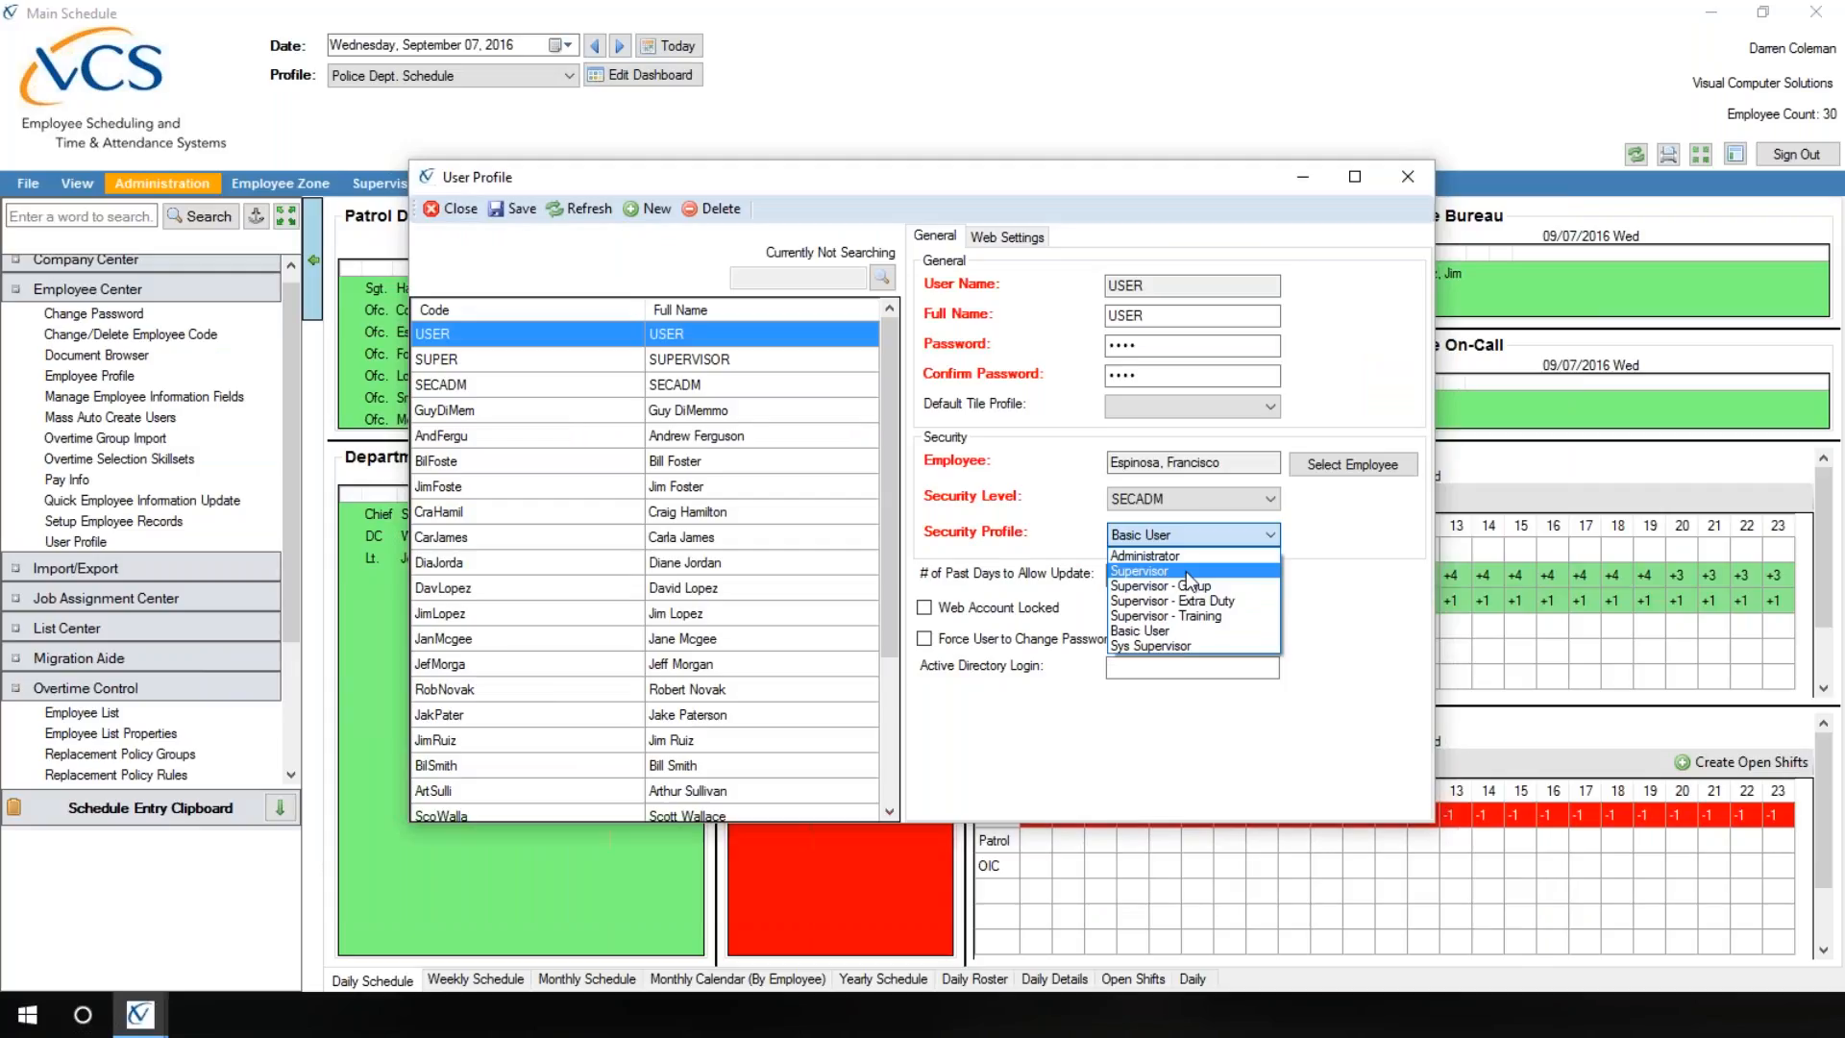
left_click(1315, 550)
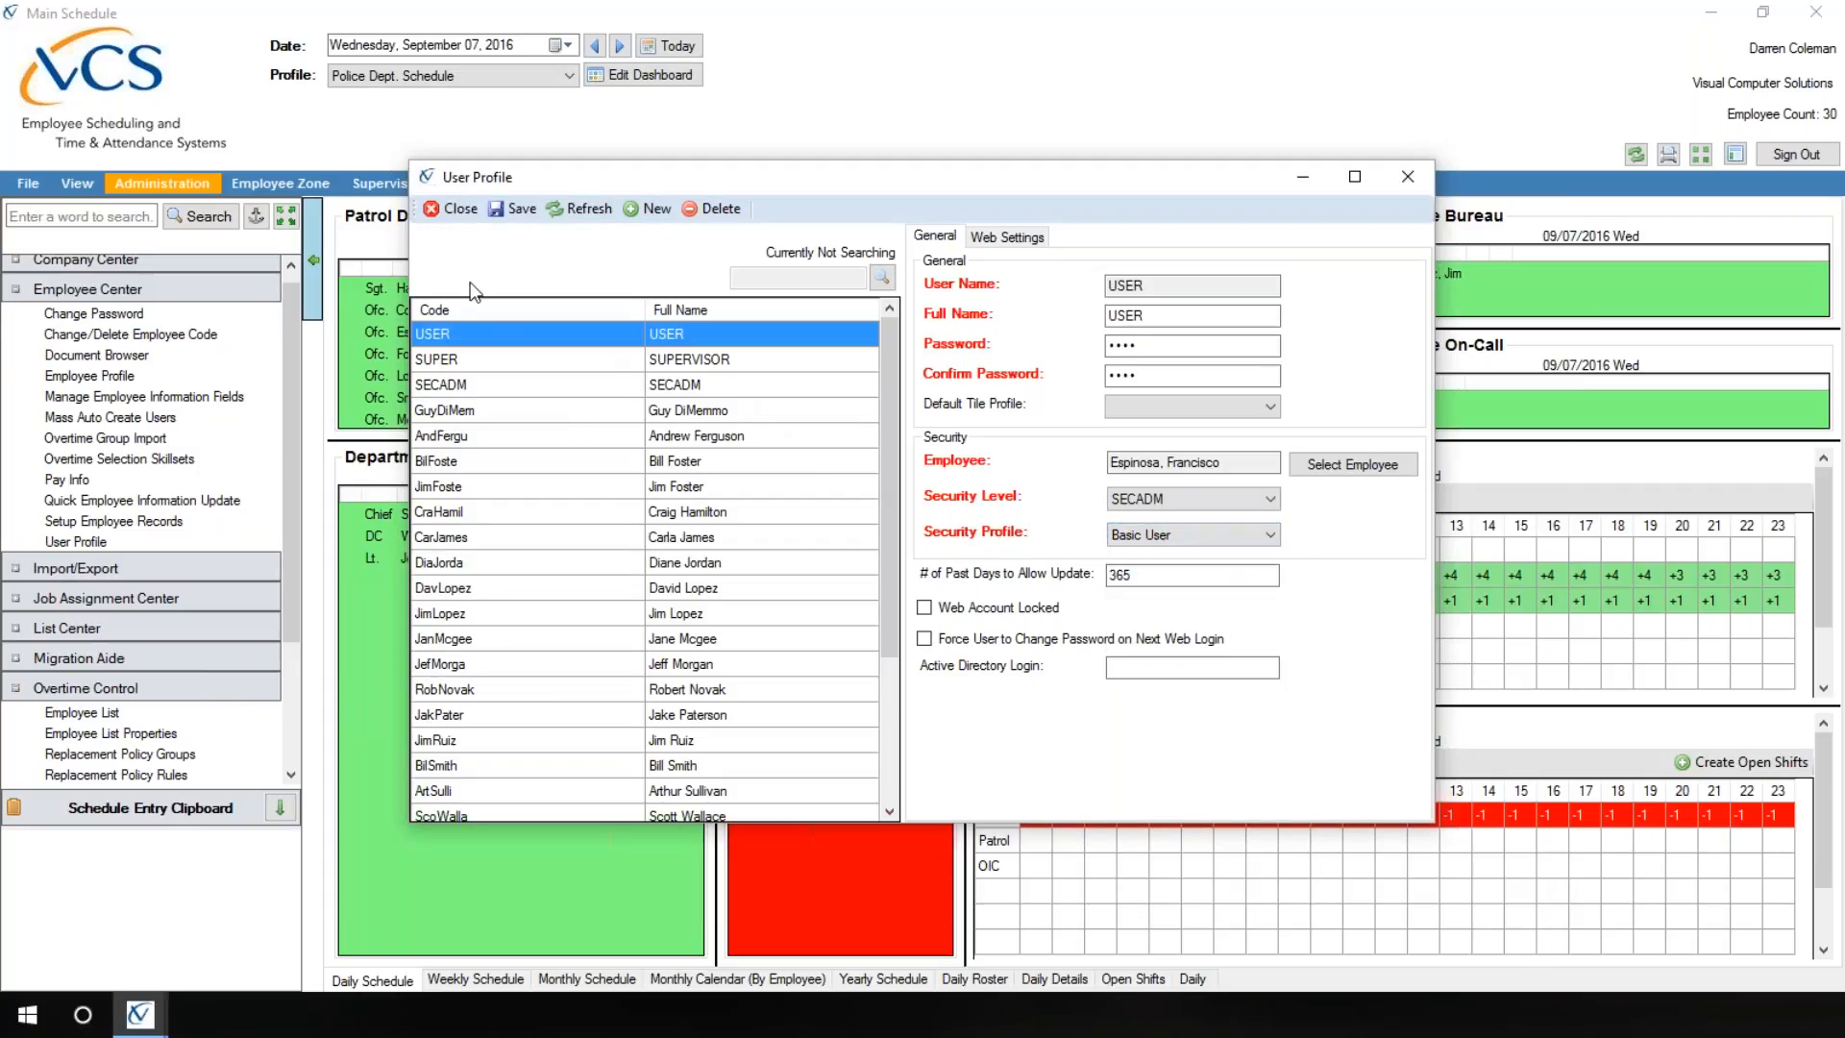
left_click(466, 210)
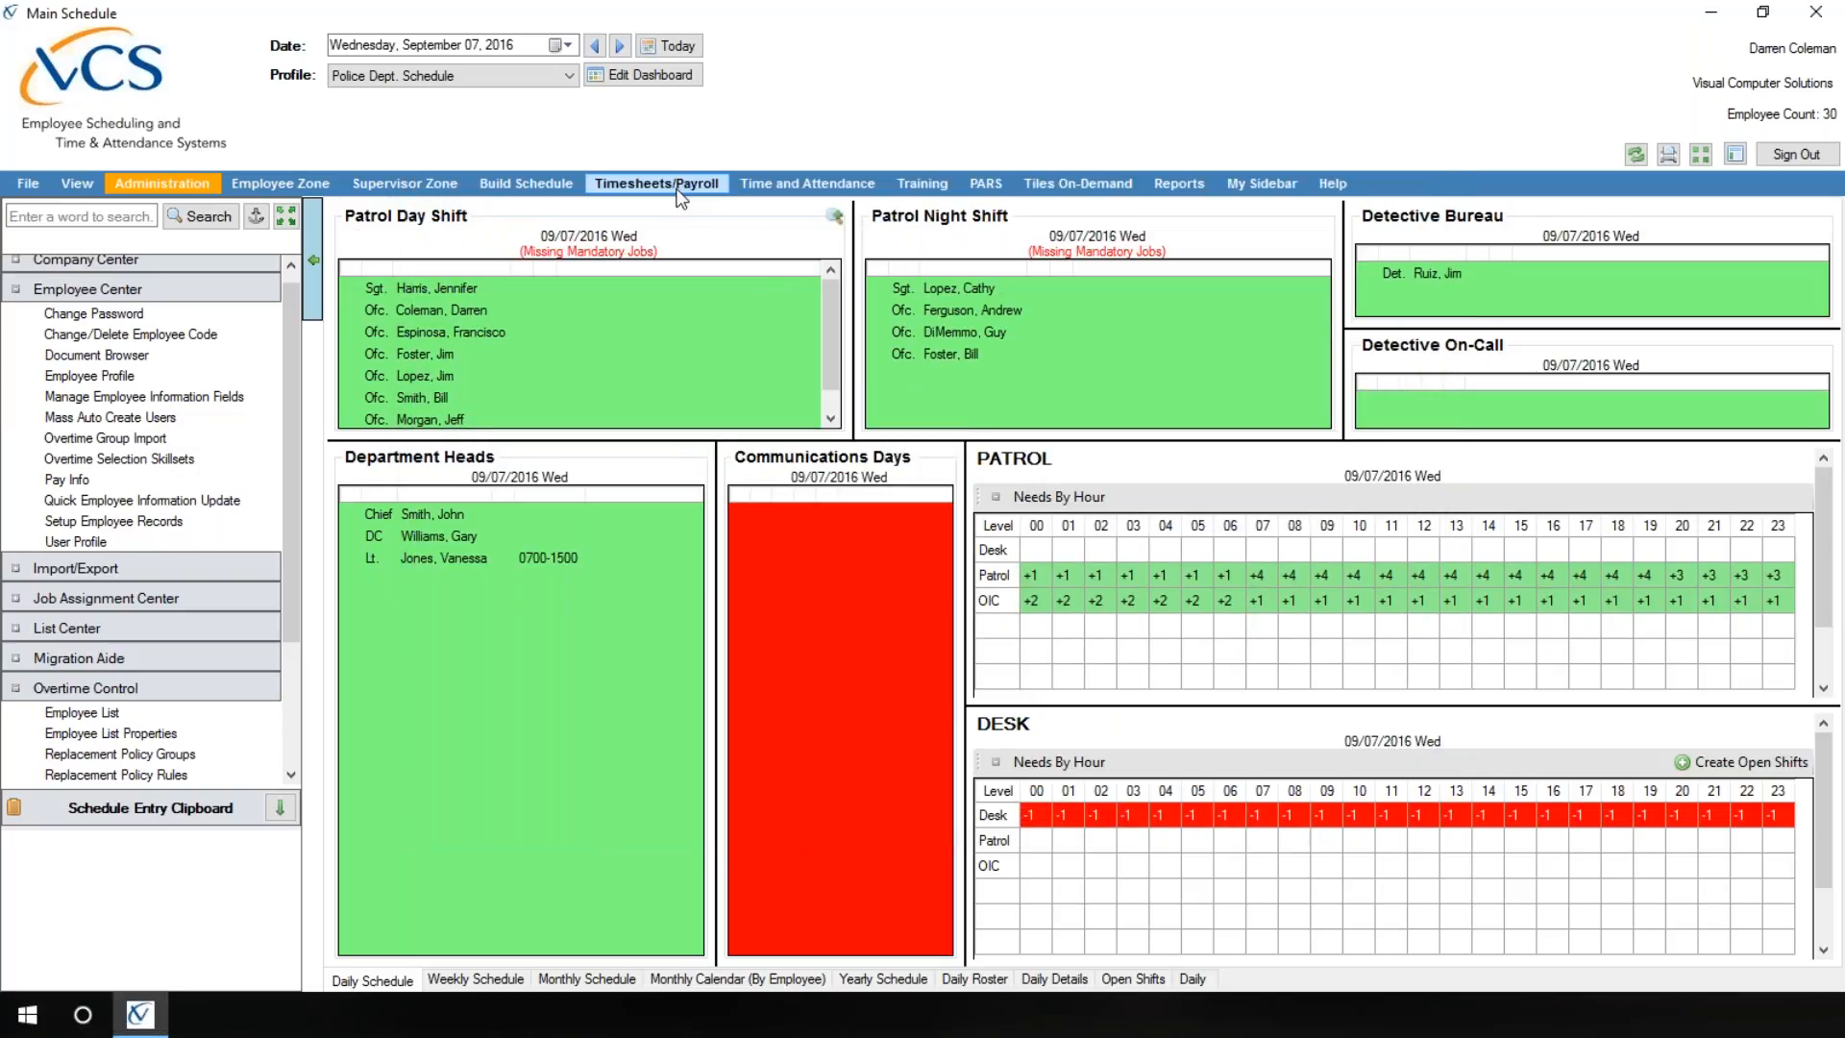
Step: Examine the Add Employees to Existing Rotations window, including its date range, options and rotations, and close it without applying
left_click(526, 183)
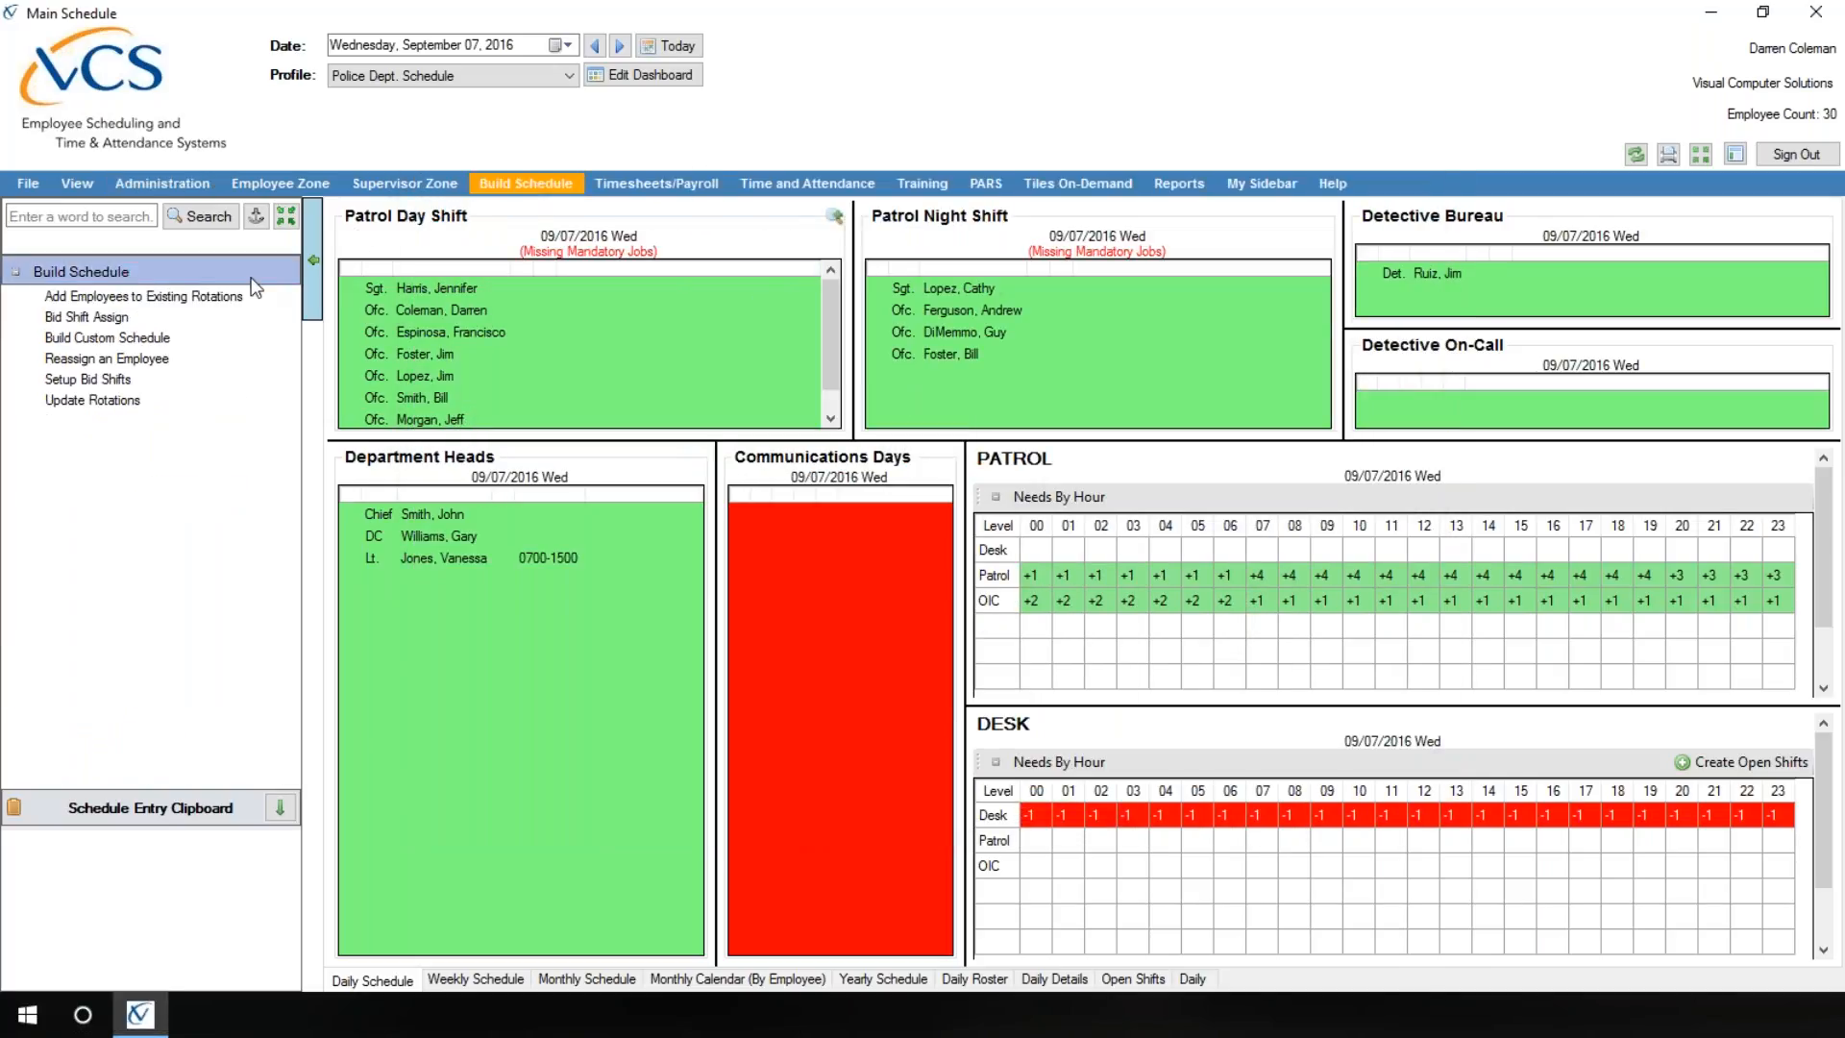
left_click(163, 304)
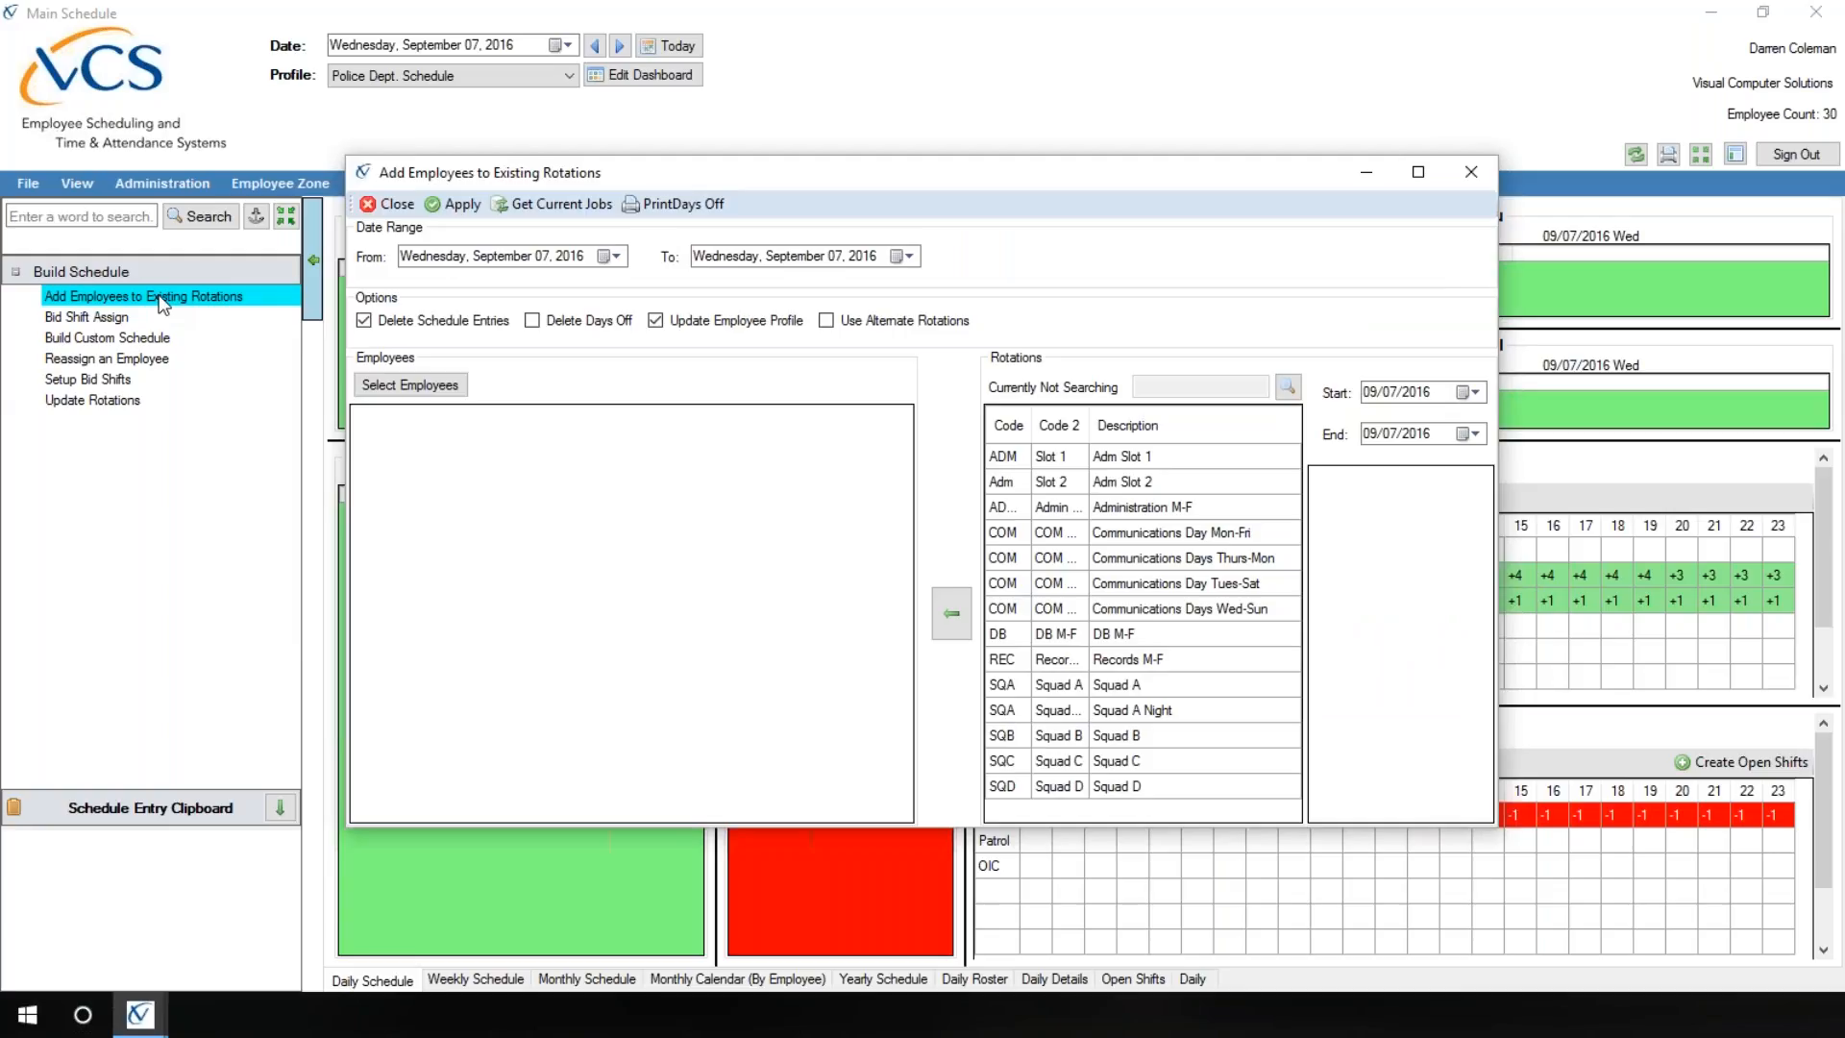
left_click(399, 206)
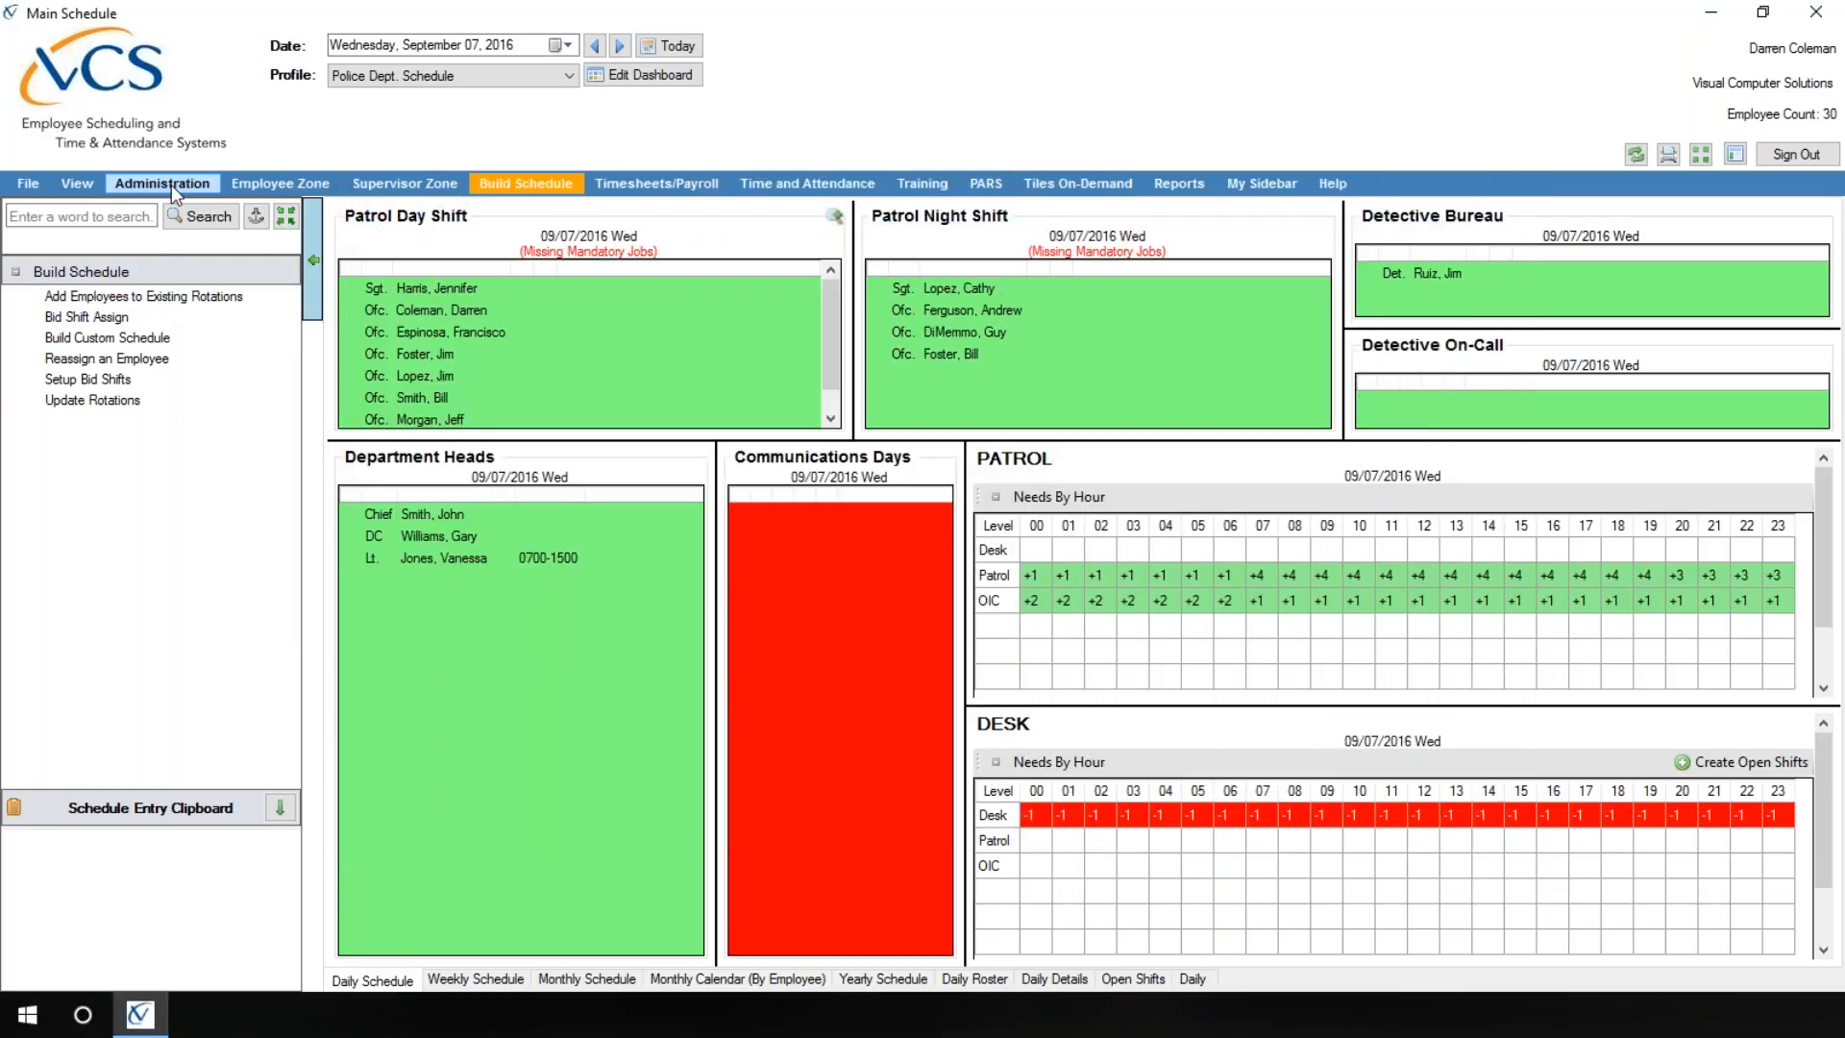
Step: Revisit the Overtime Control employee lists and the Overtime Selection Skillsets, closing each window without changes
left_click(171, 184)
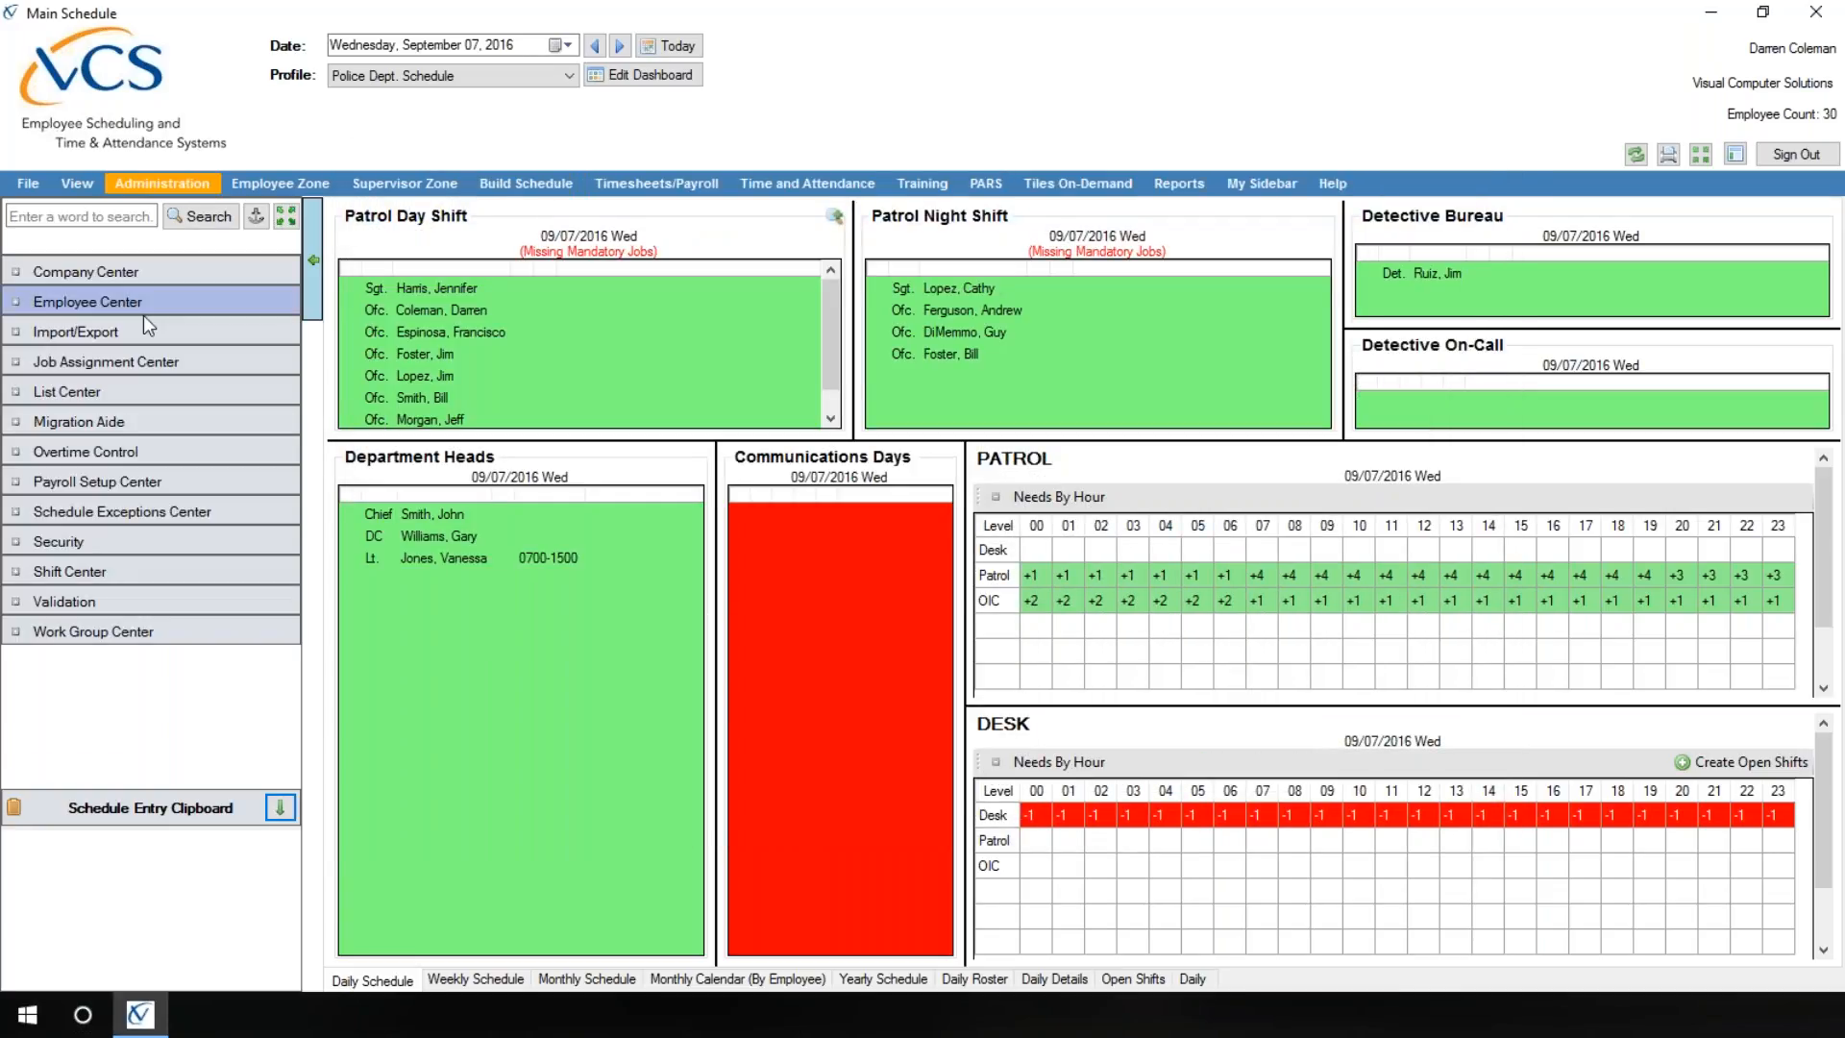
left_click(78, 456)
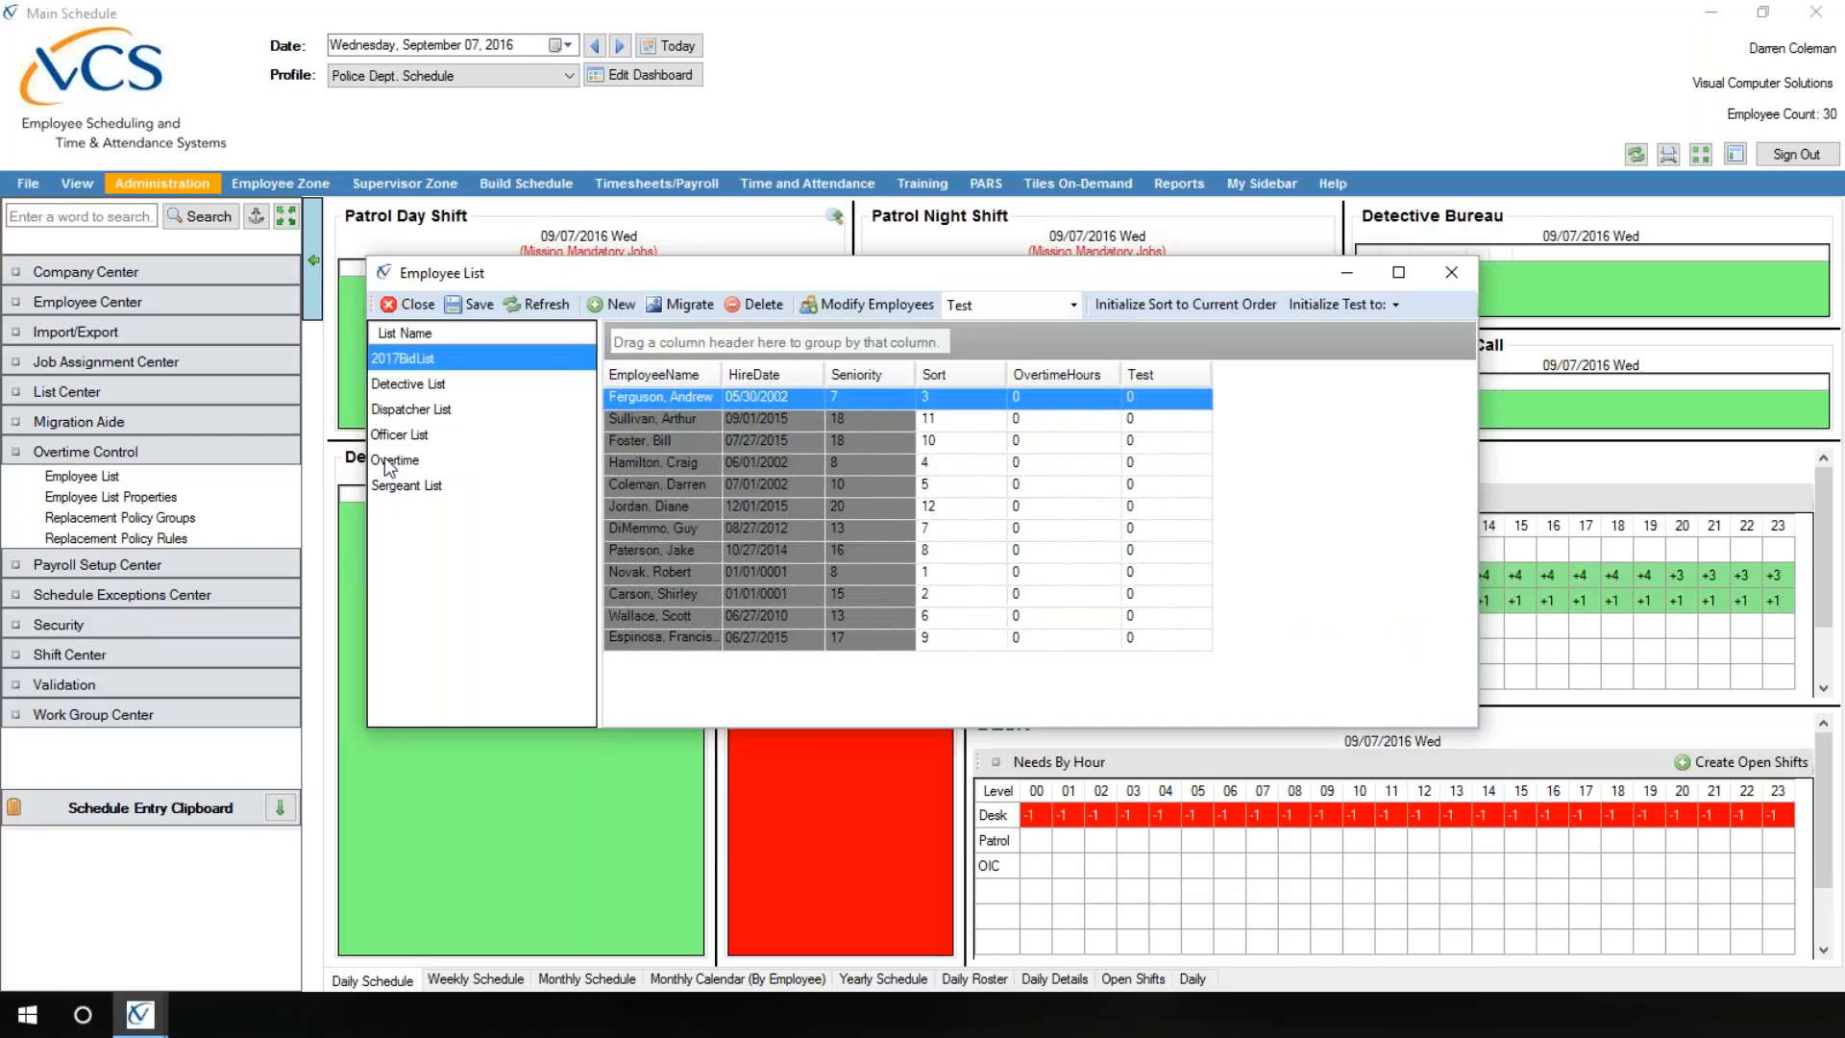
left_click(415, 304)
left_click(185, 301)
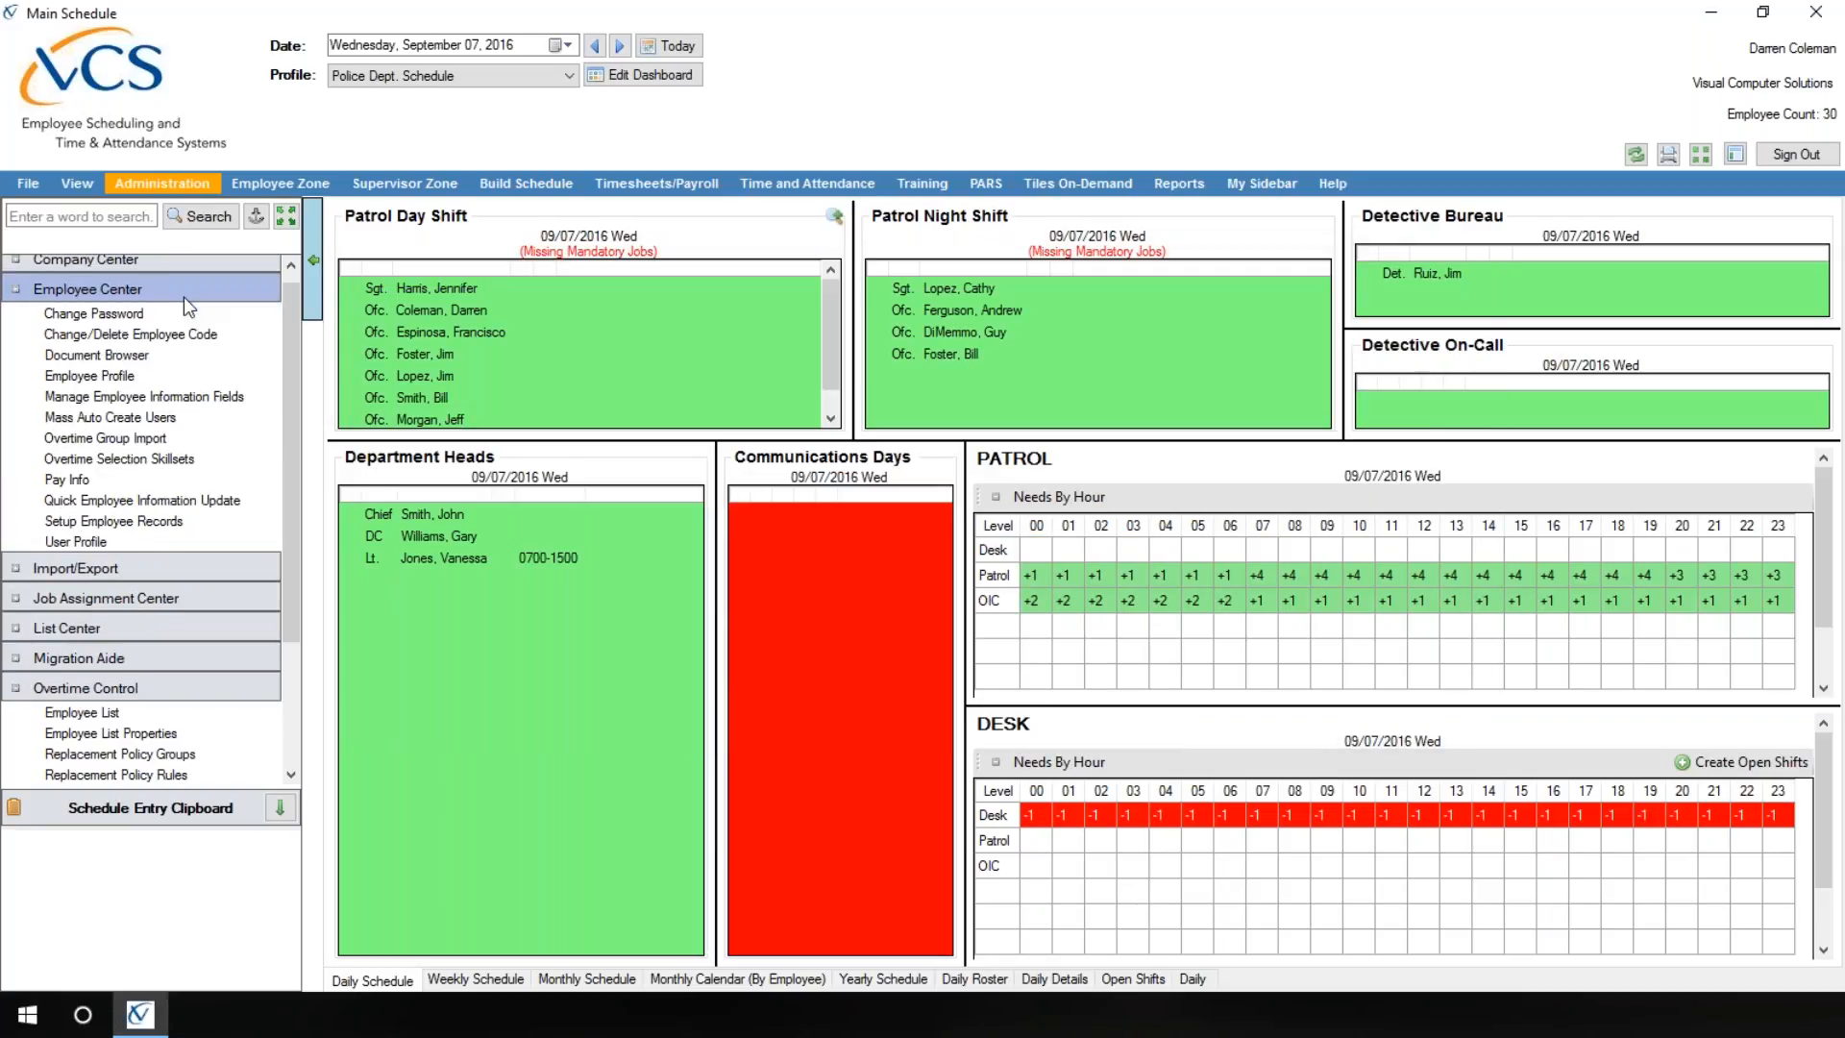
left_click(102, 460)
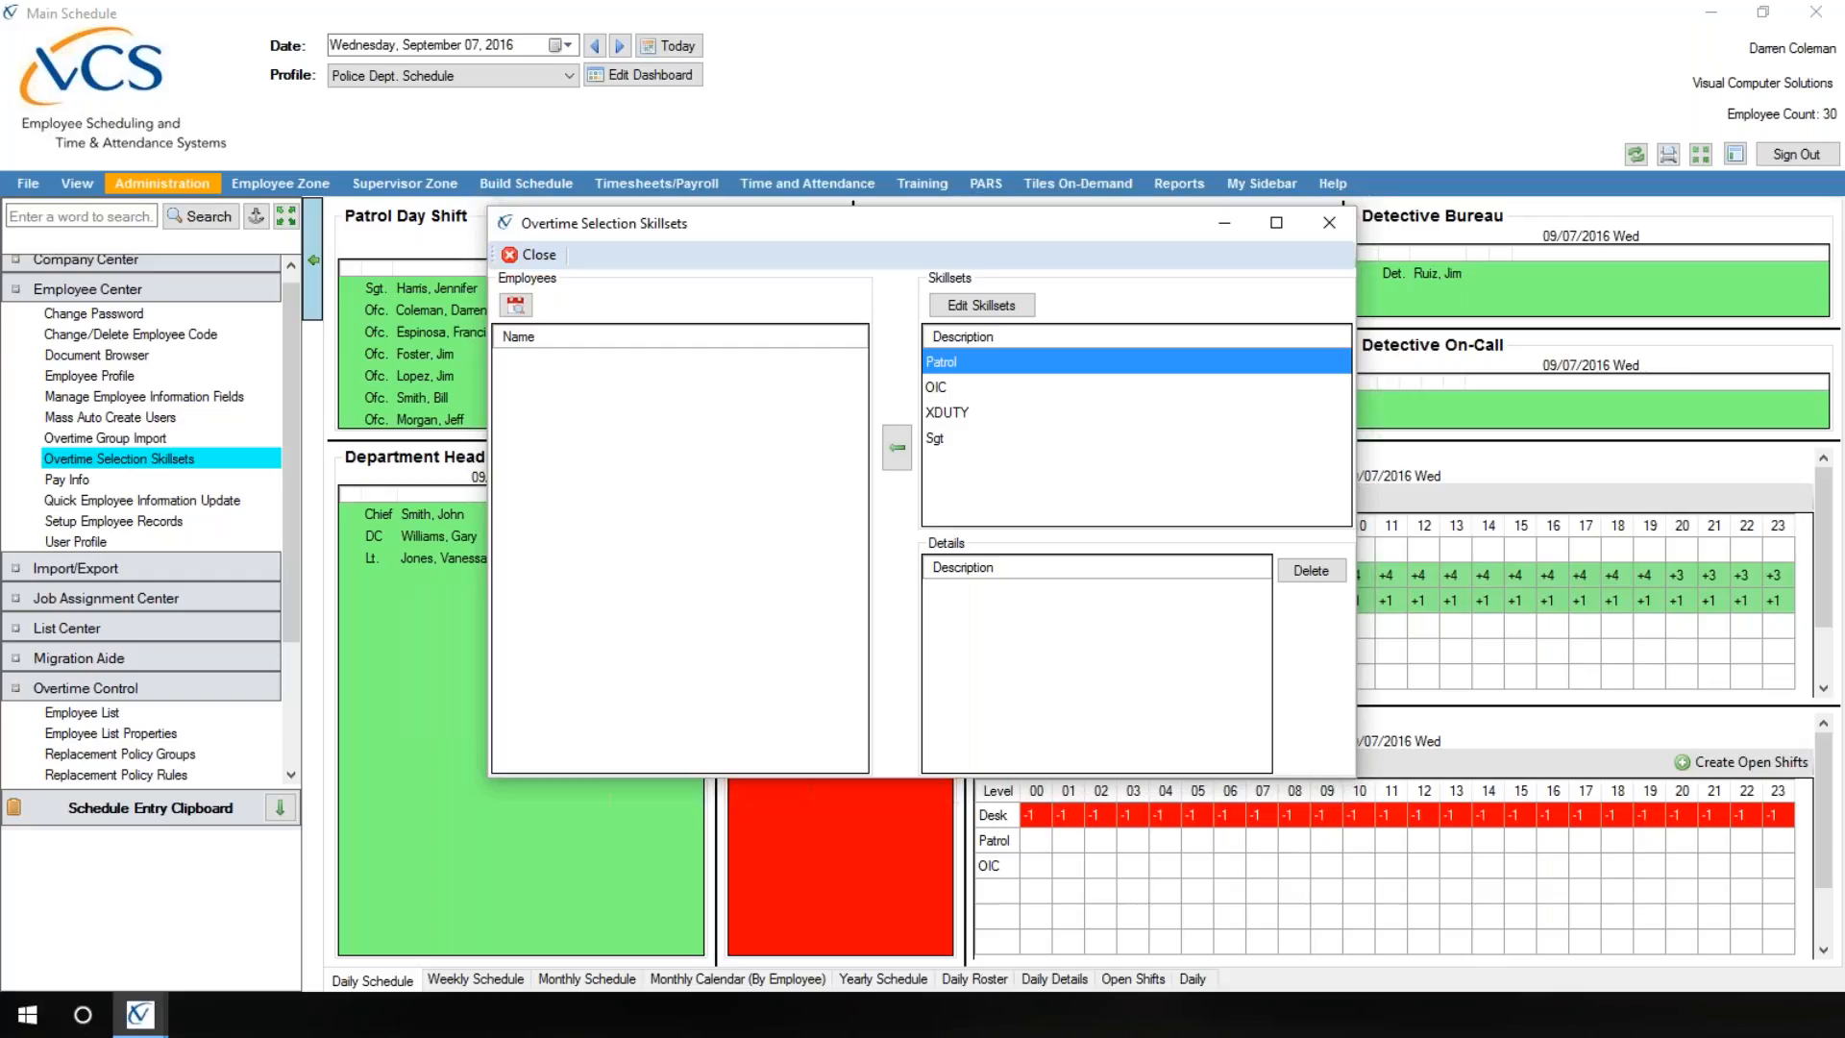
left_click(532, 254)
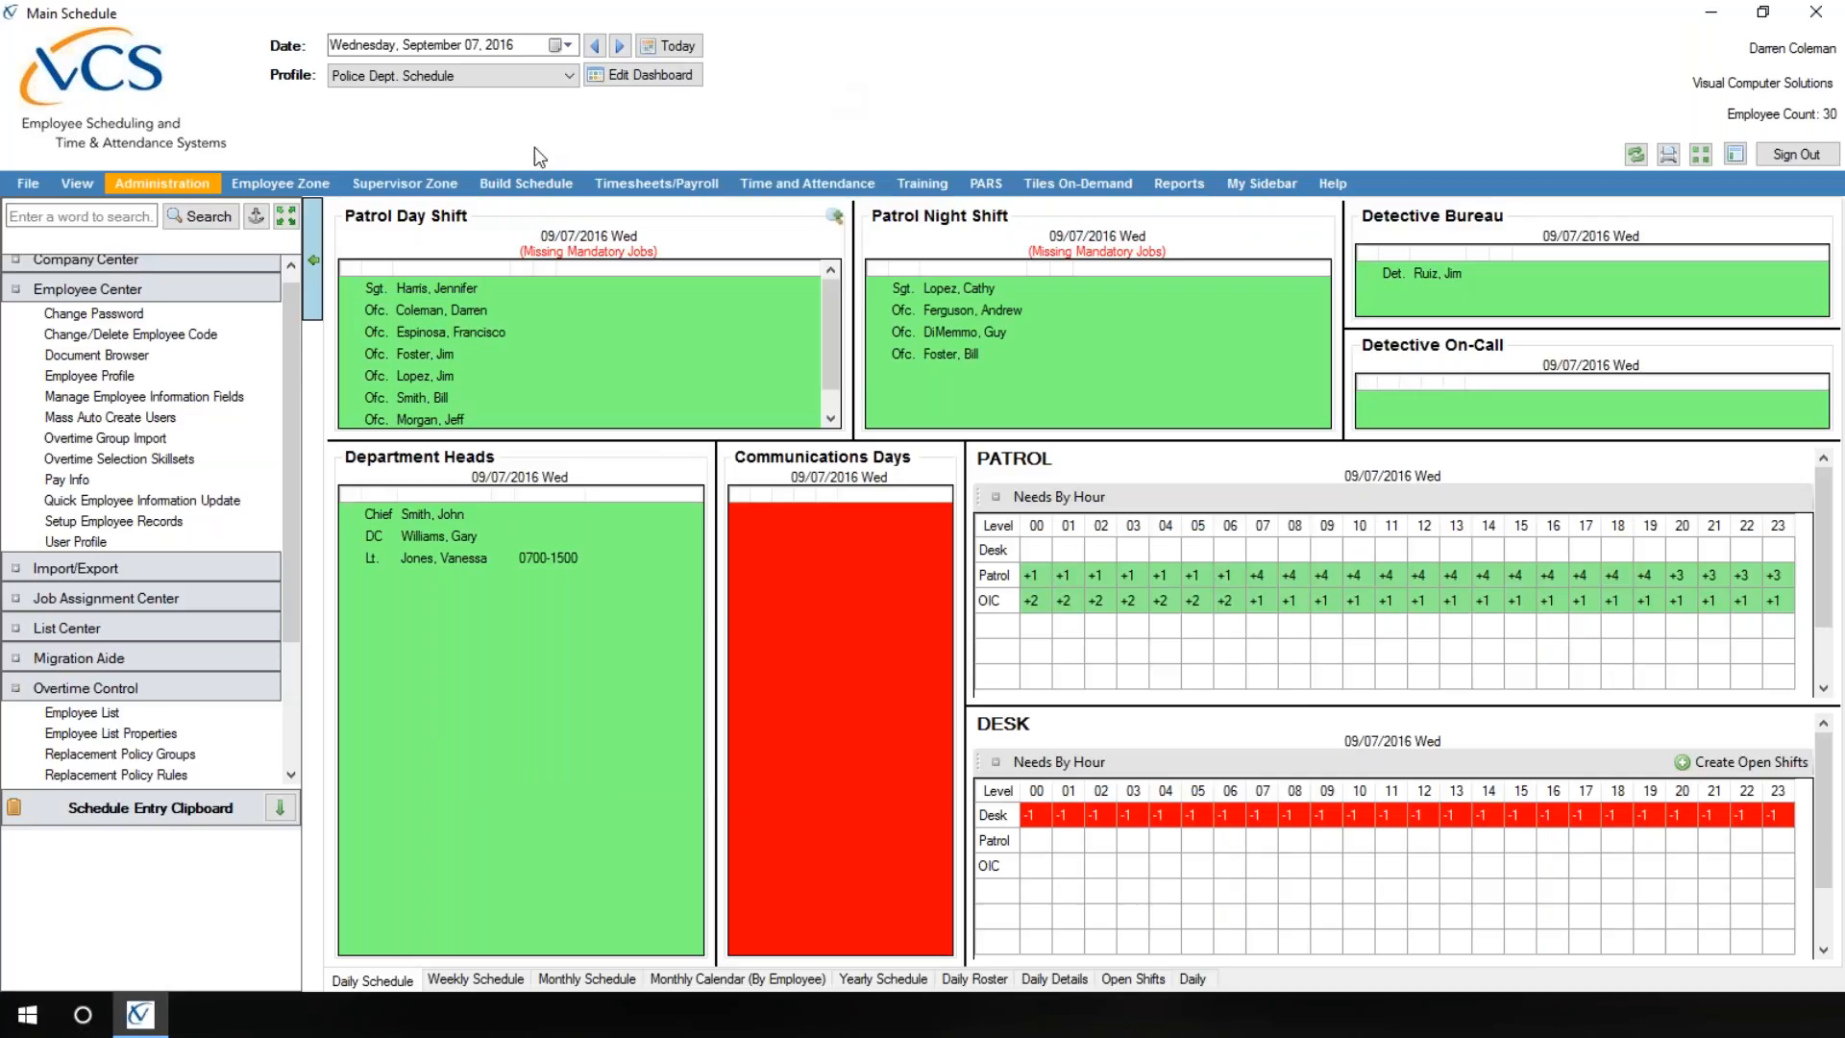
left_click(133, 682)
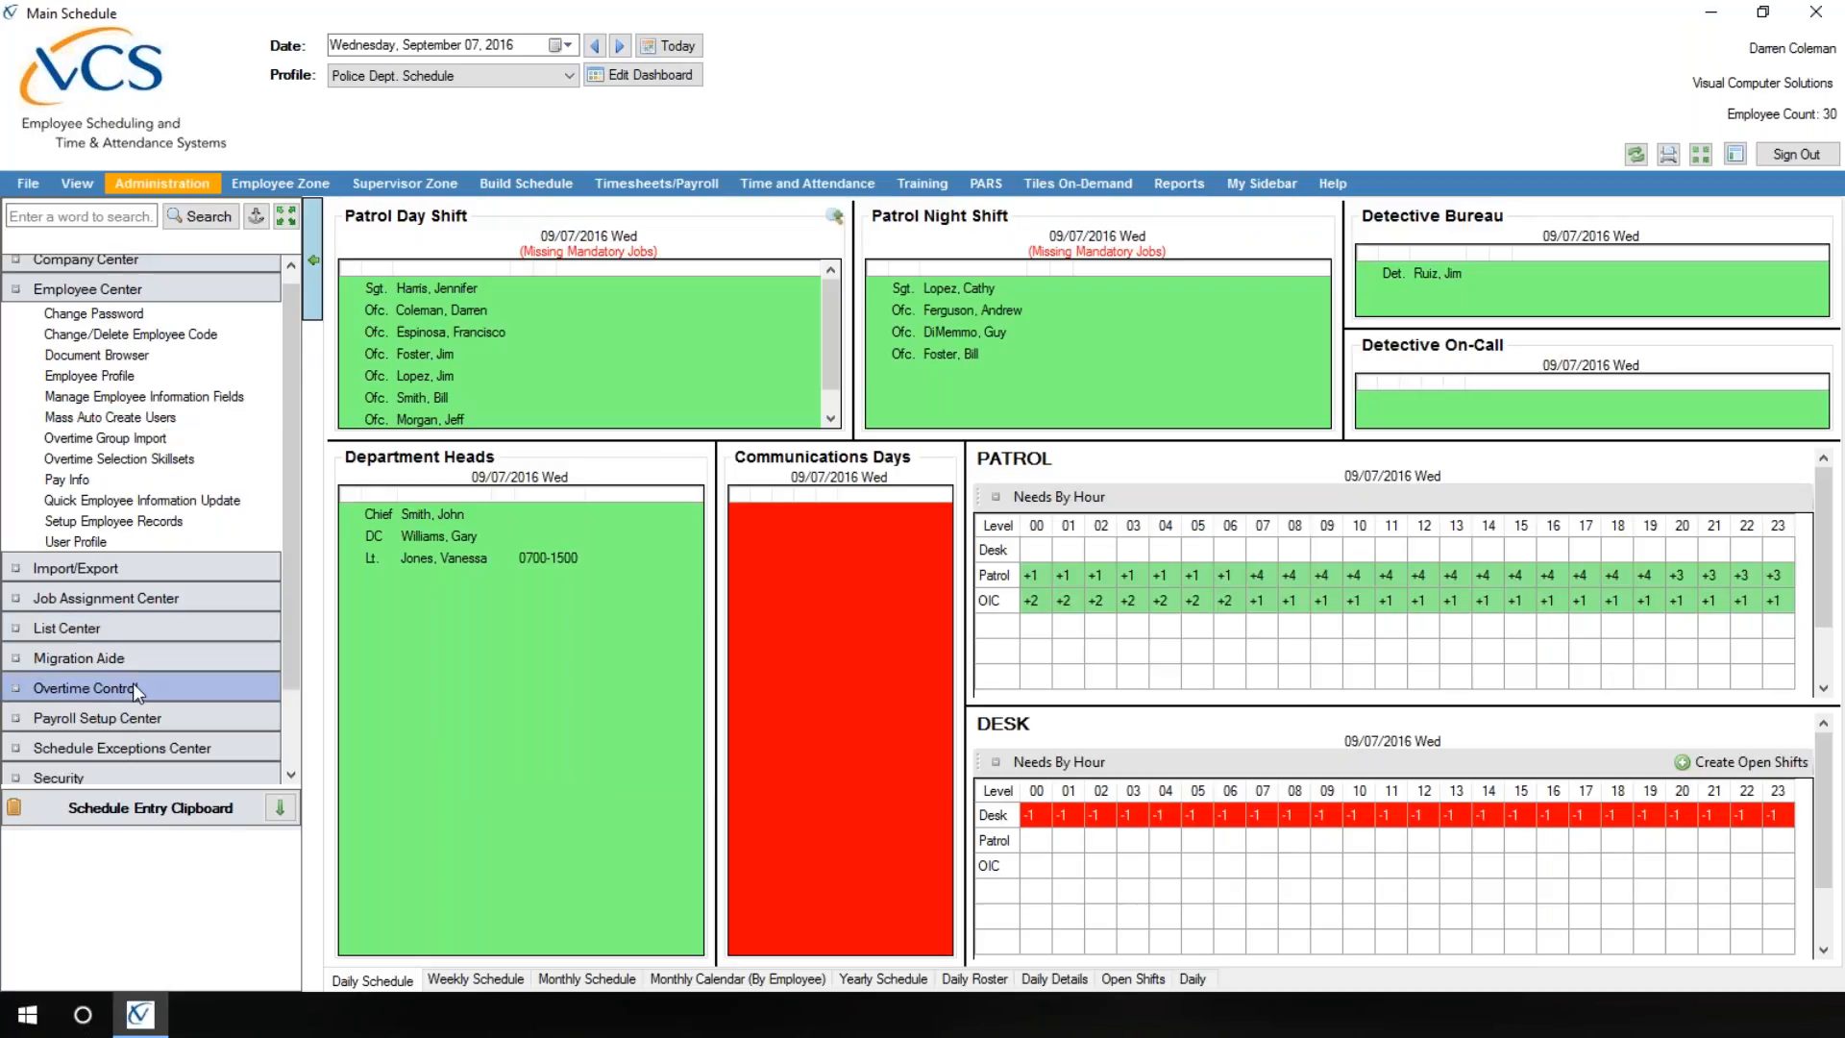
left_click(157, 291)
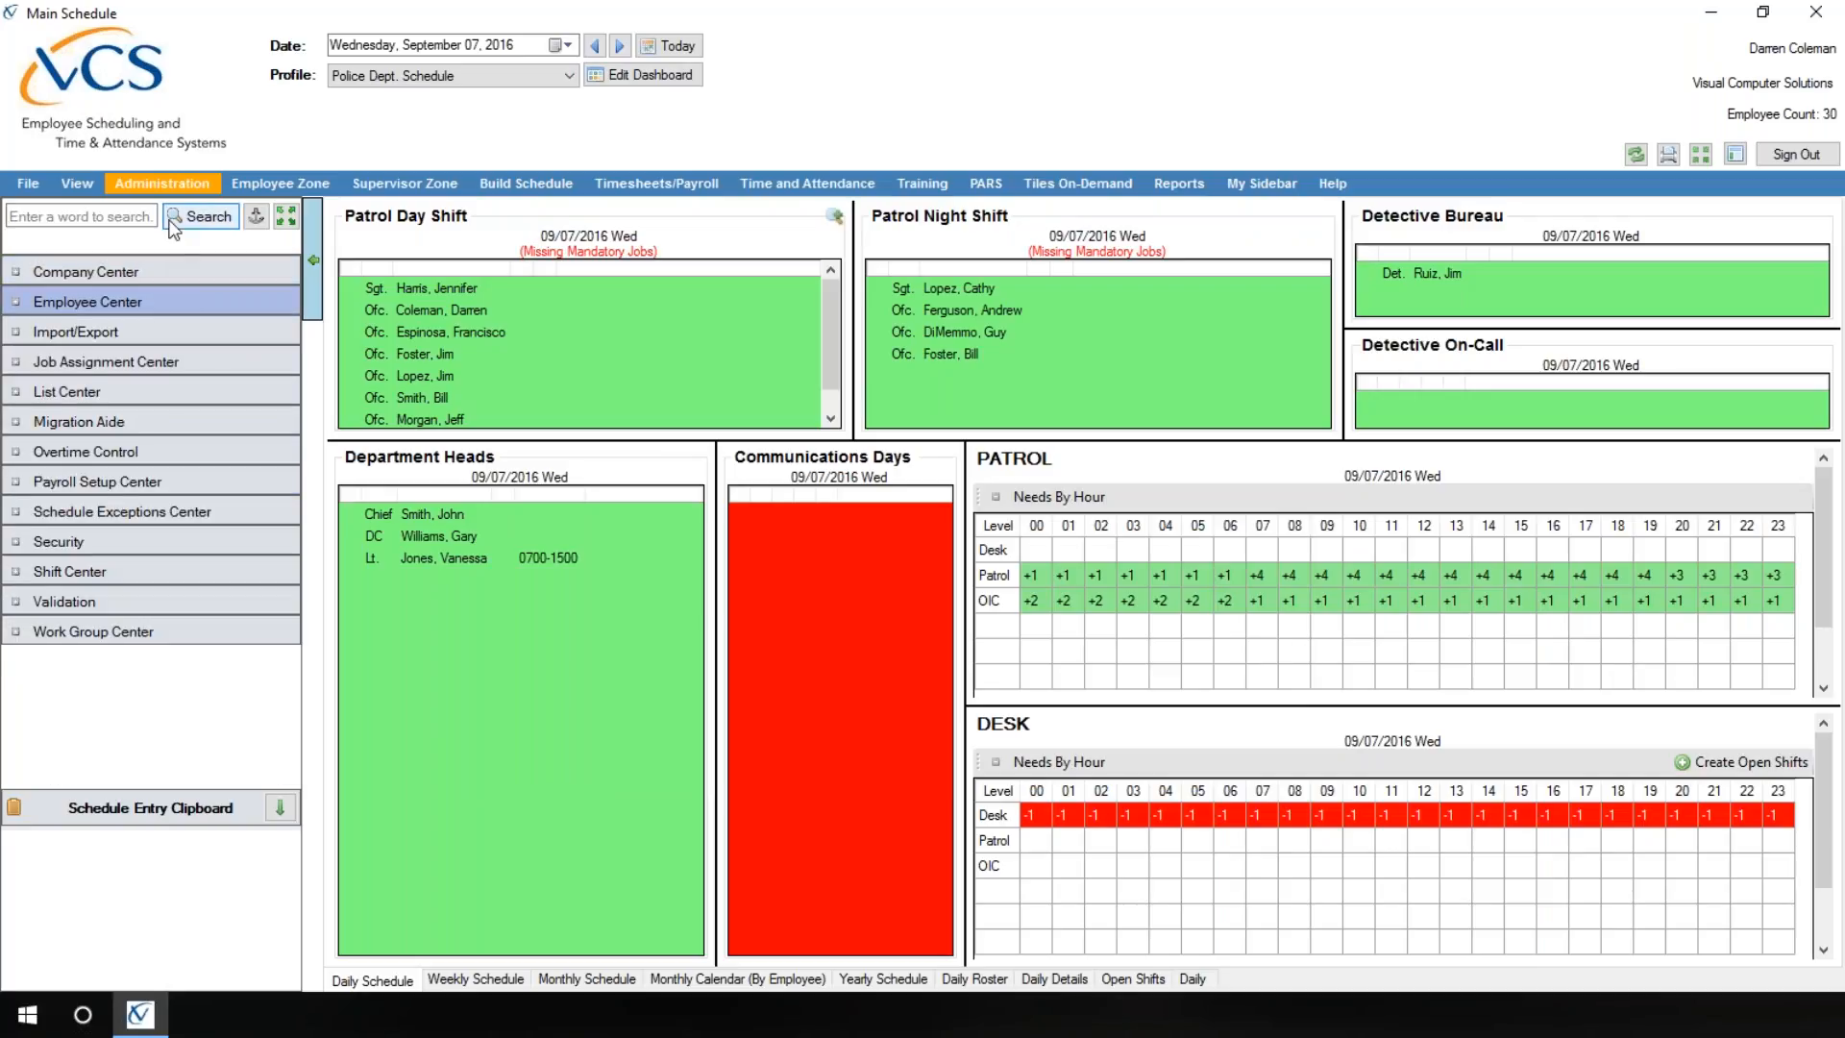
left_click(167, 183)
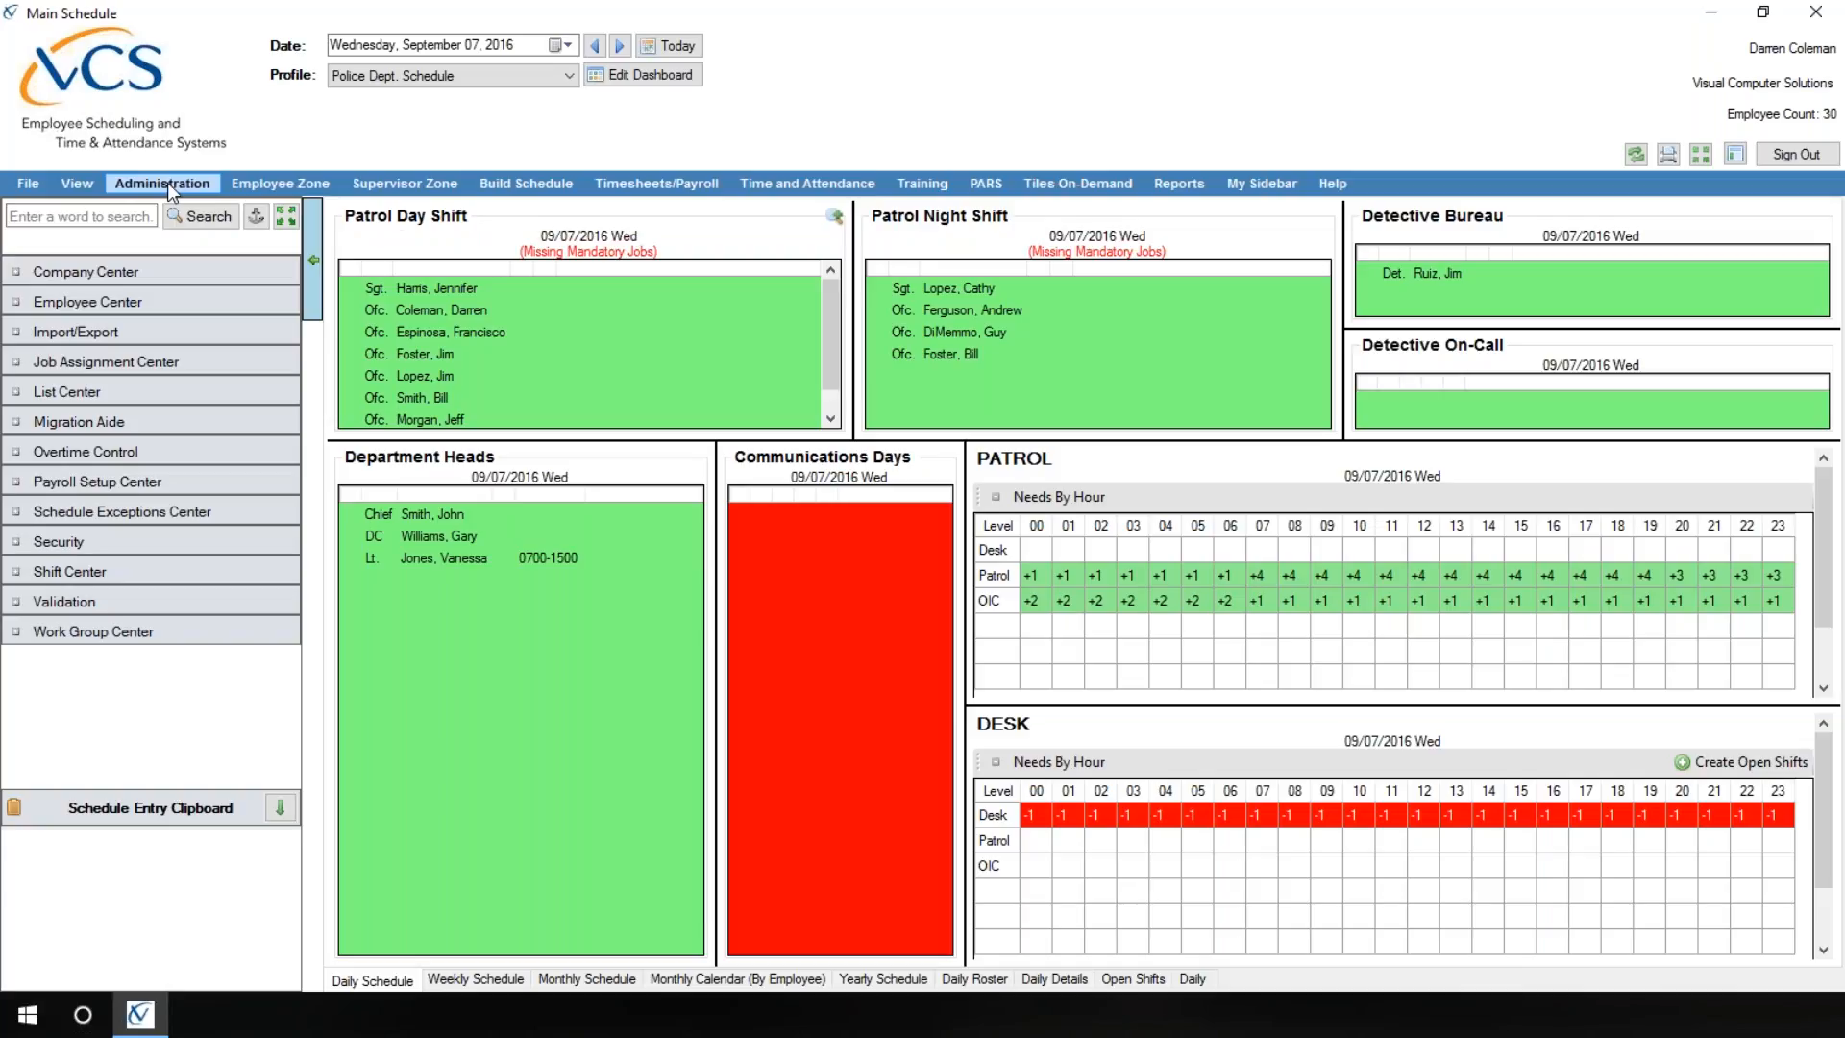
Step: Open the termination form for the Squad A officer hired 09/01/2016 from Employee Profile and set the termination date to September 7, 2016
left_click(67, 302)
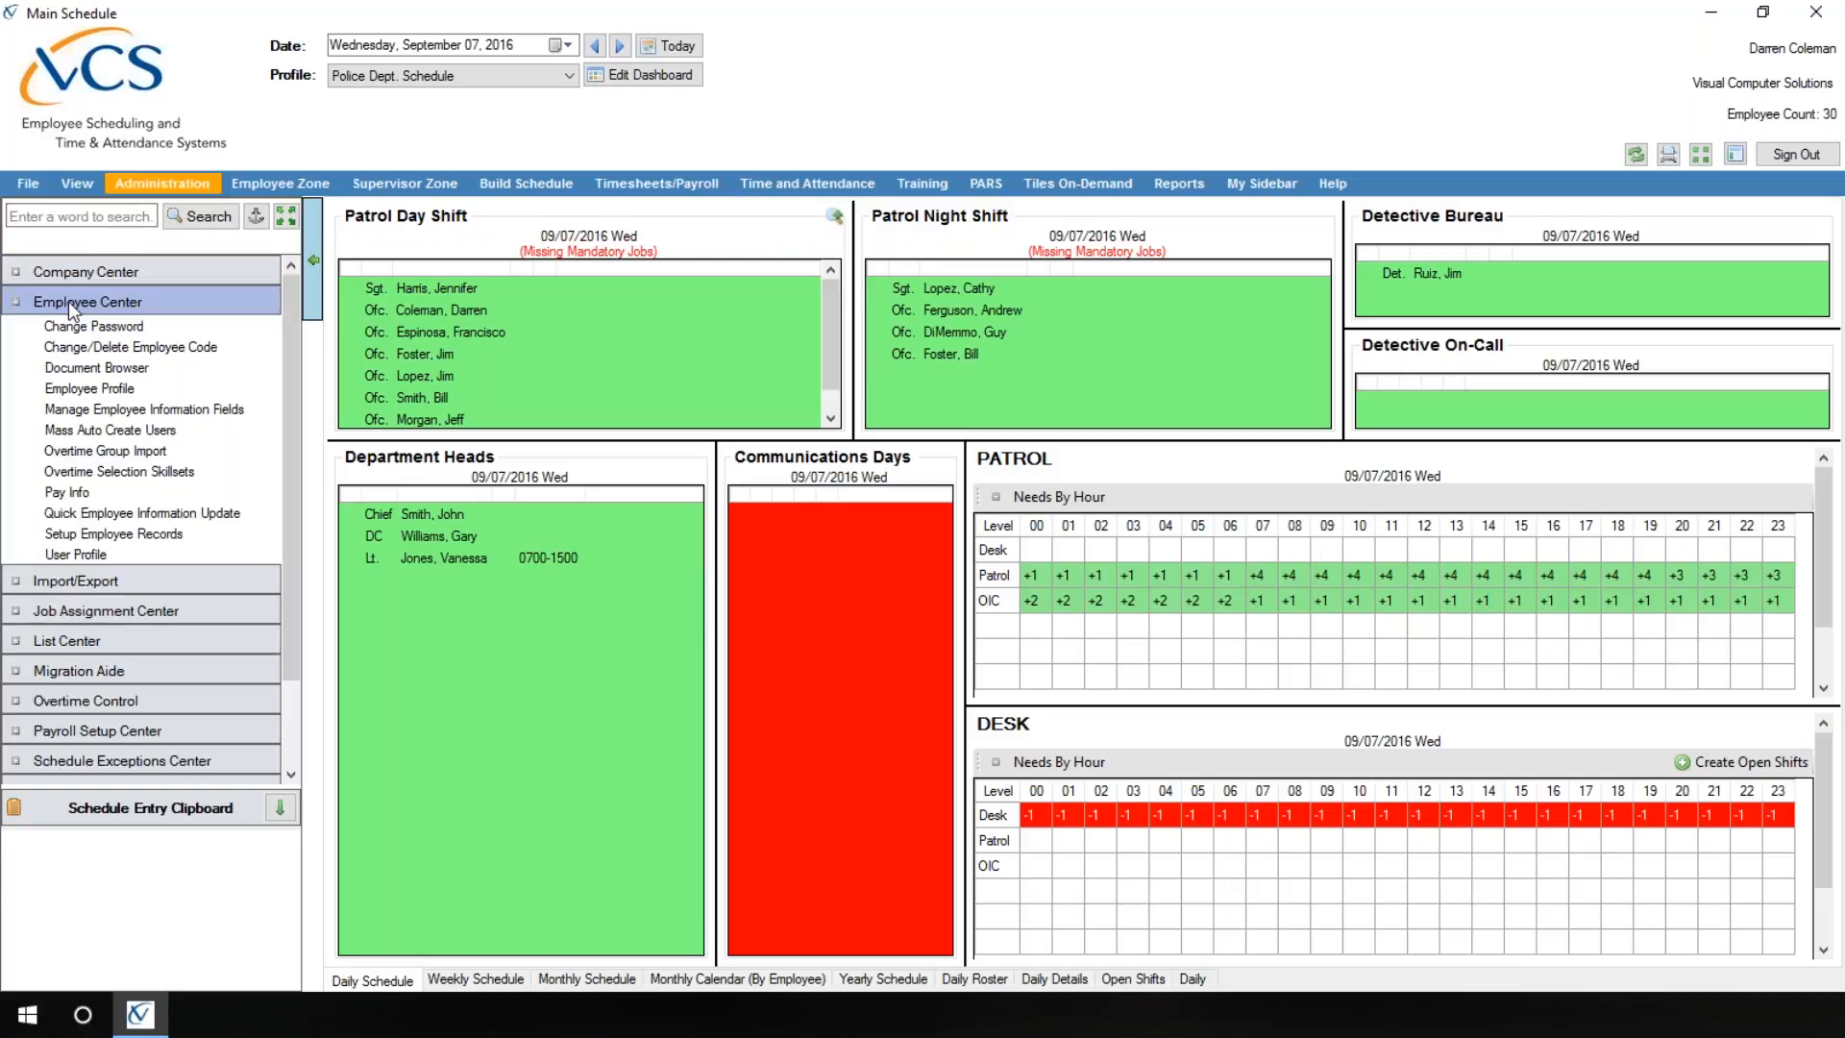
left_click(106, 390)
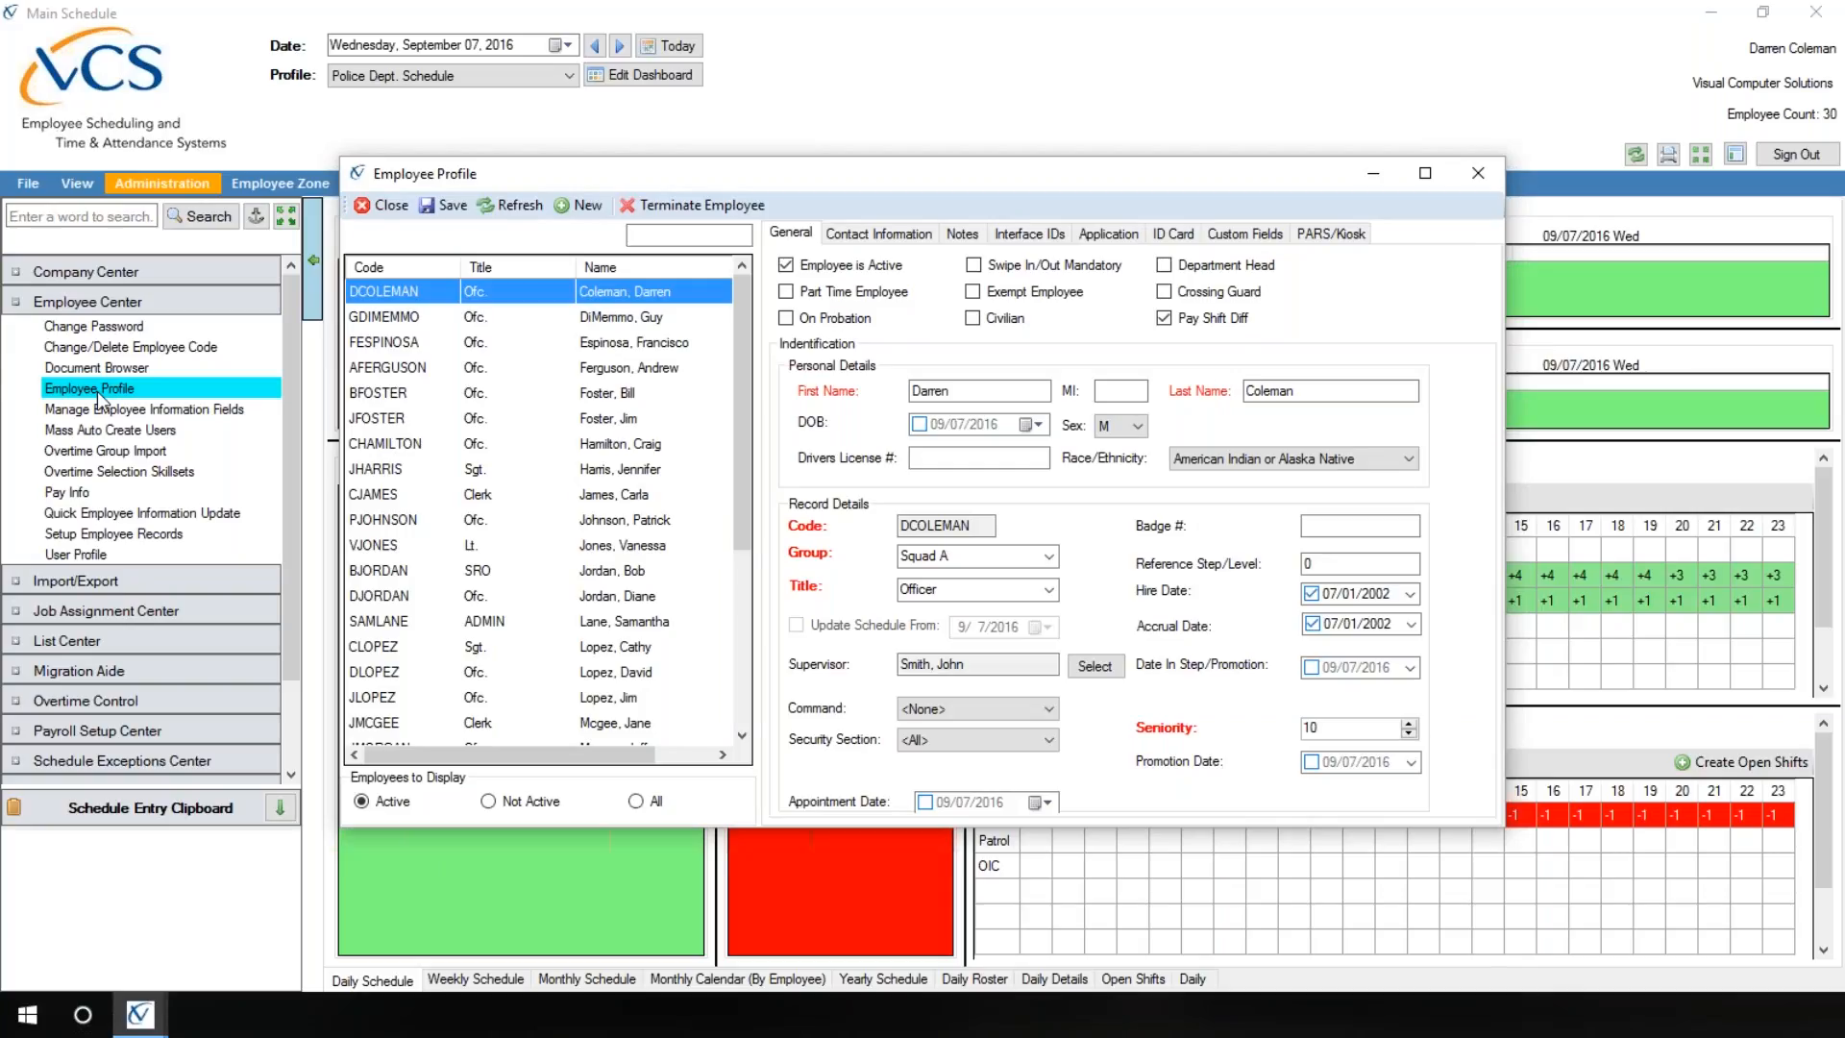
left_click_drag(735, 348, 729, 620)
left_click(382, 701)
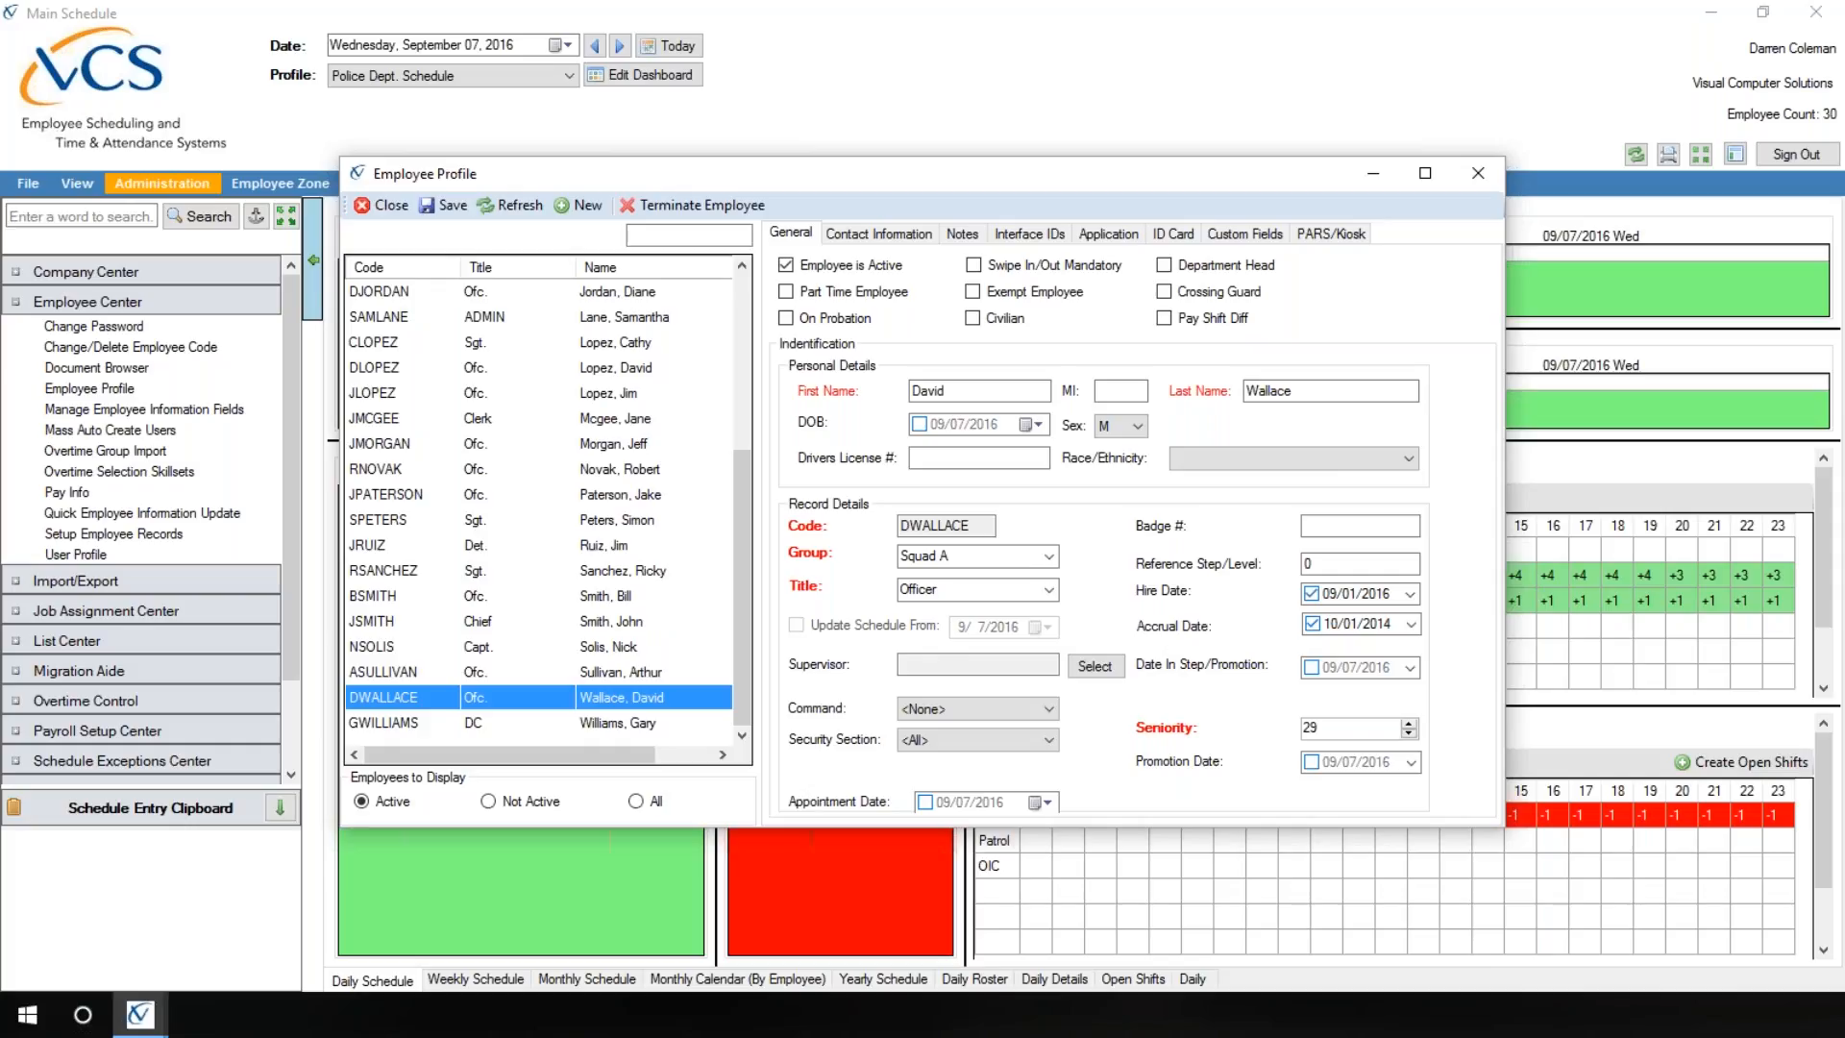
left_click(819, 267)
left_click(711, 209)
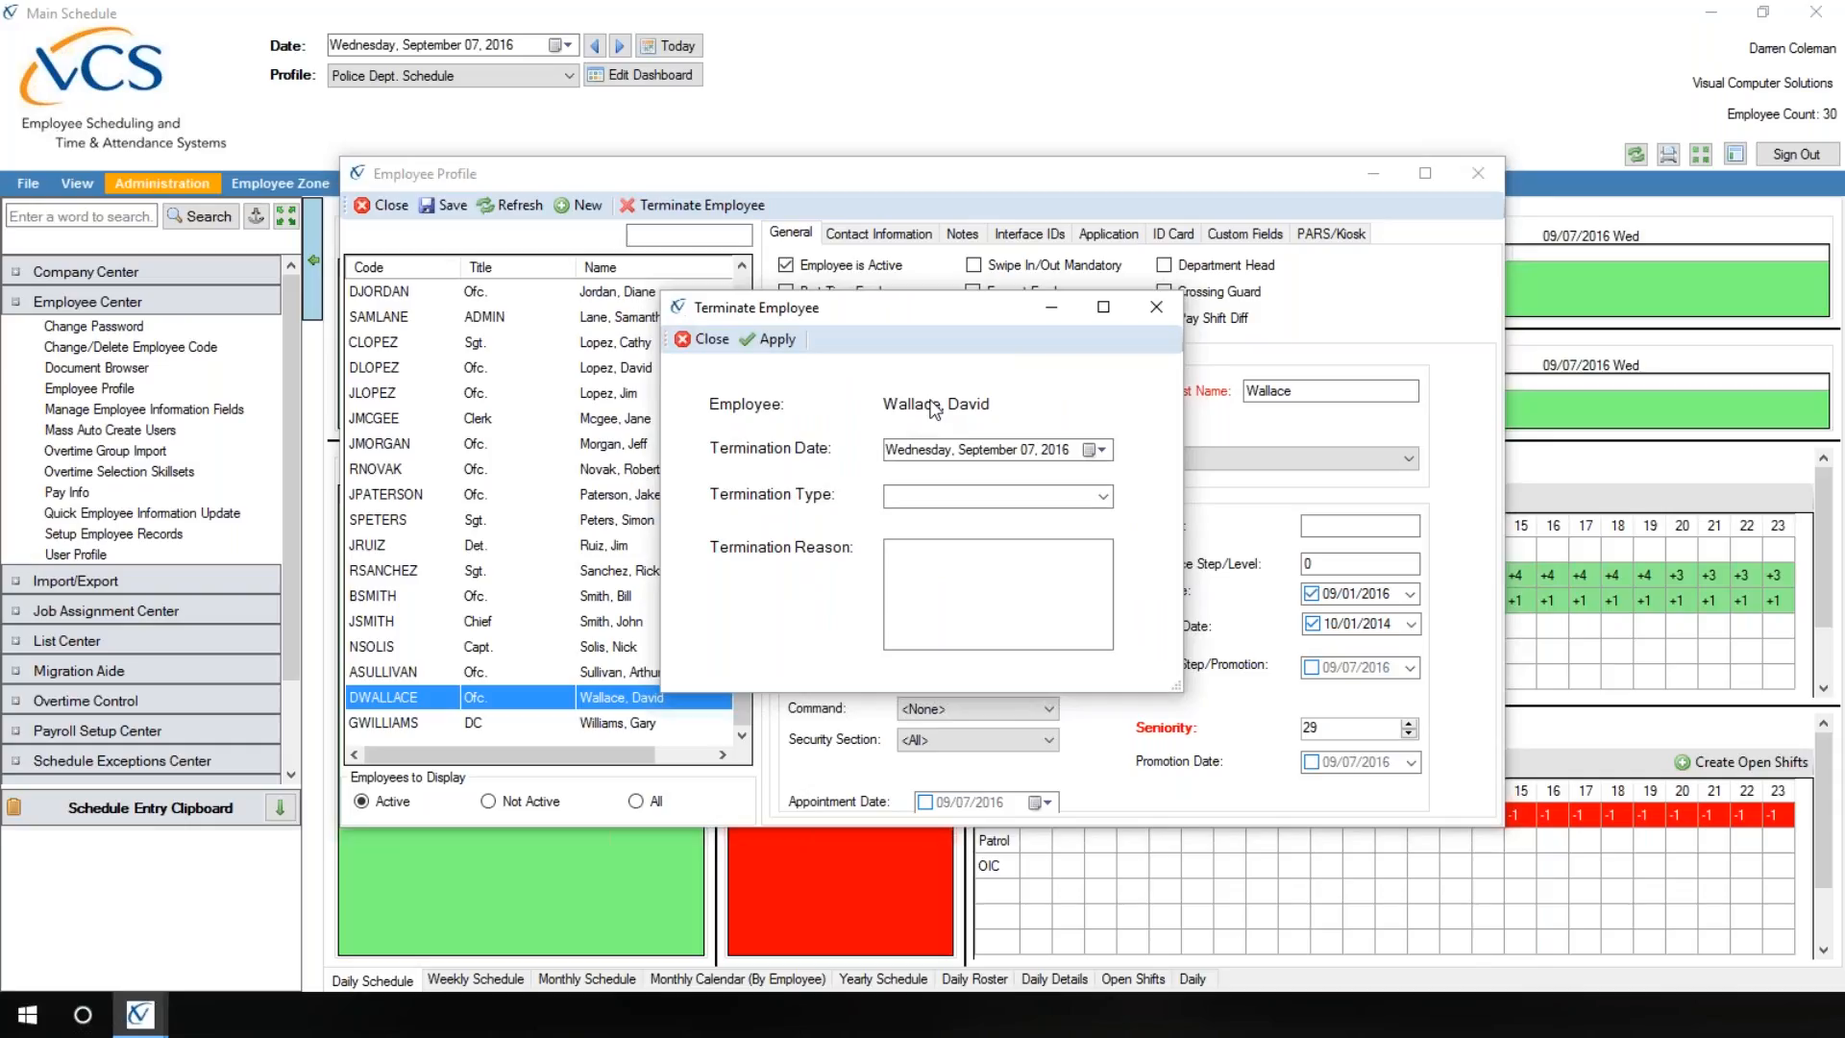
left_click(1102, 450)
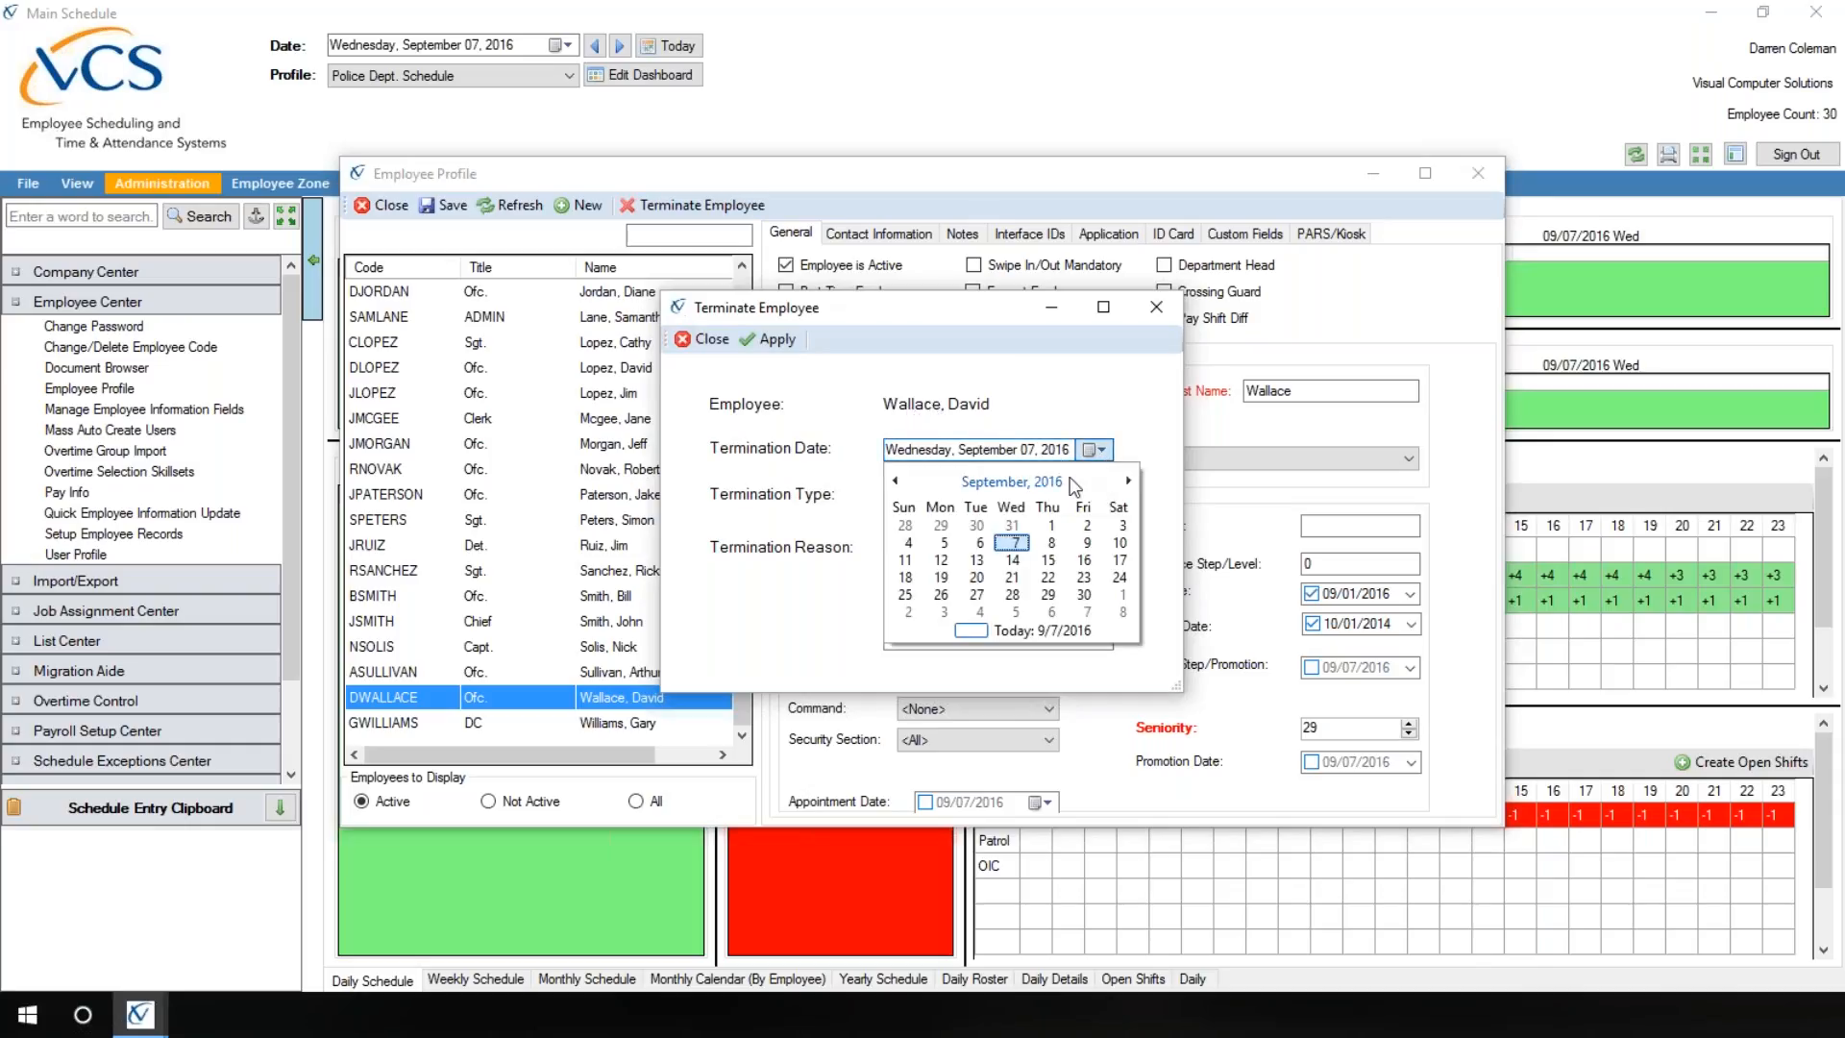
left_click(1012, 543)
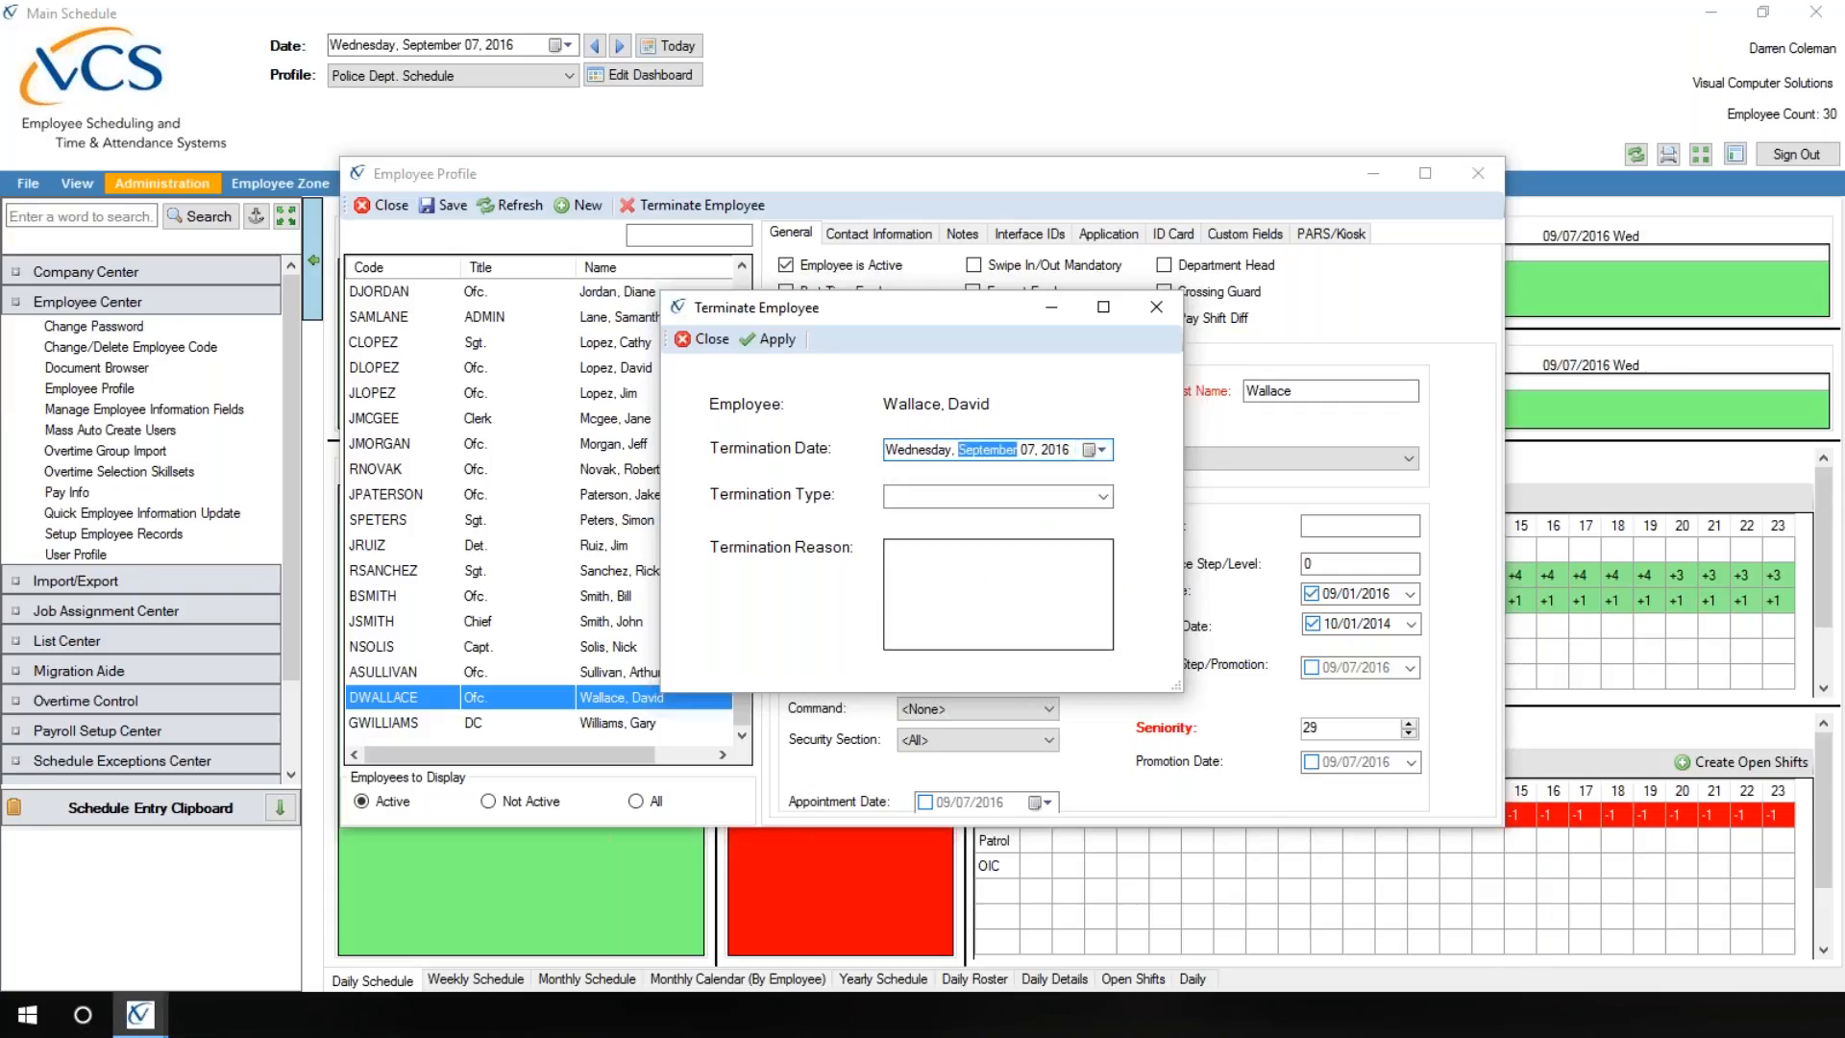
Step: Set the termination type to Retired and enter "Retired" as the termination reason
left_click(1111, 497)
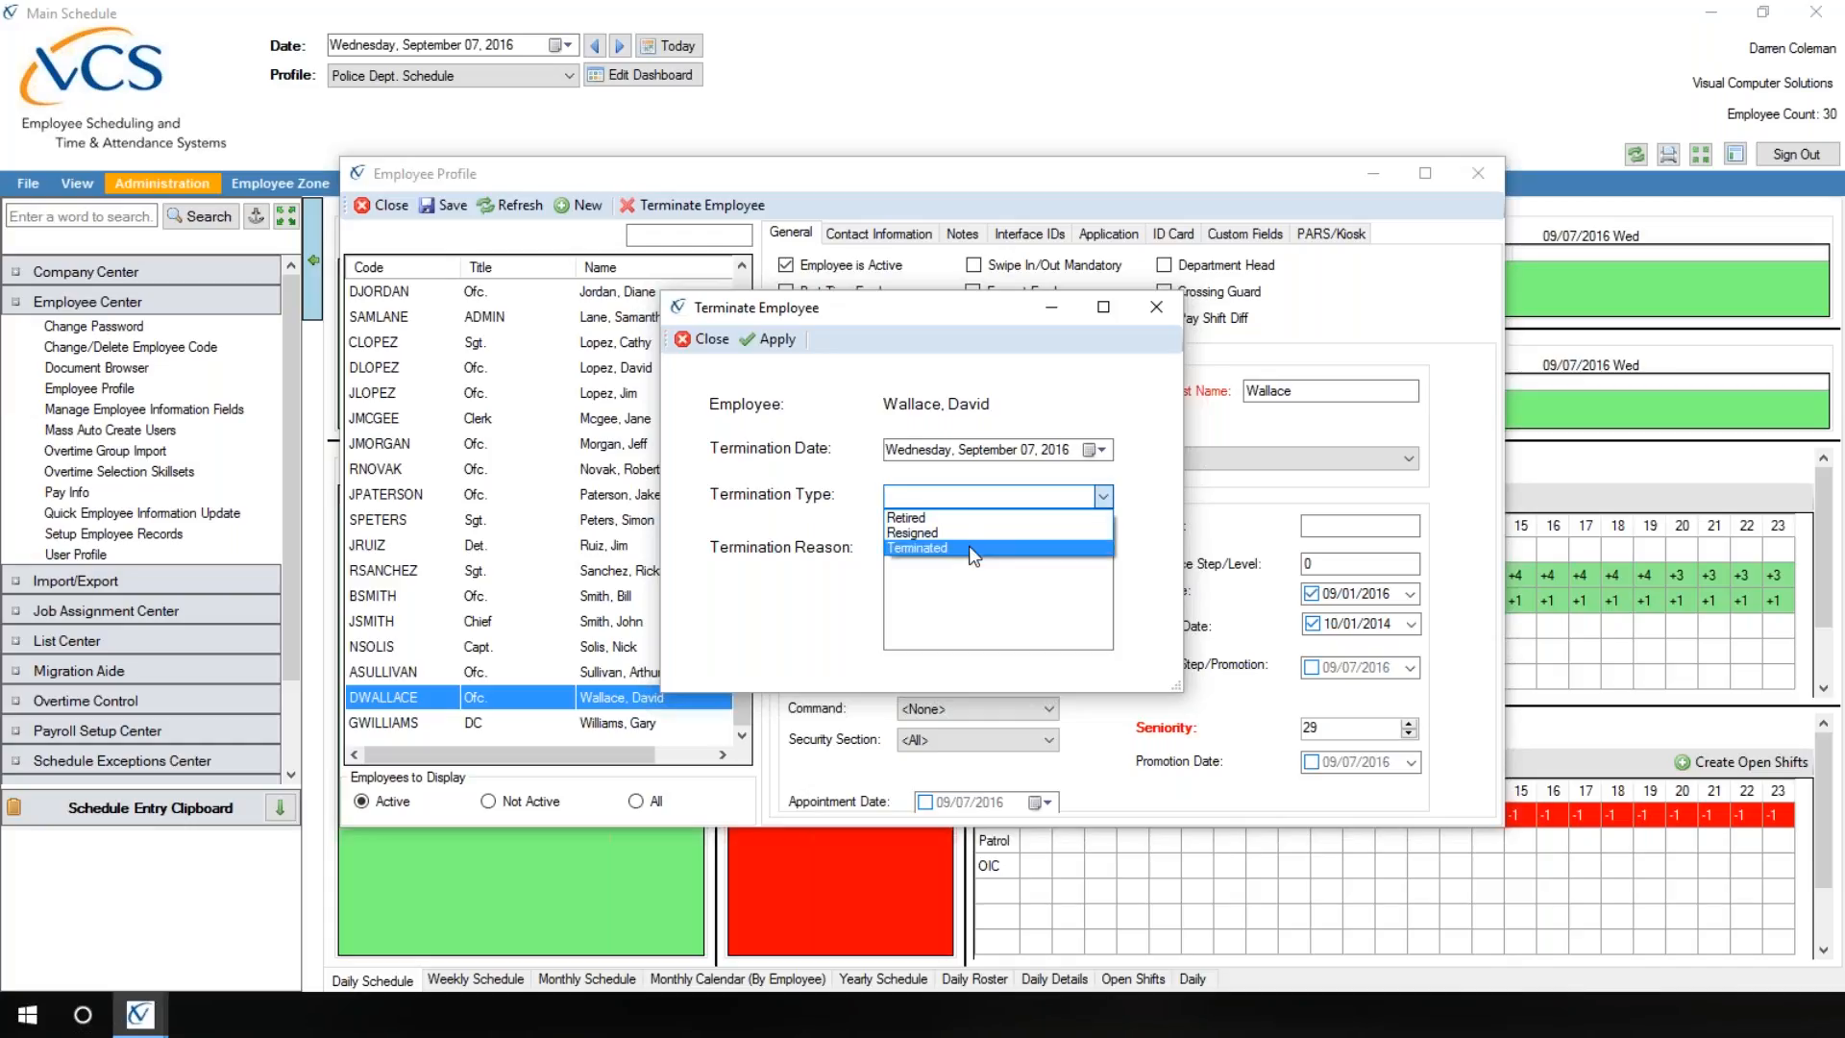
left_click(971, 519)
left_click(924, 576)
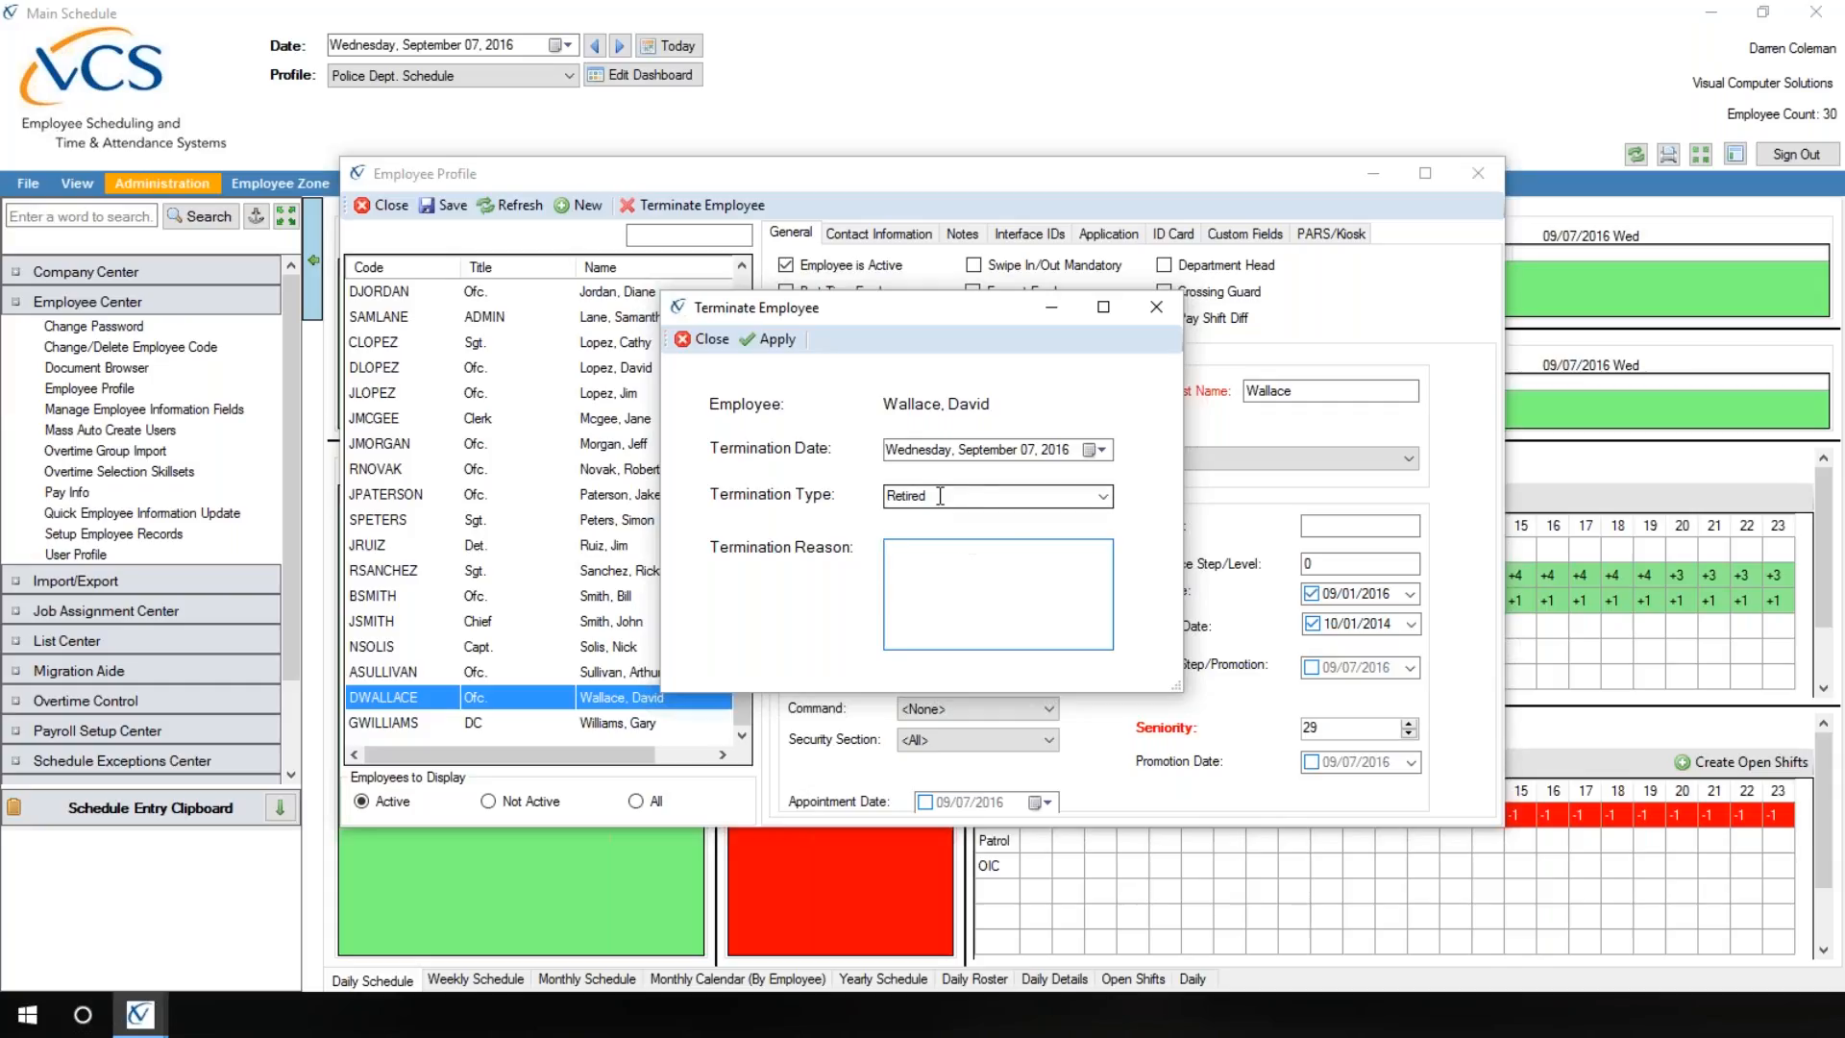
left_click(1105, 498)
left_click(1105, 498)
left_click(937, 565)
type("Retired")
Step: Apply the officer's termination and confirm it
left_click(778, 340)
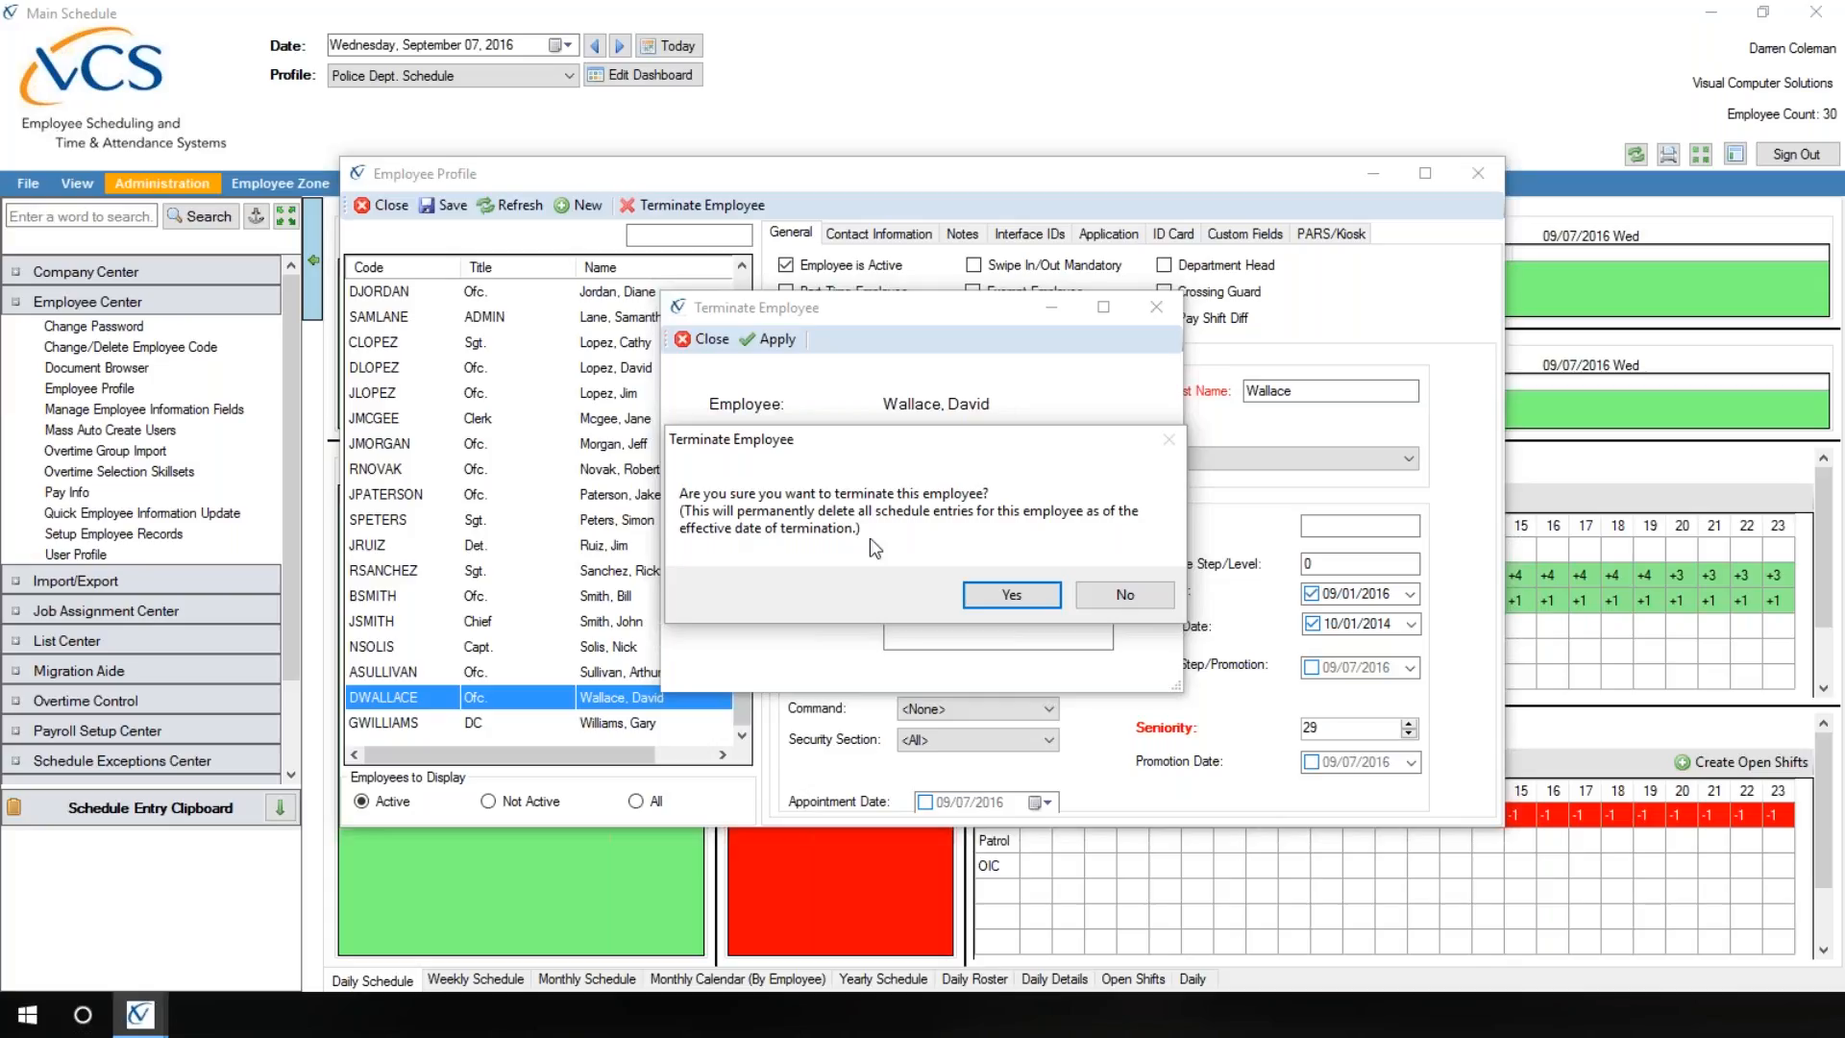
left_click(1015, 597)
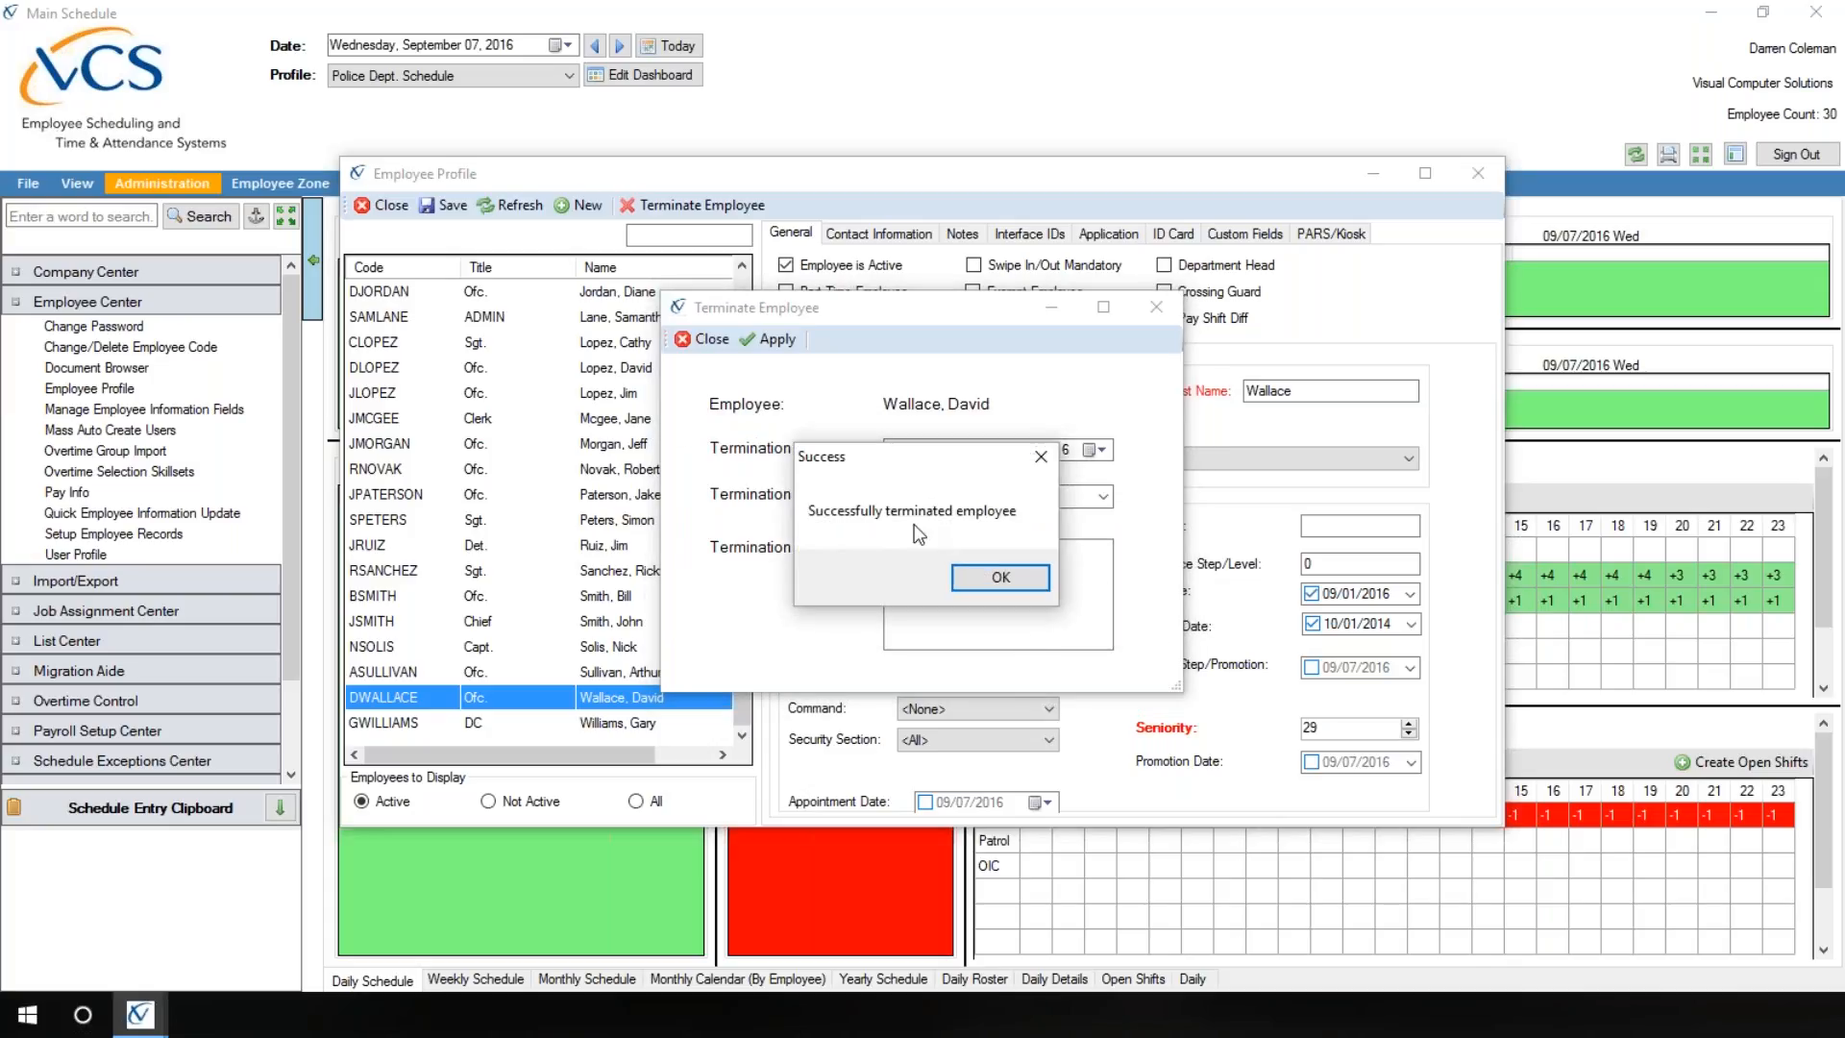
left_click(996, 579)
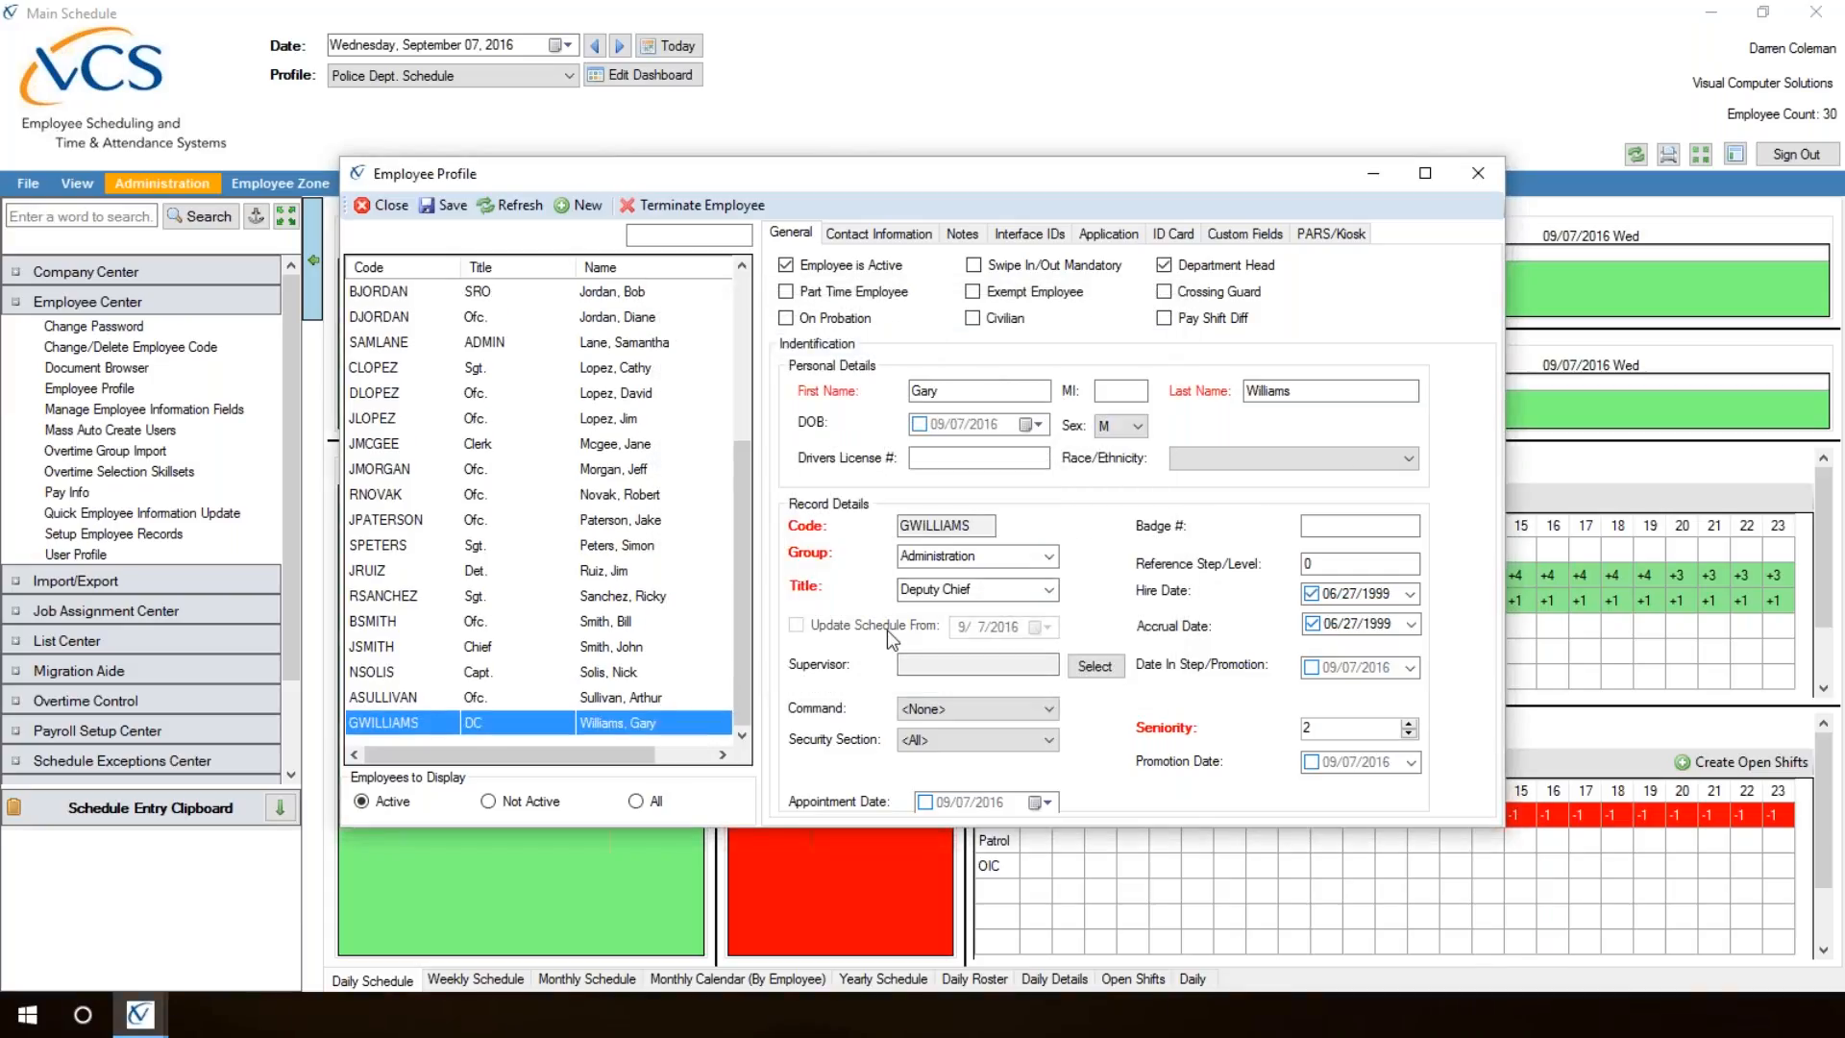
Step: Display the employees who are not active in Employee Profile and close the window
left_click(488, 800)
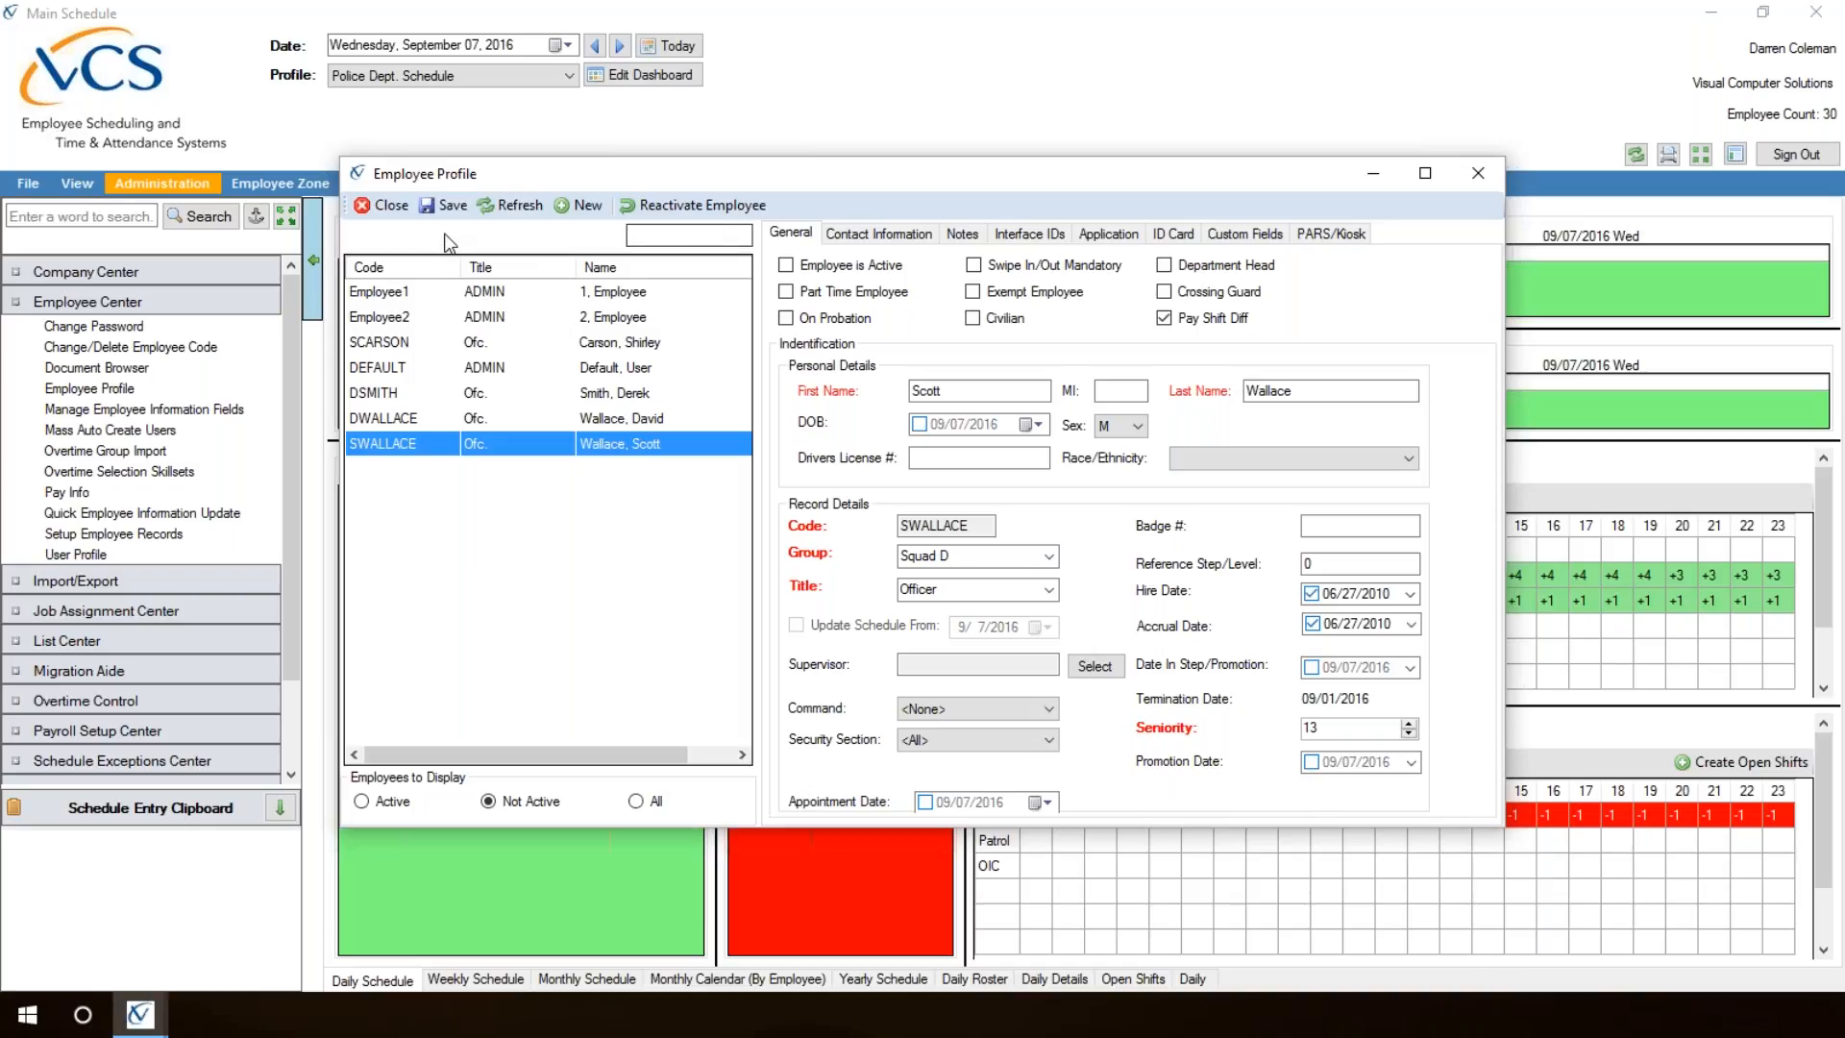
left_click(385, 206)
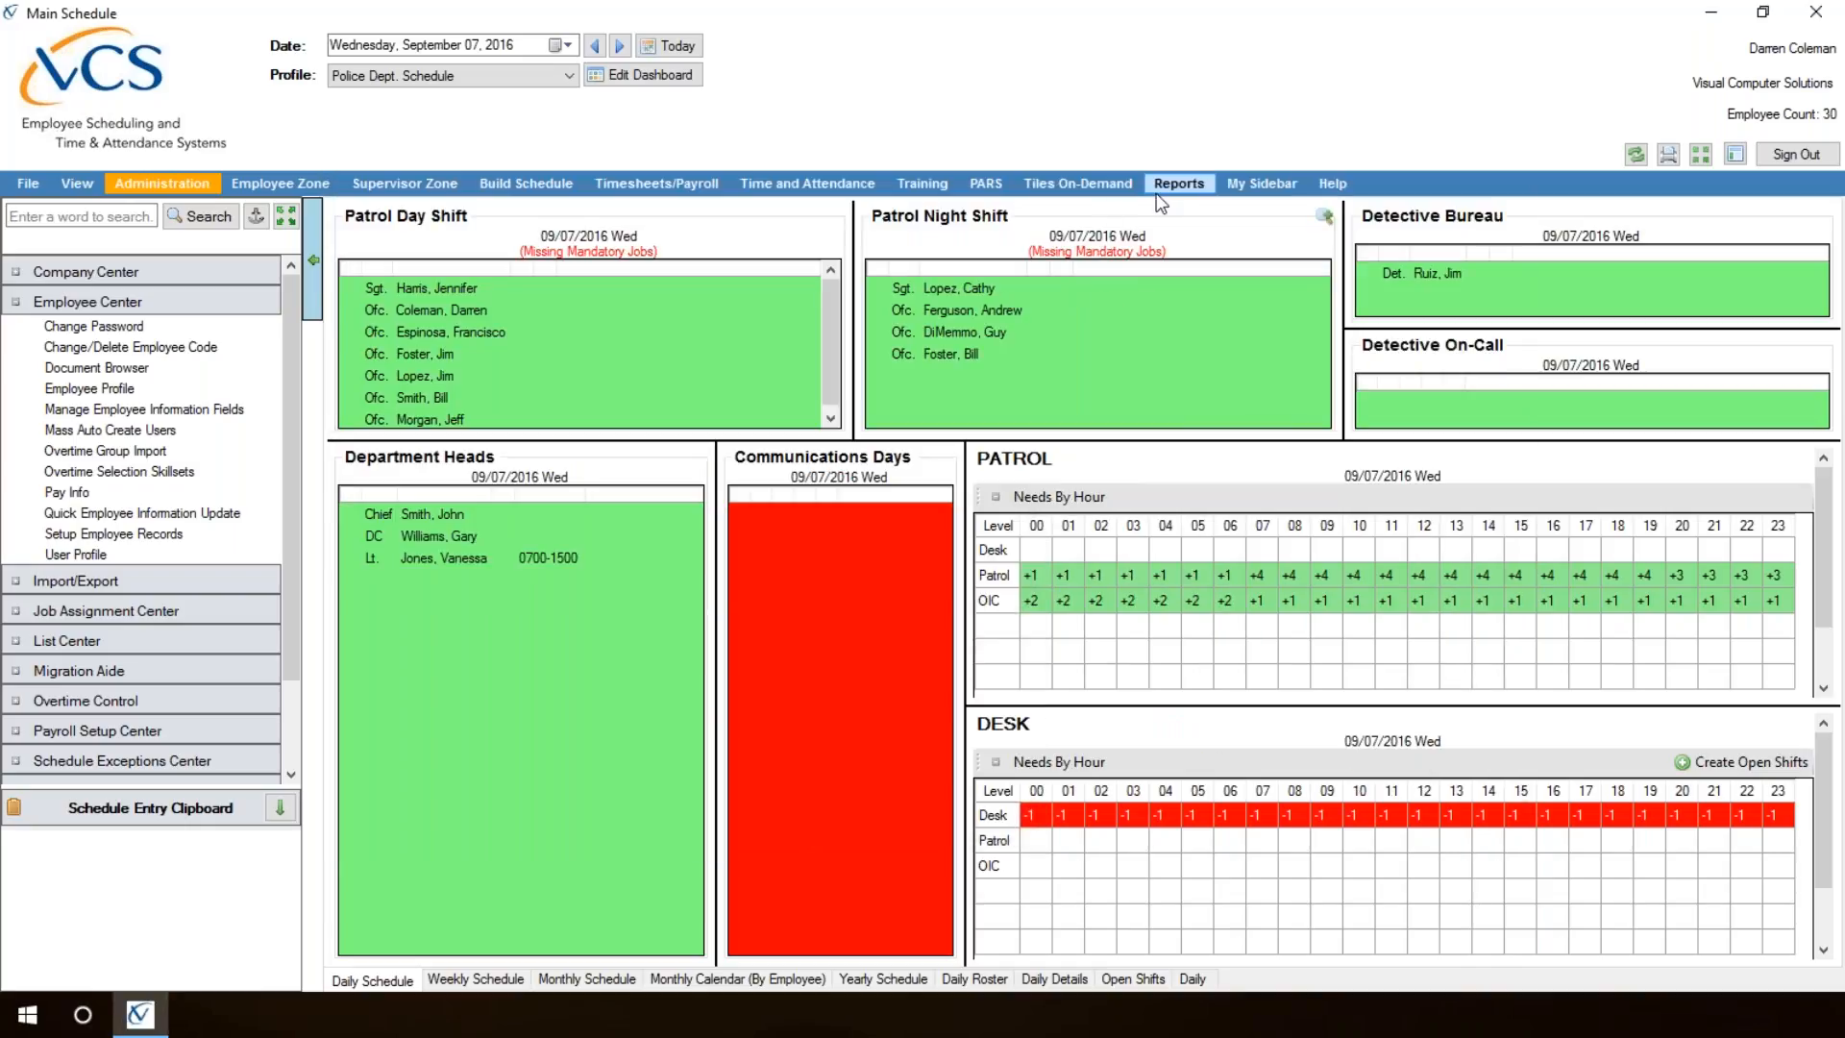
Step: In the Overtime Activity Report's employee lookup, list only inactive employees and mark the newly retired Squad A officer
left_click(1176, 191)
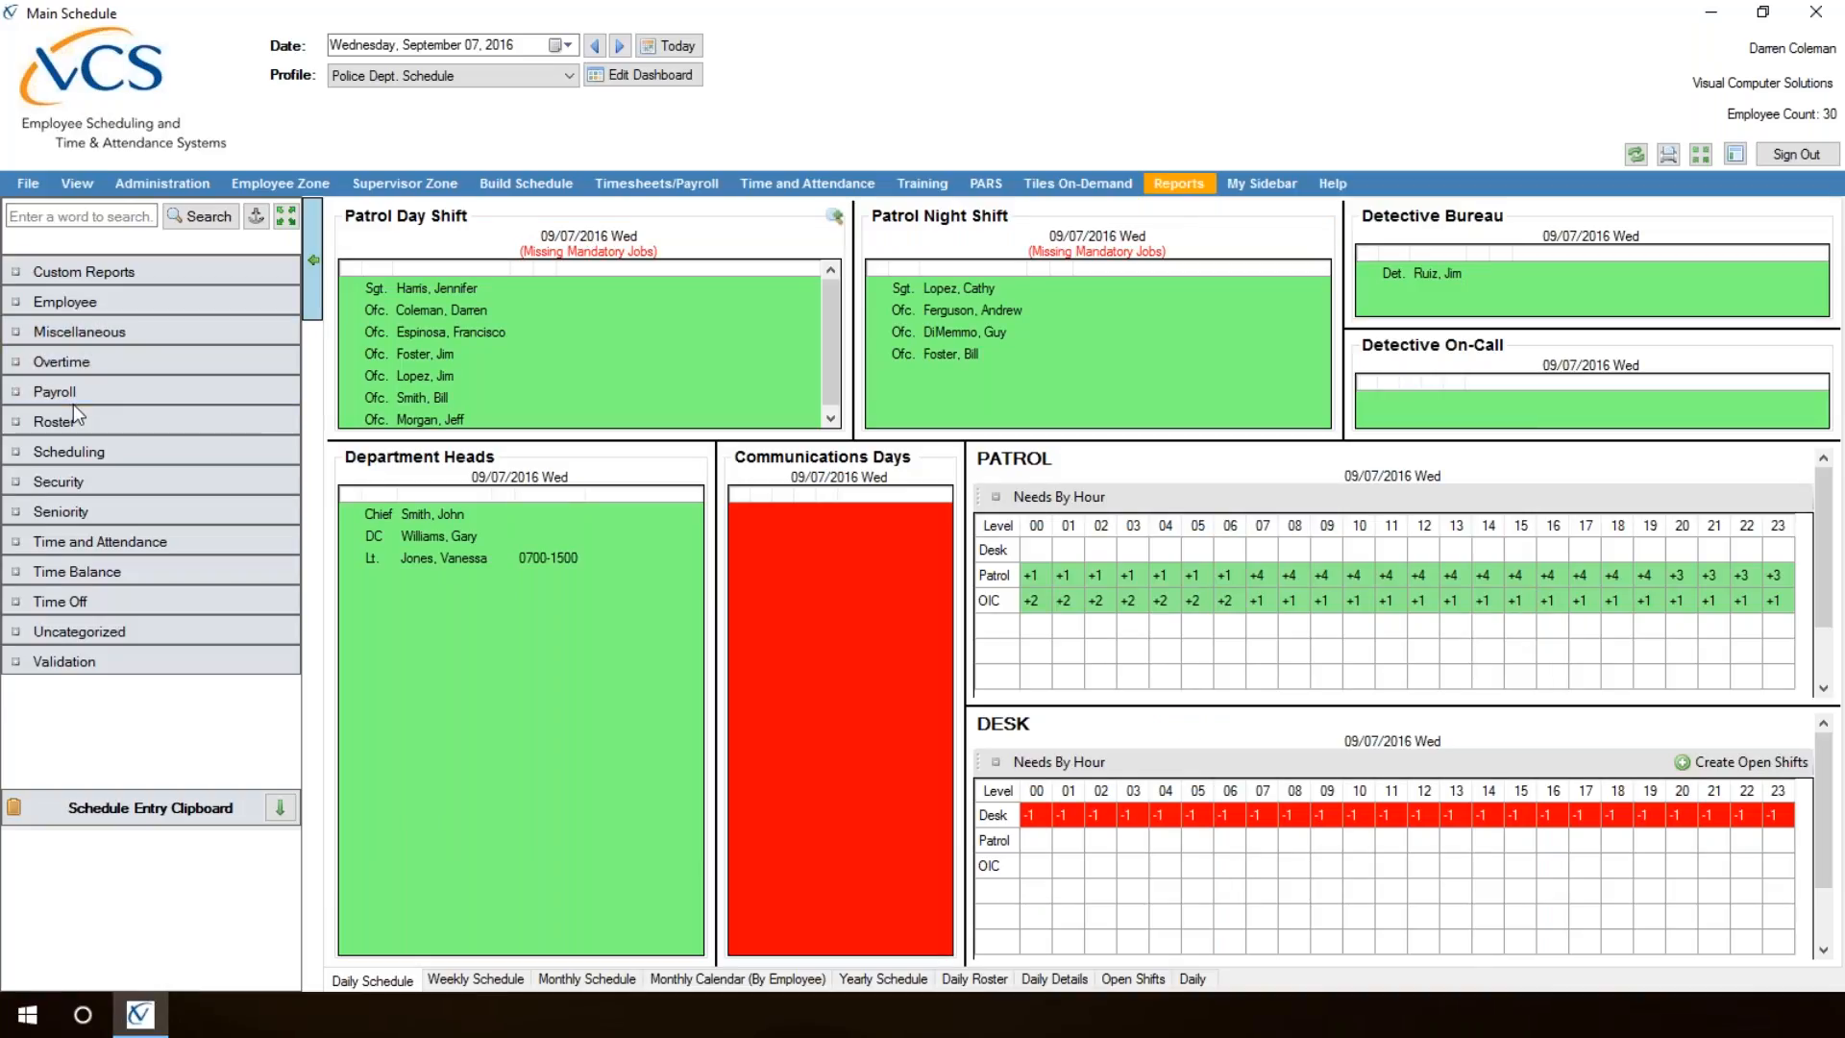
left_click(85, 363)
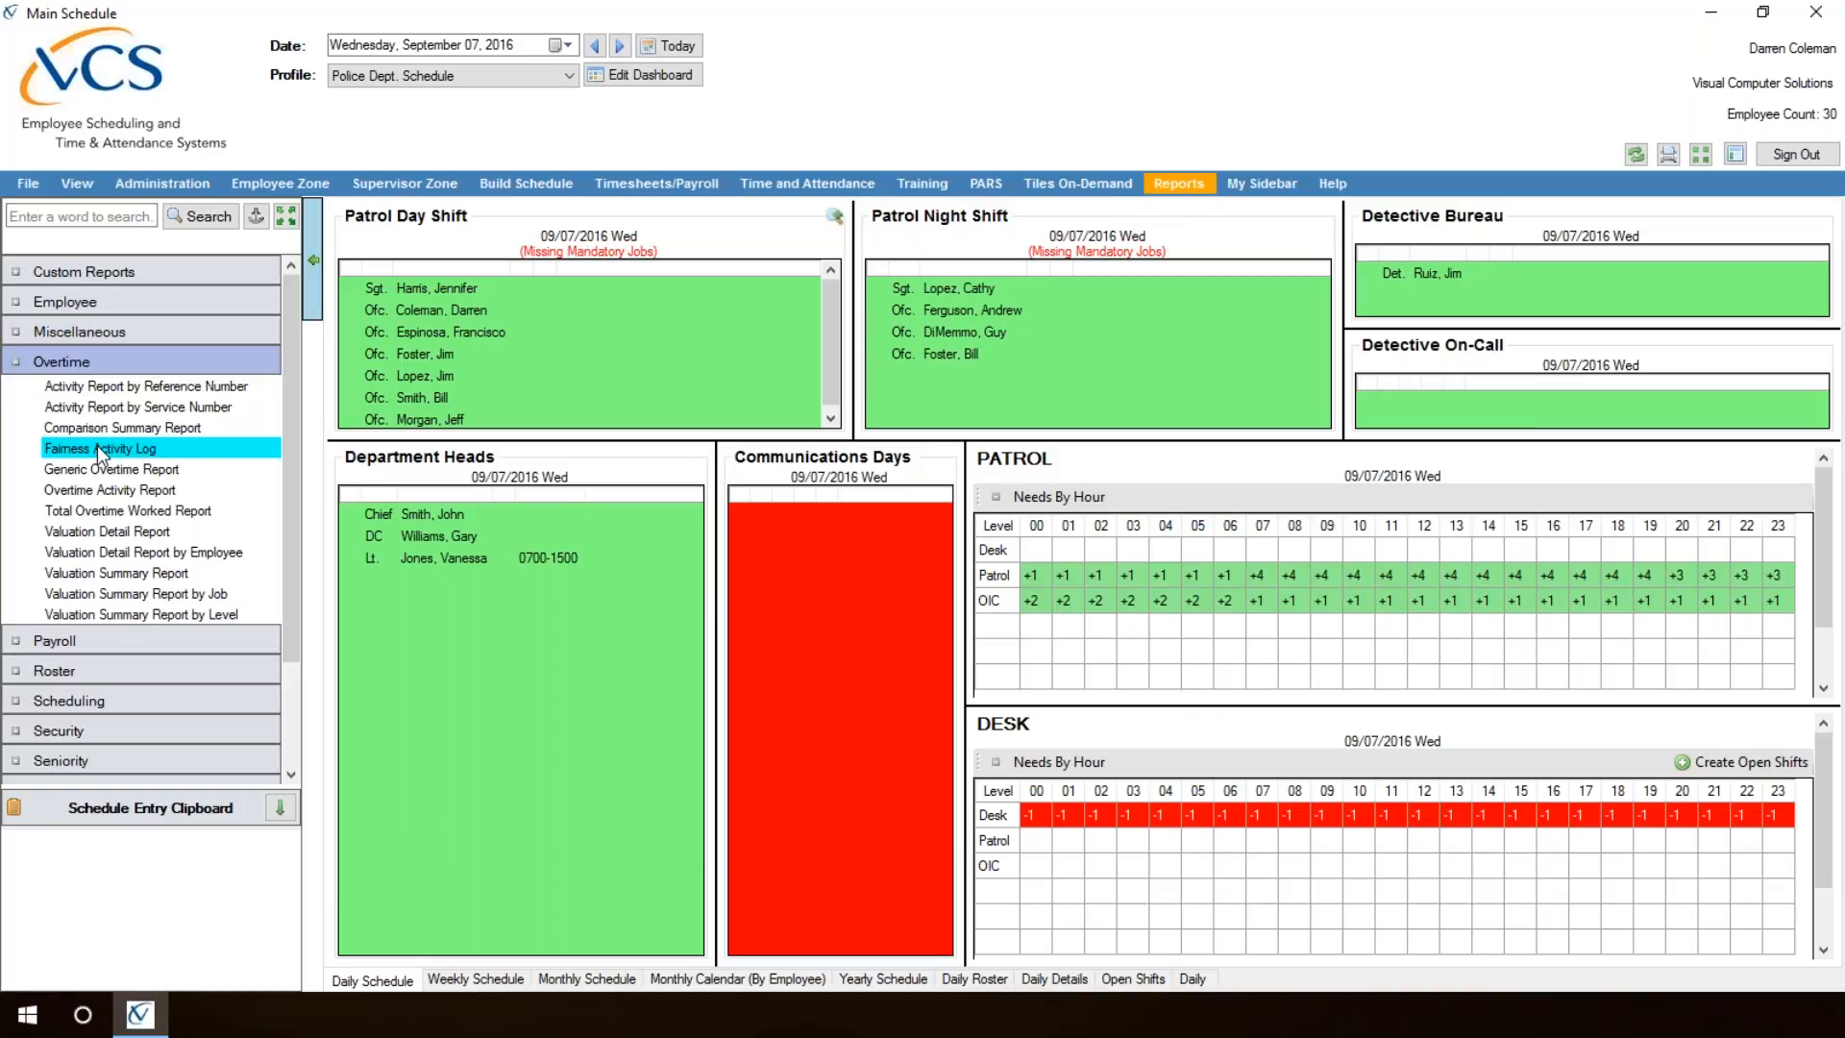
left_click(100, 497)
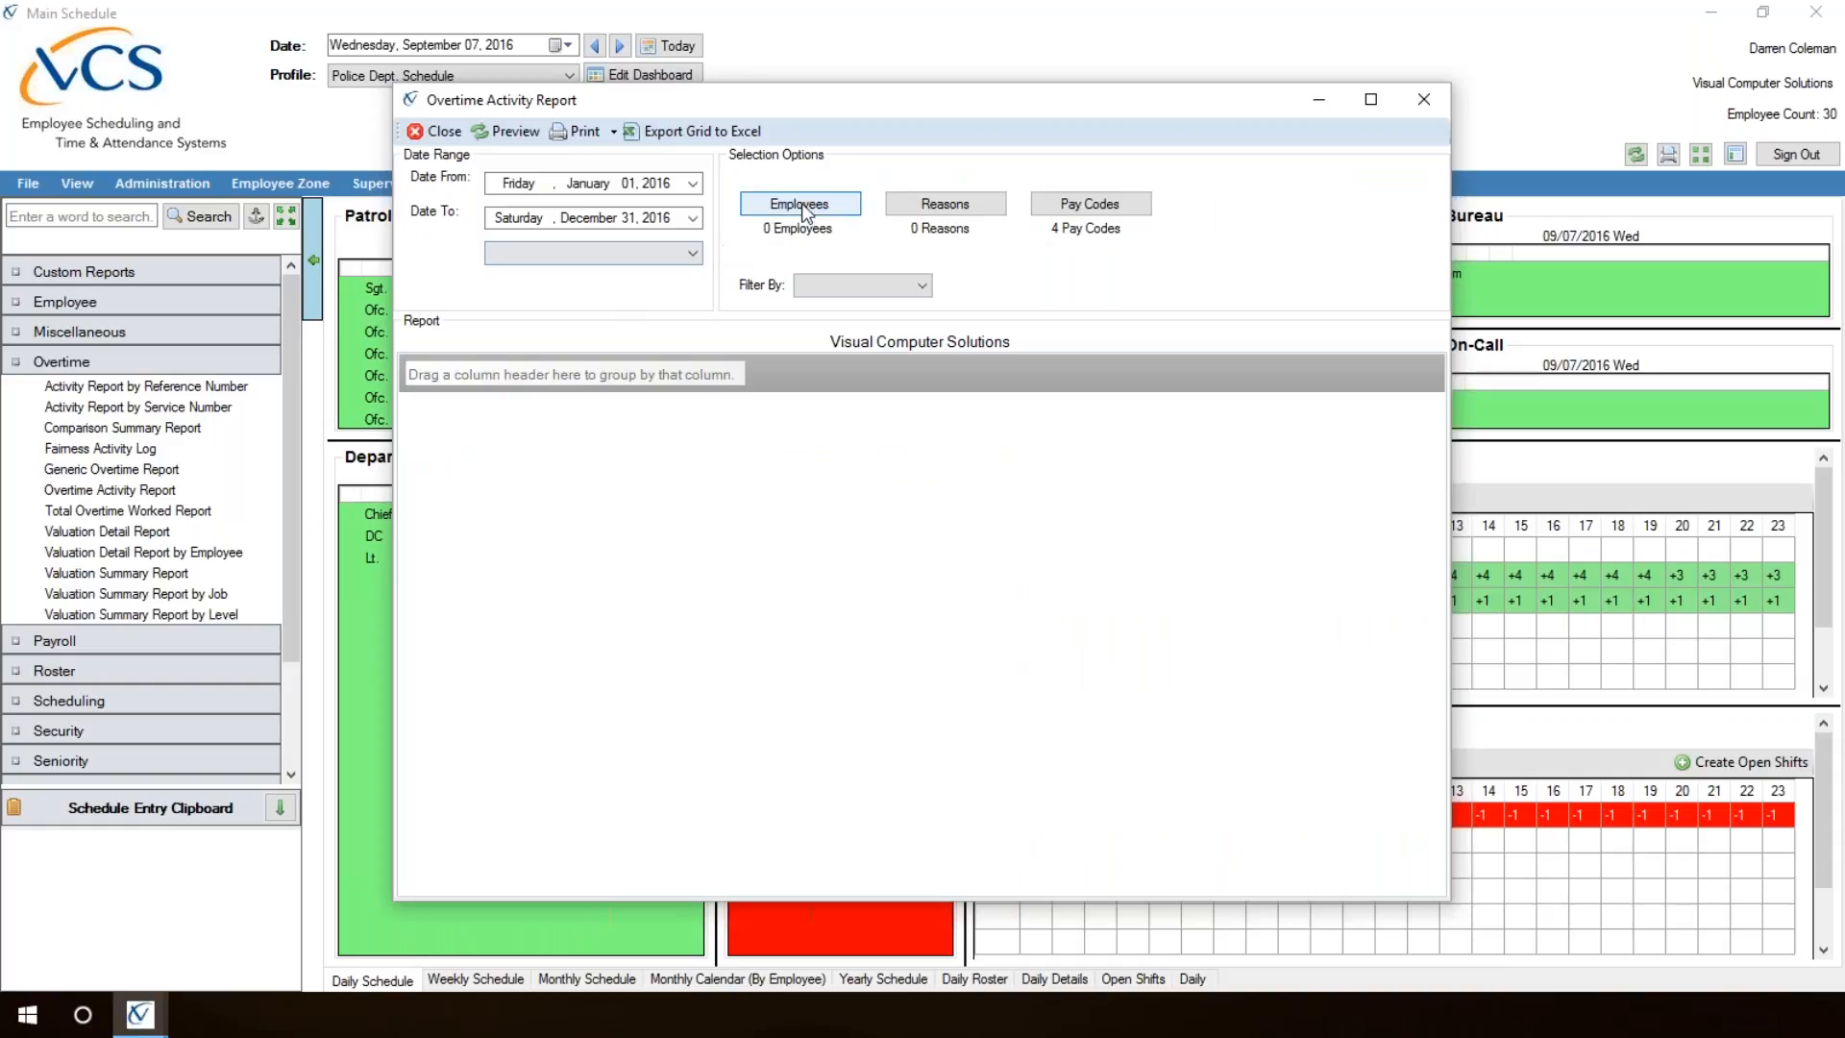
left_click(805, 202)
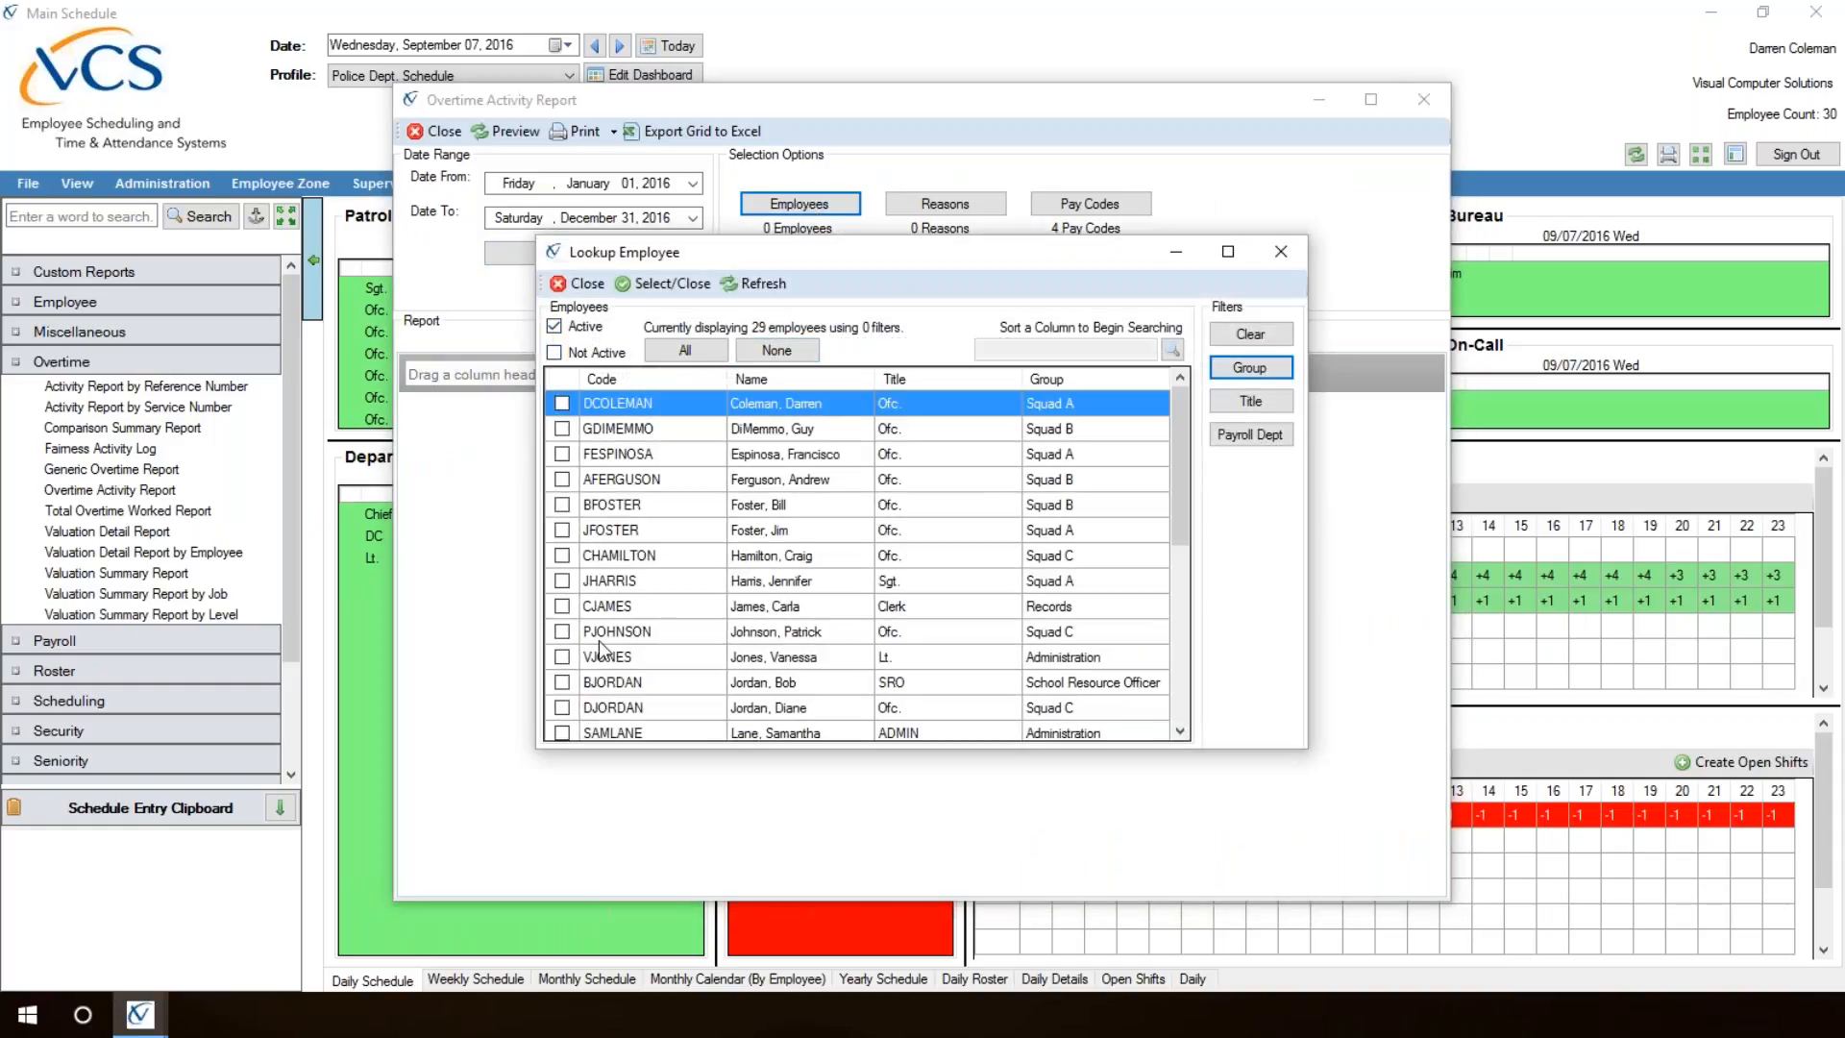
left_click(555, 353)
left_click(555, 327)
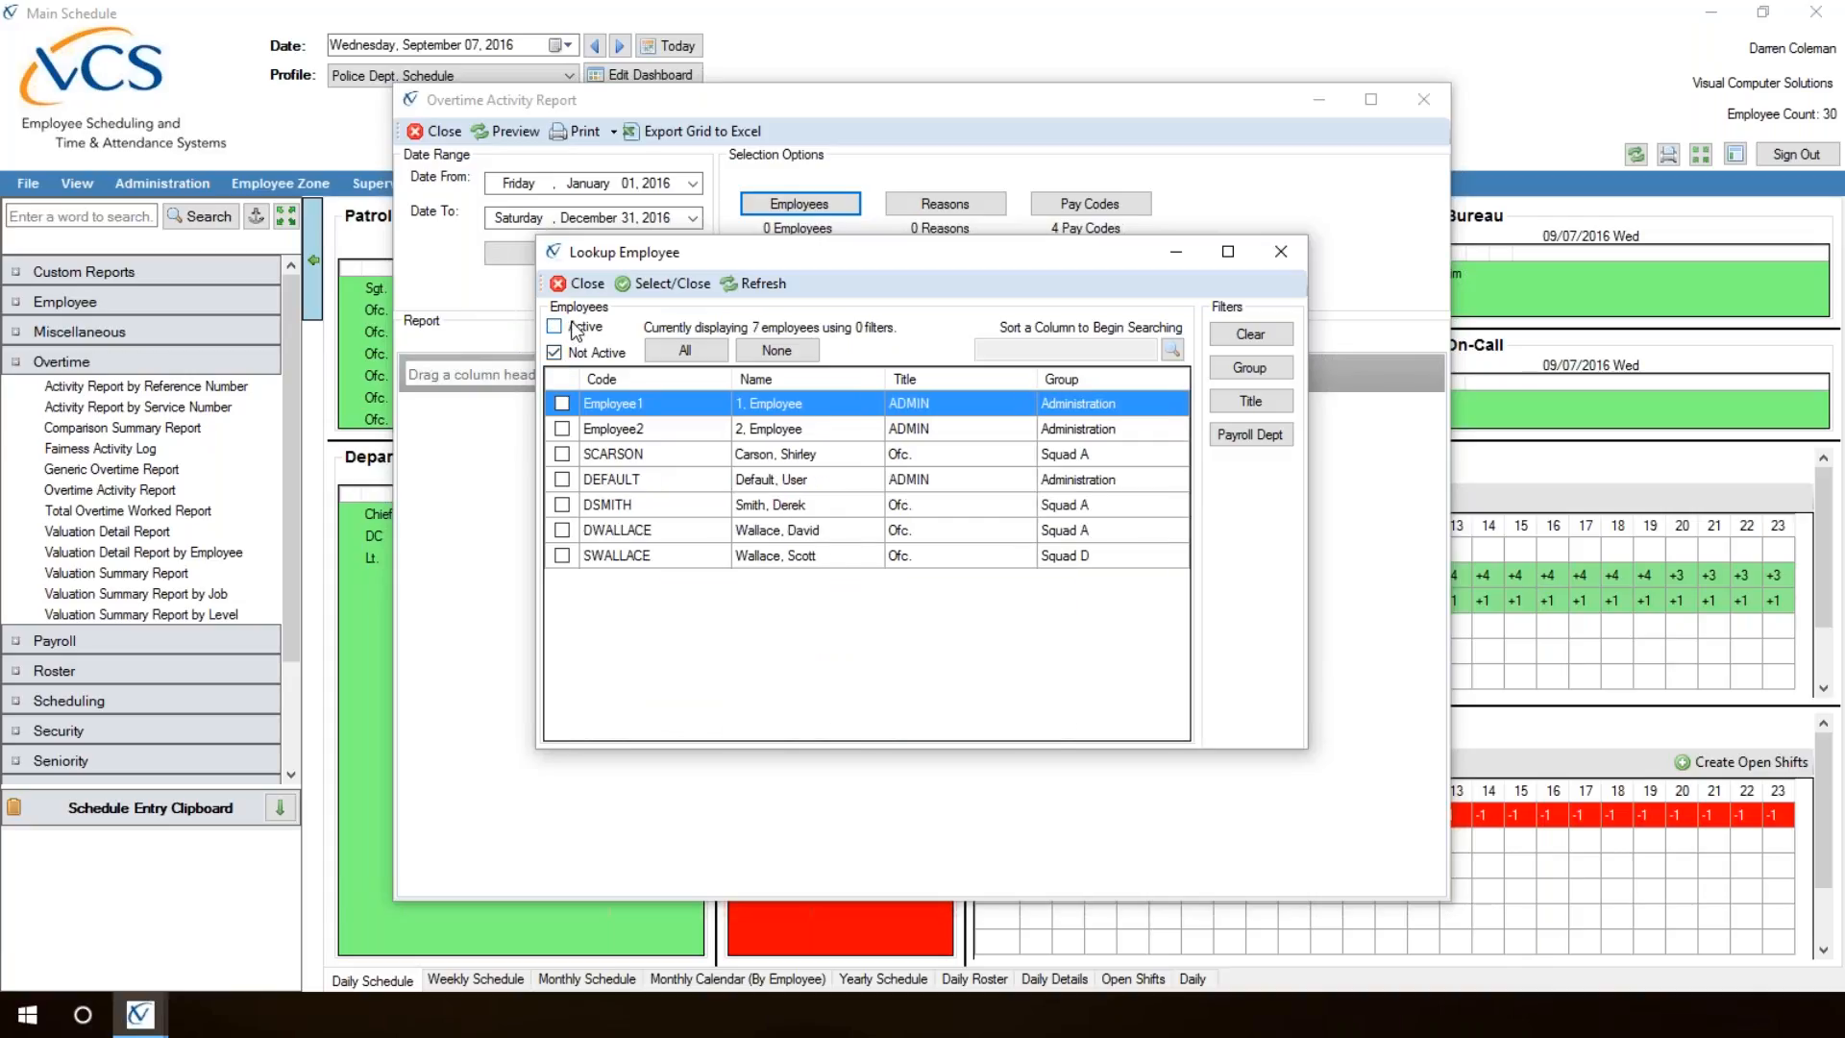
left_click(562, 530)
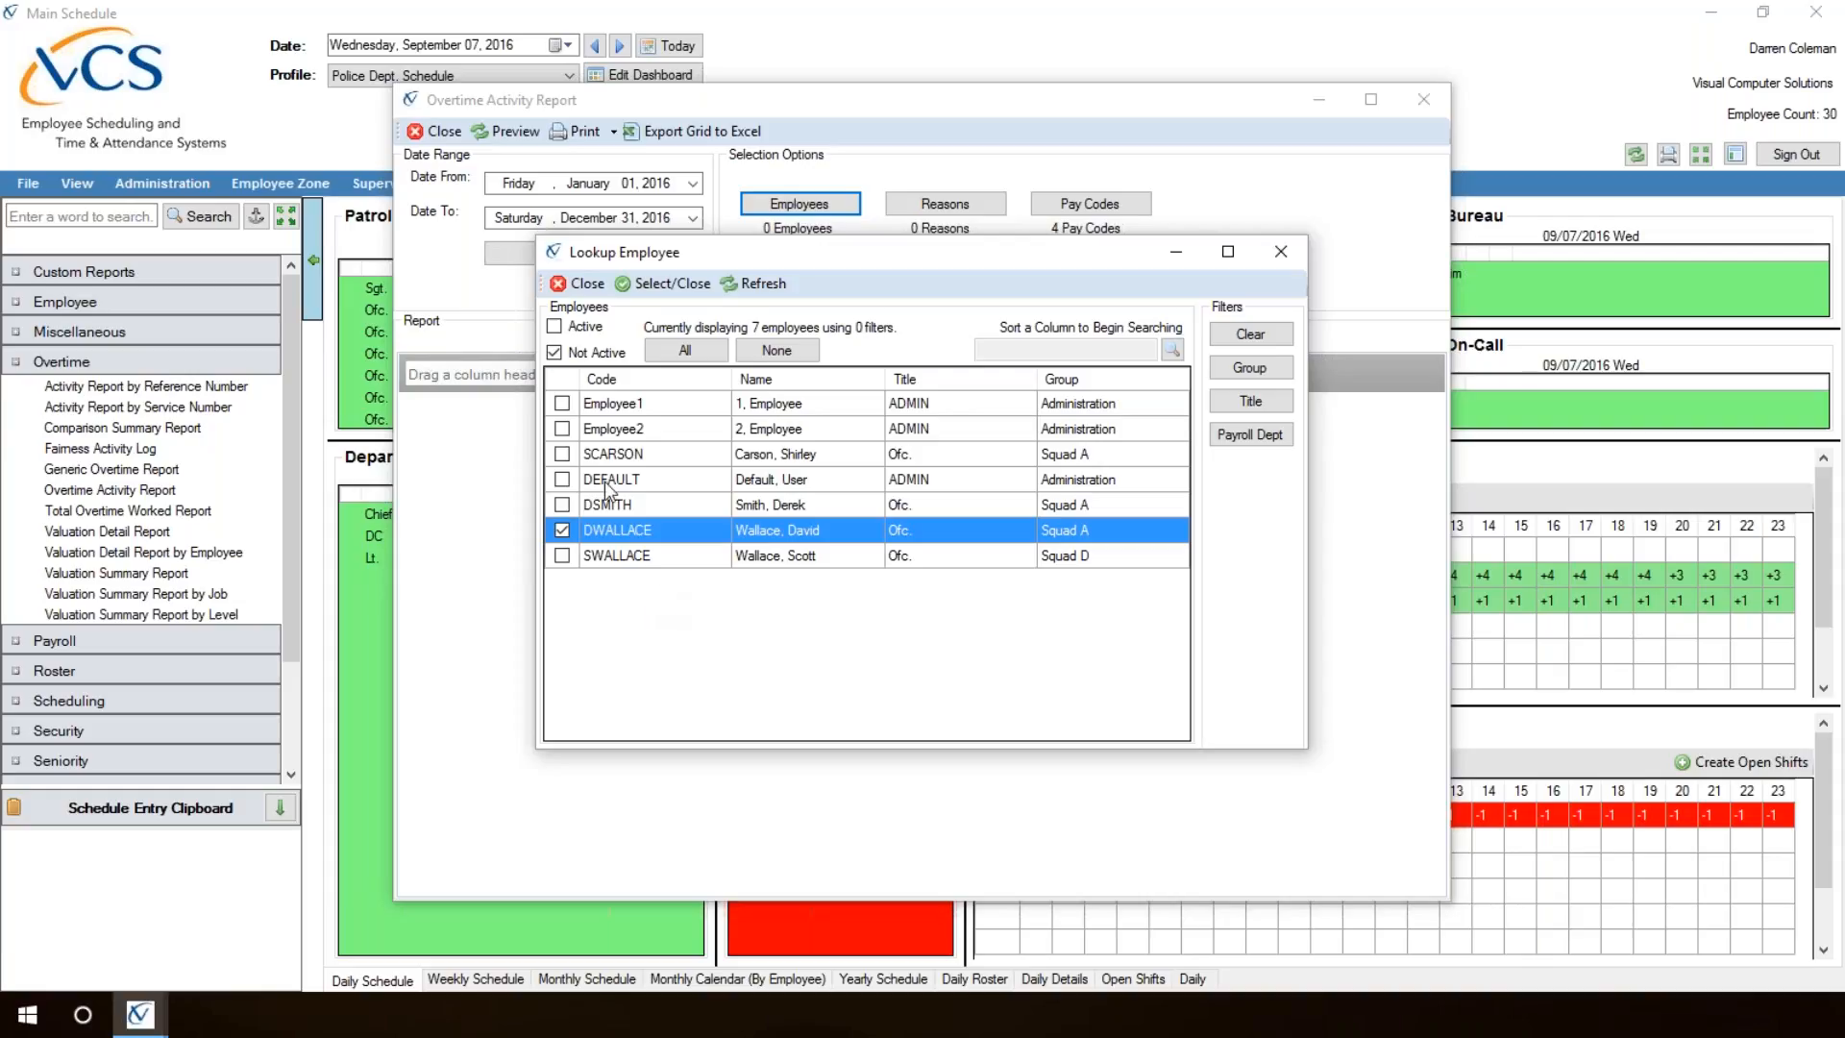
Step: Switch the employee lookup back to active employees only, and close it and the Overtime Activity Report without selecting anyone
left_click(554, 328)
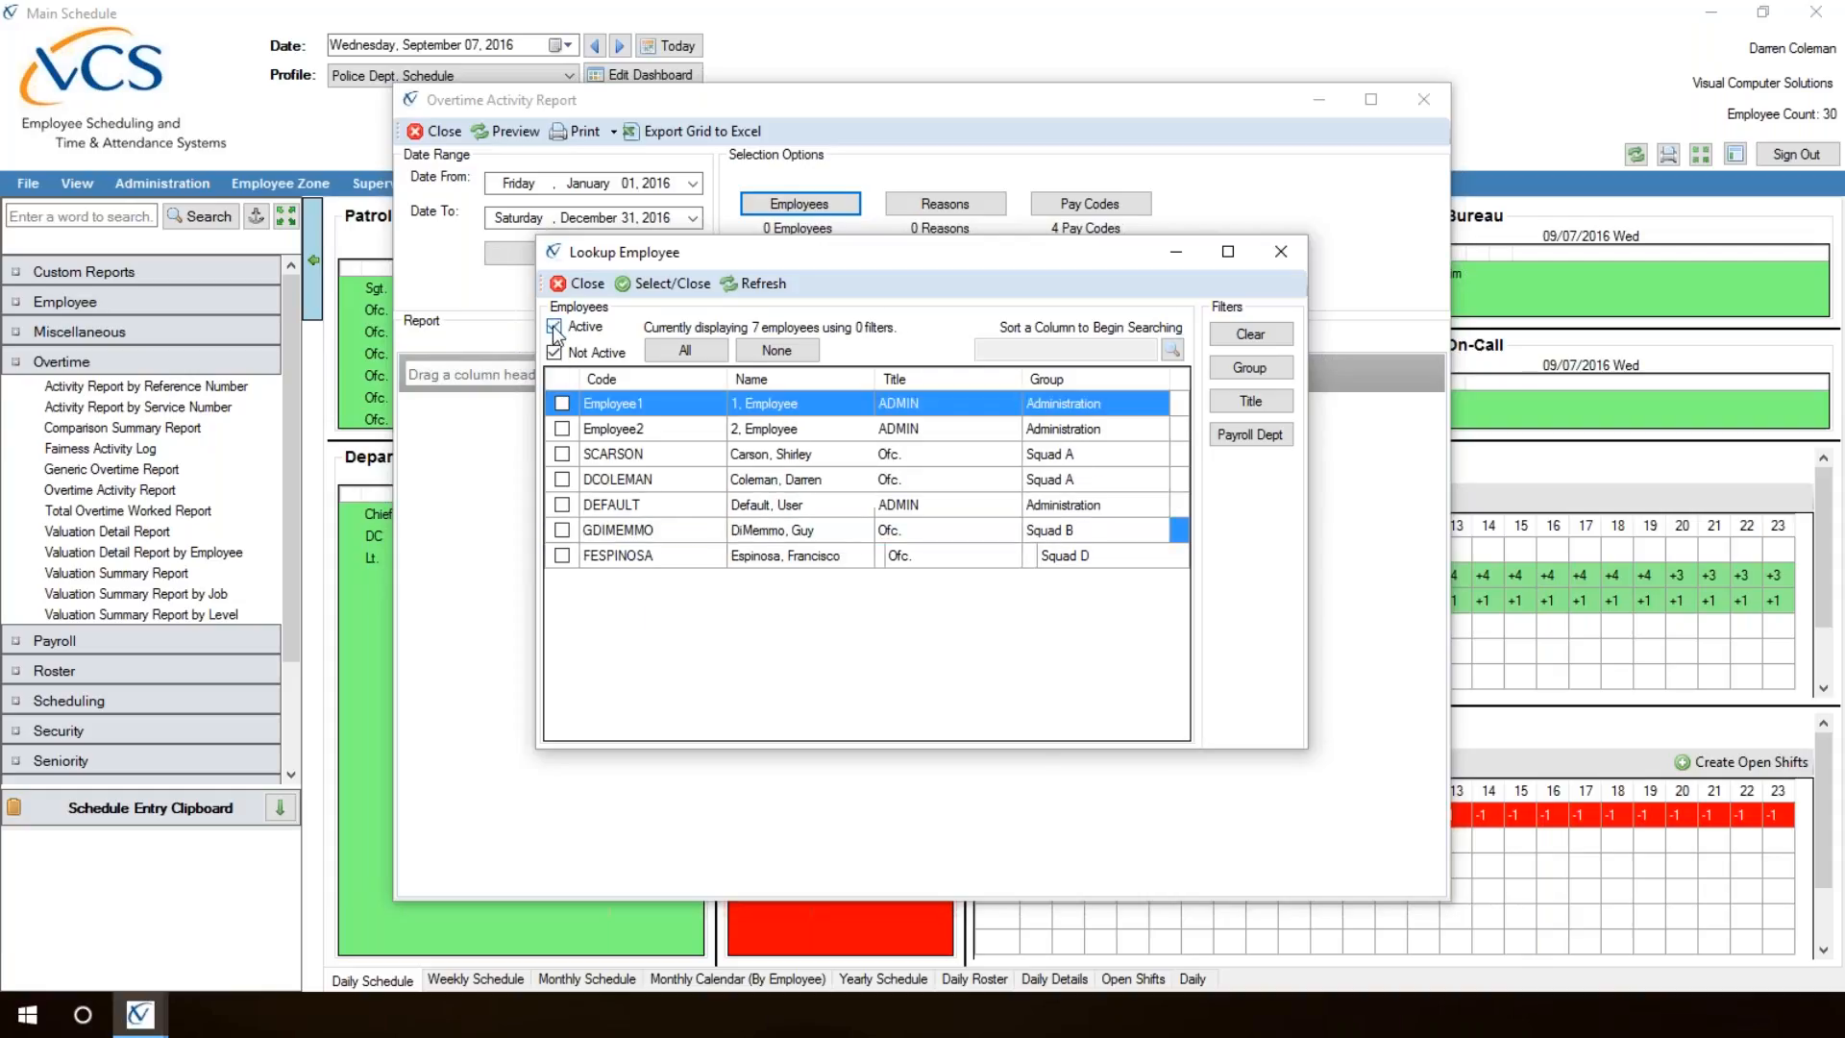
left_click(554, 353)
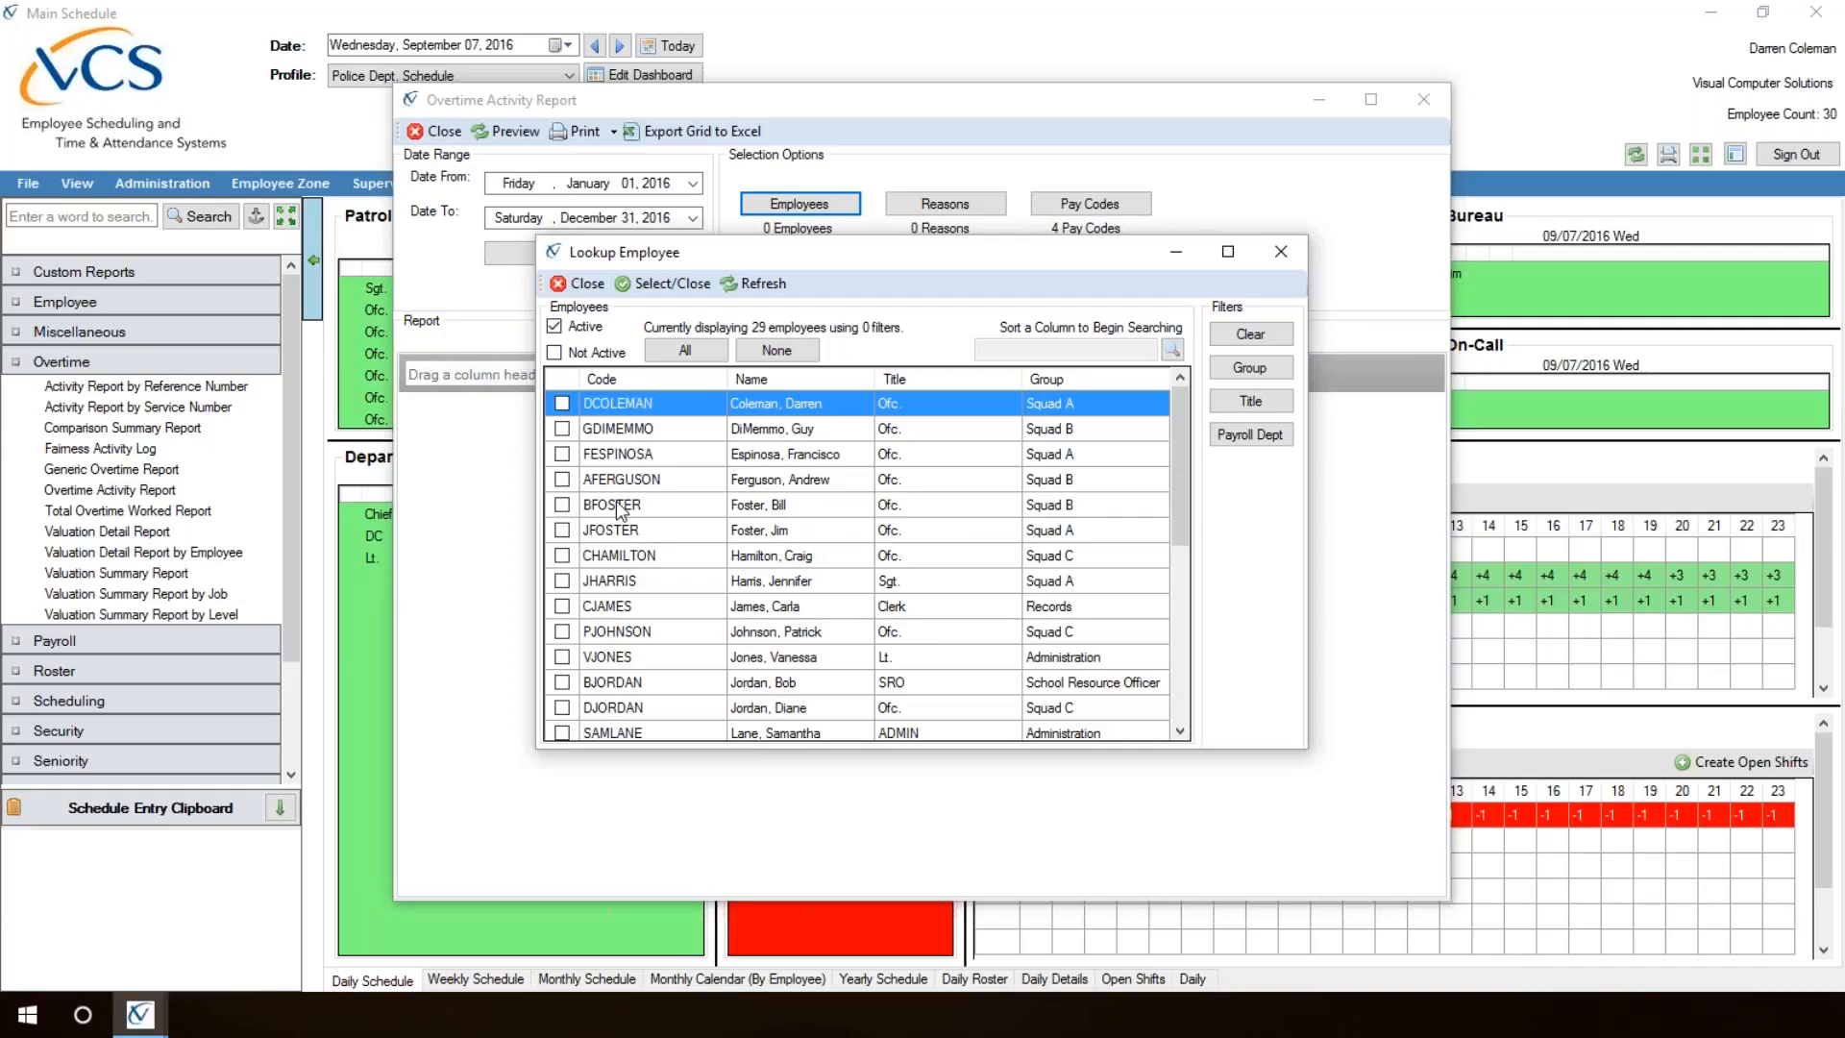
left_click(584, 285)
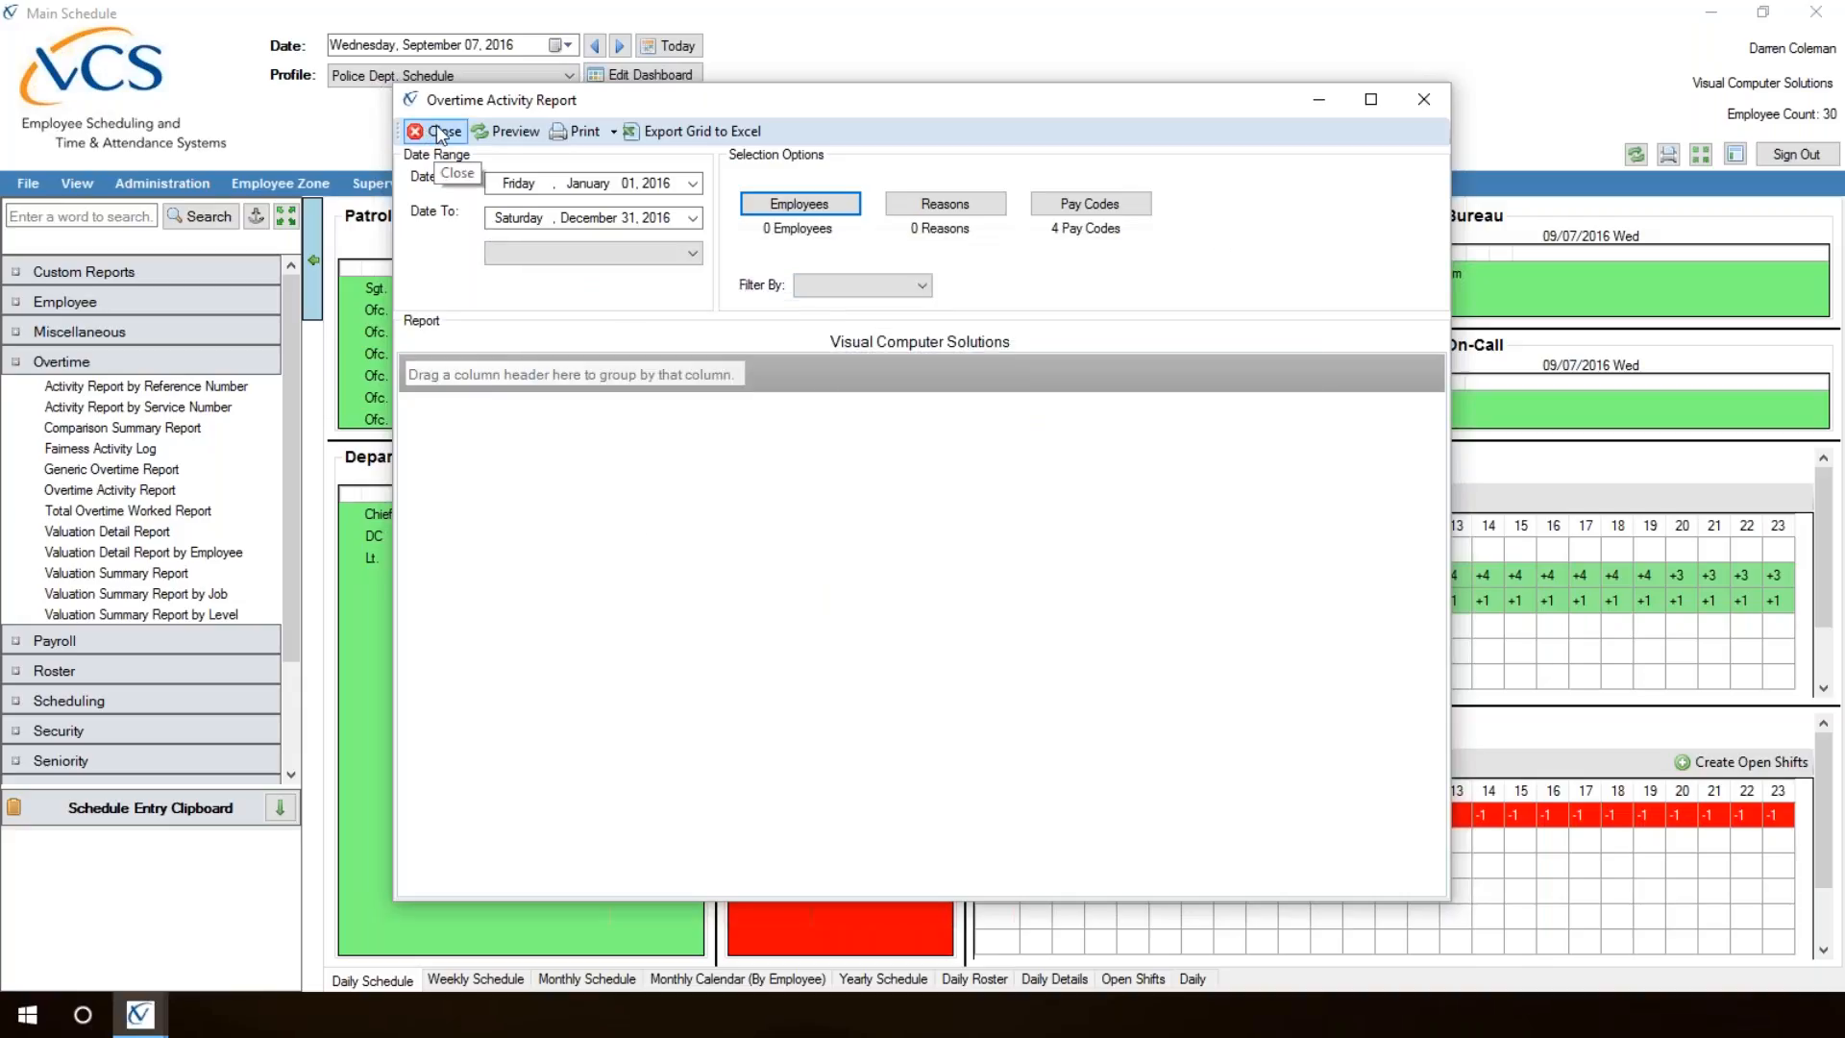
left_click(443, 133)
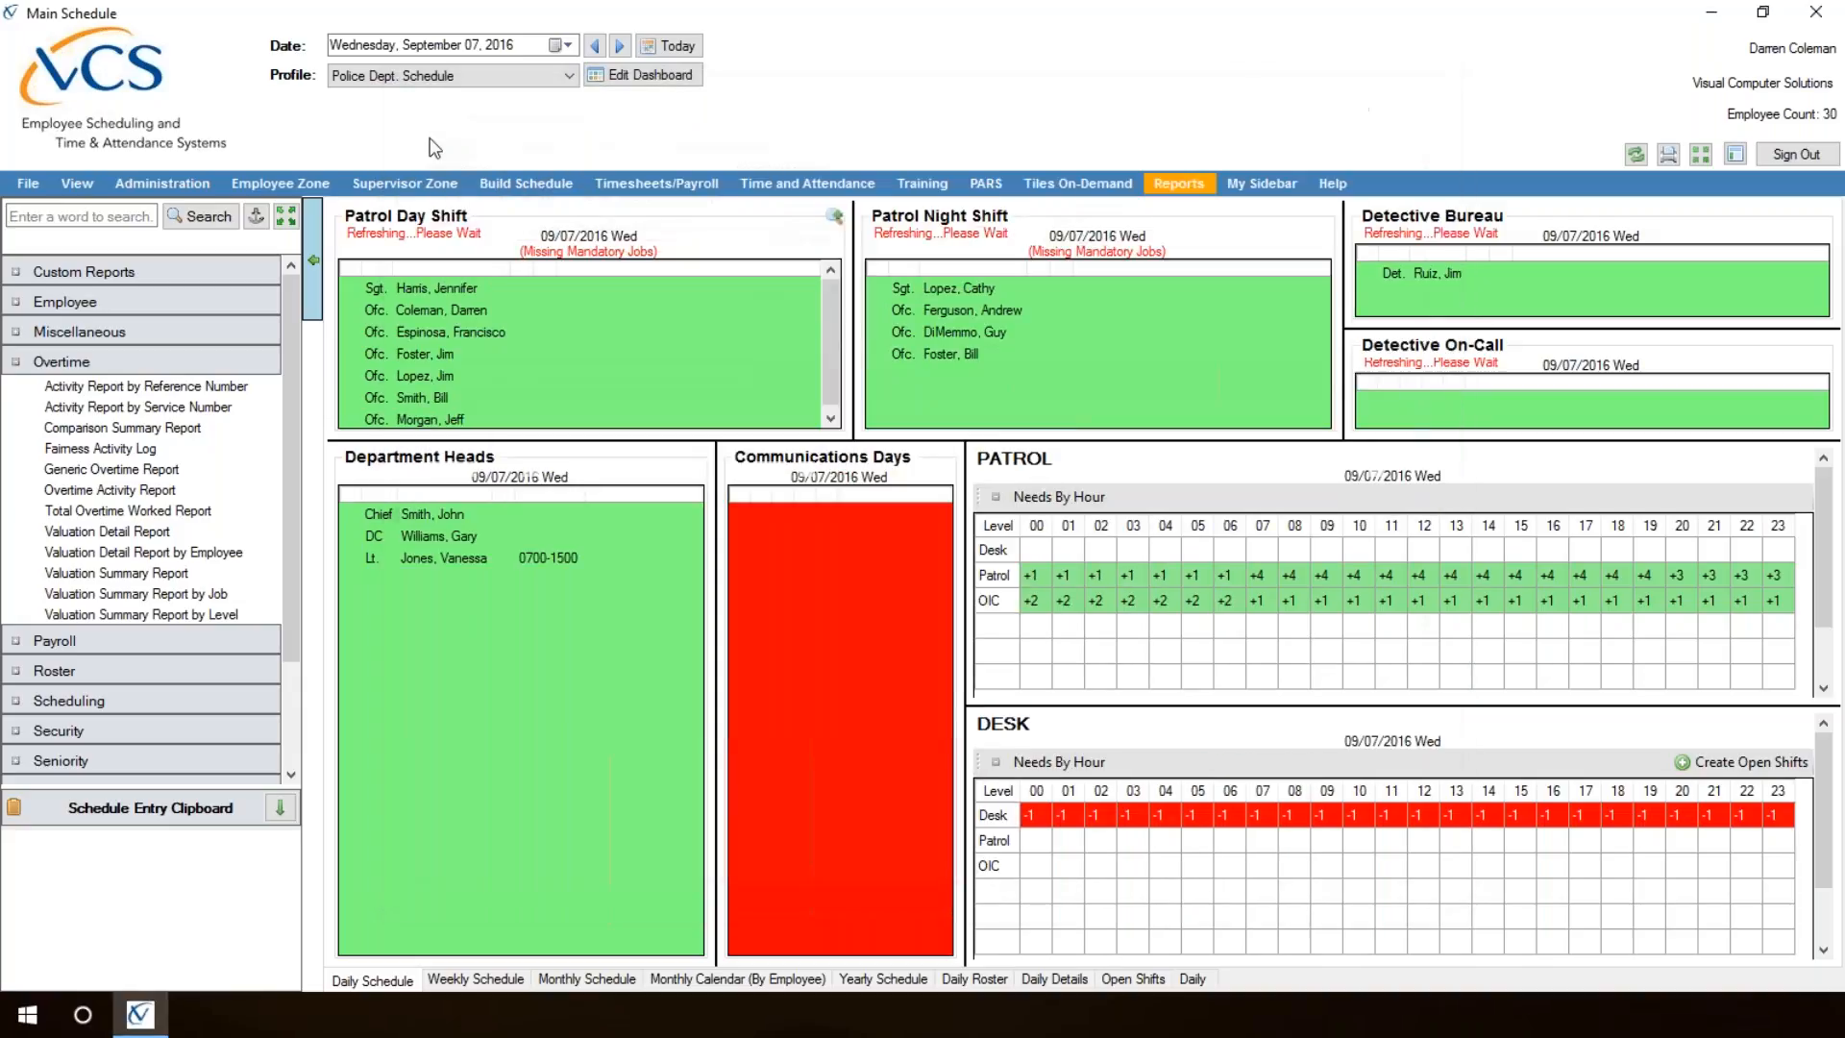
Step: Reactivate the inactive Squad A officer with termination date 09/07/2016 through Employee Profile, confirming the reactivation
left_click(142, 181)
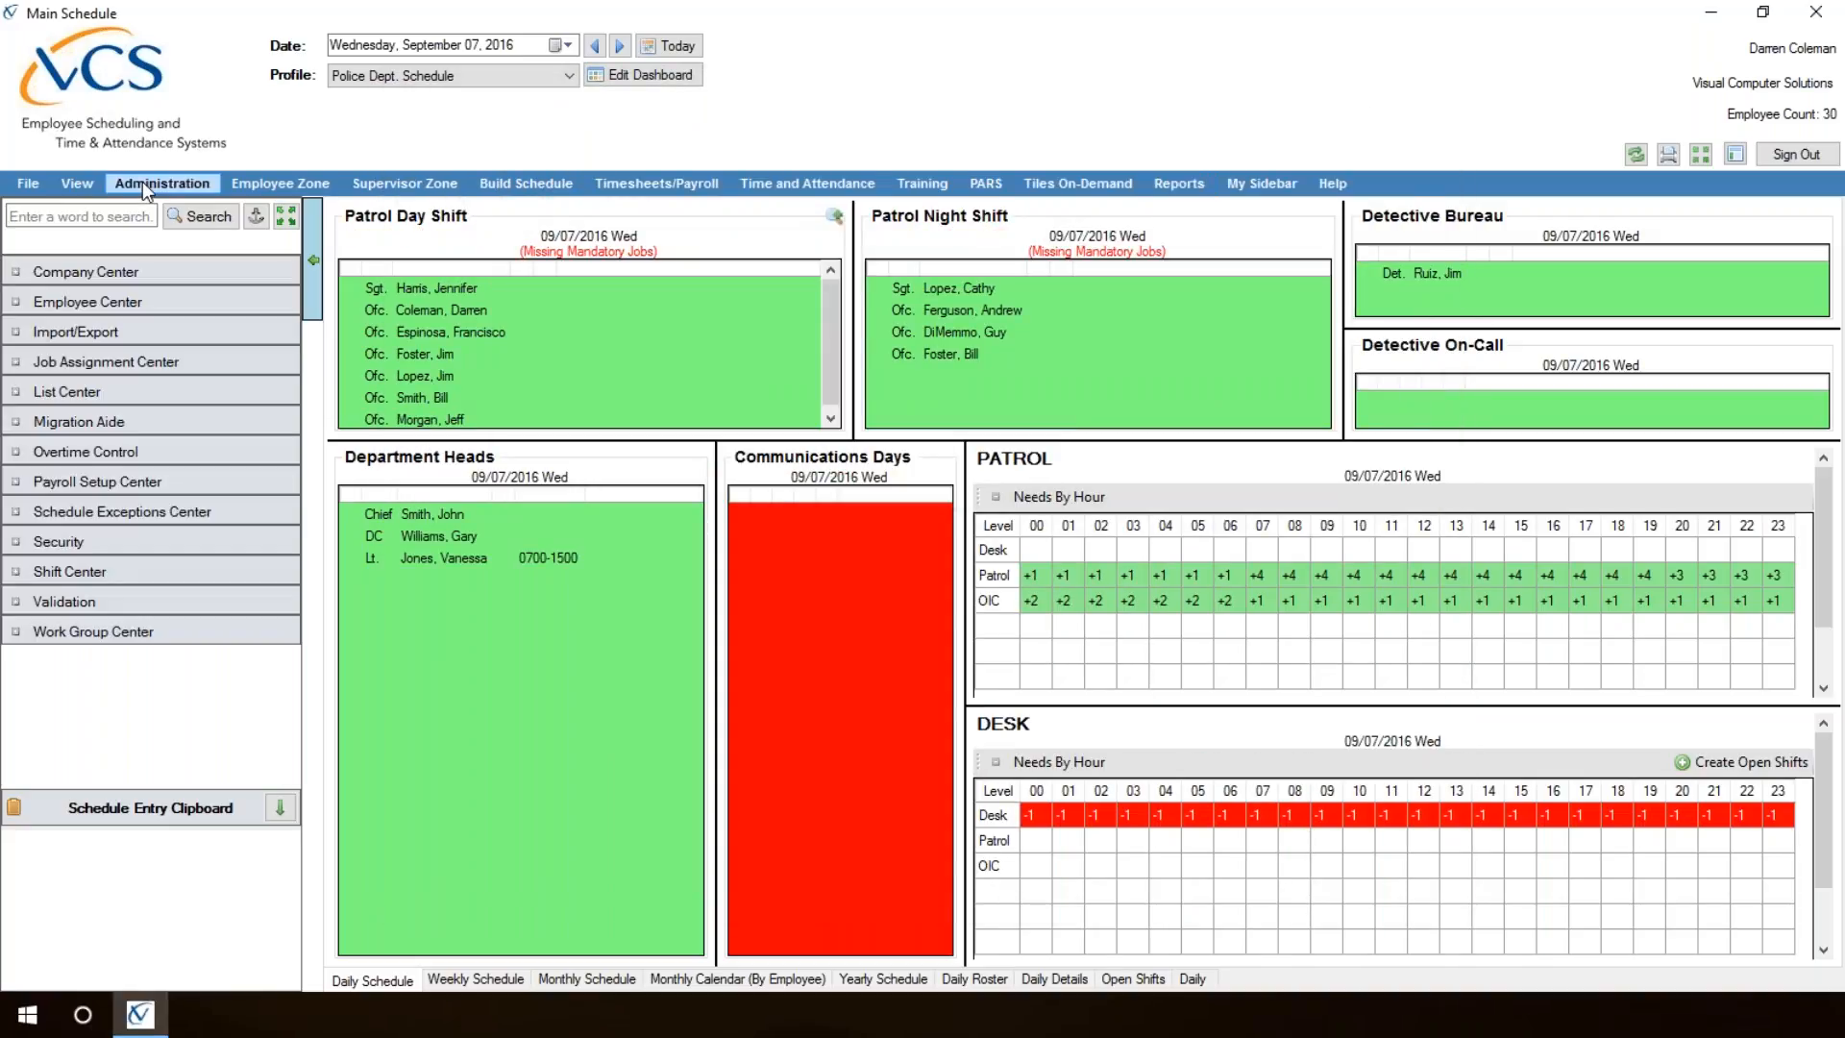
left_click(127, 304)
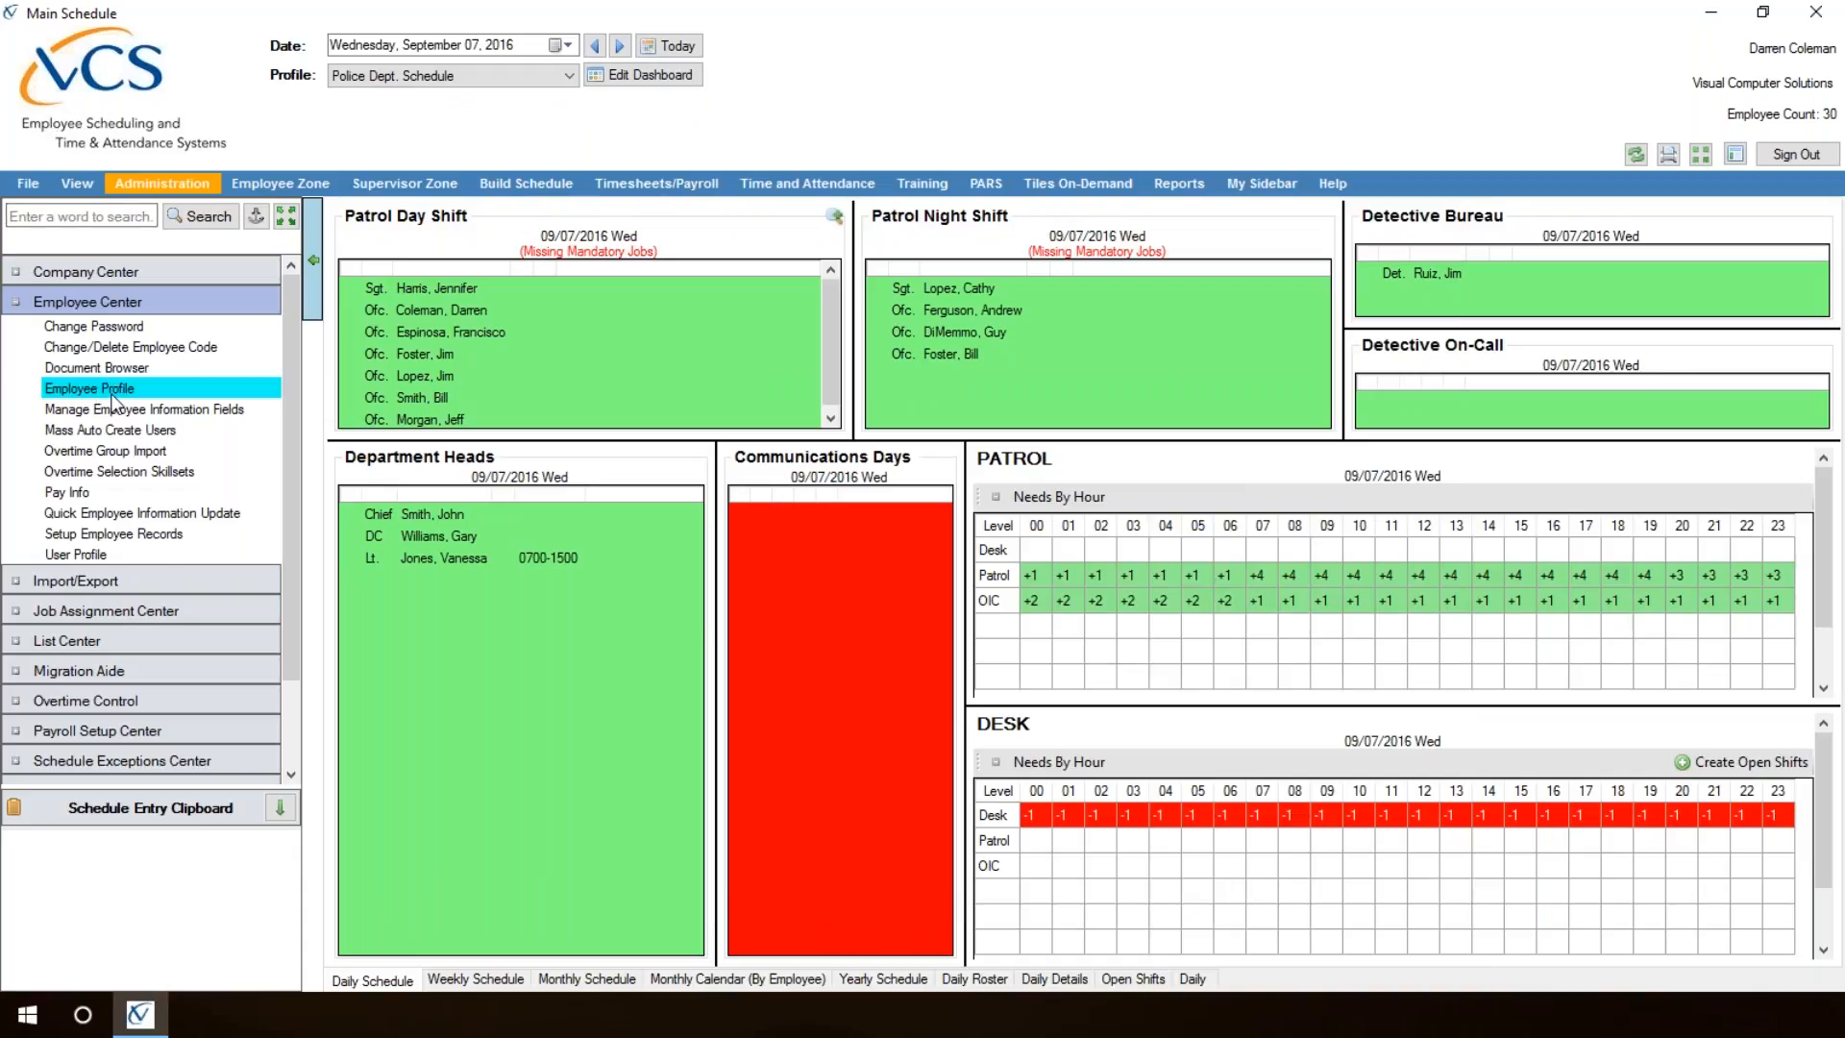
left_click(112, 394)
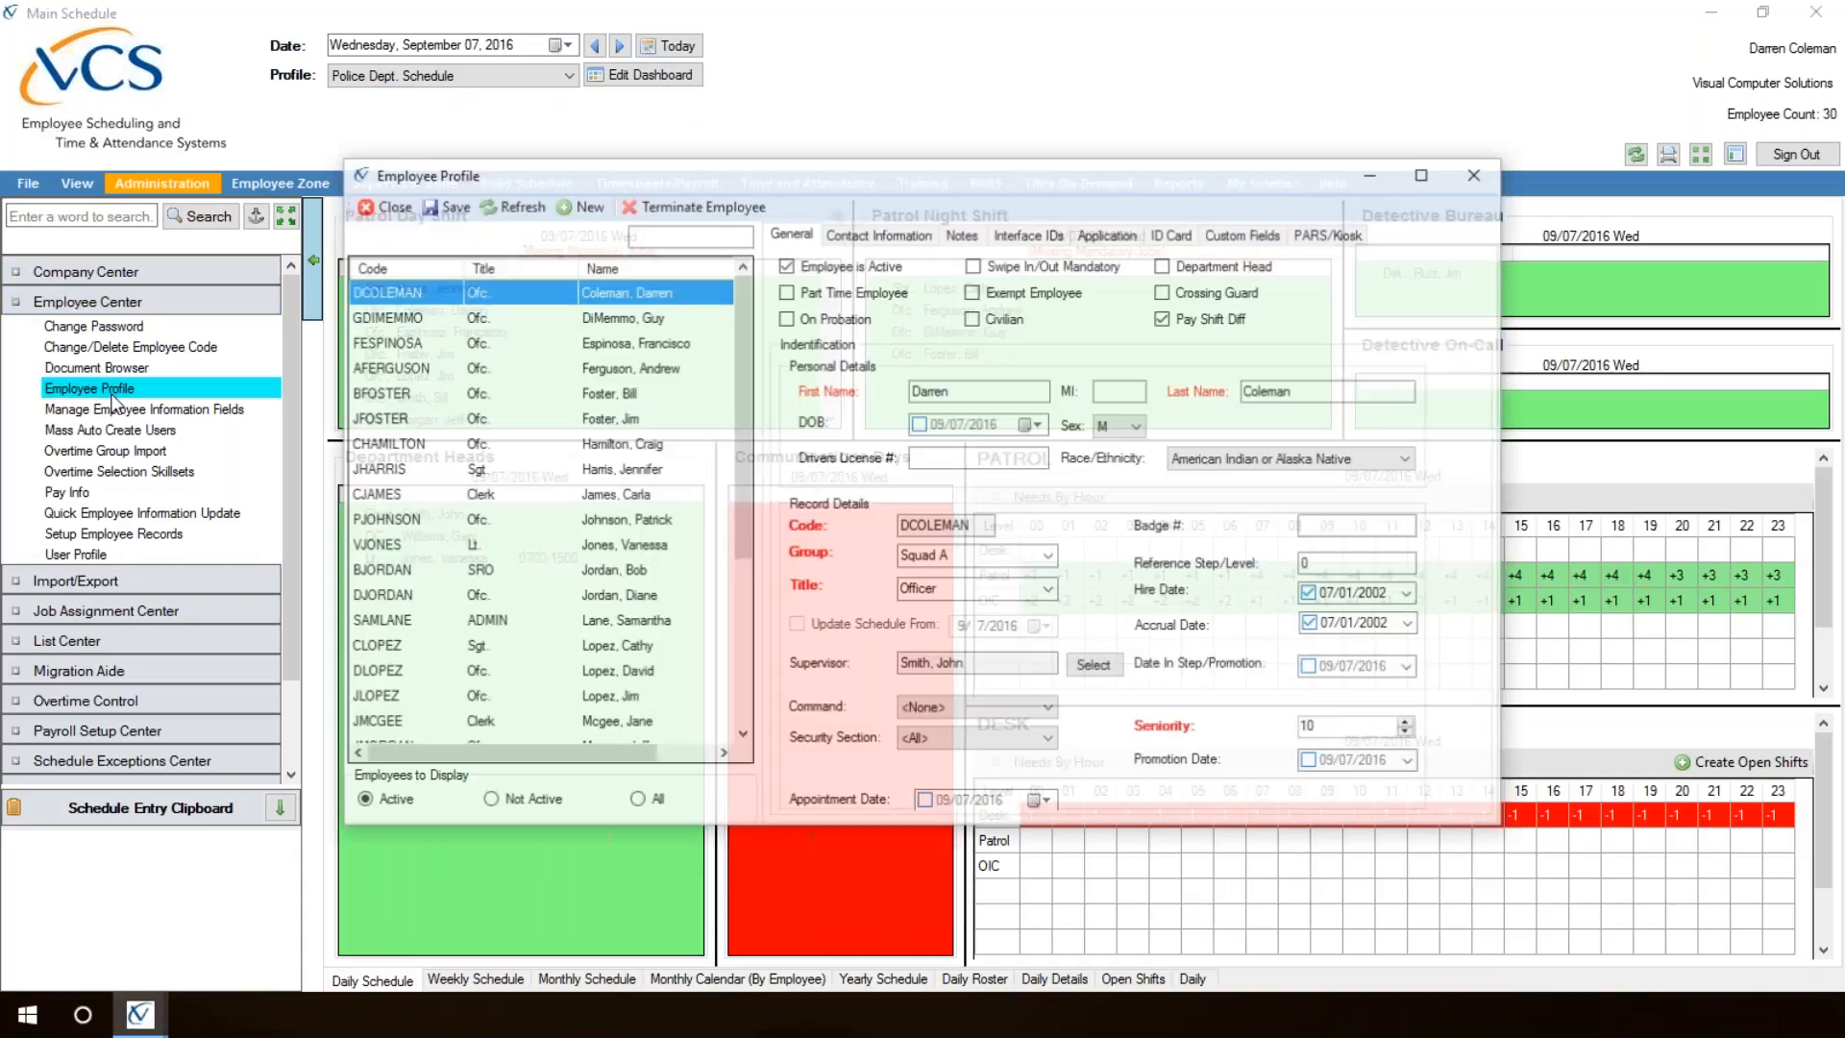
left_click(516, 810)
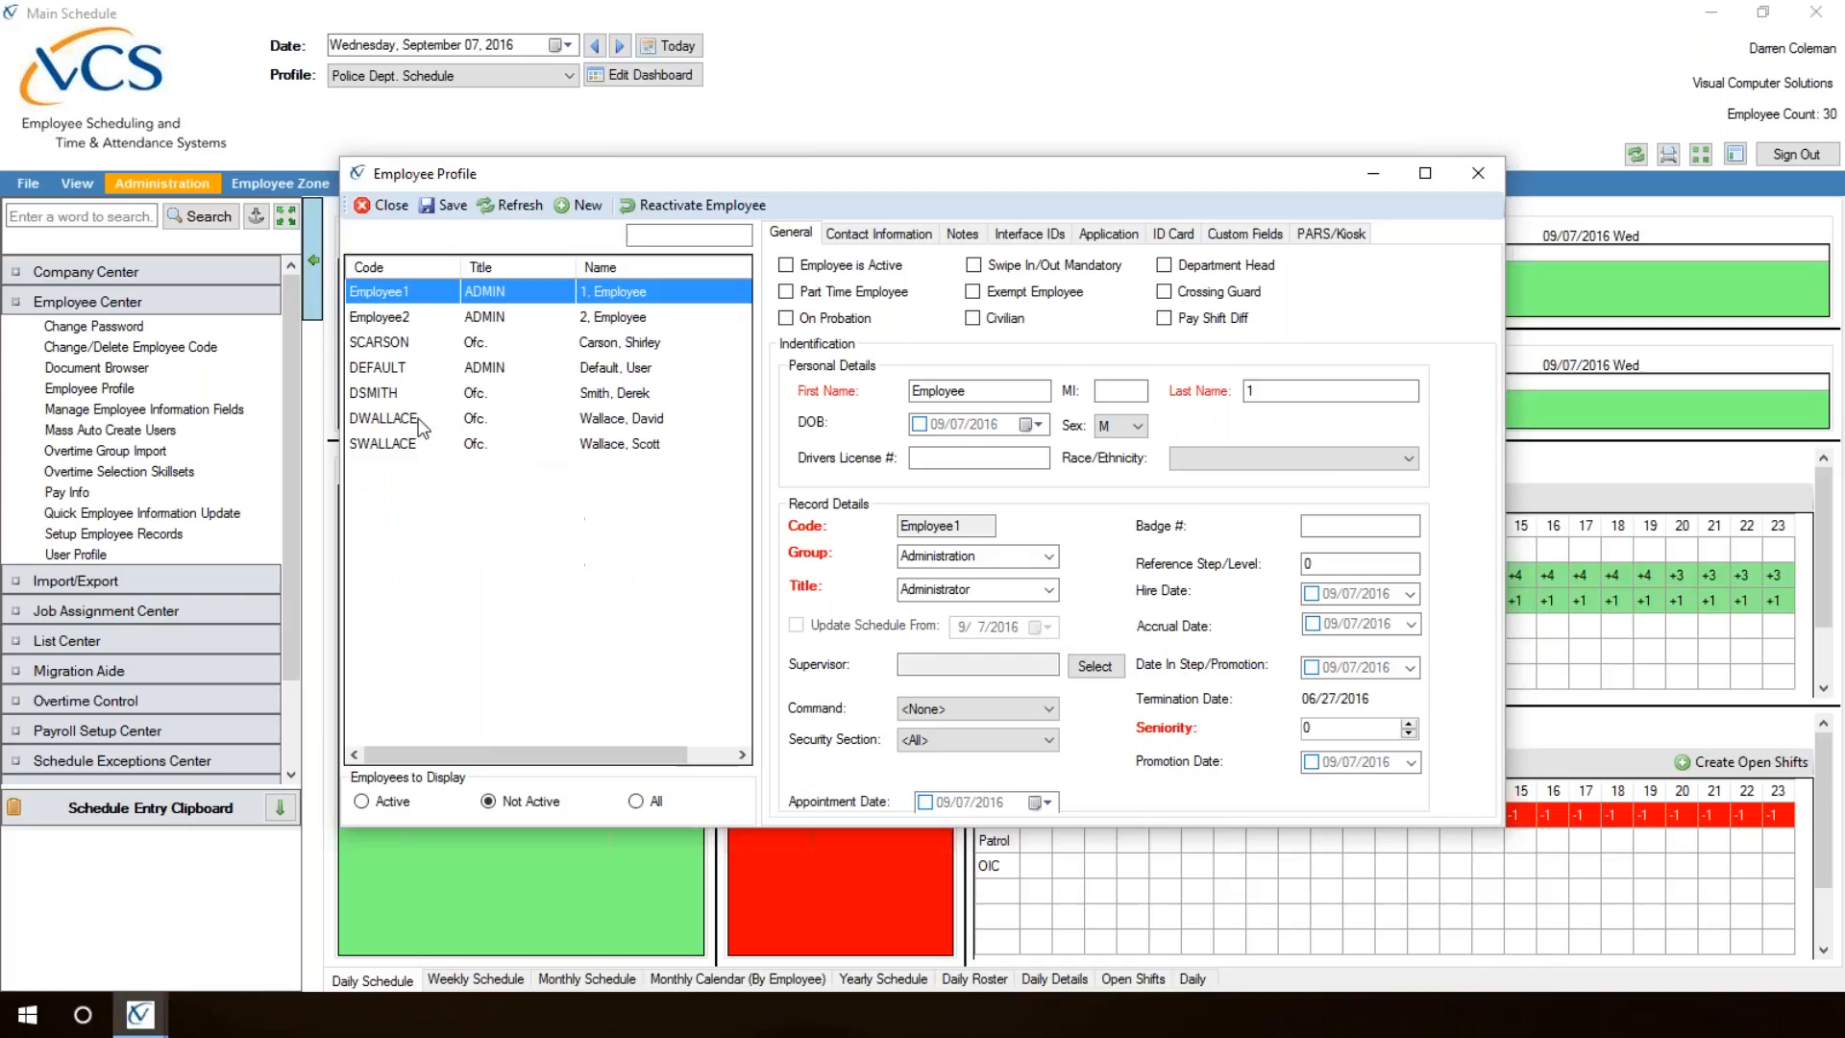
left_click(483, 425)
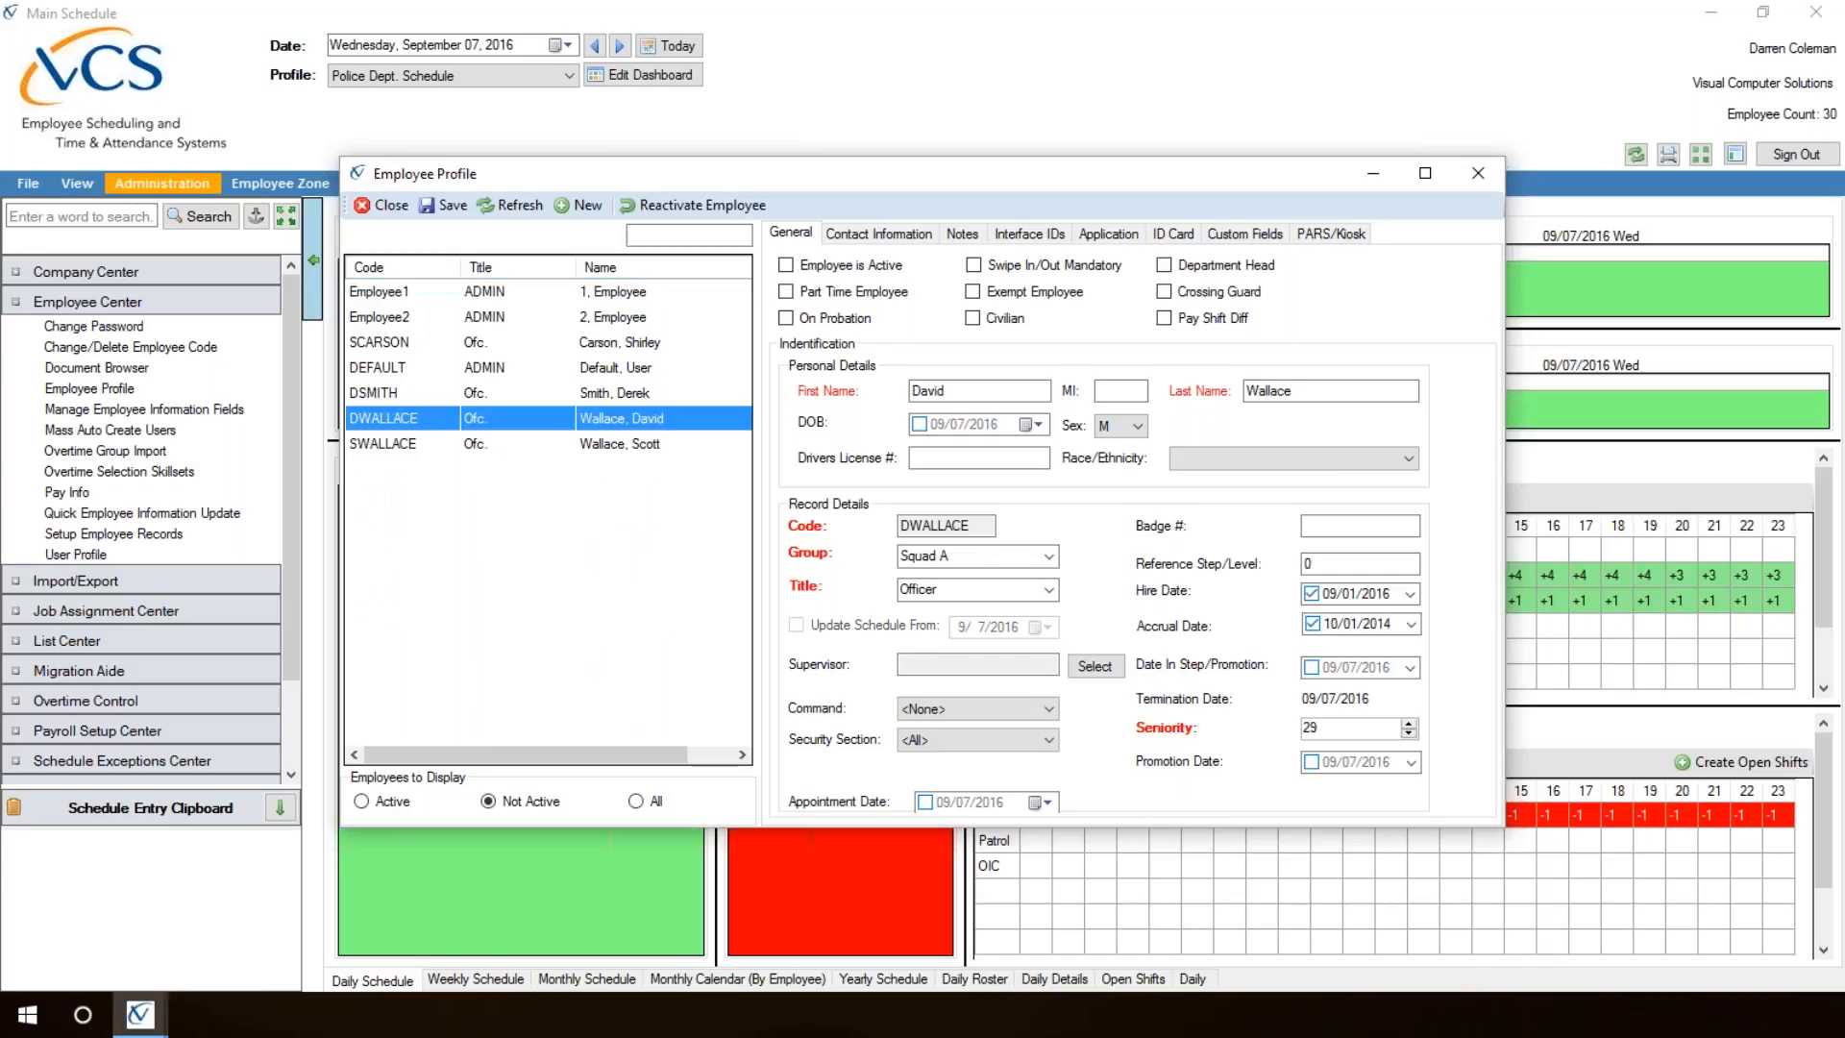
left_click(690, 208)
left_click(707, 200)
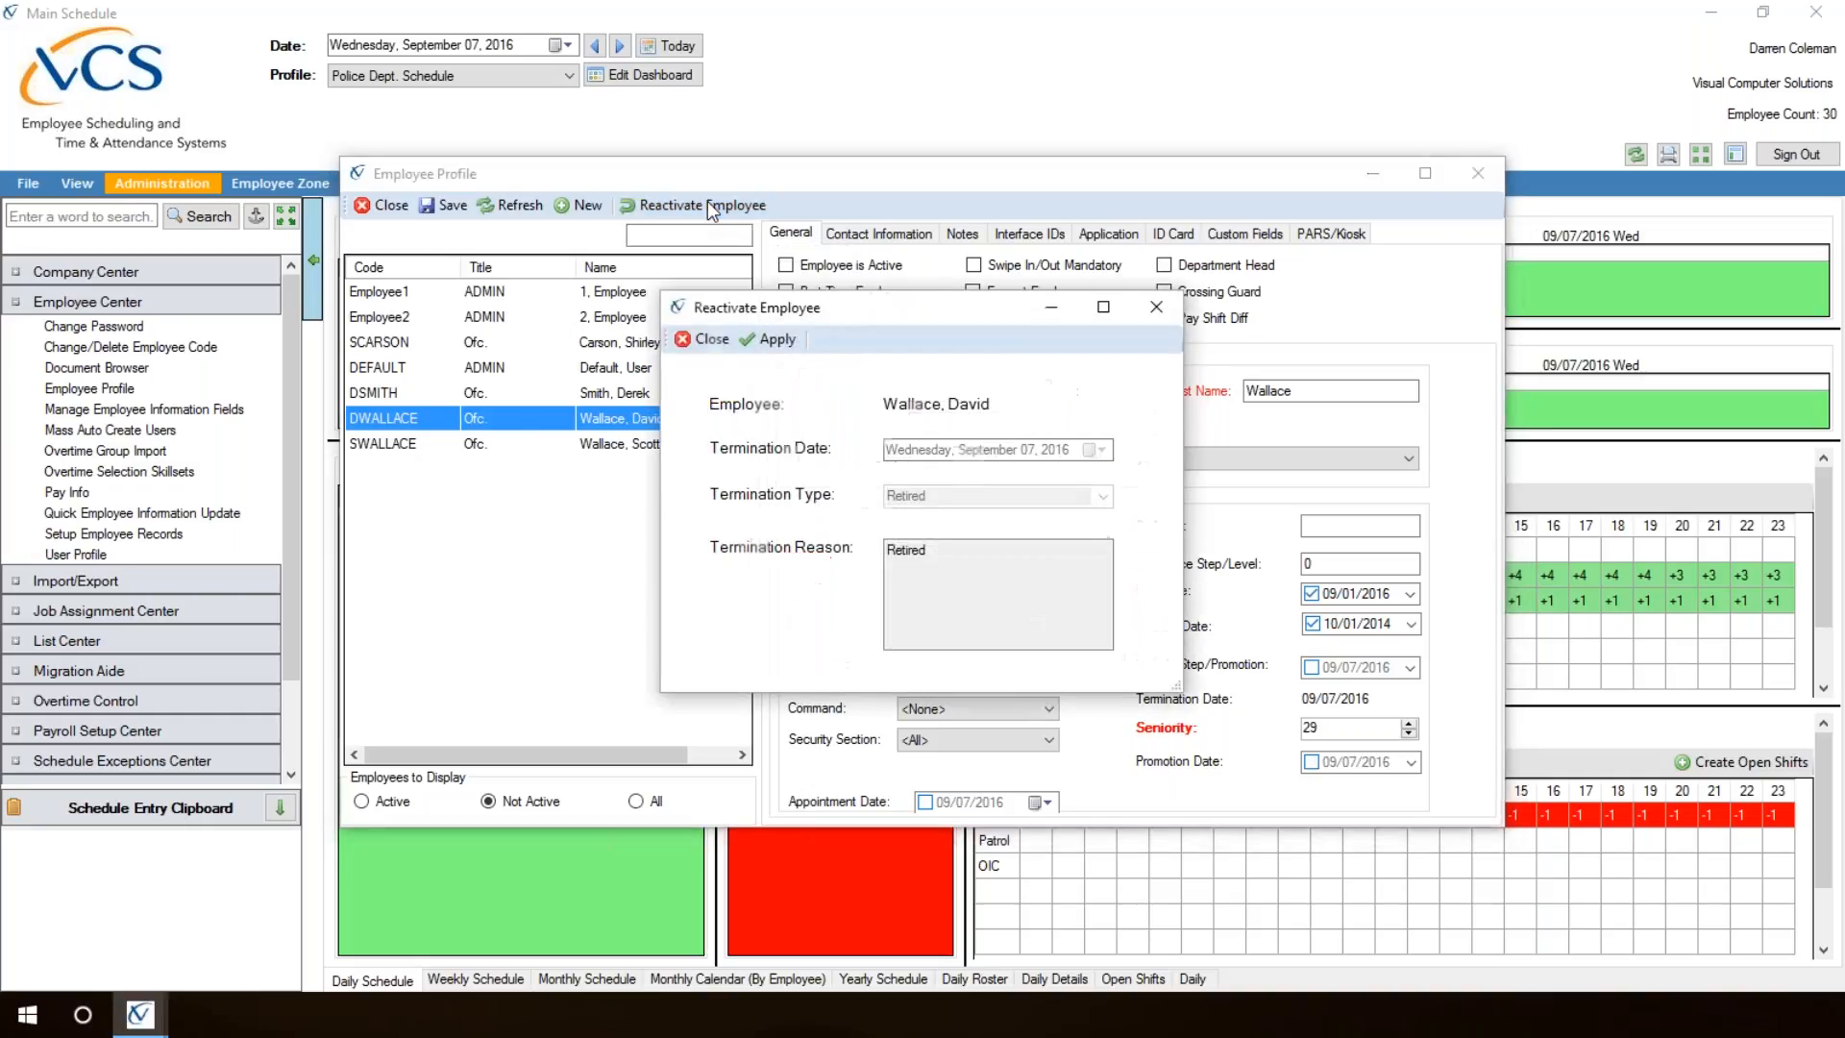
left_click(779, 342)
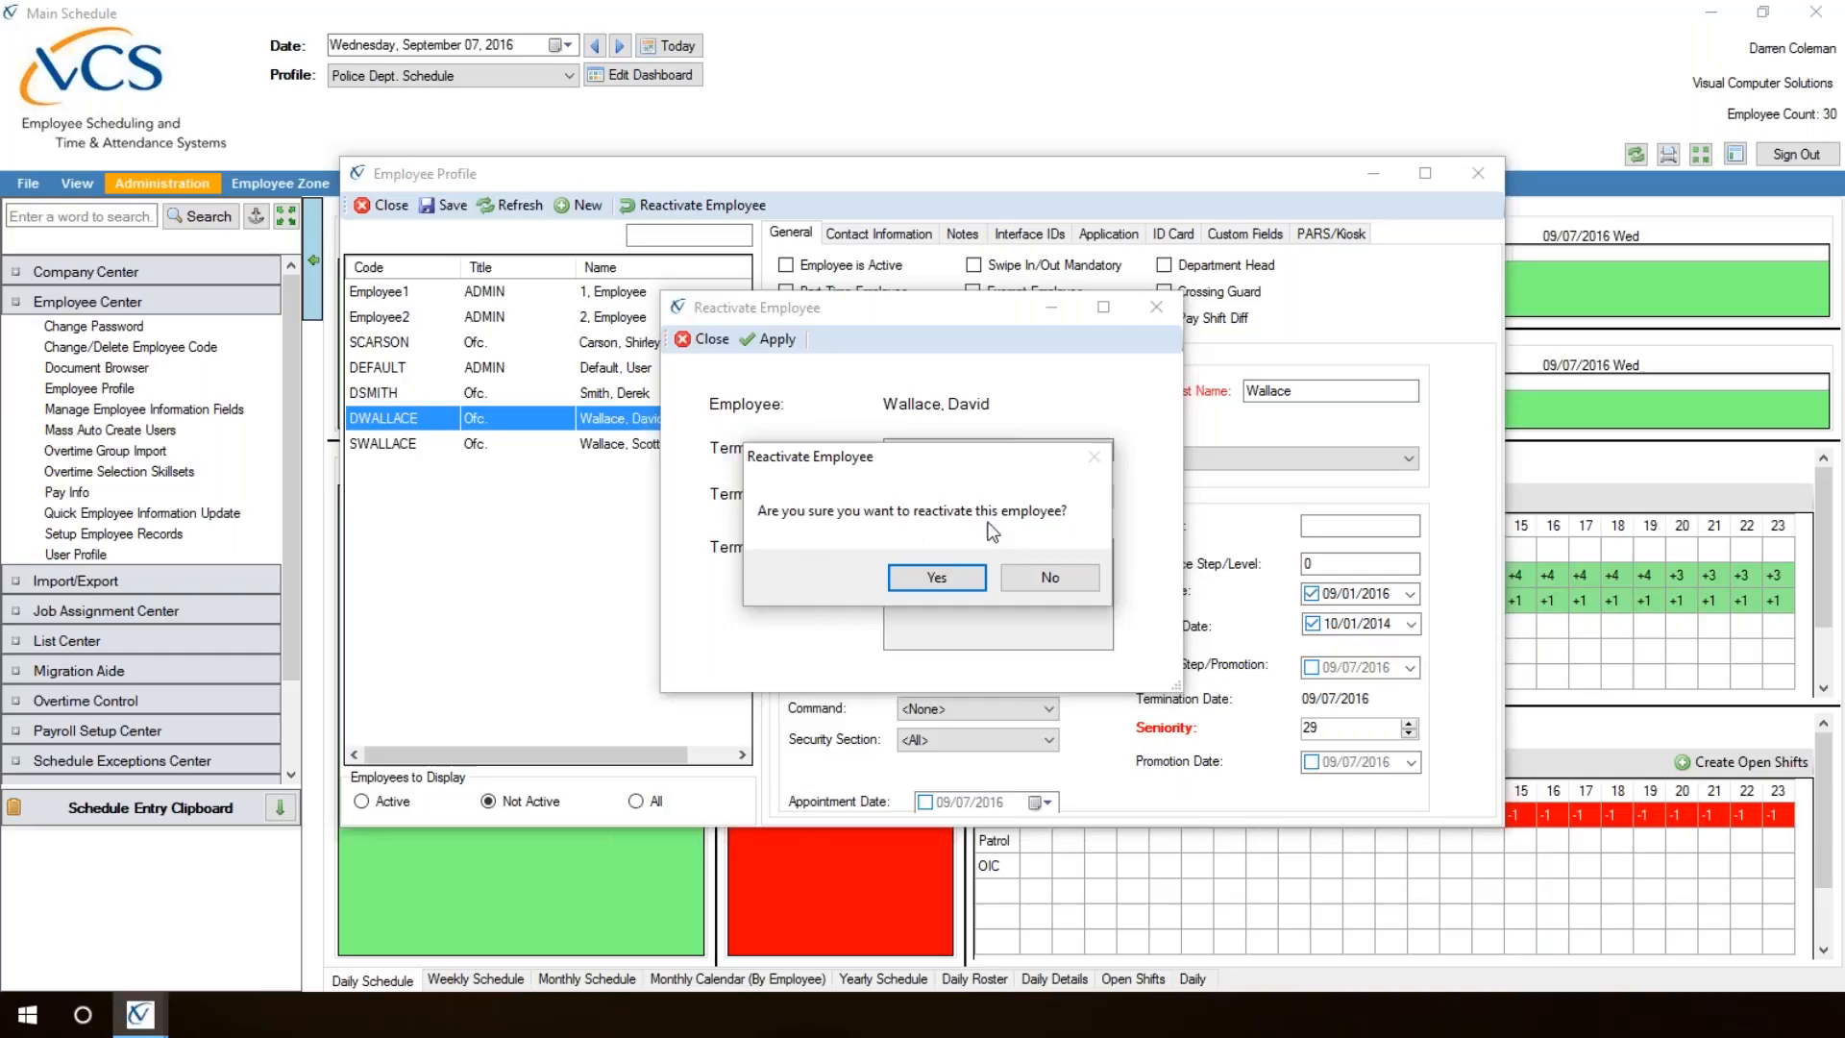
left_click(945, 578)
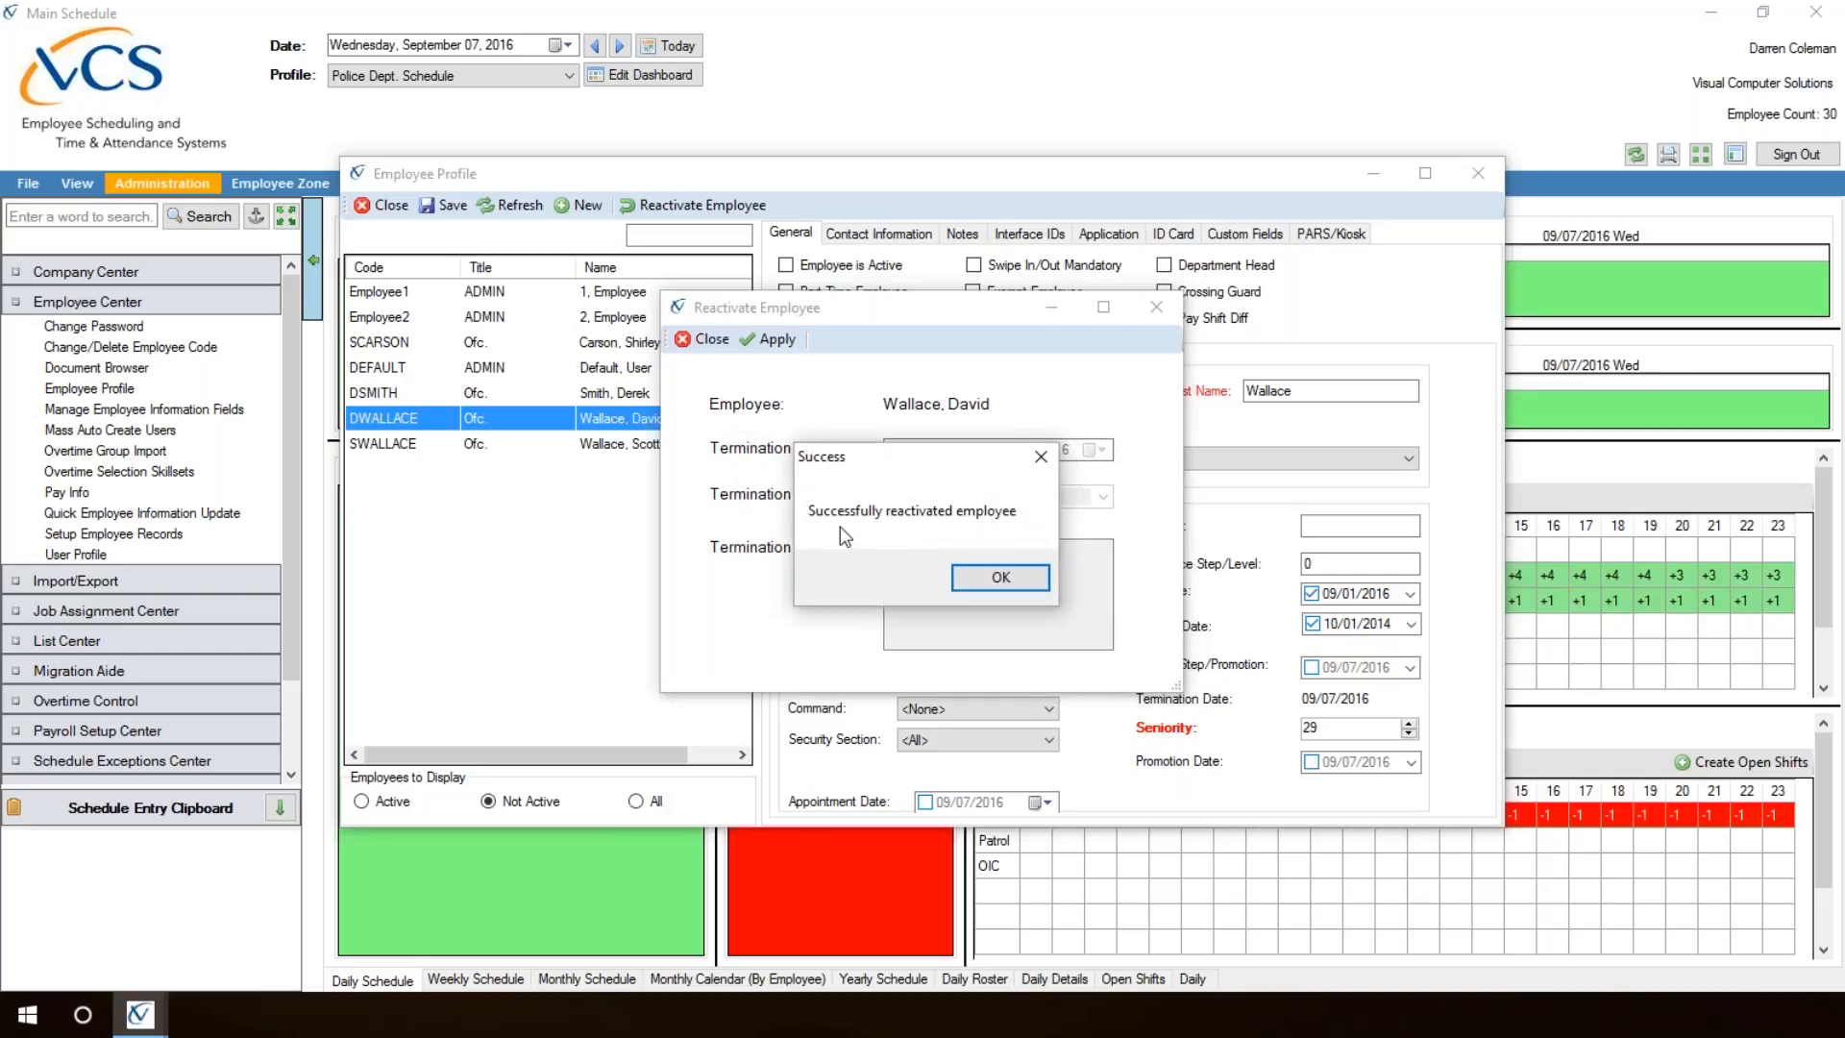
left_click(1000, 575)
Step: Display the active employees and select the reactivated officer's profile
left_click(386, 801)
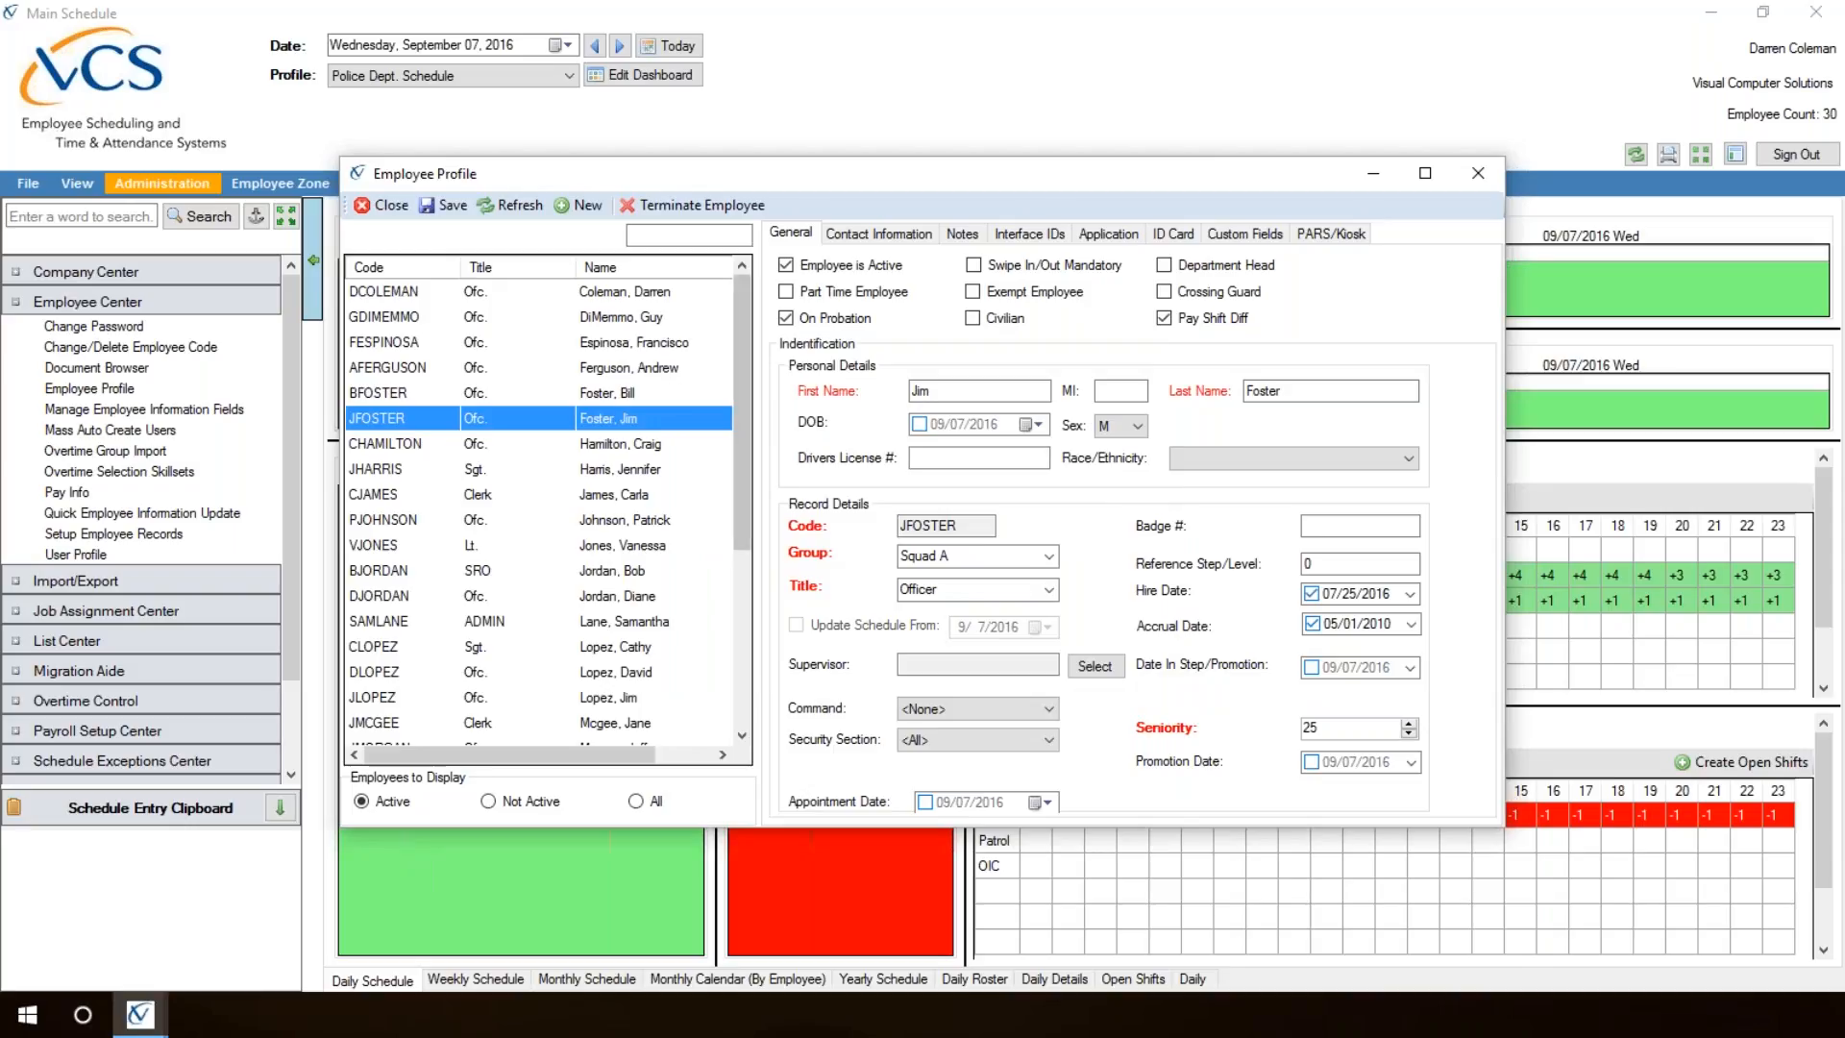
left_click_drag(744, 321, 736, 551)
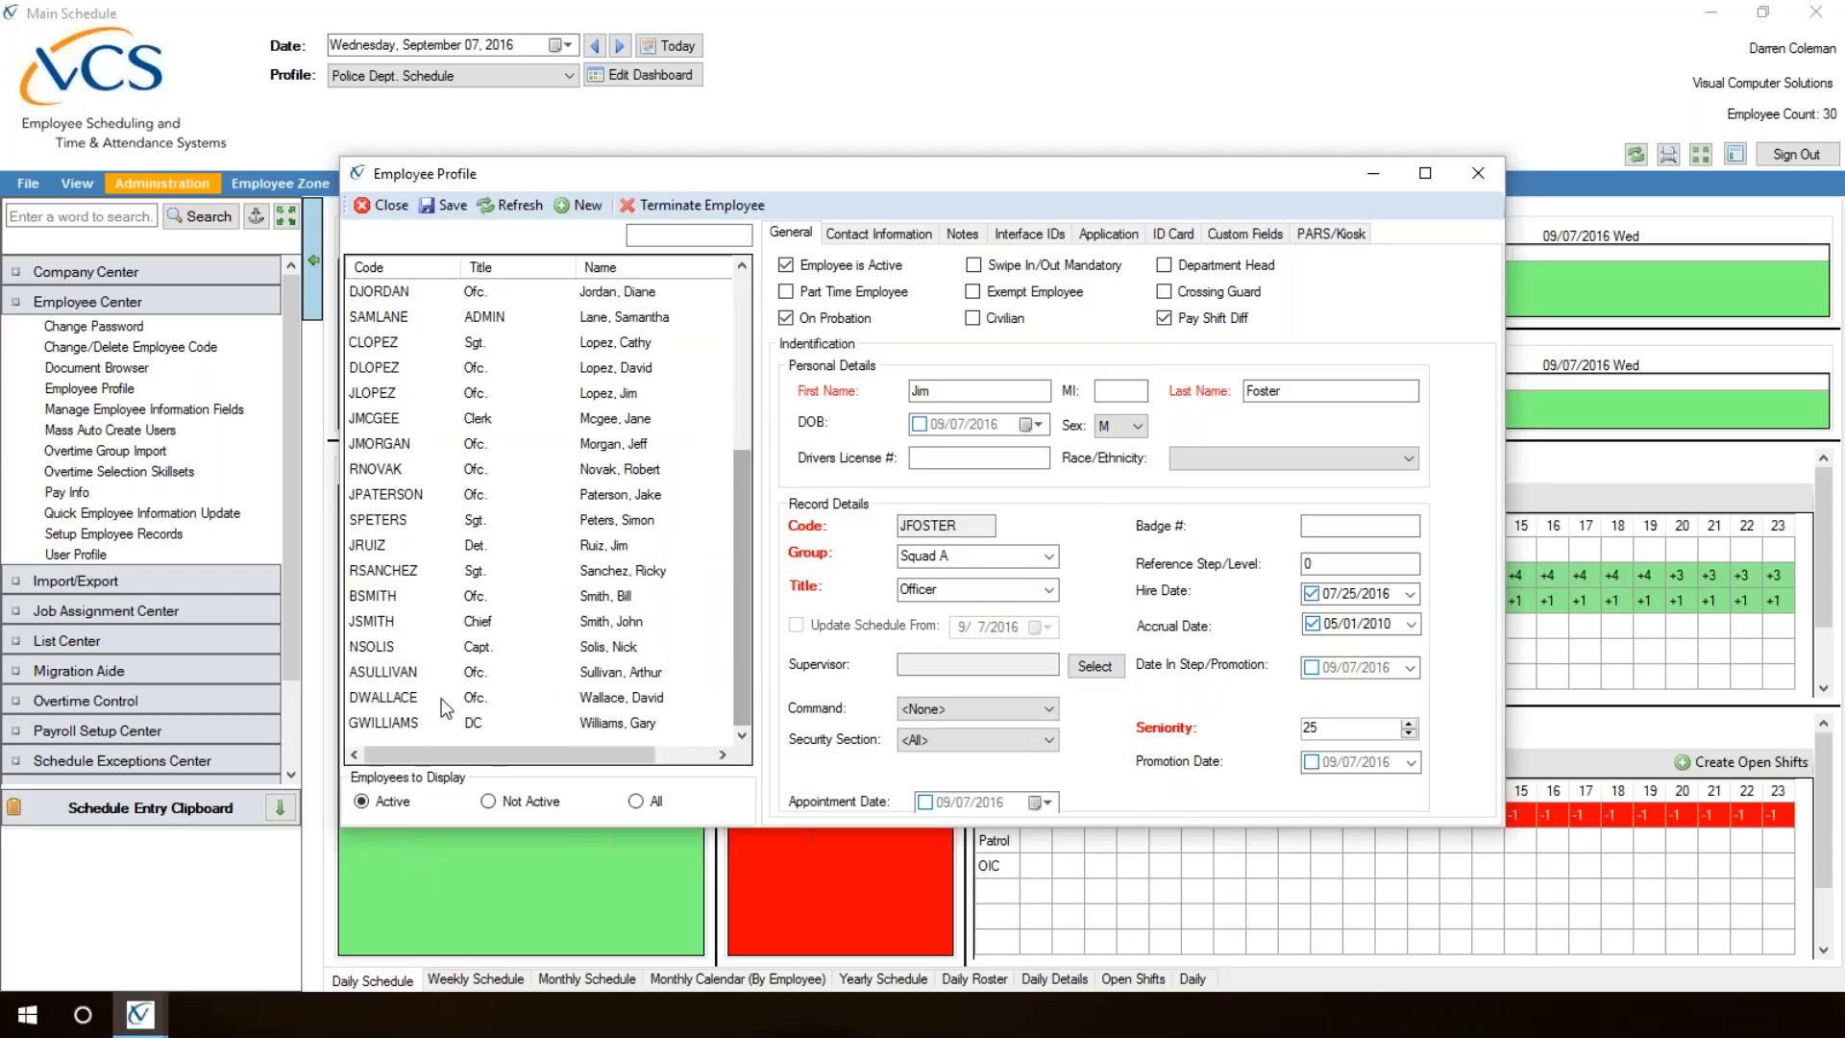
left_click(668, 688)
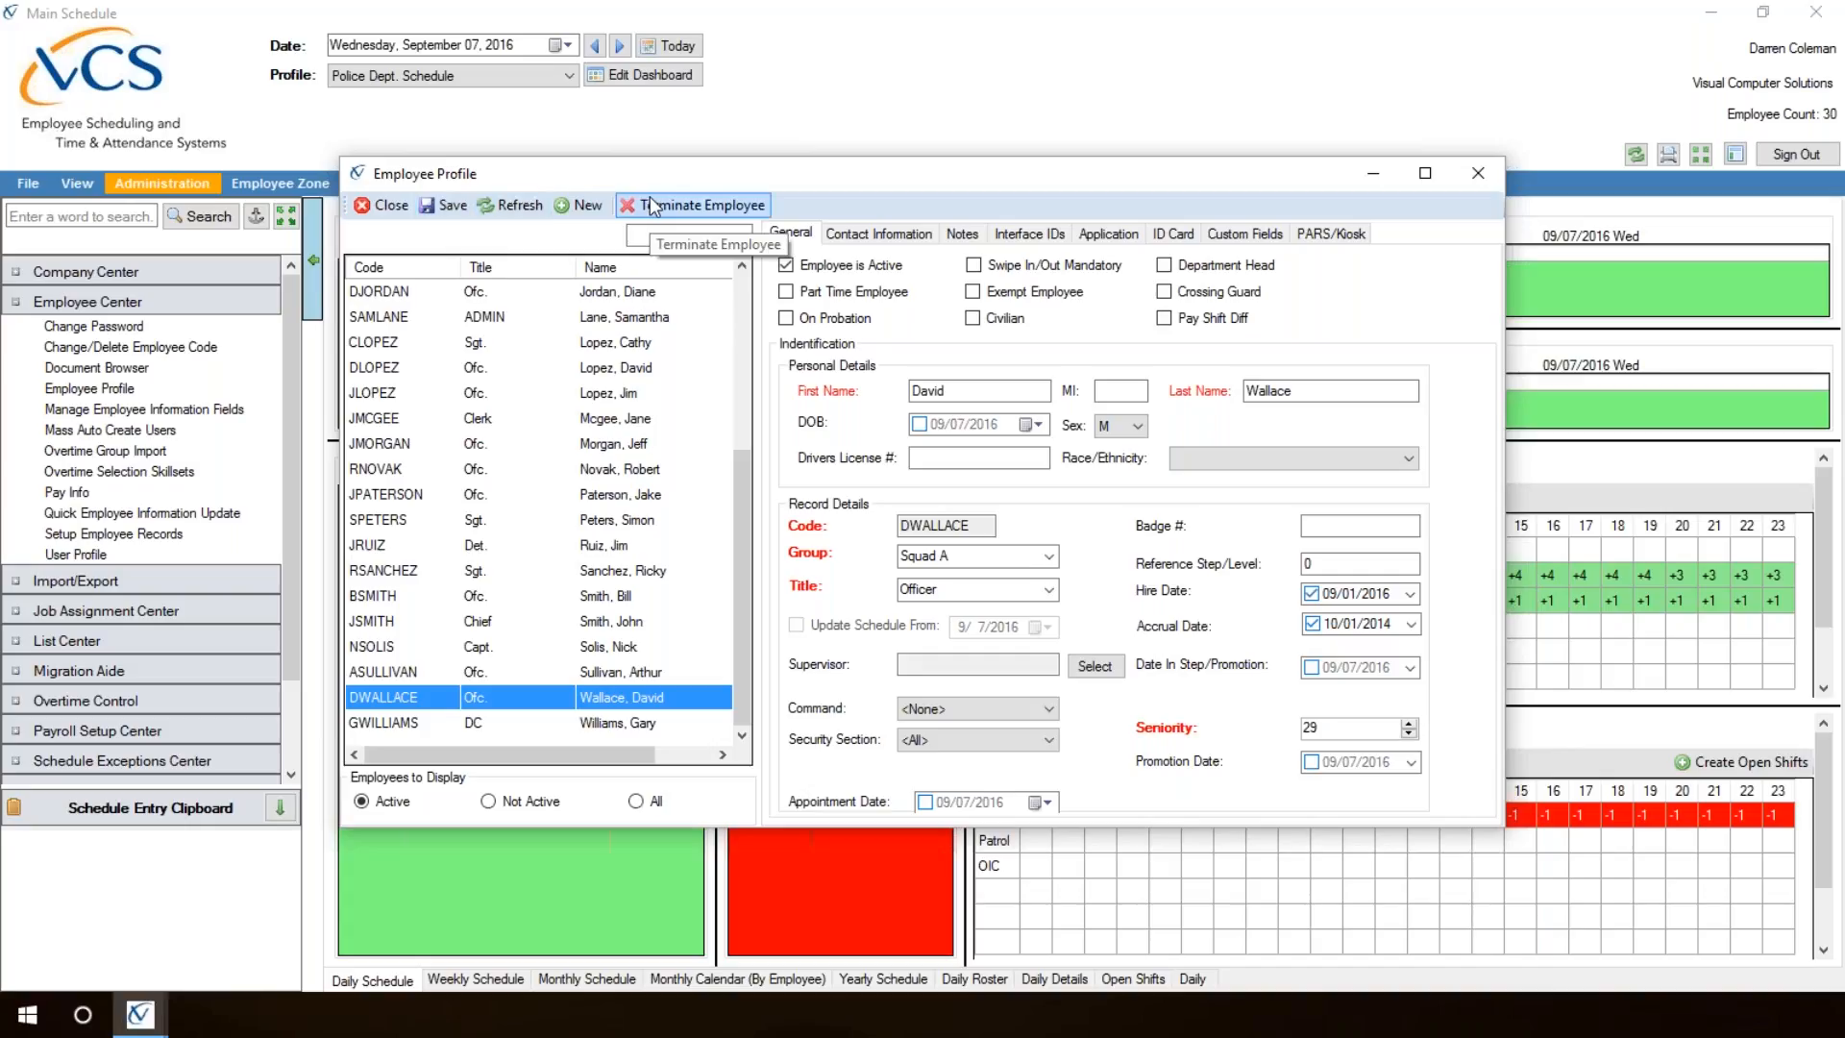
Step: Close the Employee Profile window and open the User Profile window from the Employee Center administration tools
left_click(389, 206)
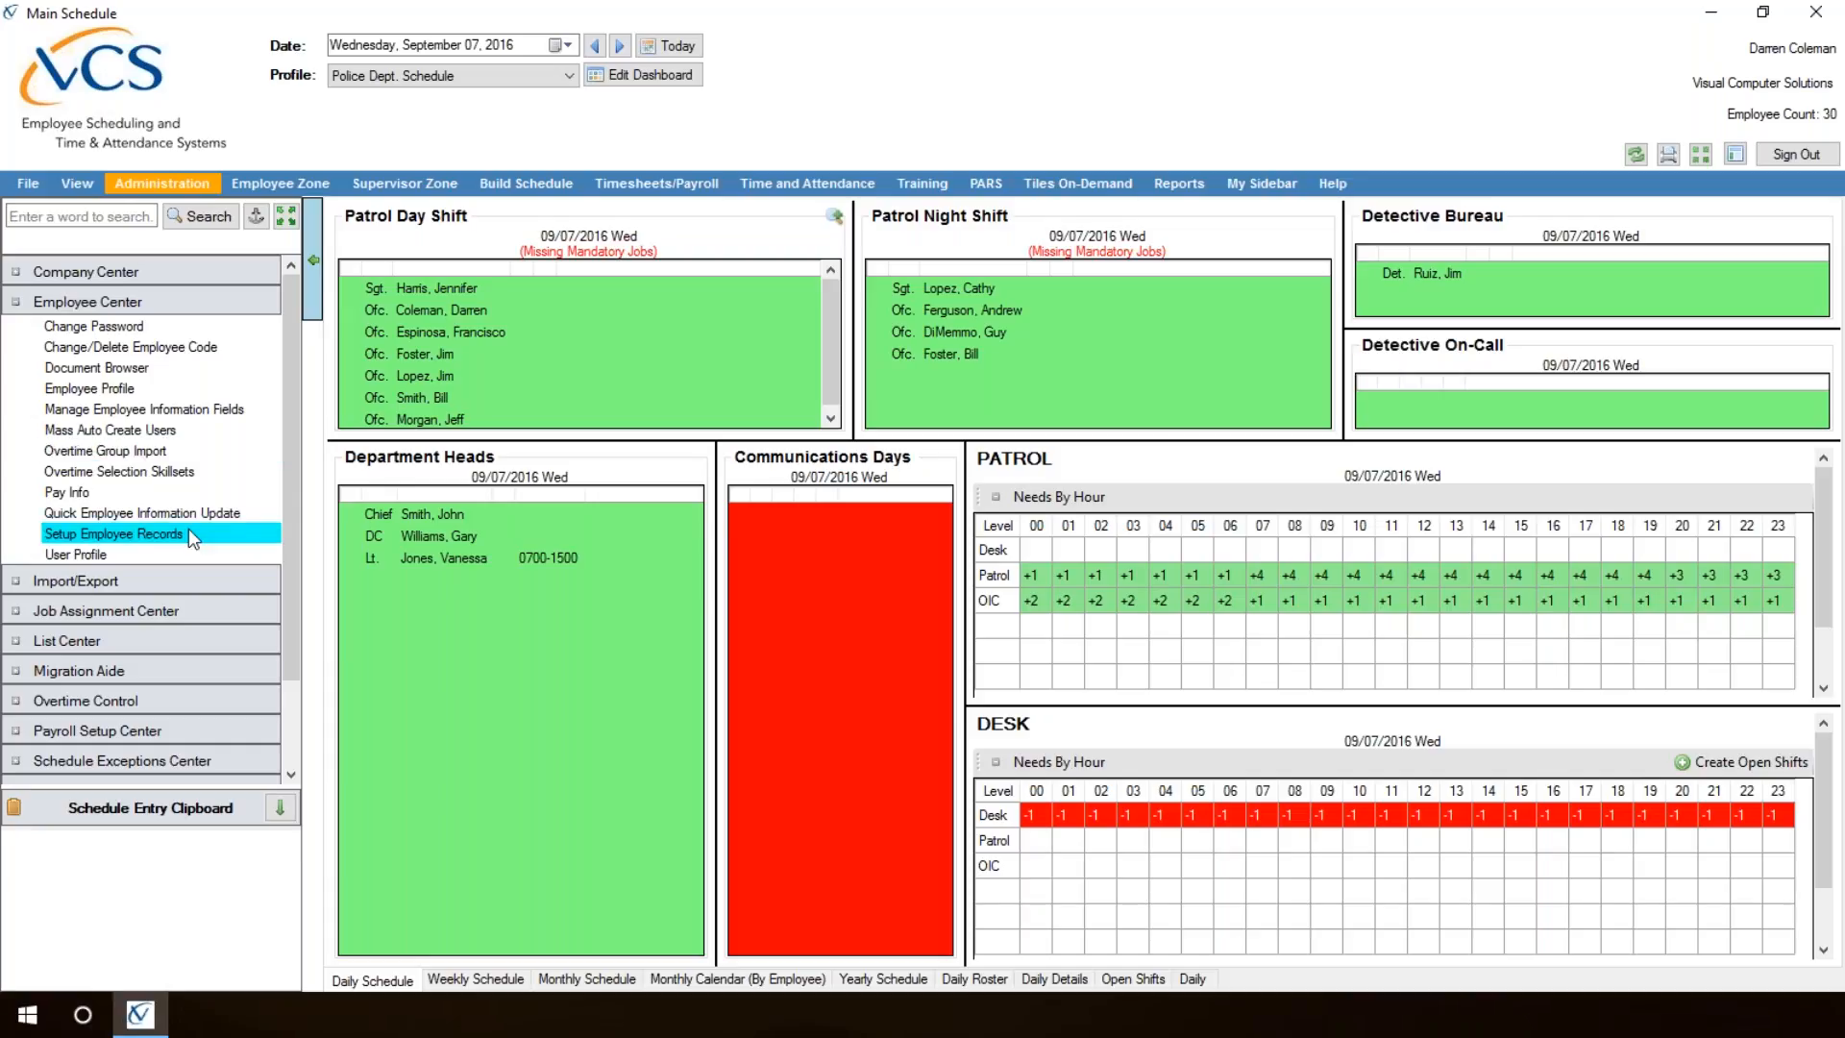
left_click(150, 188)
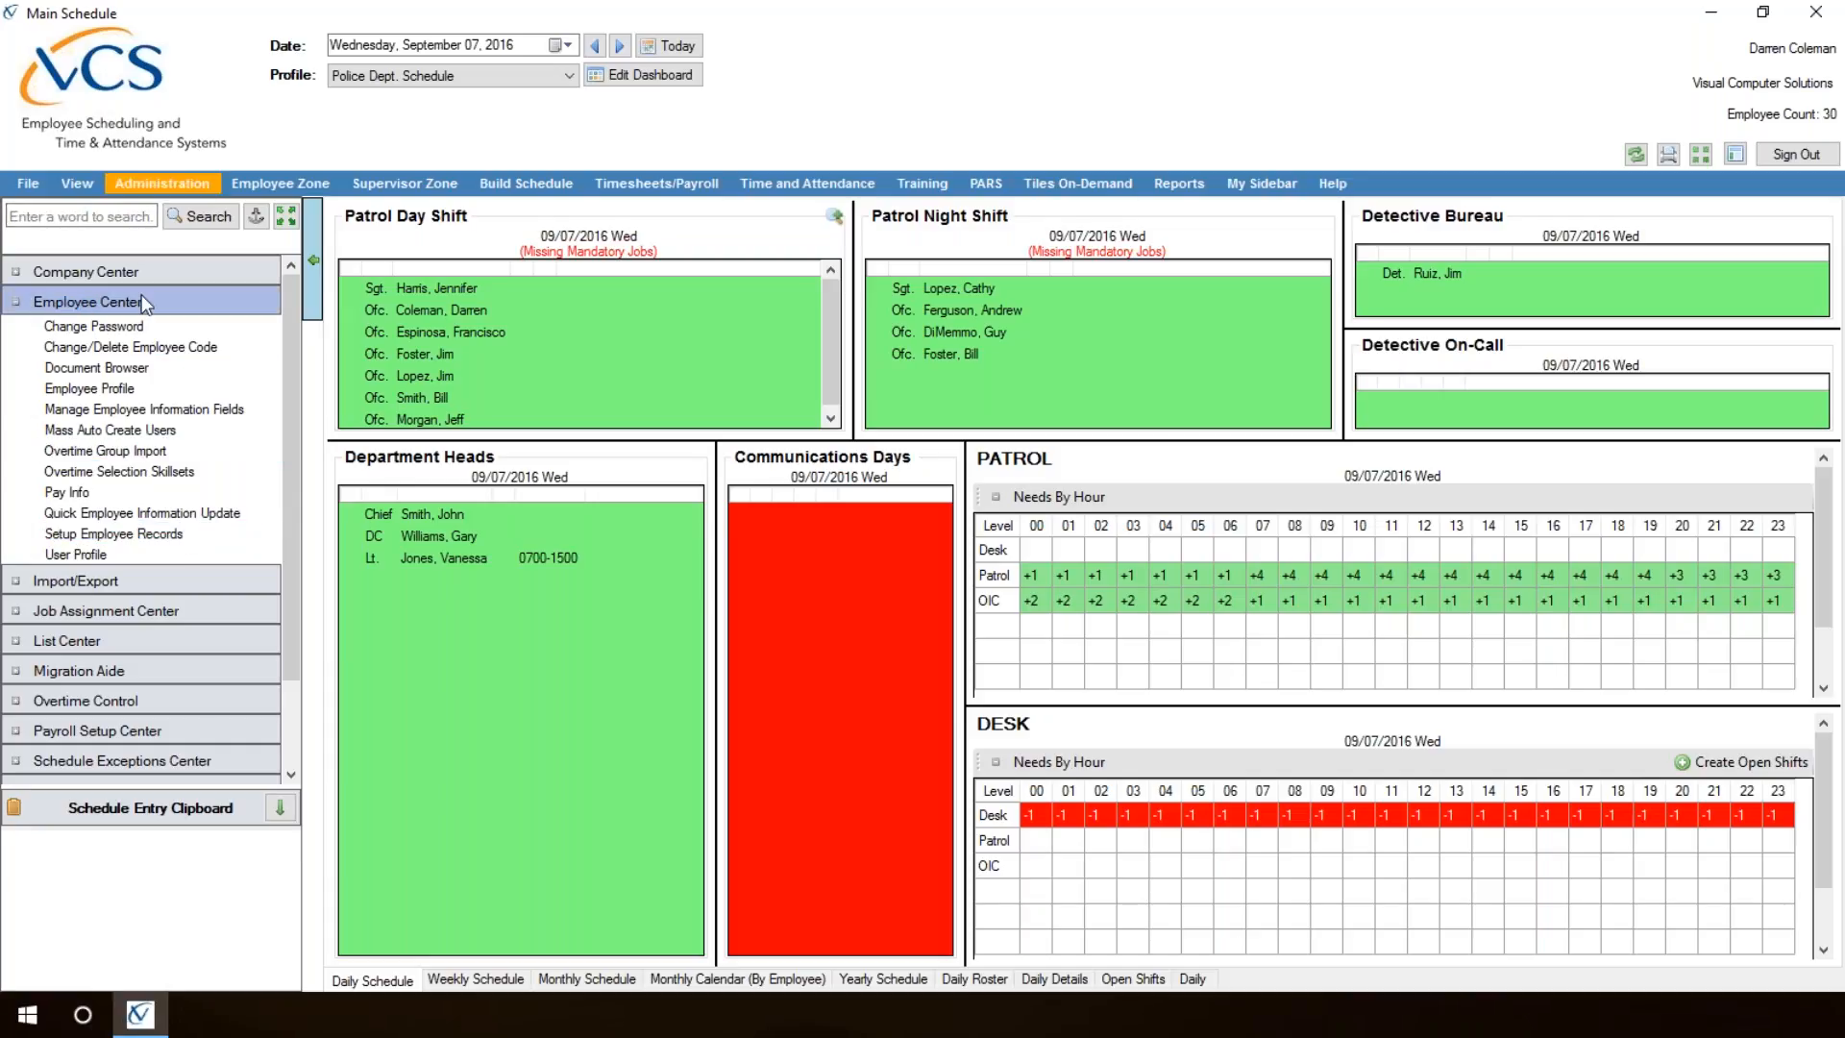
left_click(113, 555)
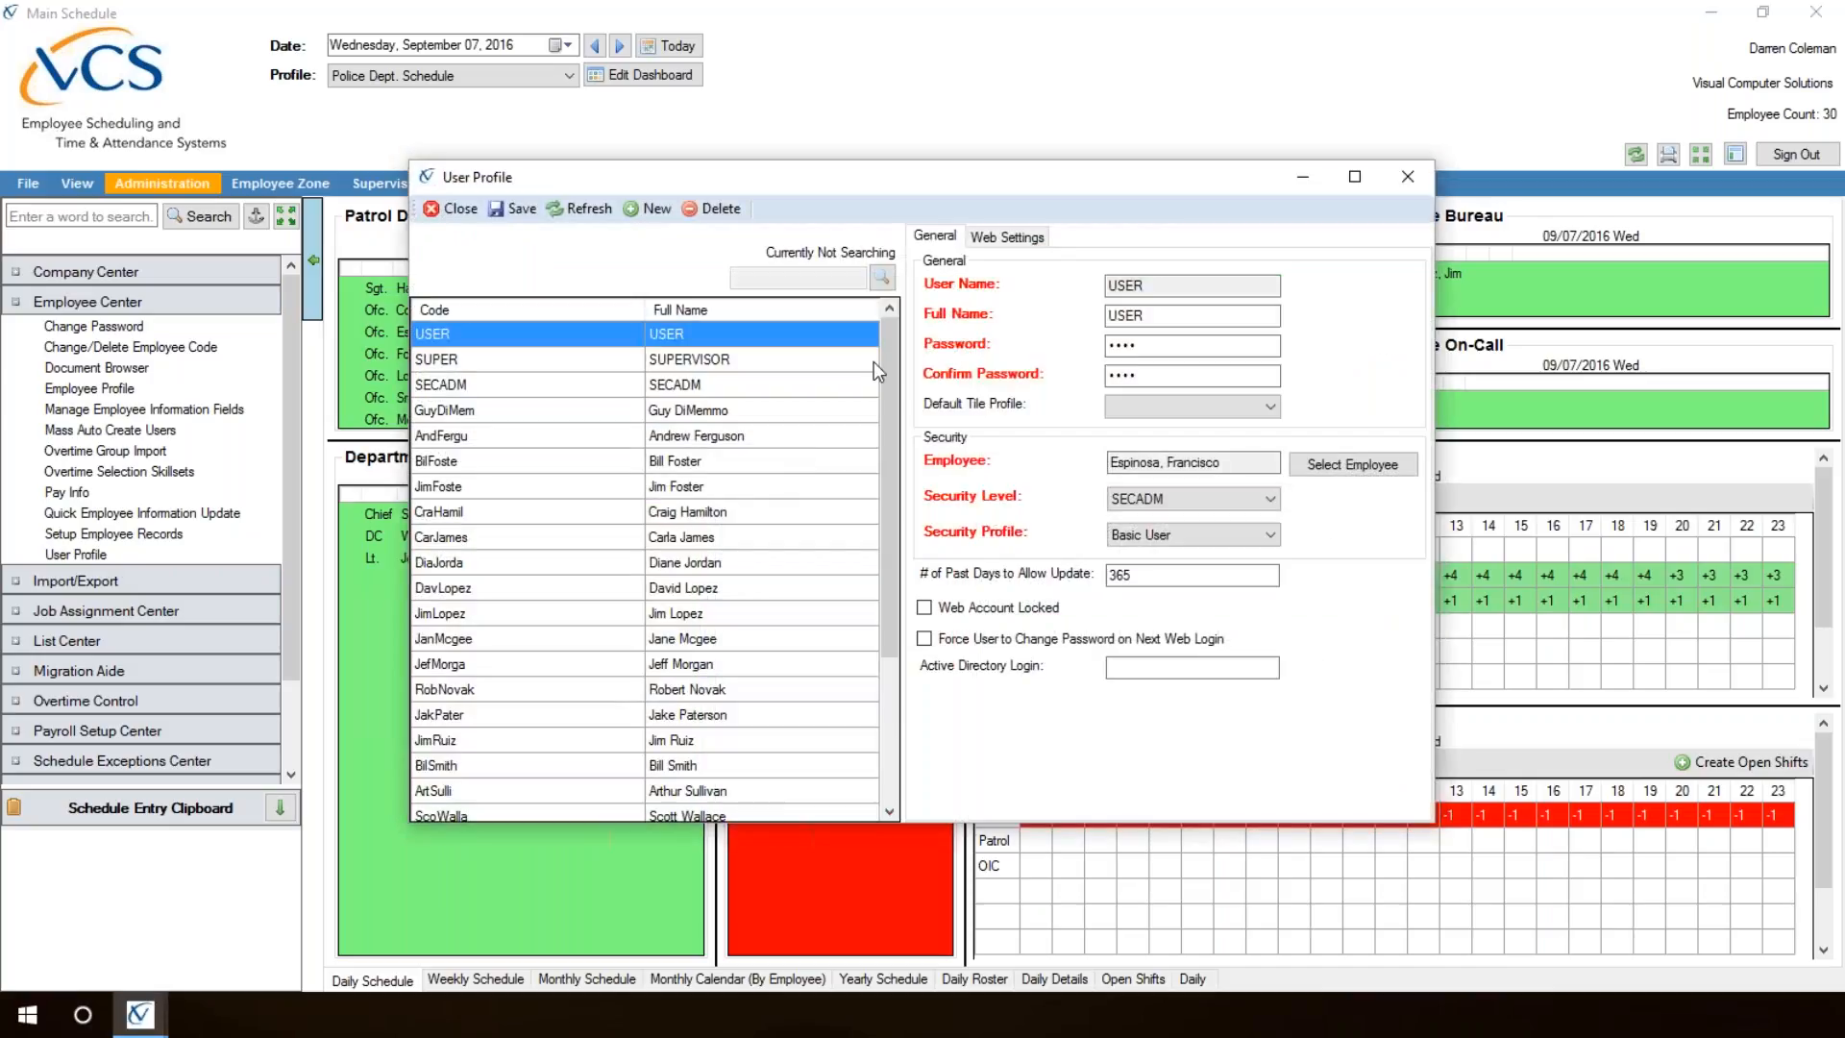
Step: Delete the reactivated officer's user account from the User Profile list and check the remaining accounts
left_click_drag(885, 349, 909, 559)
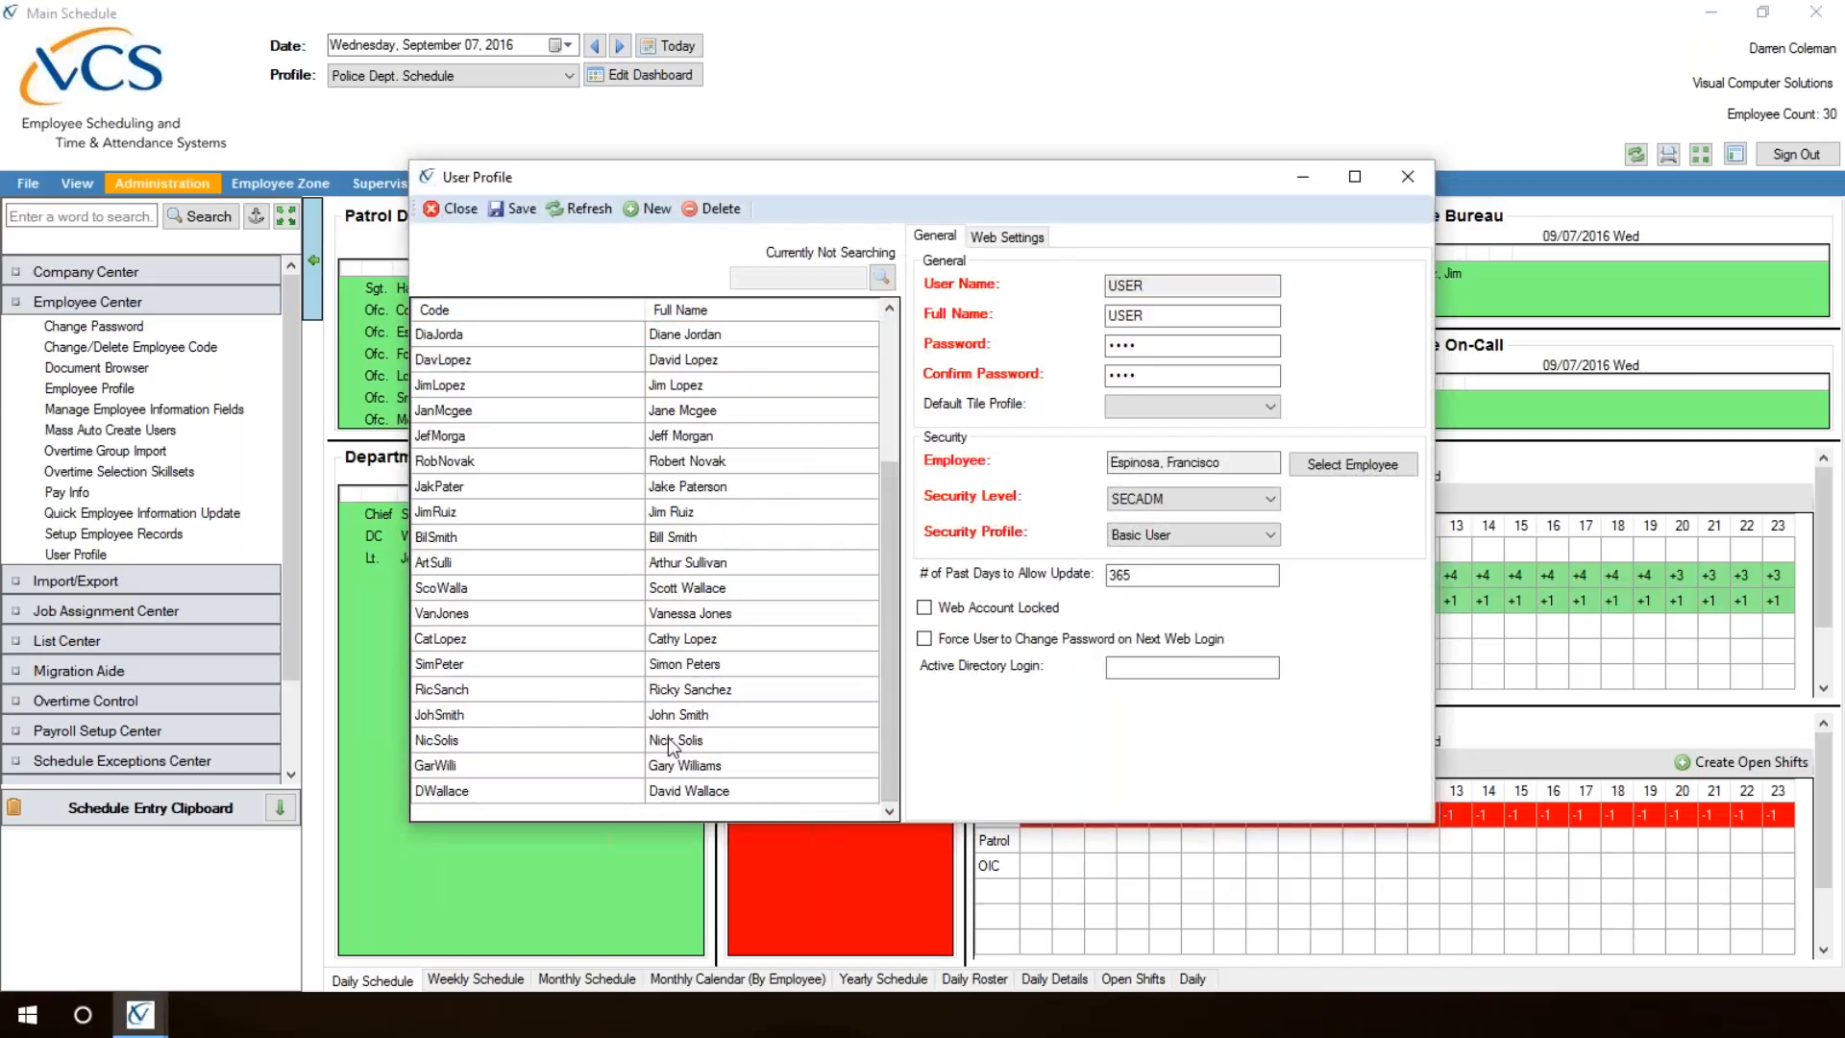
left_click(684, 799)
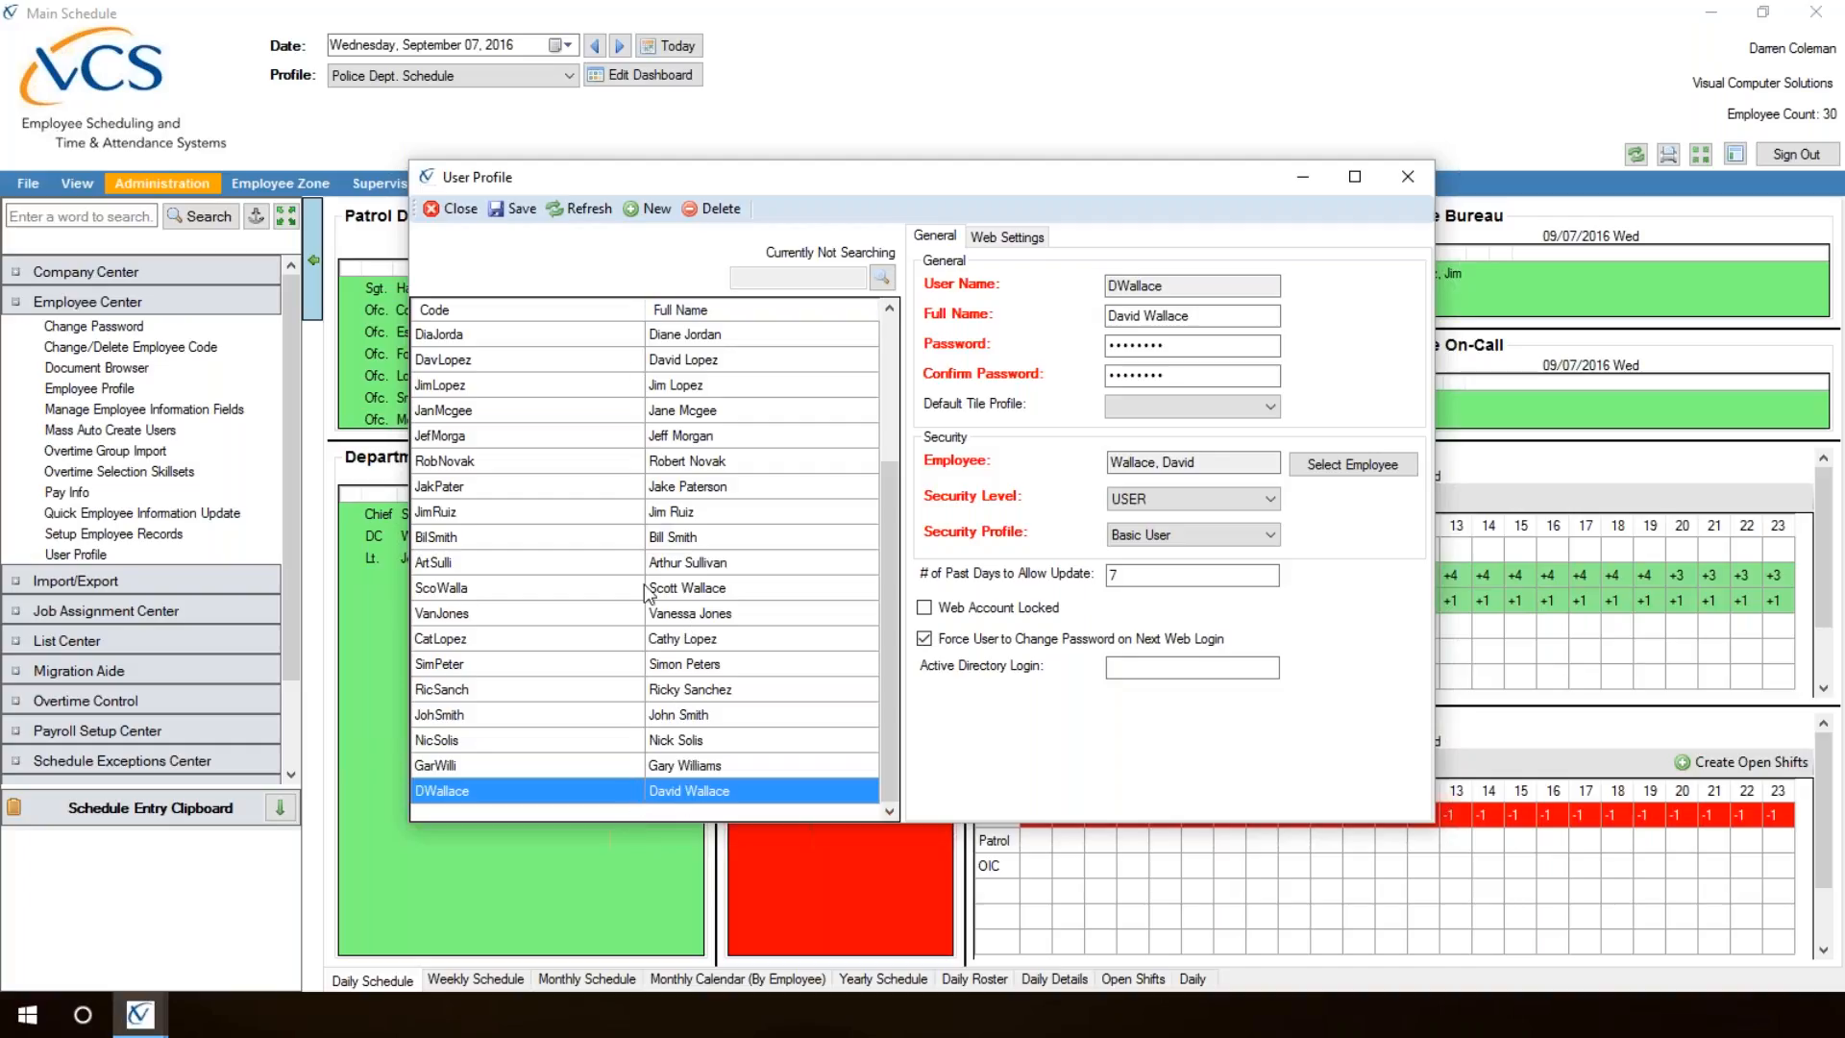
left_click(719, 210)
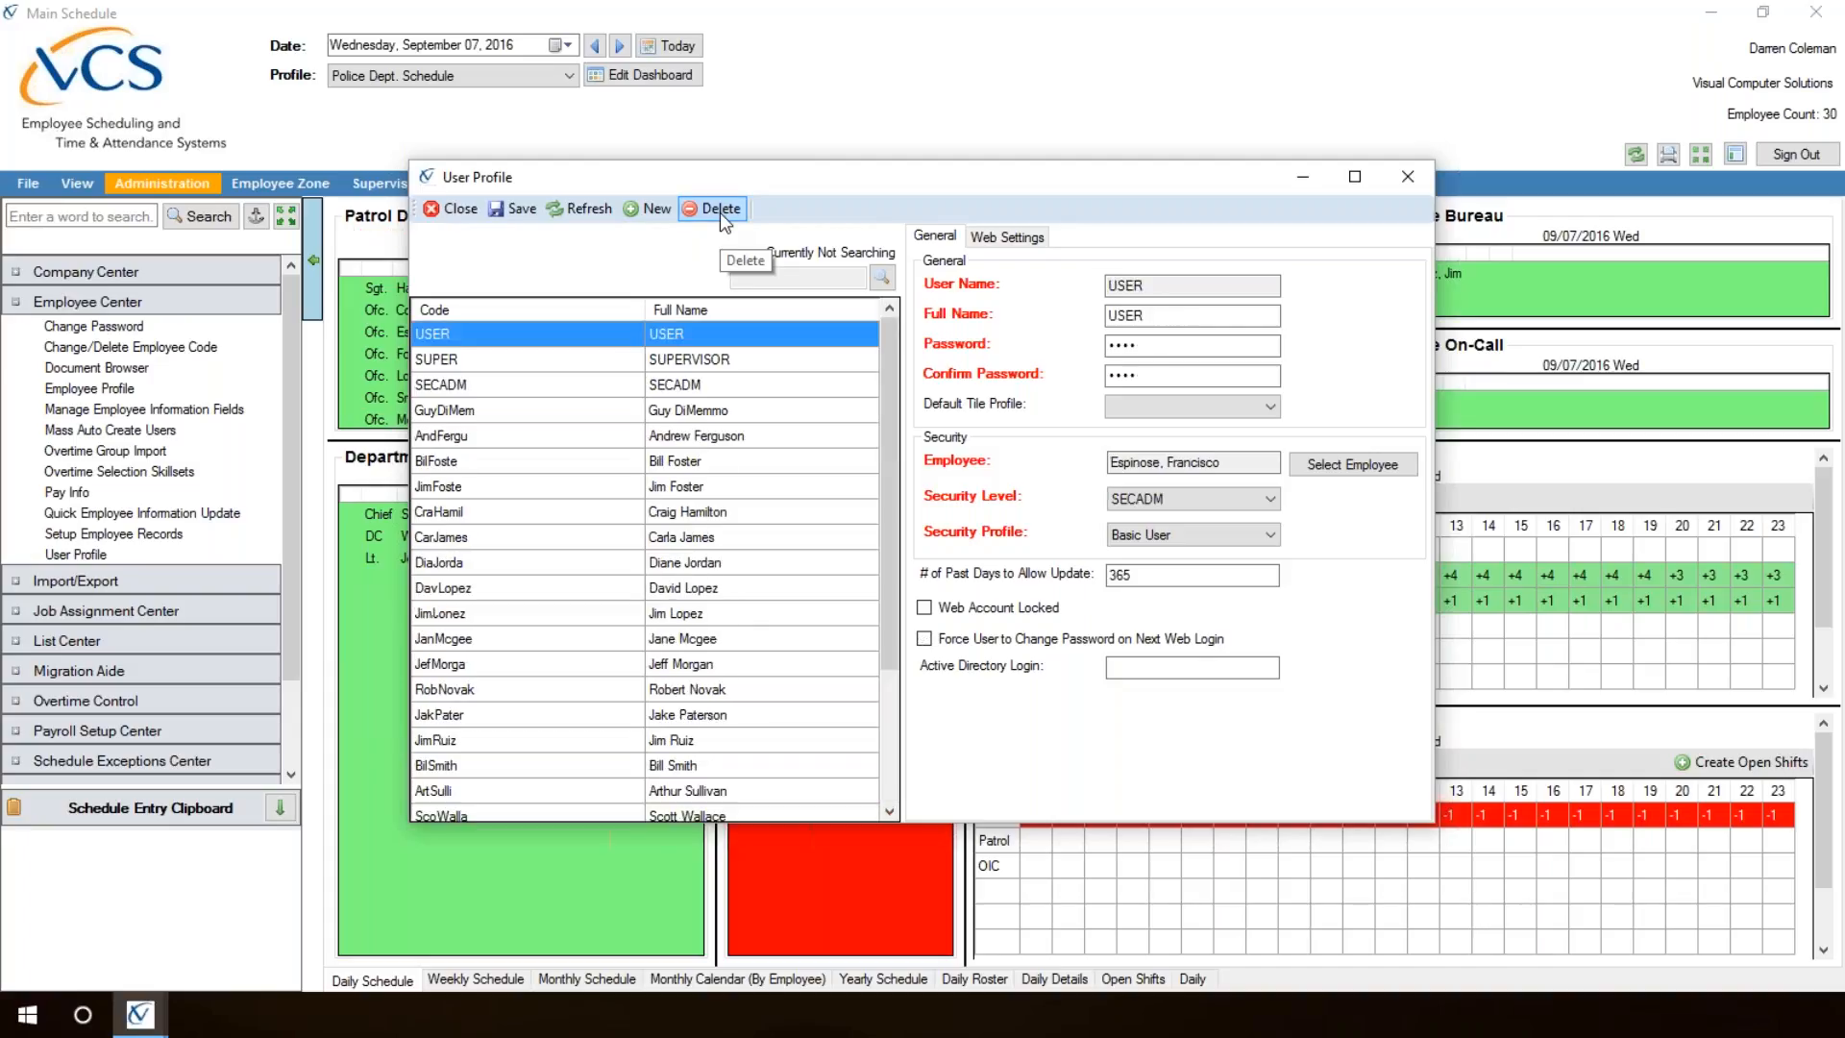
scroll(891, 413, "down", 3)
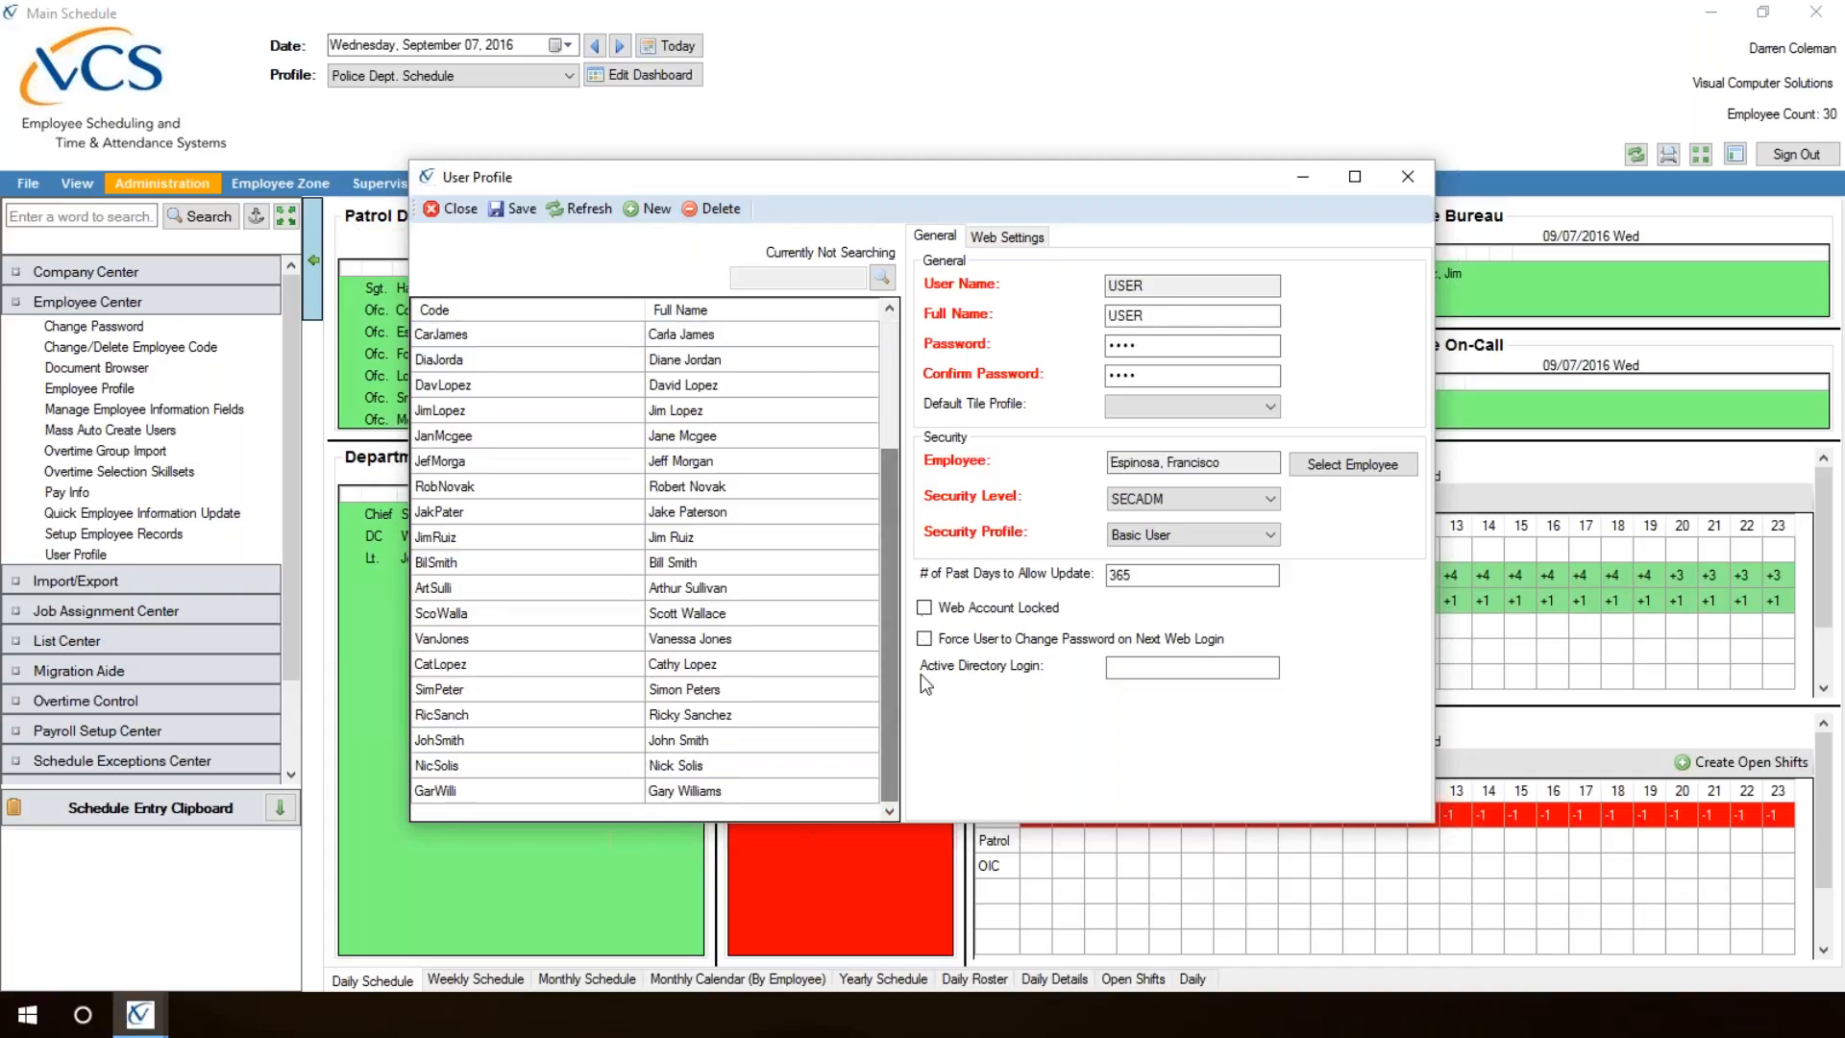
left_click_drag(882, 684, 881, 476)
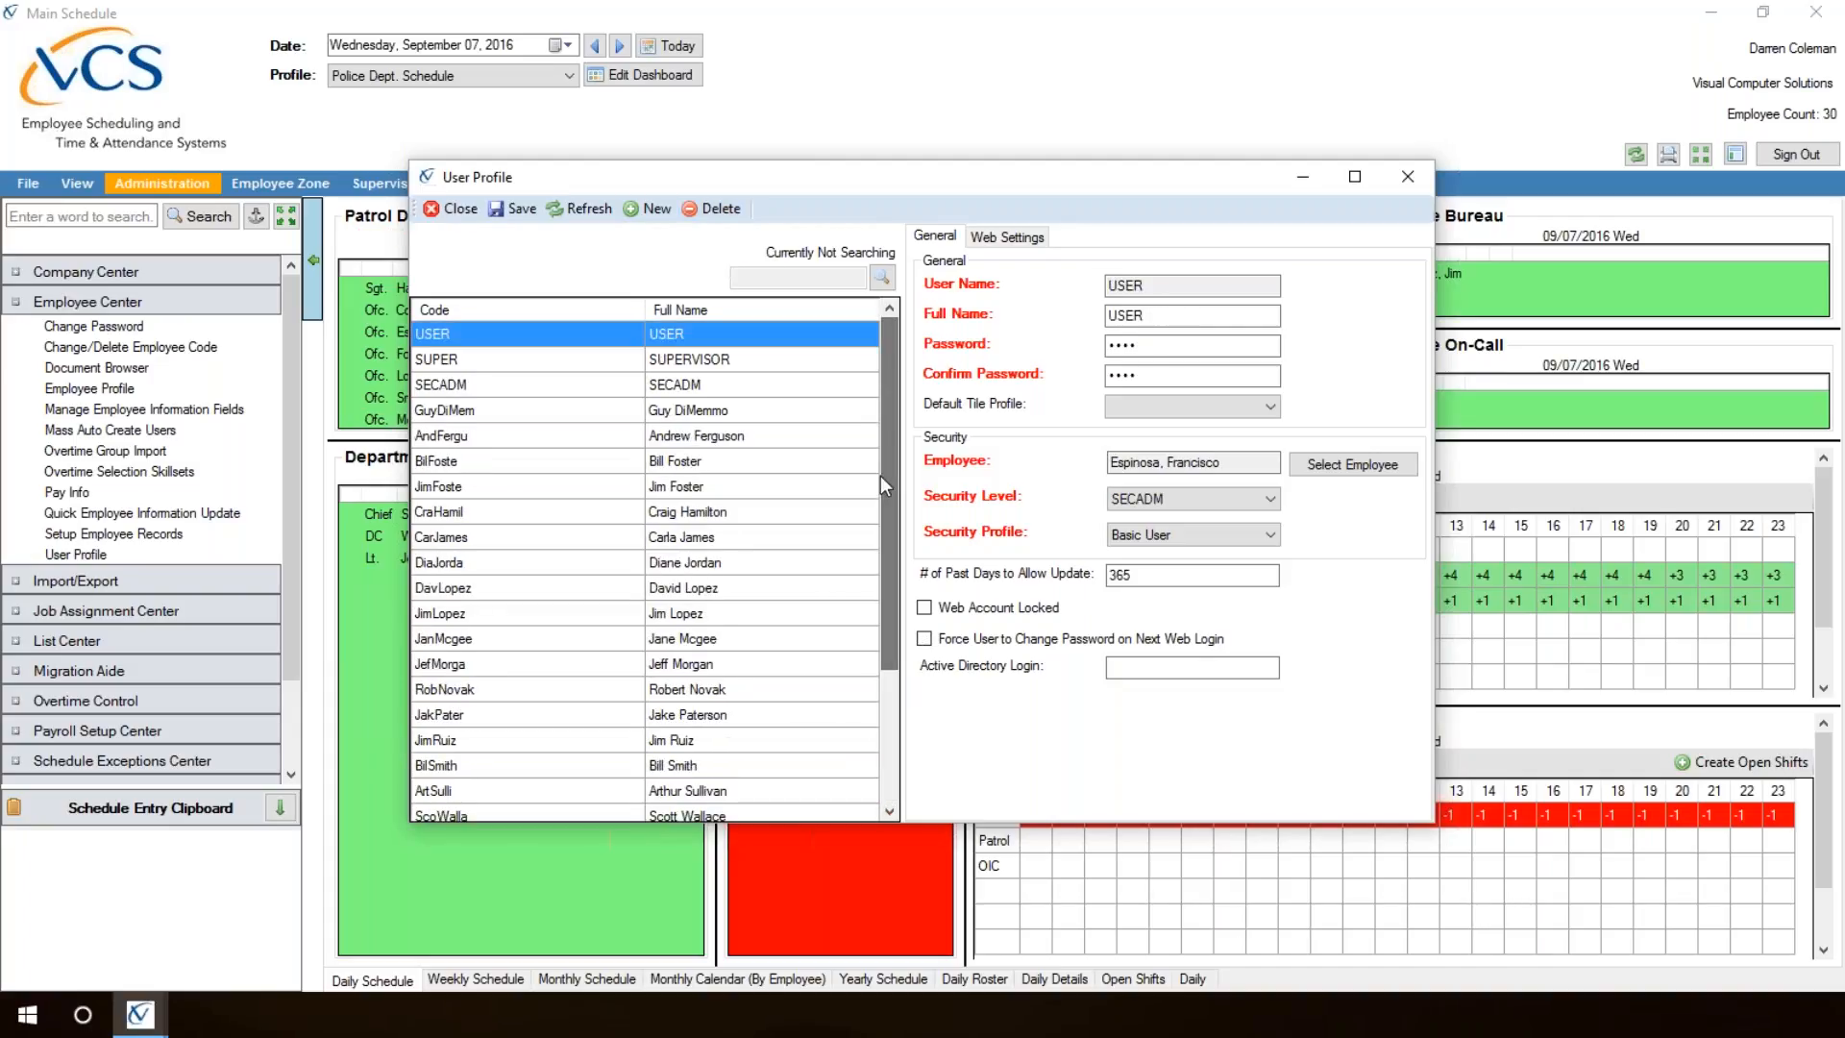